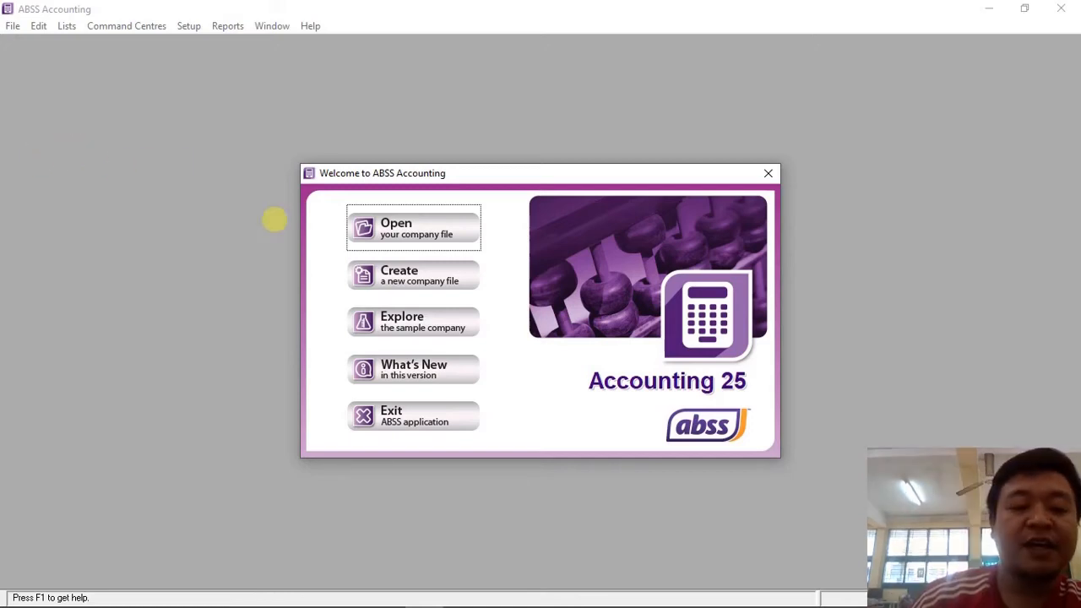
Open the company file PT JAYATAMA-Tanggal Hari ini.myo and sign on as Administrator.
click(386, 224)
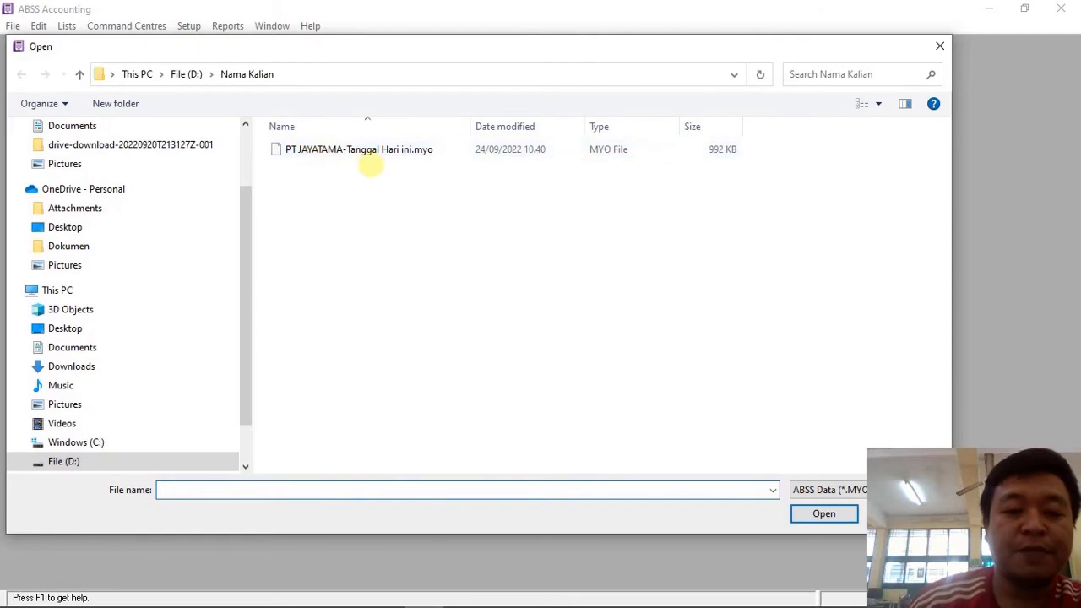
double_click(358, 149)
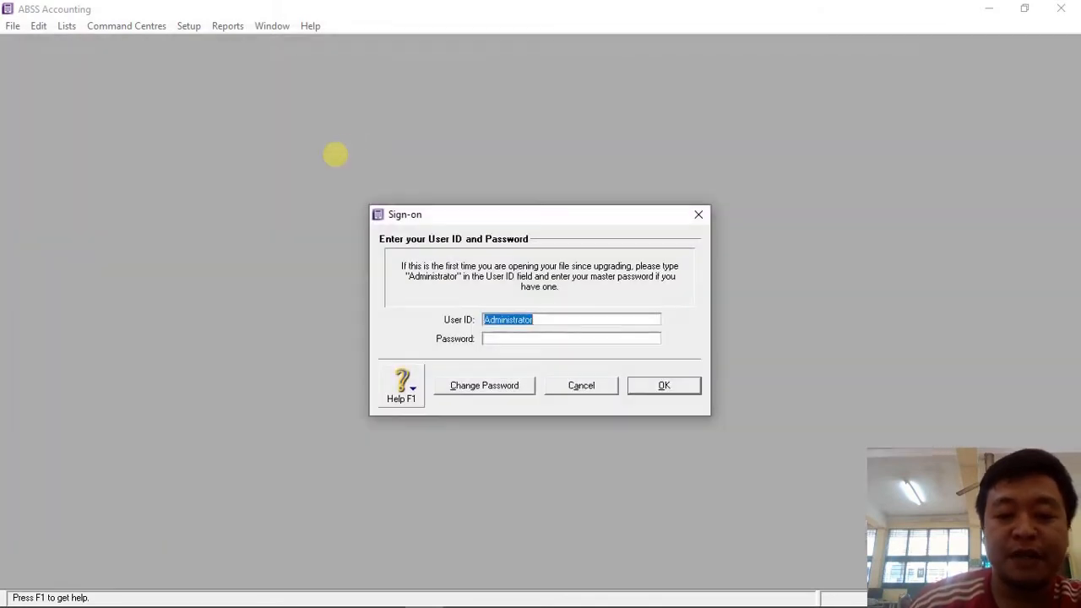
click(636, 382)
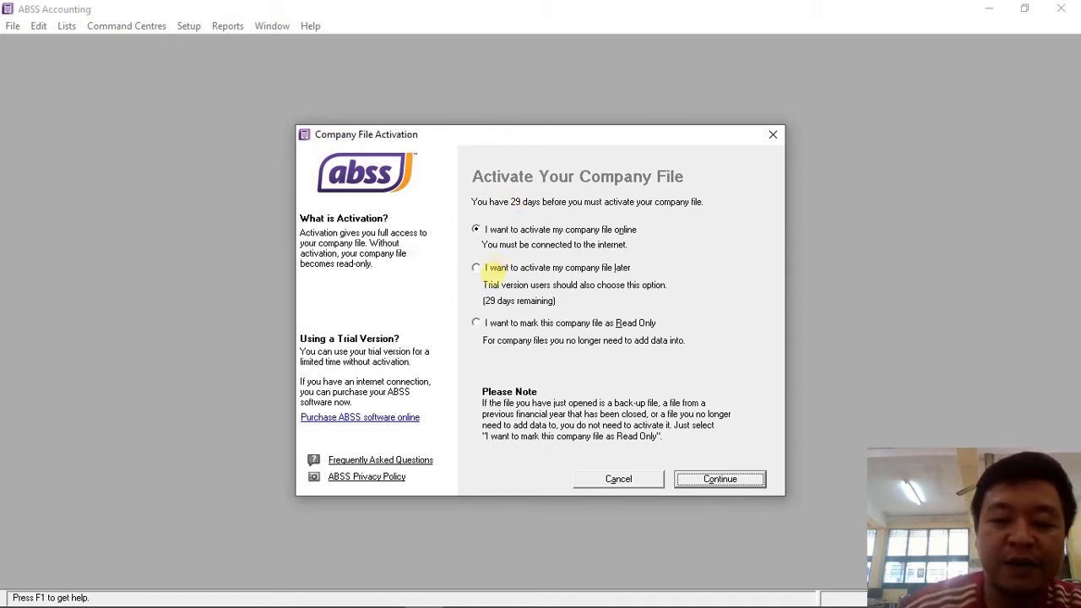
Postpone the activation of the company file and continue to the Command Centre.
click(498, 267)
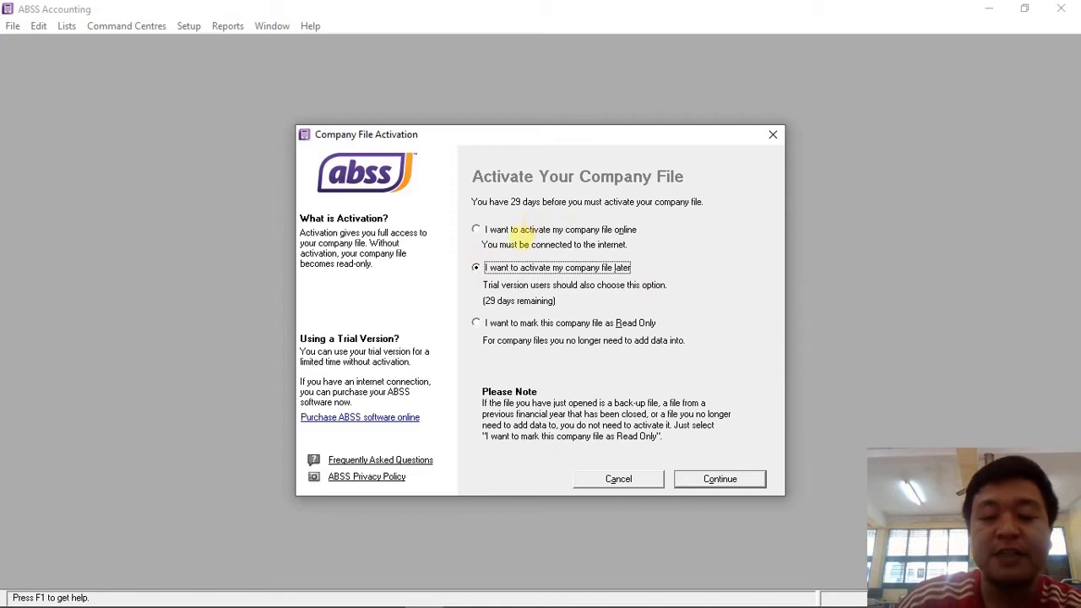
click(721, 479)
click(533, 369)
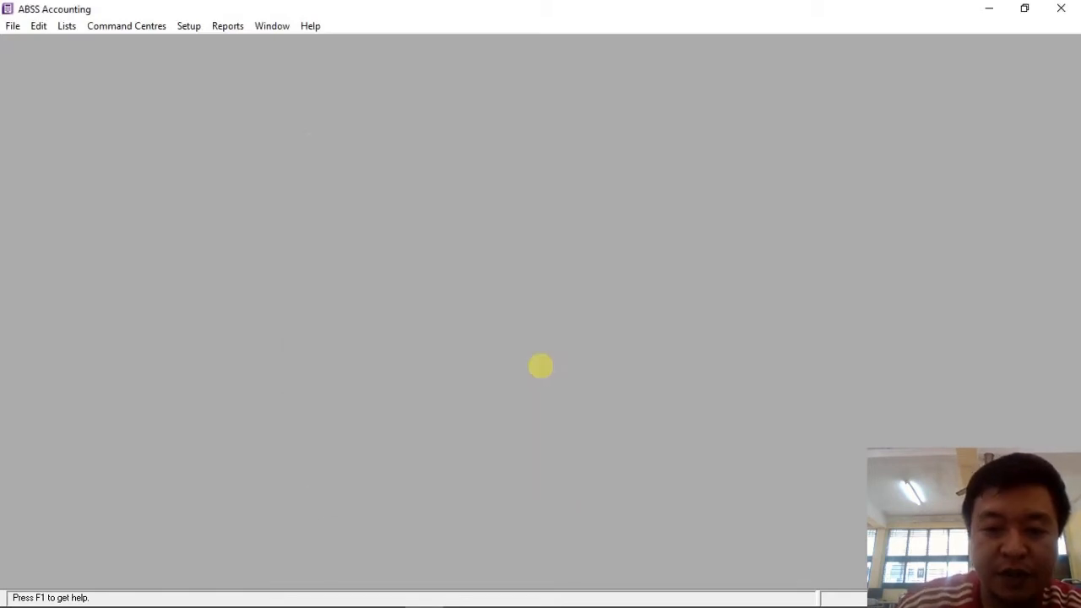
click(565, 431)
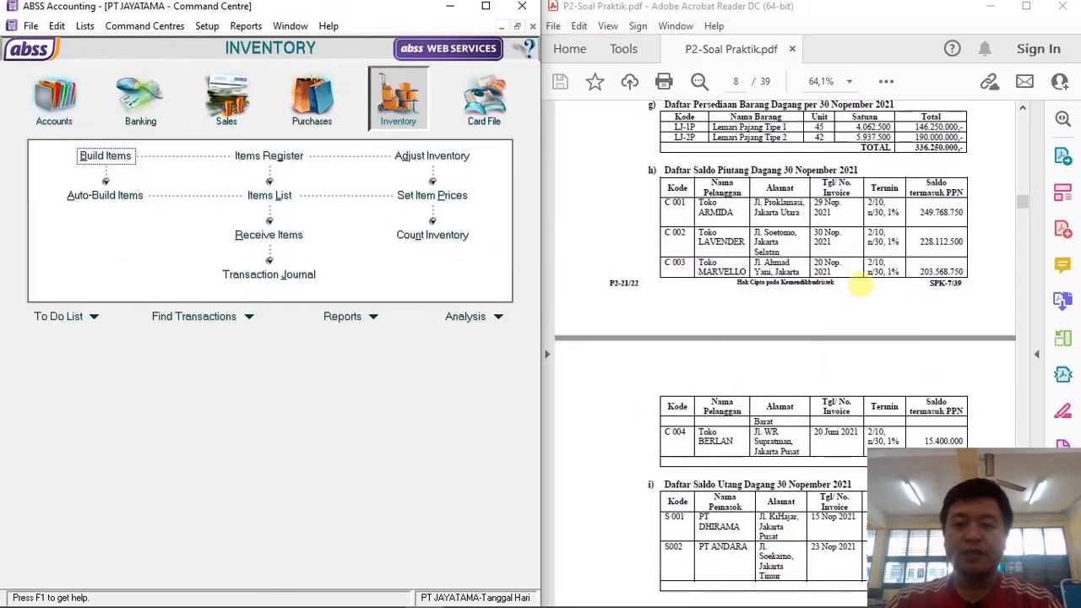
Locate document 01, the Bukti Kas Keluar voucher 01/BKK, in P2-Soal Praktik.pdf and enlarge it for reading.
scroll(834, 304, up, 10)
scroll(834, 304, up, 3)
scroll(823, 296, down, 6)
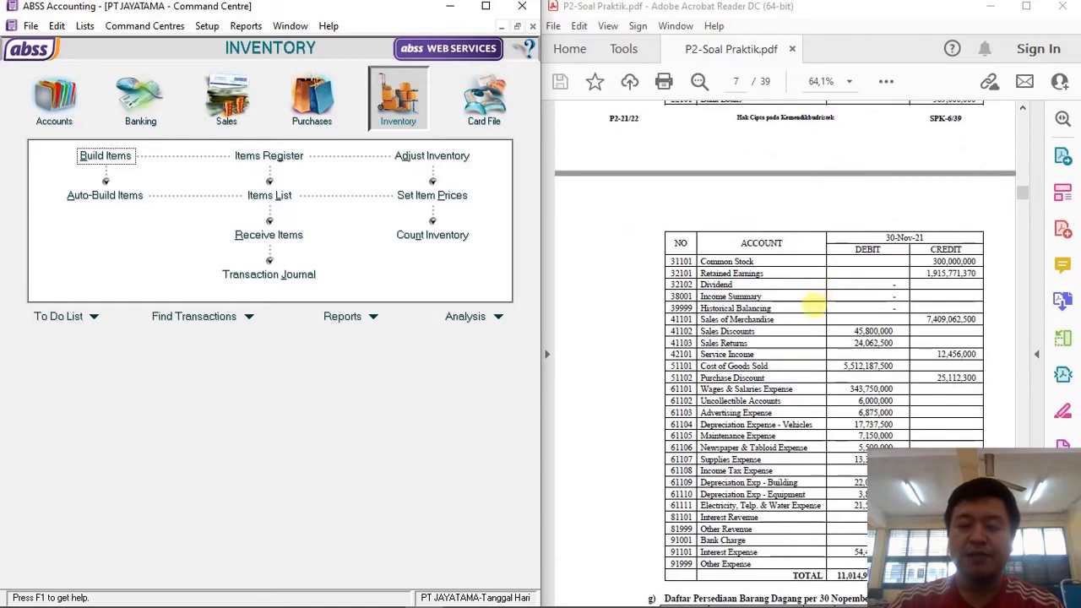
scroll(813, 306, down, 10)
scroll(815, 305, down, 10)
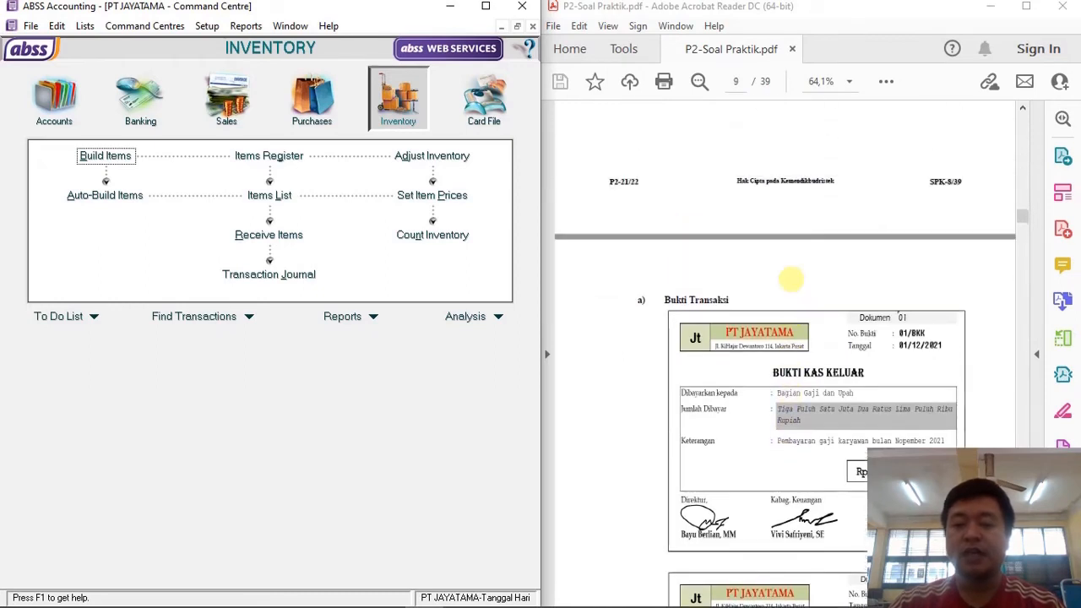
scroll(790, 331, up, 1)
click(790, 331)
click(995, 391)
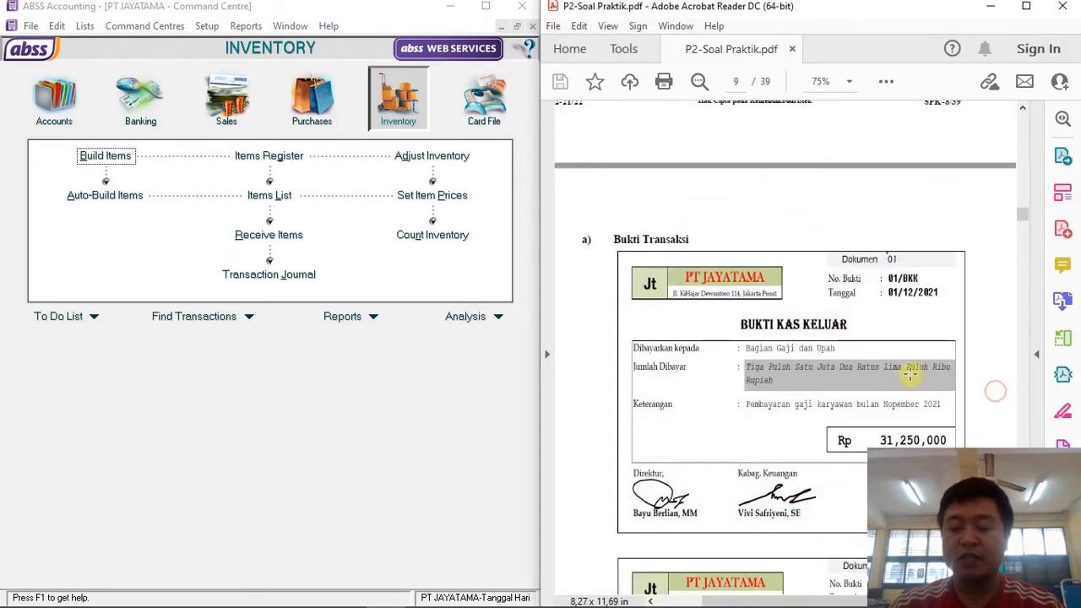
scroll(861, 378, down, 1)
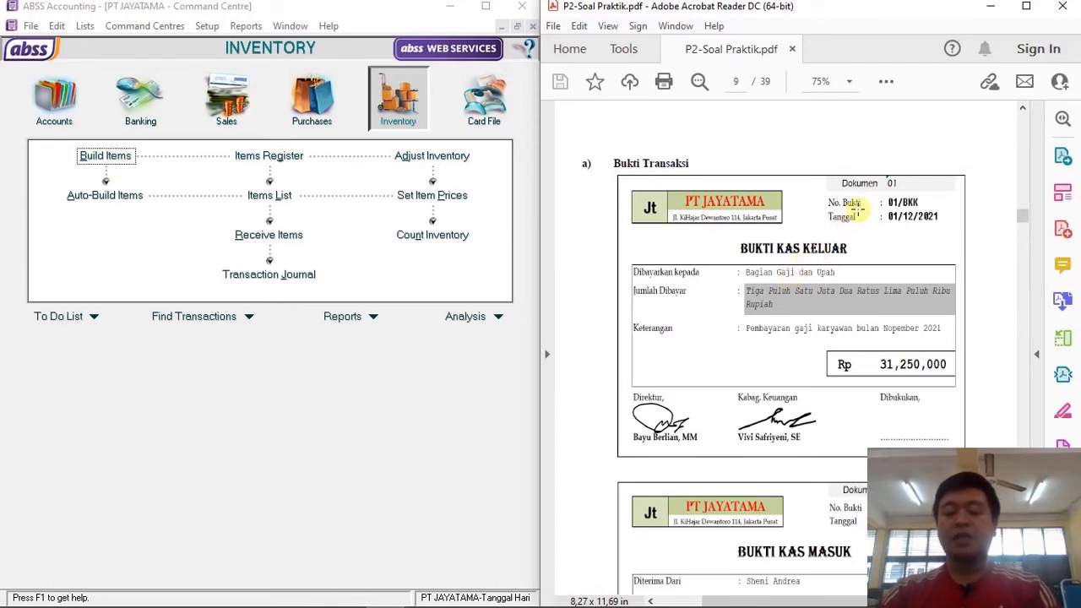
Create a sticky note headed "DOK 1." with the credit line "Cash In bank (K)", leaving room for a debit line above it.
key(super)
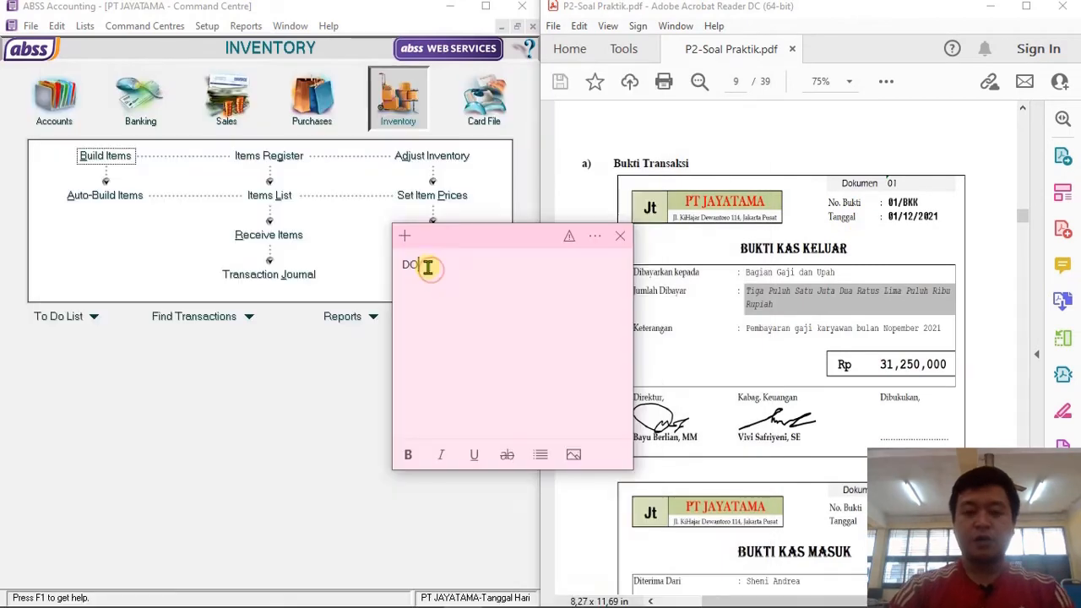
text(K 1.)
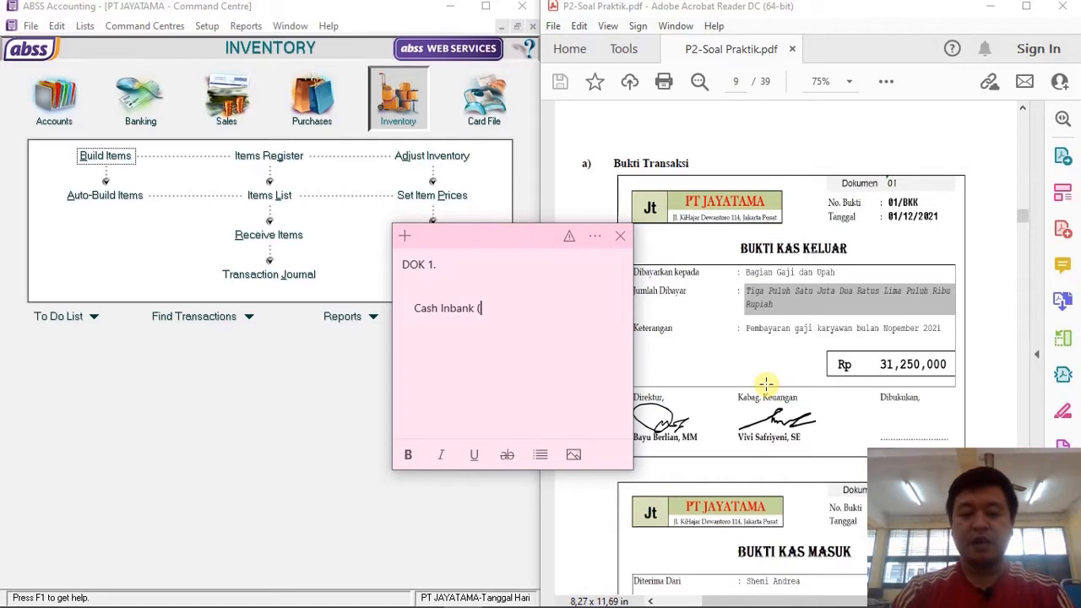
text())
click(451, 309)
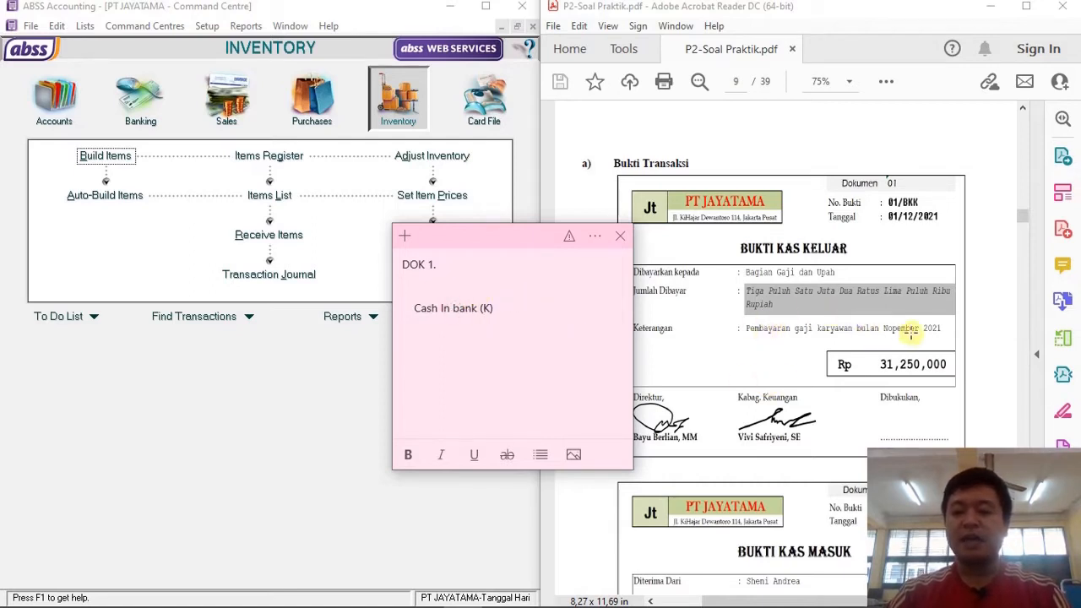
click(426, 285)
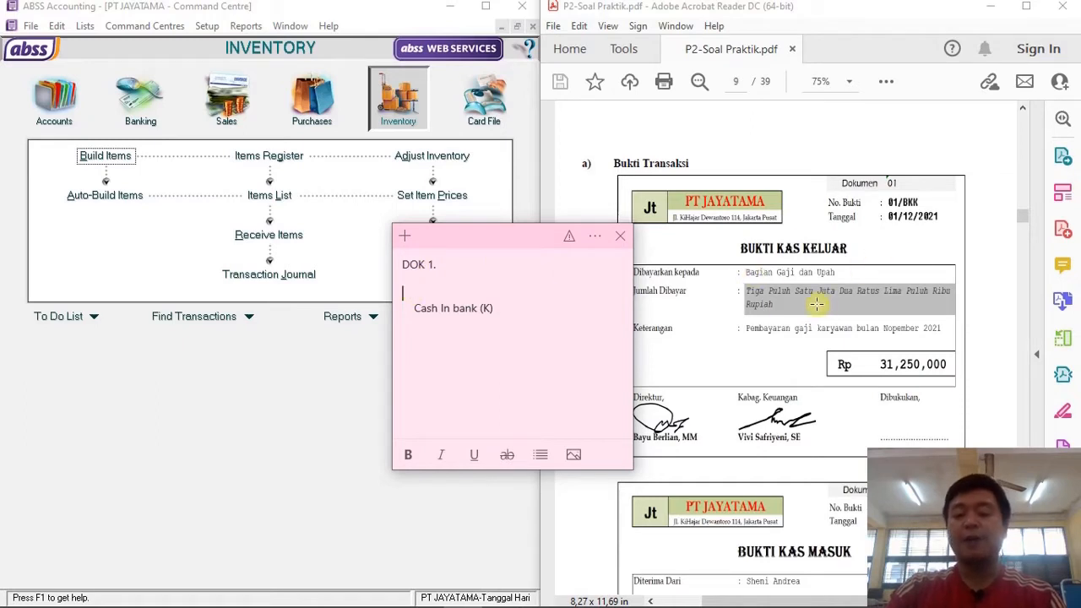
Examine the liability accounts in the 30 November 2021 trial balance to find the debit account for the salary payment.
scroll(844, 320, up, 10)
scroll(847, 319, up, 10)
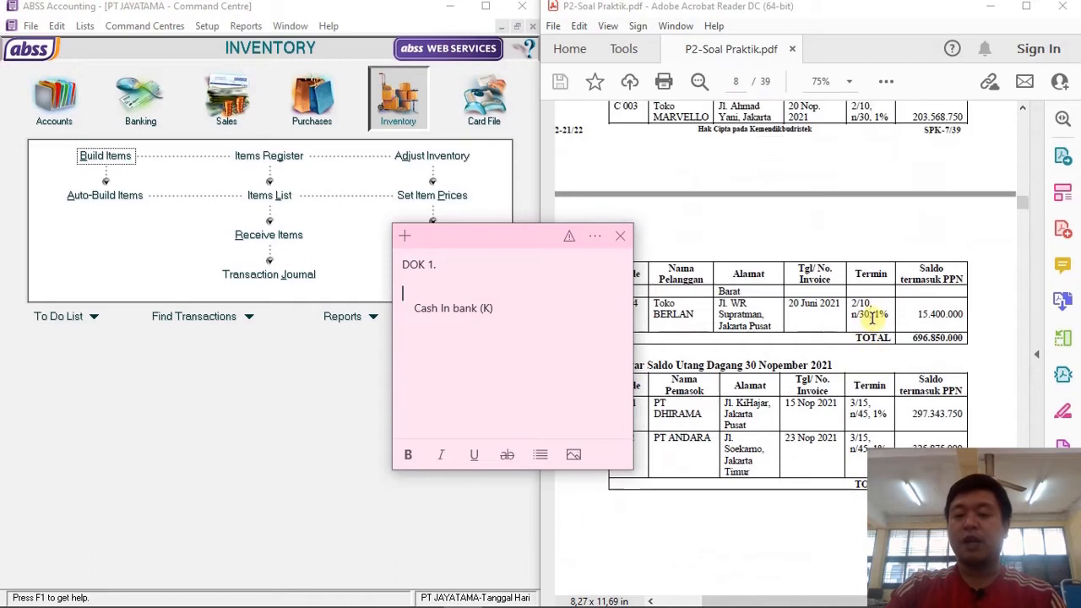
scroll(771, 364, up, 2)
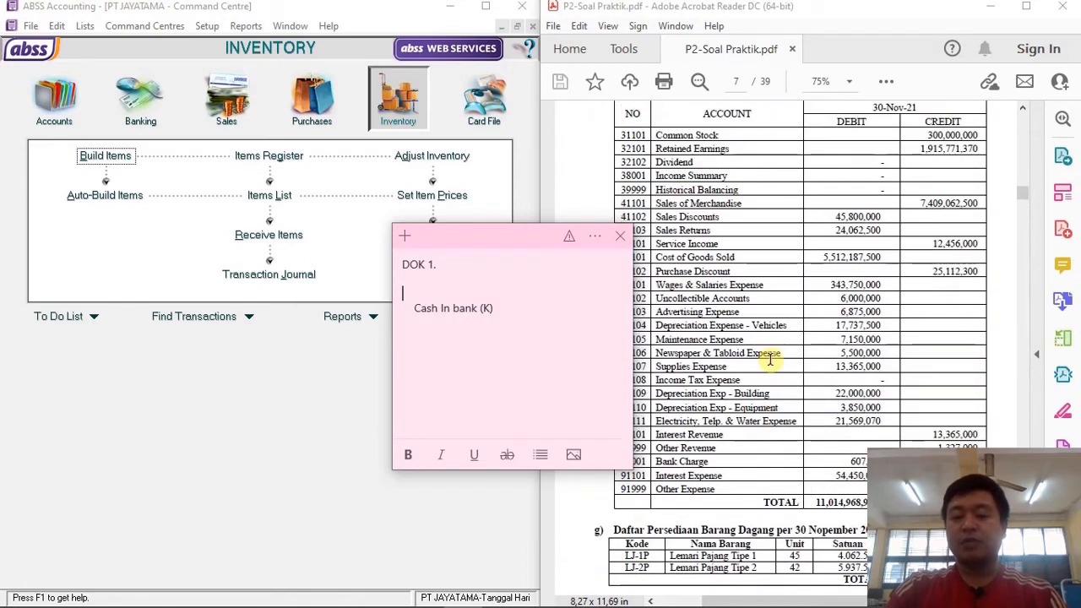
scroll(771, 347, up, 2)
drag(533, 240, 432, 245)
scroll(650, 291, up, 9)
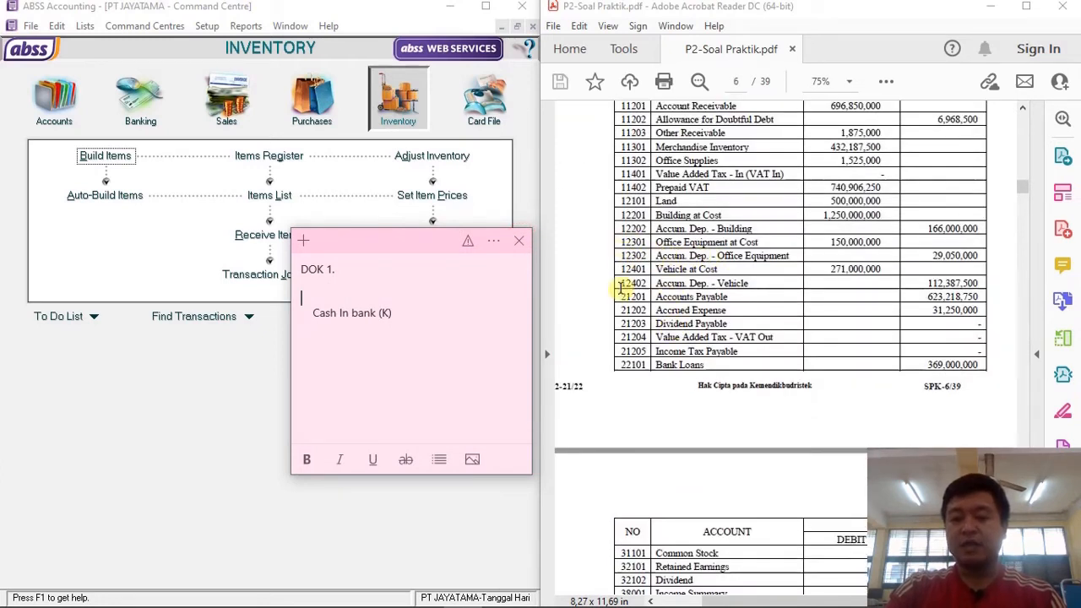
drag(621, 297, 732, 355)
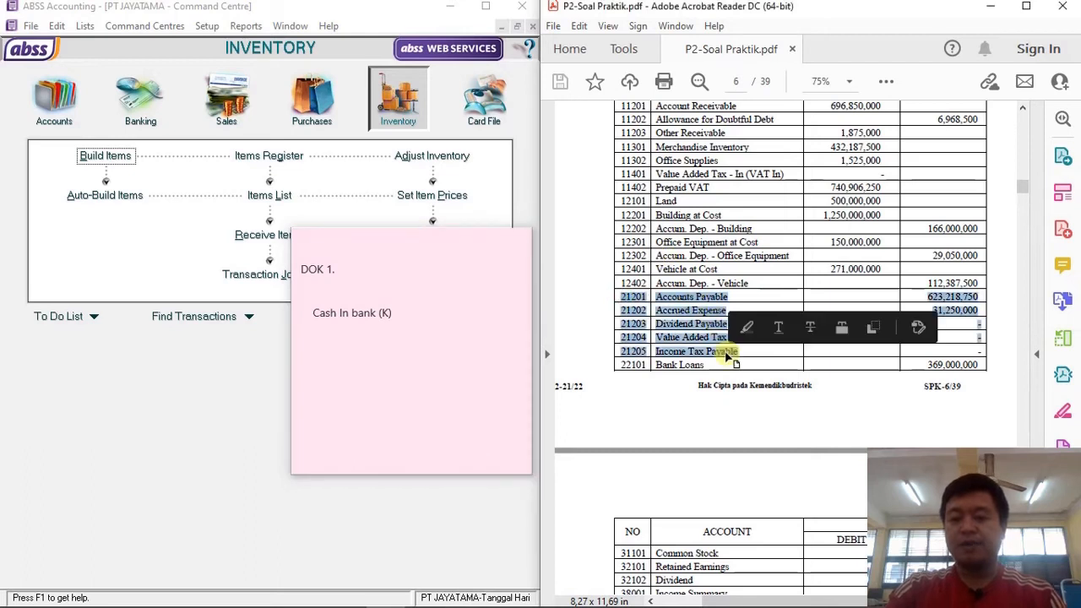
click(679, 306)
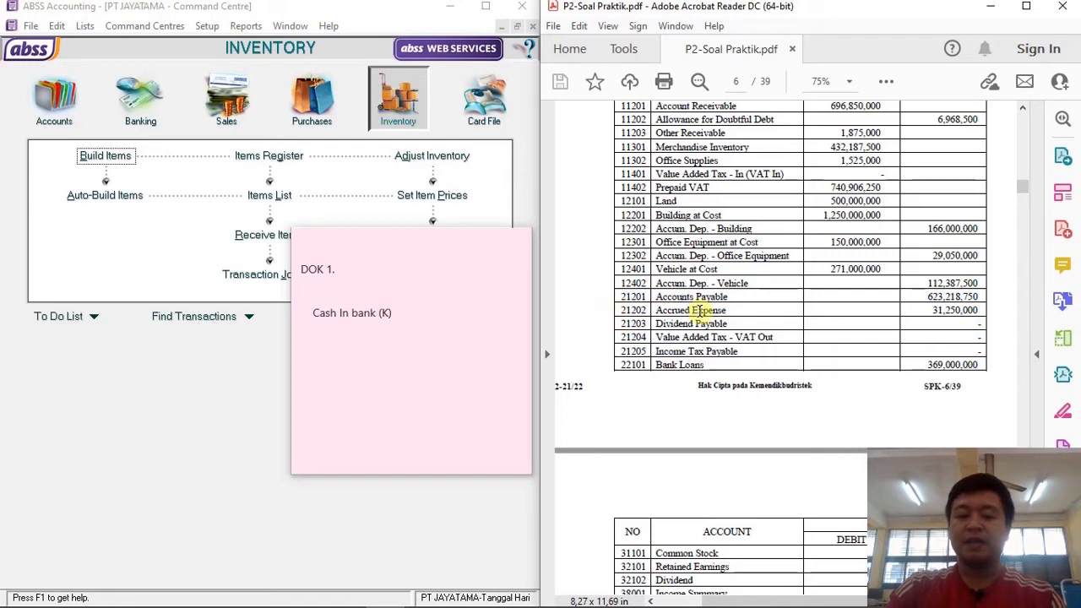
drag(740, 315, 714, 309)
click(682, 301)
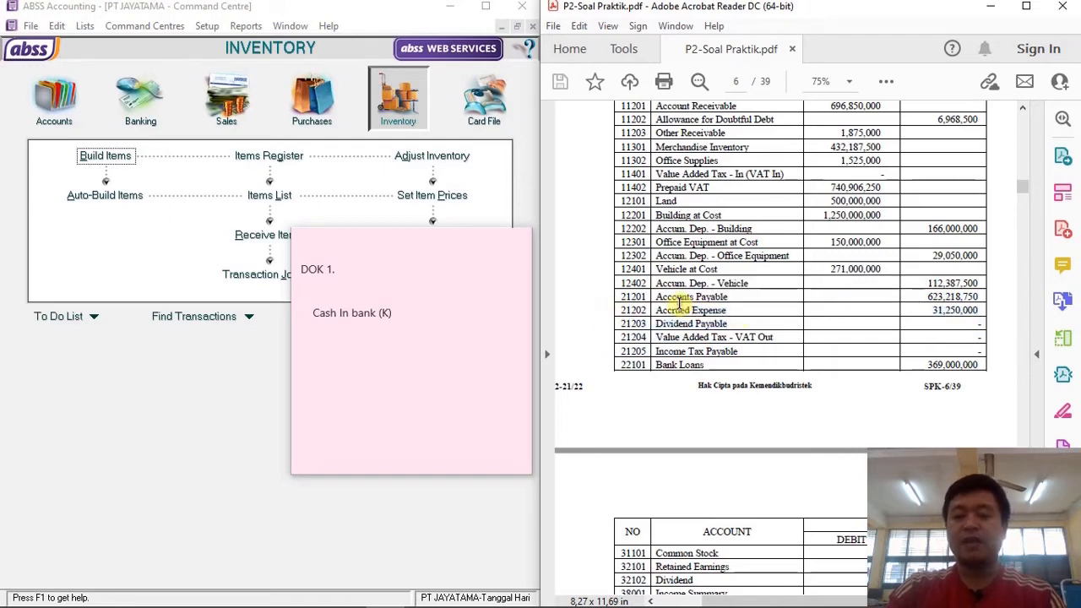
Add the debit line "Accrued Expens (D)" under the DOK 1 heading in the note.
click(338, 290)
text(Ac)
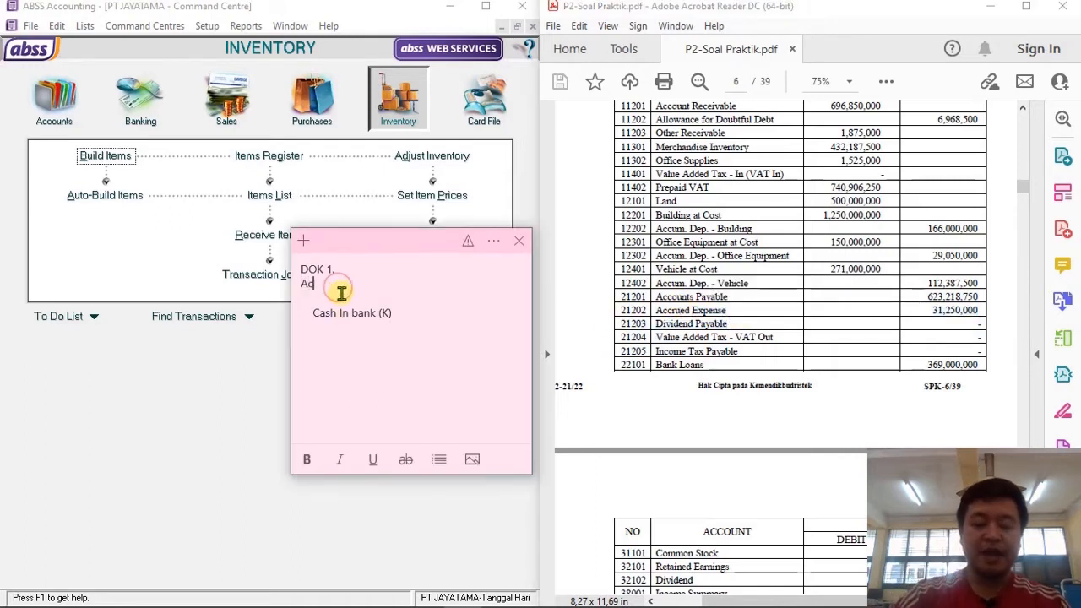
text(crued Expens (D)
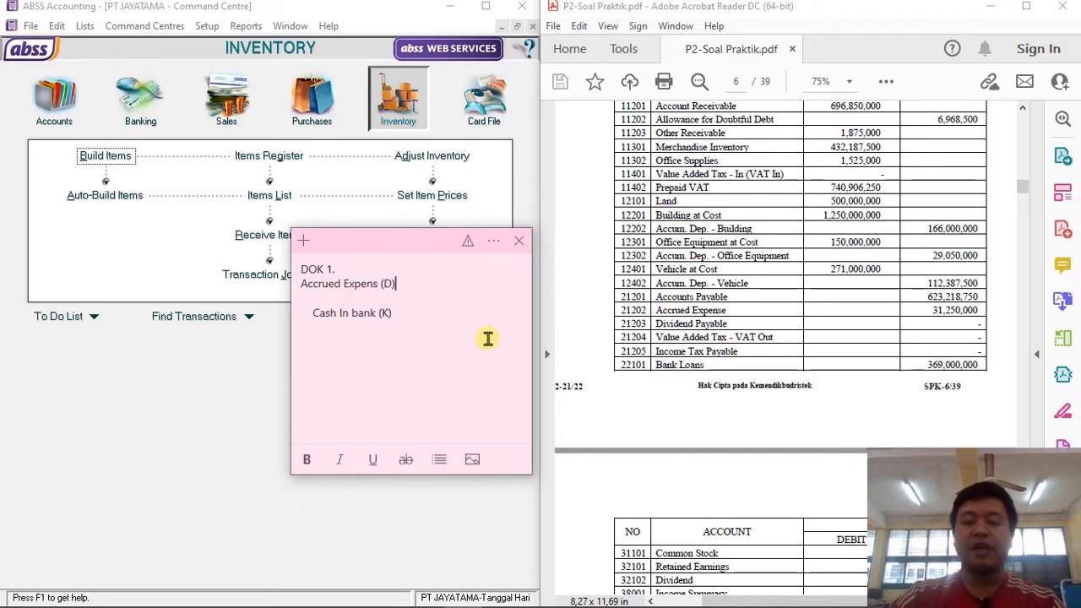
Return to voucher 01/BKK in the PDF and open the Banking command centre in ABSS Accounting, with the note moved clear of it.
scroll(802, 367, down, 15)
scroll(803, 367, down, 5)
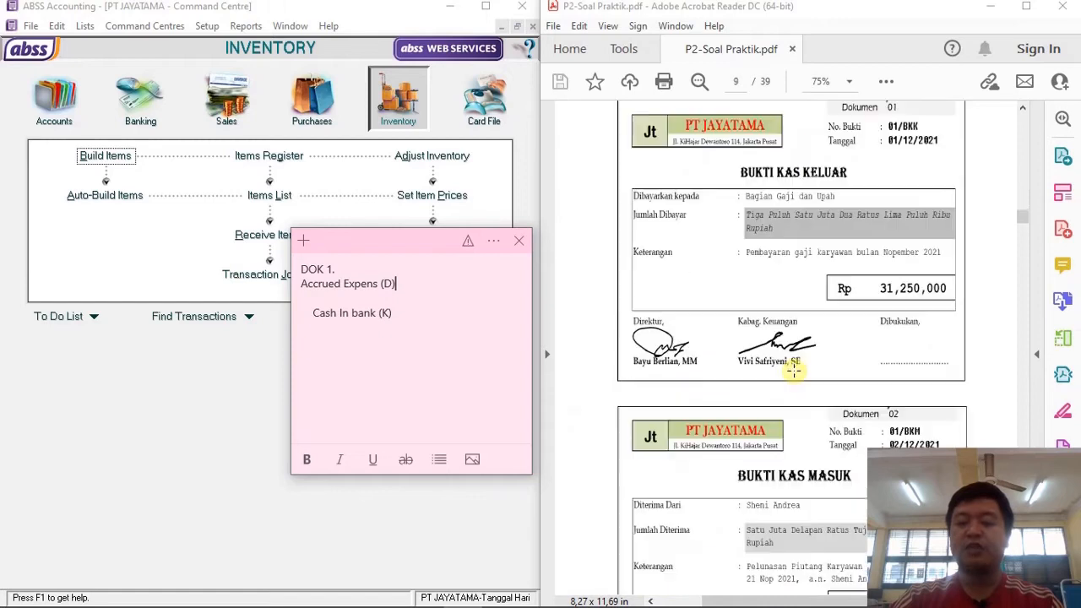
click(311, 314)
drag(384, 243, 684, 255)
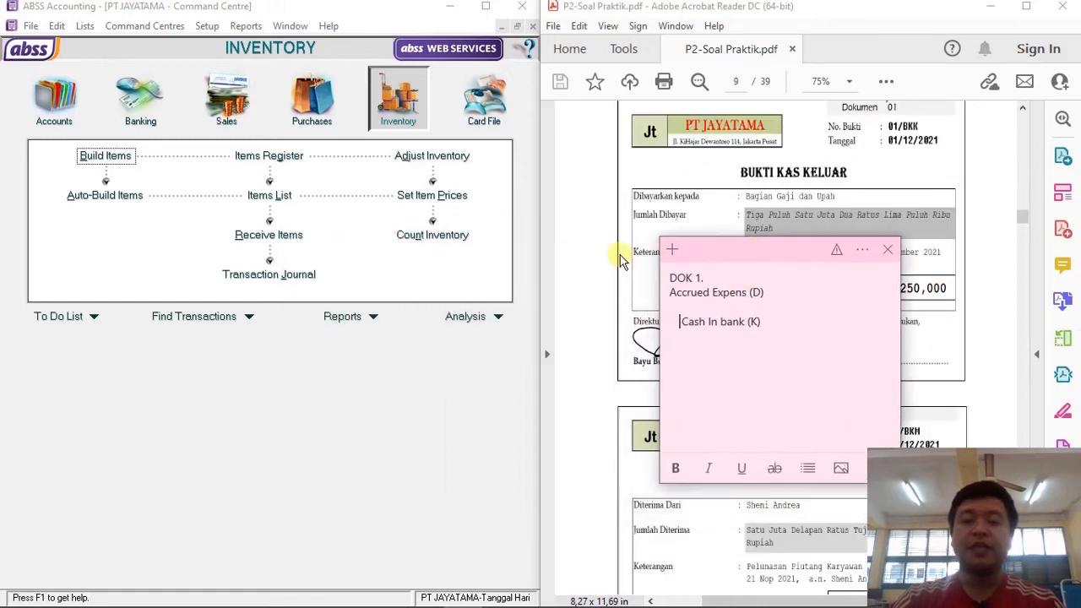
click(139, 107)
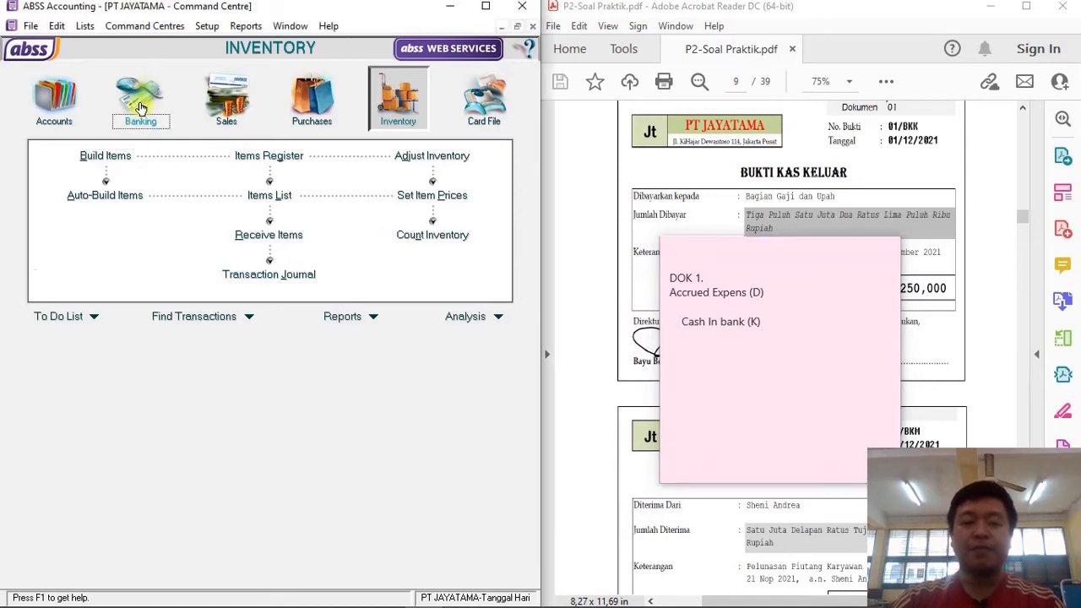
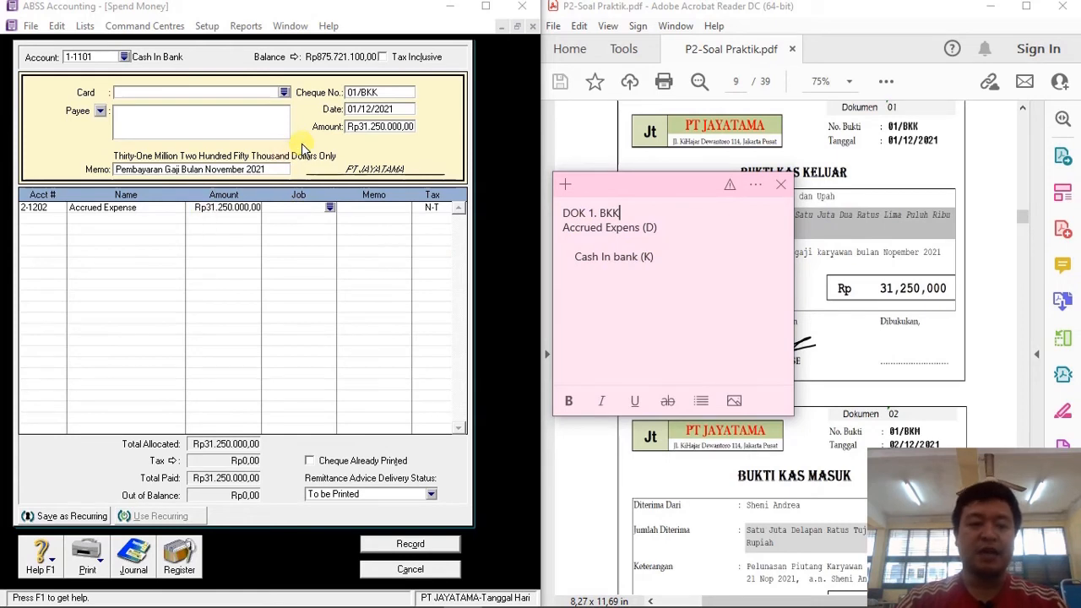
Check the recap of the Spend Money entry 01/BKK and record the transaction.
key(ctrl+r)
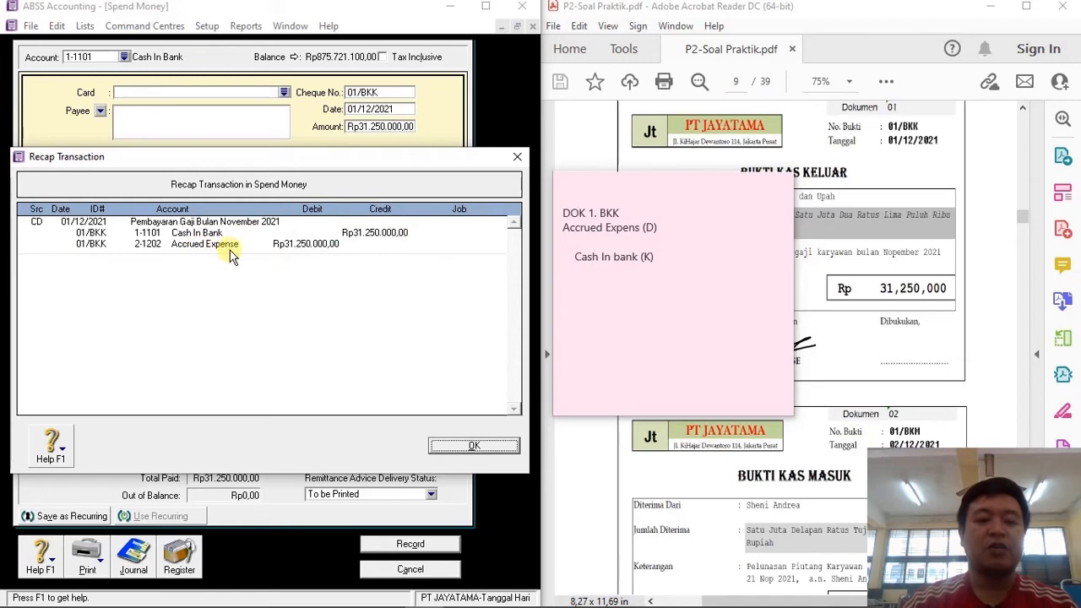
click(451, 446)
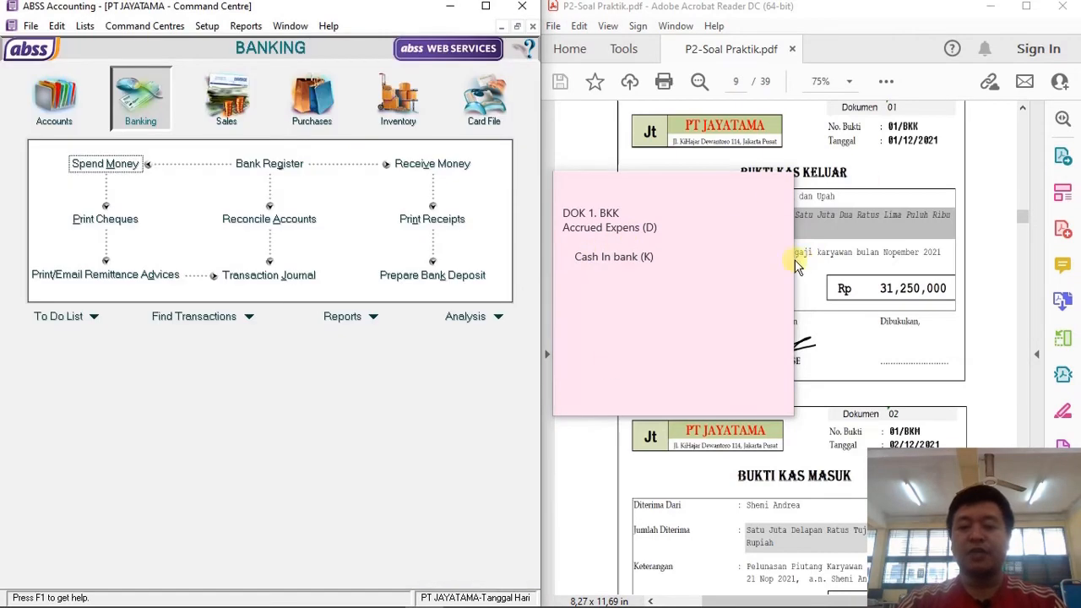
Show document 02 in the PDF and add the heading "Dok.2" with the debit line "Cash In Bank (D)" to the note.
click(688, 180)
drag(601, 183, 209, 327)
scroll(810, 362, down, 3)
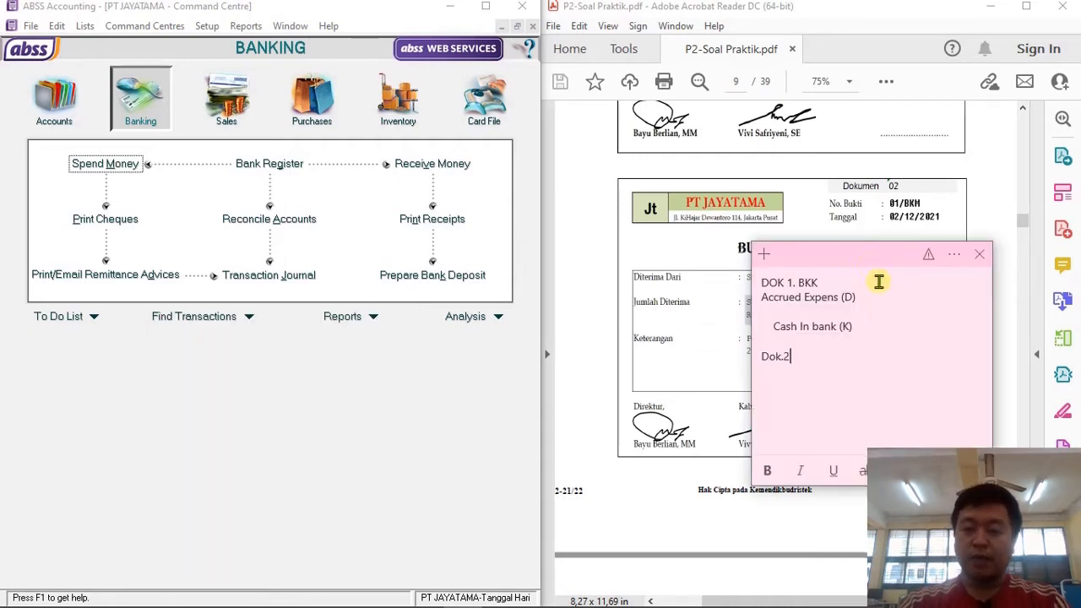
drag(868, 262, 417, 333)
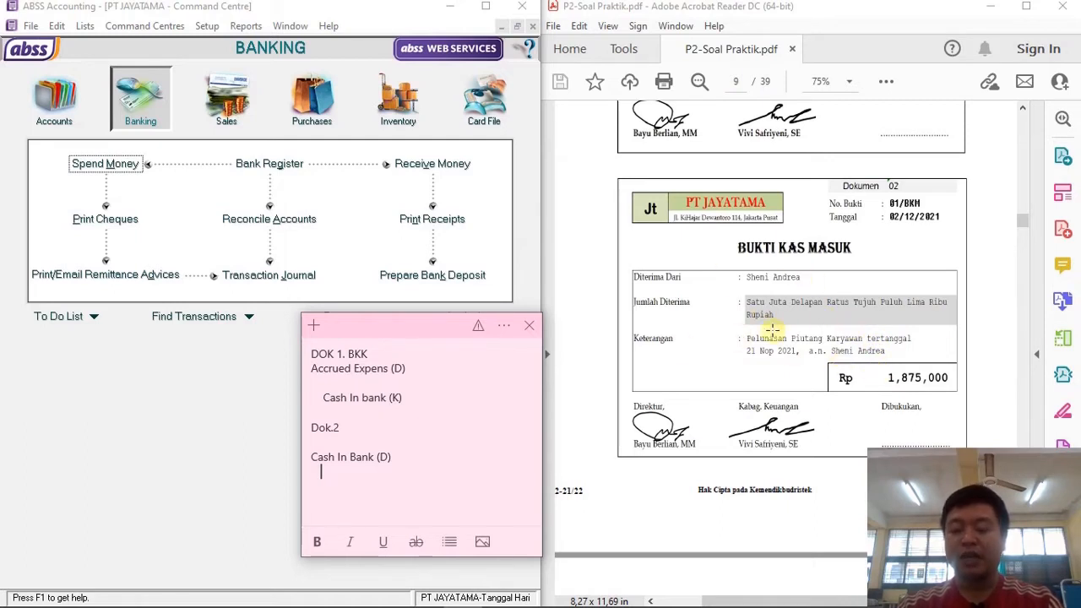
Look up the account for Piutang Karyawan in the account list and add "Other Receivable( K)" below Cash In Bank (D) in the note.
scroll(773, 338, up, 1)
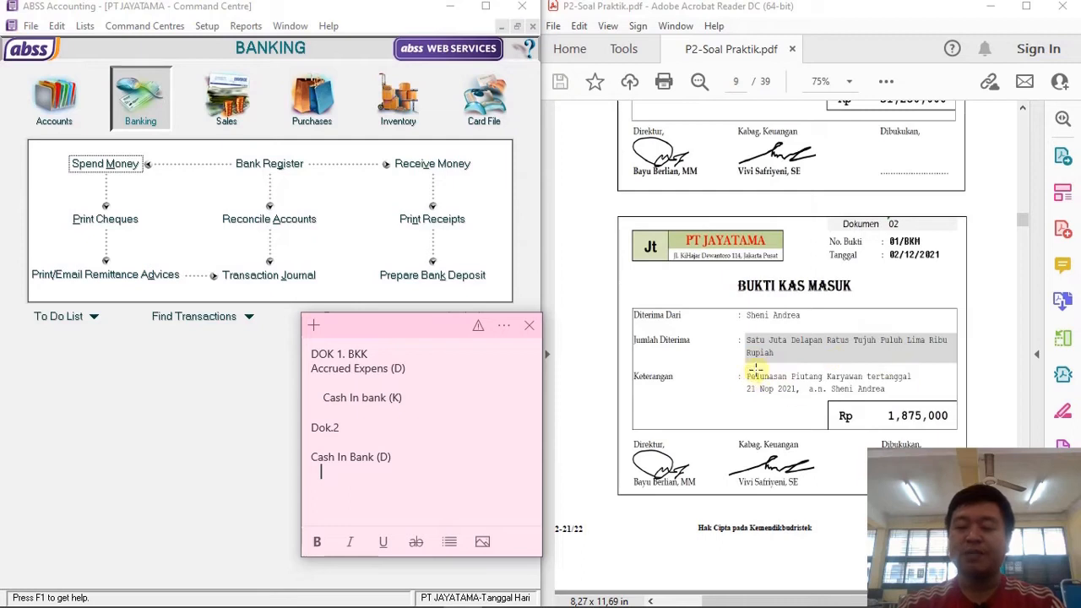
scroll(851, 360, up, 10)
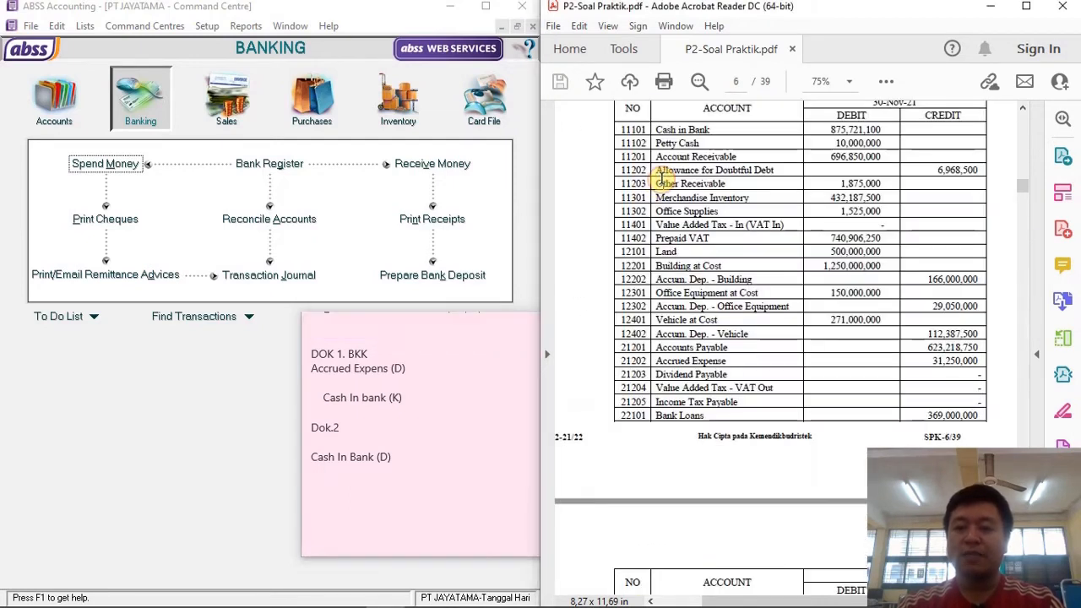
scroll(692, 178, up, 8)
scroll(712, 218, up, 5)
drag(815, 302, 898, 302)
click(397, 456)
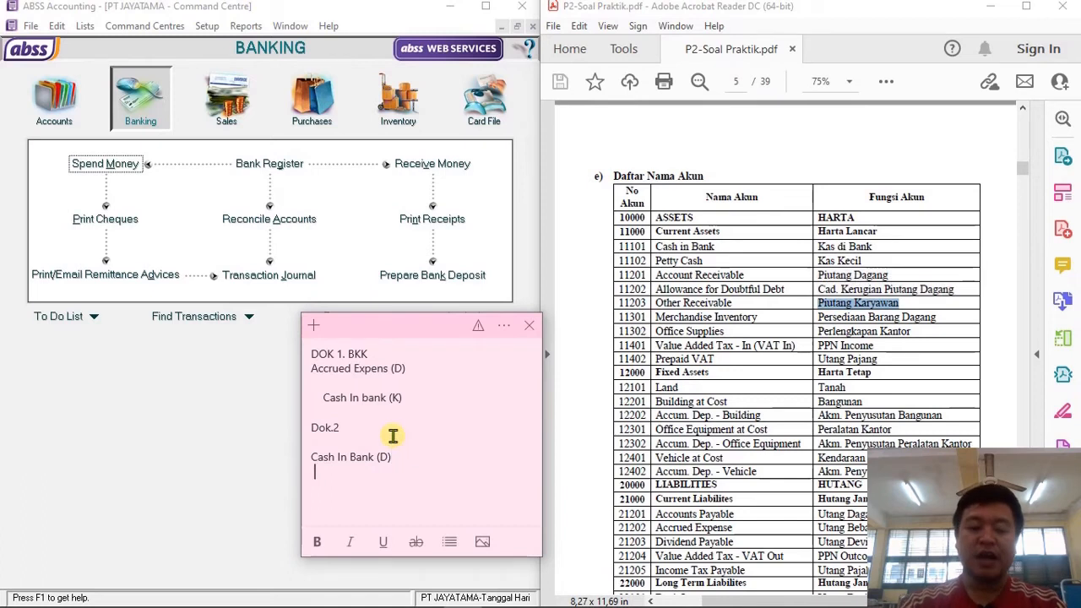
text(Other Receivable( K))
Return to document 02 in the PDF and complete the note's second heading as "Dok.2 BKM".
scroll(910, 327, down, 15)
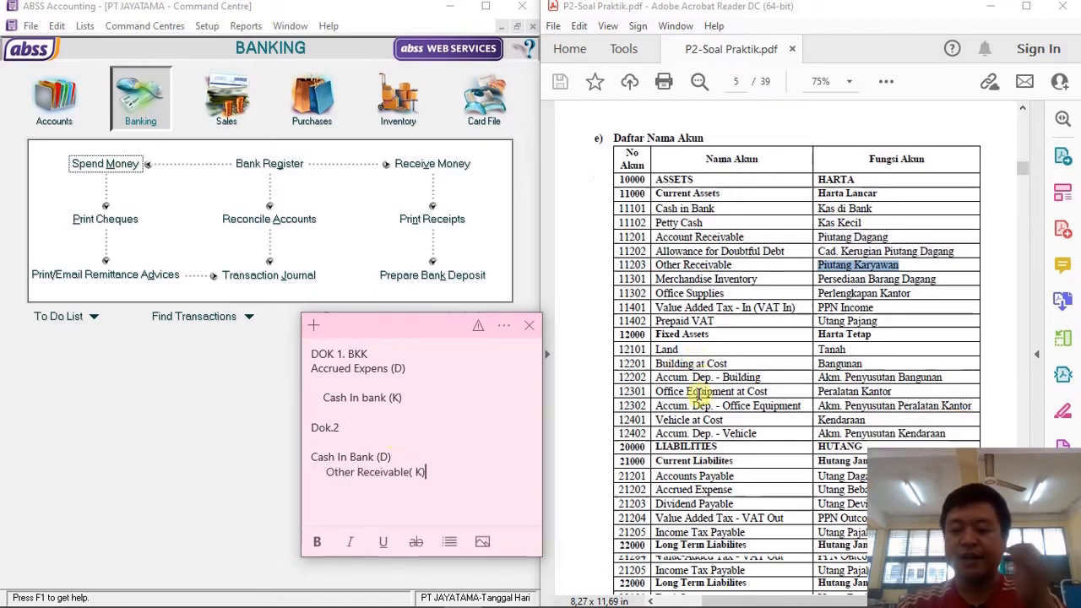
scroll(905, 328, down, 8)
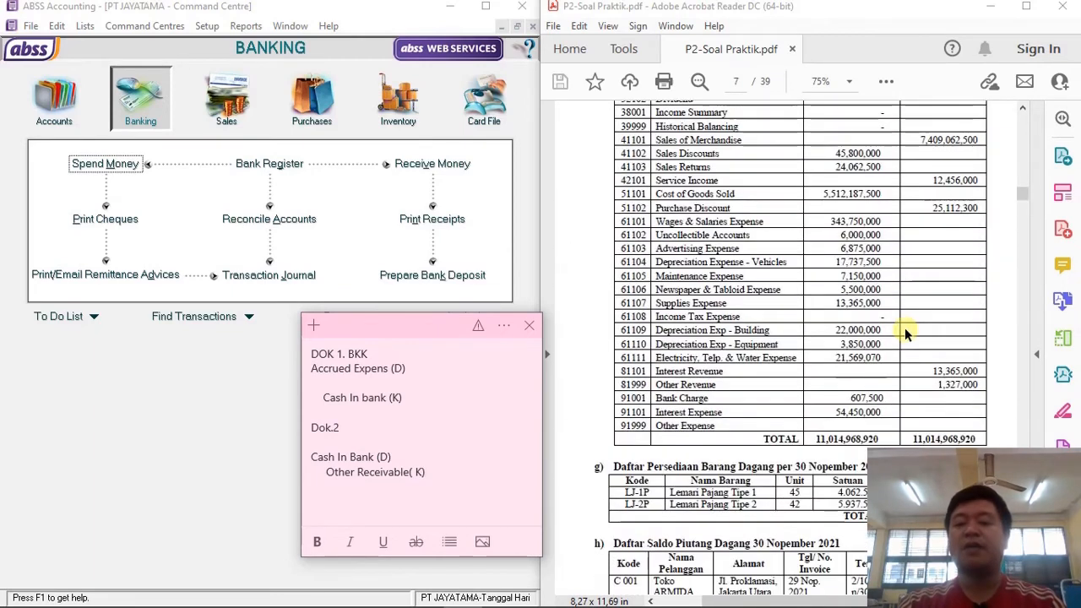
scroll(857, 351, down, 6)
drag(382, 331, 681, 272)
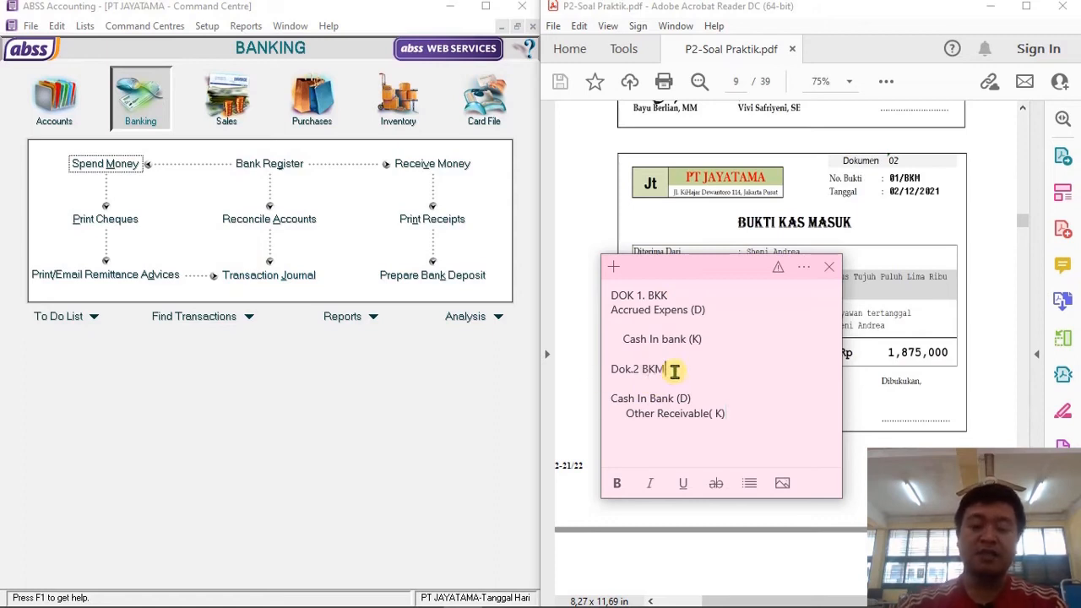
Open a Receive Money entry from Banking in ABSS Accounting and move the note clear of voucher 01/BKM.
click(157, 103)
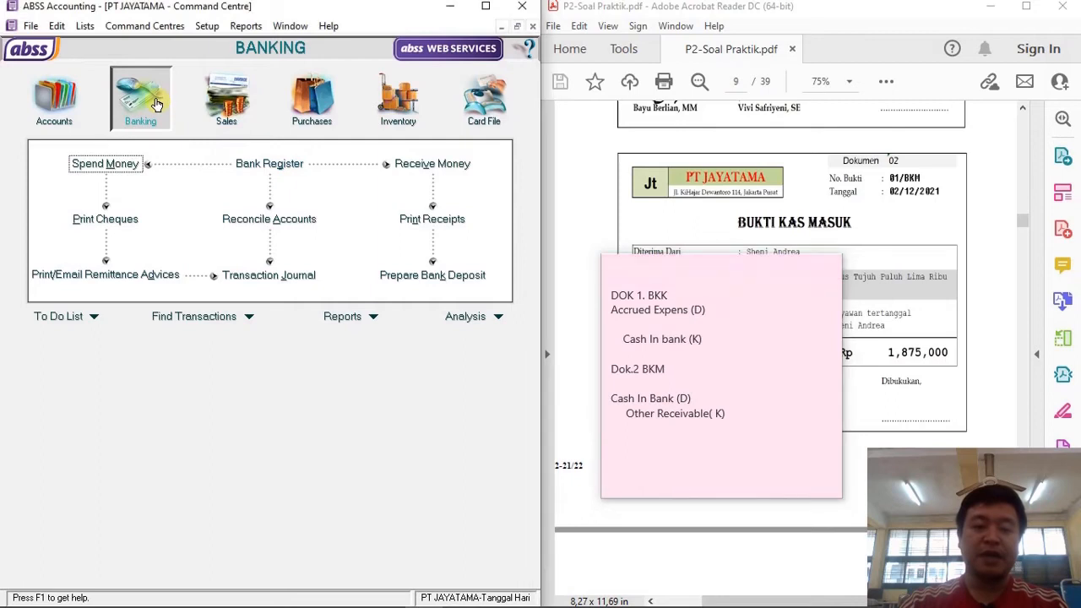
click(429, 163)
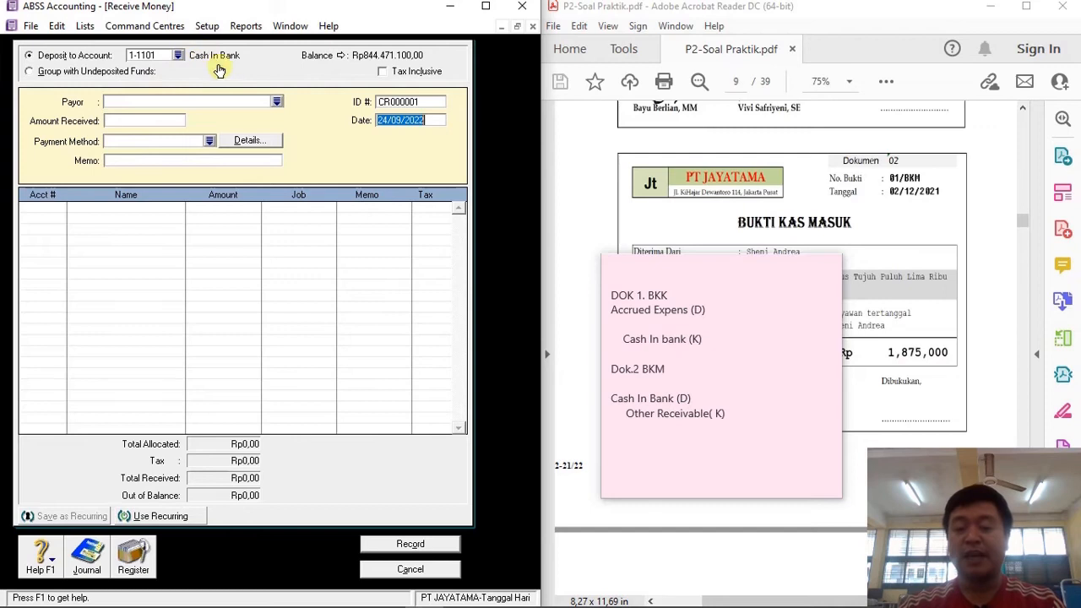
click(655, 275)
drag(679, 263, 524, 323)
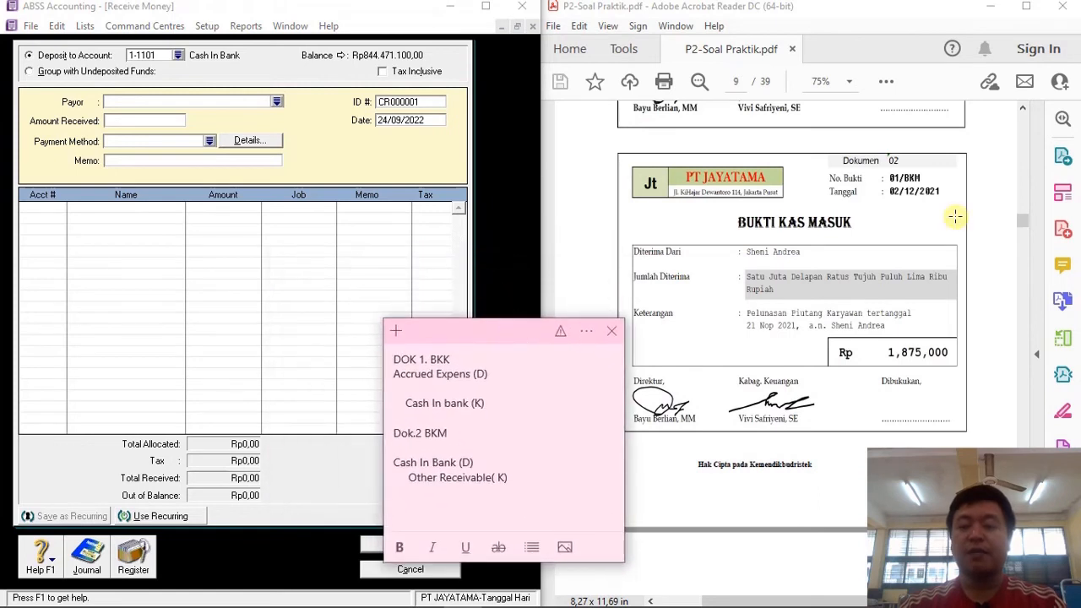
Set the receipt's ID to 01/BKM and its date to 02/12/2021.
click(413, 101)
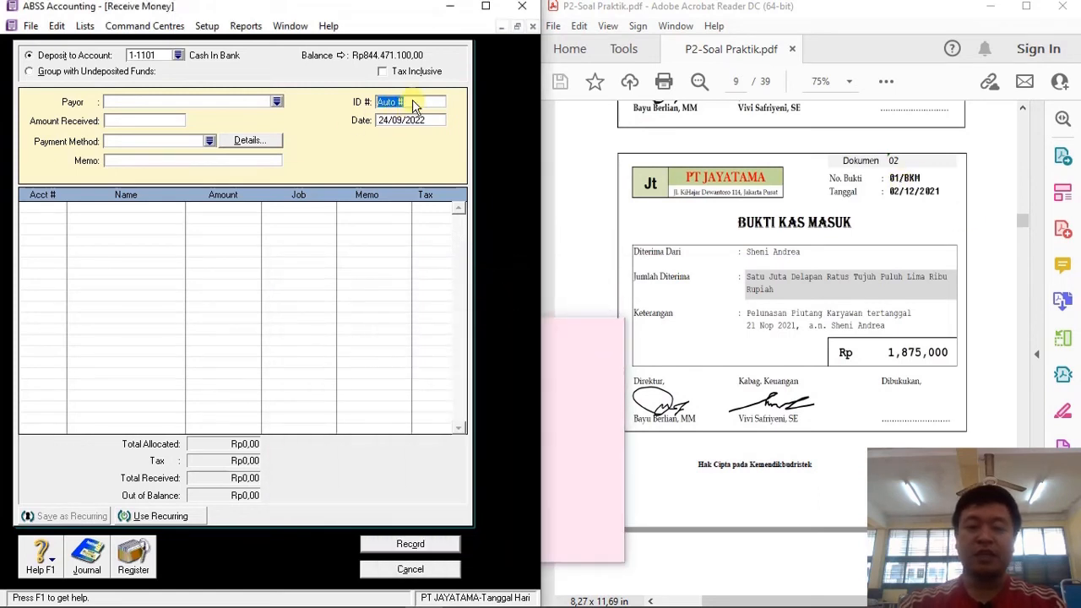
text(01/BKM)
key(Tab)
text(02/)
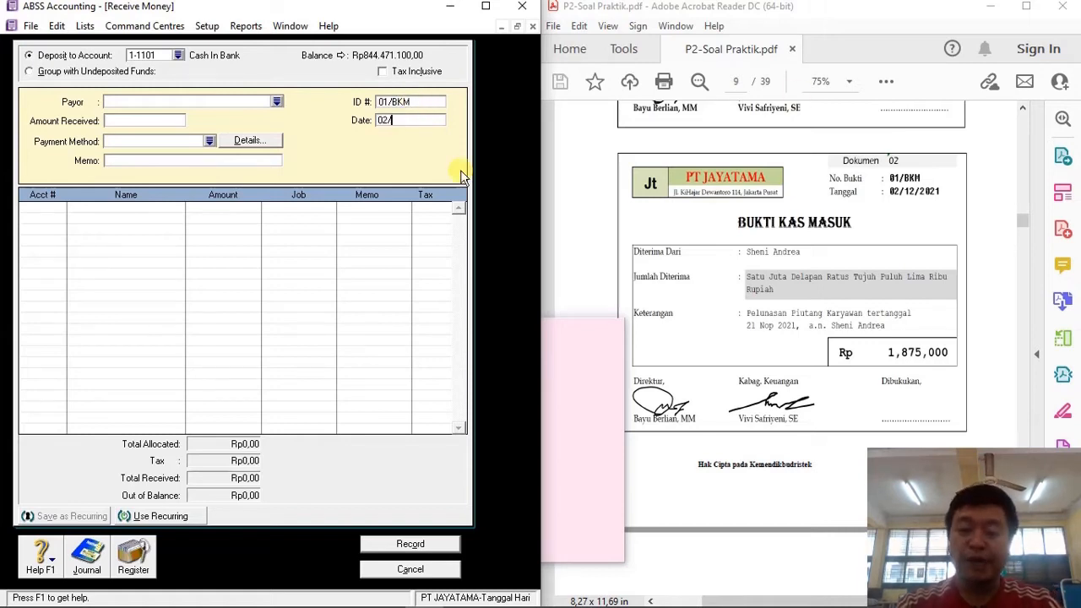
text(12/2021)
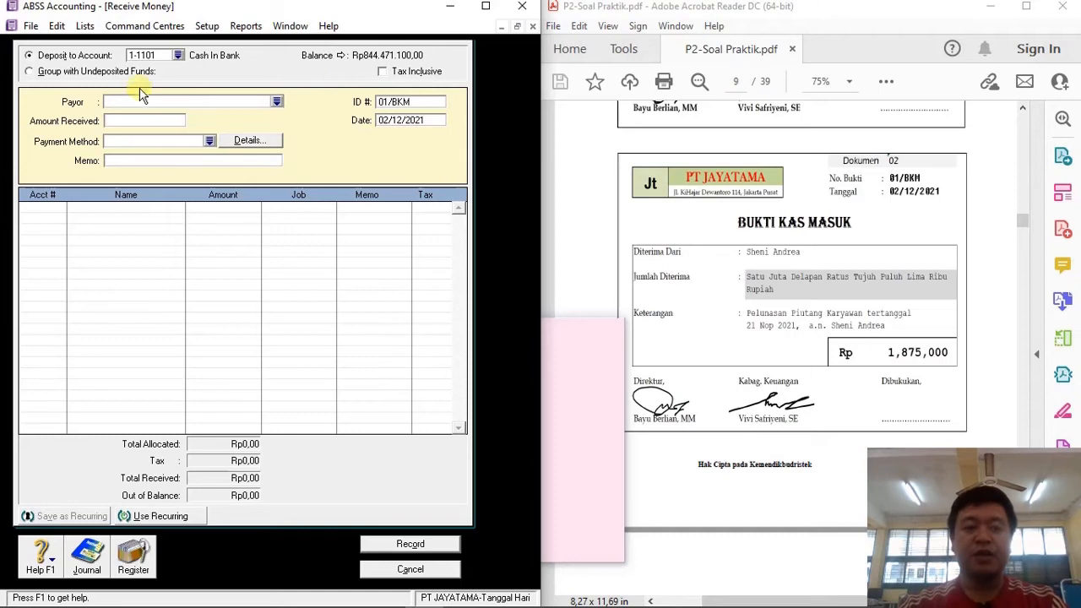
Create a new Employee card for the payor with the employee's full name as last name and a card ID.
click(277, 100)
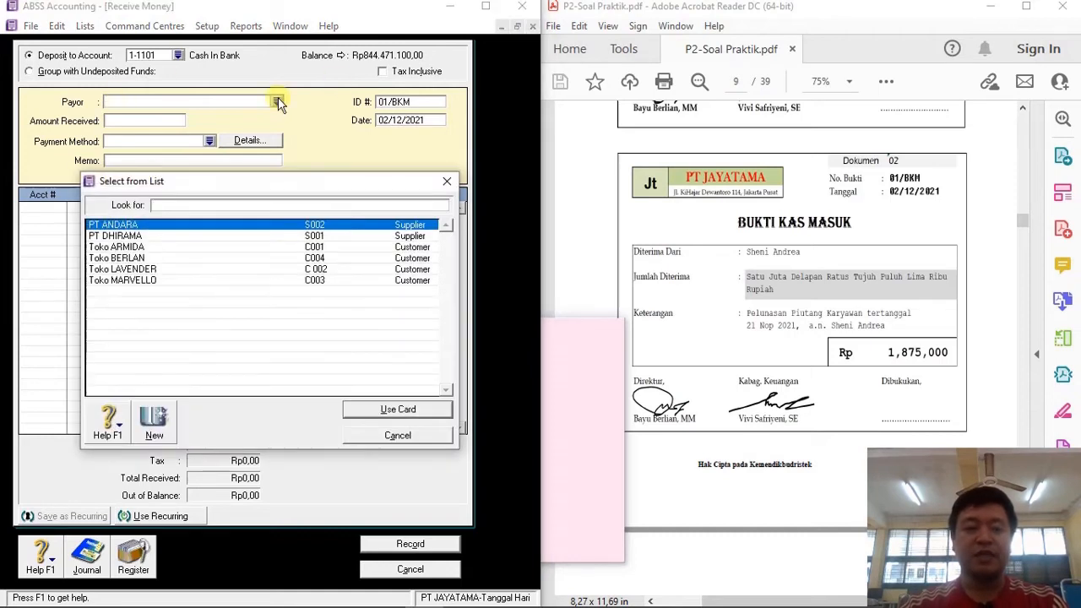
click(157, 419)
click(147, 95)
click(127, 128)
click(151, 108)
text(Se)
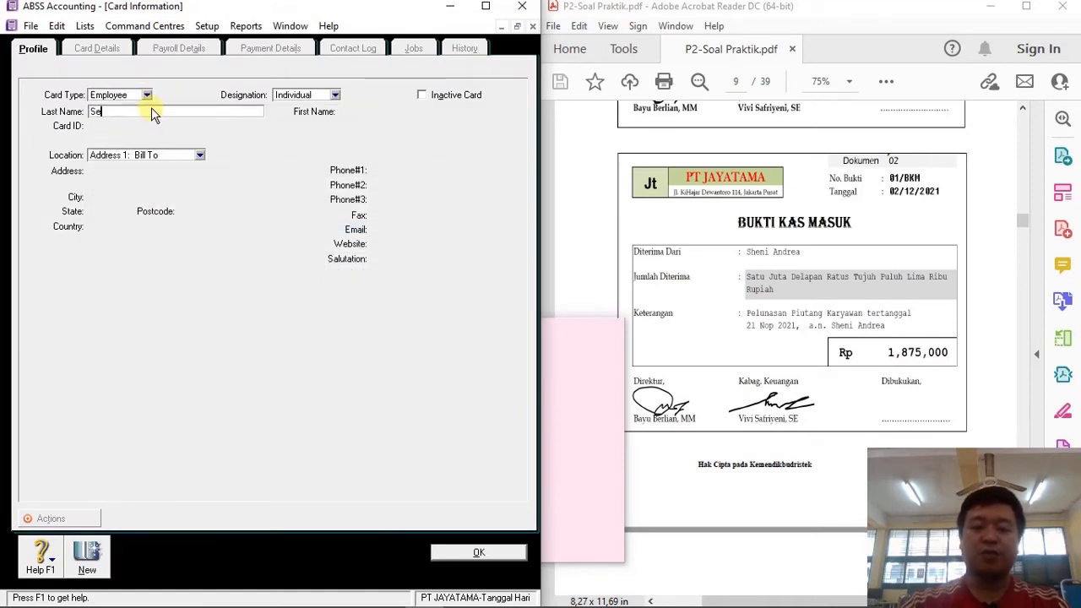
text(hni Andrea)
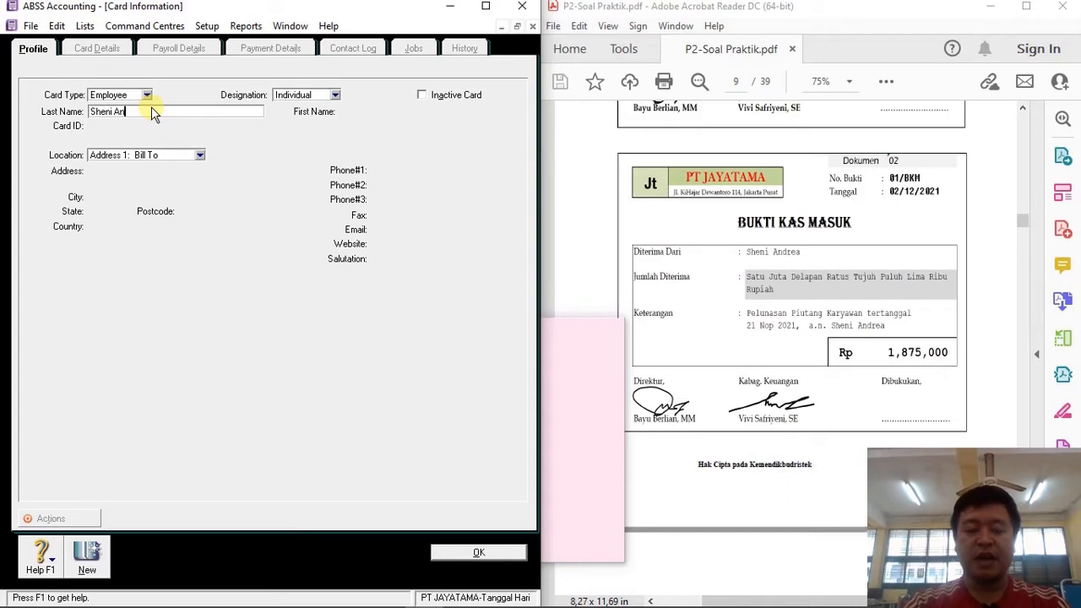
click(131, 129)
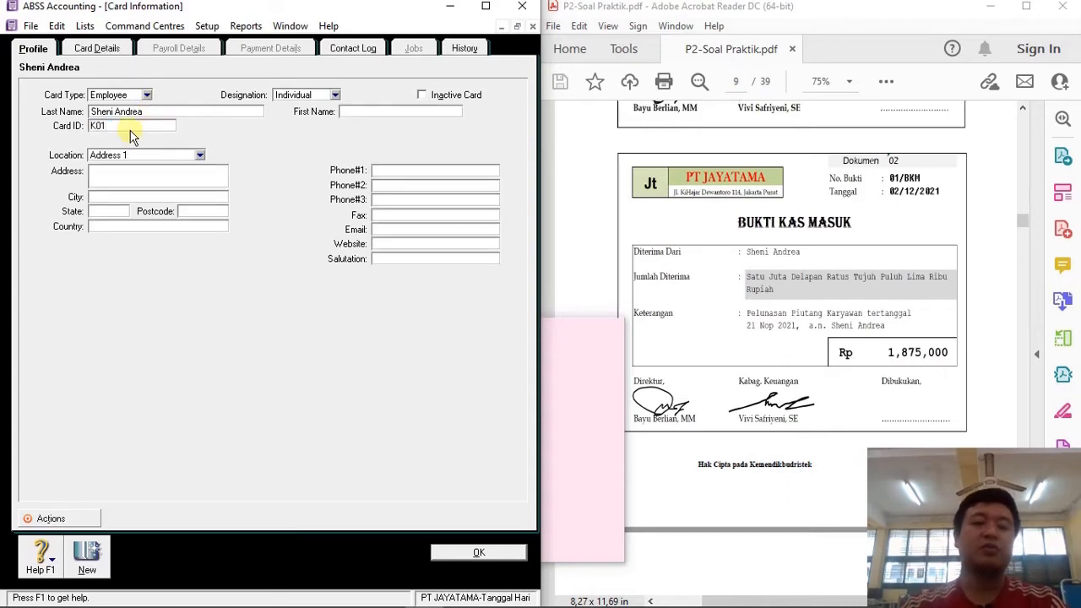
key(Return)
Choose the new employee as payor and set the amount received to 1.875.000.
click(276, 103)
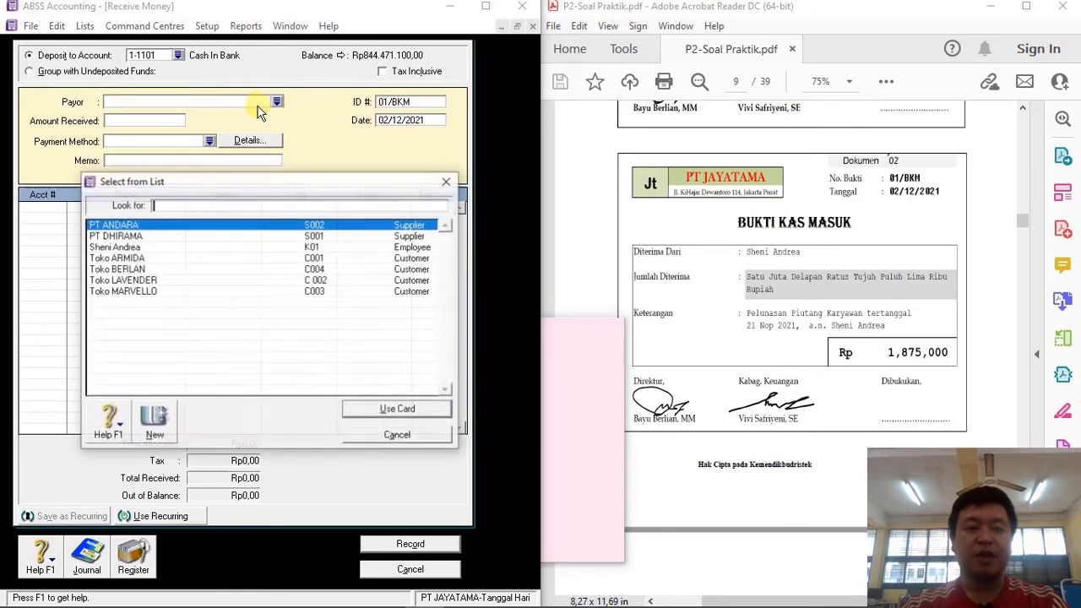
double_click(124, 249)
click(166, 122)
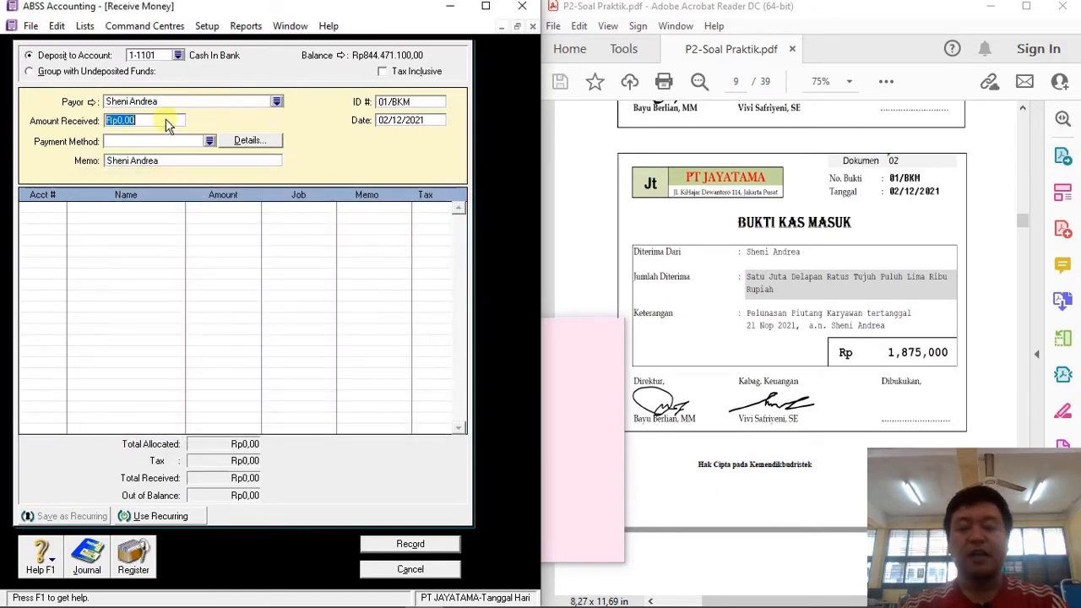
text(1.875.000)
key(Tab)
Put "Pelunasan Piutan Karyawan A.N" before the employee's name in the receipt's memo.
click(107, 160)
text(Pem)
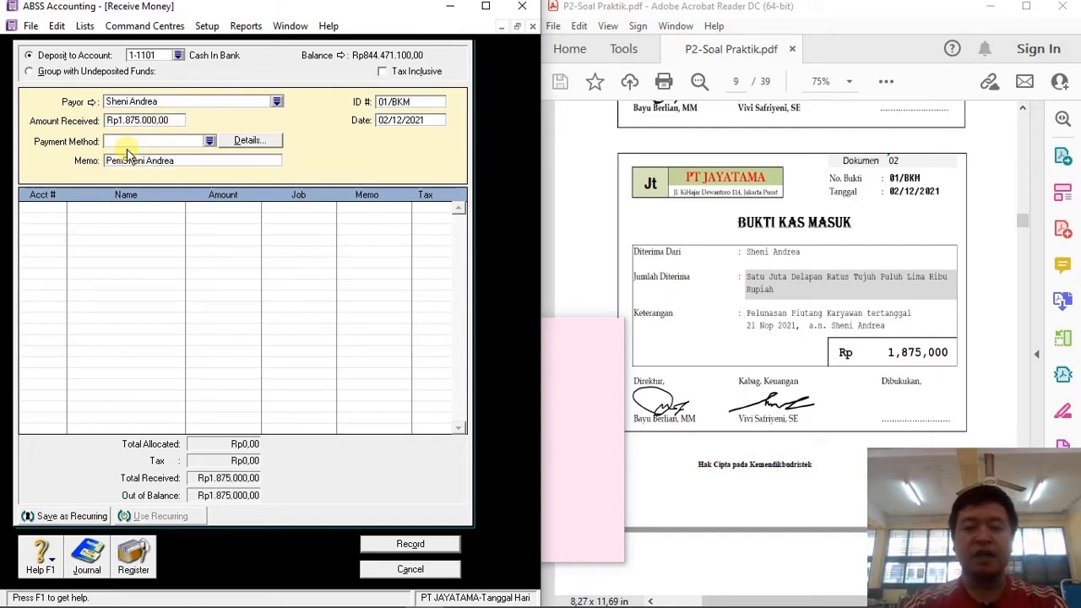
text(un)
text(asan )
text(Piutan Karyawan A.N)
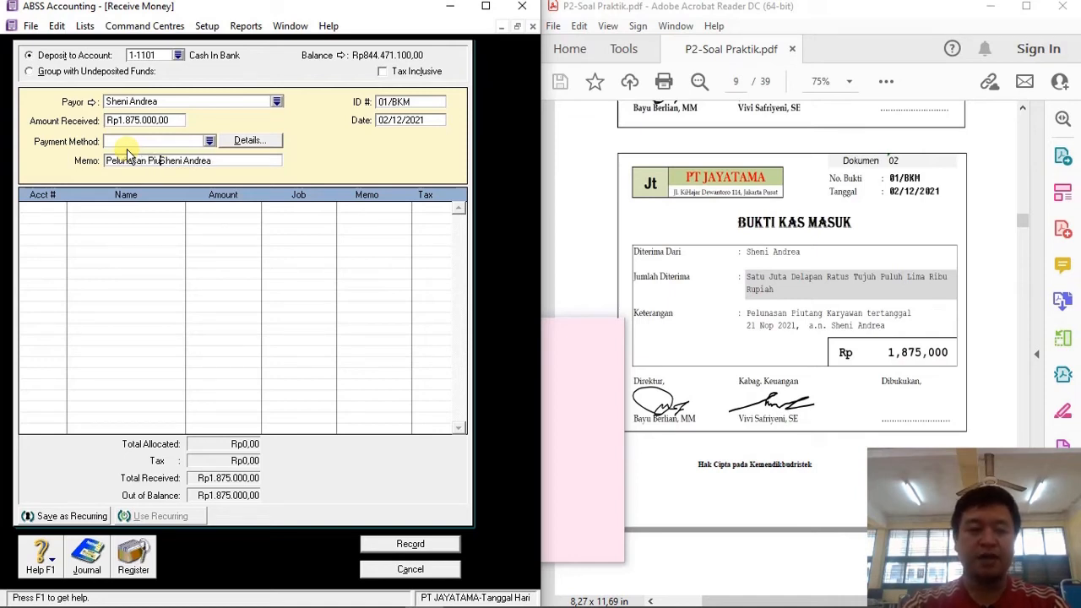
key(Tab)
Check the credit account in the note and allocate the full receipt to Other Receivable.
click(551, 425)
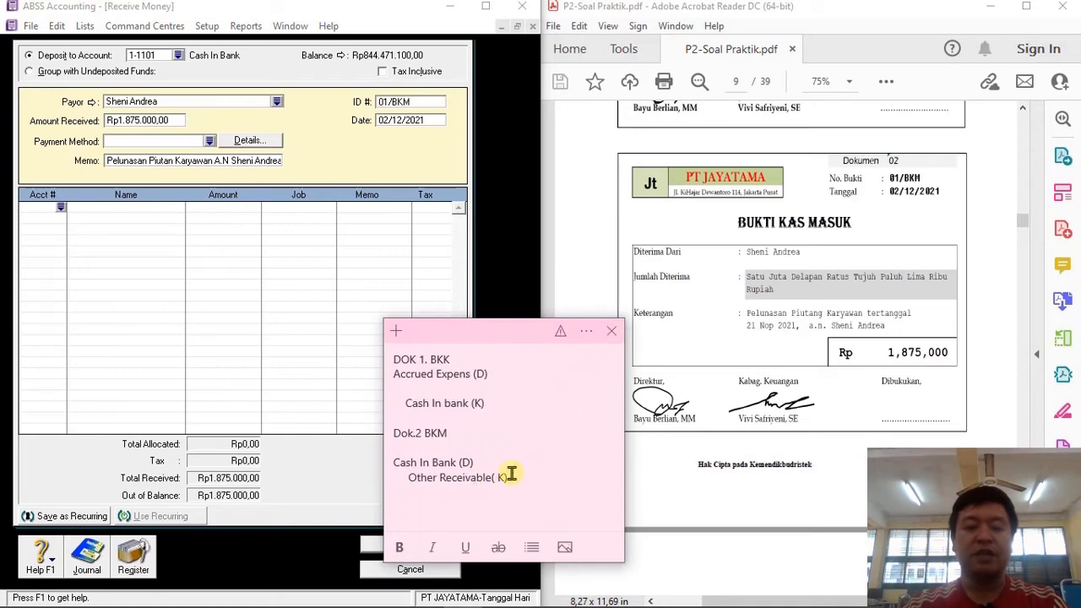
click(195, 249)
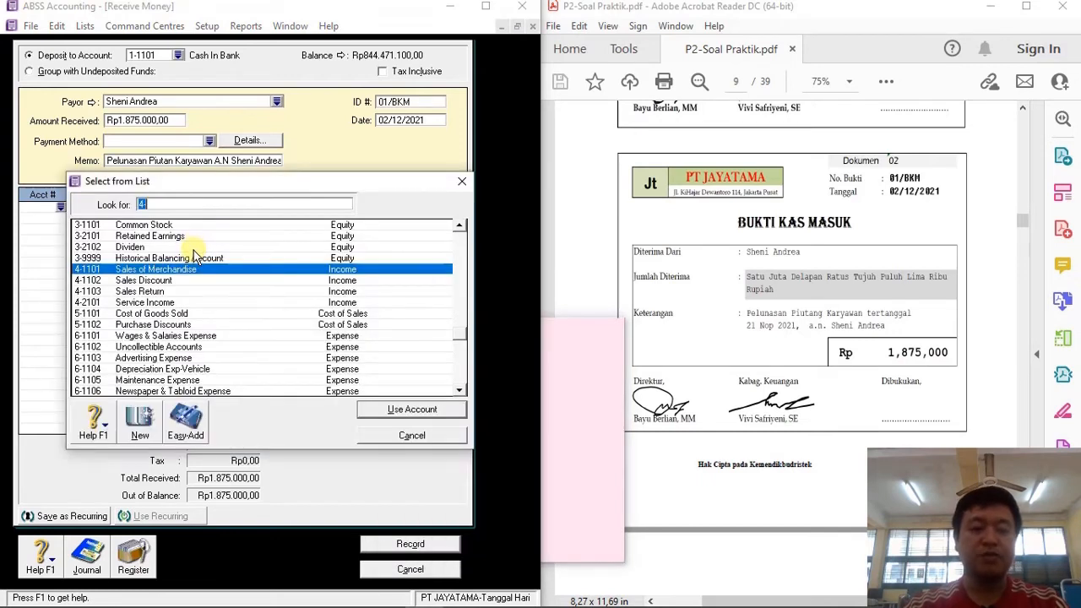
text(1)
double_click(166, 269)
key(Tab)
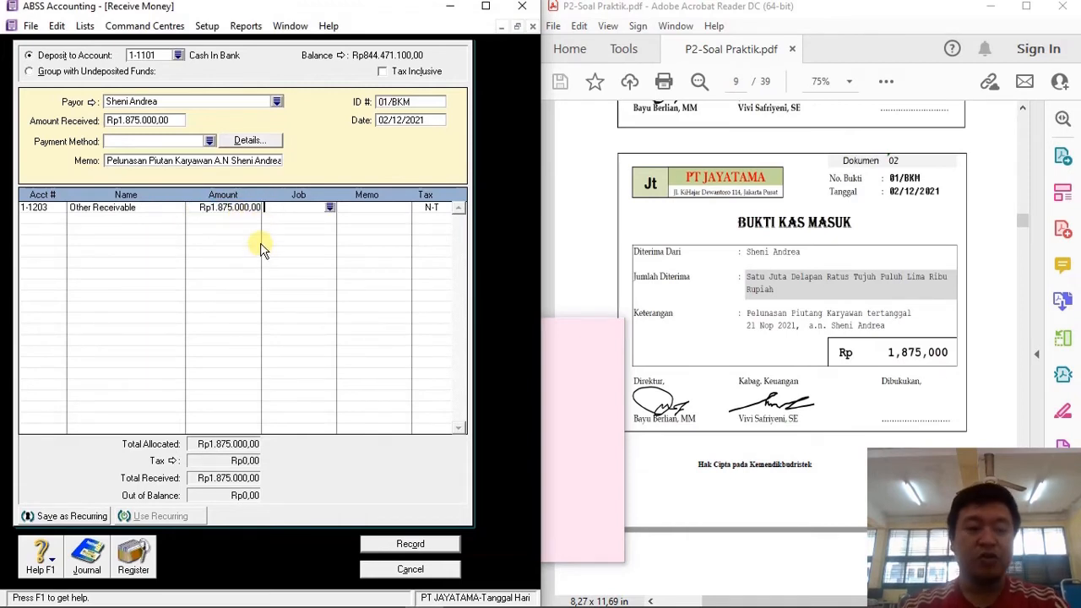
Compare the recap of receipt 01/BKM with the Dok.2 lines in the note and record the transaction.
key(ctrl+r)
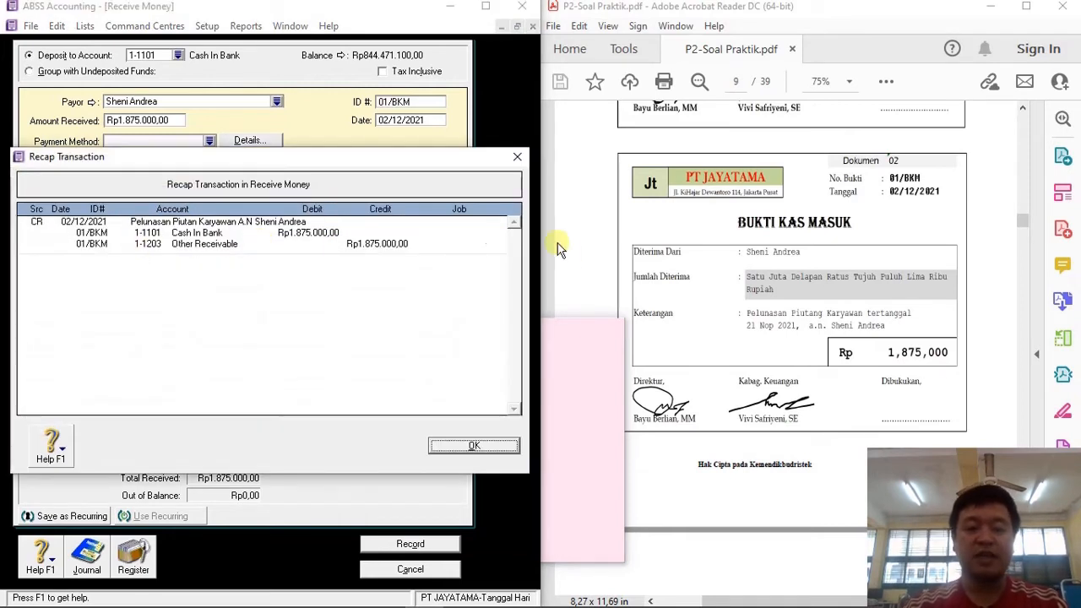
click(583, 518)
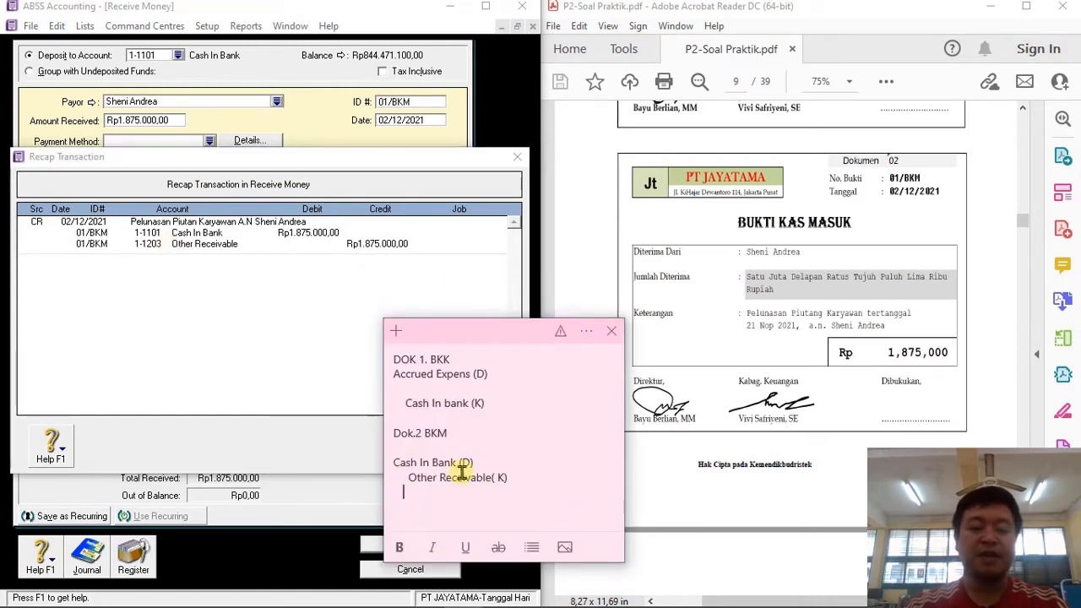
click(555, 469)
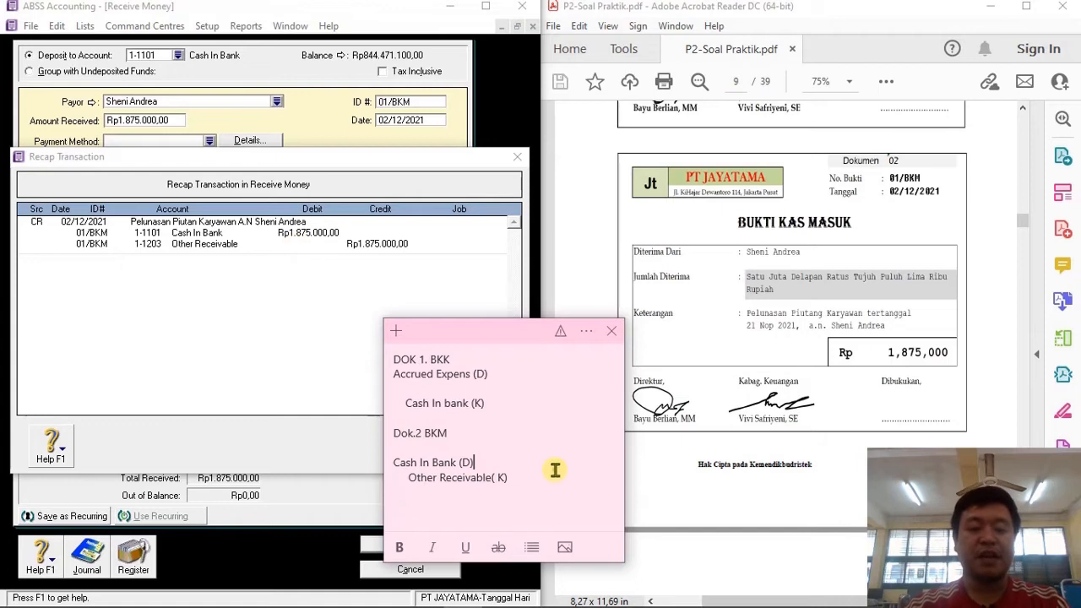
click(299, 309)
click(474, 446)
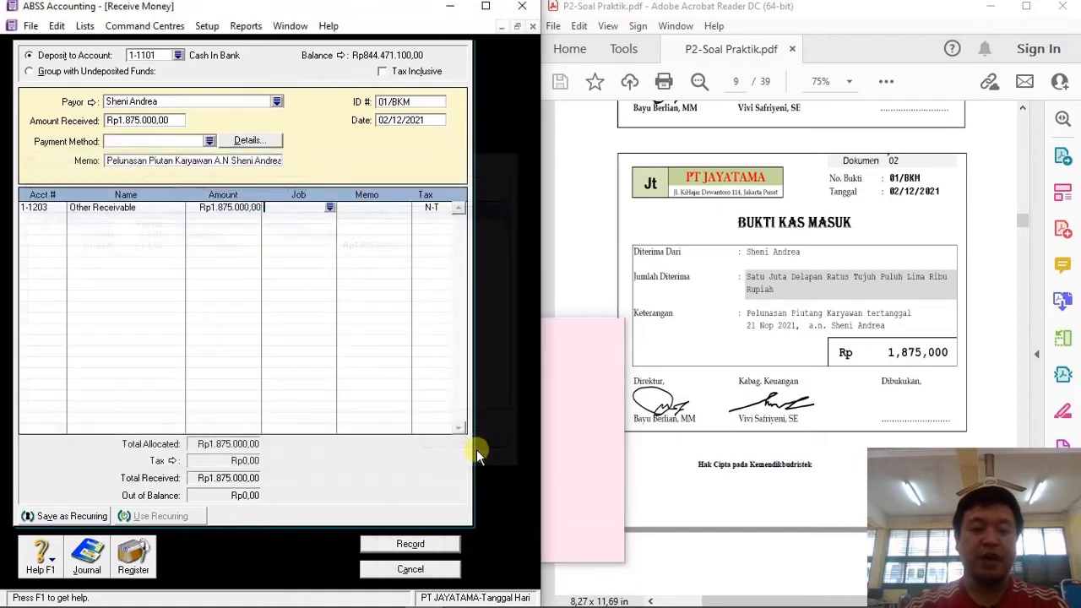
click(413, 544)
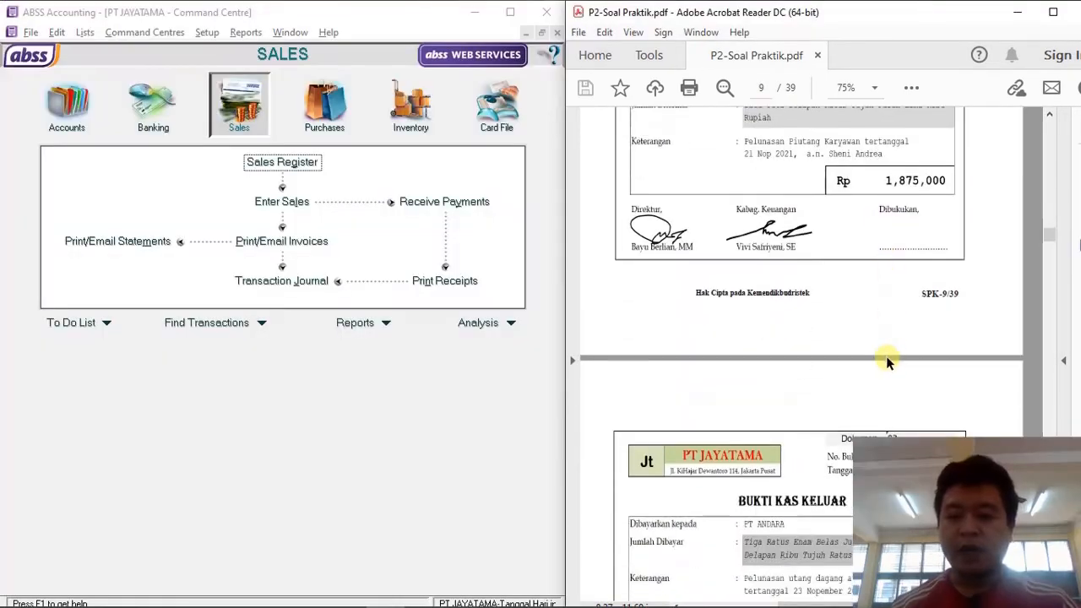
Show document 03, voucher 02/BKK, in the PDF and bring the note back to the front.
scroll(730, 389, down, 5)
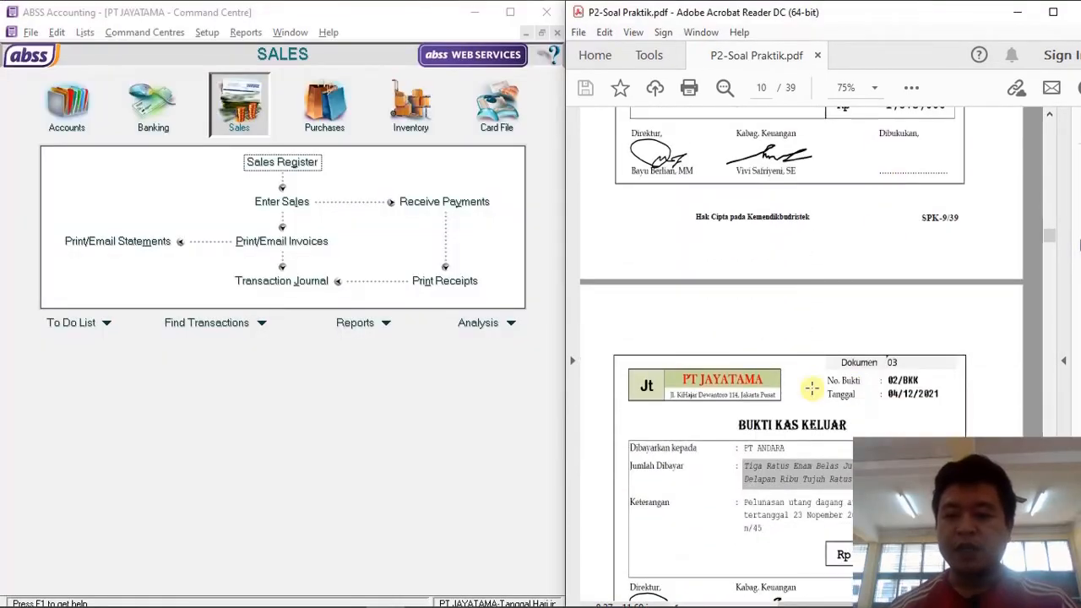
scroll(730, 388, down, 1)
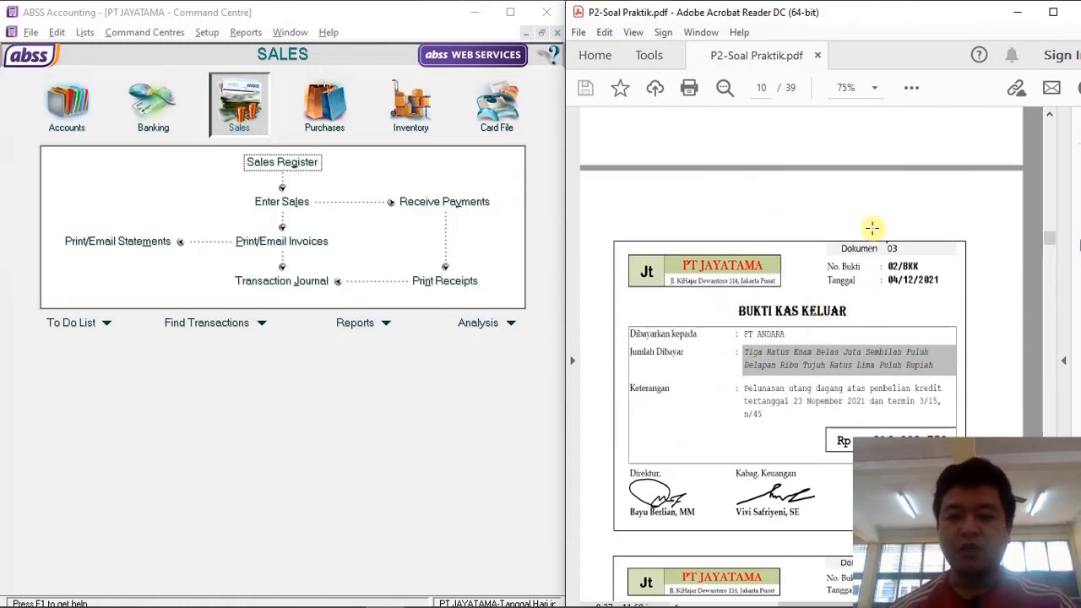
scroll(737, 311, down, 1)
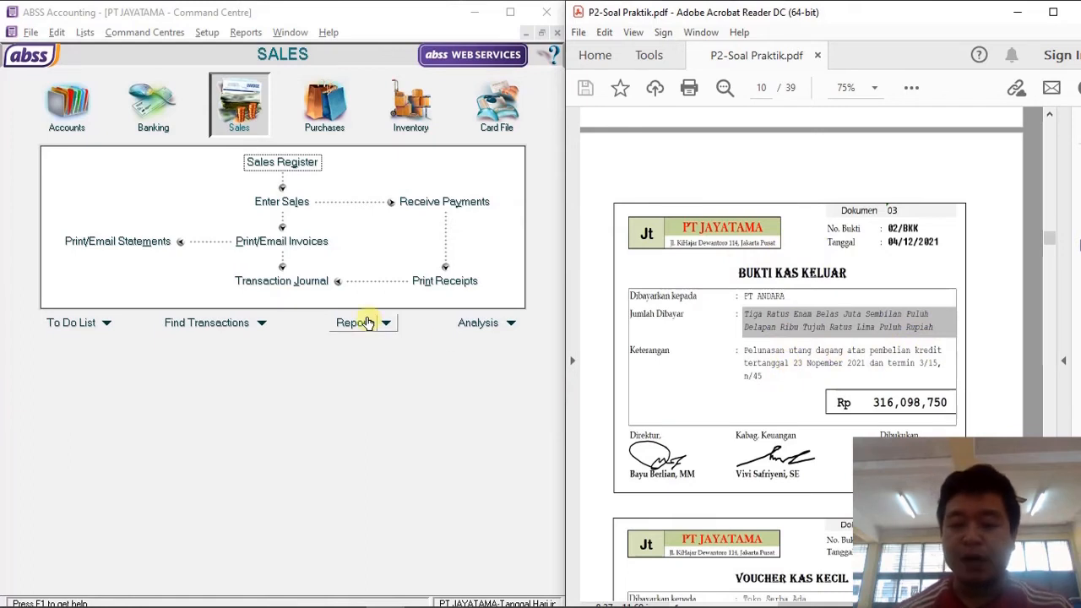
key(alt+Tab)
key(alt+Tab)
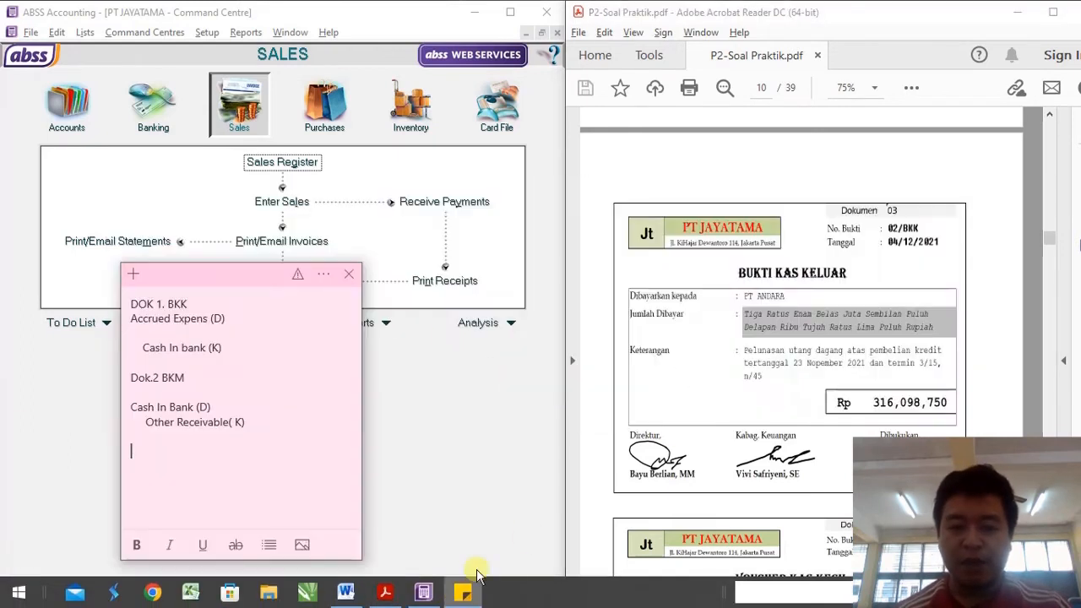
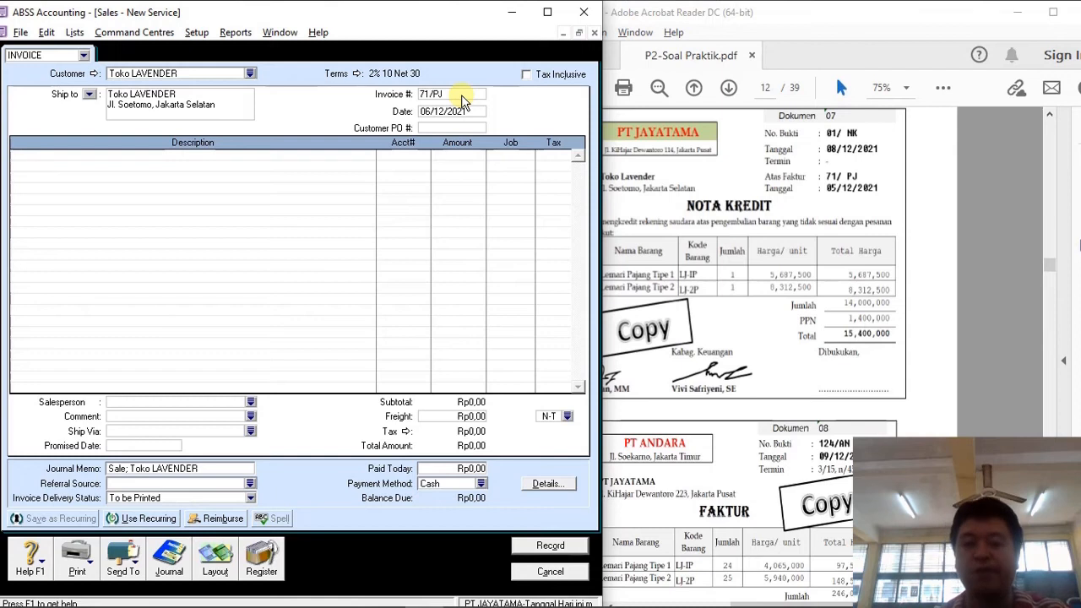
Set the date of Toko LAVENDER's sales invoice 71/PJ to 06/12/2021.
key(Tab)
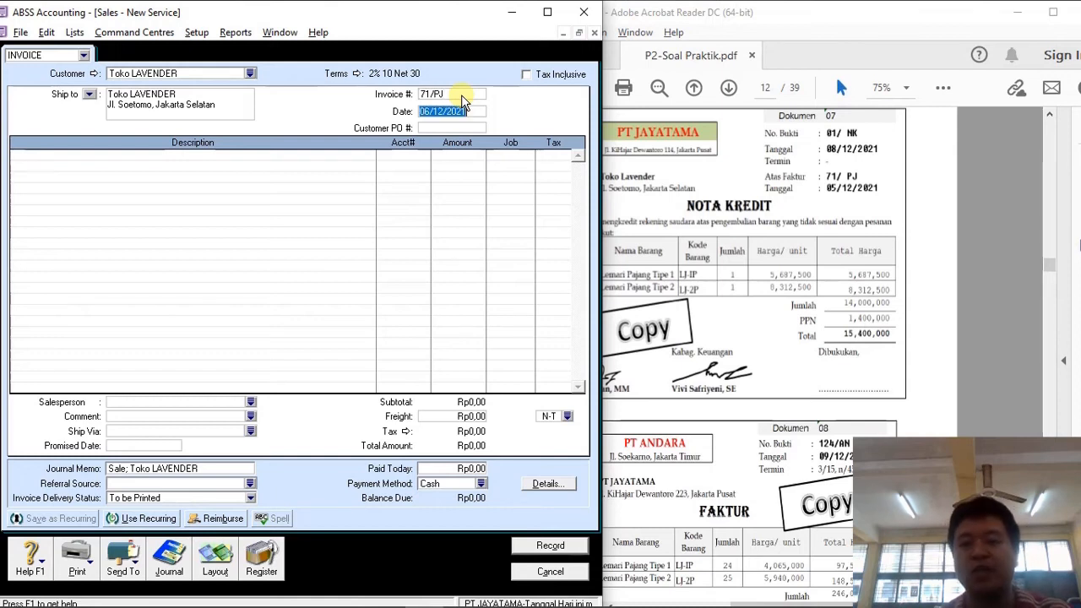
text(06/)
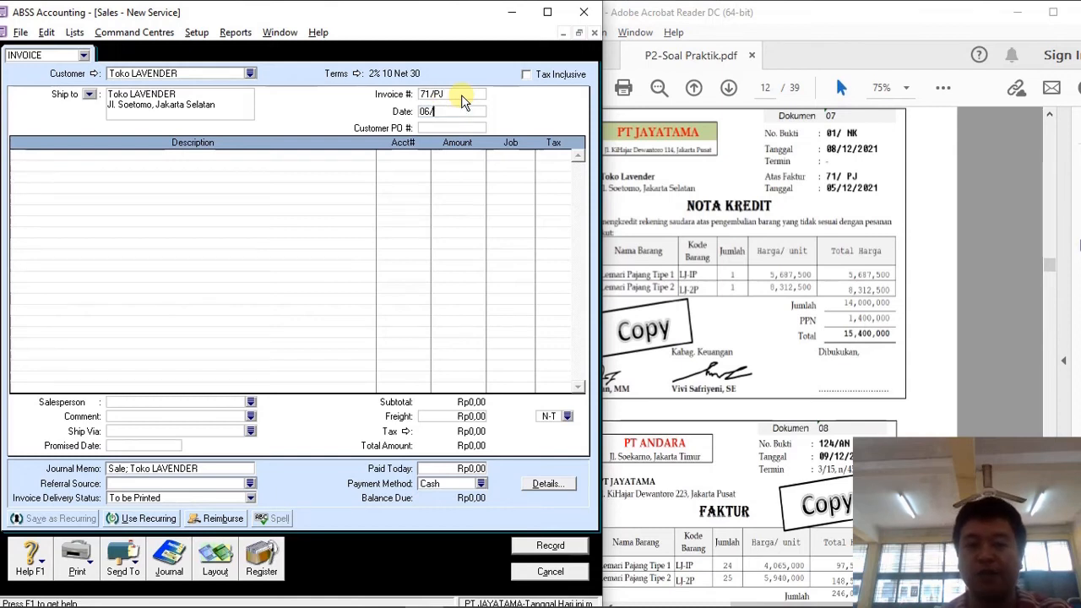
text(12/)
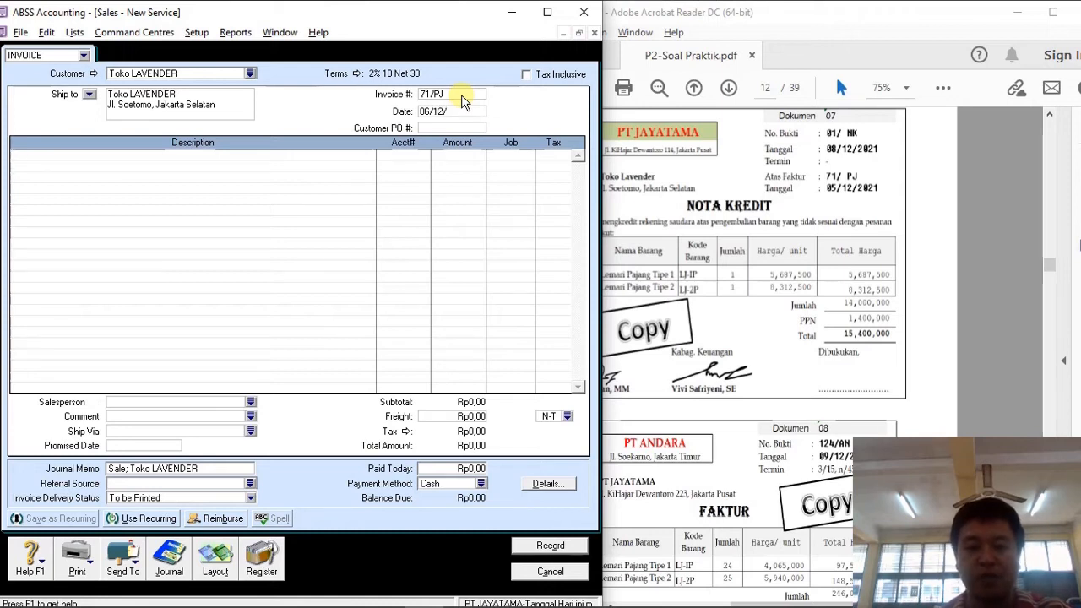
text(2021)
key(Tab)
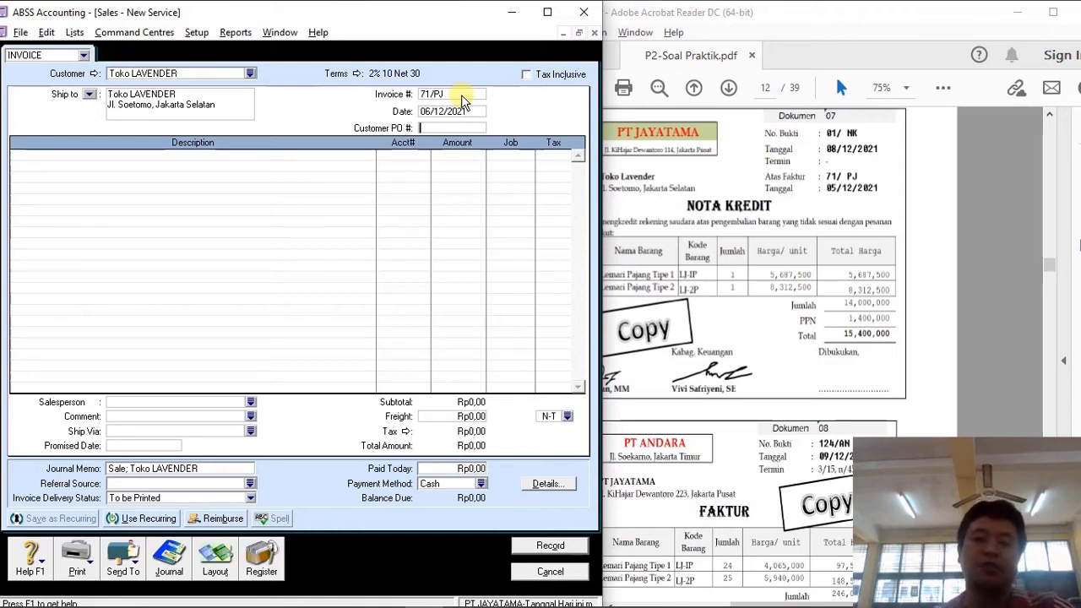
Switch the layout of the Toko LAVENDER sales invoice from Service to Item.
click(216, 559)
click(159, 304)
key(Return)
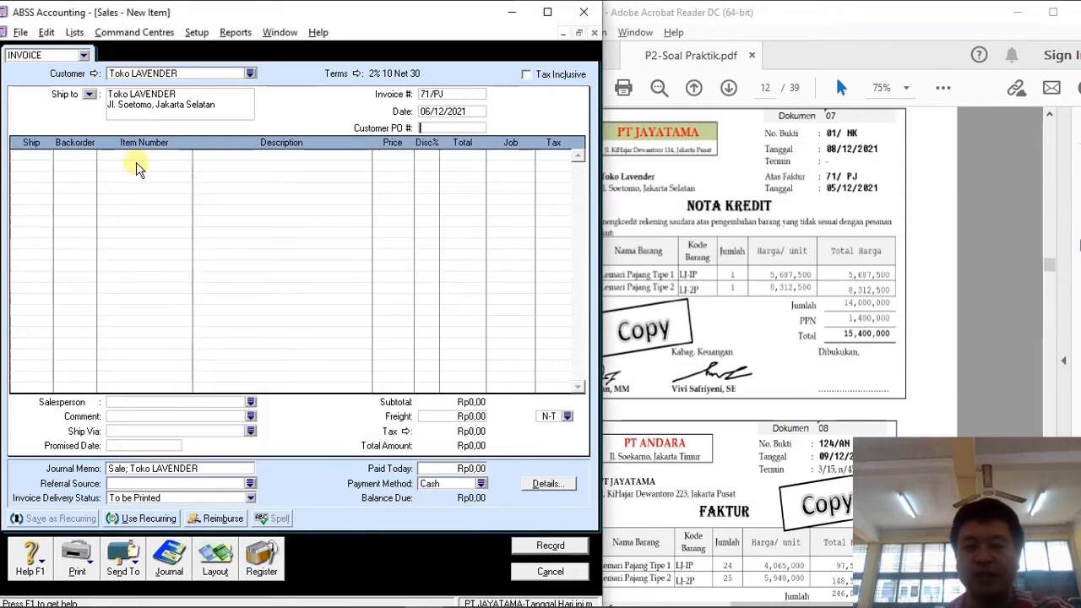
Enter two return lines on the Toko LAVENDER sales invoice, quantity -1 each, for items LJ-1P and LJ-2P.
click(665, 281)
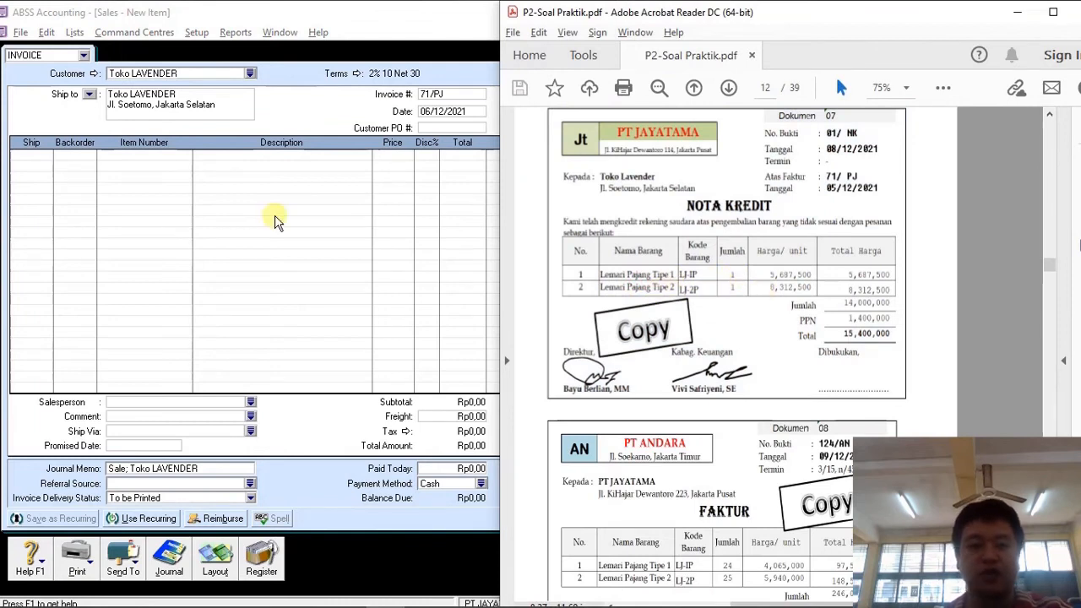
click(32, 157)
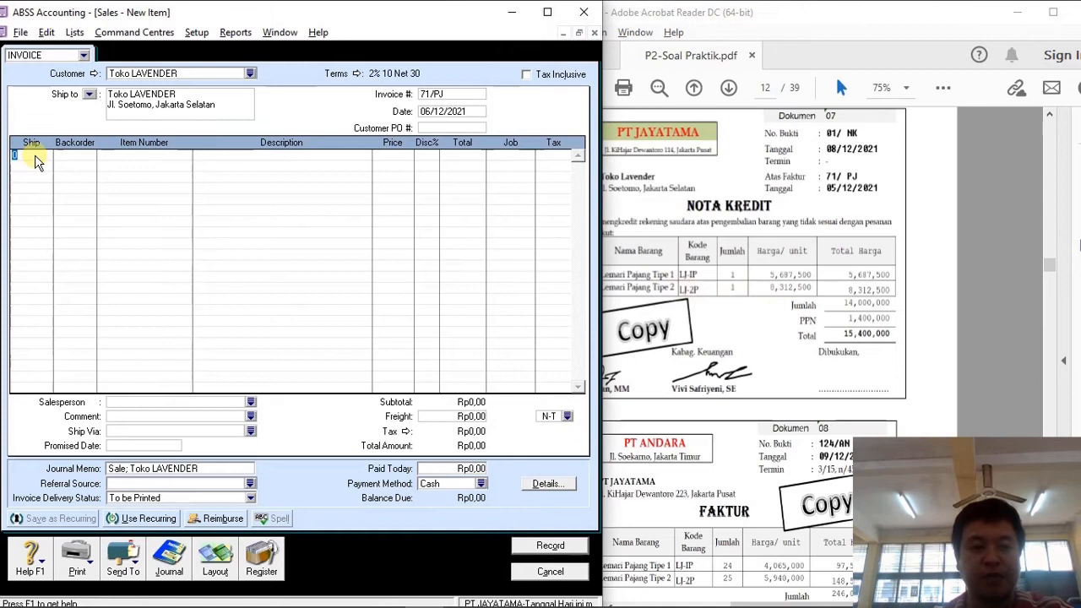
text(-1)
key(Tab)
text(LJ-1P)
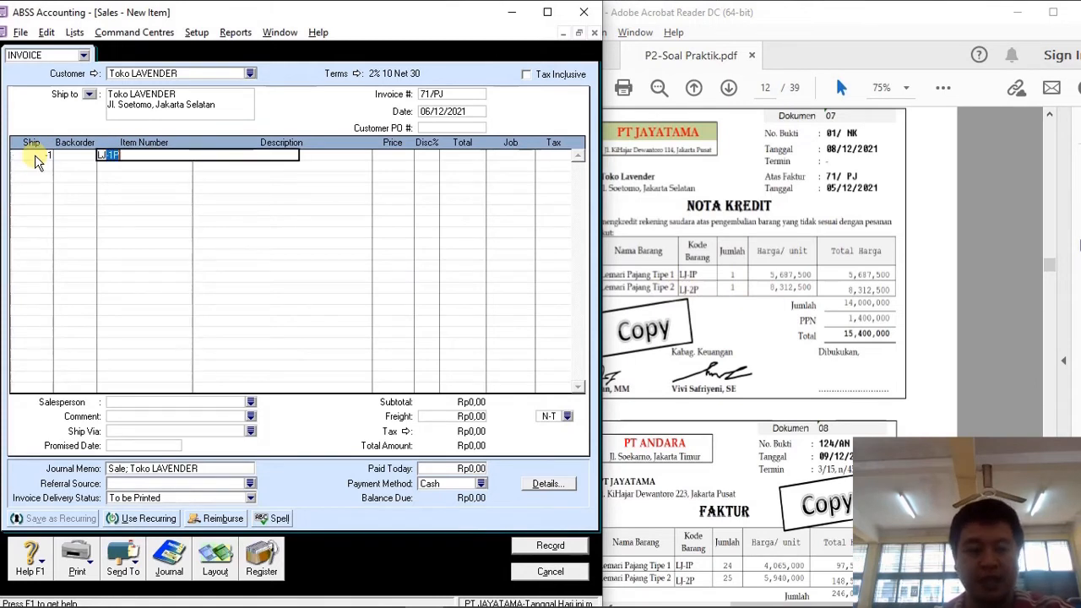
key(Tab)
click(47, 167)
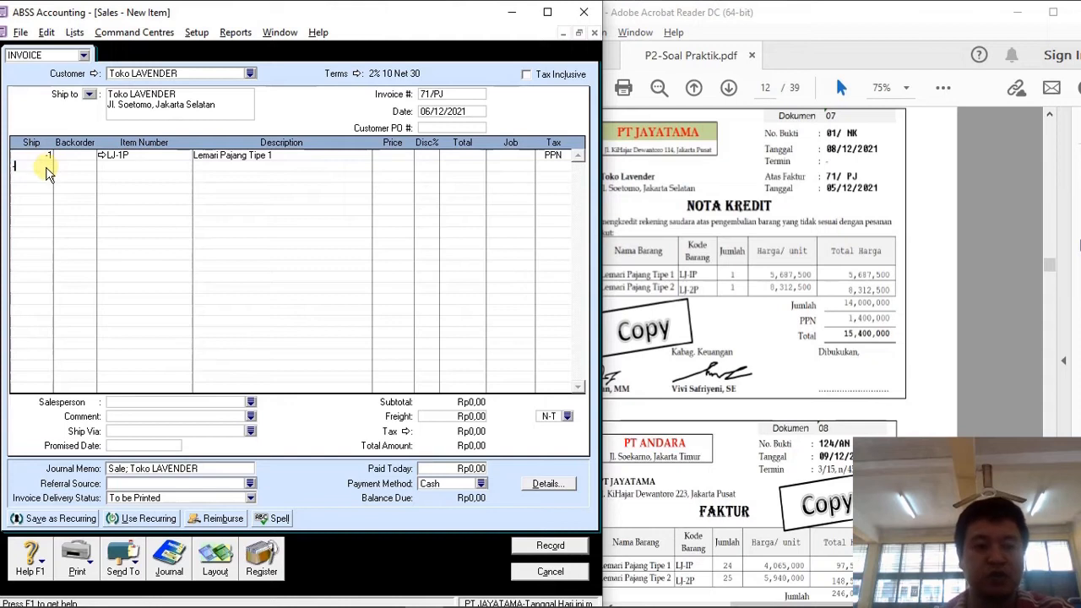
key(Tab)
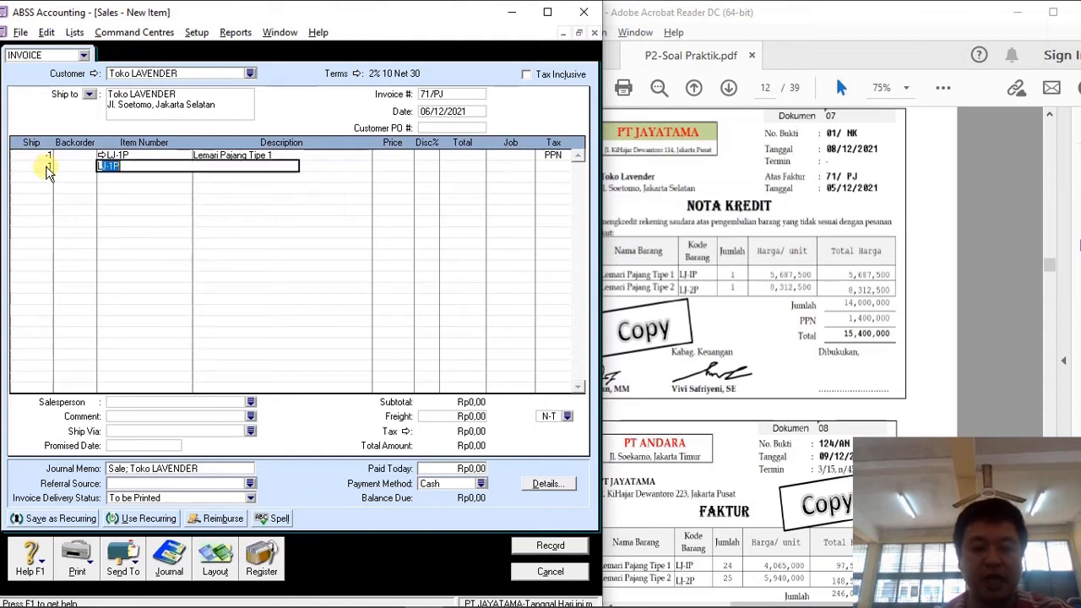
text(LJ-2P)
key(Tab)
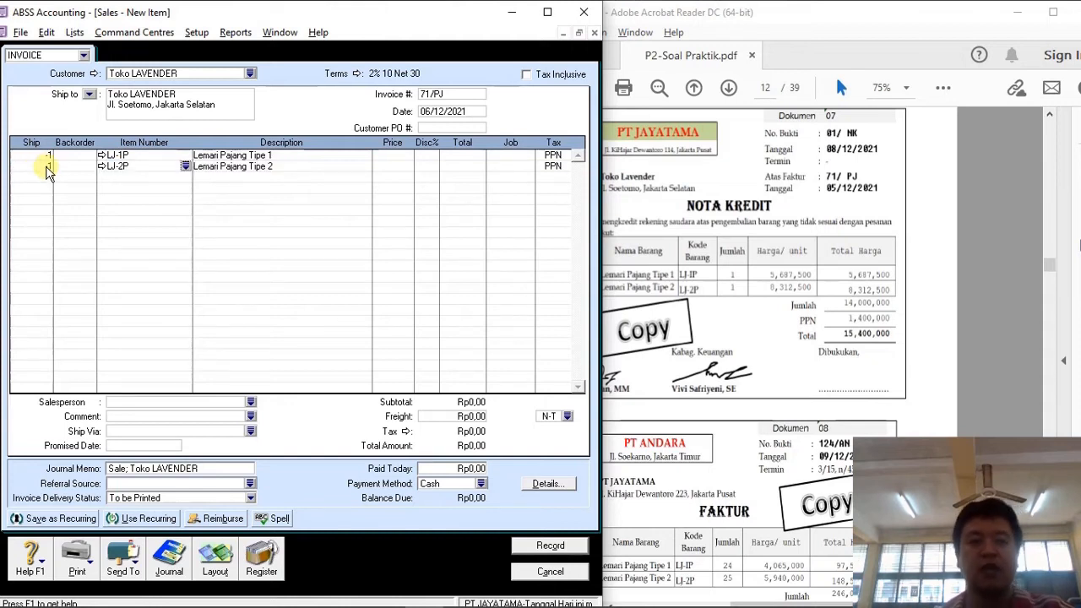
Set the unit prices of the return lines to 5,687,500 for LJ-1P and 8,312,500 for LJ-2P.
click(391, 157)
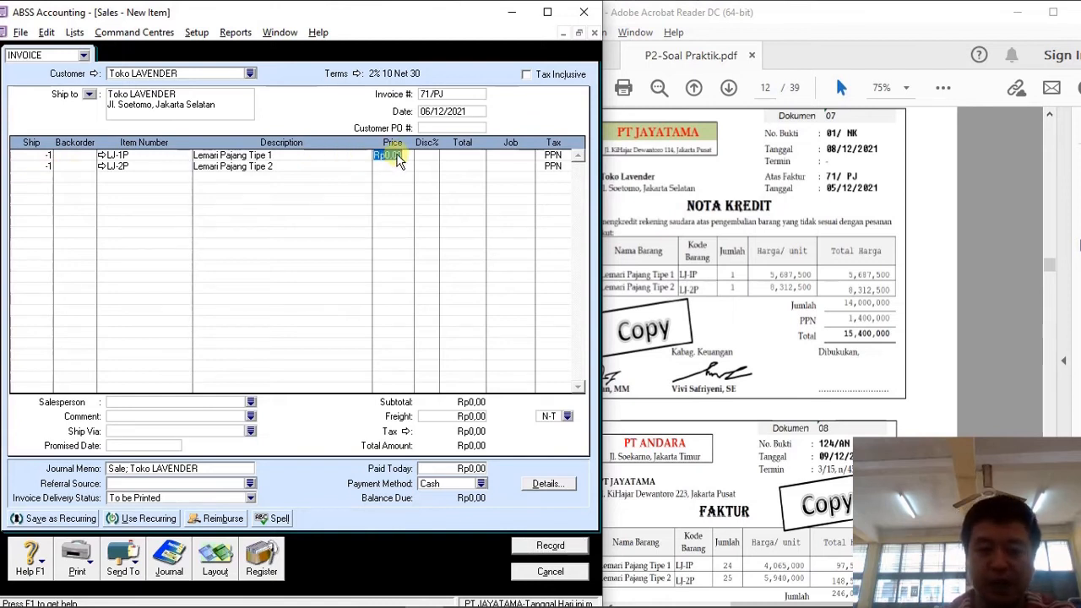
text(5687500)
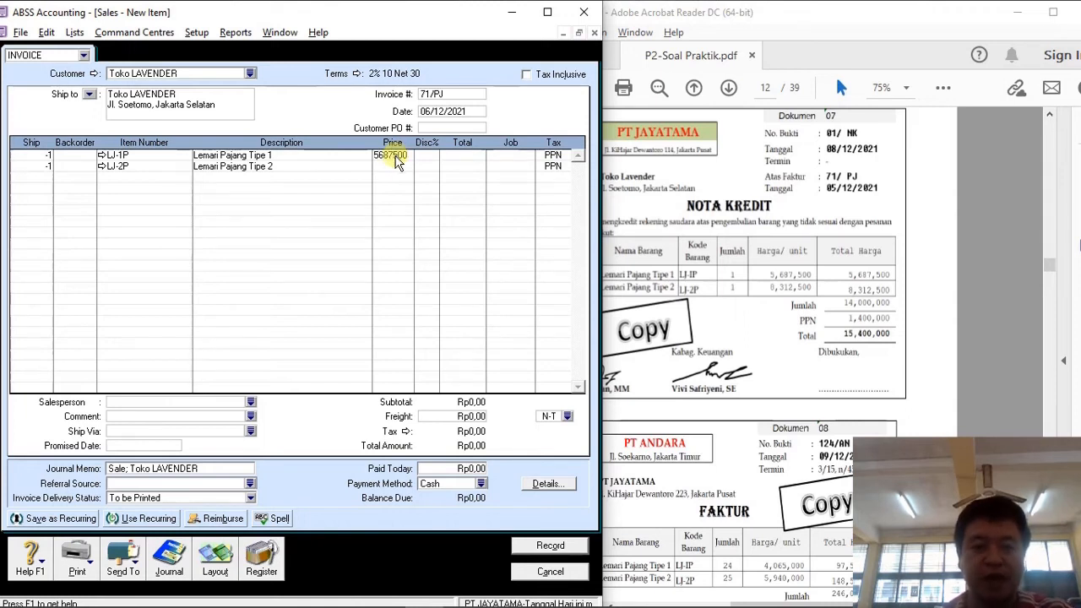
click(409, 166)
text(8312)
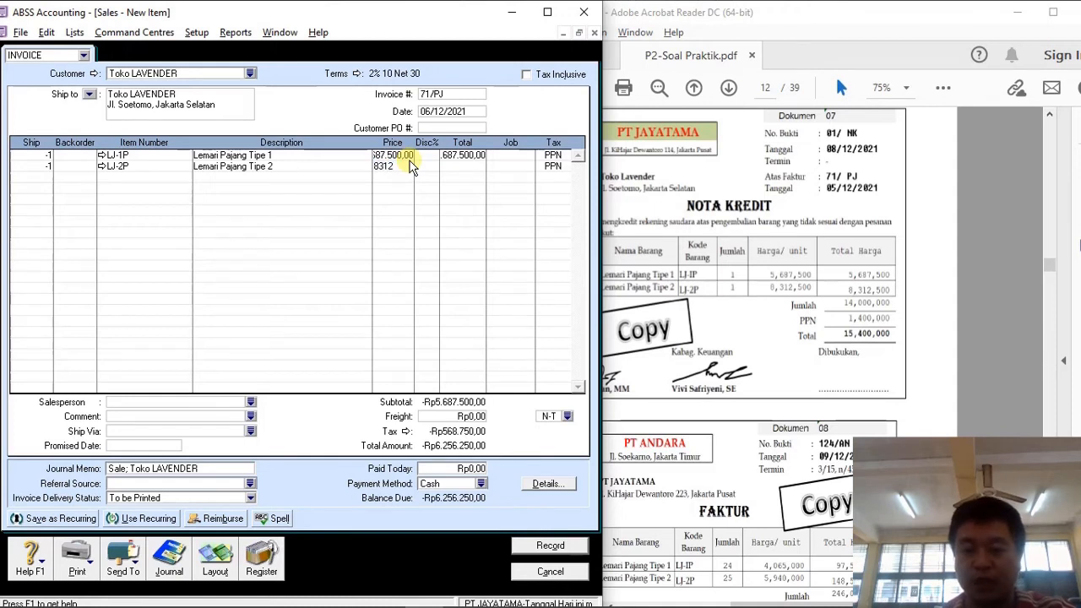
key(Tab)
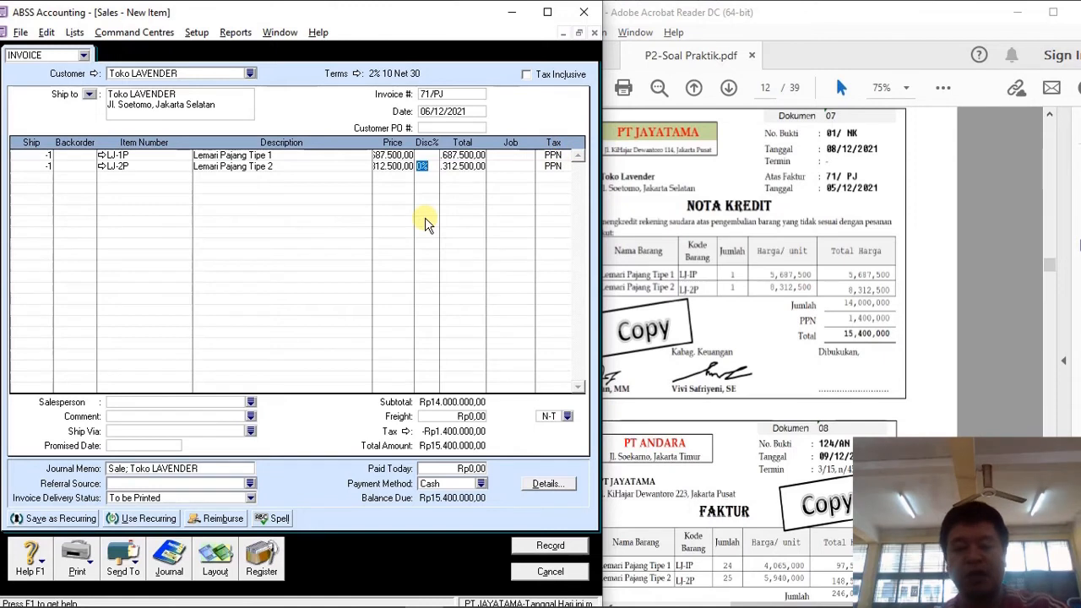
Compare the return's transaction recap with the credit note lines for document 7 in the note and record the transaction.
key(ctrl+r)
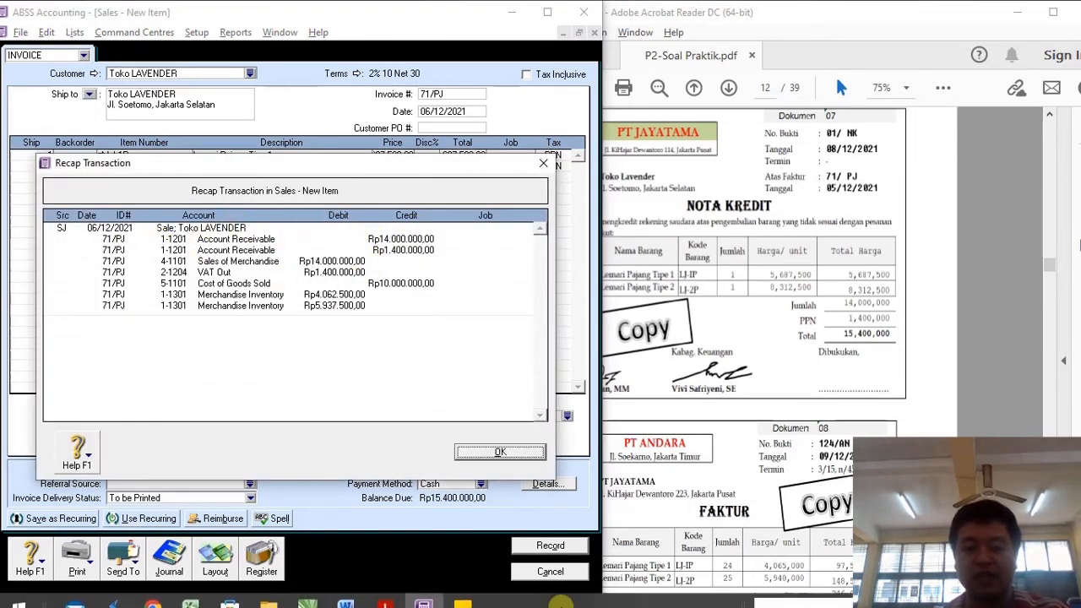
click(470, 595)
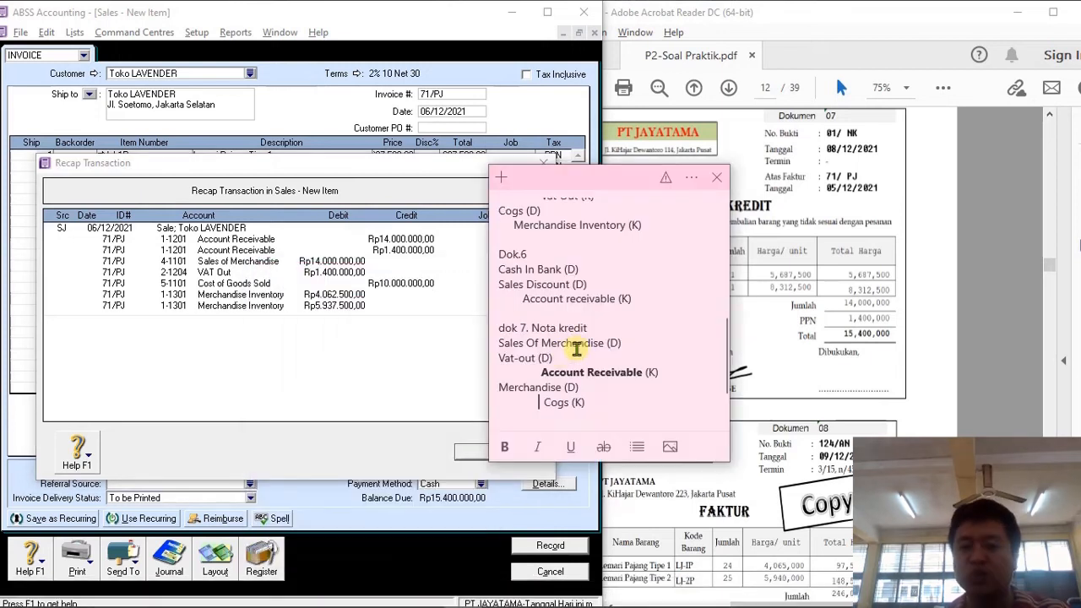
click(439, 393)
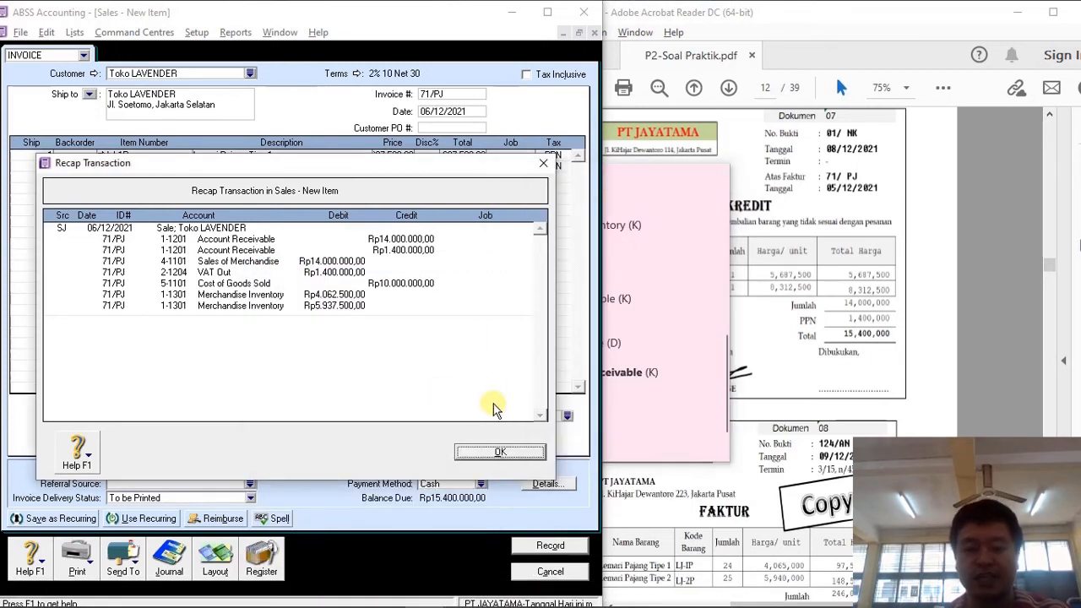
click(498, 449)
click(550, 545)
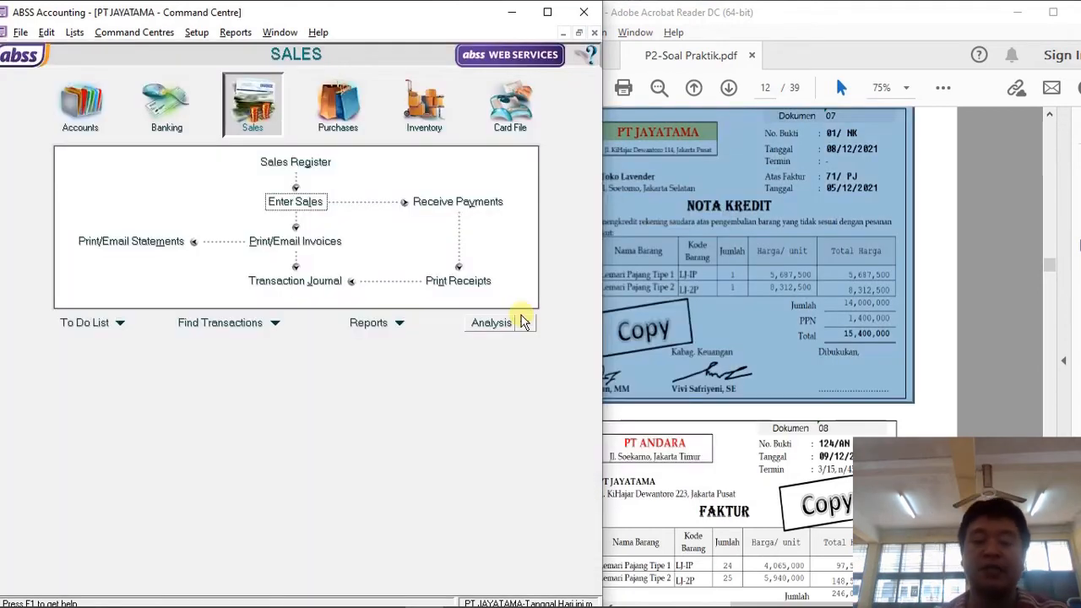
Open the Sales Register and list all sales dated from 01/12/2021.
click(750, 253)
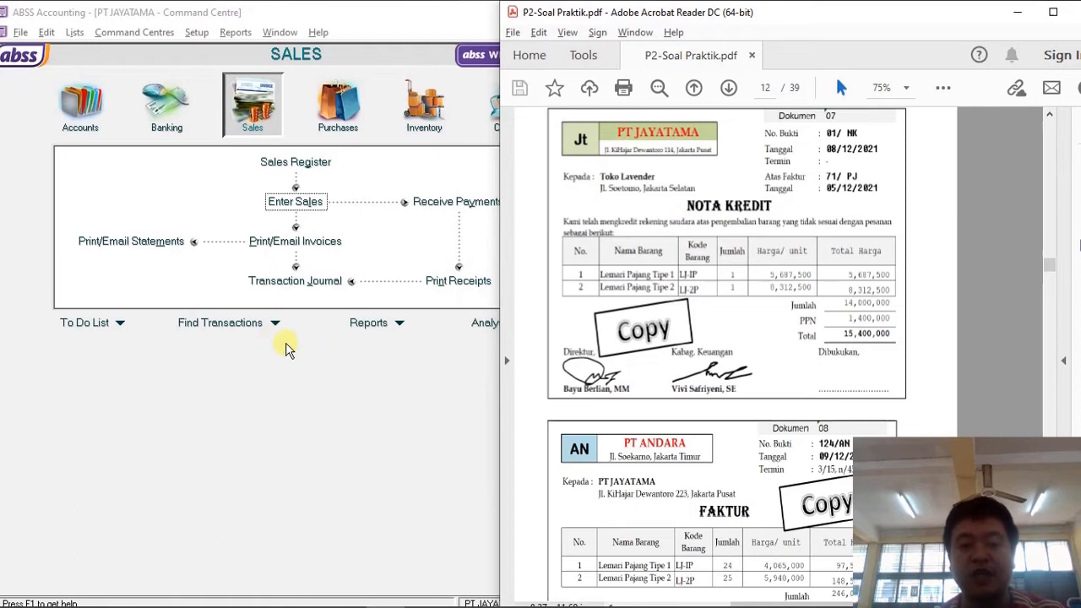
click(342, 390)
click(295, 162)
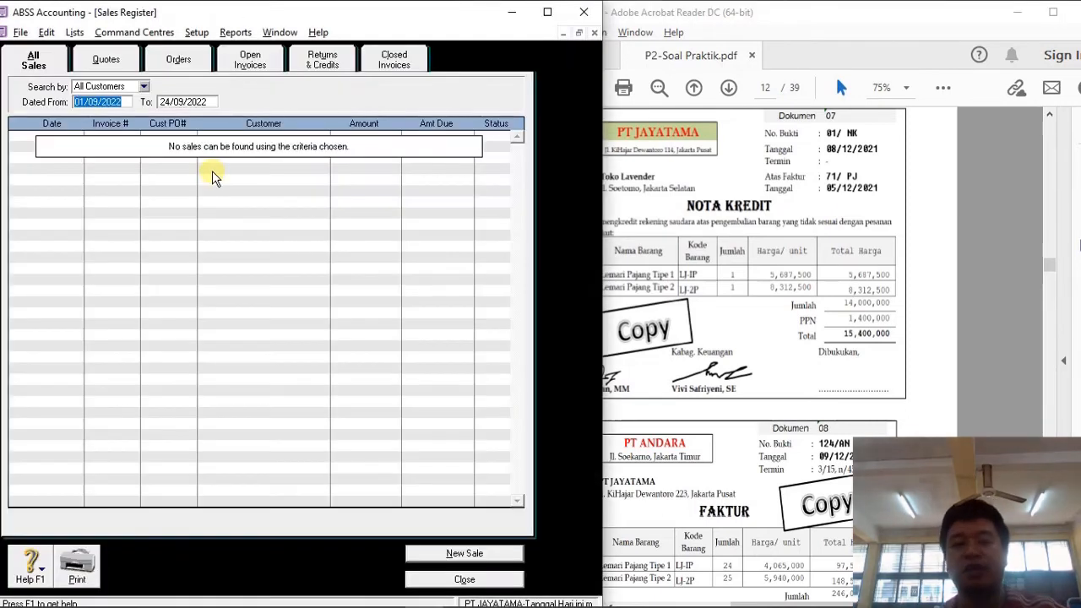
text(1.1)
text(2.2021)
key(Tab)
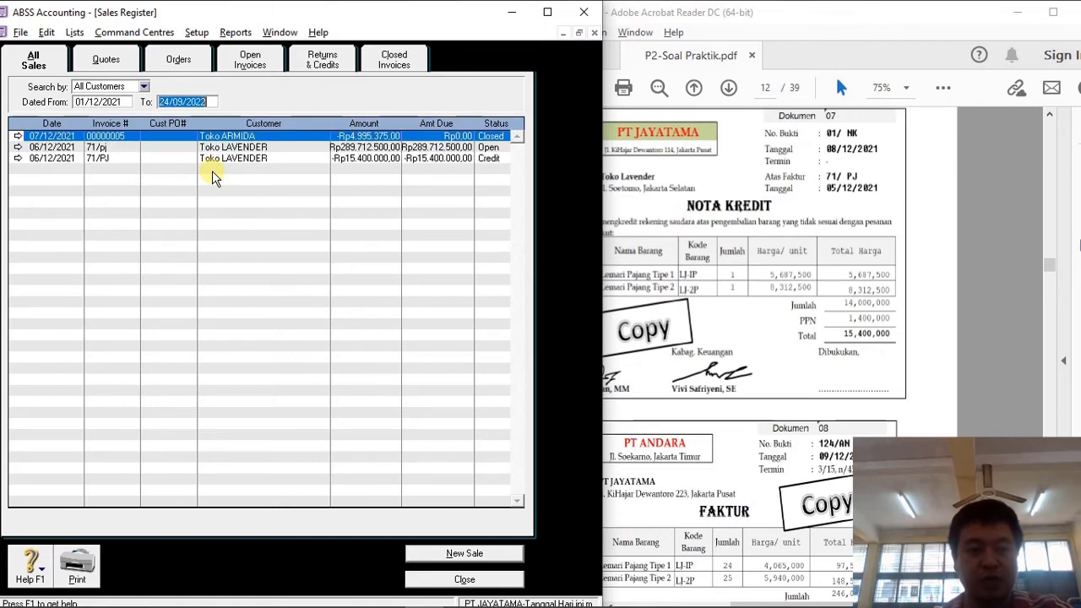
Start applying Toko LAVENDER's open credit to a sale, with 01/NK as the settlement ID.
click(325, 57)
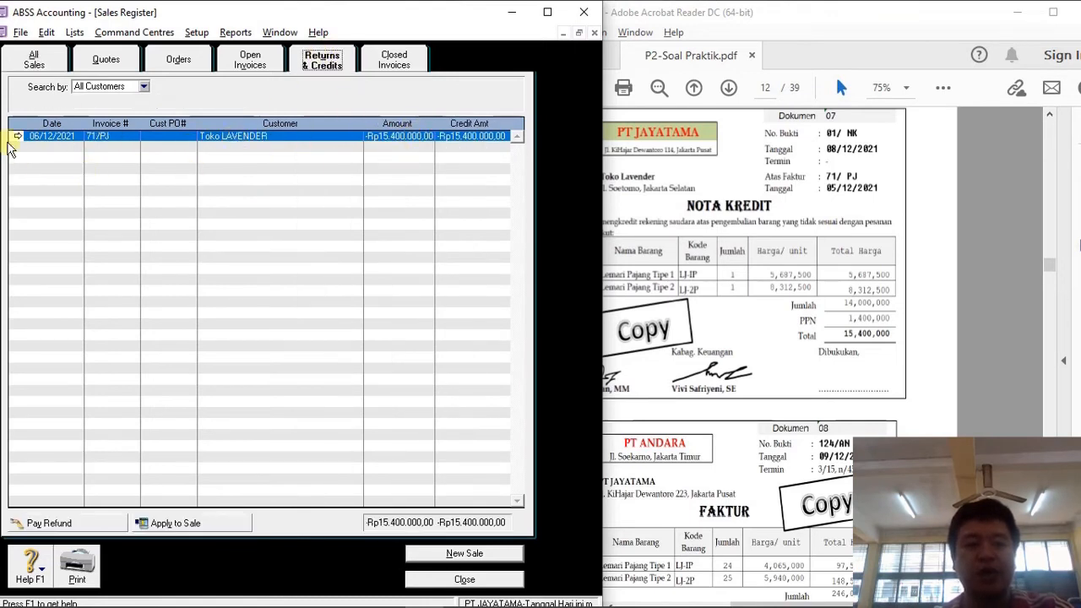
click(165, 526)
click(425, 66)
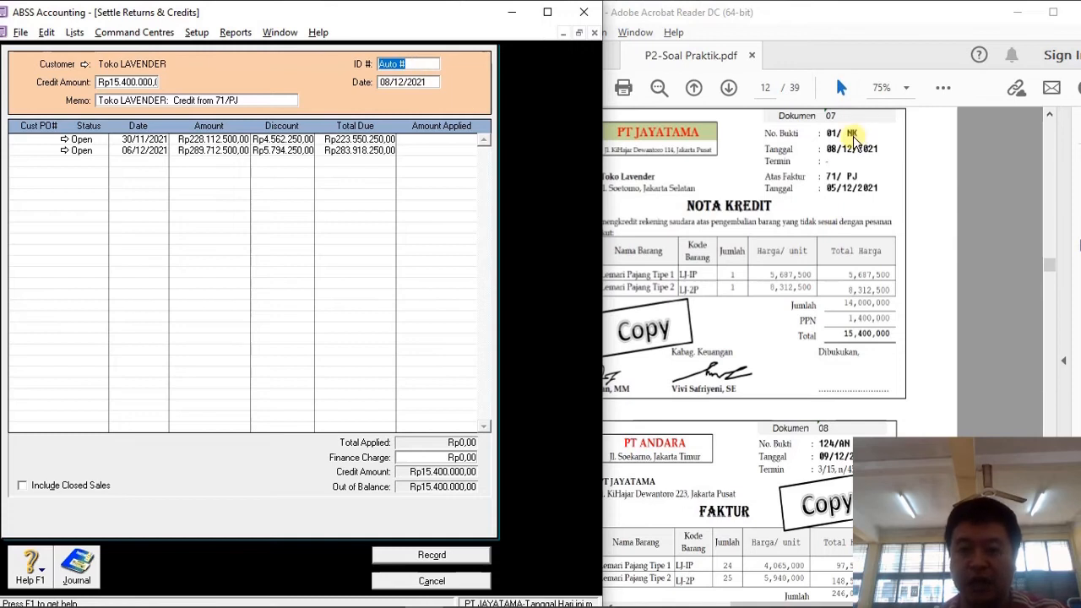
text(0)
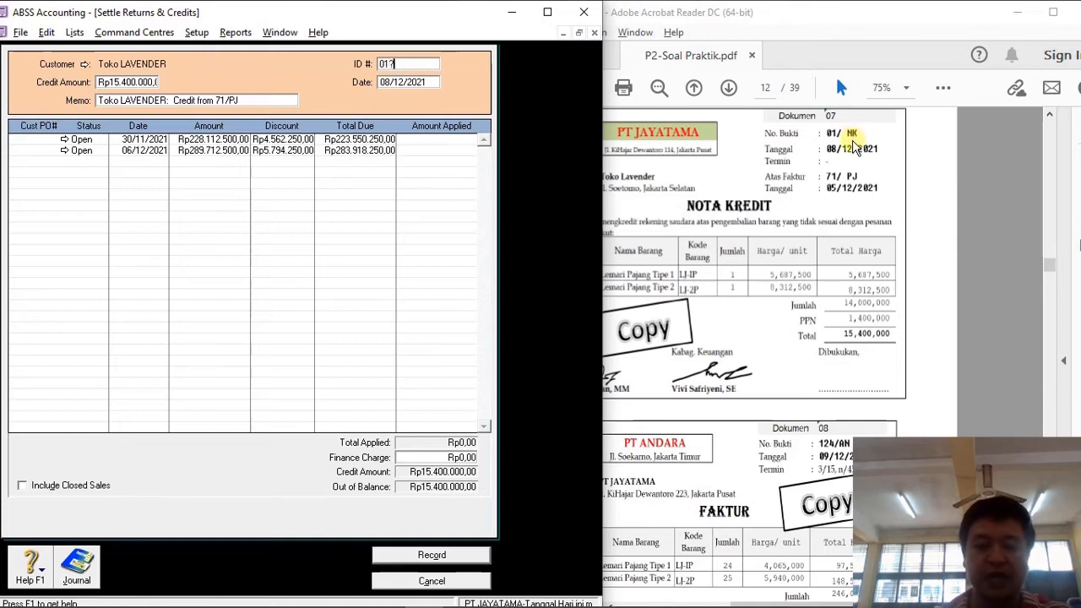
text(1/NK)
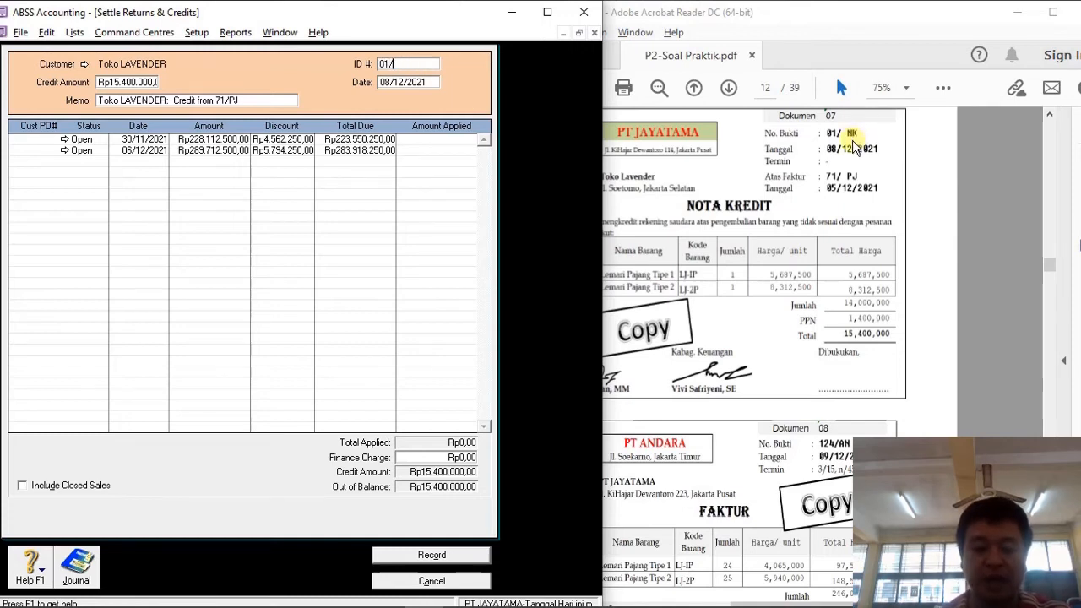
key(Tab)
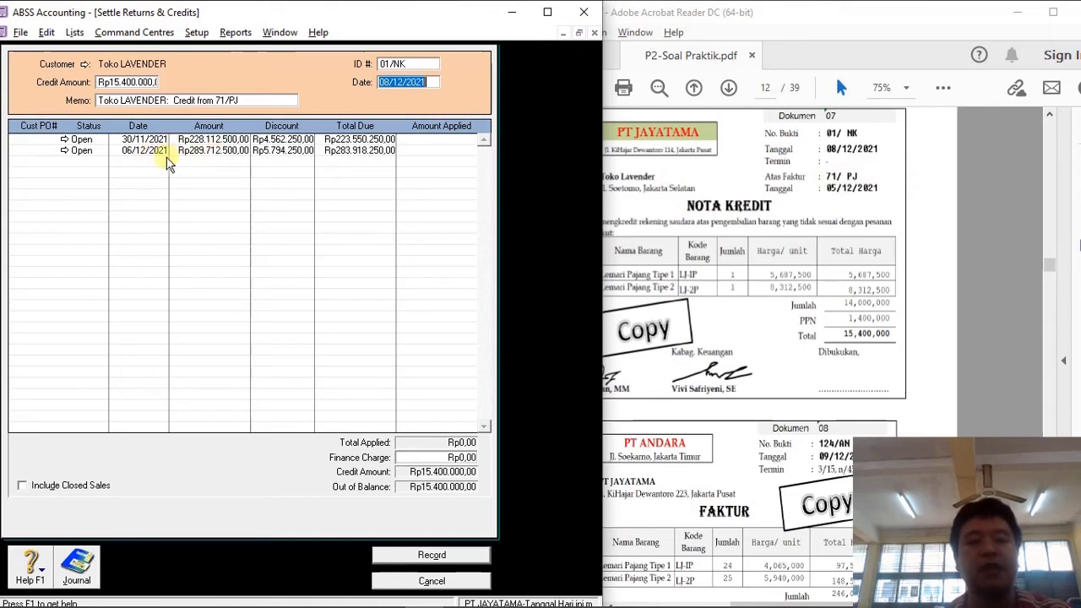
Apply Rp15.400.000 of the credit to Toko LAVENDER's open sale of 06/12/2021 and record the settlement.
click(434, 151)
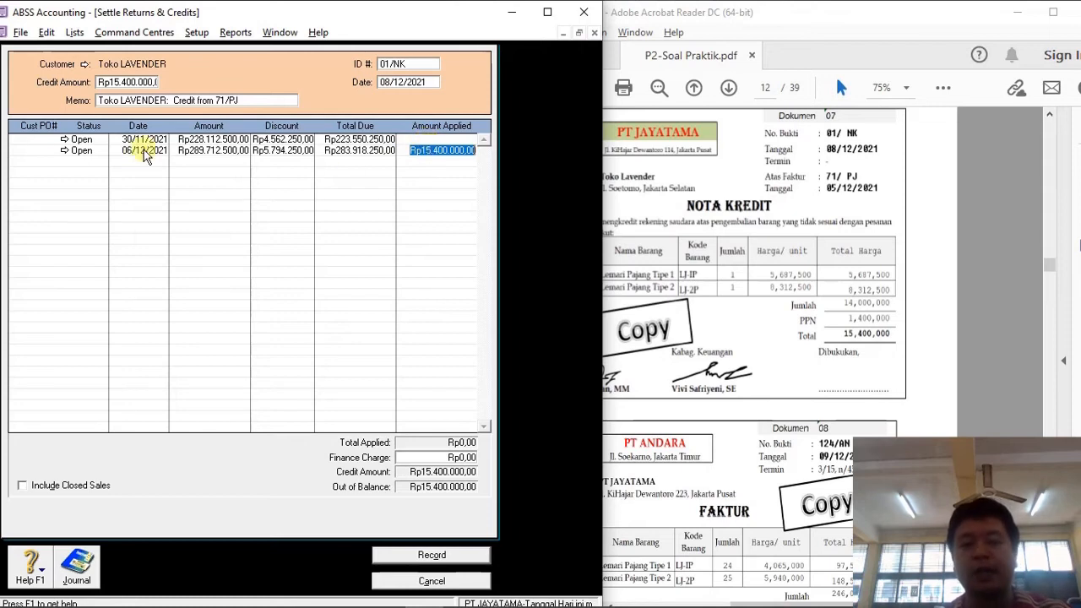
key(Tab)
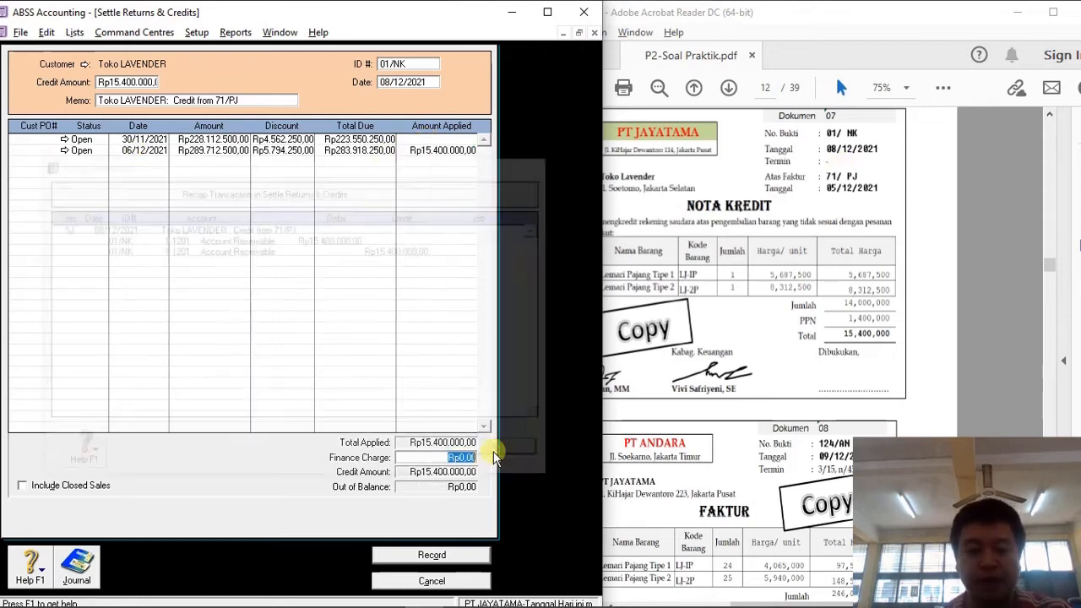
click(461, 554)
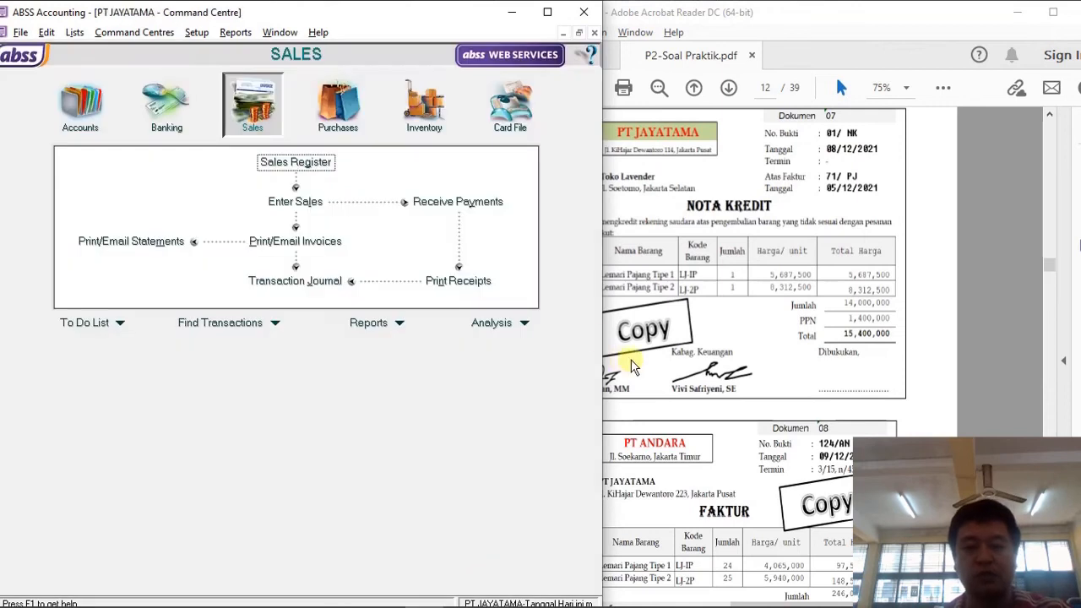
Show document 08, PT ANDARA's invoice 124/AN, in the PDF and bring the note to the front.
click(632, 359)
scroll(629, 380, down, 5)
click(942, 315)
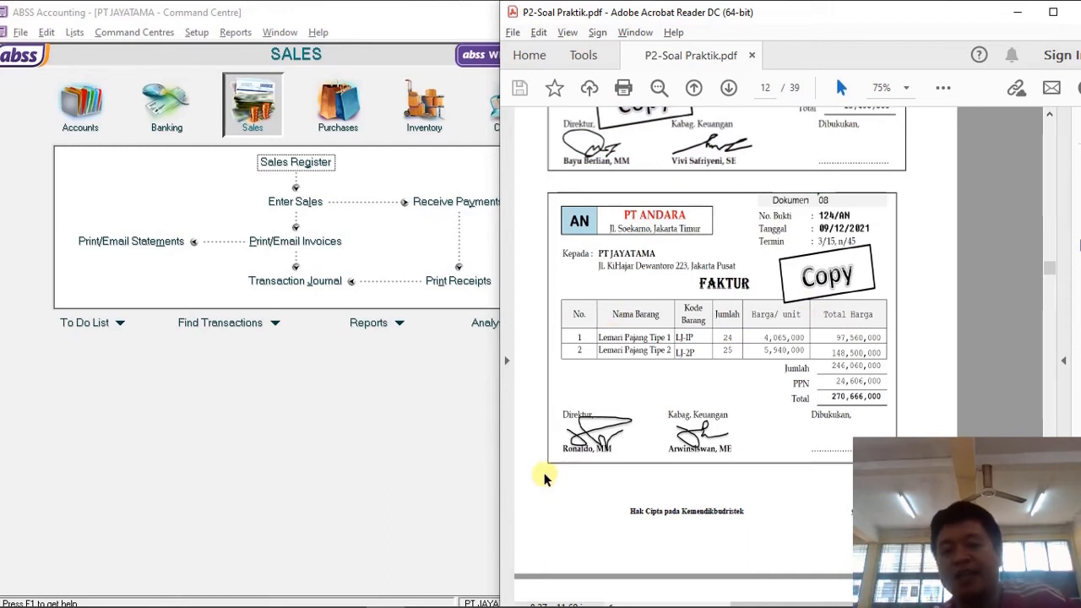
click(462, 601)
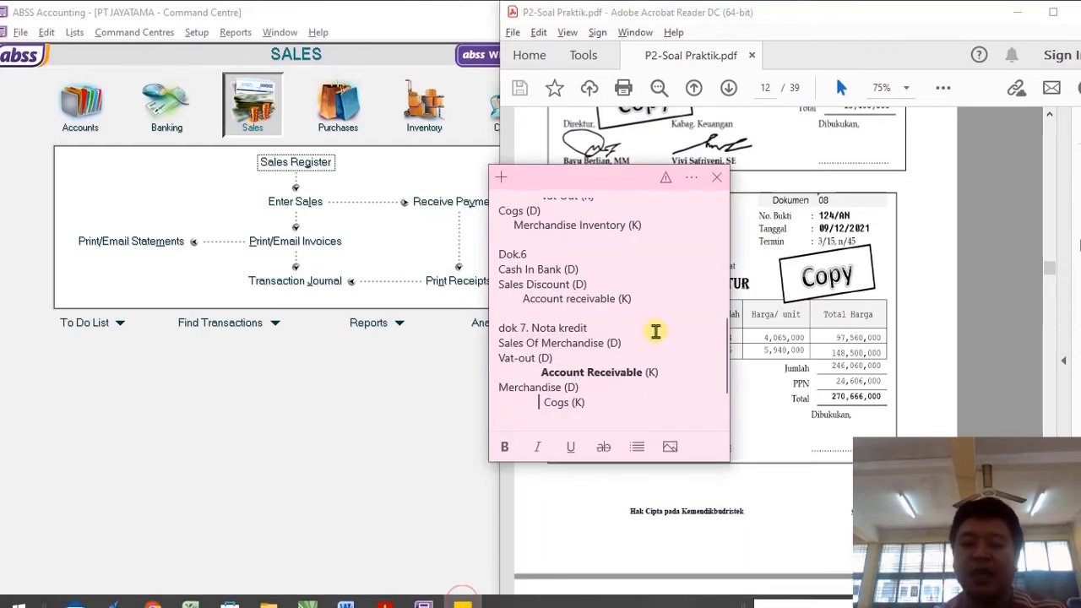
Add a "Dok. 8" heading at the end of the note and move the note clear of the PDF invoice.
click(629, 398)
key(Return)
key(Return)
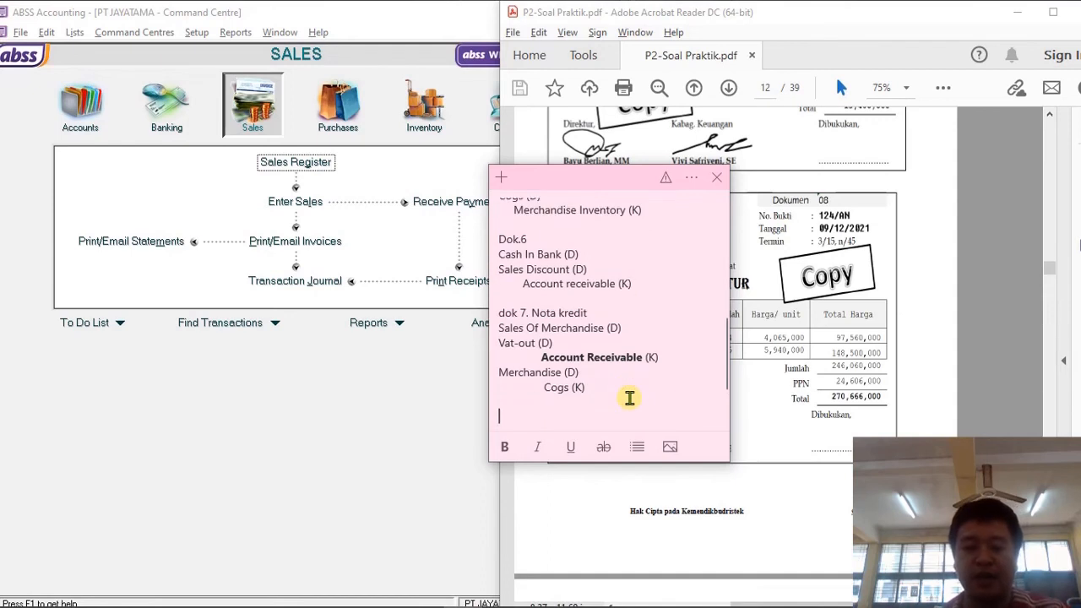
drag(604, 173, 323, 269)
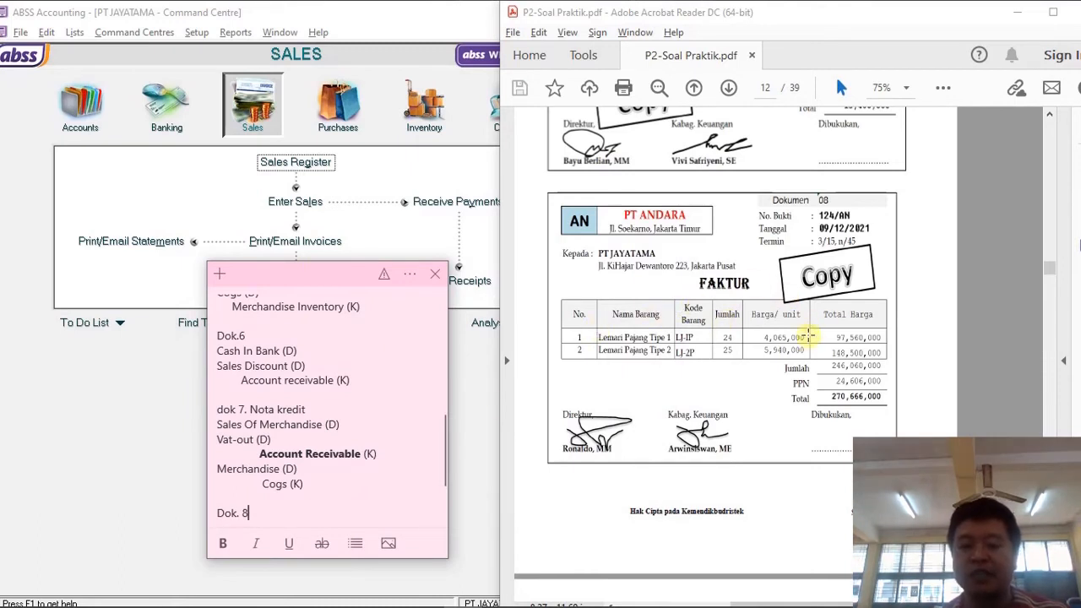
key(Return)
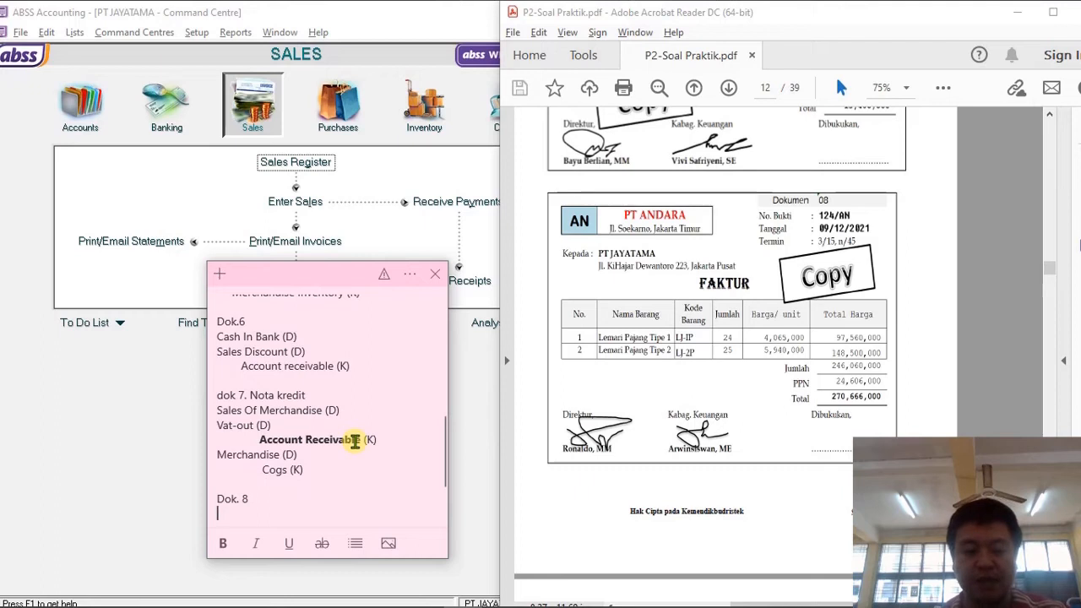
Under the Dok. 8 heading, list Merchandise inventory (D), Vat In (D) and an indented Account Payable (K).
text(March)
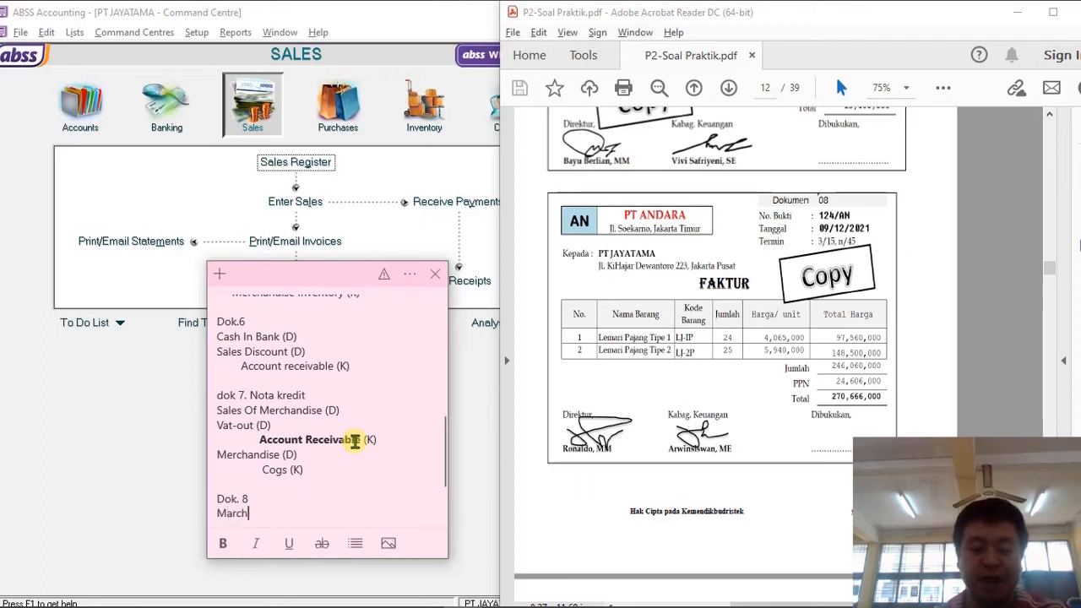
key(BackSpace)
key(BackSpace)
key(BackSpace)
key(BackSpace)
text(erchandise inventory (D)
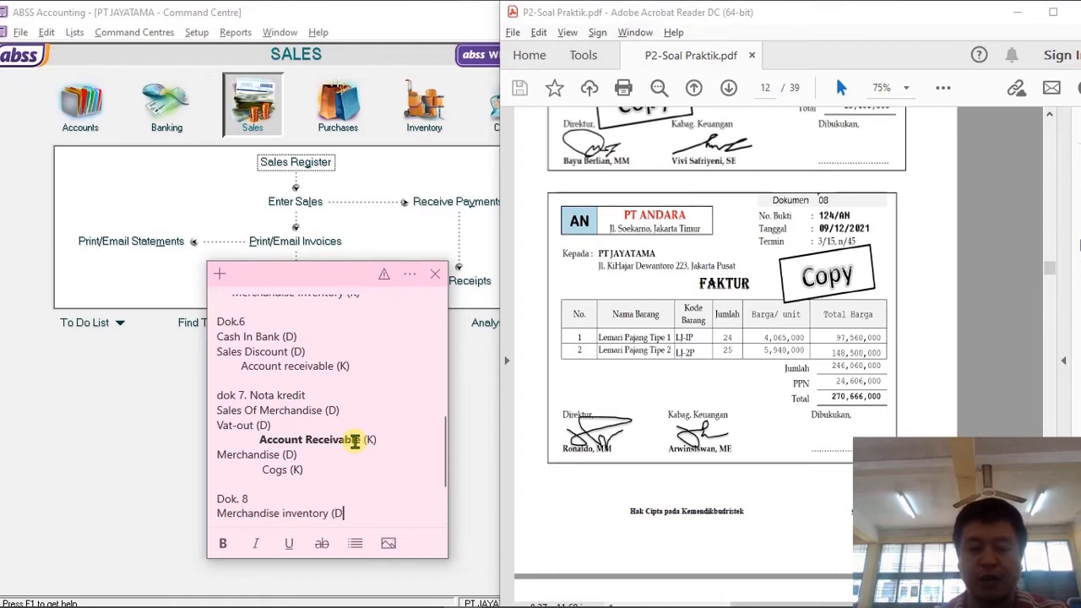
text())
key(Return)
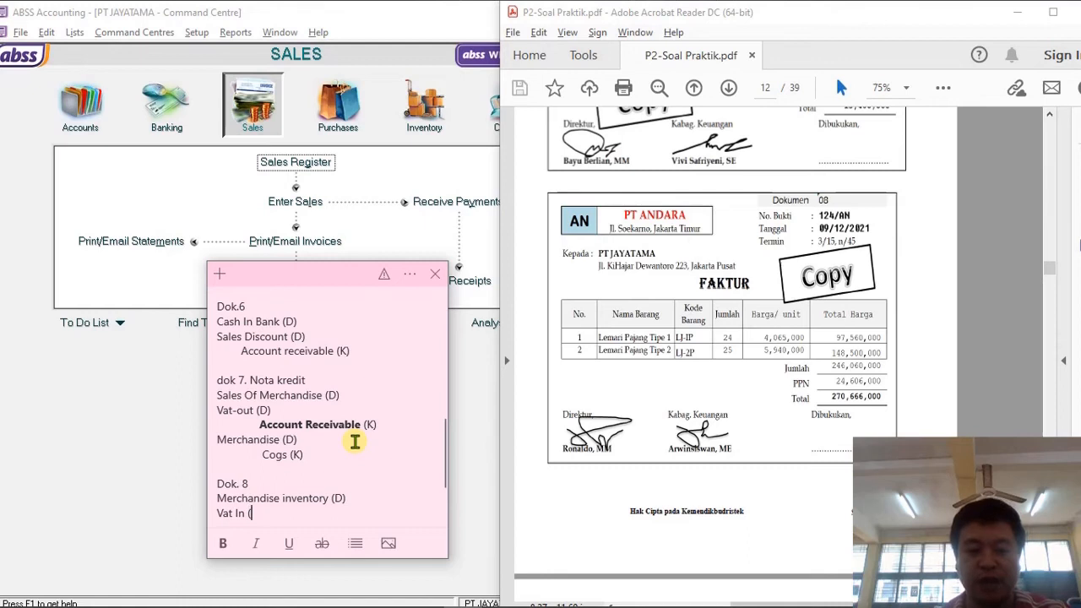
text(Vat In (D))
key(Return)
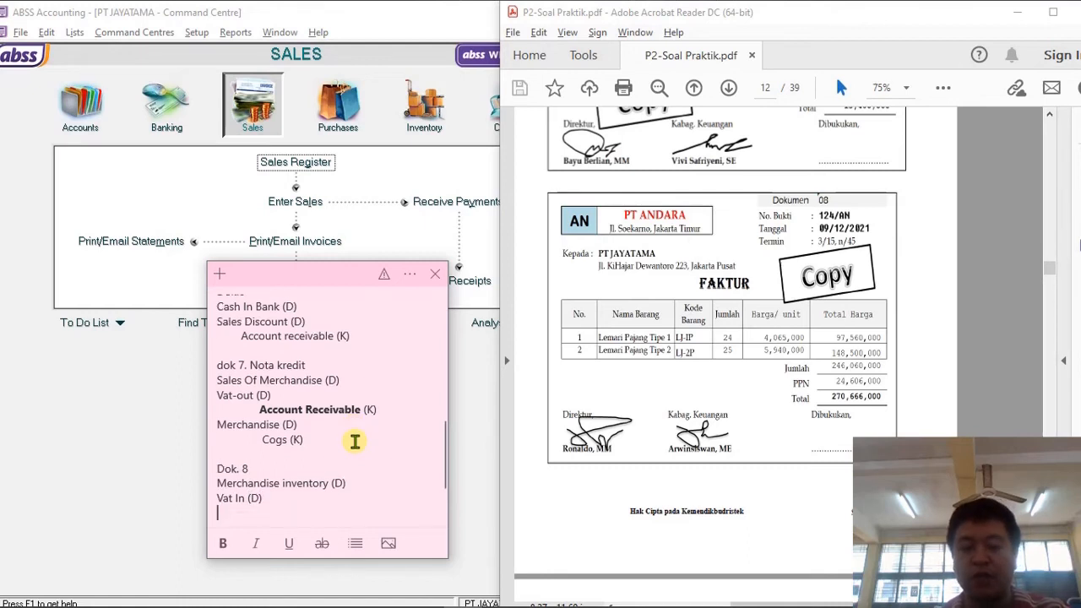
text(Account Payable )
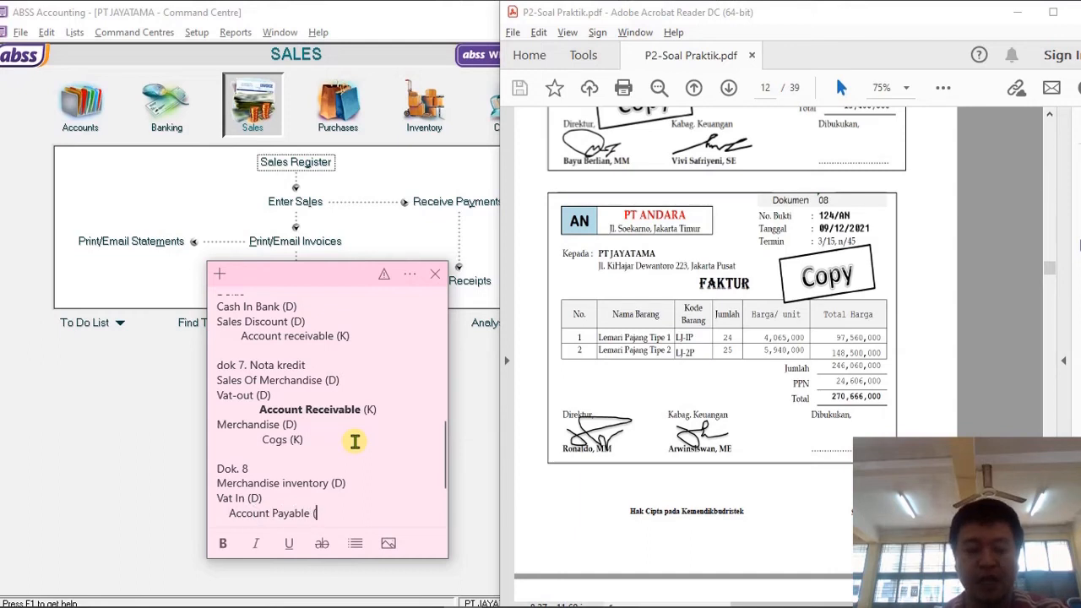
text((K))
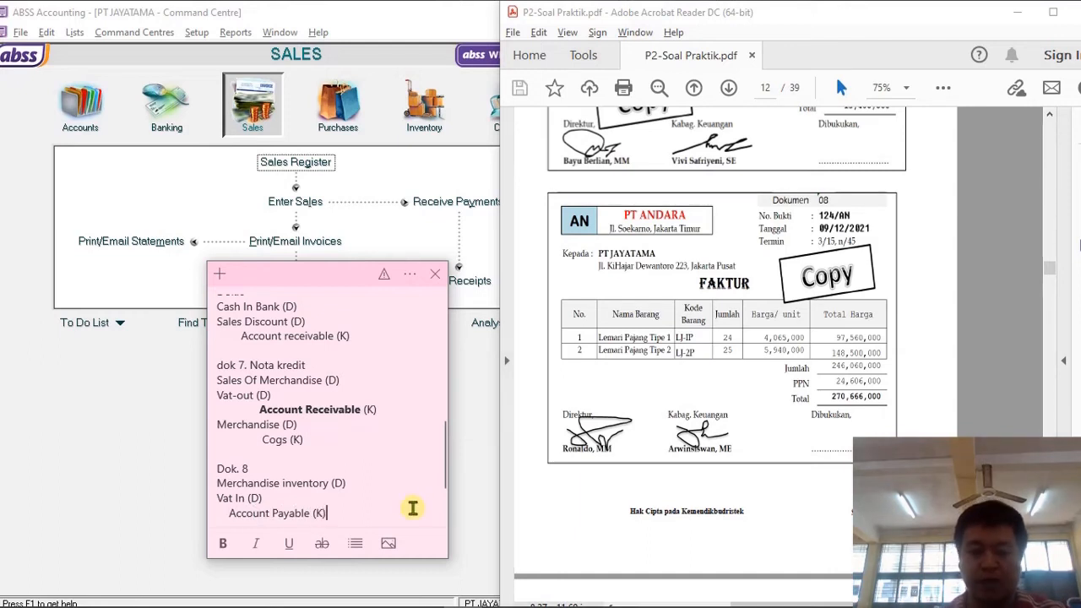
Start a new purchase bill in ABSS Accounting with PT ANDARA as the supplier.
click(122, 448)
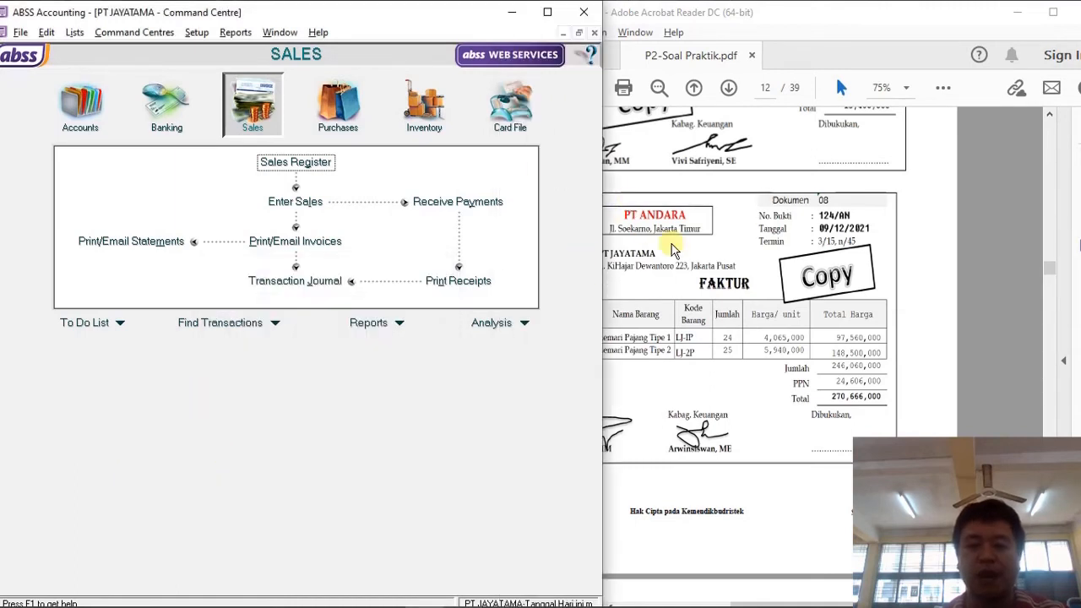
click(641, 291)
click(661, 497)
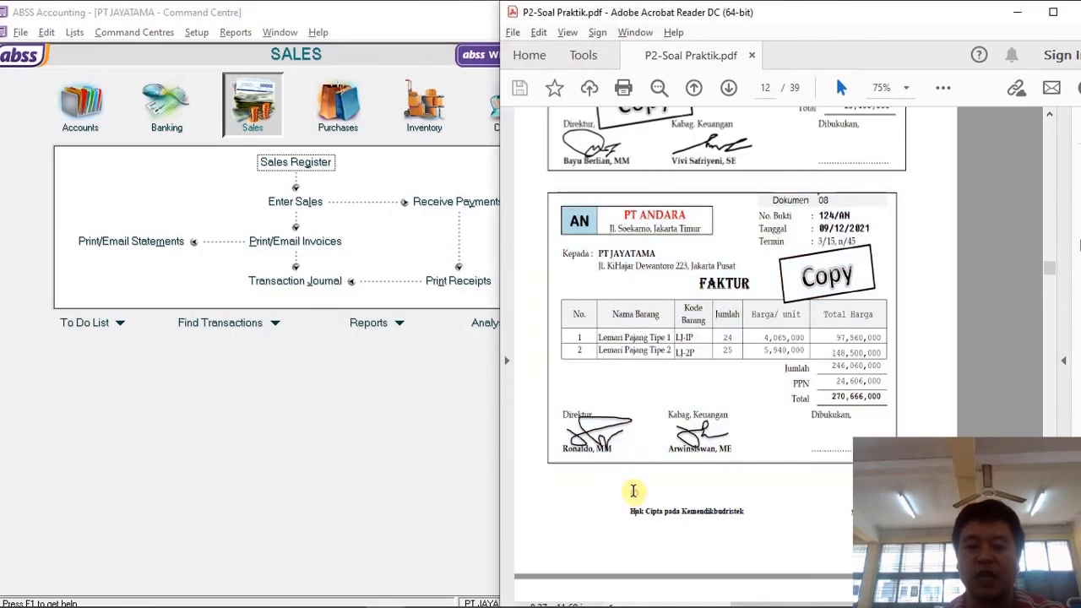
click(327, 108)
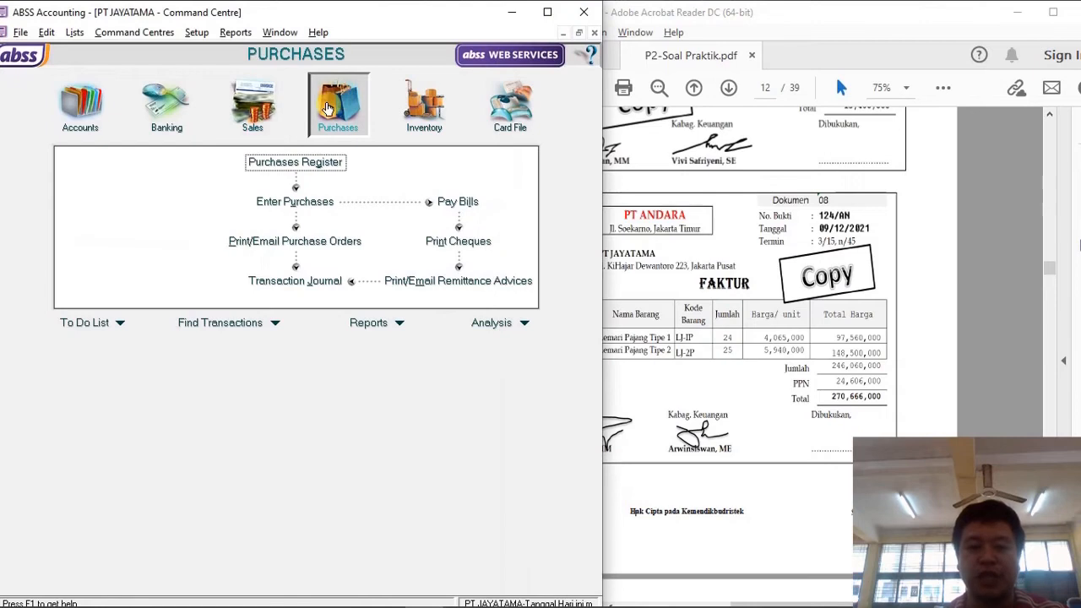
click(293, 201)
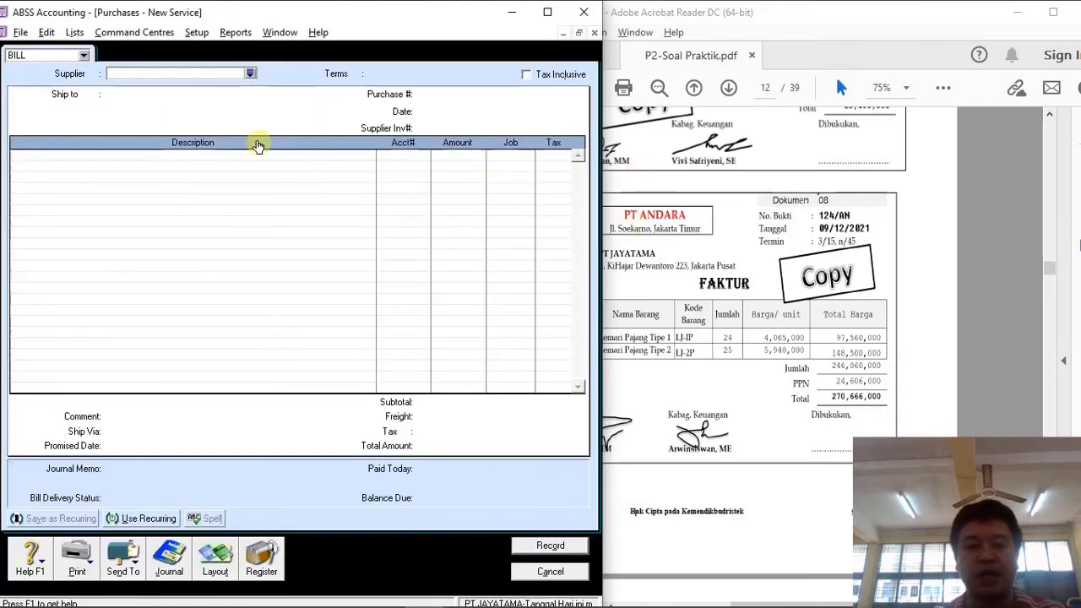
text(PT ANDARA)
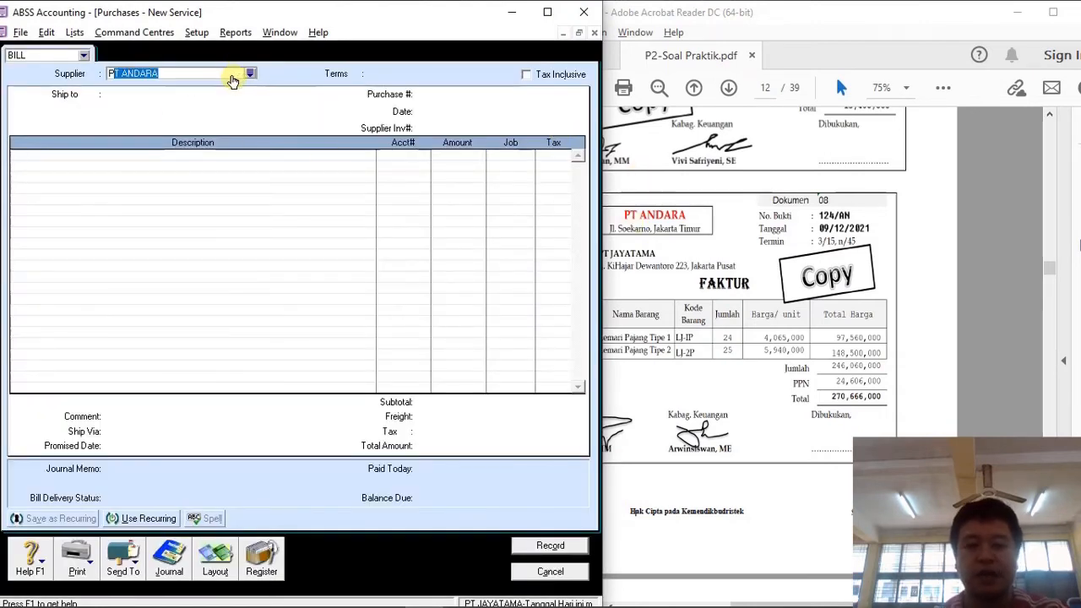
click(233, 77)
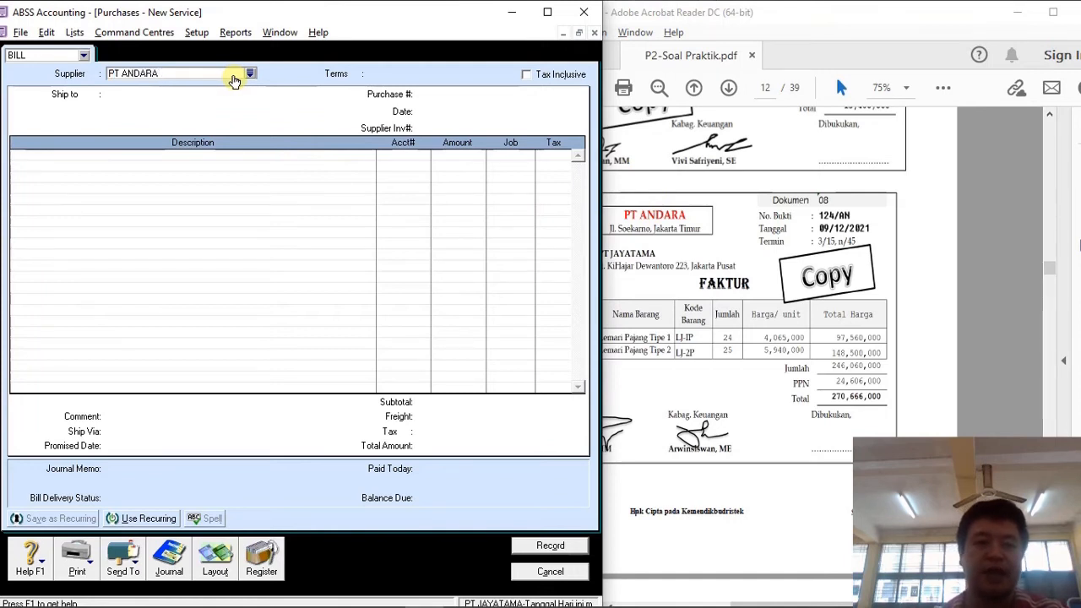
key(Tab)
Enter supplier invoice number 124/AN and date 09/12/2021 on the PT ANDARA bill.
click(467, 116)
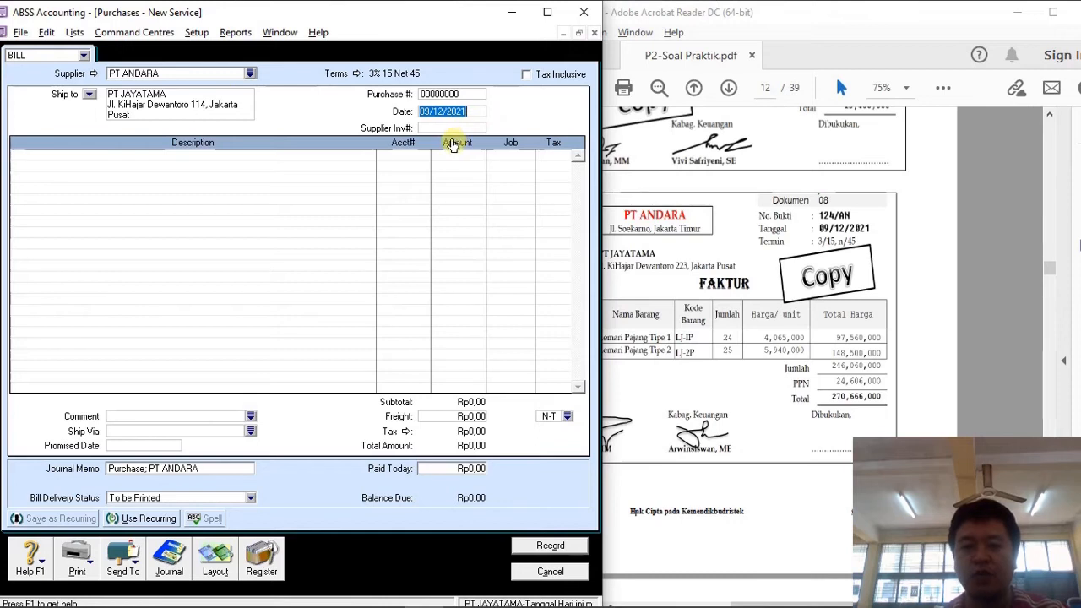
click(452, 131)
text(124/AN)
click(475, 113)
text(0)
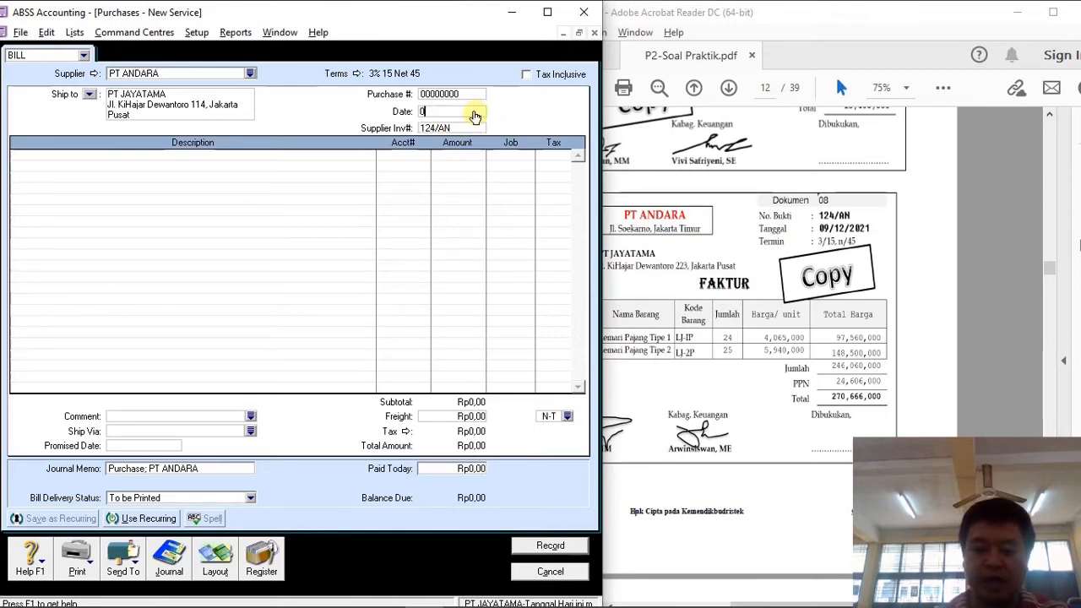
text(9/12/2)
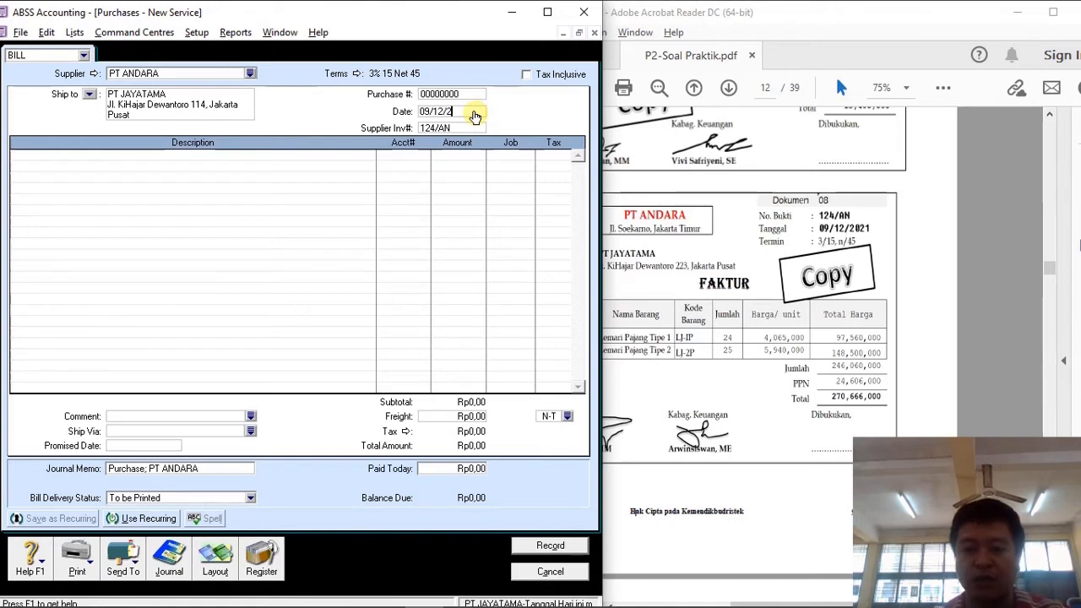
text(021)
key(Tab)
Change the purchase bill's layout from service to item.
click(215, 559)
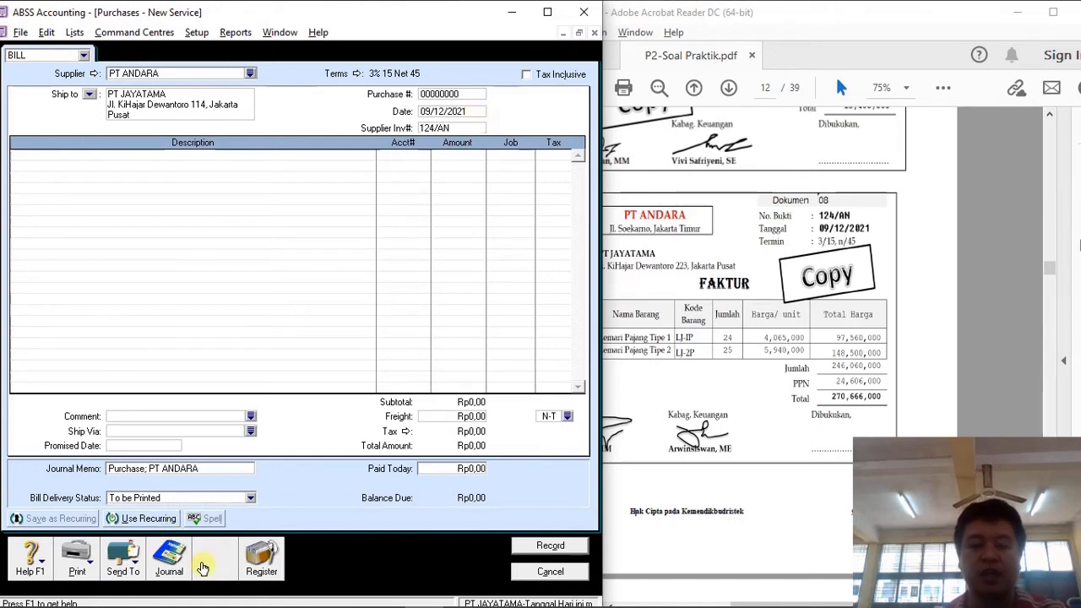
click(146, 305)
click(373, 407)
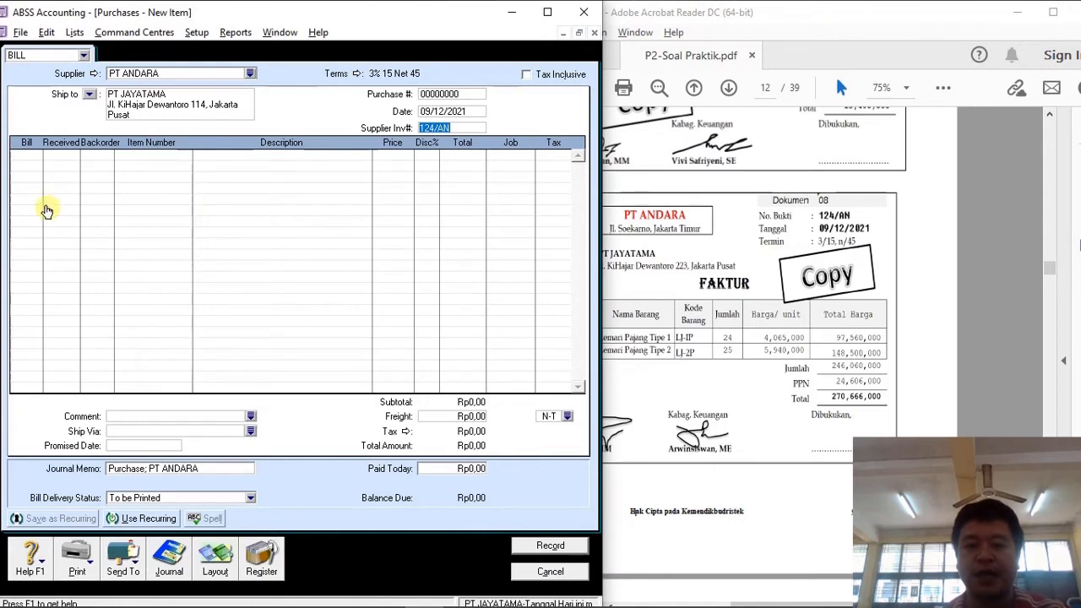
Compare the unit prices on PT ANDARA's invoice with those in the PDF's merchandise inventory list of 30 November 2021.
click(686, 212)
mouse_move(1053, 268)
mouse_down()
mouse_move(1072, 156)
mouse_move(1050, 212)
mouse_move(1051, 272)
mouse_up()
scroll(616, 500, down, 2)
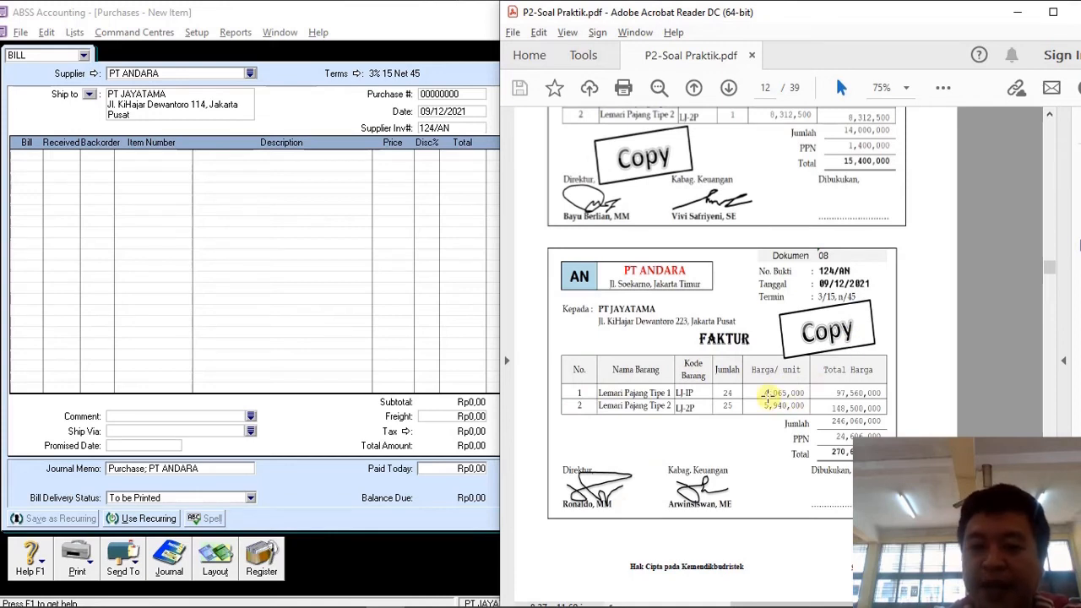
drag(1048, 267, 1046, 213)
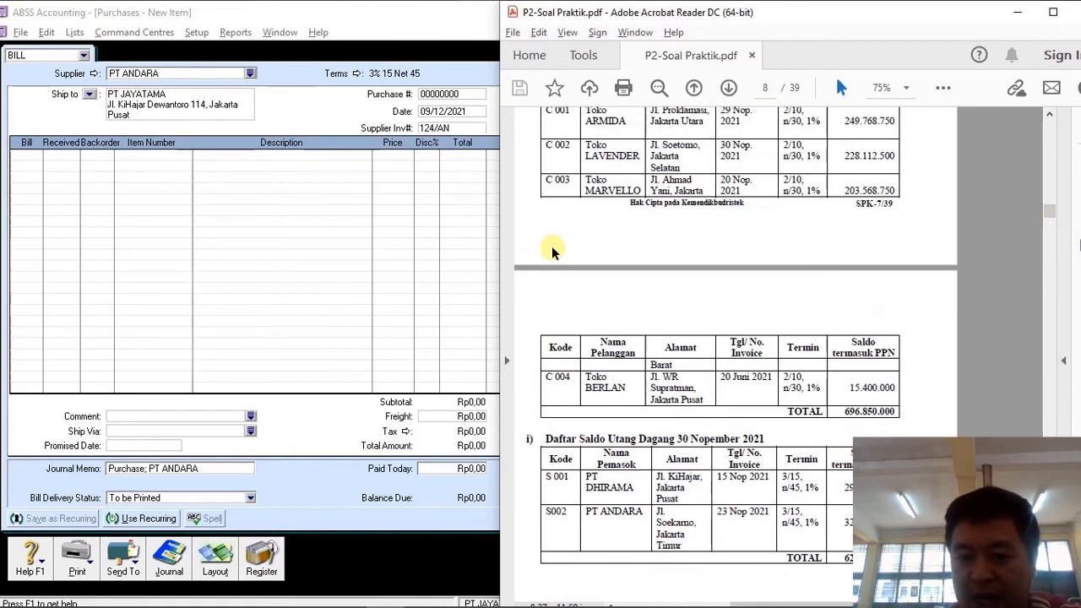
scroll(551, 245, up, 3)
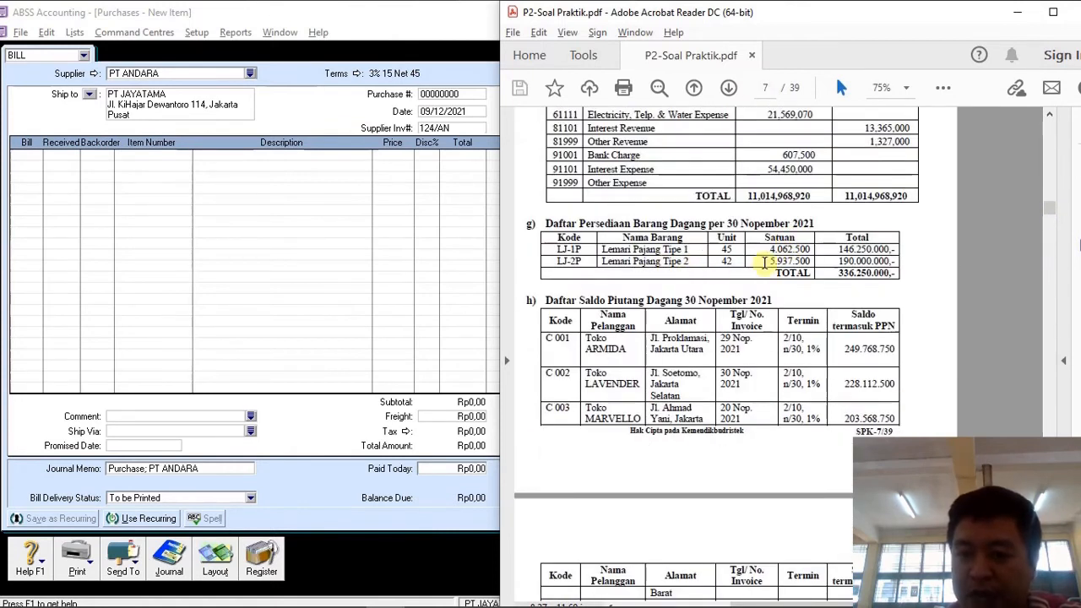
drag(1044, 207, 1052, 269)
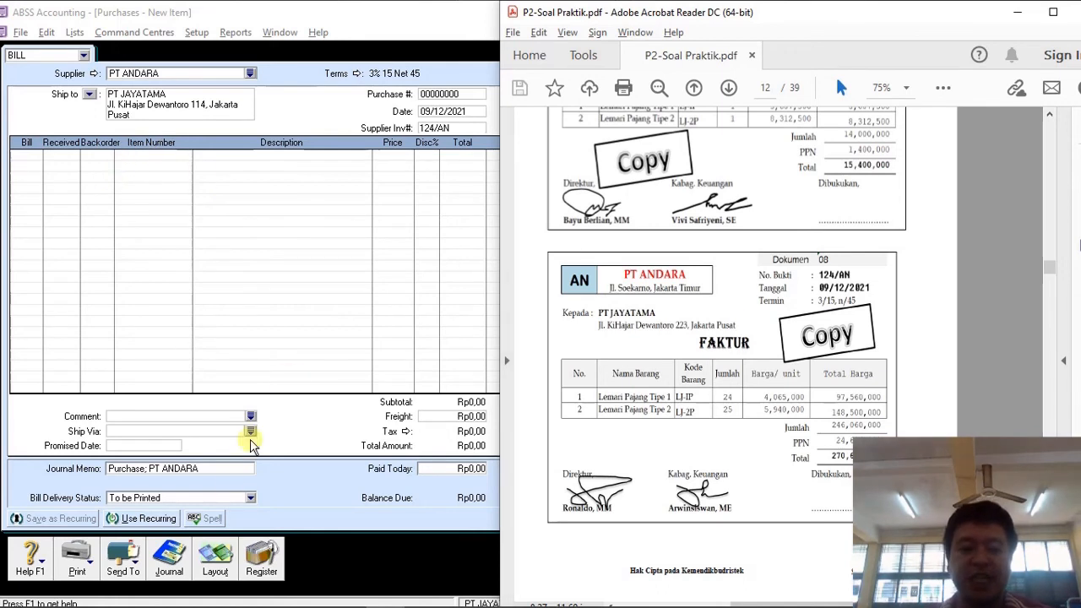
Add a new item to the items list with the item number LJ-1P-K2.
click(75, 32)
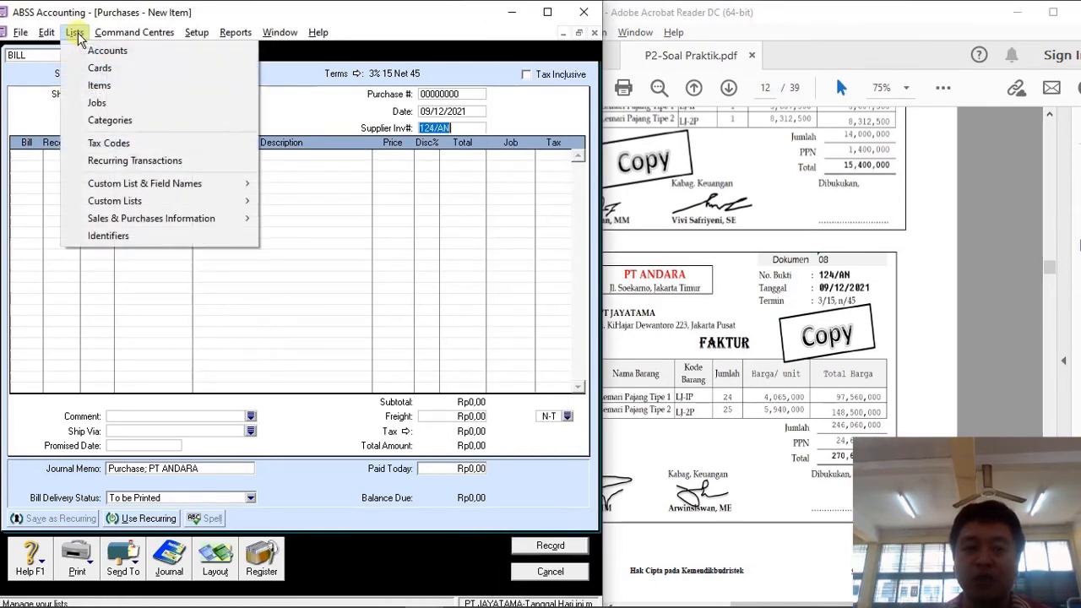
click(100, 85)
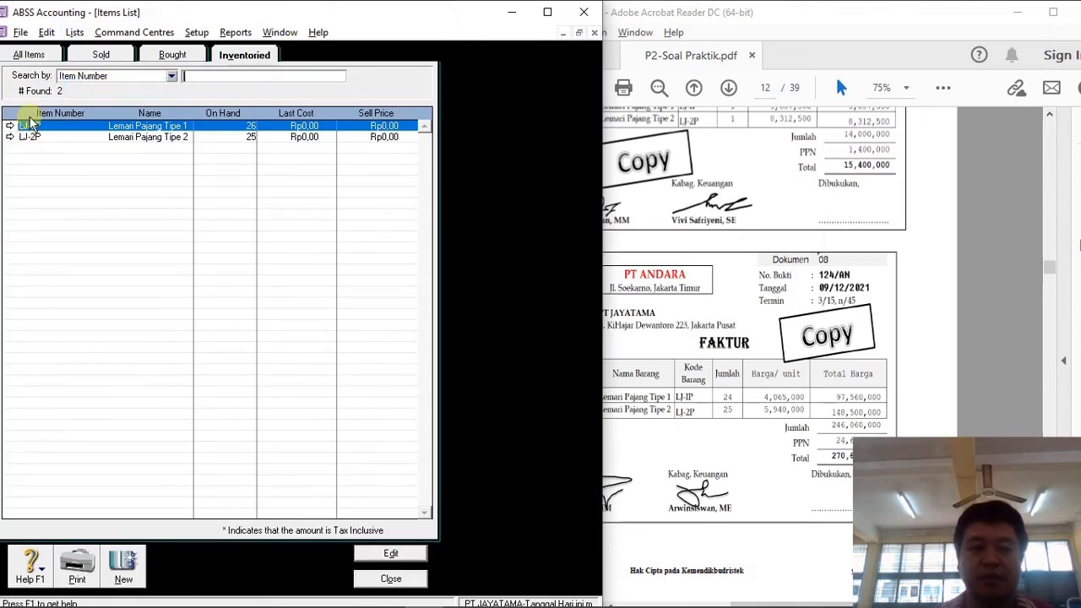
click(125, 565)
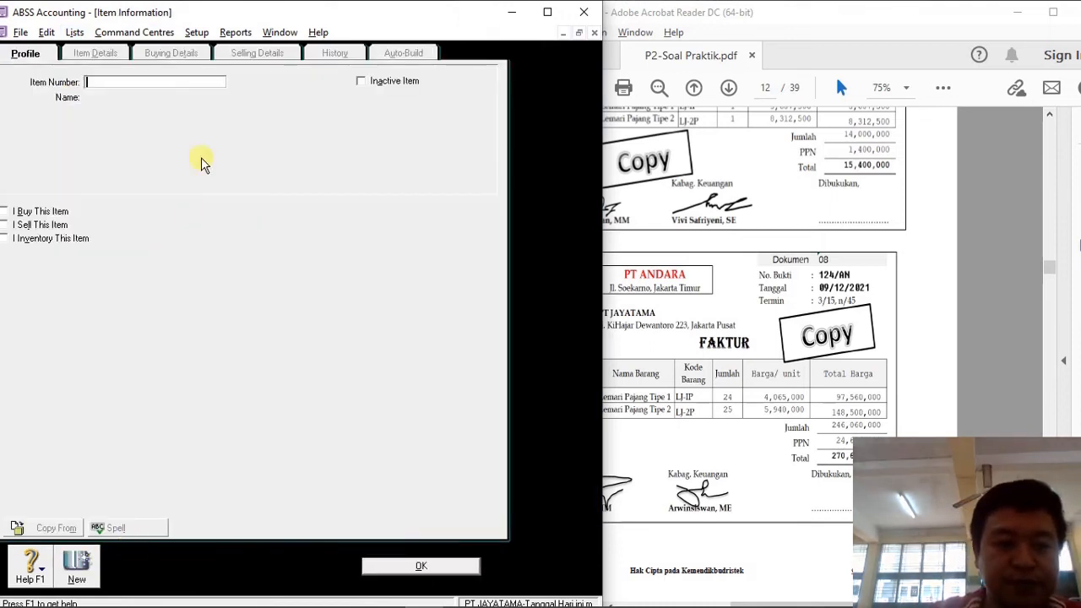
text(L)
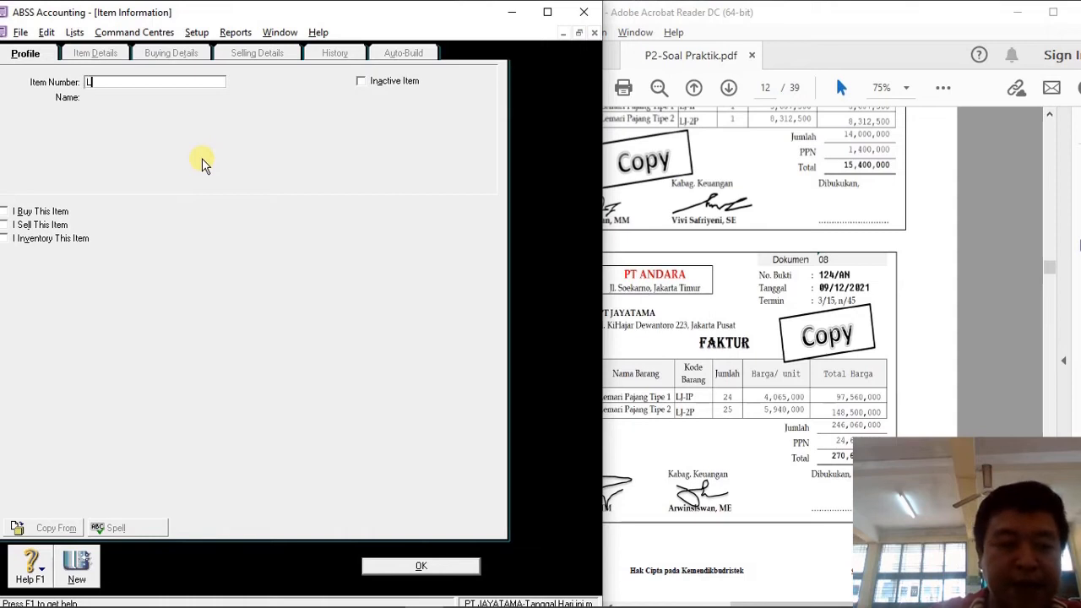
text(J-1p[)
key(BackSpace)
key(BackSpace)
text(P-K2)
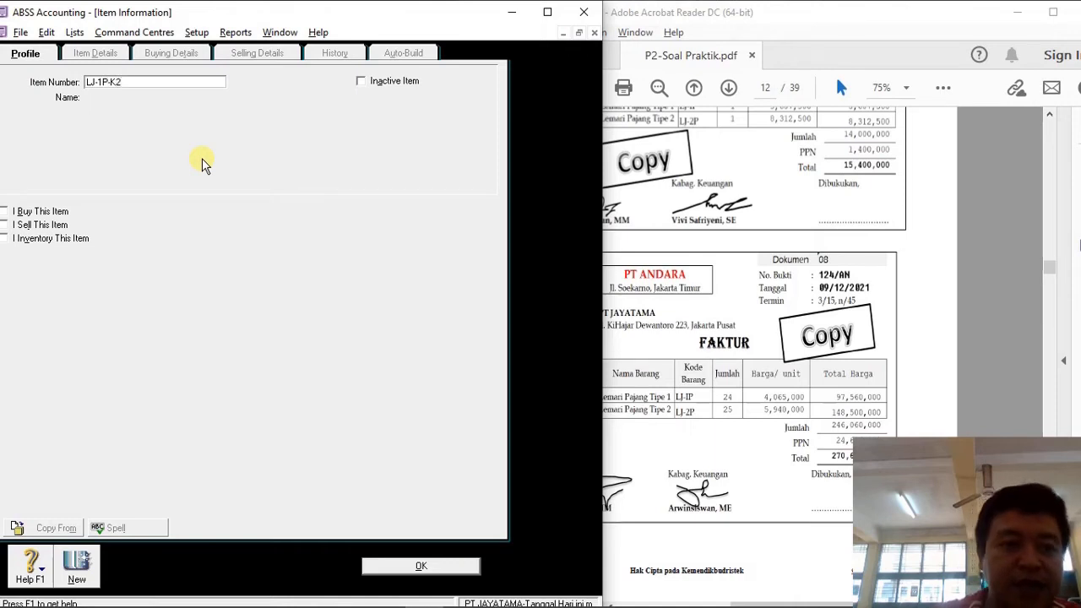
key(Tab)
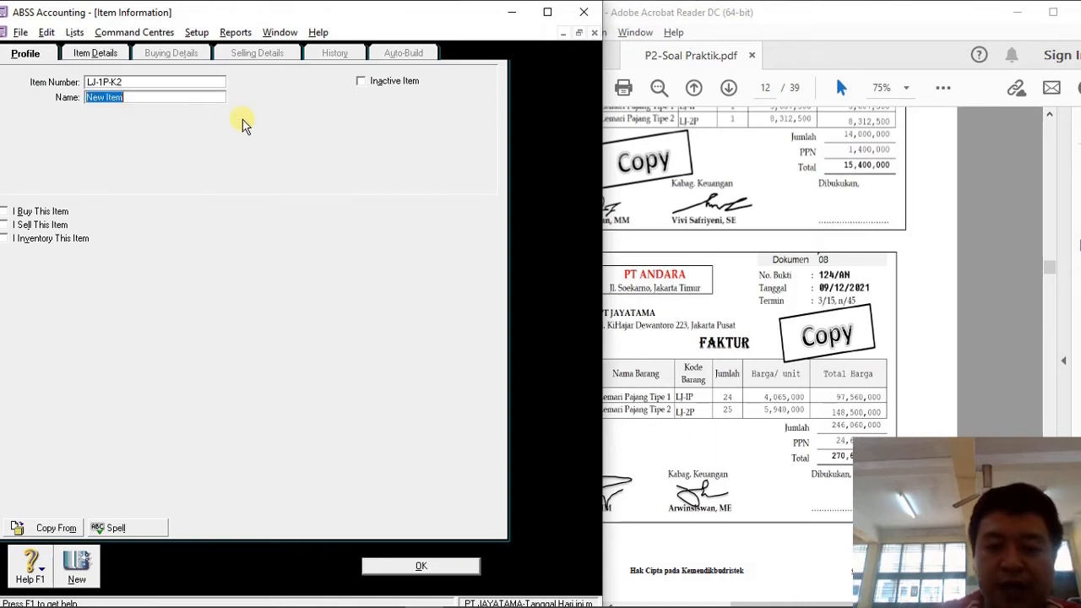
Name the item Lemari Pajang Tipe 1-K2 and mark it as bought, sold and inventoried.
text(lepa)
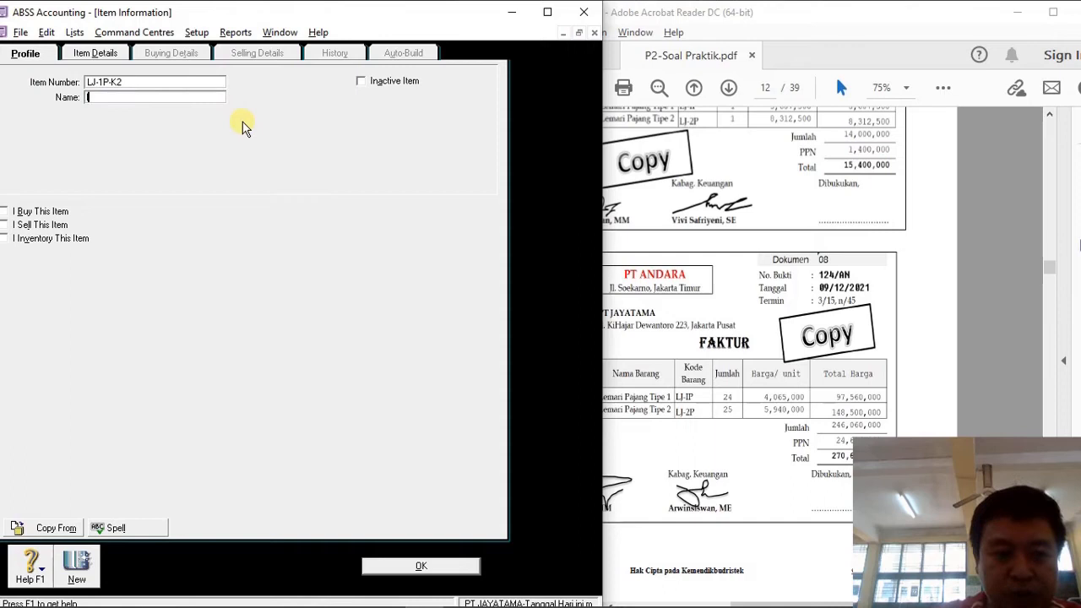
text(mari Pajang Tipe 1-K2)
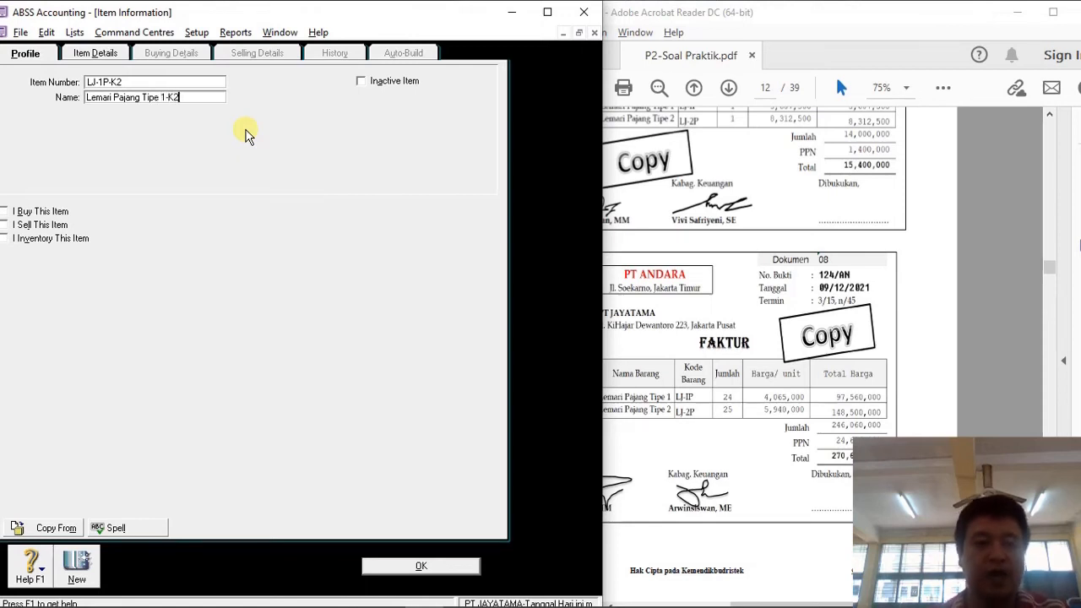
click(23, 212)
click(25, 225)
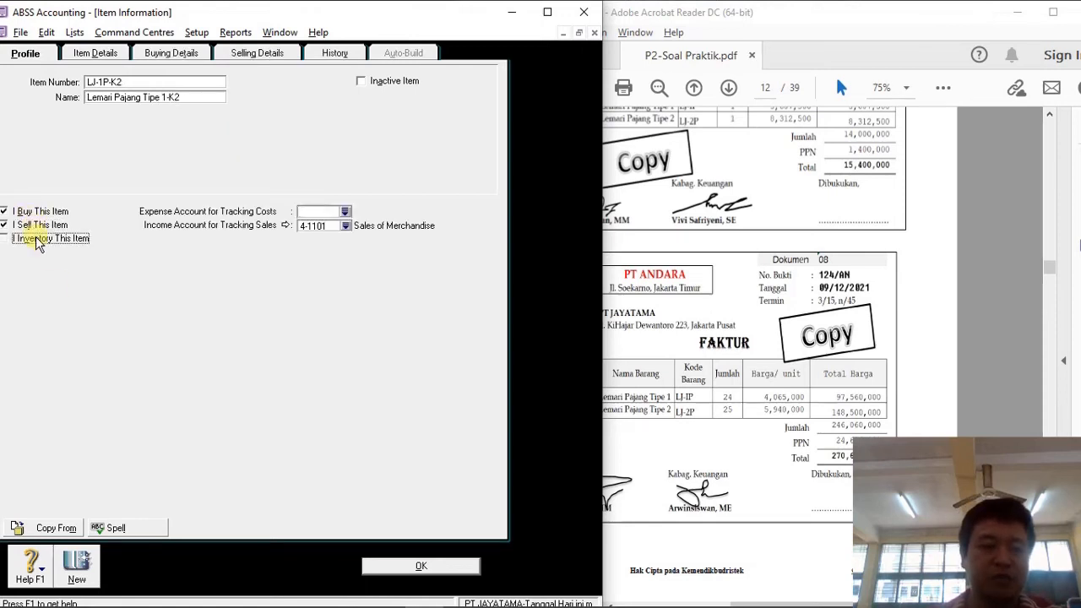
click(33, 239)
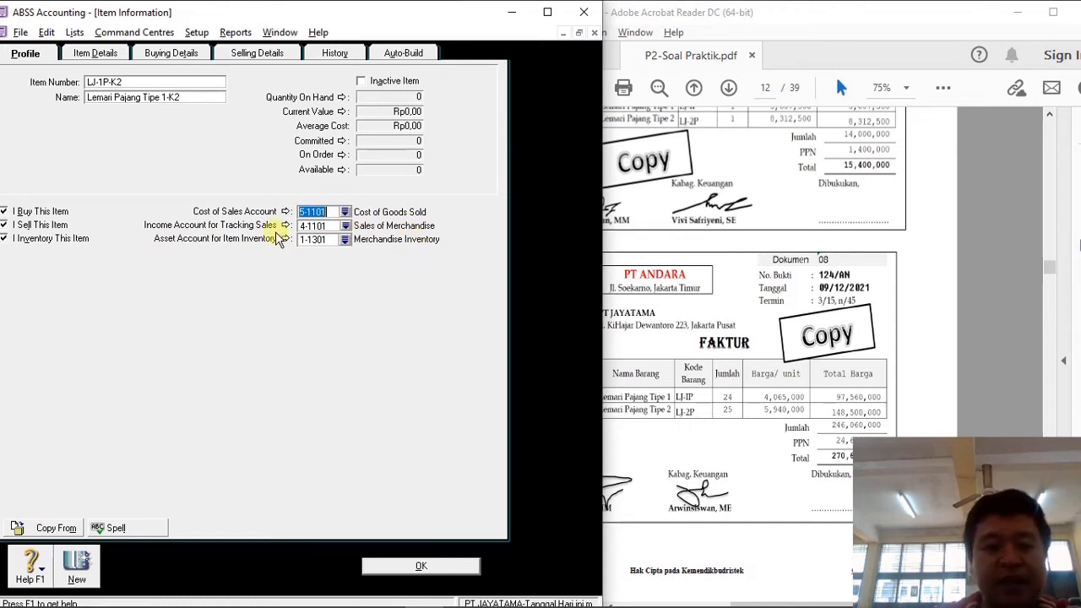
Check the new item's item, buying and selling details, including its tax codes when bought and sold.
click(105, 53)
click(156, 53)
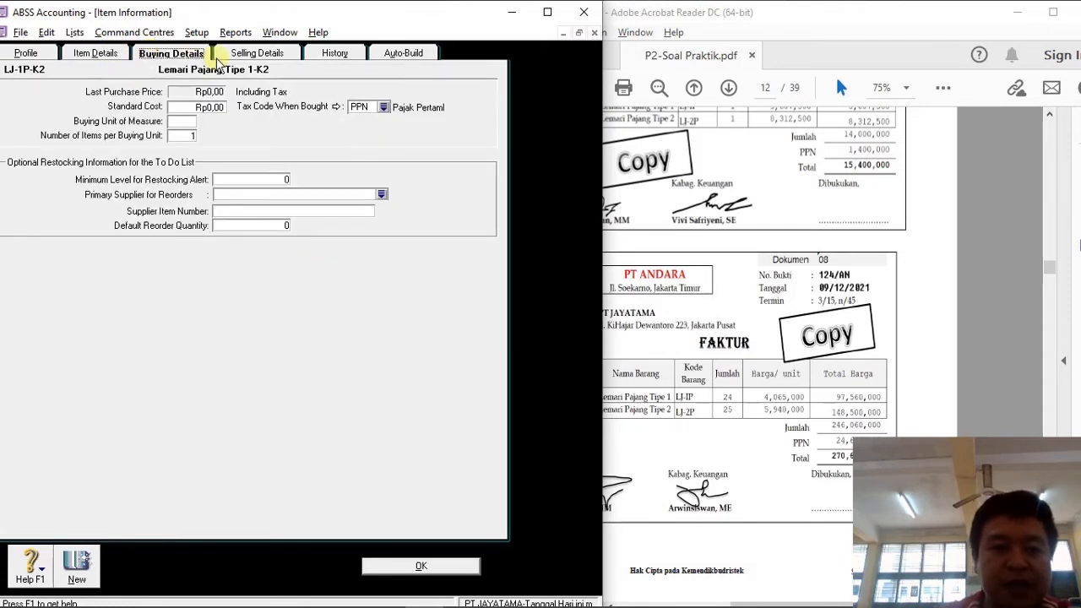
click(268, 53)
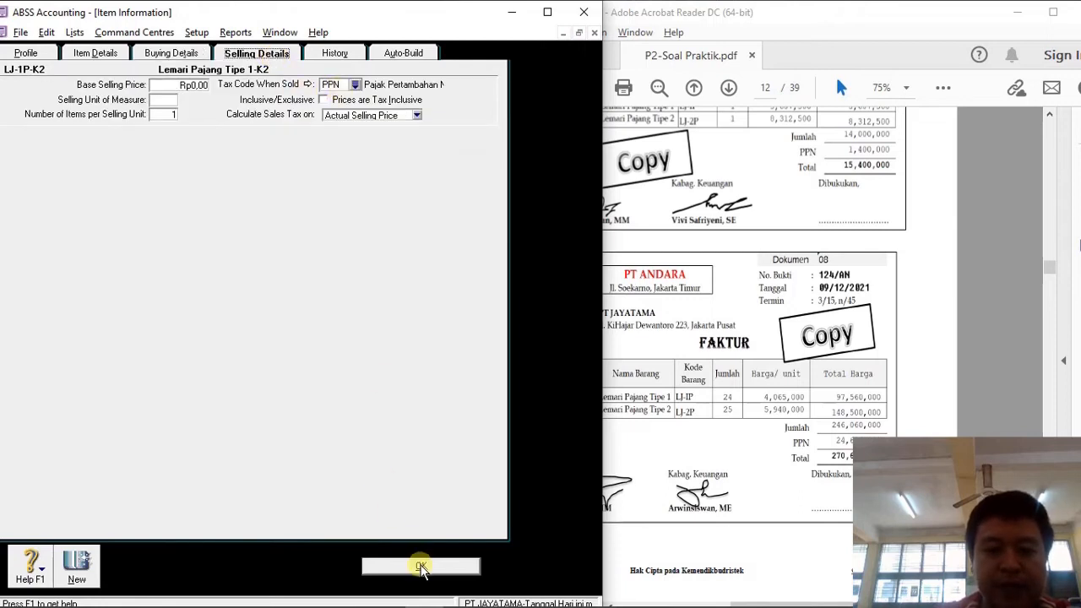
Start another new inventory item with the item number LJ-2P-K2.
click(80, 571)
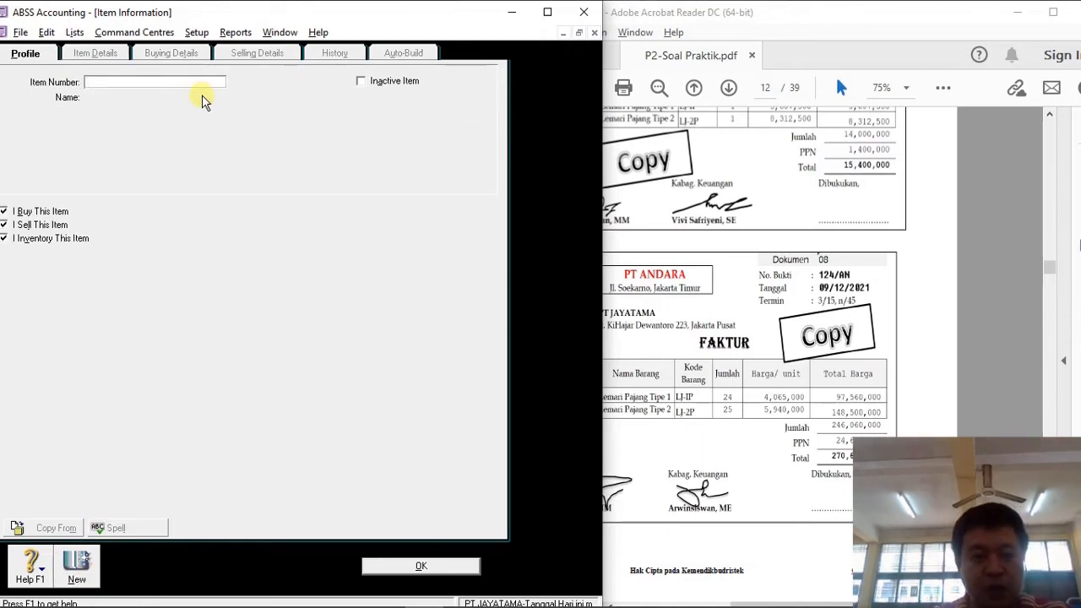
text(LJ-I)
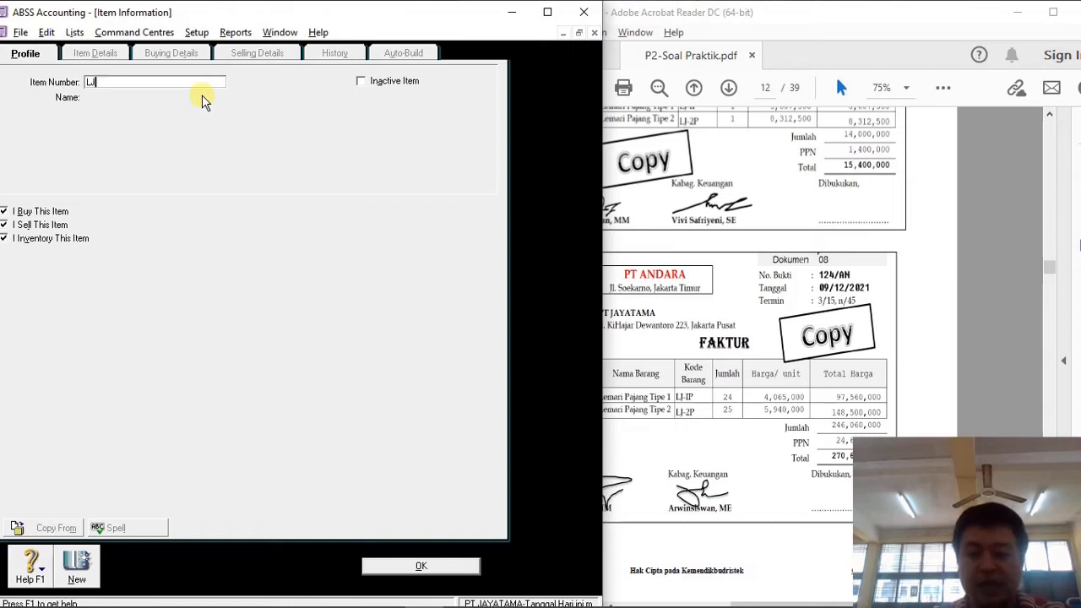
text(2)
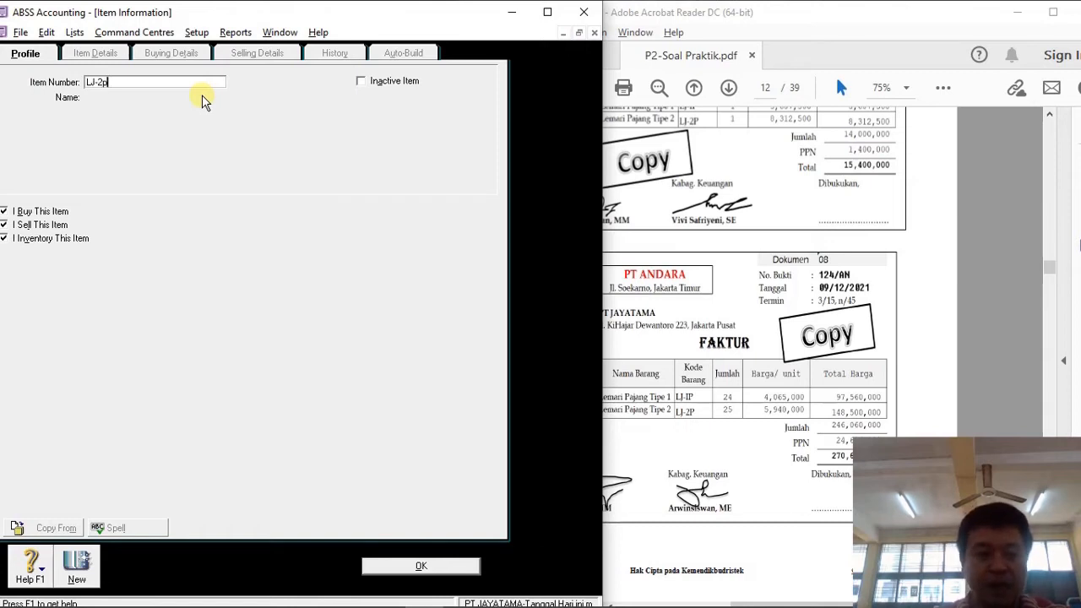
text(P-K2)
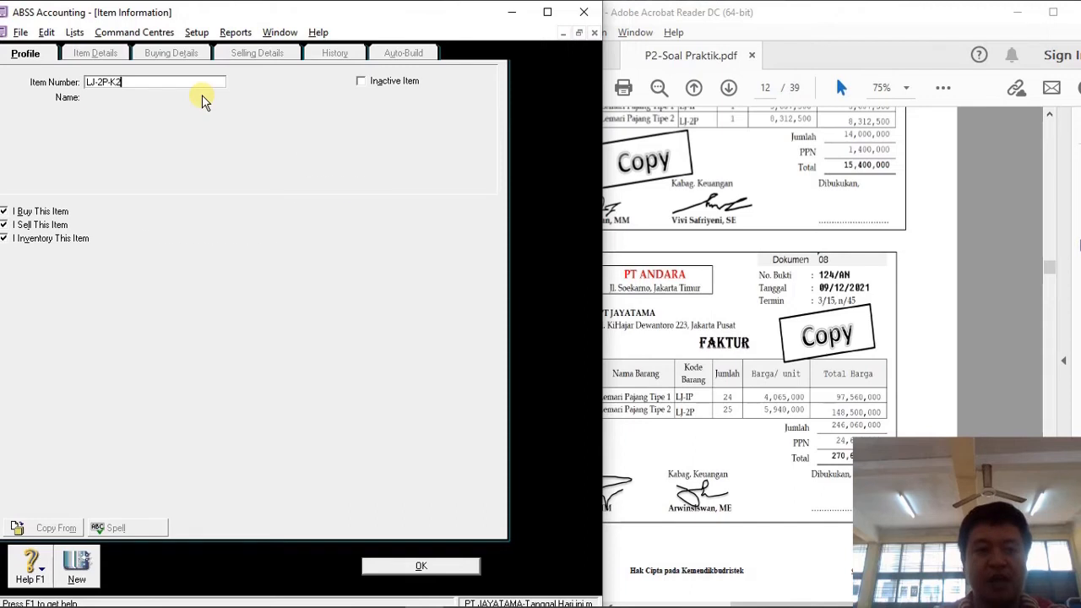
key(Tab)
Name the item Lemari Pajang Tipe 2-K2, save it and return to PT ANDARA's bill.
text(Lem)
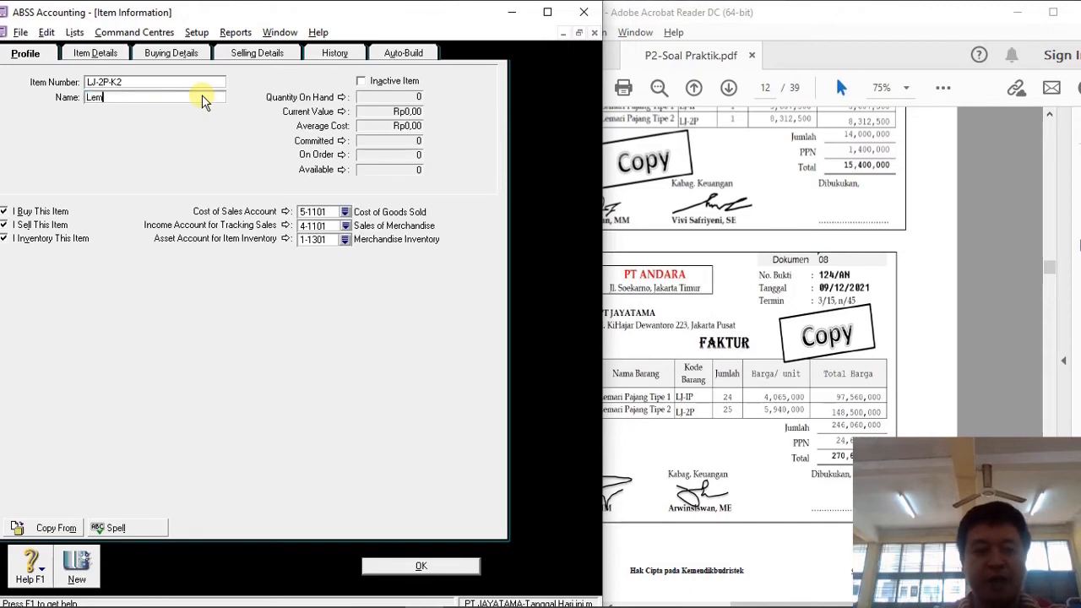
text(ari Pajang )
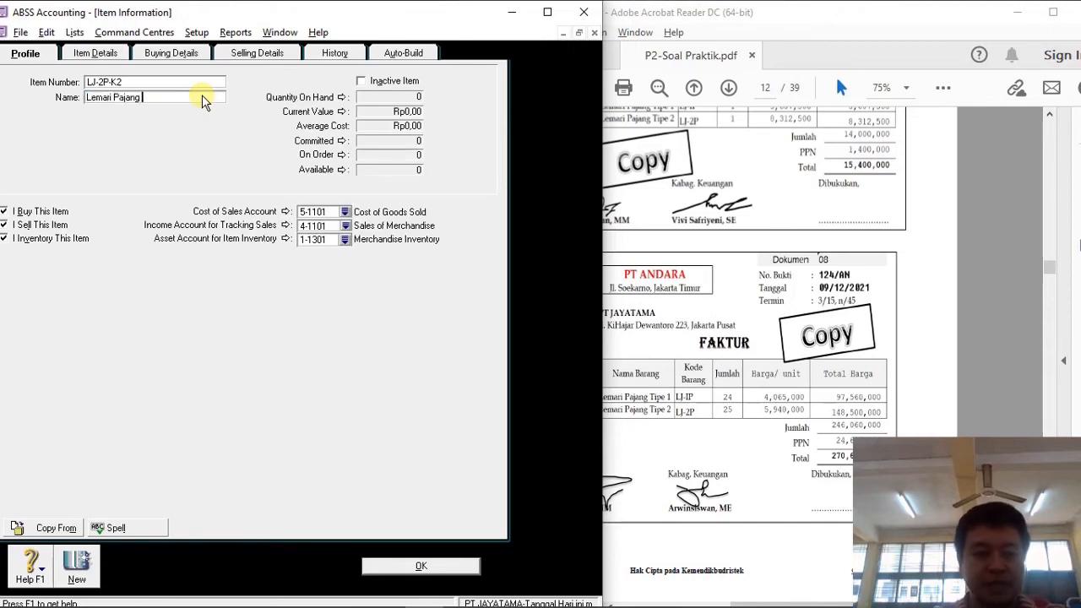
text(Tipe 2)
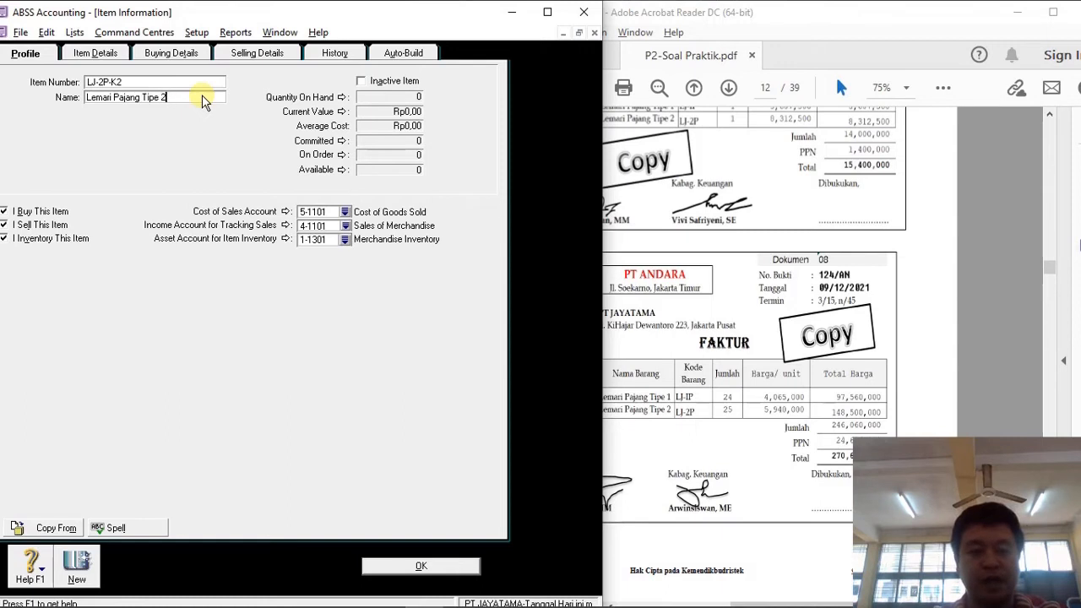
text(-K2)
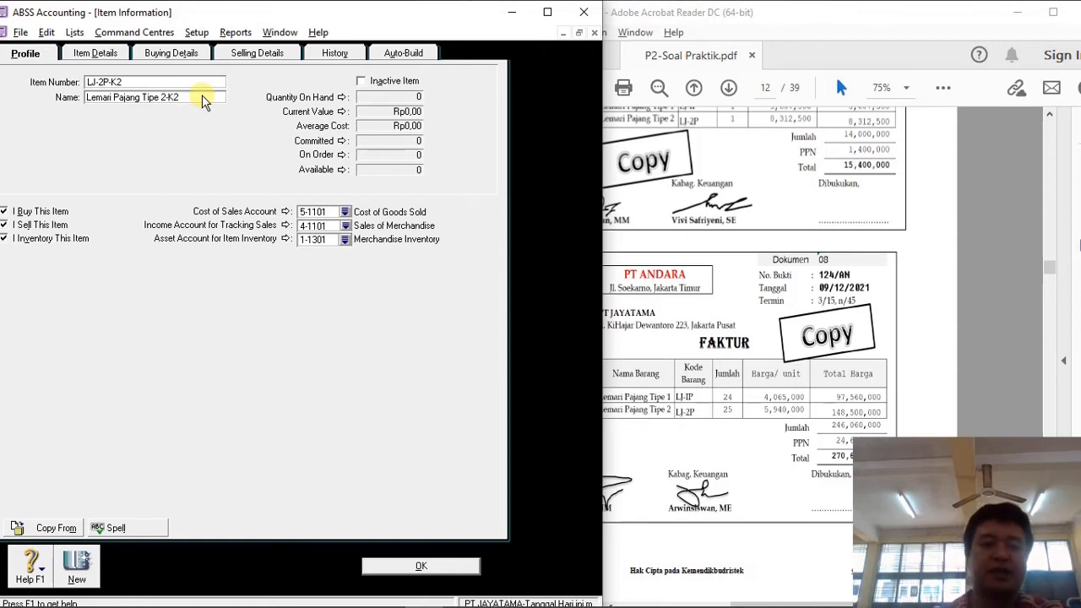
click(416, 568)
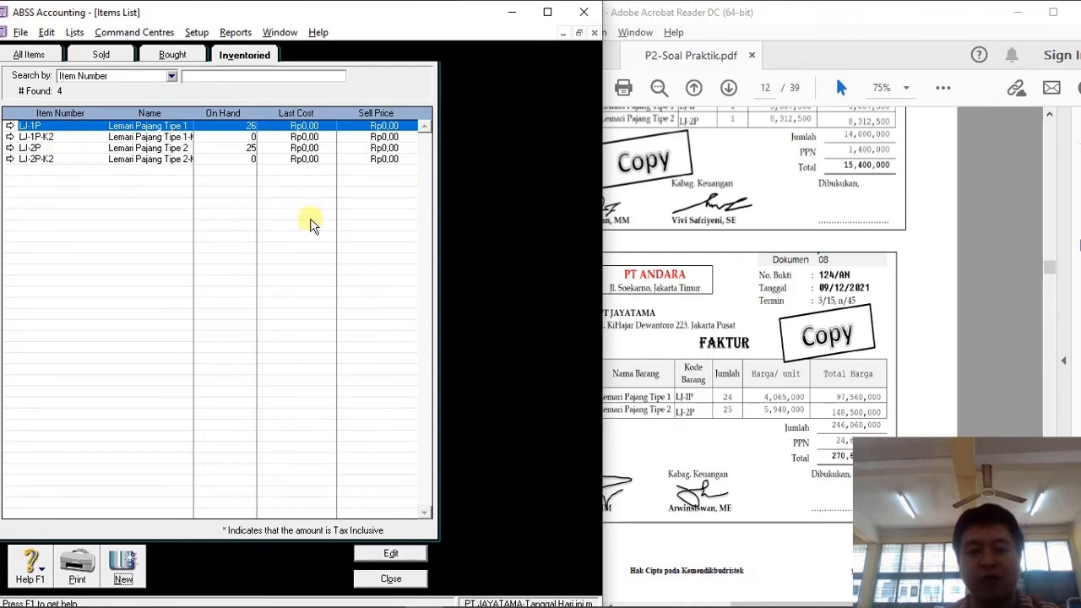
click(664, 333)
click(406, 579)
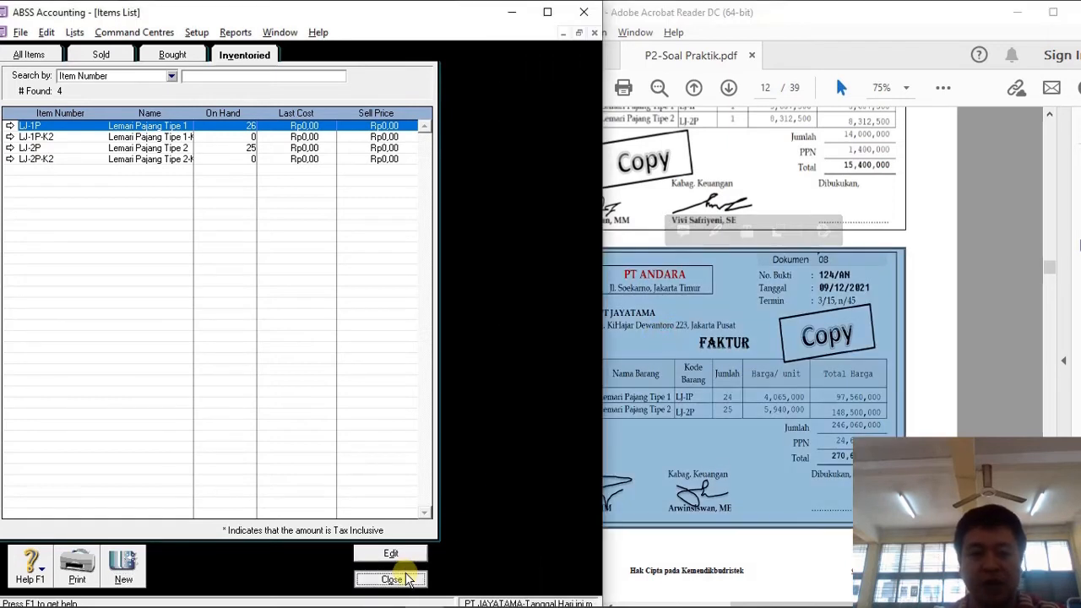
click(405, 580)
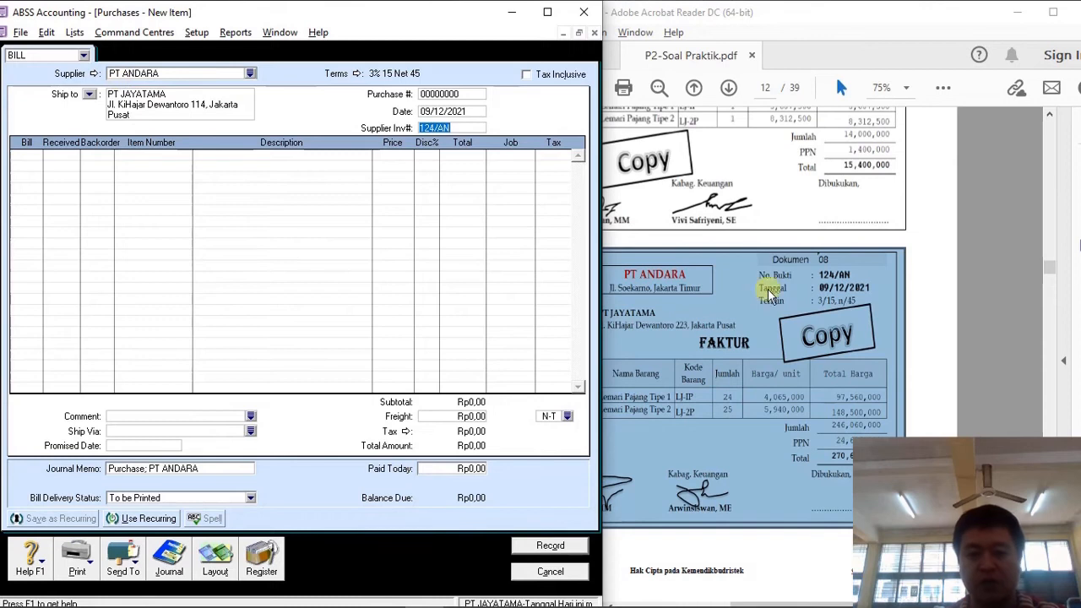
Enter 24 units of item LJ-1P-K2 on the first line of PT ANDARA's bill.
click(33, 155)
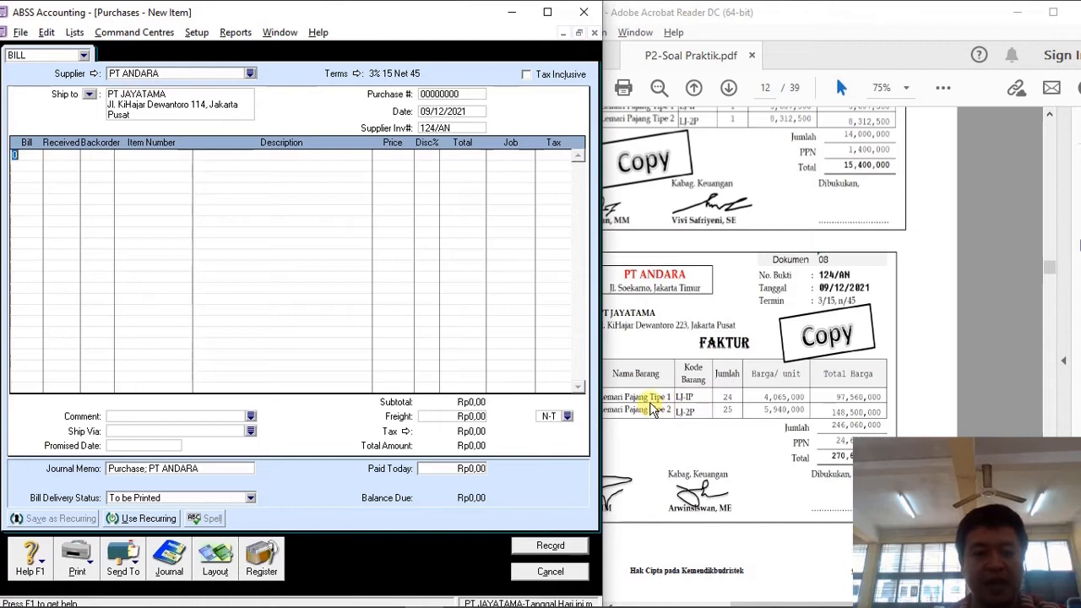
text(24)
key(Tab)
key(Tab)
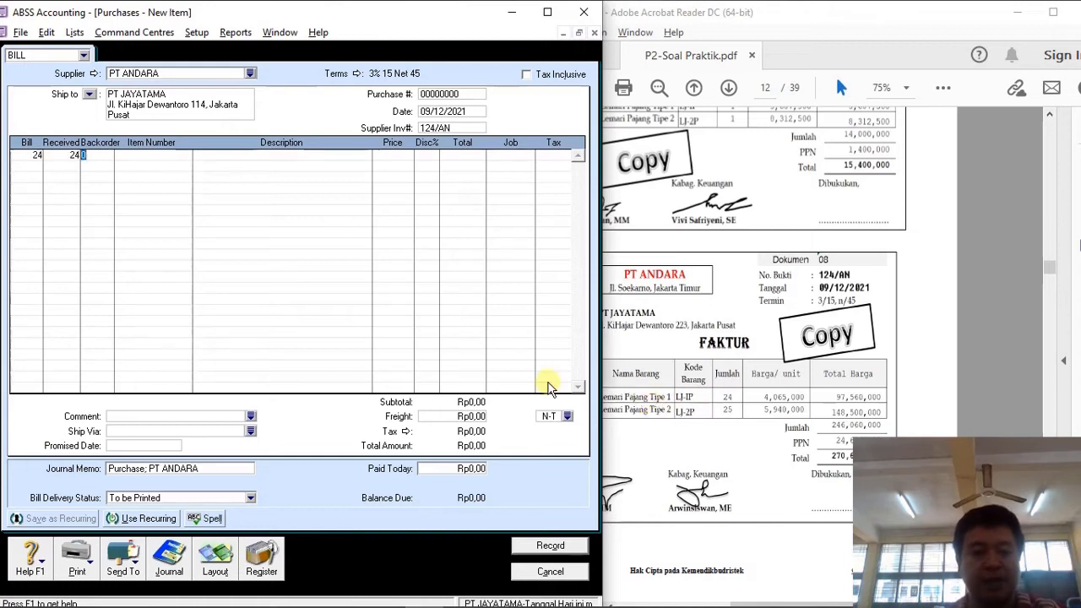
key(Tab)
text(L)
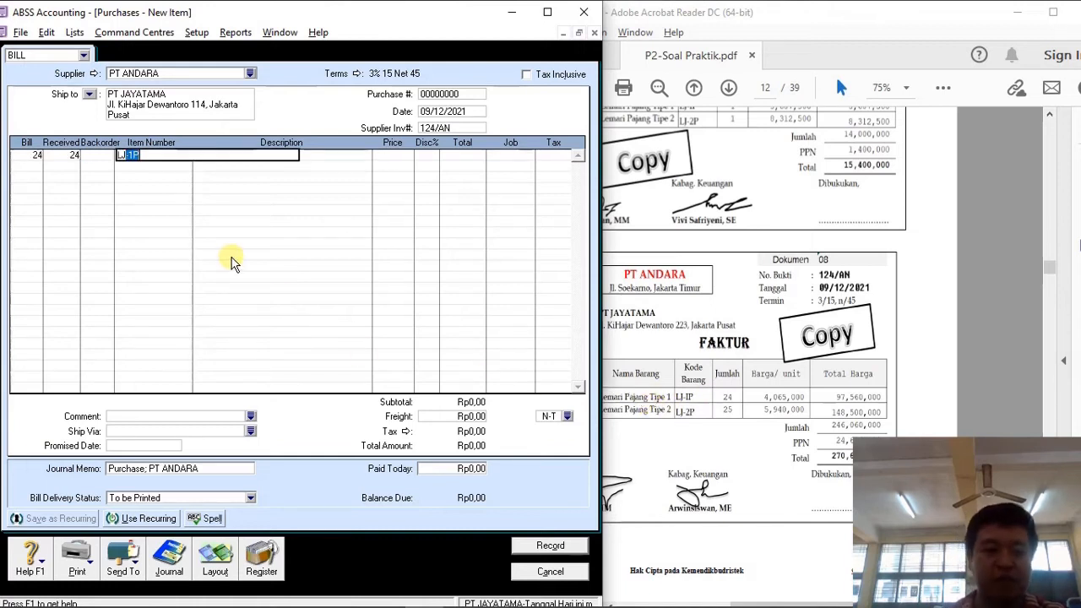
text(J-I)
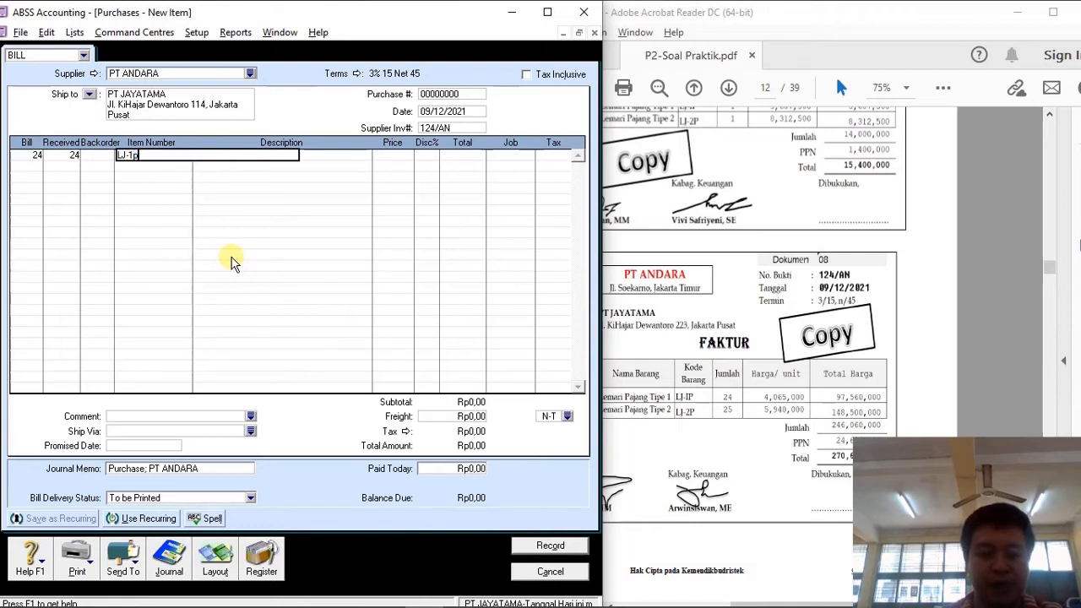
text(P-K2)
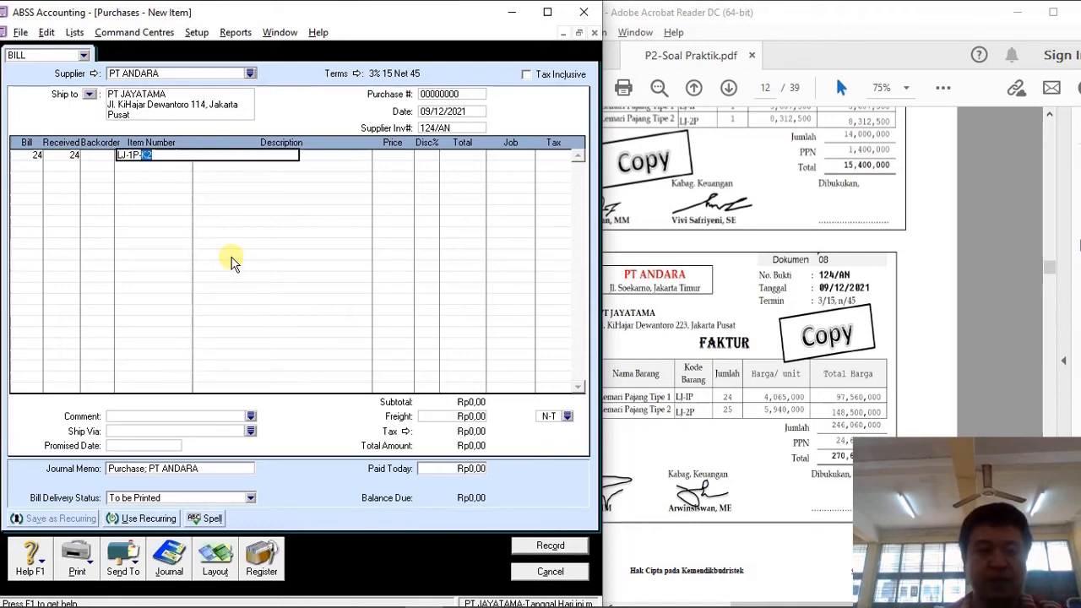
key(Tab)
Enter 25 units of item LJ-2P-K2 on the bill's second line.
click(34, 166)
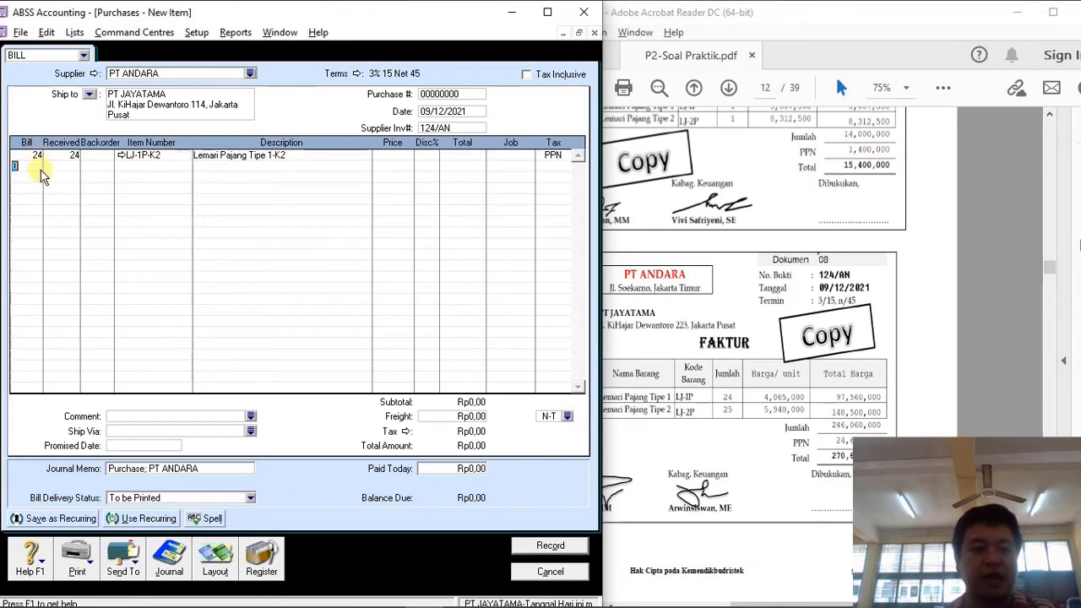
text(25)
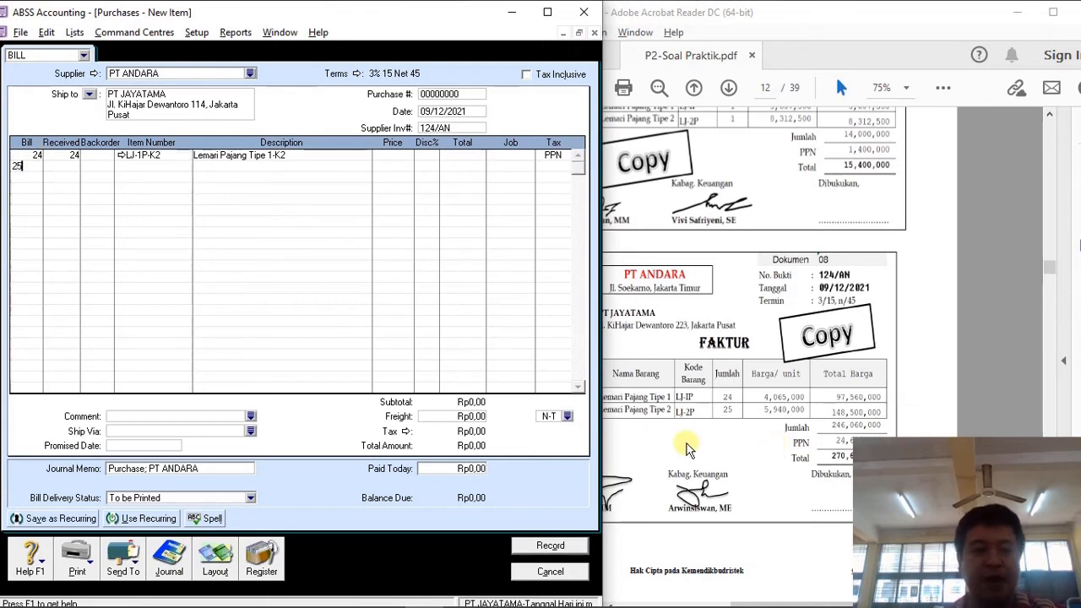
key(Tab)
text(LJ)
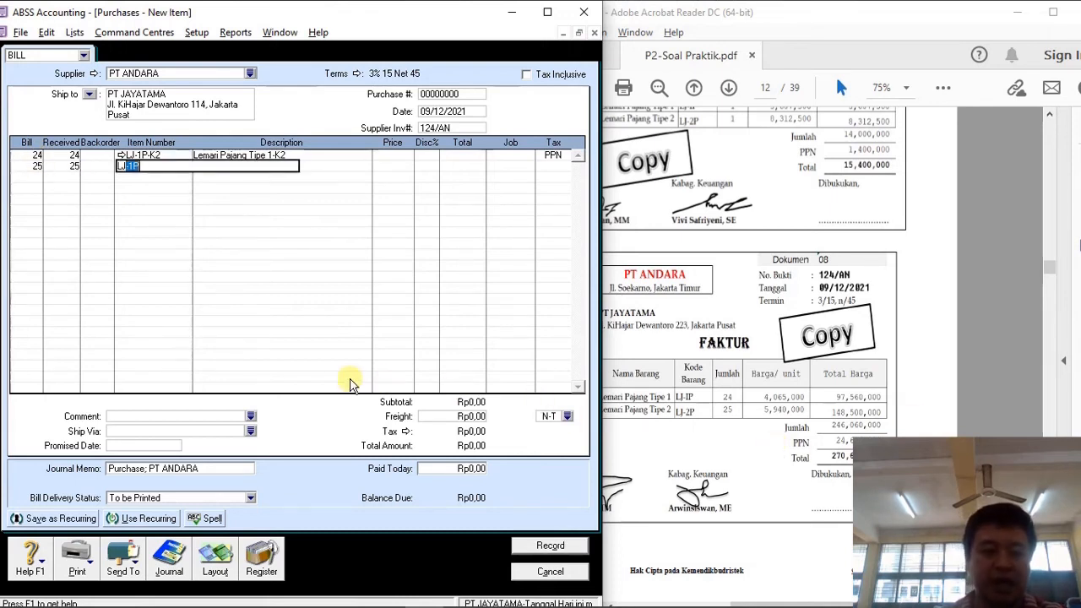
text(-2P)
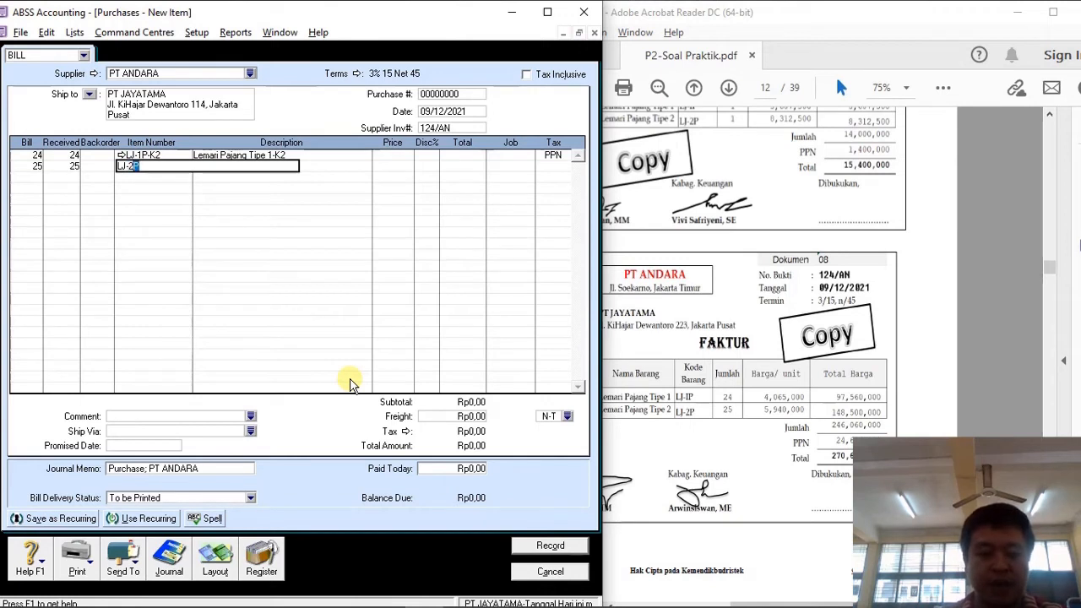
text(-K2)
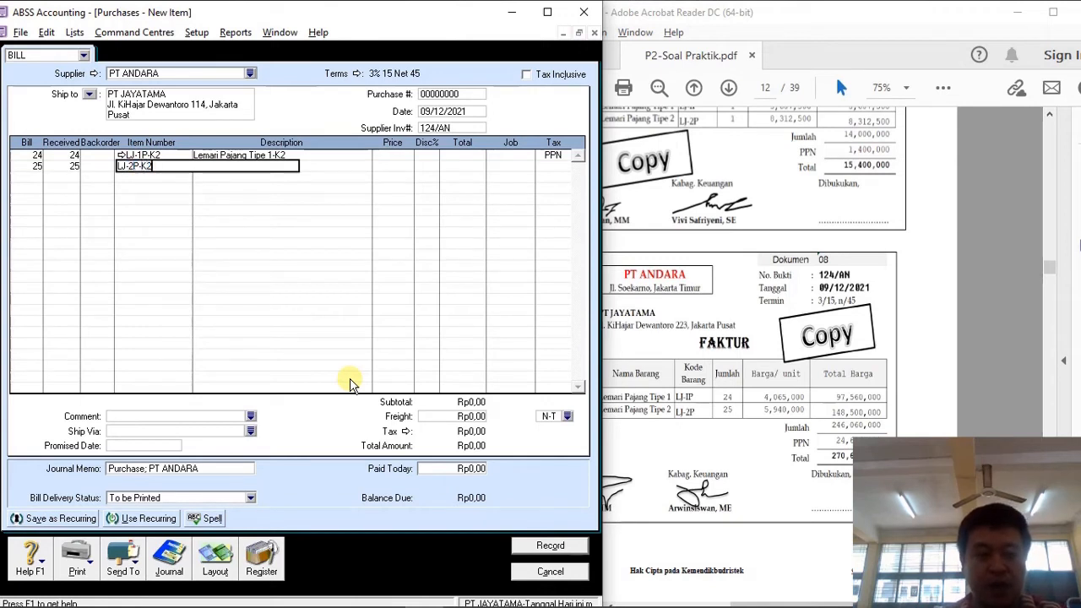
key(Tab)
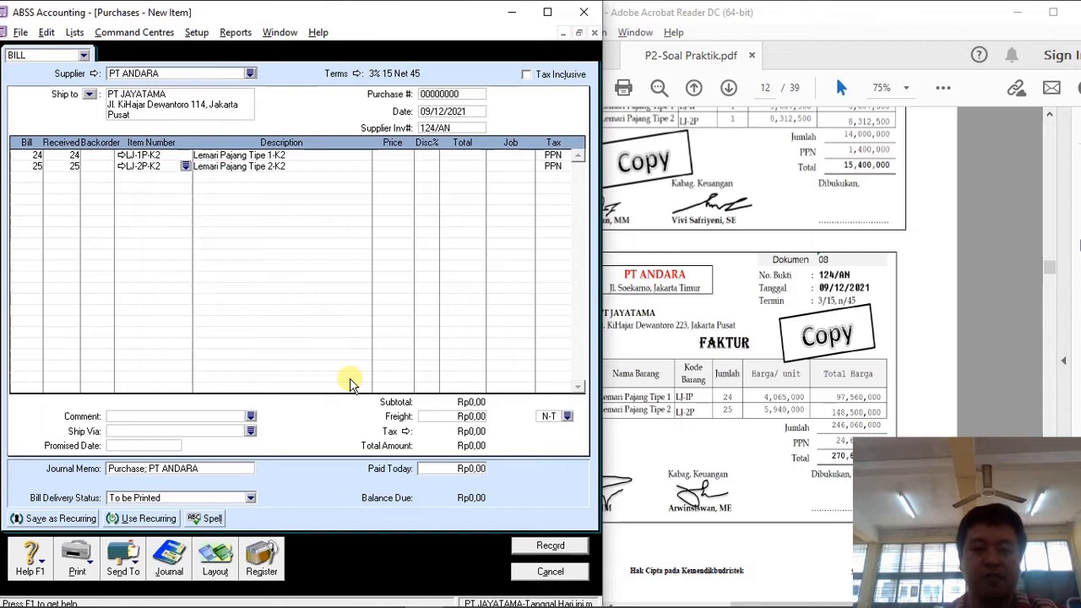
Set the unit price of LJ-1P-K2 on the bill to 4,065,000.
click(399, 155)
text(4065000)
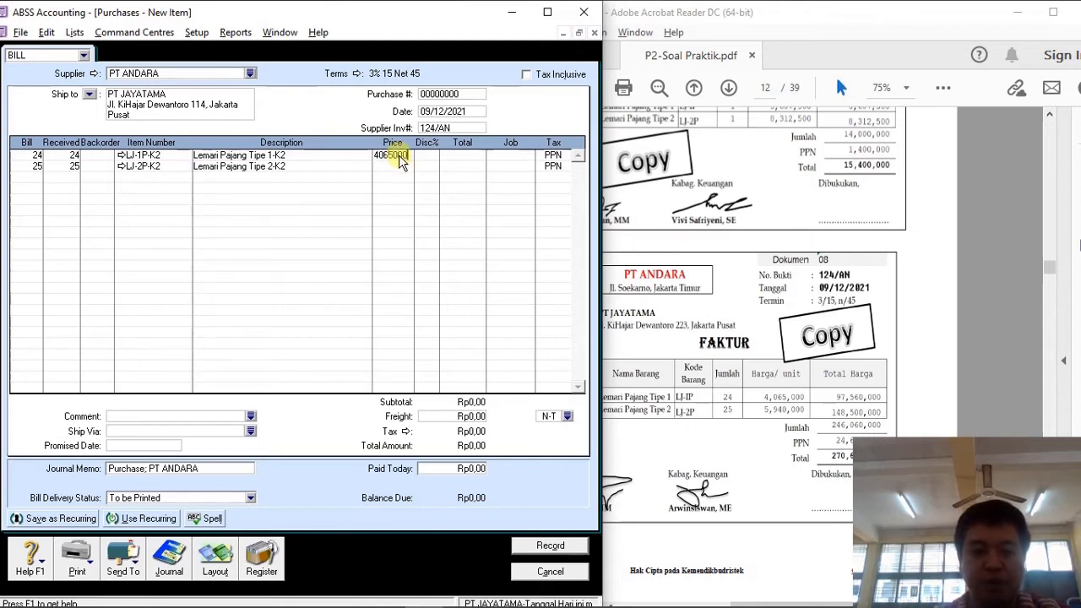
key(Tab)
key(Tab)
key(Tab)
key(Tab)
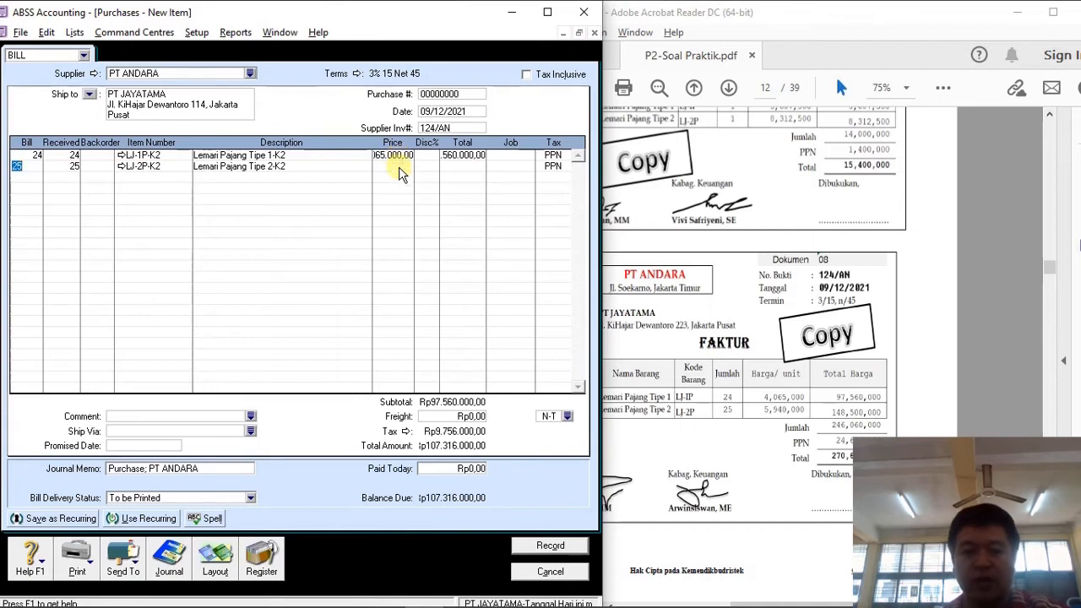
Set the unit price of LJ-2P-K2 on the bill to 5,940,000.
click(401, 167)
text(5940)
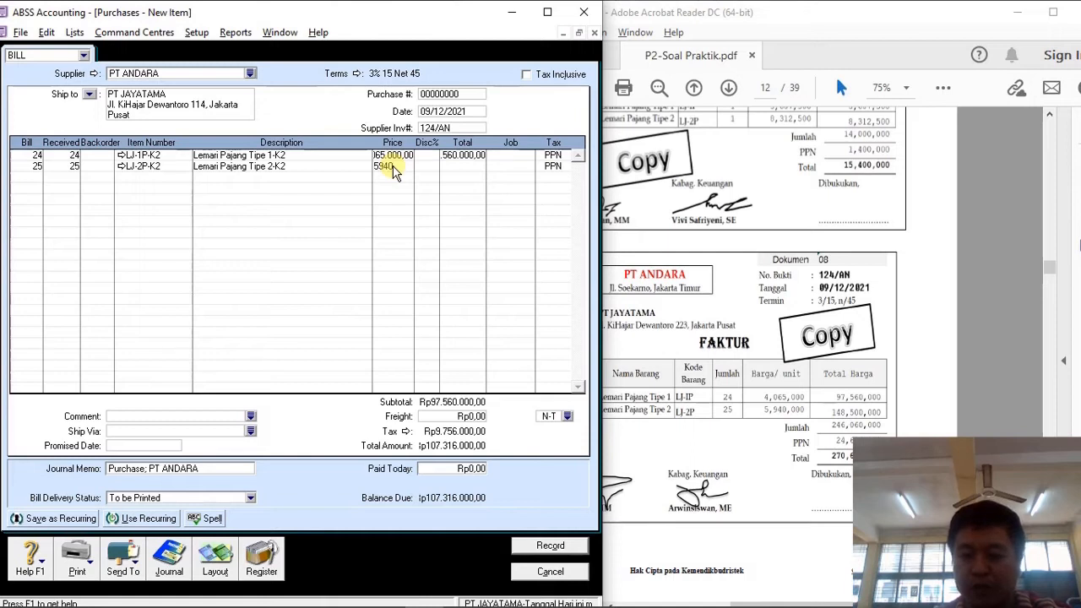
text(00)
key(Return)
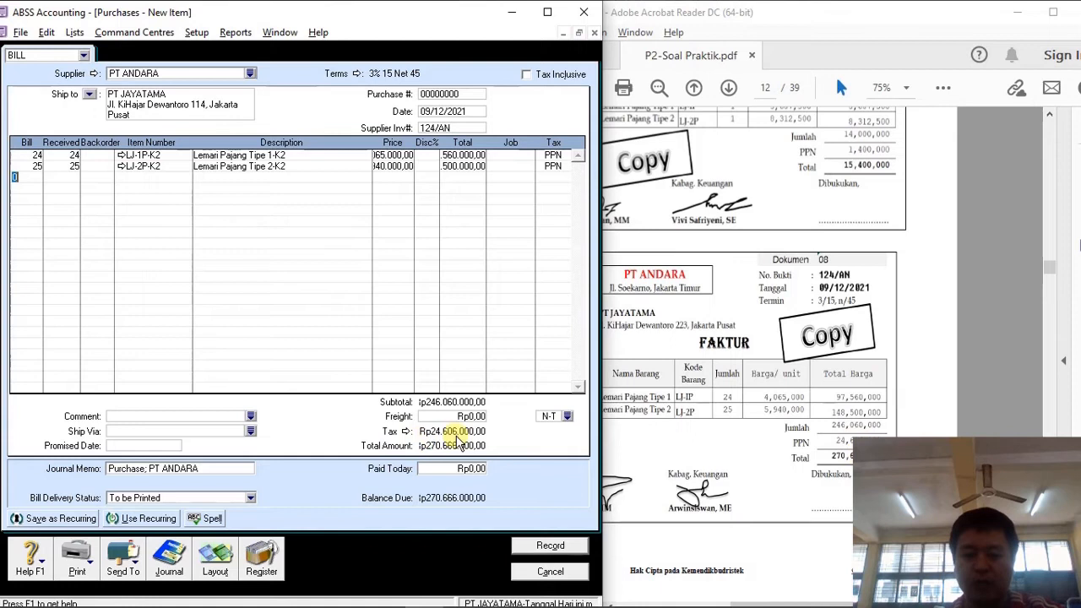
Recap the purchase transaction and compare its accounts with the Dok. 8 journal entry in the sticky note.
key(ctrl+r)
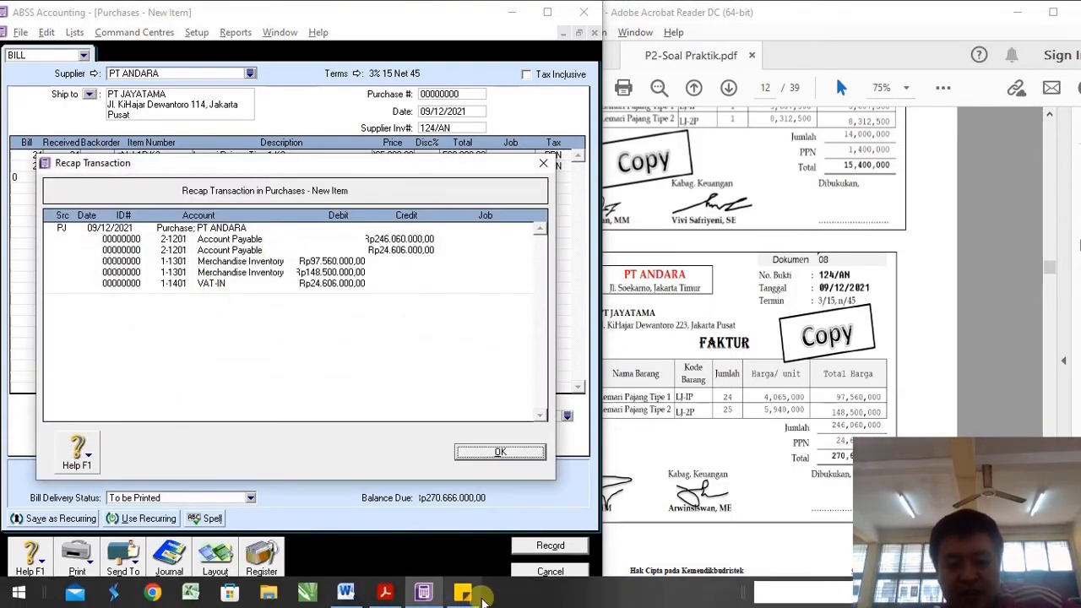
click(467, 595)
drag(327, 269, 578, 111)
scroll(580, 304, down, 1)
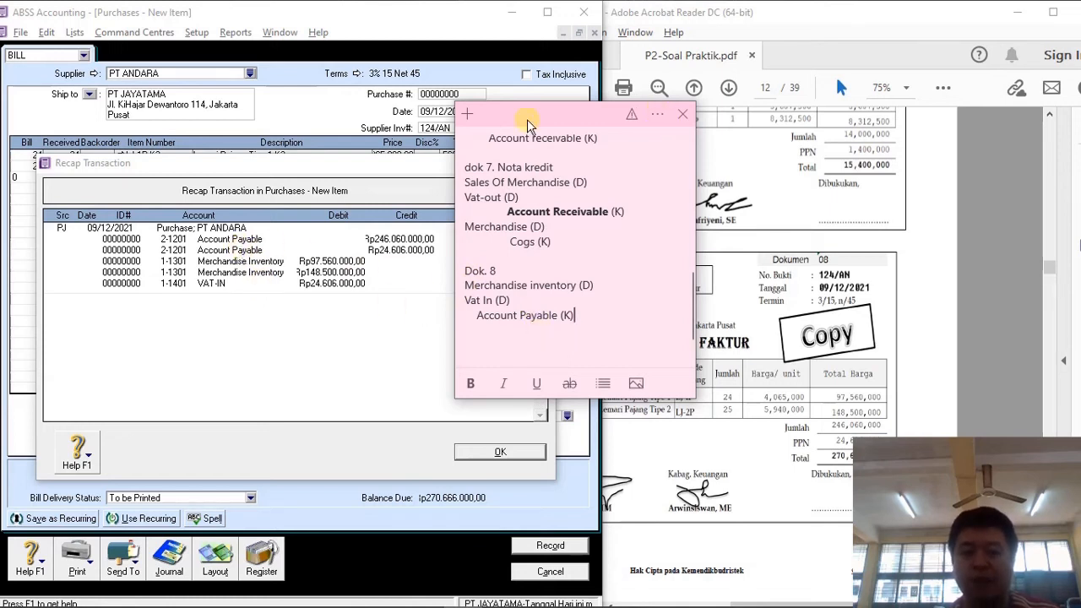
click(361, 306)
Close the recap, record PT ANDARA's bill and leave the purchase entry form.
click(500, 452)
click(538, 547)
click(635, 285)
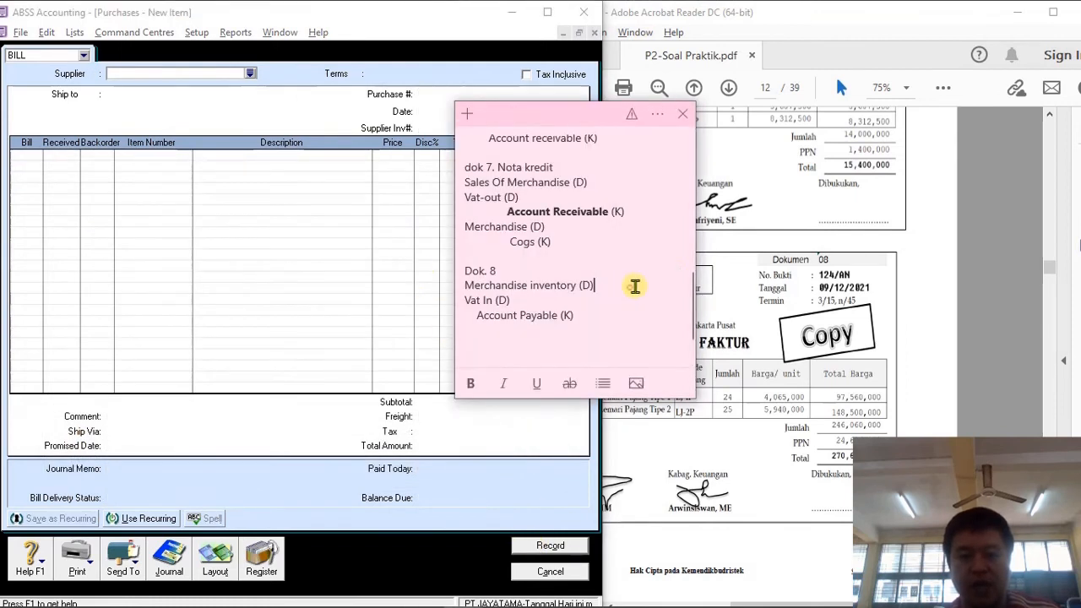
click(746, 245)
click(459, 501)
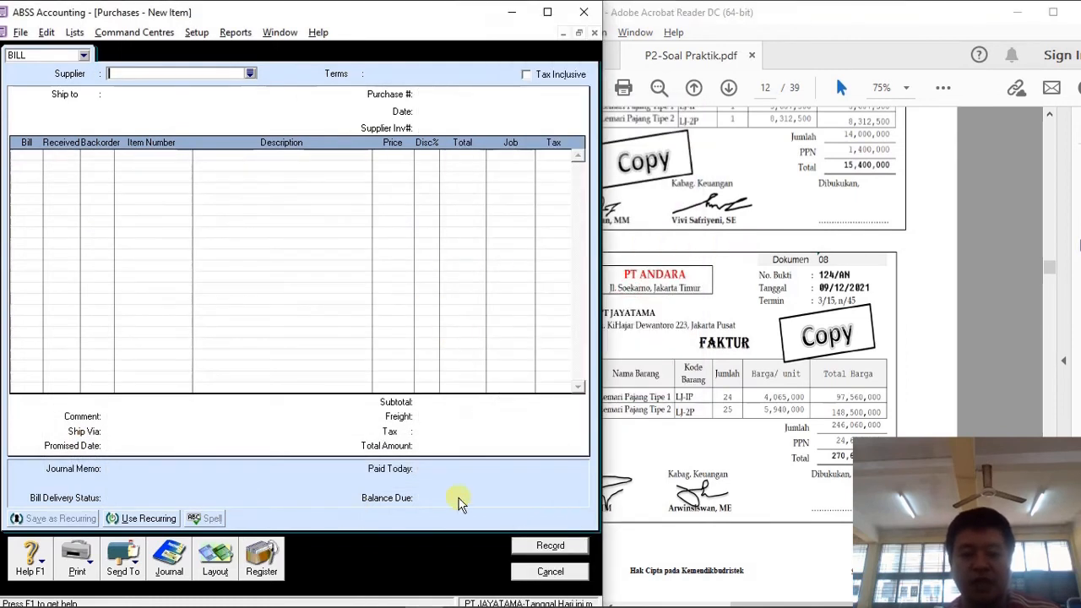
click(550, 572)
Bring up Dokumen 09 in the P2-Soal Praktik PDF and add a "Dok. 9" heading to the sticky note, placed clear of the voucher.
click(722, 442)
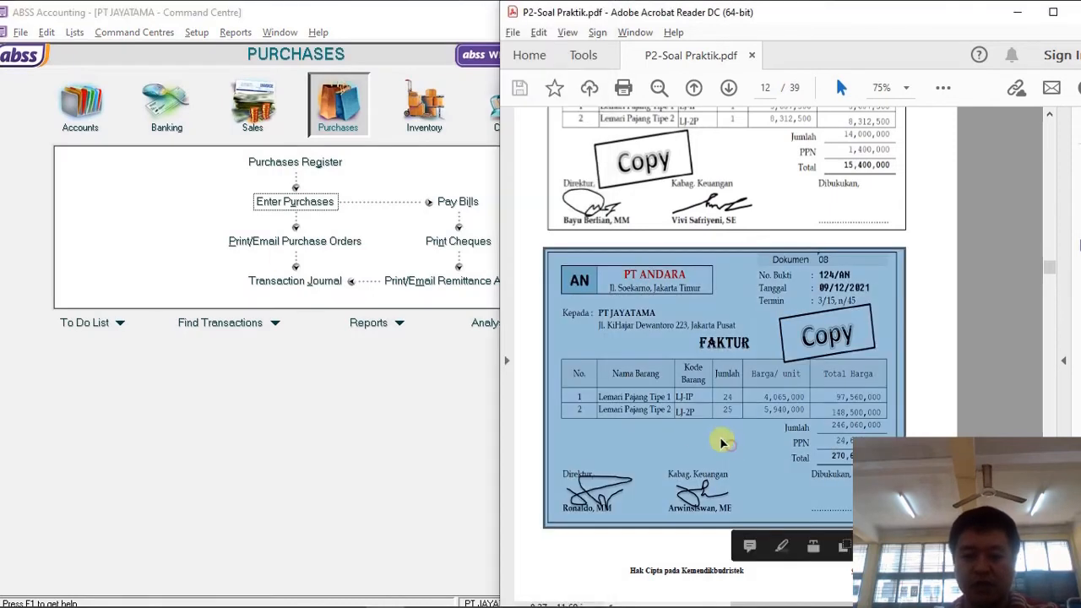
scroll(635, 395, down, 5)
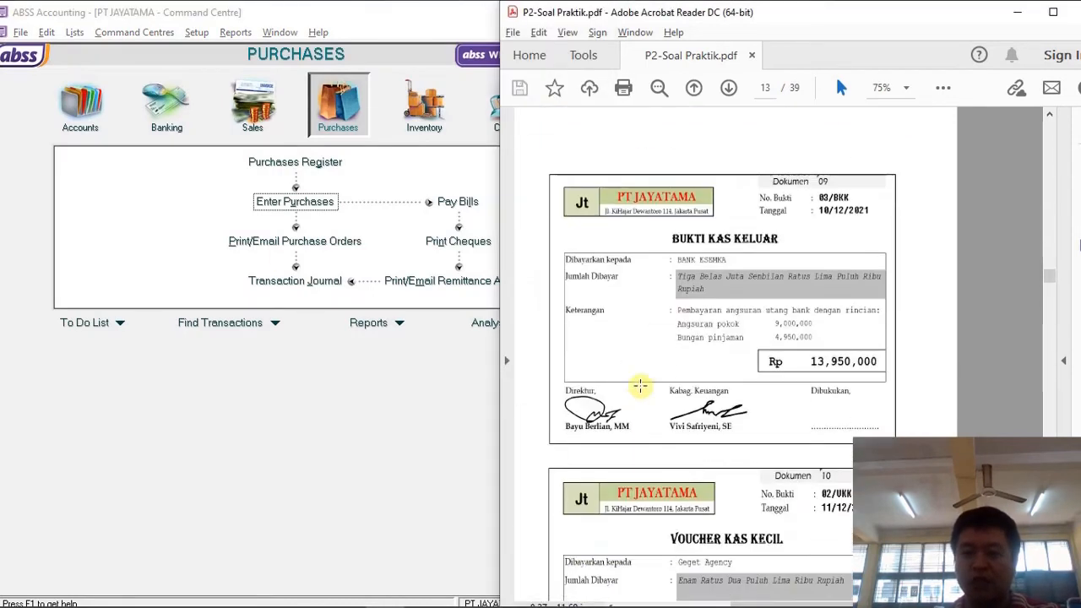
click(646, 360)
click(506, 366)
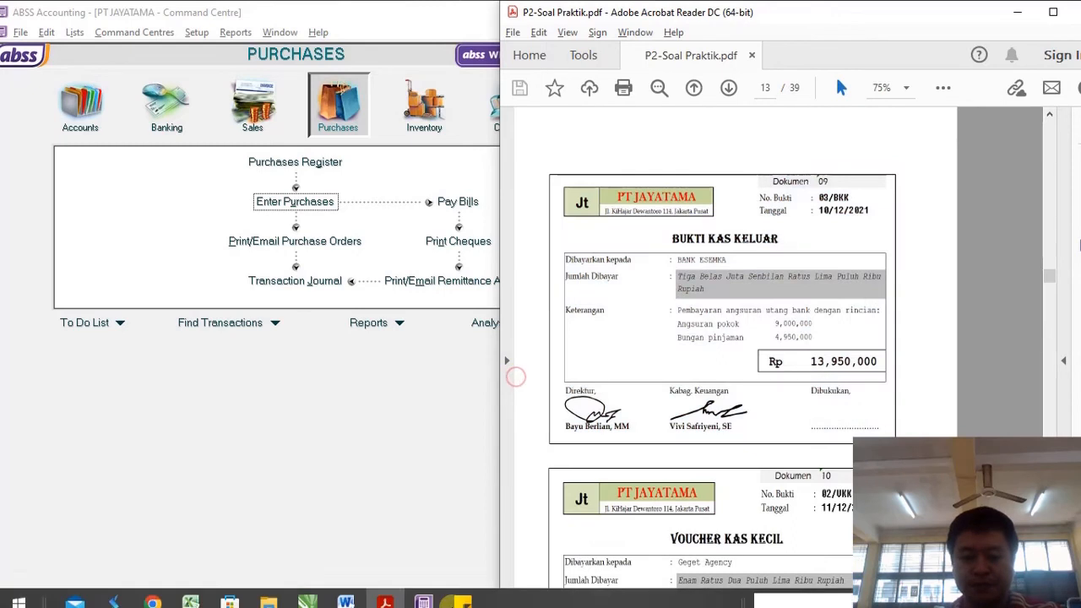
click(461, 601)
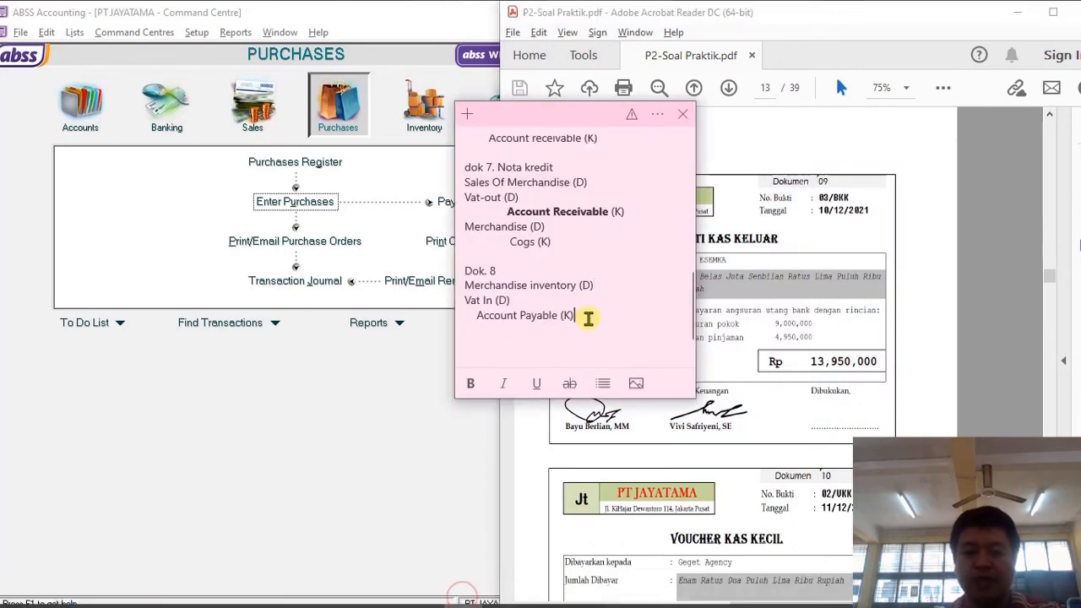
key(Return)
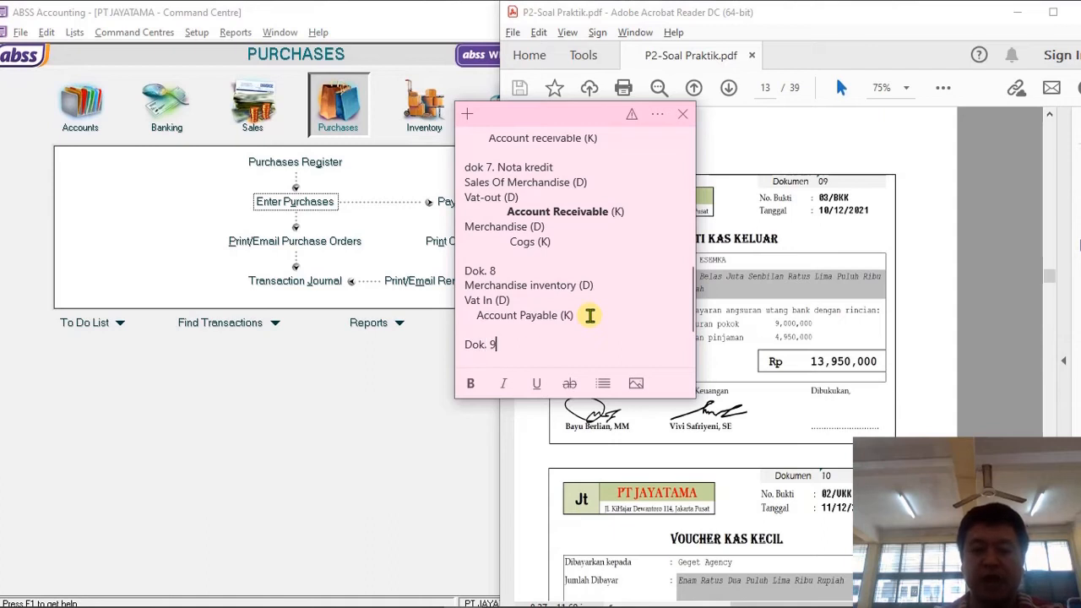
drag(533, 110, 218, 255)
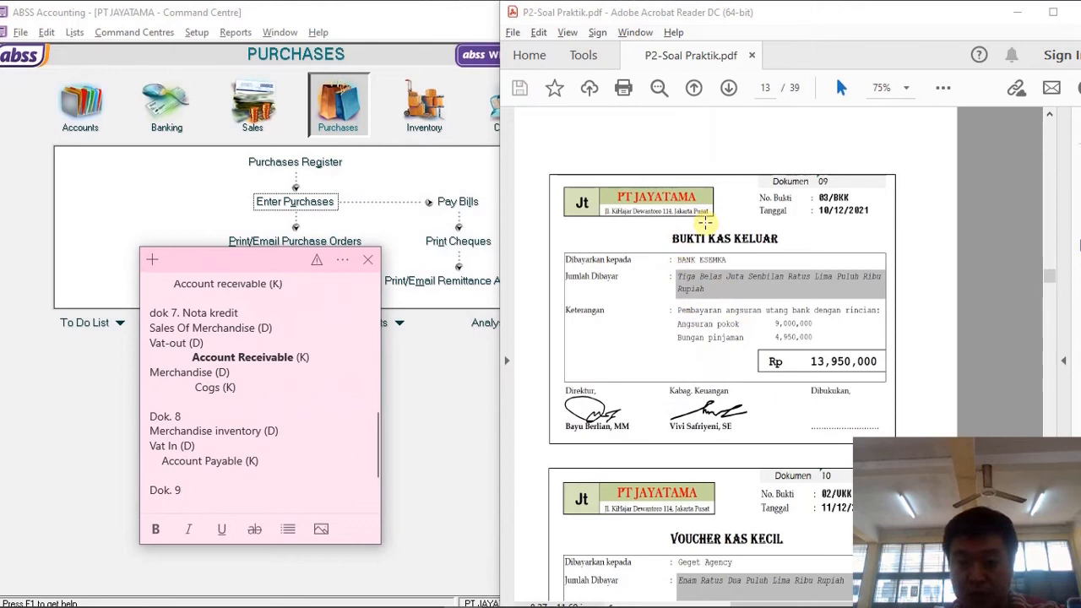
Write the Dok. 9 journal entry in the sticky note: Bank Loan (D), Interest Expens (D), Cash In Bank (K).
key(Return)
key(Return)
key(Return)
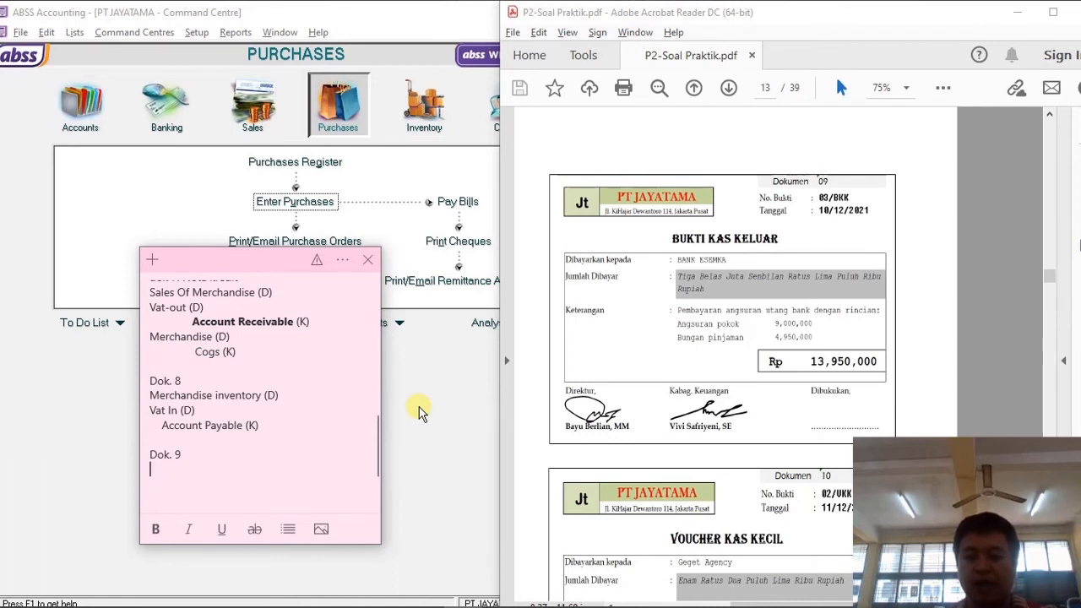
text(Loan ()
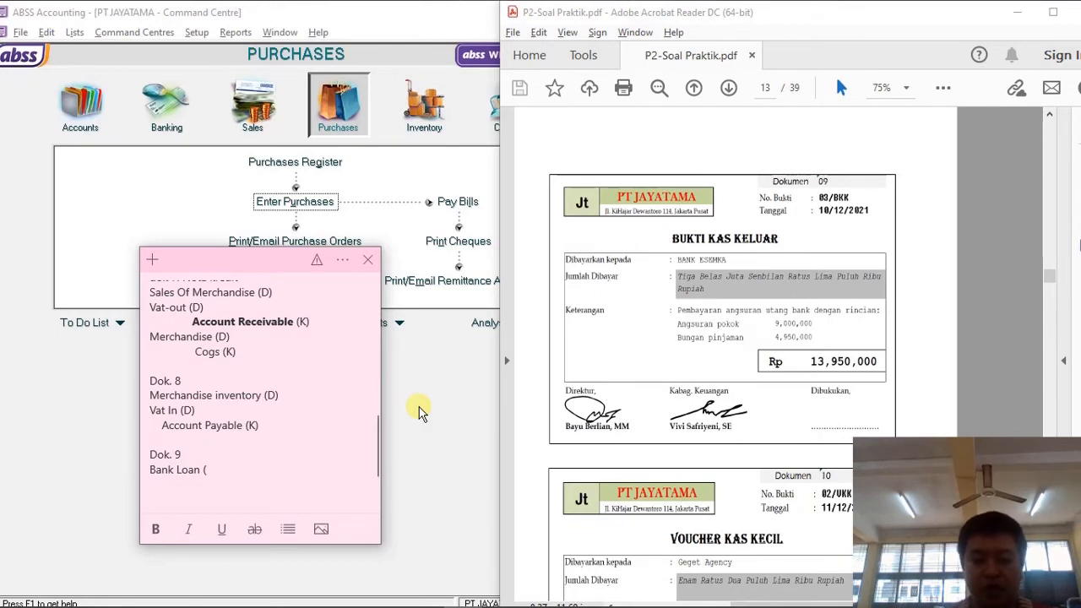
text(D))
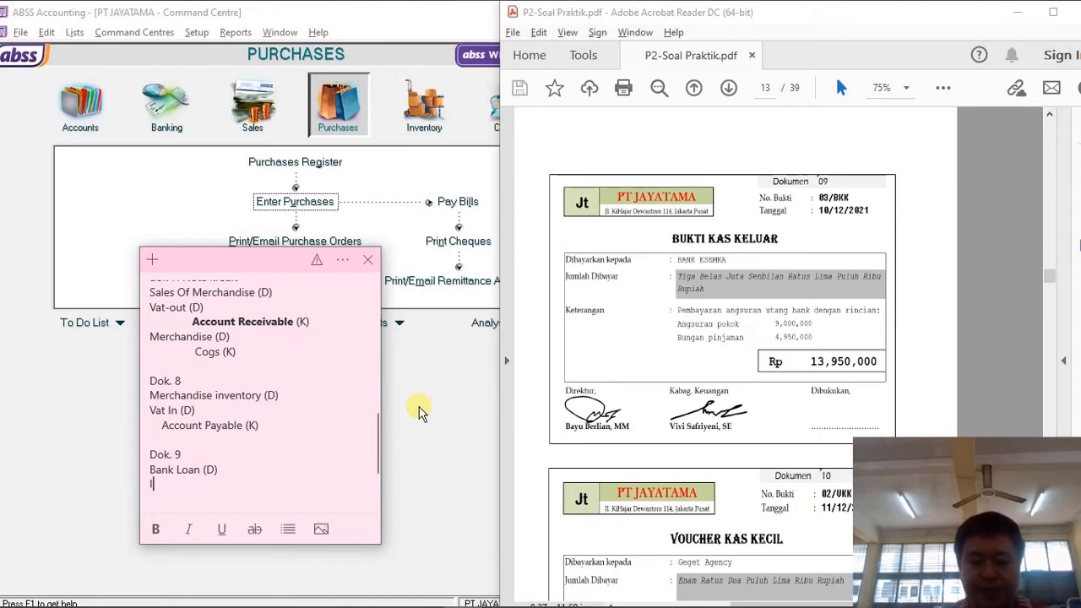
text(rest )
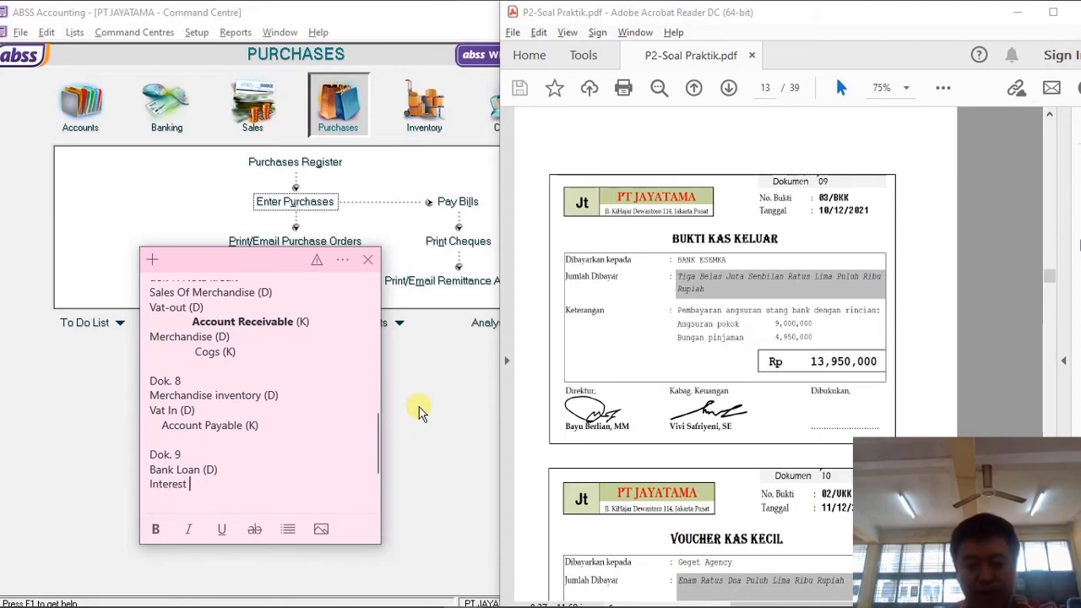
text(Expens)
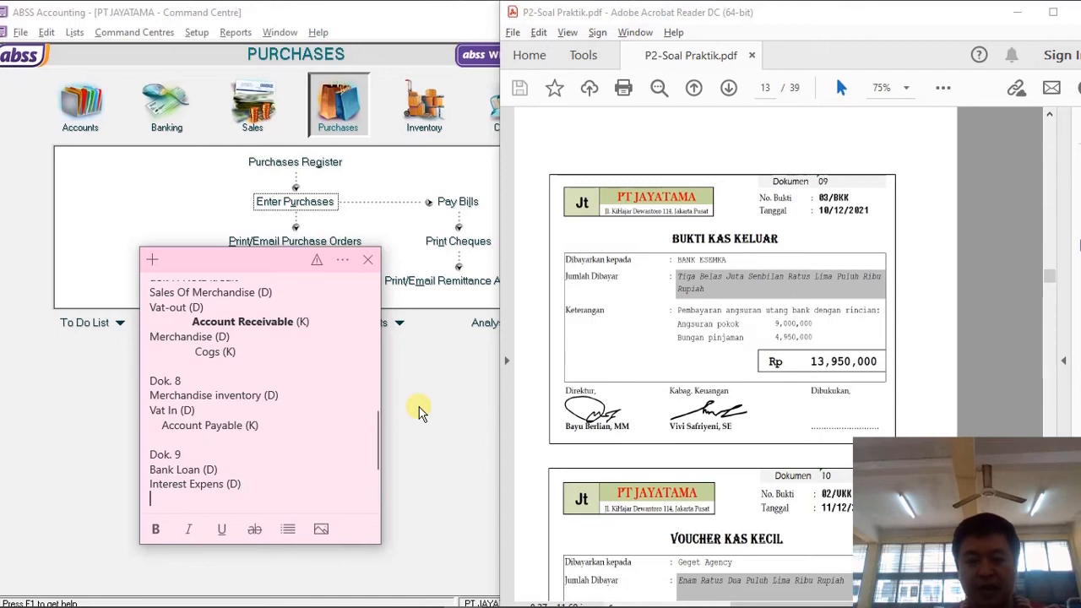
text( (D)         )
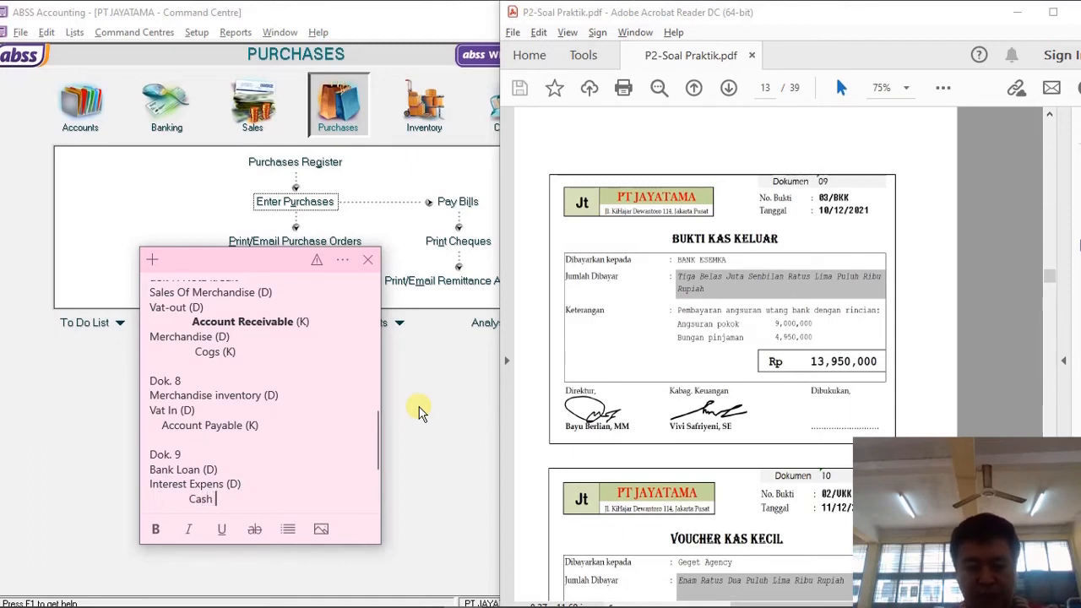
text(Cash In Bank (K))
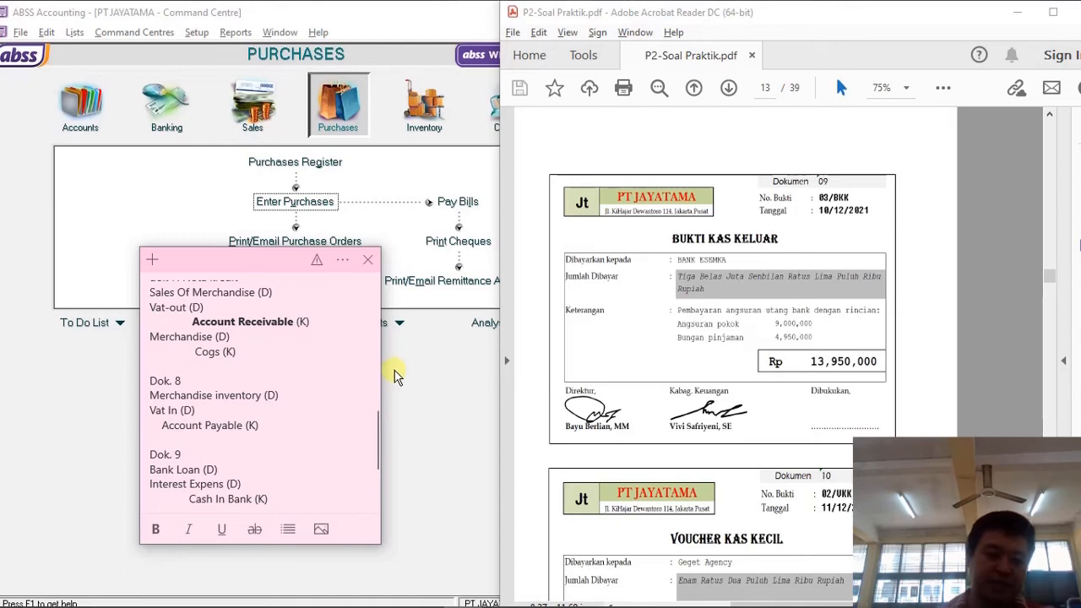
Switch to ABSS Accounting and open the Banking module's Spend Money form for the Dokumen 09 cash payment.
click(427, 409)
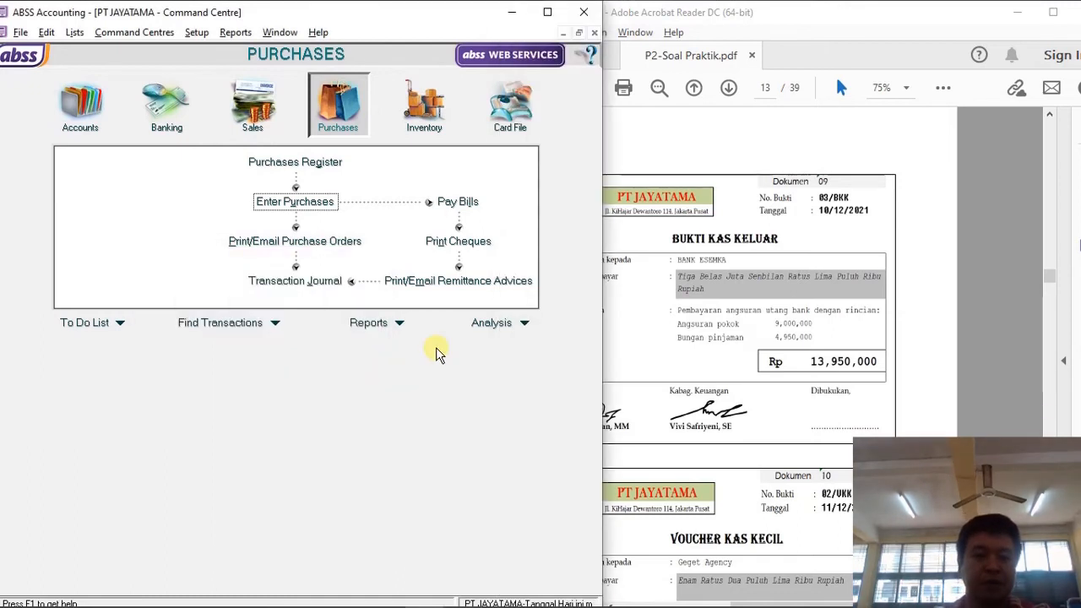
click(637, 321)
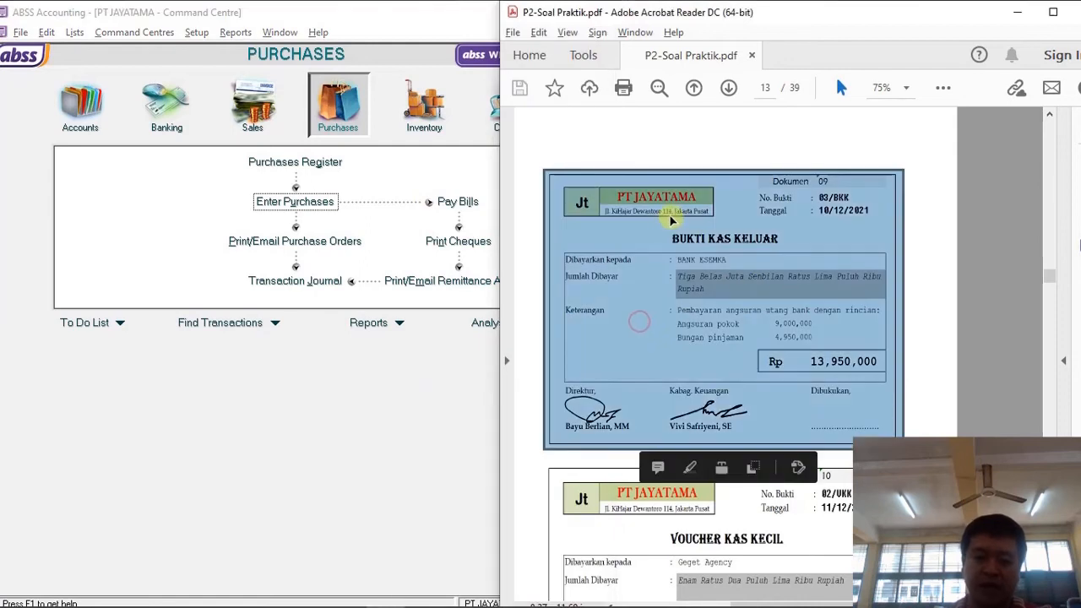
click(633, 143)
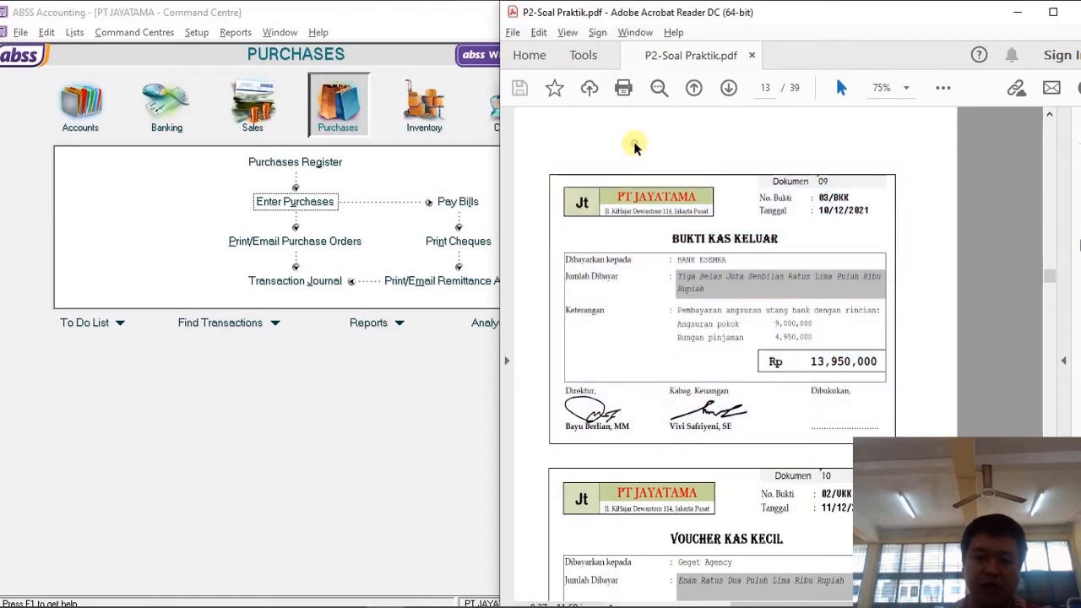
click(175, 377)
click(167, 128)
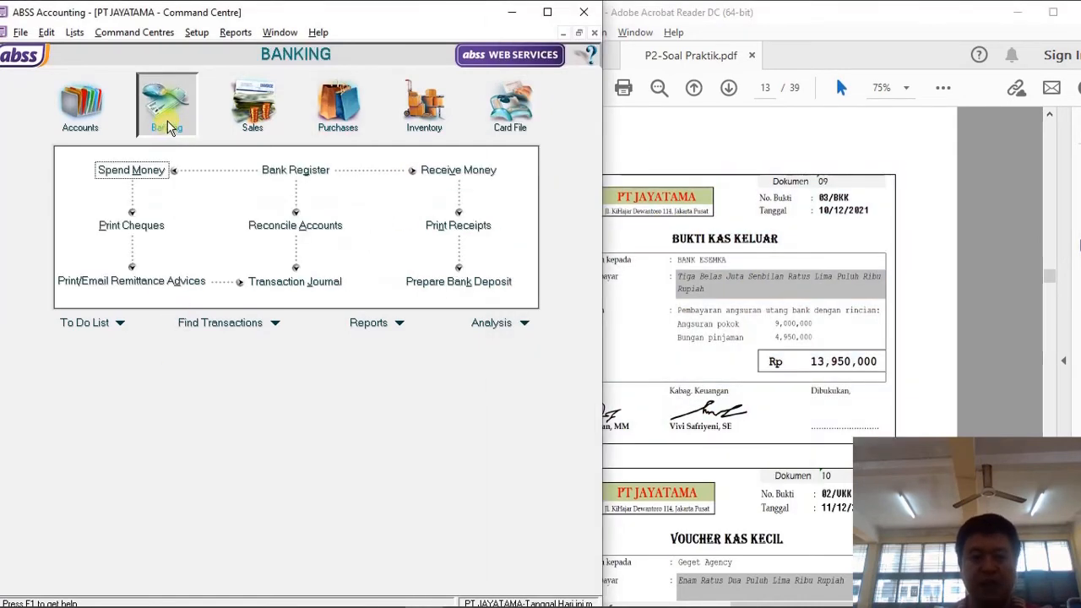
click(142, 172)
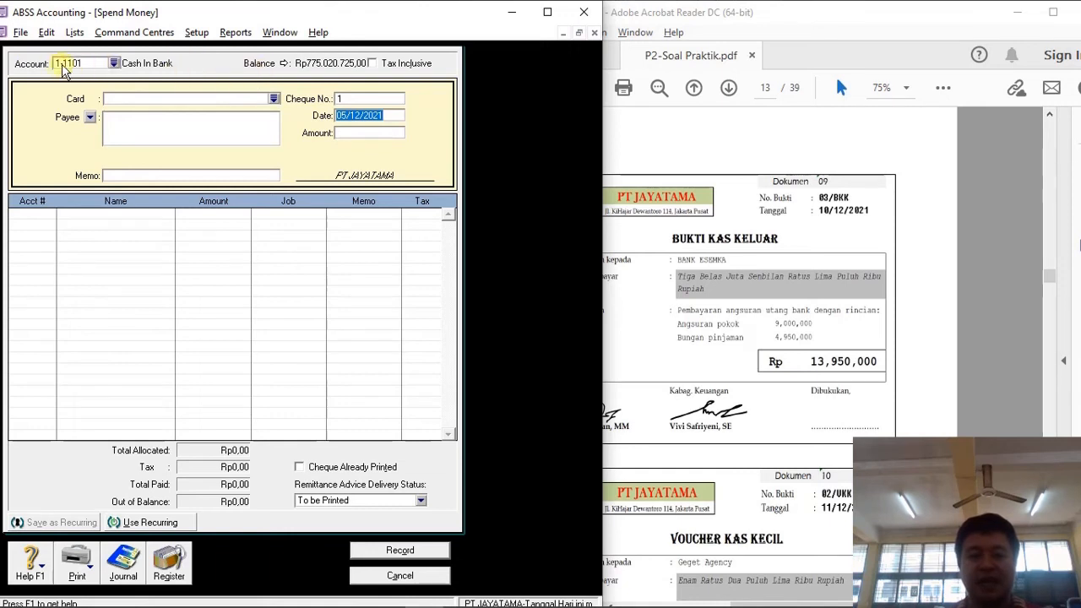
Set the payment's cheque number to 03/BKK and its date to 10/12/2021.
click(372, 99)
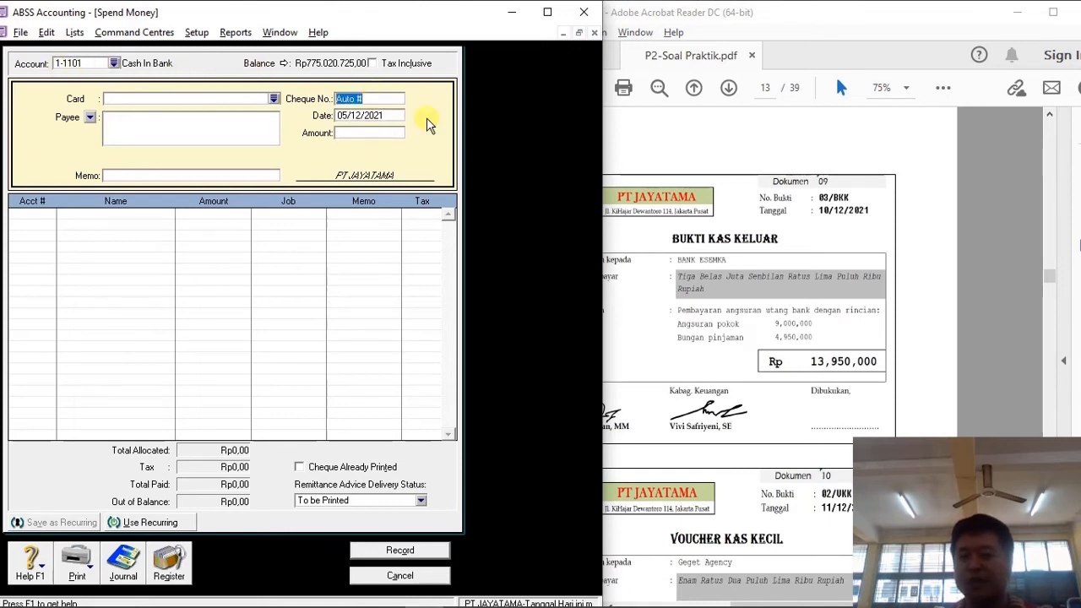
text(03/BKK)
key(Tab)
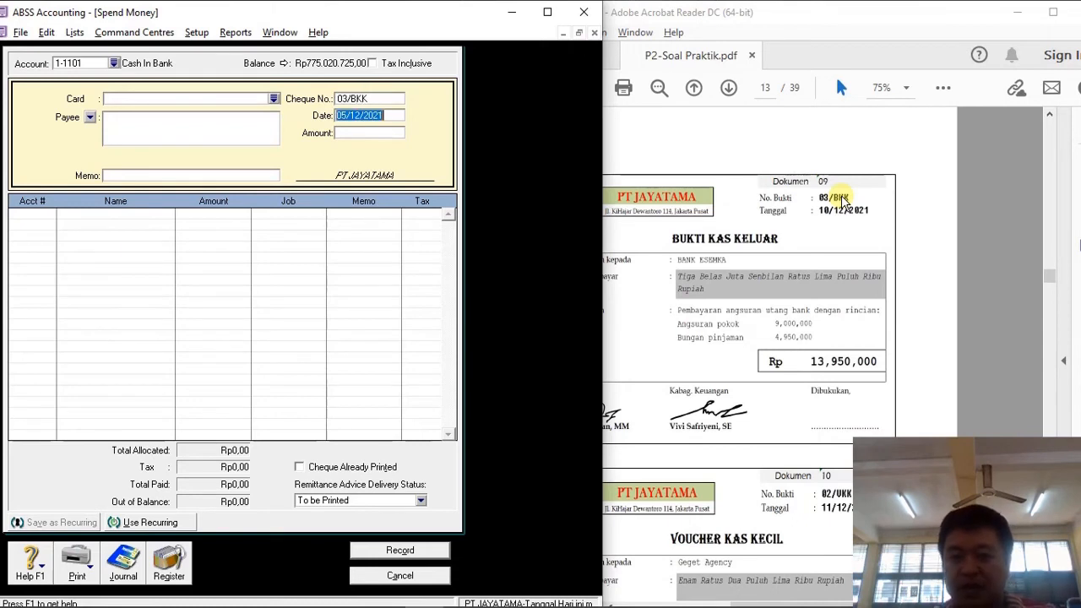
text(10)
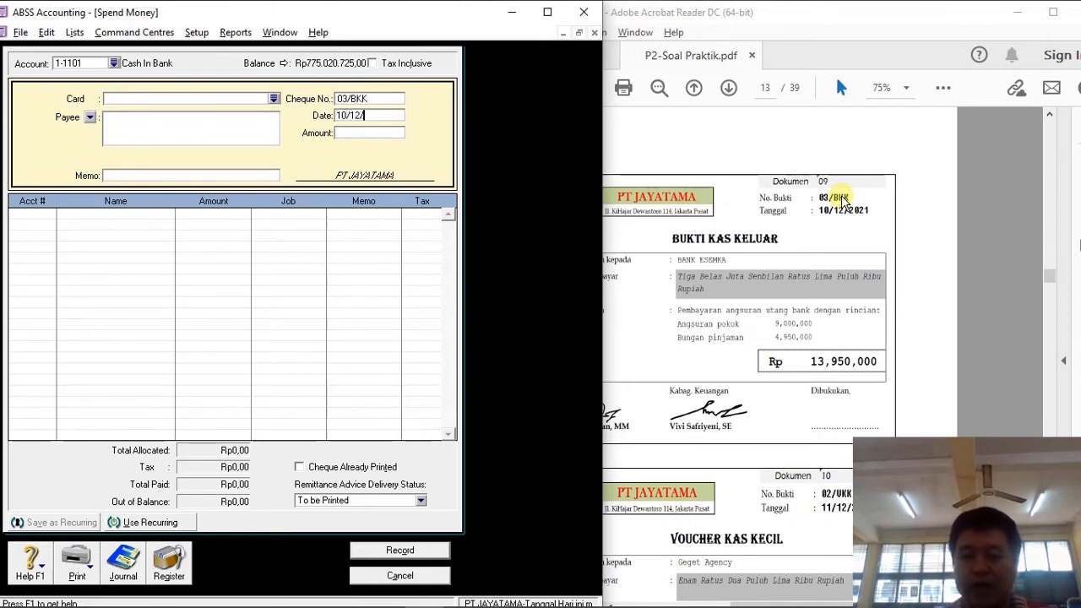
key(Tab)
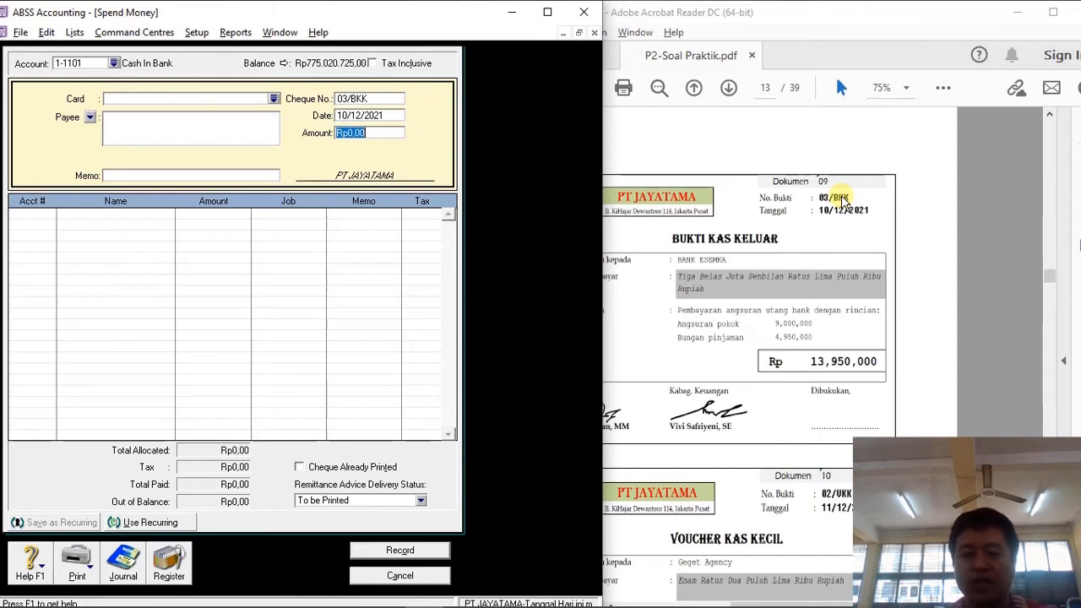
Set the payment amount to 13,950,000 and the memo to "Pembayaran Angsuran utang Bank".
text(1)
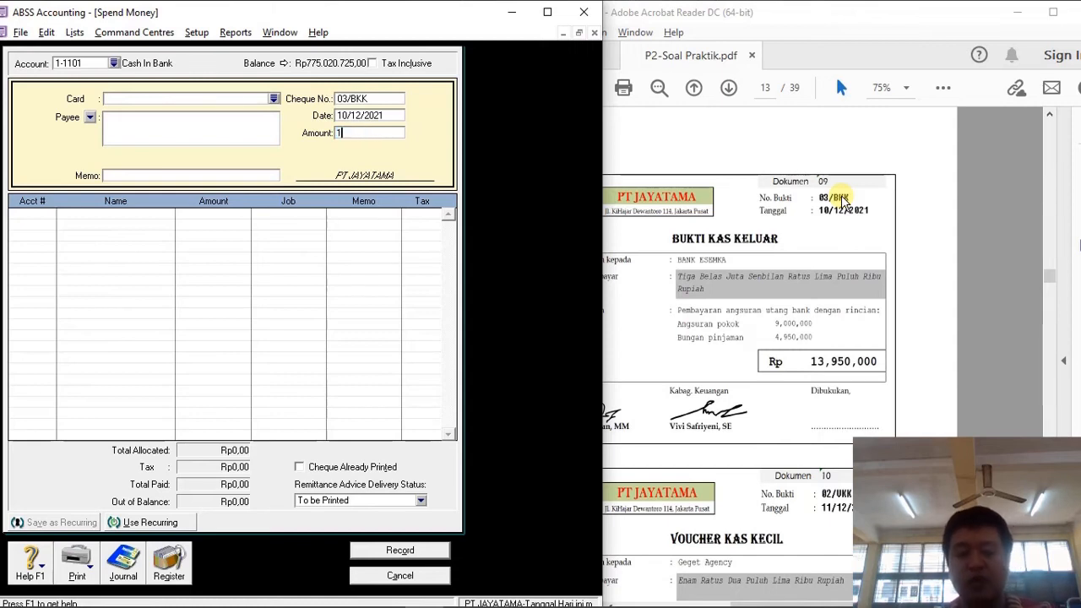
text(3950000)
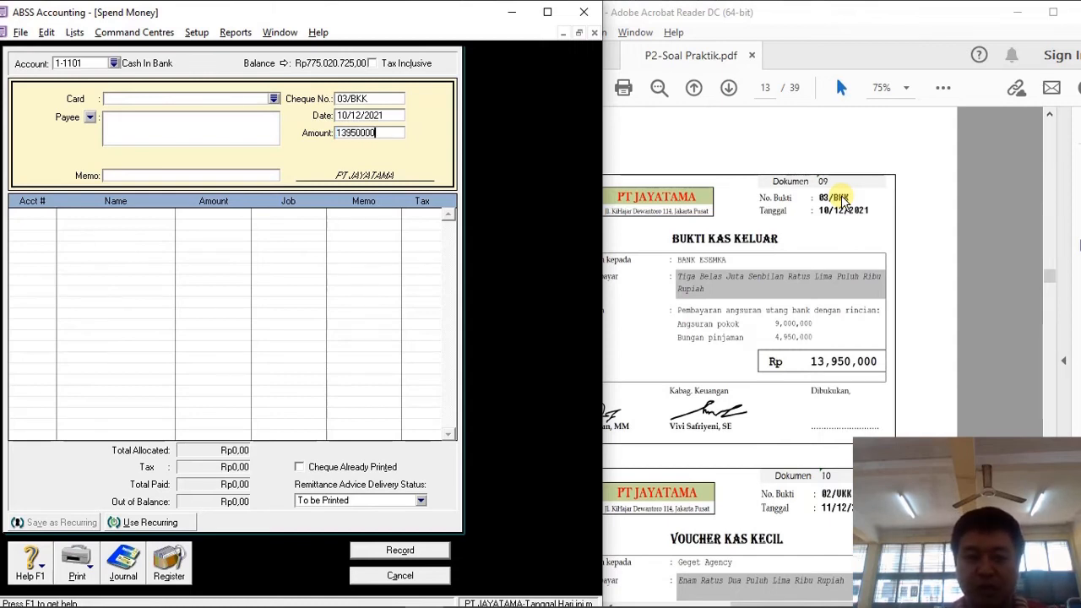
key(Tab)
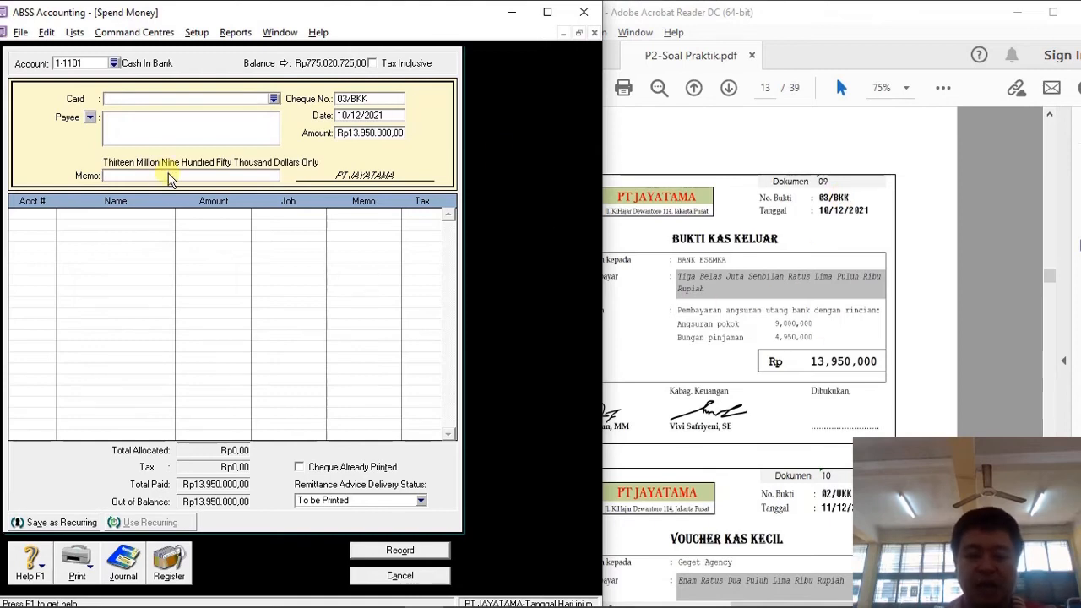
text(Pembayaran Angsuran utang Bank)
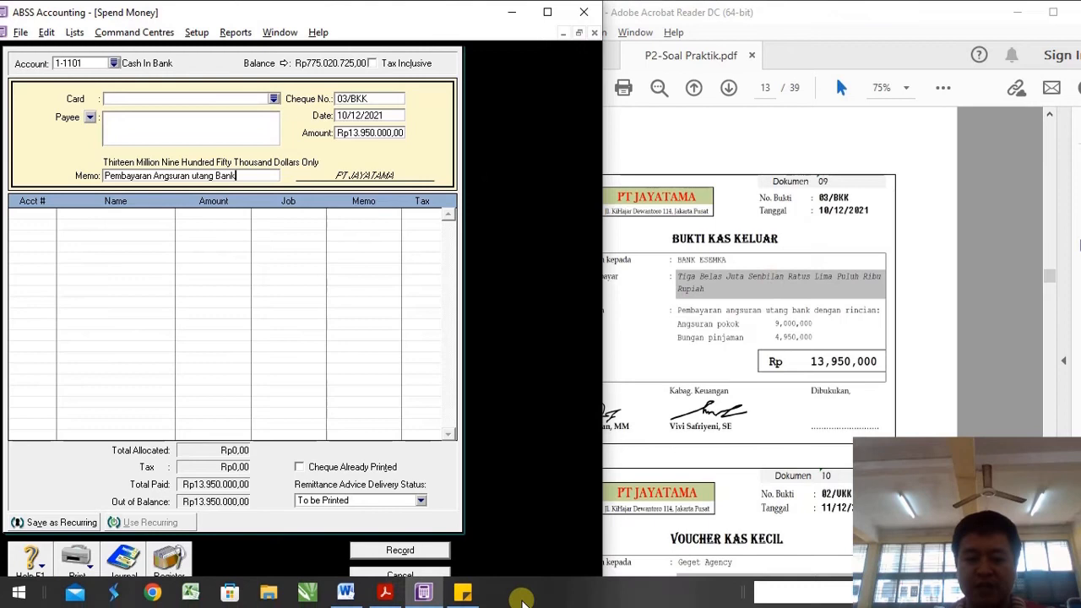
Check the Dok. 9 accounts in the sticky note and allocate the first payment line to account 2-2101 Bank Loans.
click(464, 592)
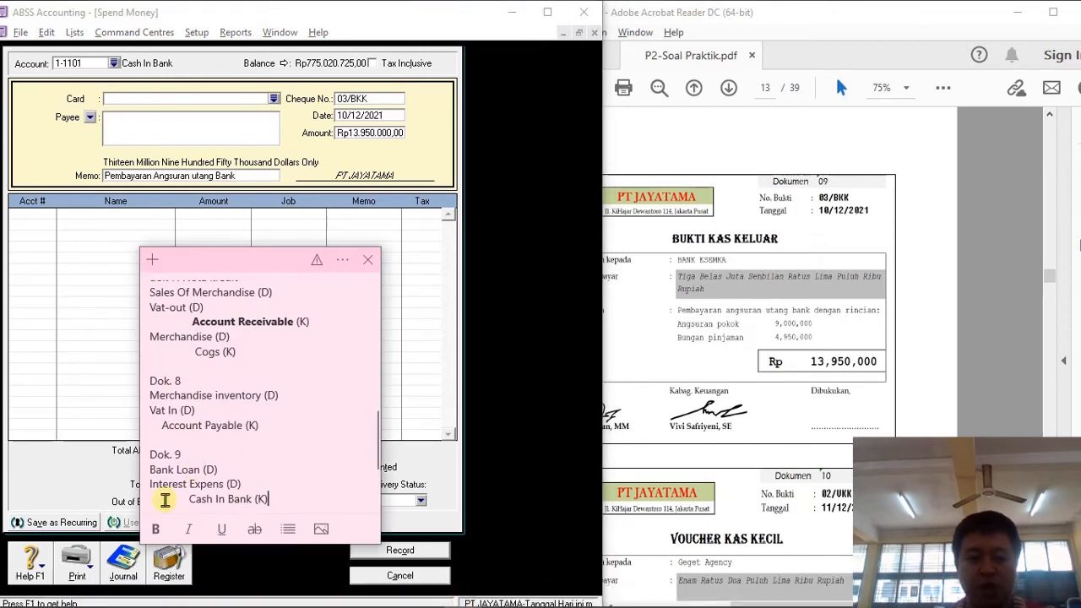
click(552, 527)
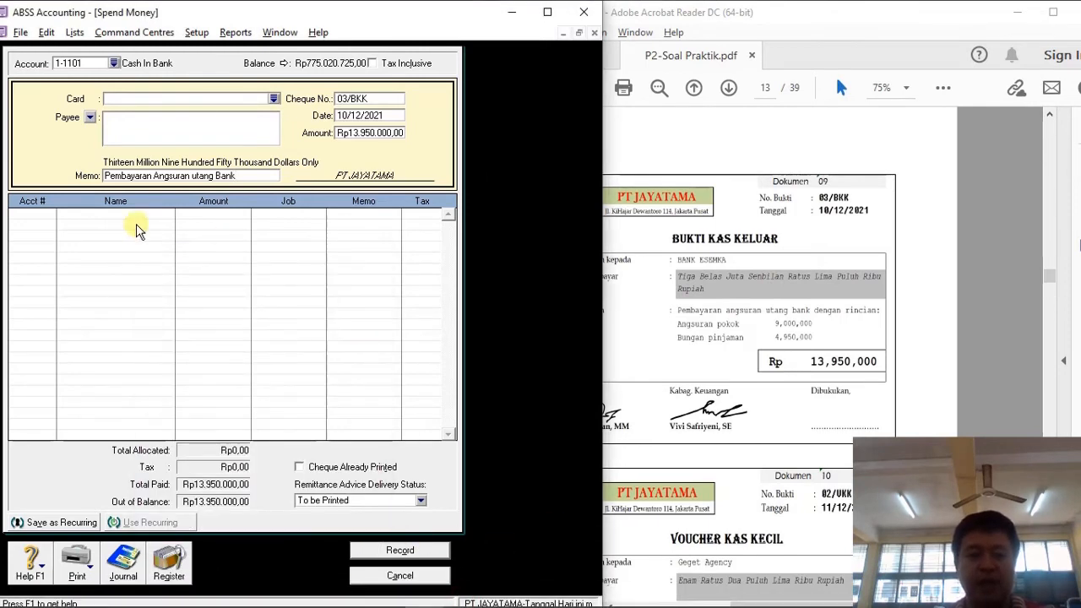
click(51, 217)
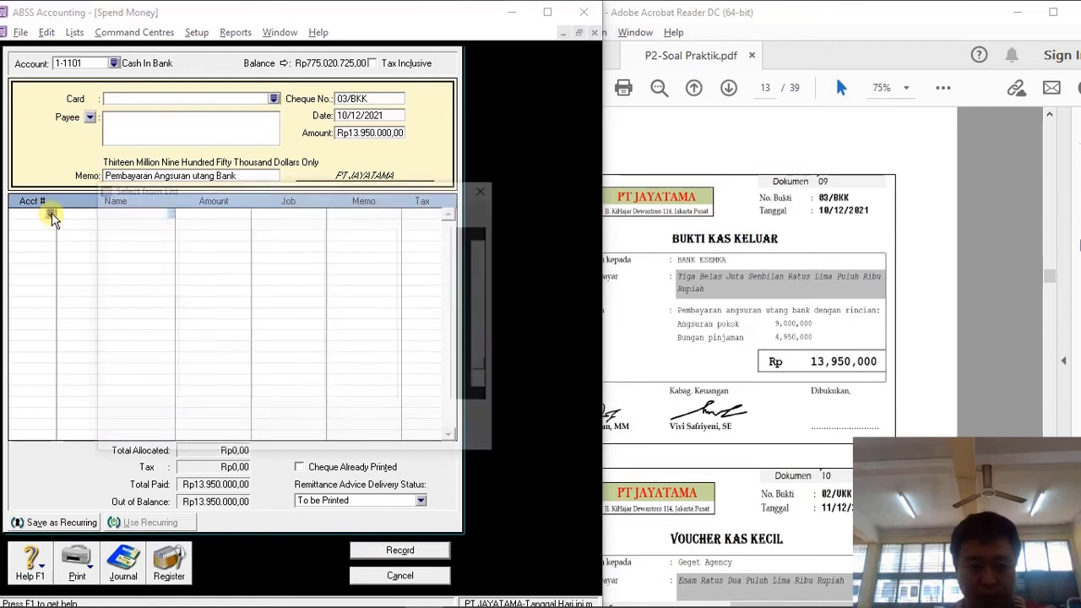
text(6)
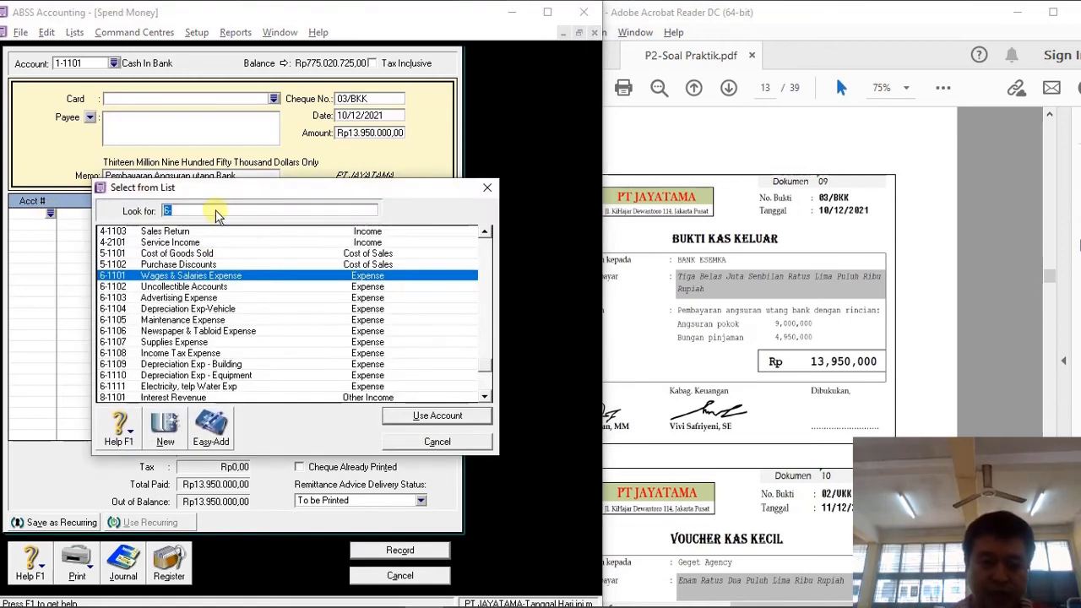
text(2)
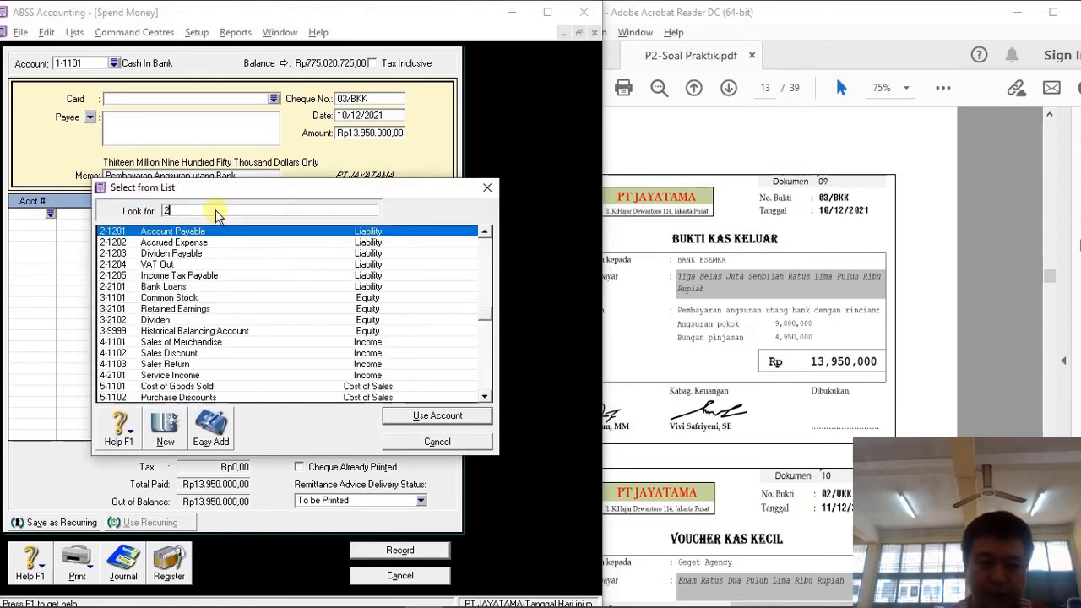
double_click(169, 287)
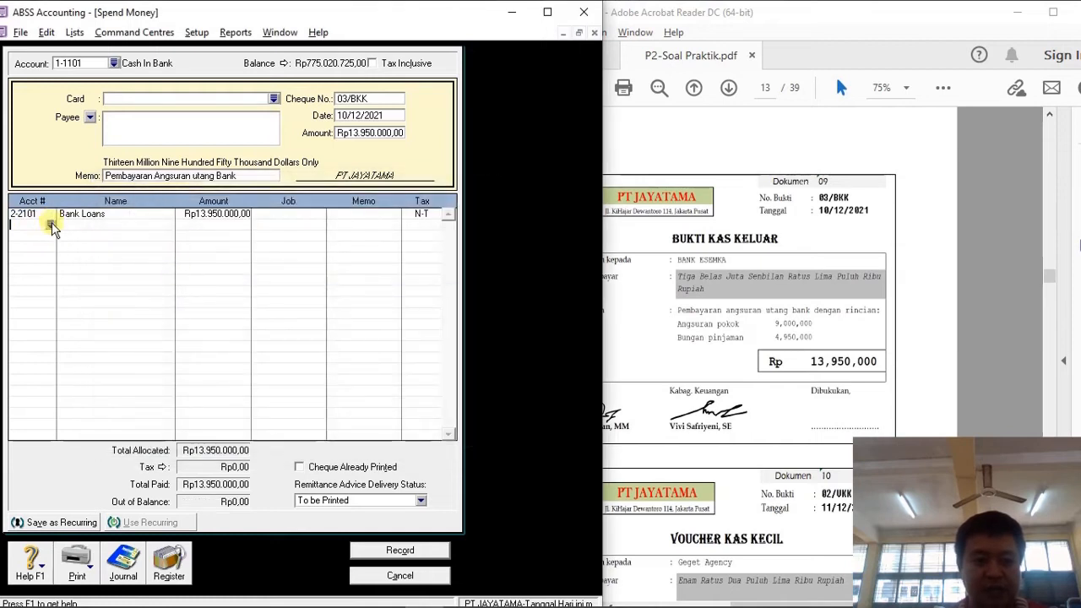
Choose account 9-1101 Interest Expense for the second payment line.
text(6)
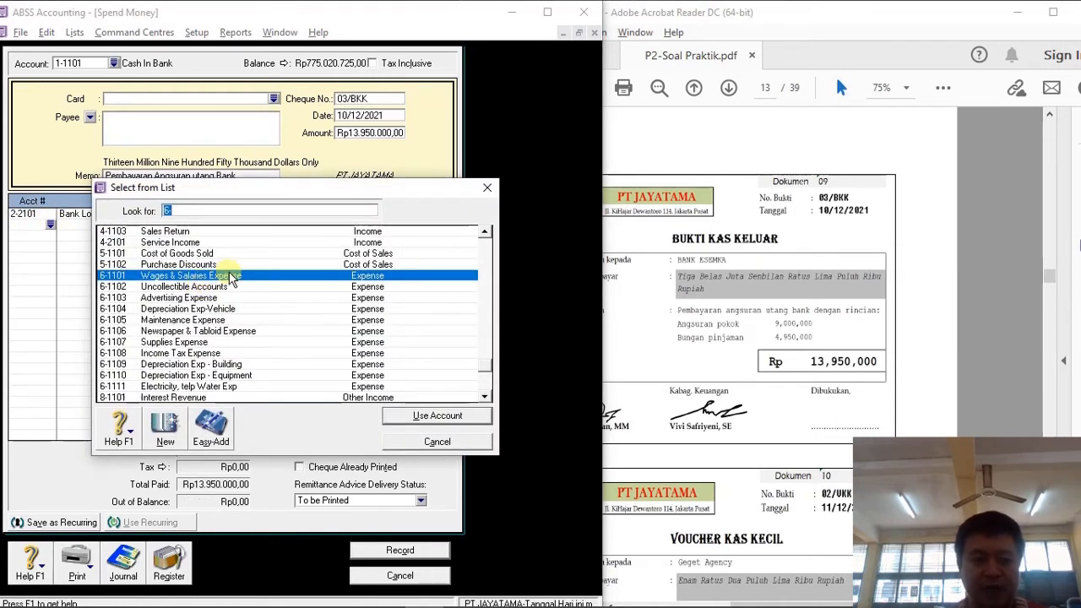
scroll(241, 278, down, 2)
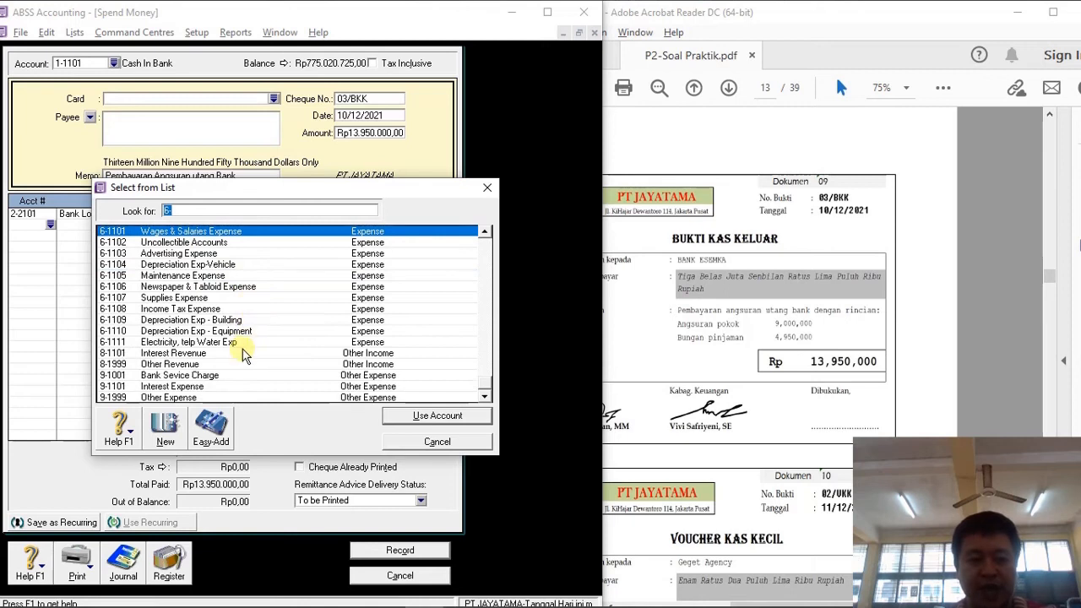
click(178, 388)
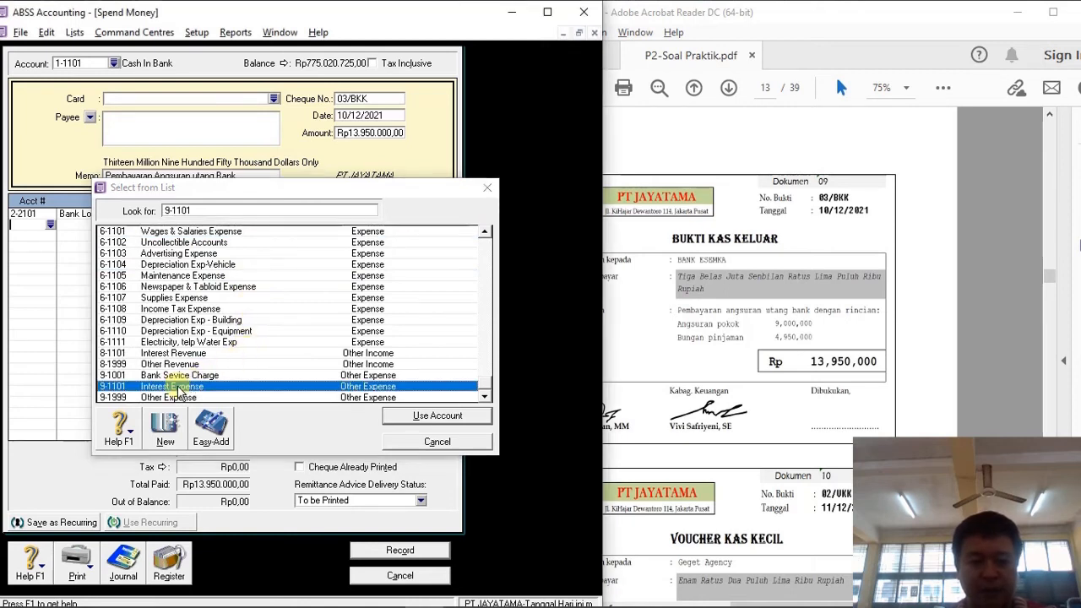
Split the payment into 9,000,000 for Bank Loans and 4,950,000 for 9-1101 Interest Expense.
double_click(177, 388)
click(222, 214)
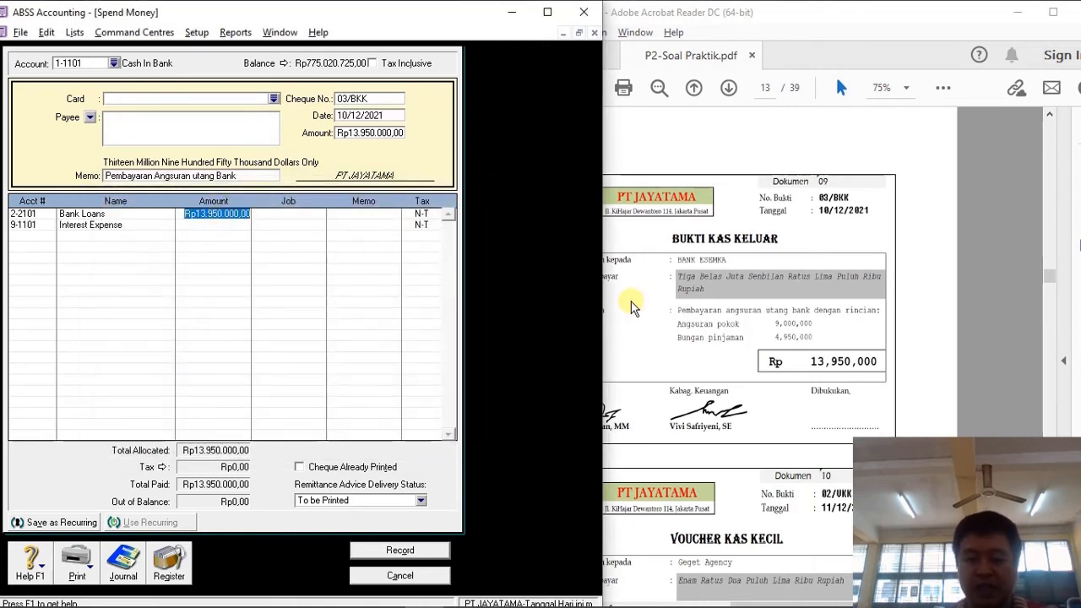
text(9000000)
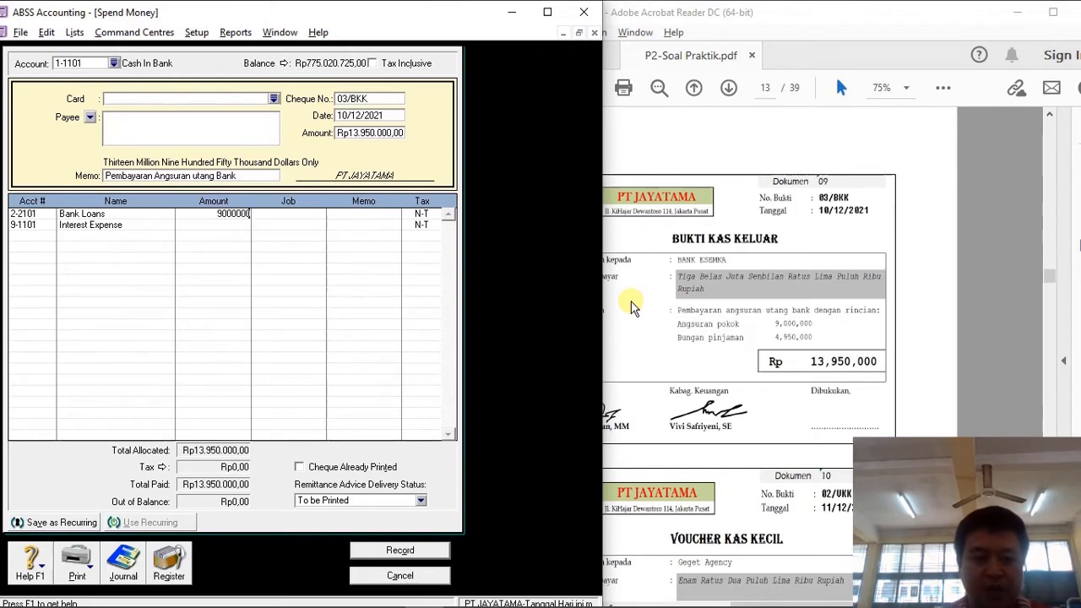
key(Return)
key(Tab)
key(Tab)
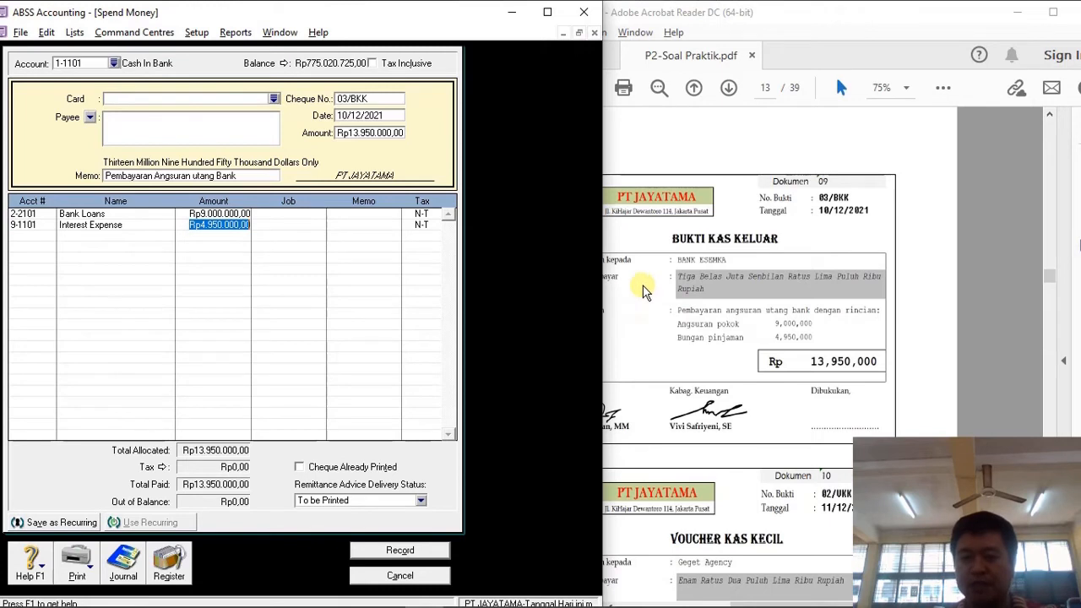
key(Tab)
Review the recap of the bank loan instalment payment, then record it and leave the Spend Money form.
key(ctrl+r)
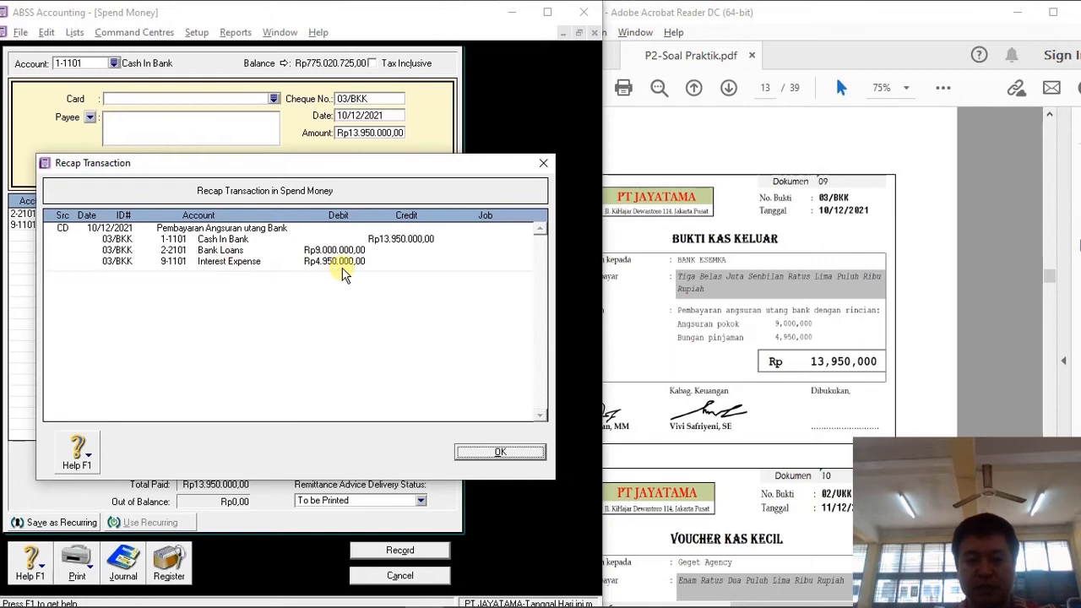
click(494, 452)
click(404, 550)
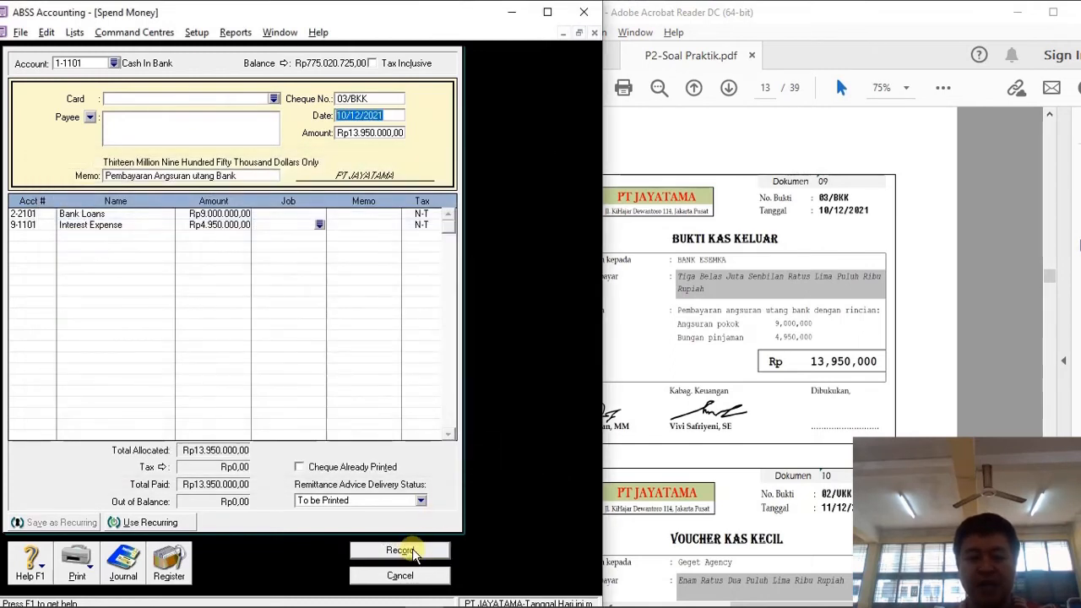
click(402, 573)
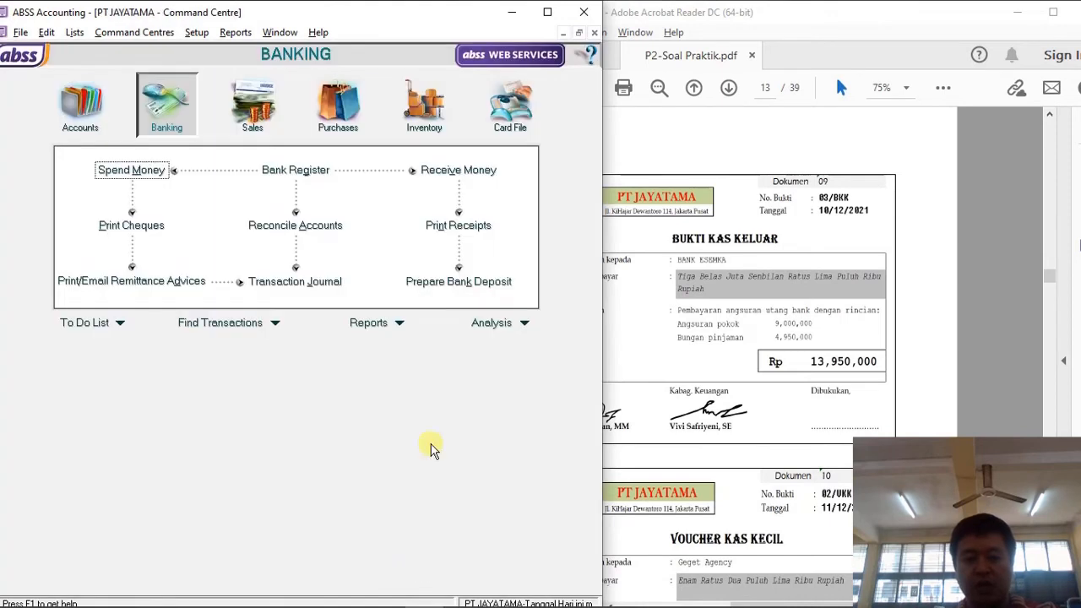
Read document 10 in the PDF and add a "Dok 10" entry to the sticky note: Advertsing Exp (D), Petty cash (K).
scroll(722, 378, down, 3)
click(794, 353)
scroll(794, 350, down, 3)
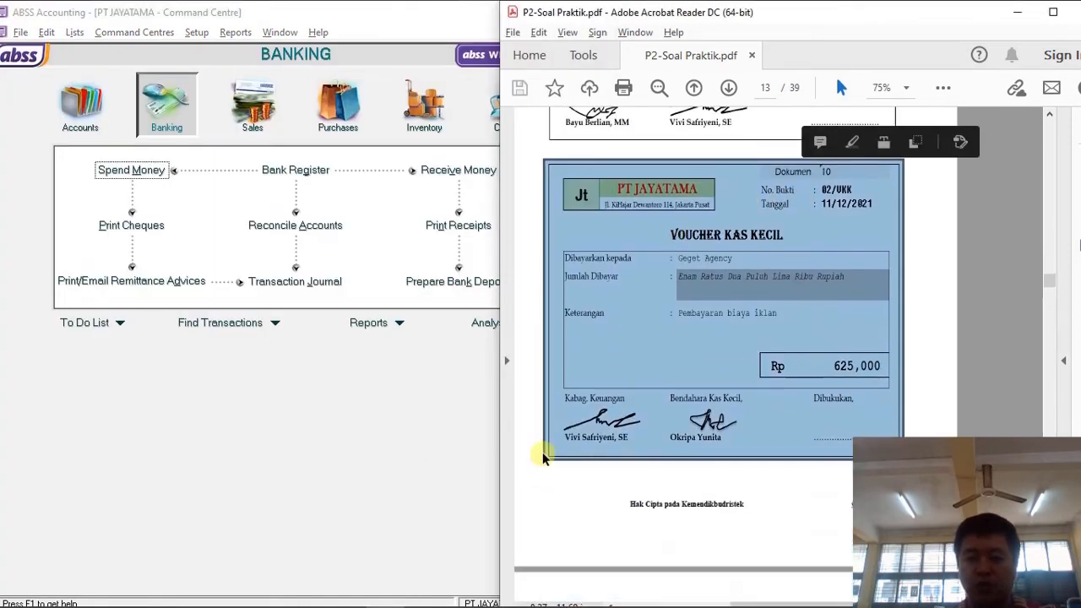
click(951, 300)
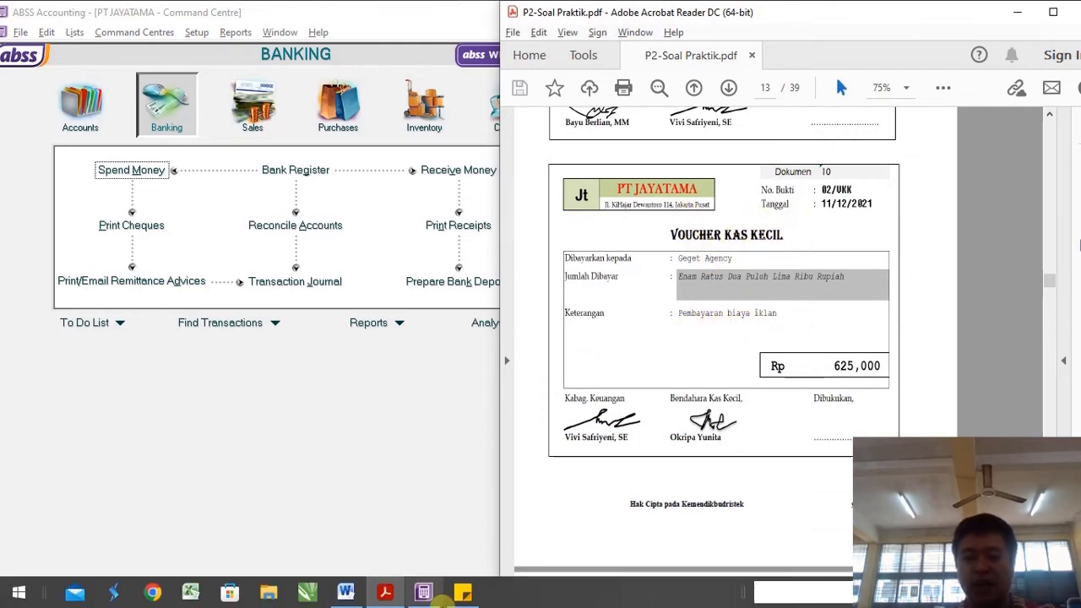
click(460, 595)
scroll(289, 449, down, 2)
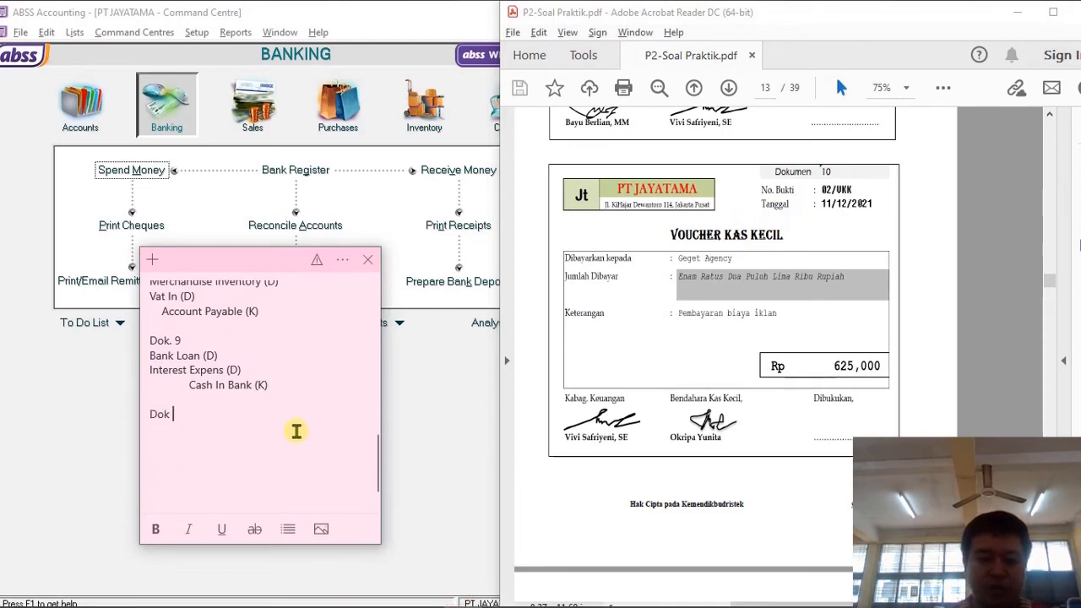
key(Return)
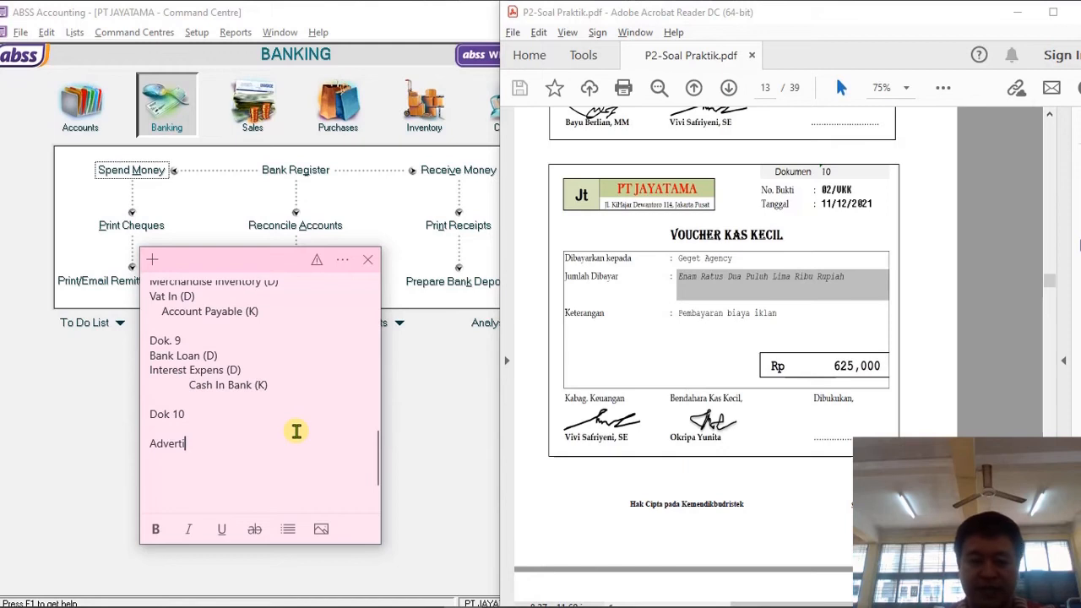
text(sing Exp (D)
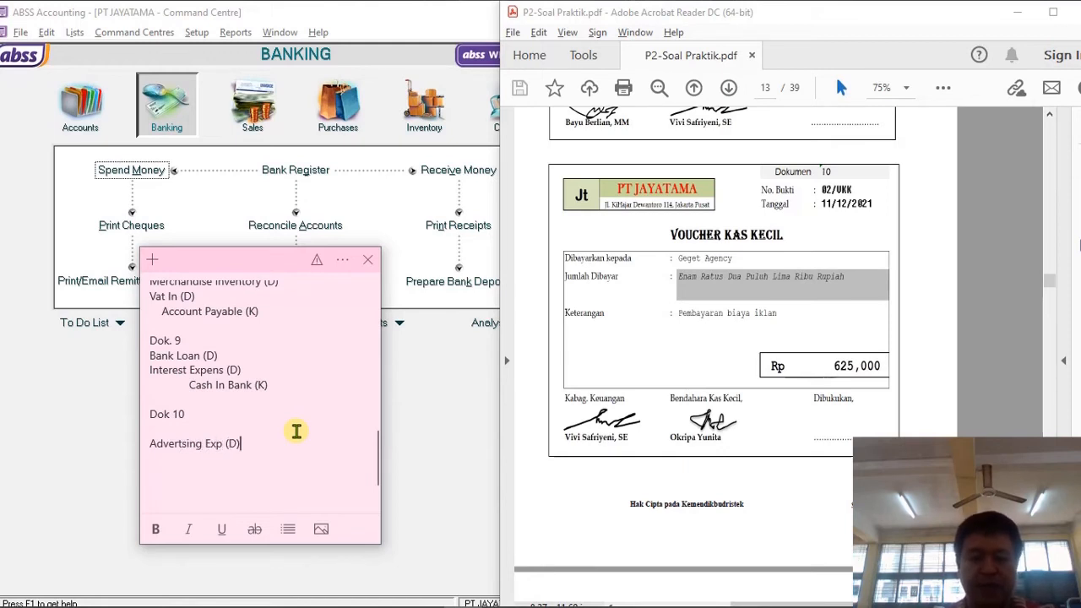
text(Pettu)
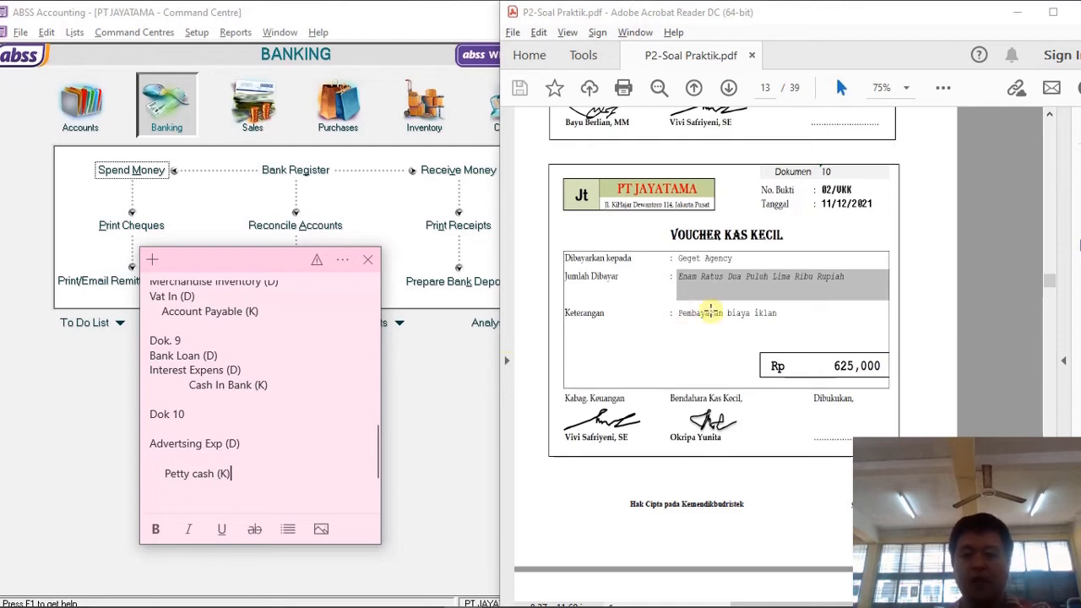
Switch to ABSS Accounting and start a new Spend Money payment from account 1-1102 Petty Cash.
click(401, 382)
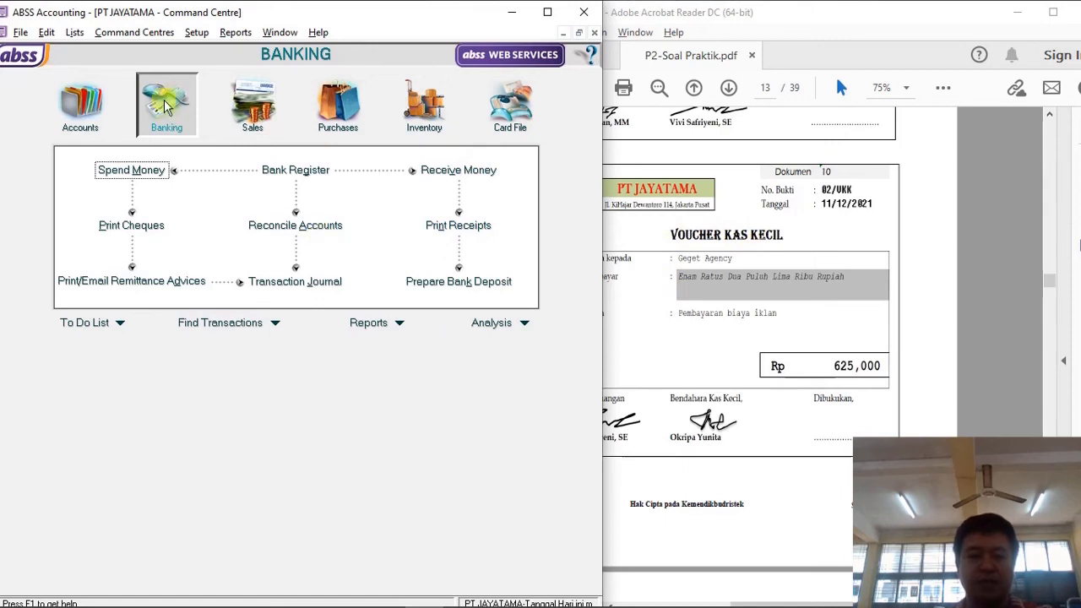
click(155, 169)
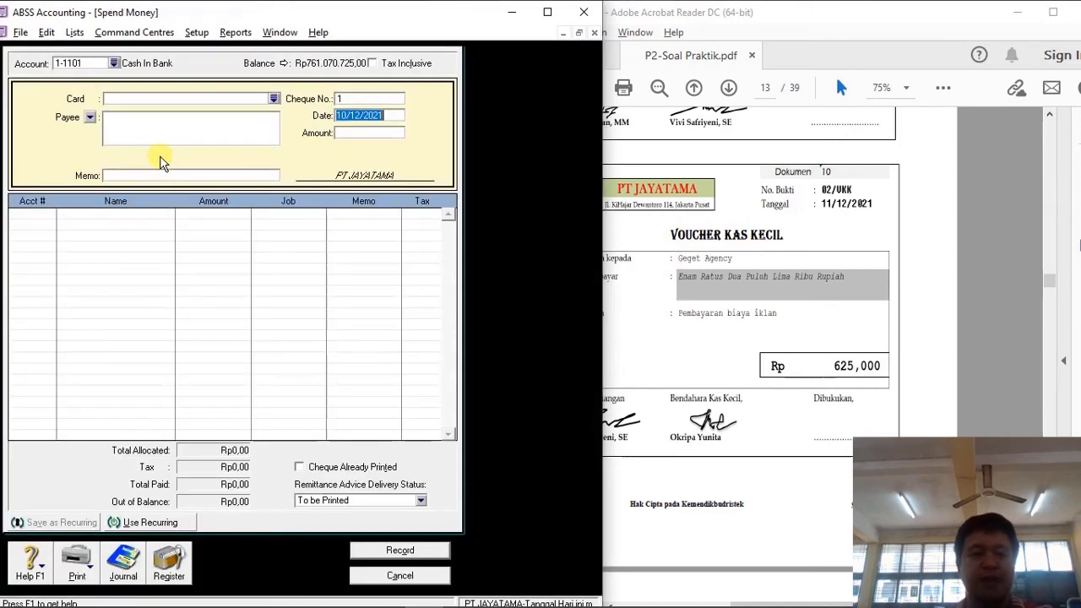
click(114, 63)
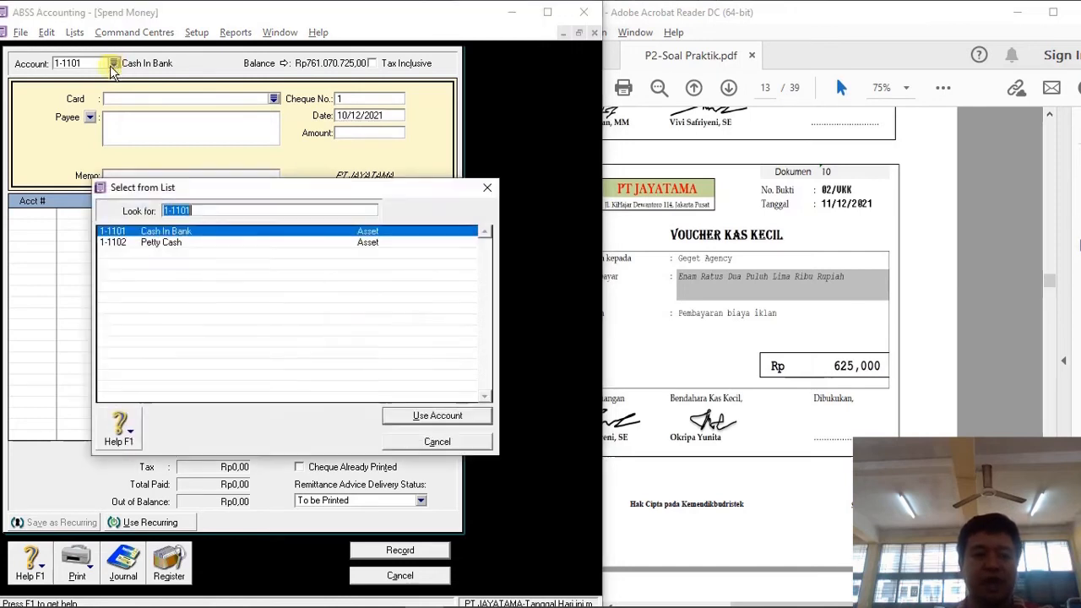
double_click(149, 245)
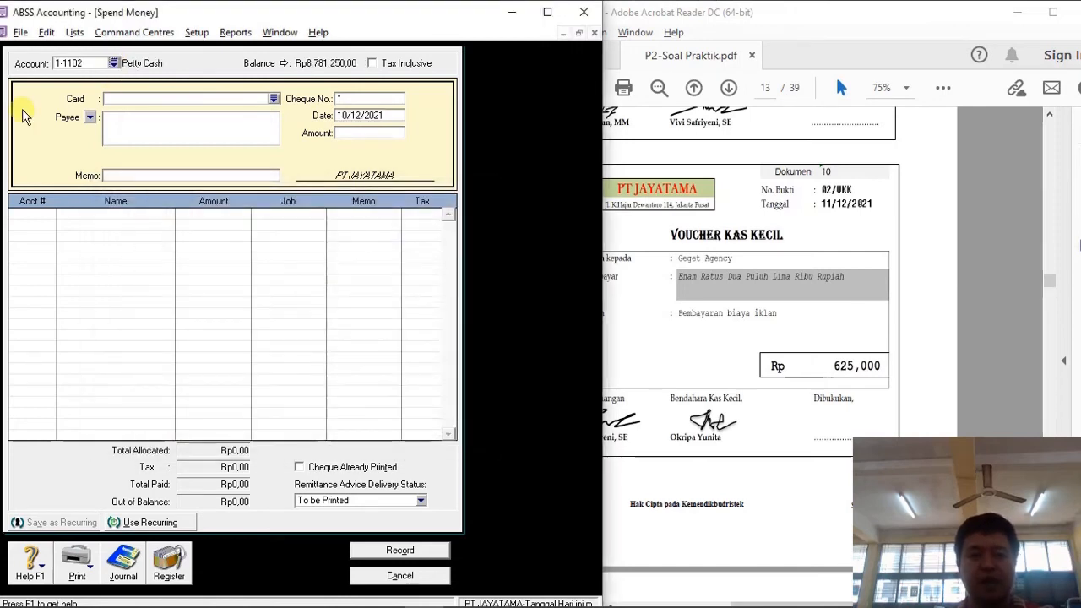
Set the petty cash payment's cheque number to 02/VKK and its date to 11/12/2021.
click(380, 102)
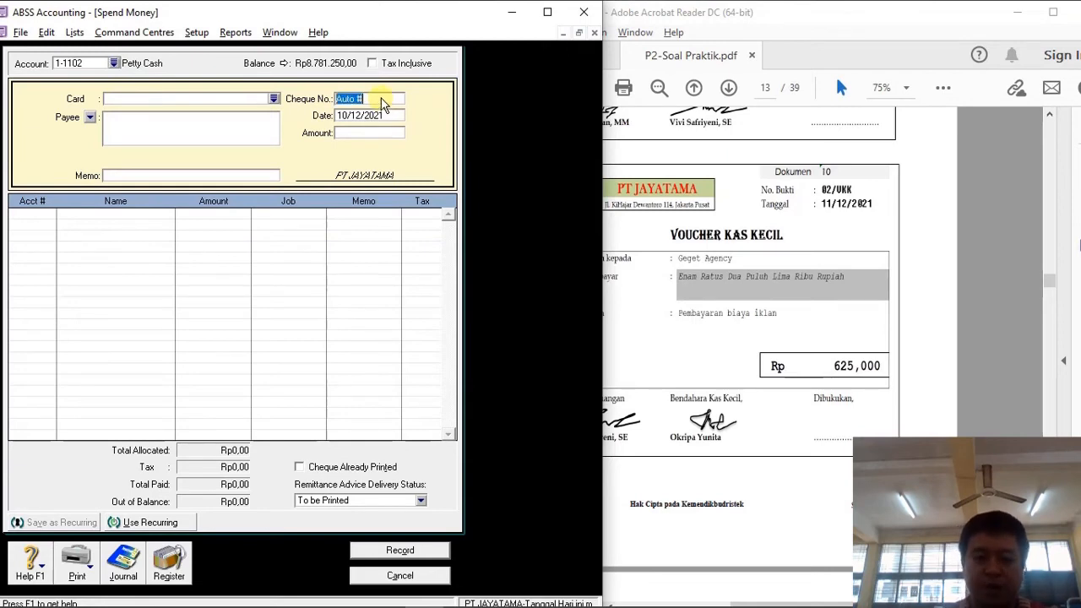
drag(603, 245, 523, 248)
text(02/VKK)
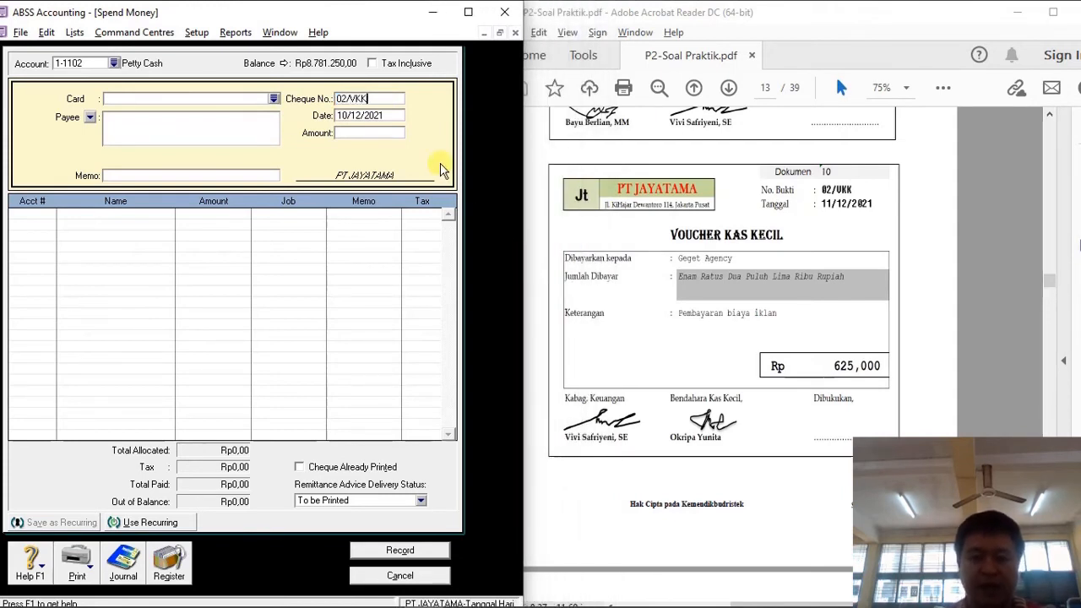
key(Tab)
text(11)
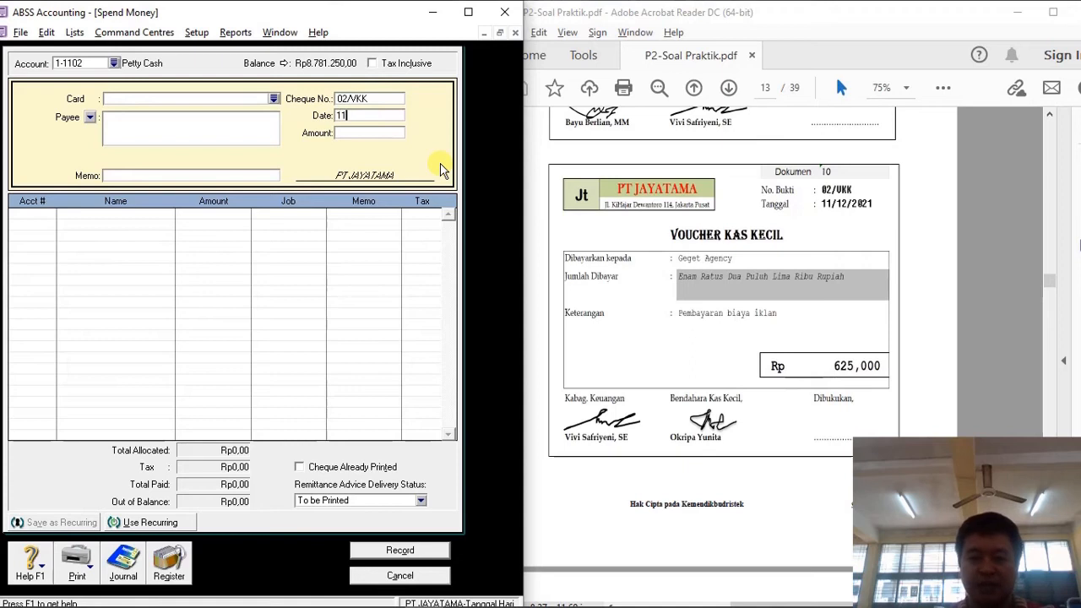
key(Tab)
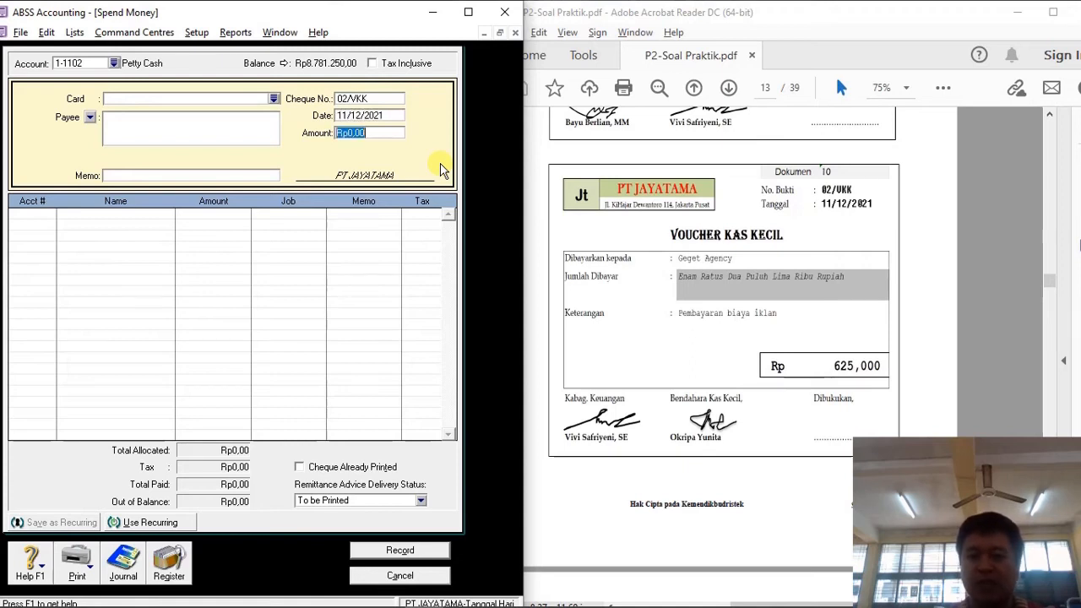
Set the petty cash payment amount to 625,000 and the memo to "Membayar iklan".
text(625.000)
key(Tab)
click(135, 175)
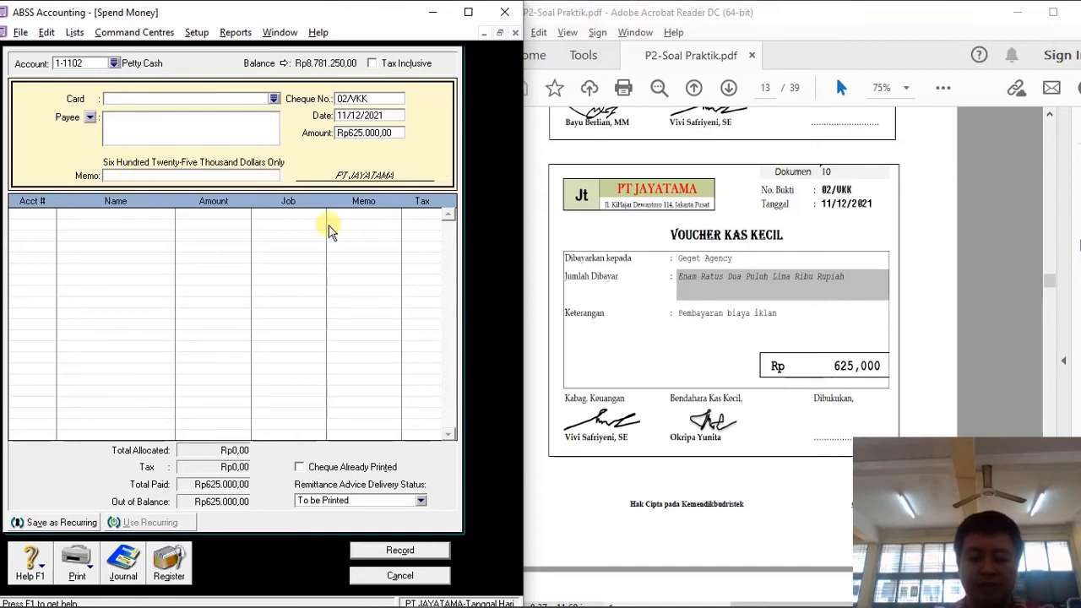
text(Membayar iklan)
Allocate the full petty cash payment to account 6-1103 Advertising Expense.
click(44, 213)
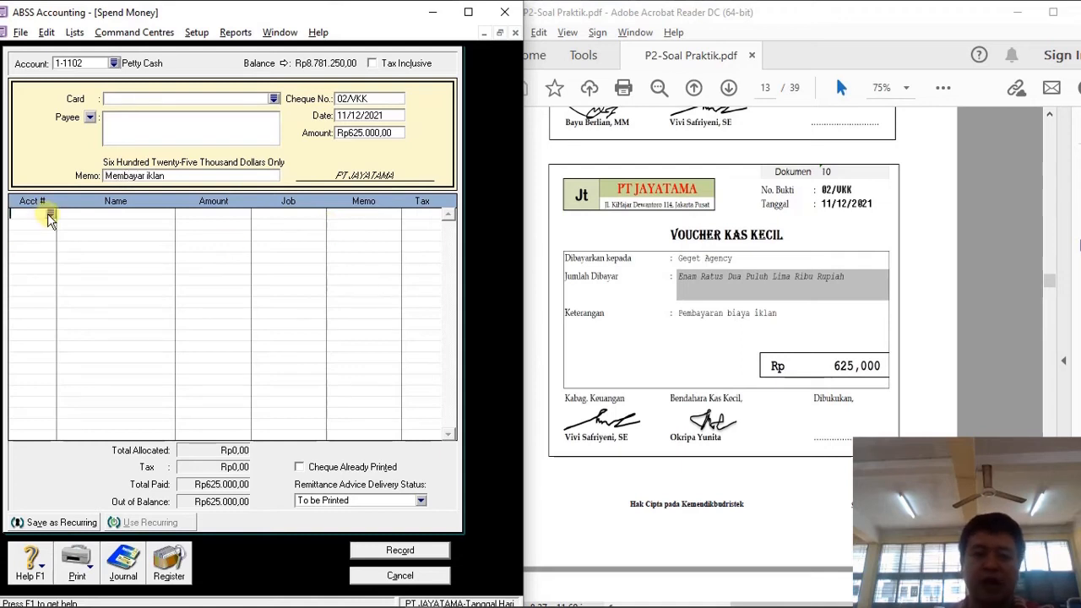
text(6)
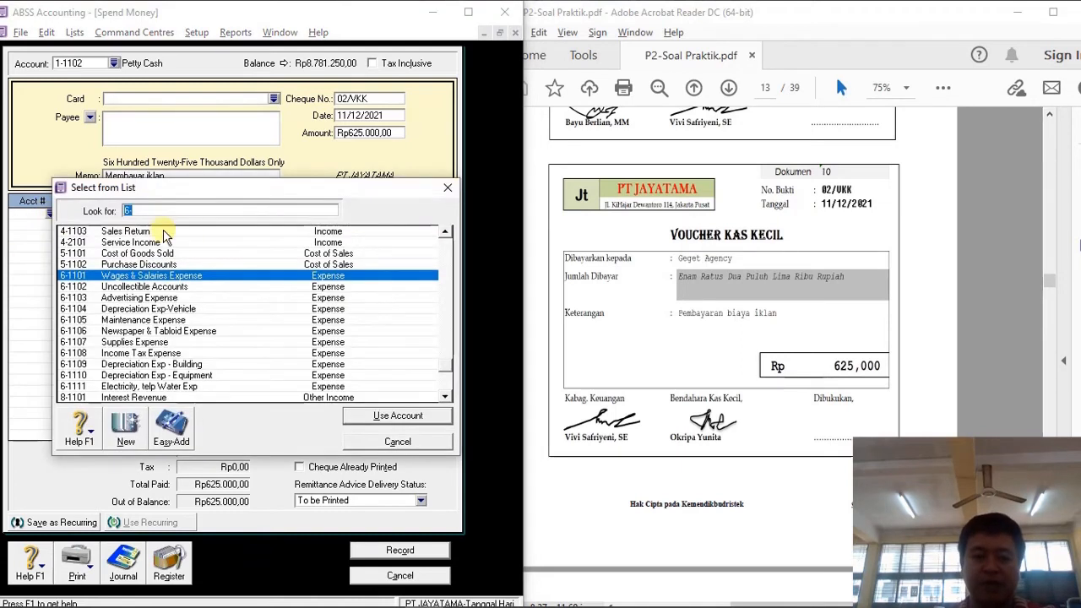
double_click(172, 297)
key(Tab)
Review the recap of the advertising payment and record the transaction.
key(ctrl+r)
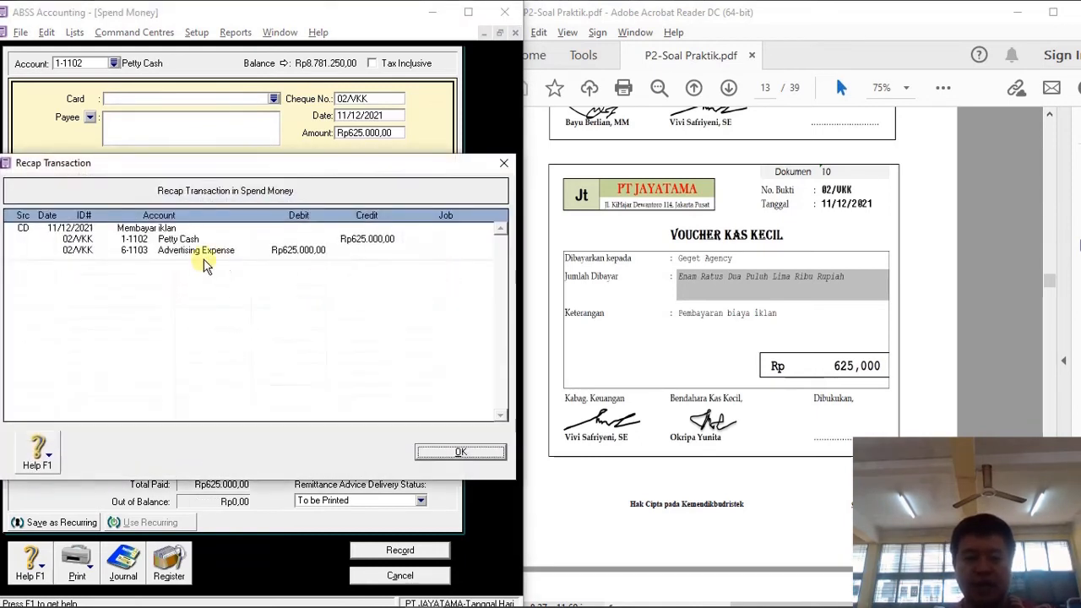
click(448, 454)
click(398, 550)
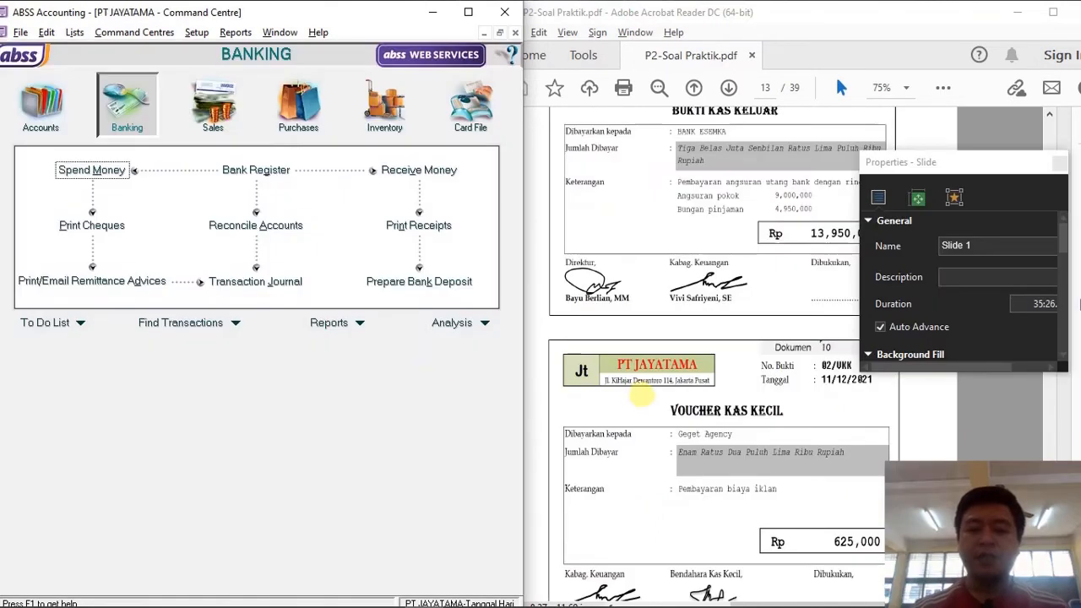
Read document 11 in the PDF and add a "Dok 11" entry to the sticky note: Cash In Bank (D), Account receivable (K).
scroll(642, 394, down, 10)
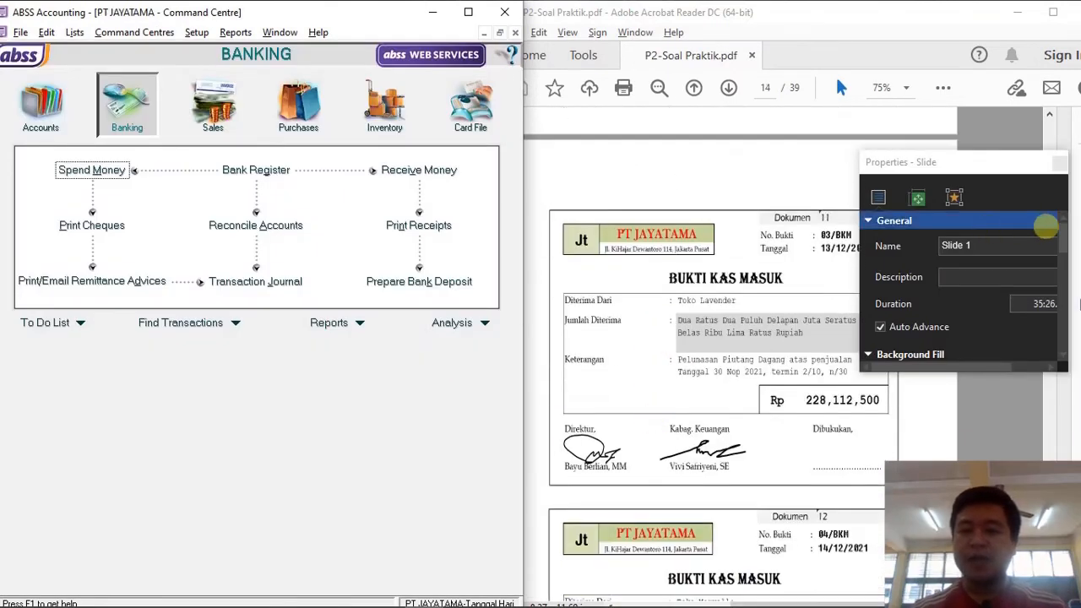
double_click(948, 158)
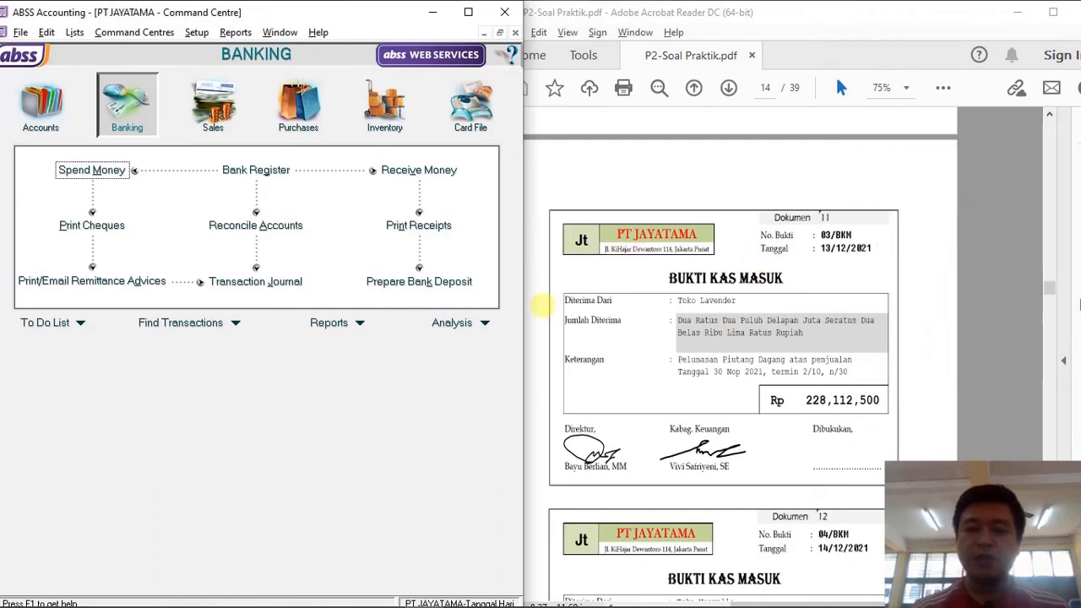
click(543, 305)
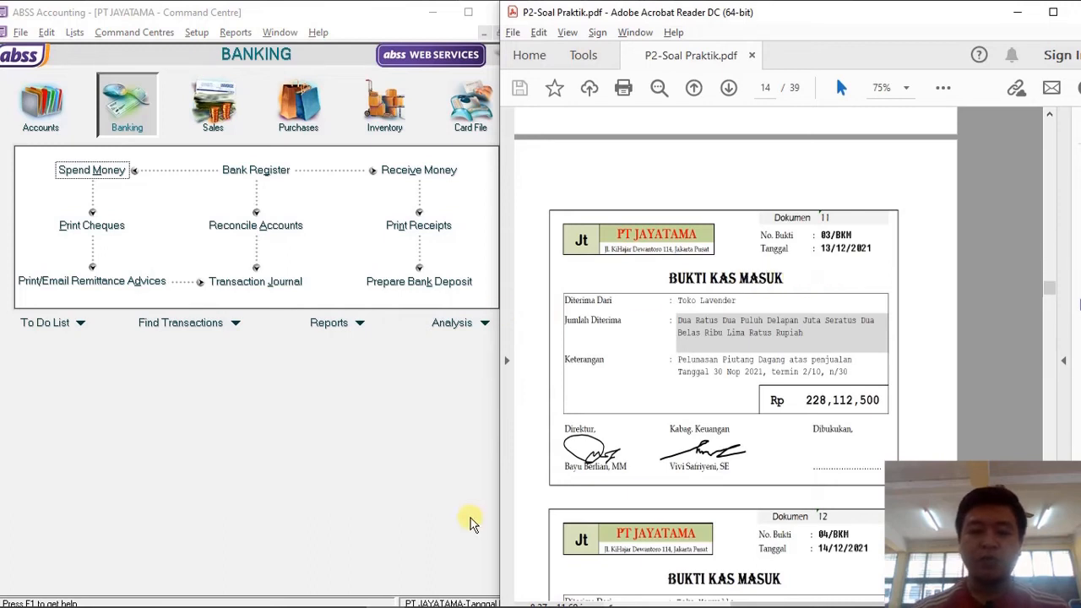
click(462, 591)
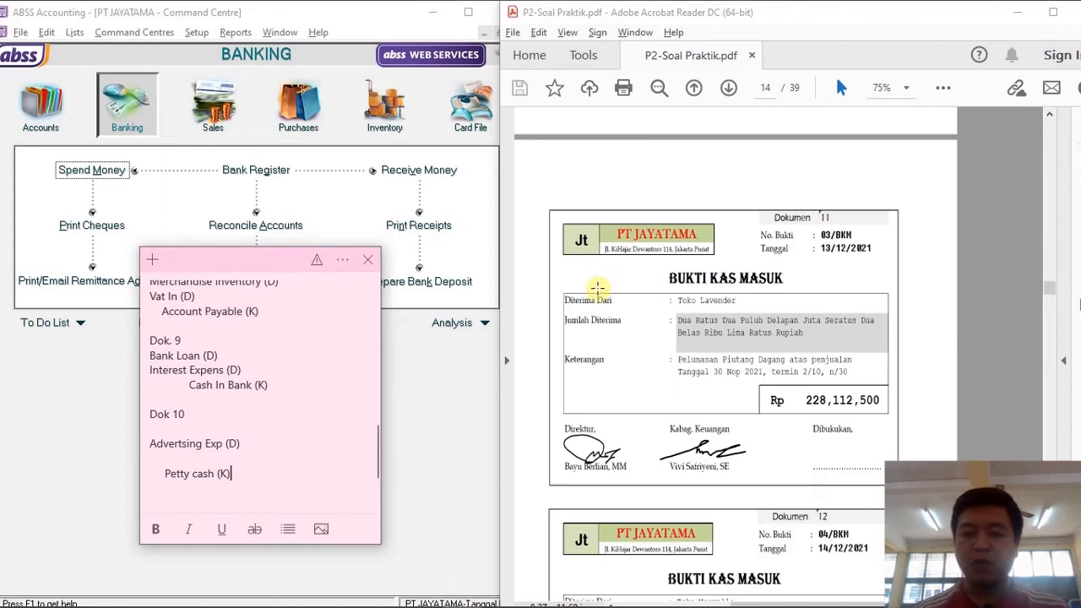
key(Return)
key(Return)
text(Dok 11)
key(Return)
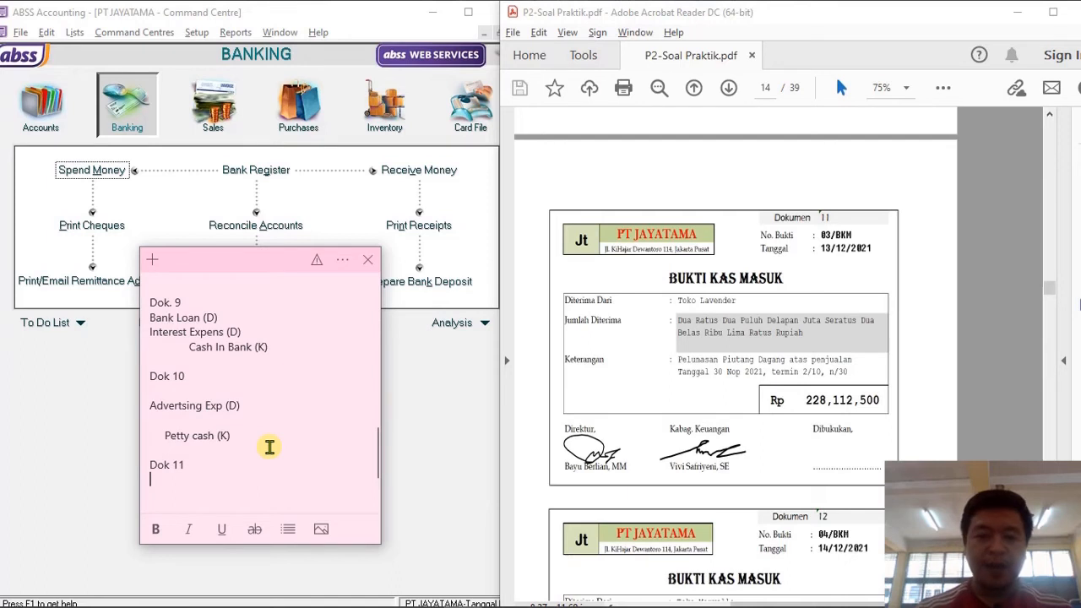
text(Ca)
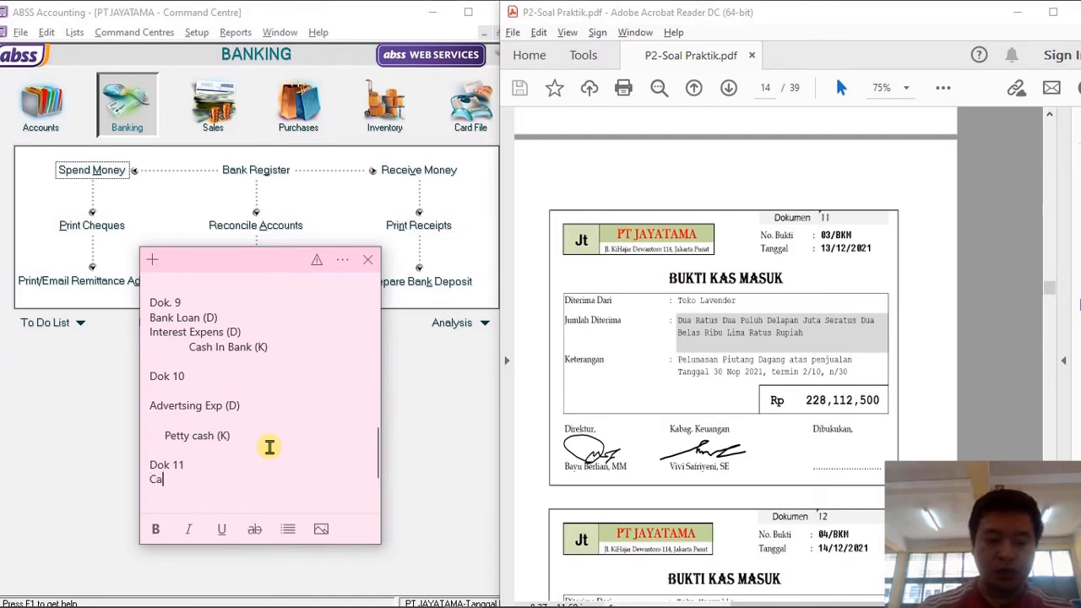
text(sh In Bank (D)   )
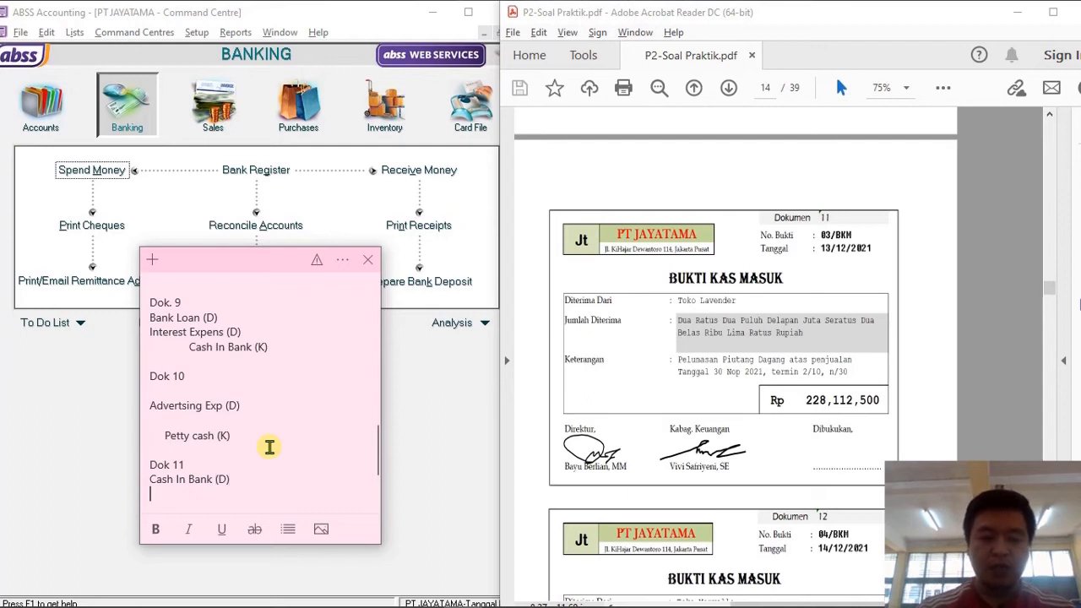
text(Account receivable (K)
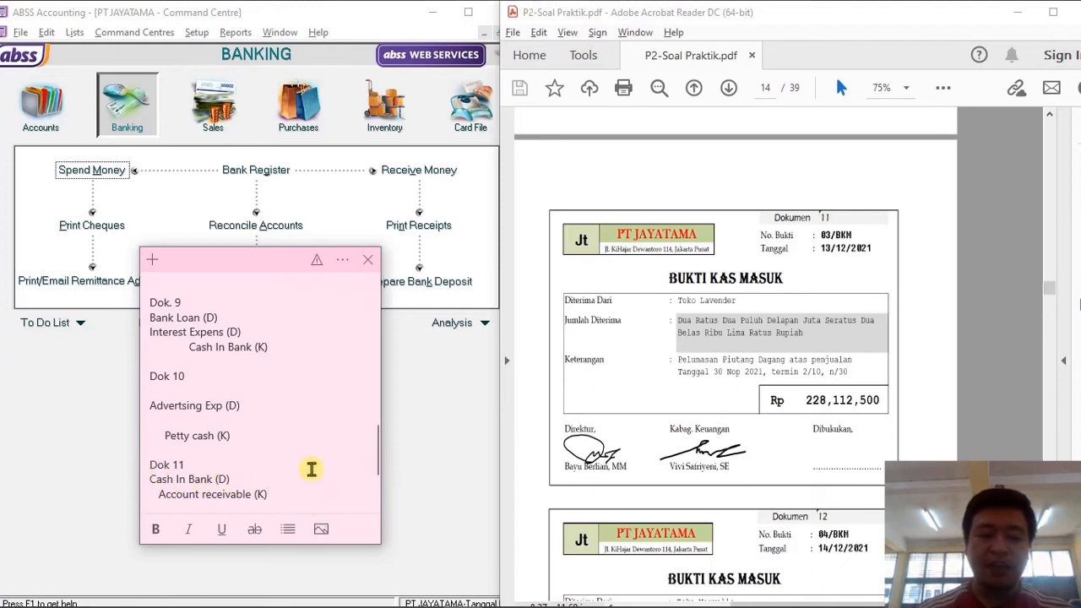
Start a customer payment receipt from Toko LAVENDER in the Sales module.
click(397, 490)
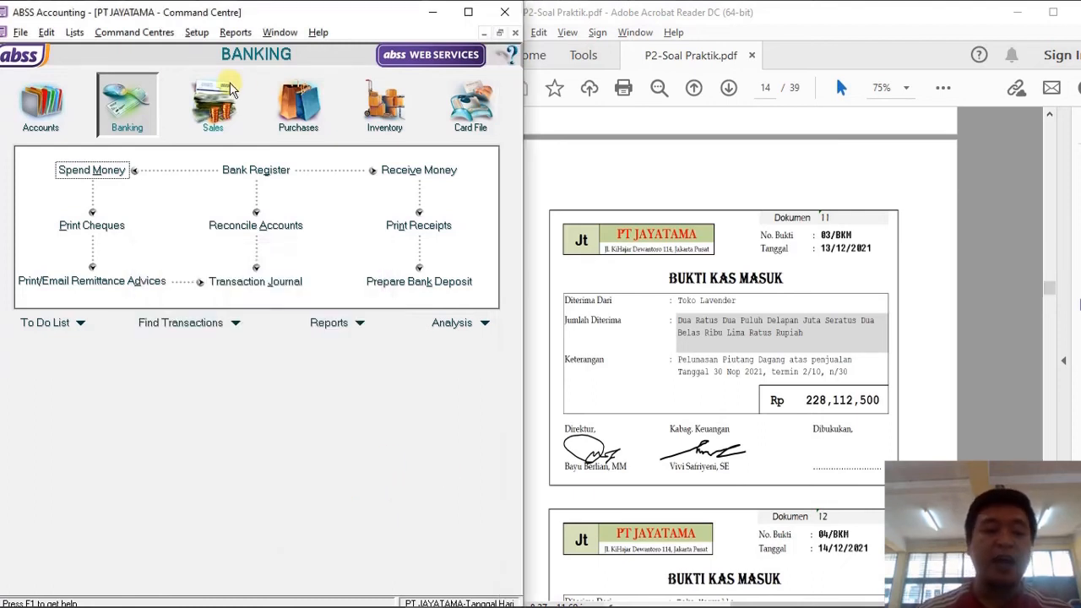
click(211, 108)
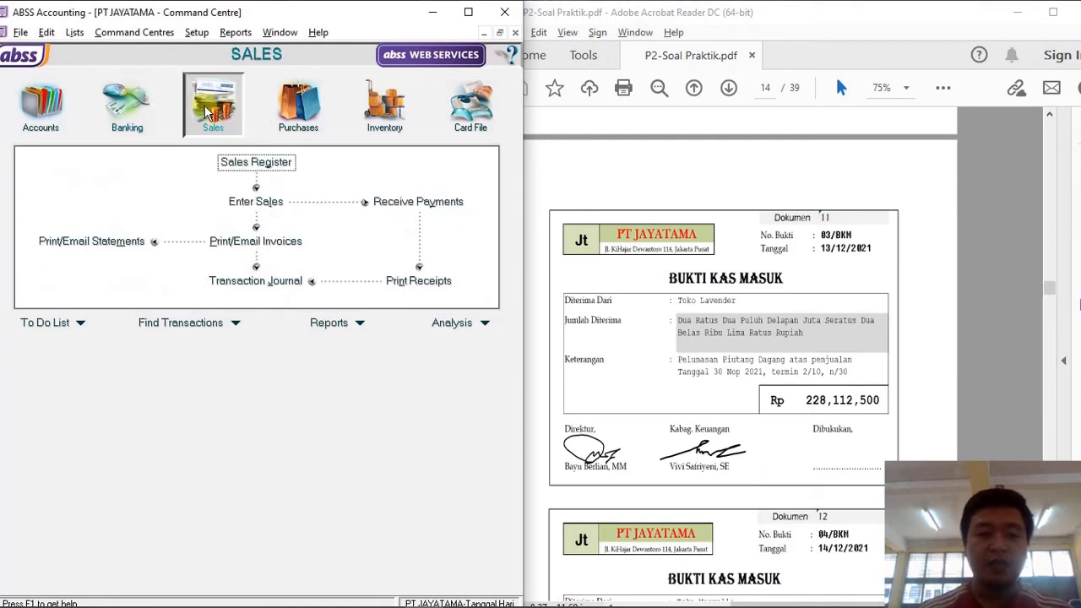
click(428, 210)
text(Toko LAVENDER)
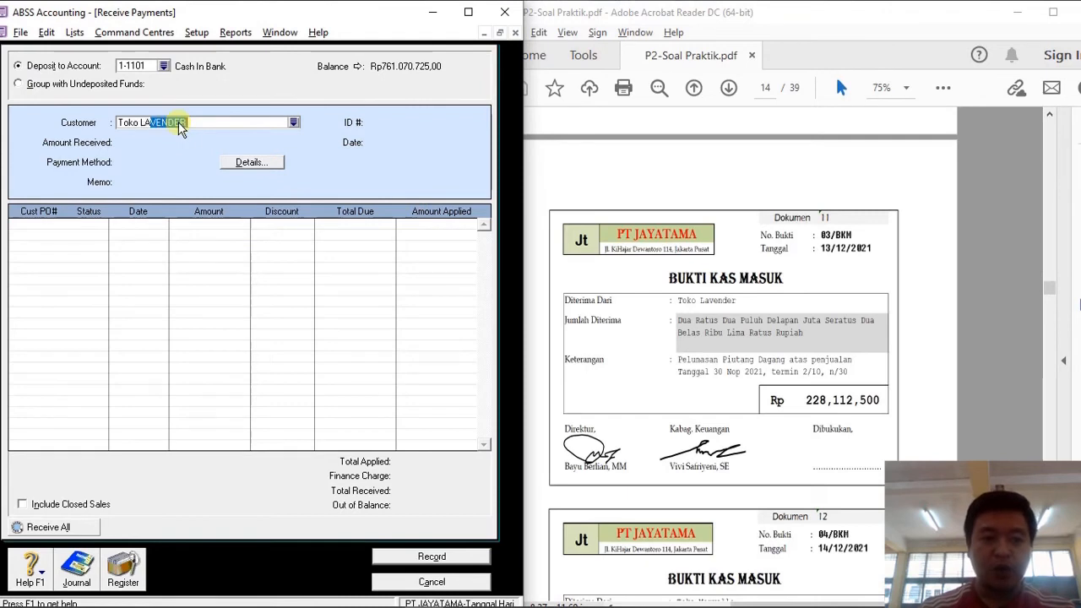
key(Tab)
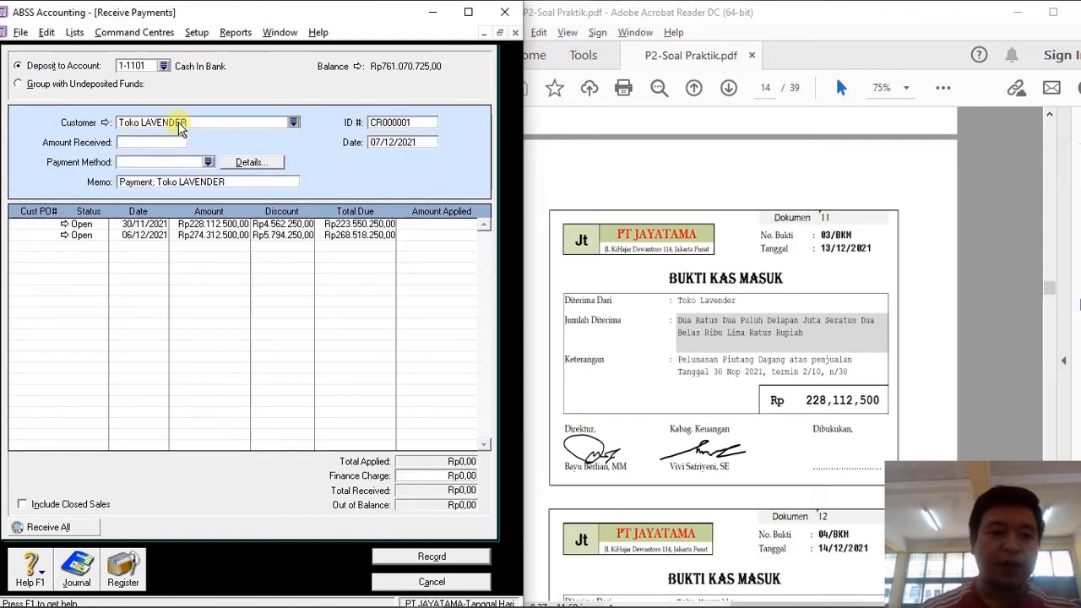
Set the Toko LAVENDER receipt's ID to 03/BKM and its date to 13/12/2021.
double_click(423, 125)
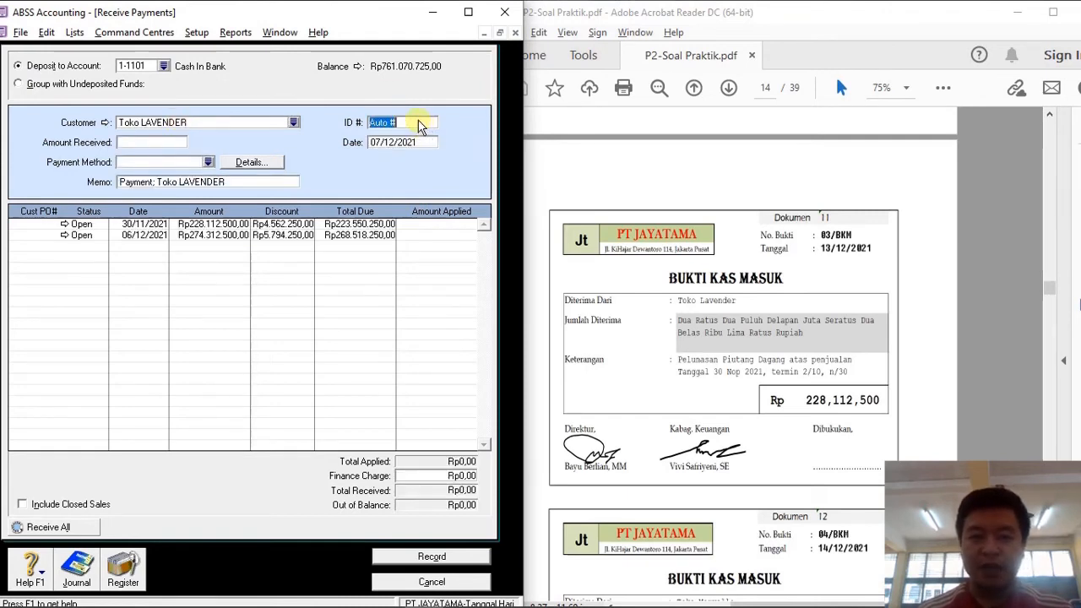
text(03/BKM)
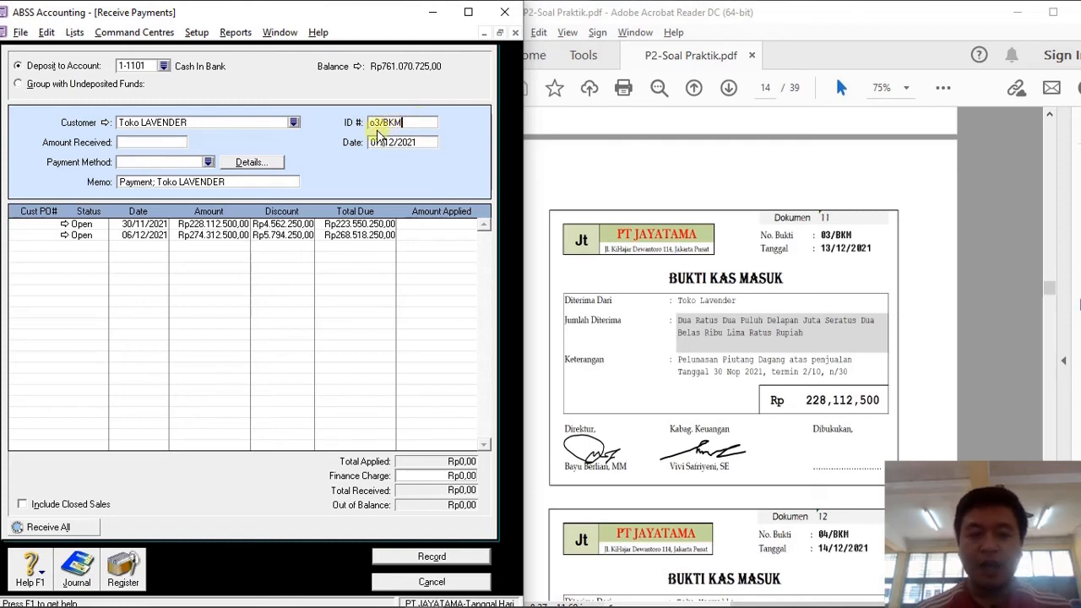
click(435, 144)
text(13/12/2021)
key(Tab)
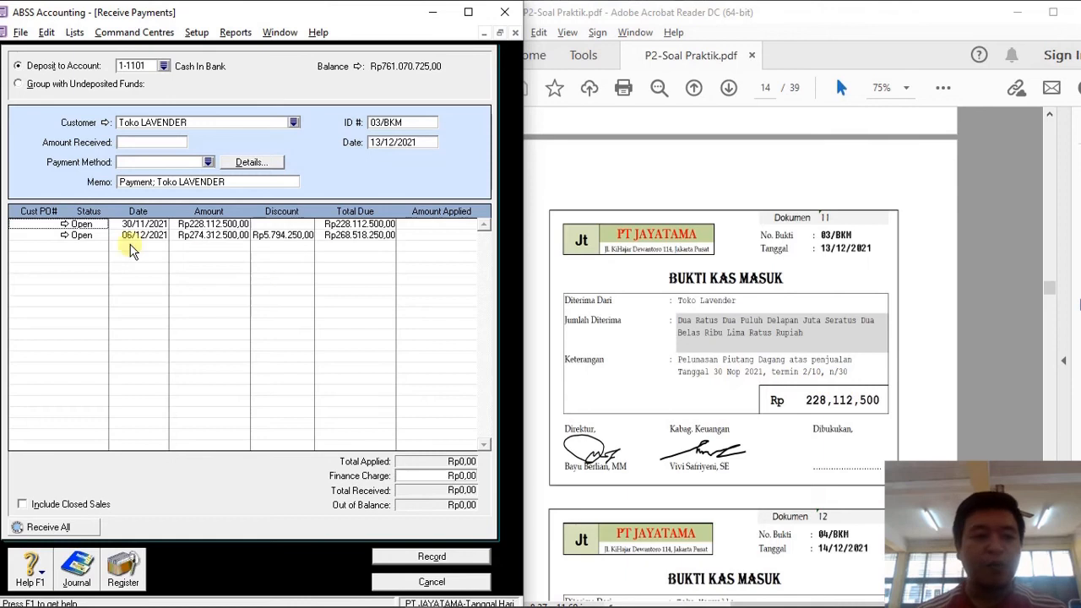
Enter 228,112,500 as the amount received and apply it in full to the 30/11/2021 sale.
click(432, 225)
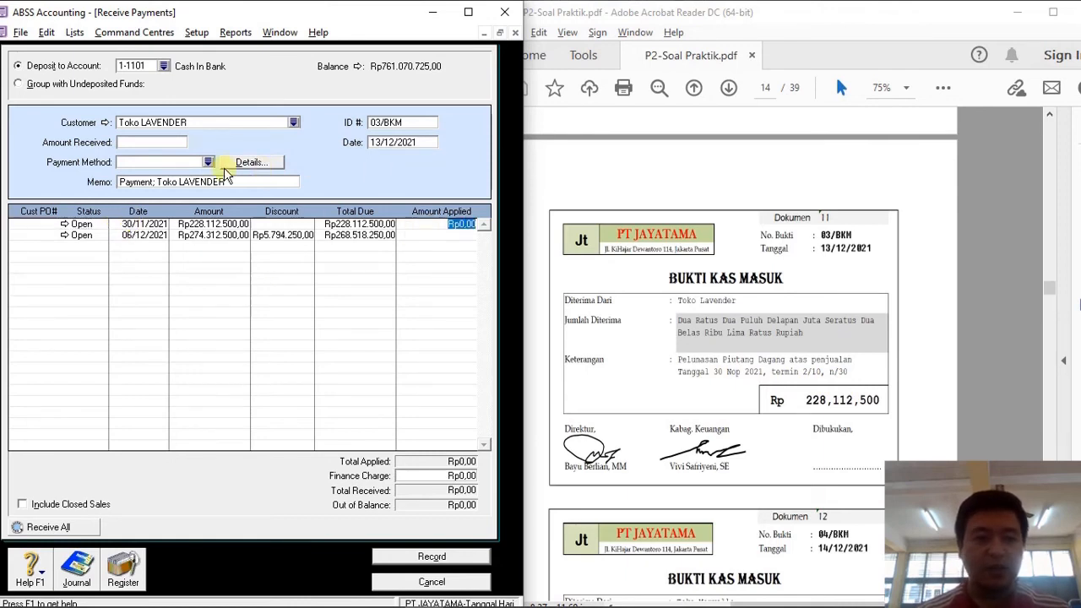
click(150, 143)
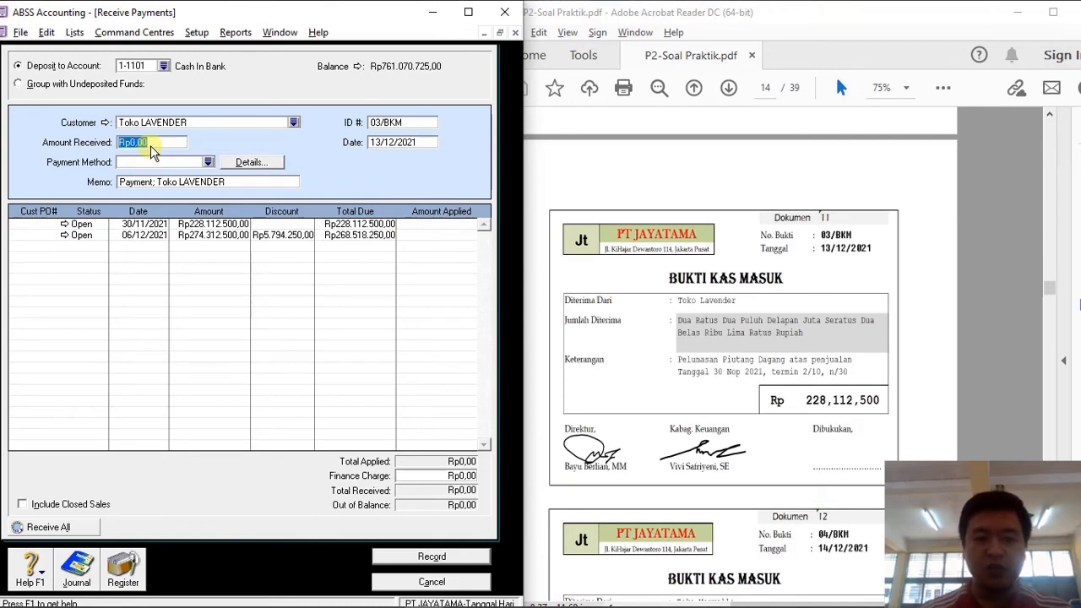
text(228.112.500)
key(Tab)
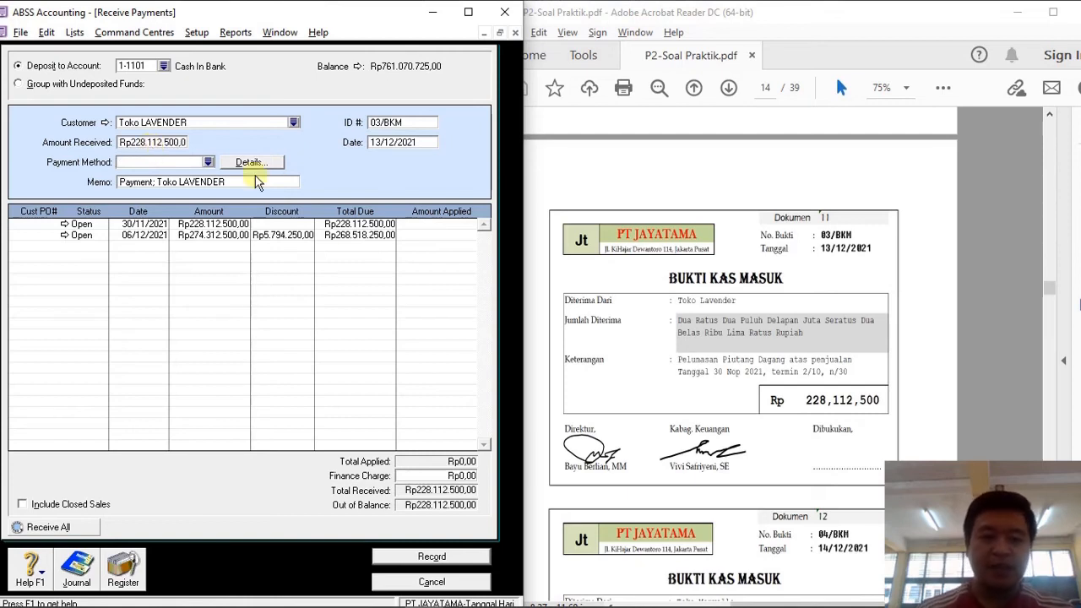
click(412, 224)
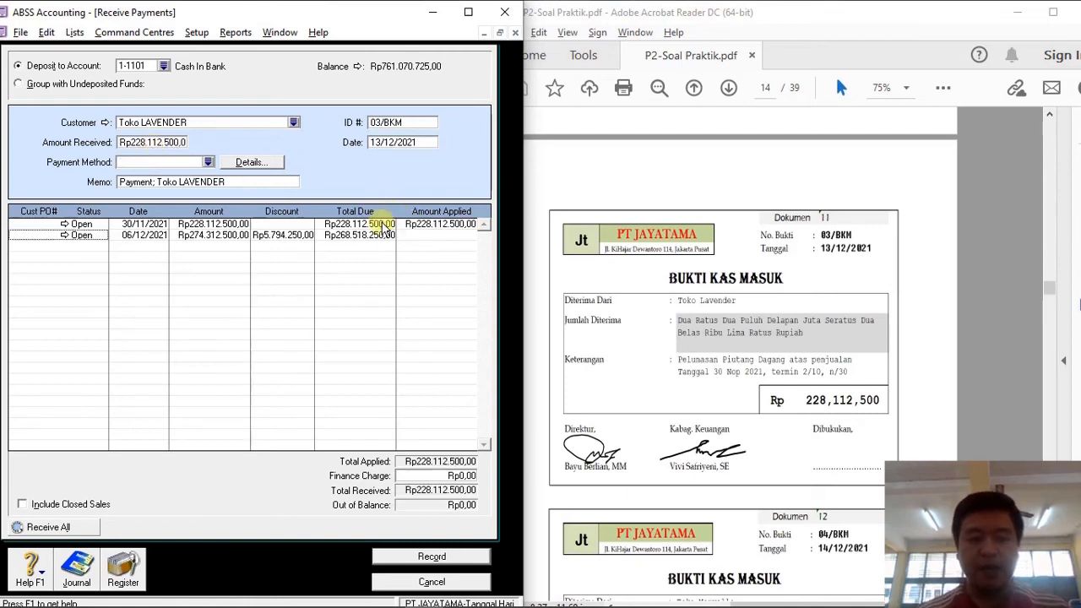
Review the recap of the Toko LAVENDER payment, record the transaction and close the receipt form.
key(ctrl+r)
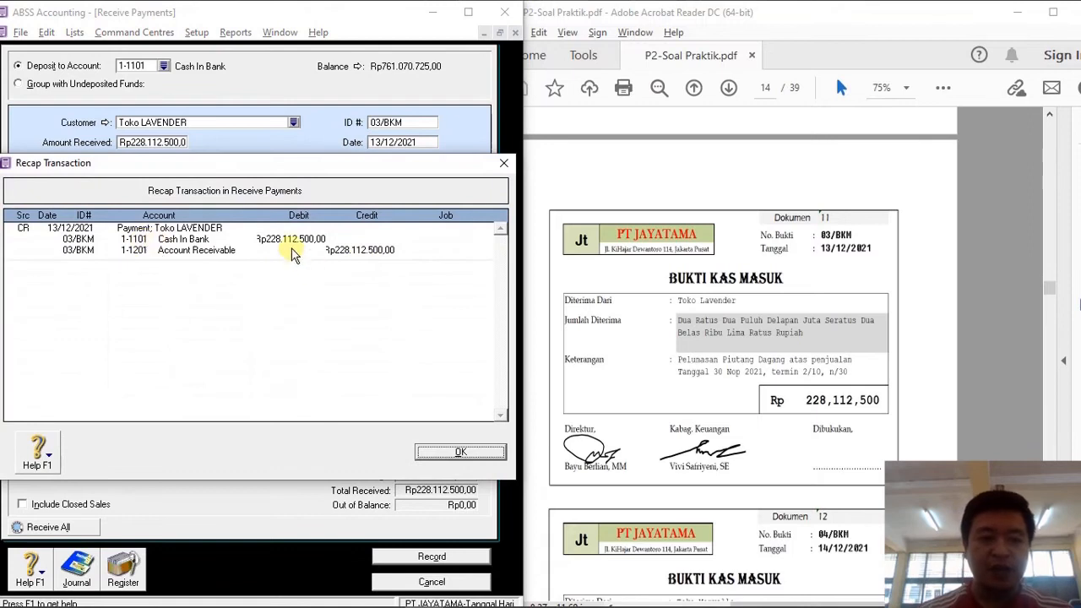
click(487, 456)
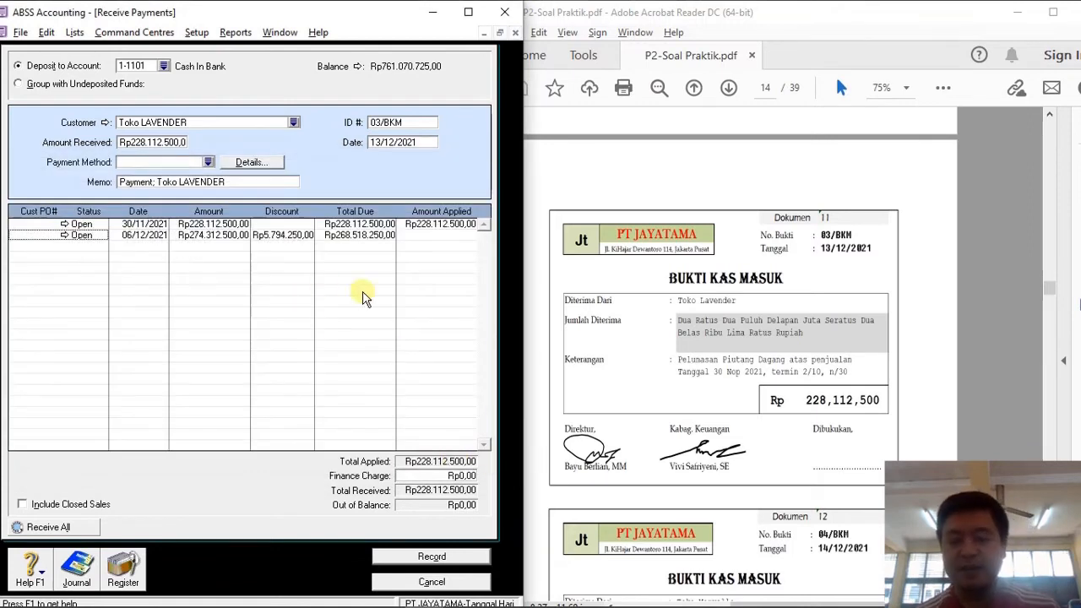
click(460, 558)
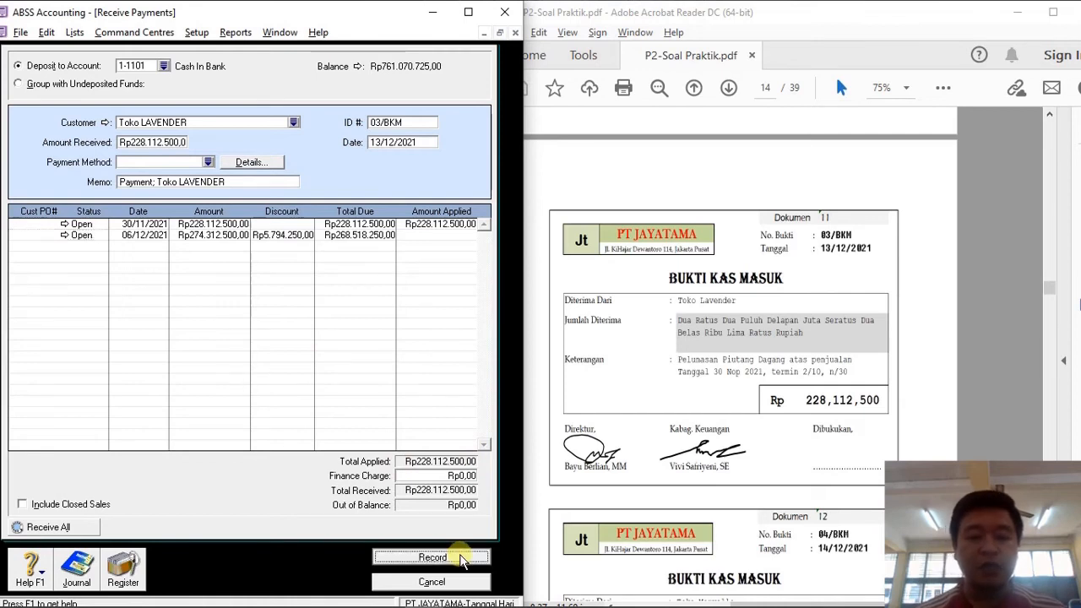
mouse_move(485, 596)
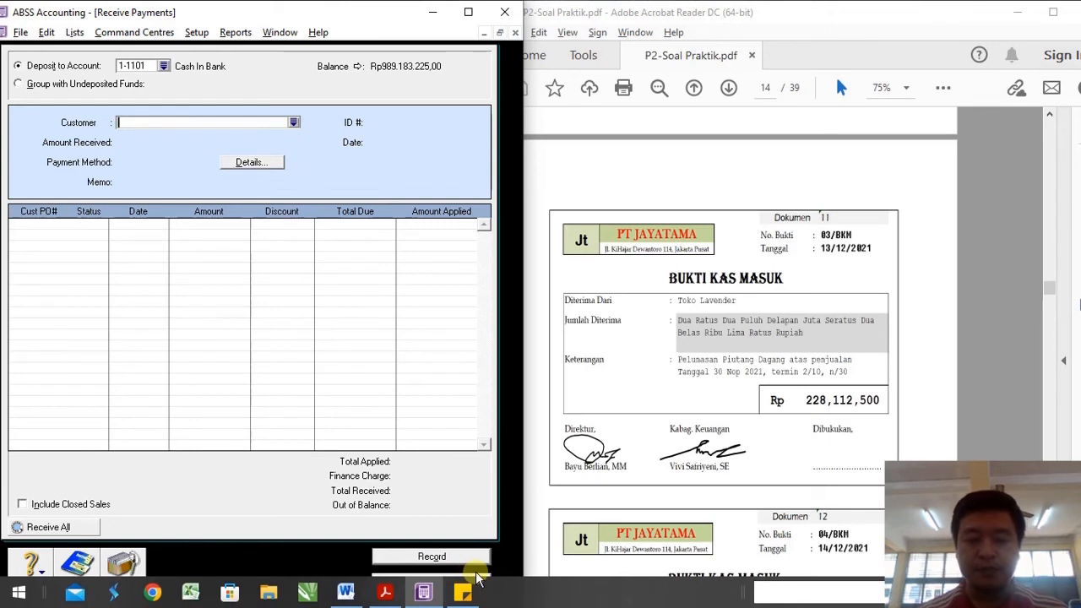
click(477, 577)
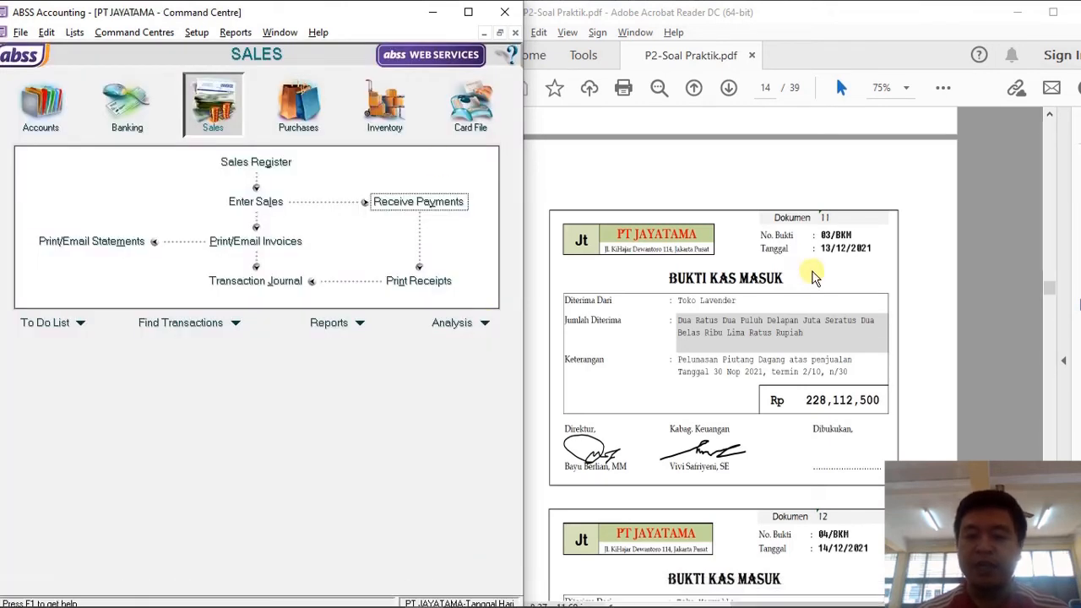
Read document 12 in the PDF and add a "Dok. 12" entry to the sticky note: Cash In bank (D), Account receivable (K).
scroll(811, 295, down, 5)
scroll(794, 384, down, 2)
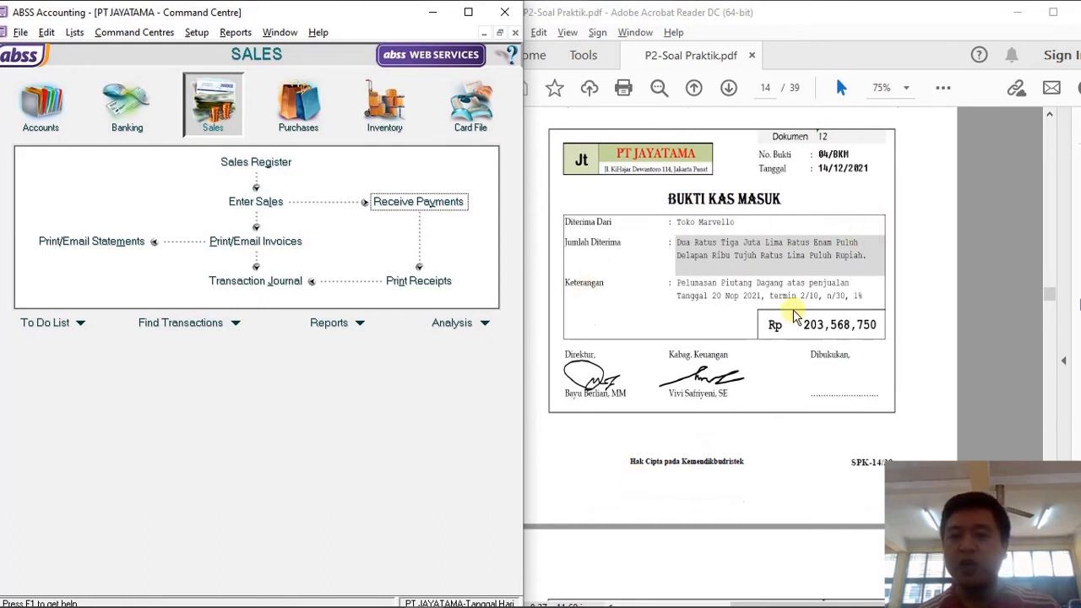
scroll(789, 326, up, 4)
scroll(792, 328, down, 2)
scroll(789, 331, down, 1)
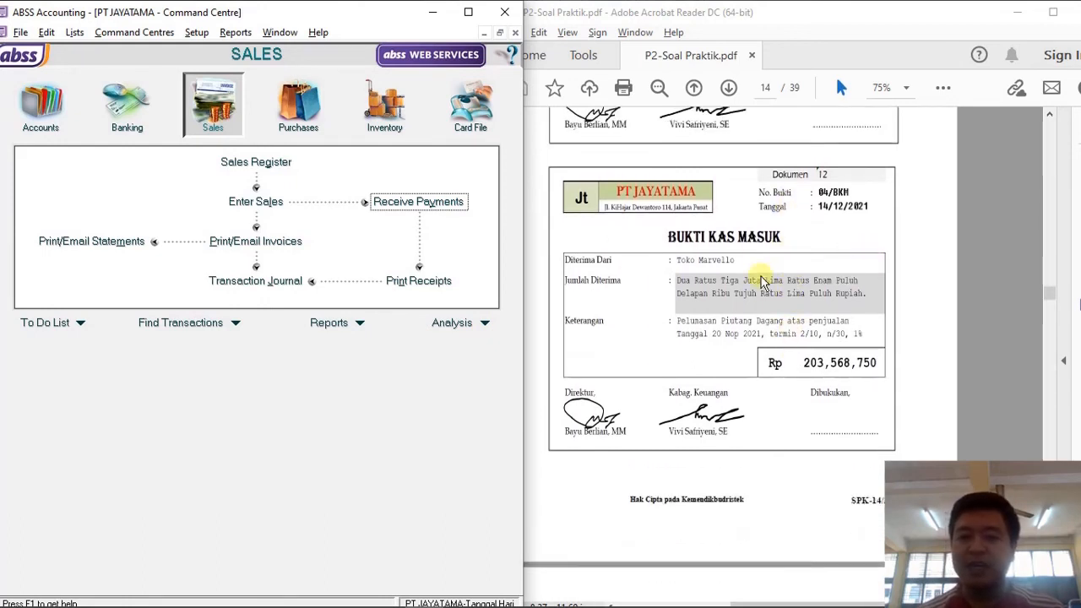
click(462, 595)
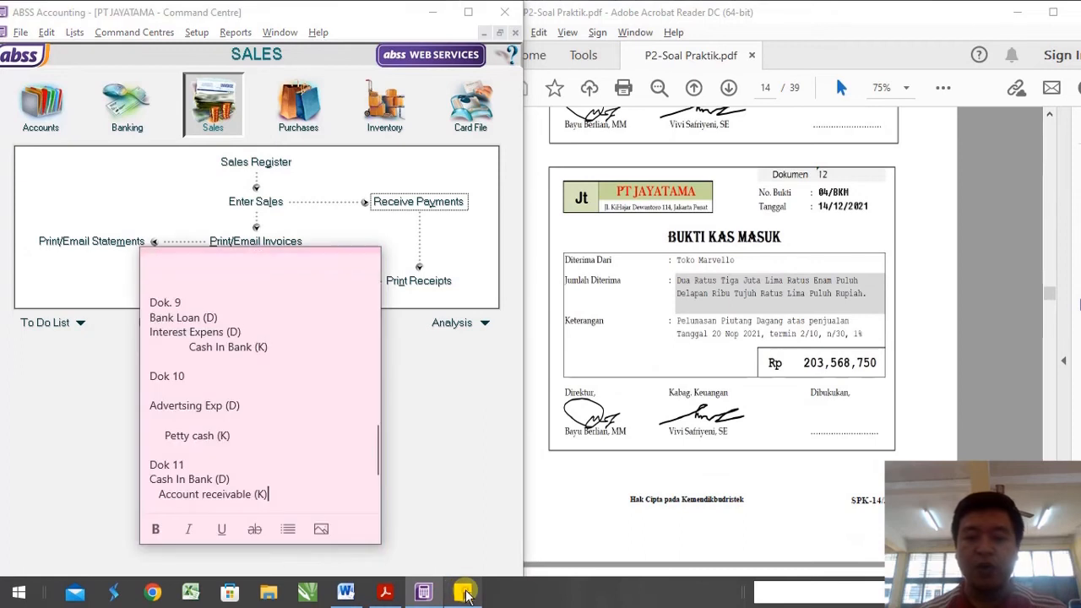
scroll(282, 431, down, 3)
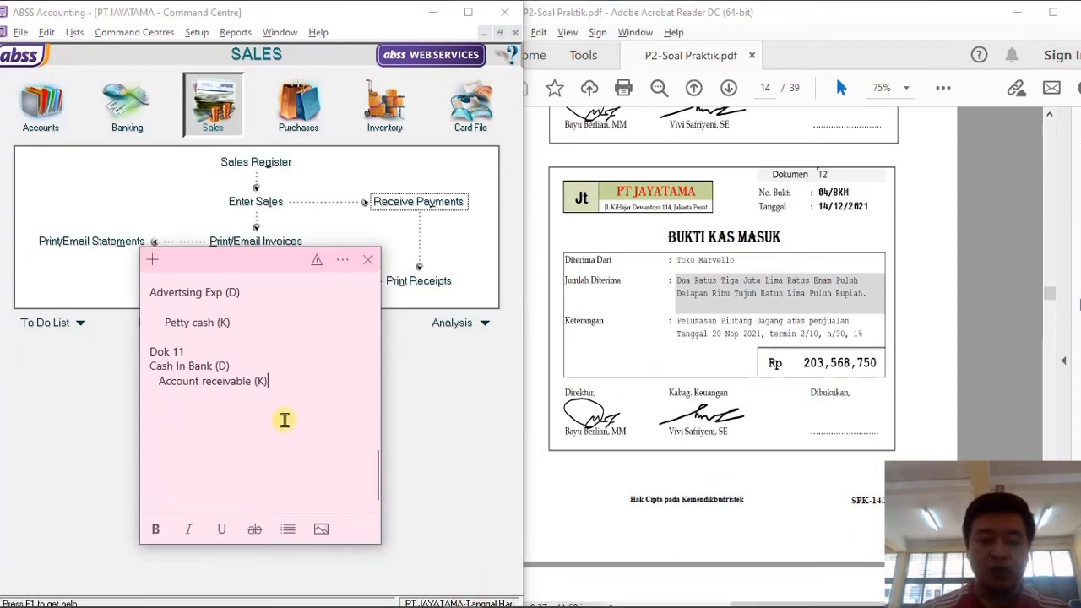
text(. 12  )
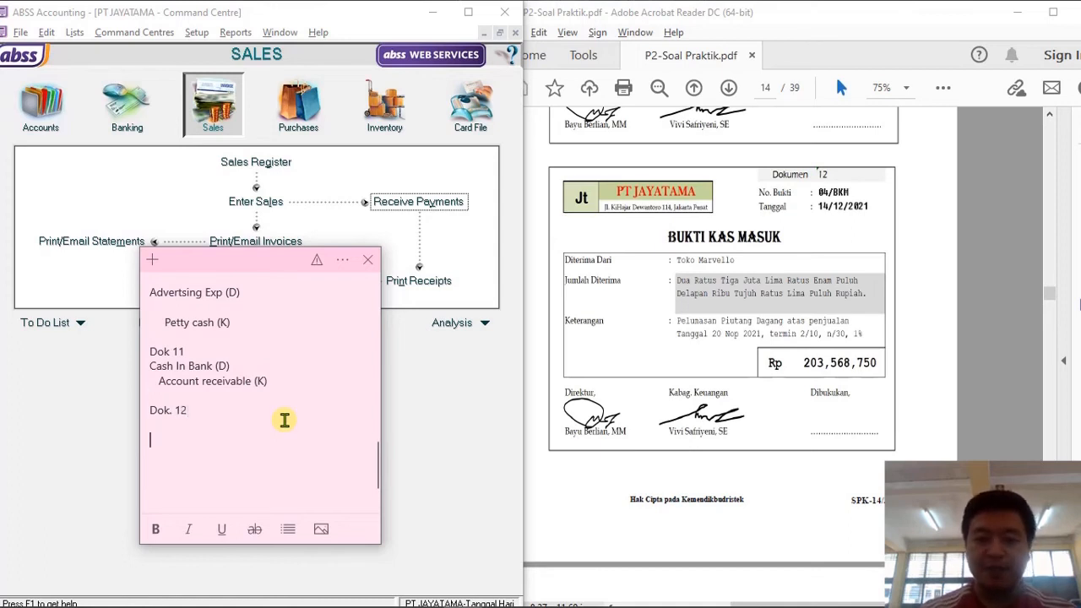
text(Cash In )
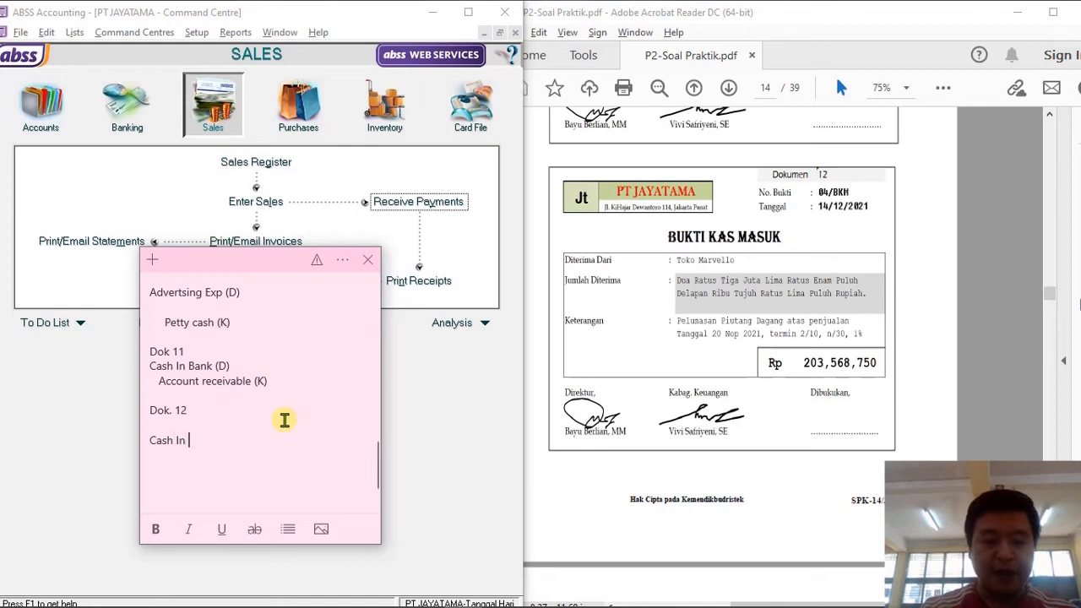
text(bank (D)     )
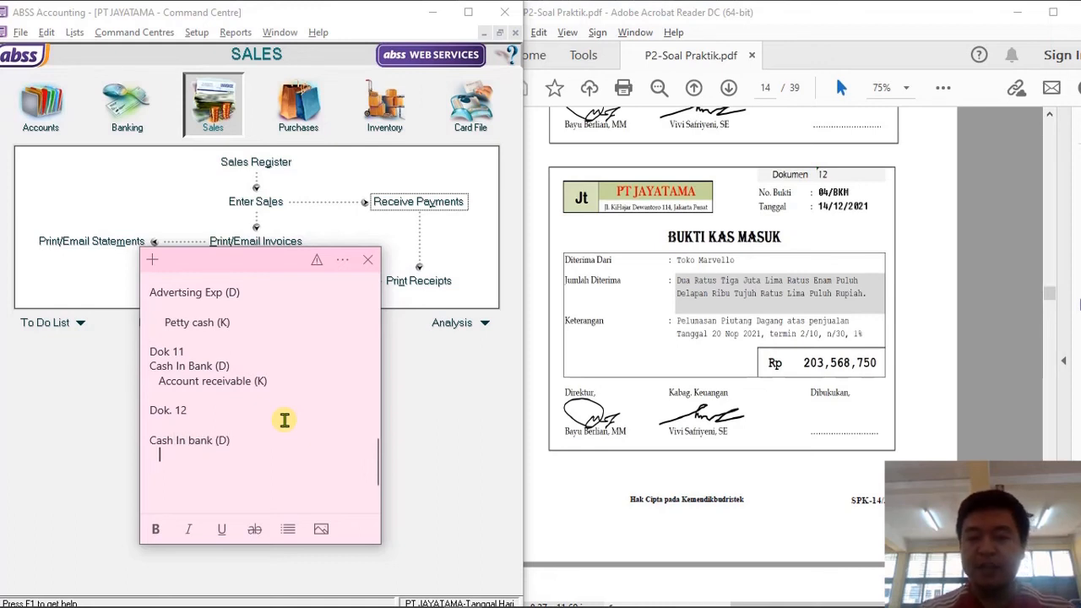
text(Acco)
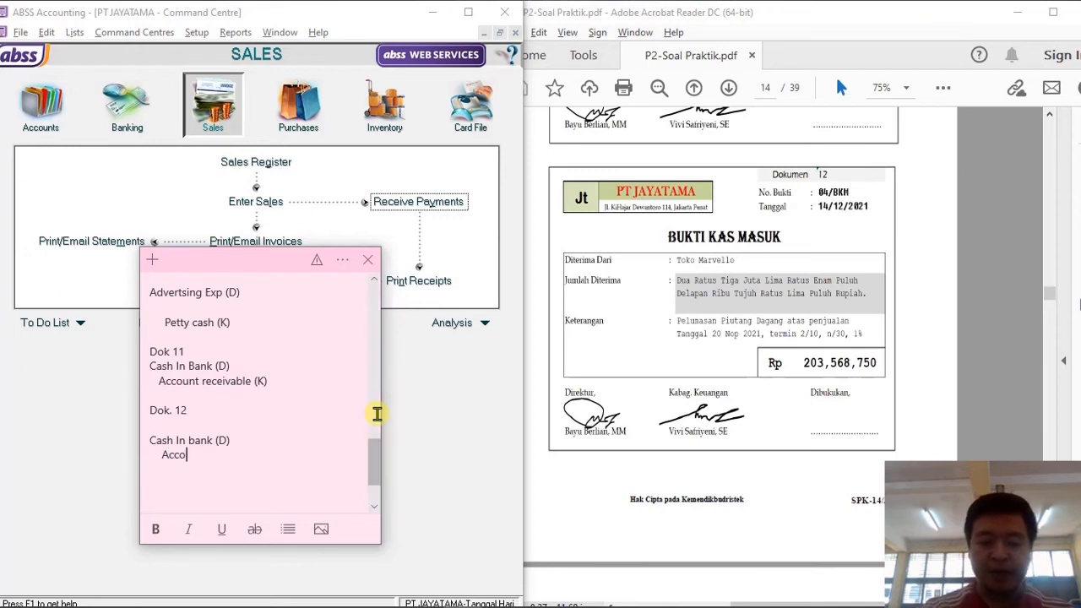
text(unt receivable (K)
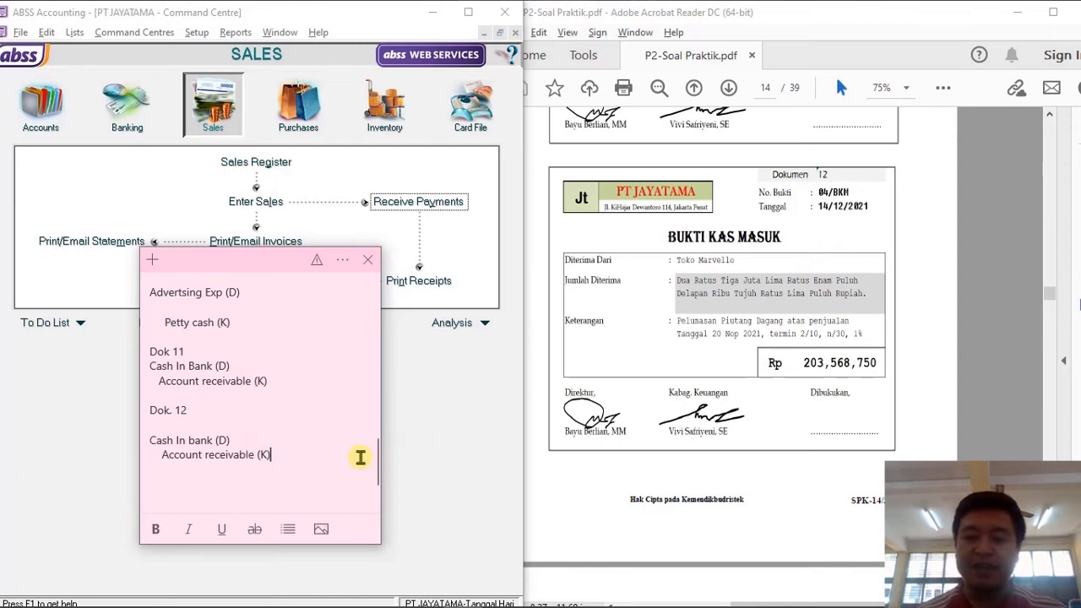
Start a new customer payment receipt from Toko MARVELLO.
click(413, 422)
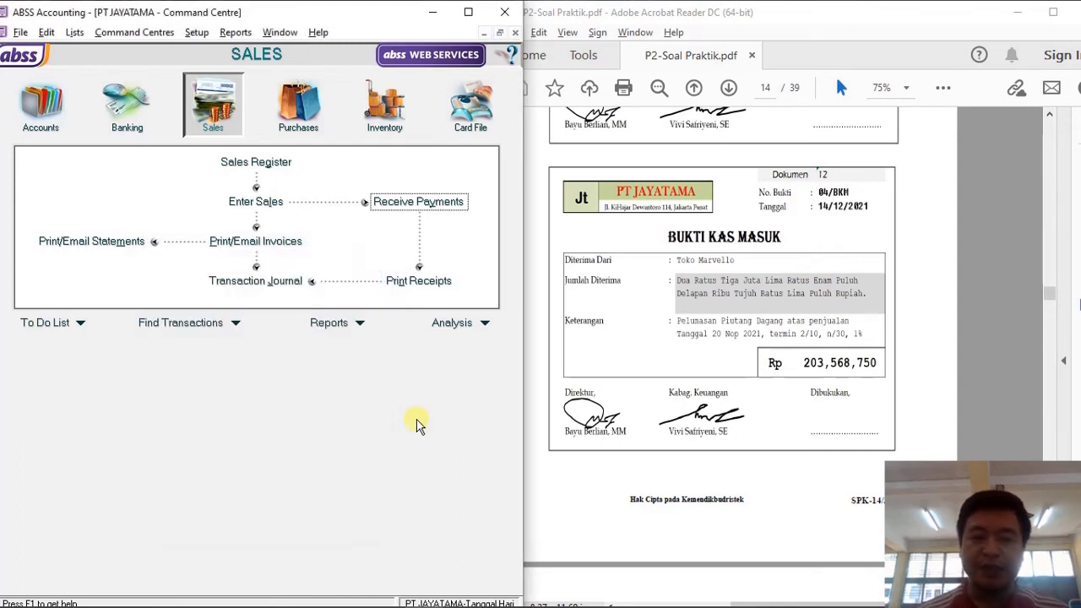
click(426, 209)
text(Toko Ma)
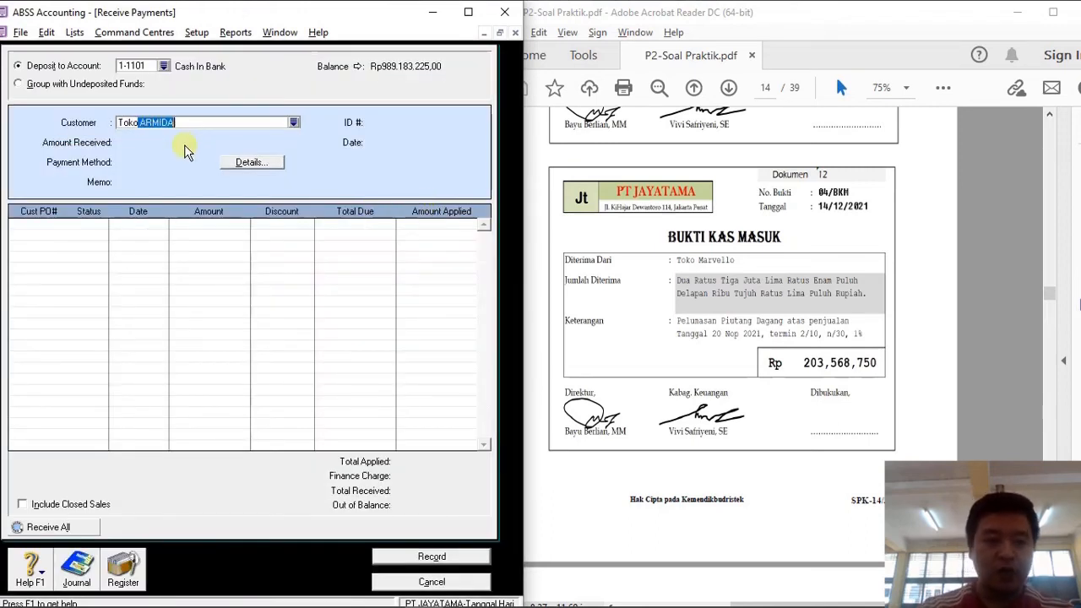
key(Tab)
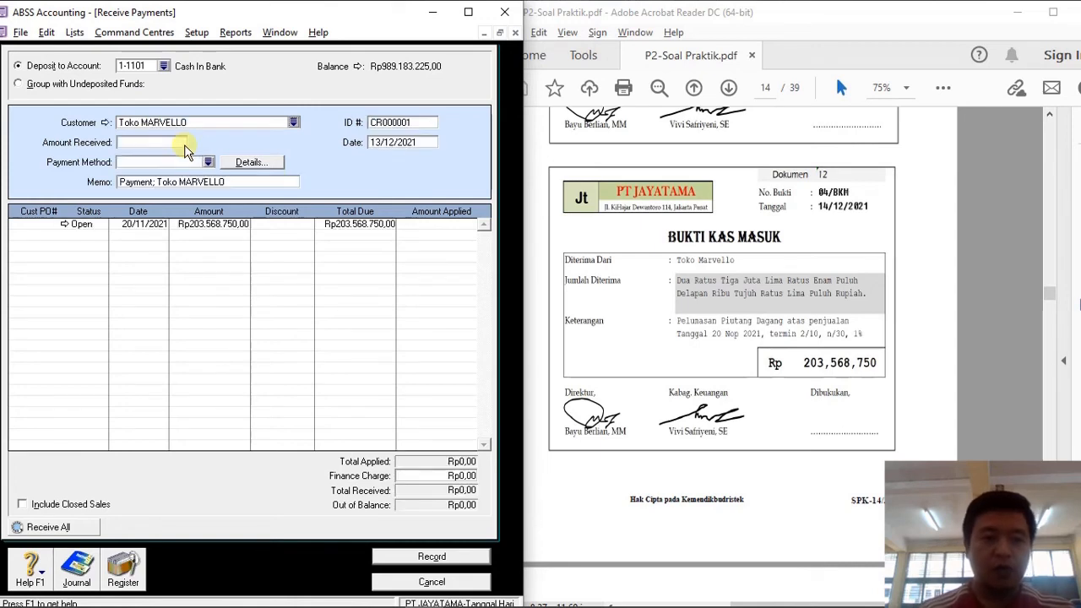
Set the Toko MARVELLO receipt's ID to 04/BKM and its date to 14/12/2021.
click(425, 123)
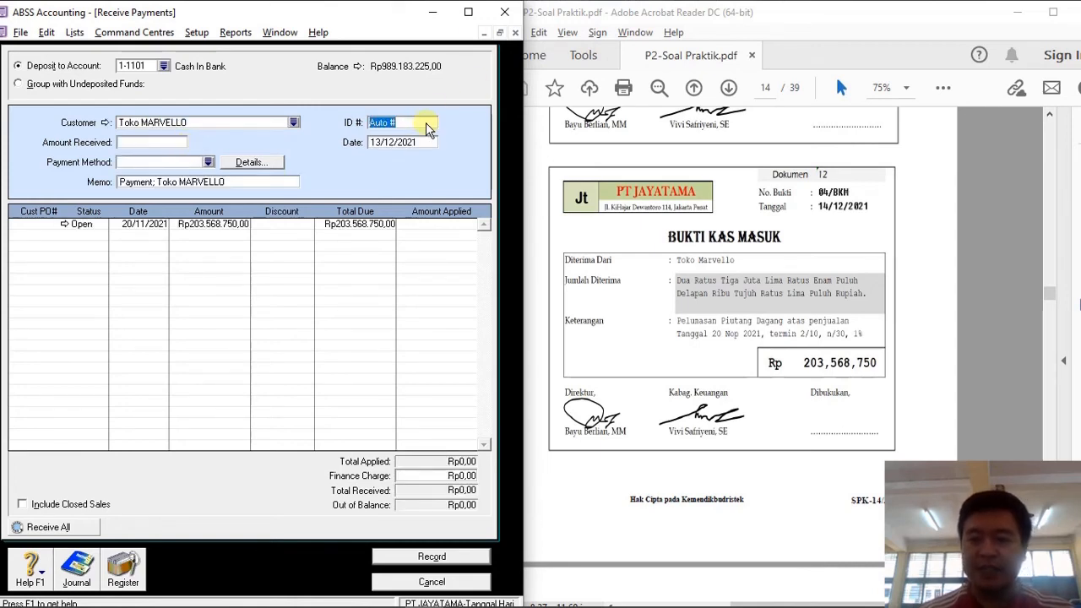
text(04/BKM)
key(Tab)
text(14.)
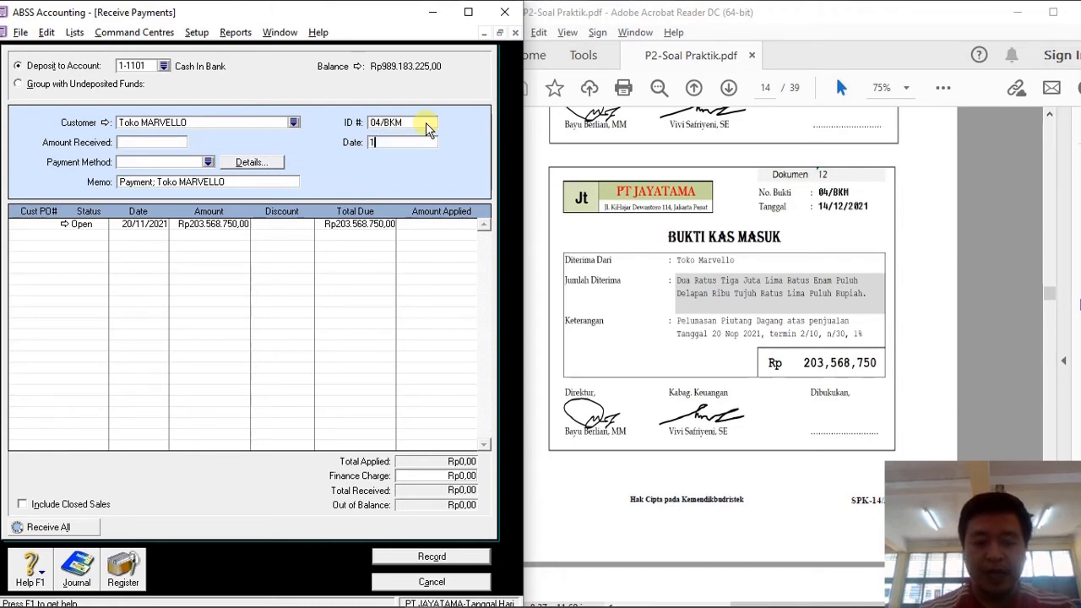
text(12.21)
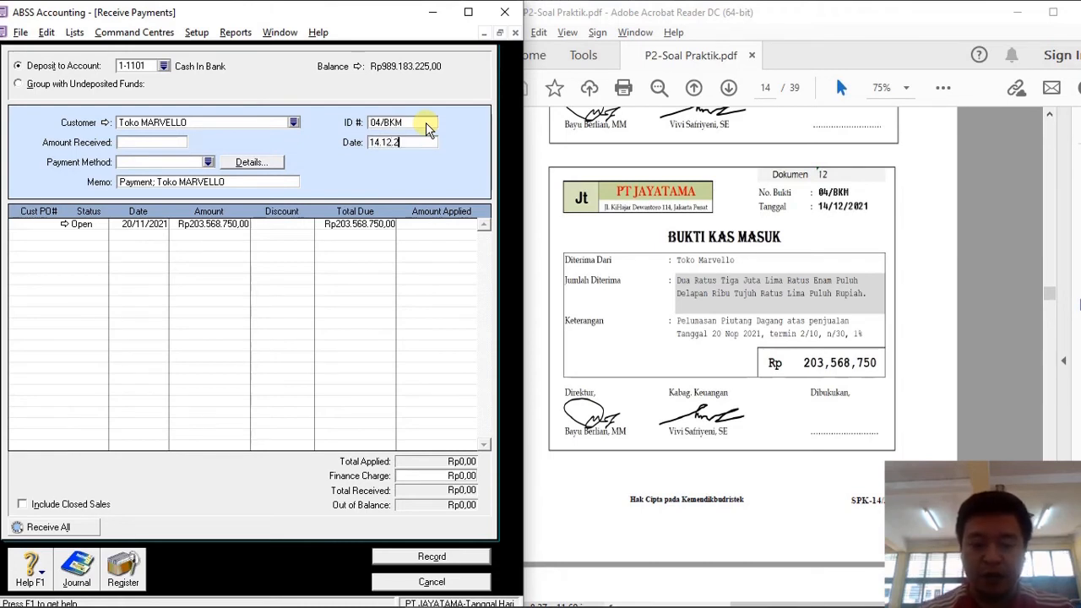
key(Tab)
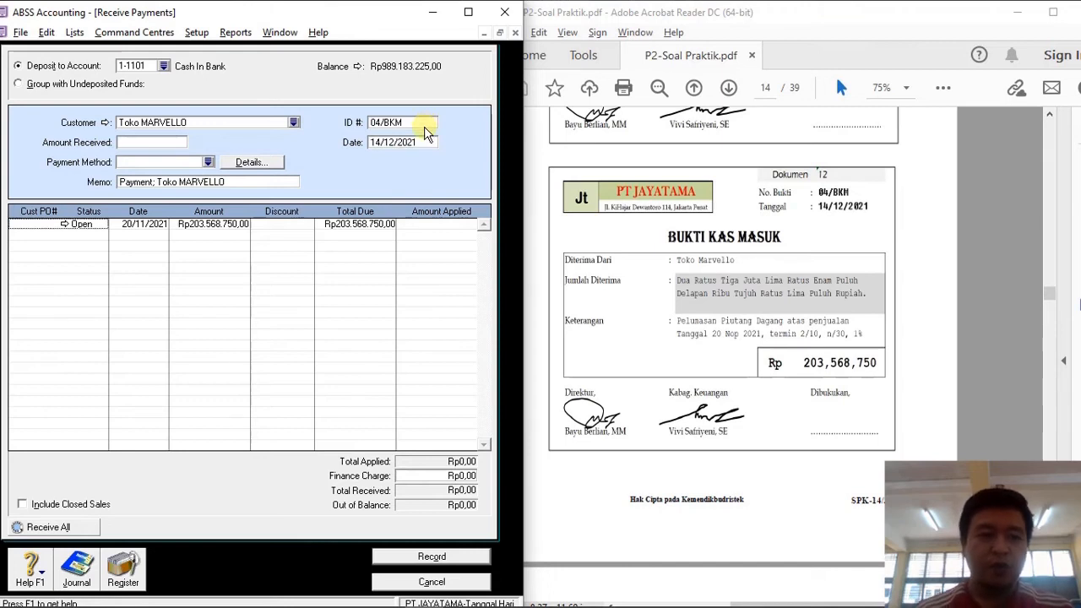
Enter 203568750 as the amount received from Toko MARVELLO and apply it to the open 20/11/2021 sale.
click(131, 143)
text(2)
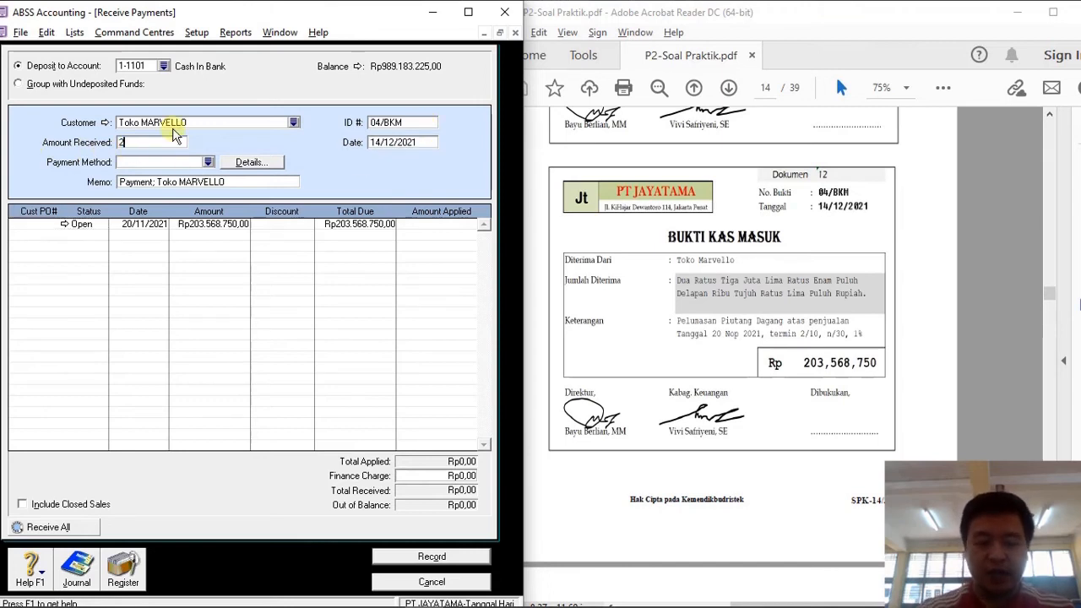
text(0356)
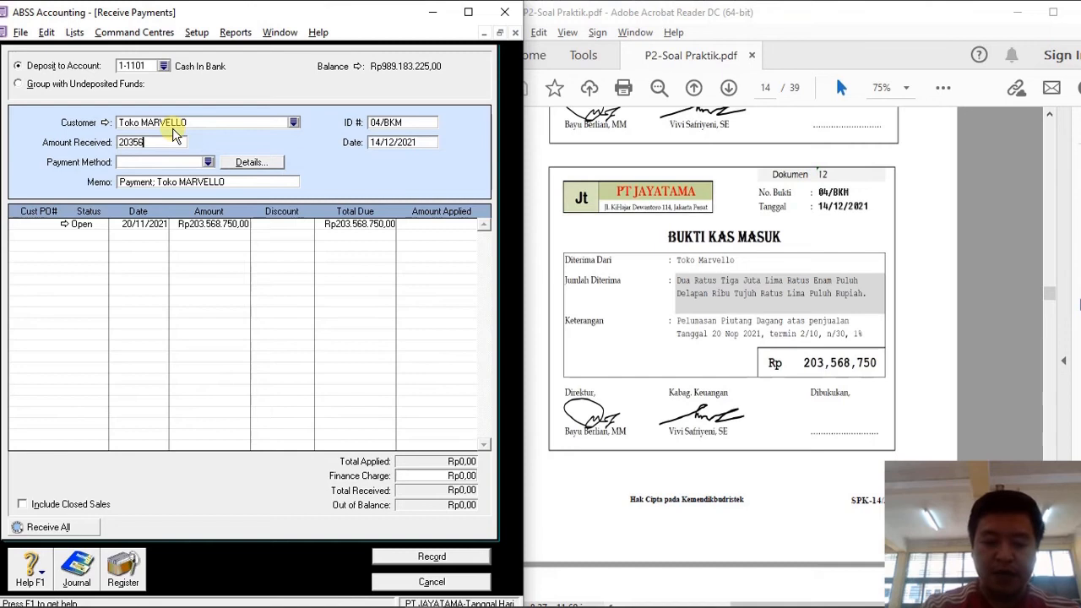
text(8750)
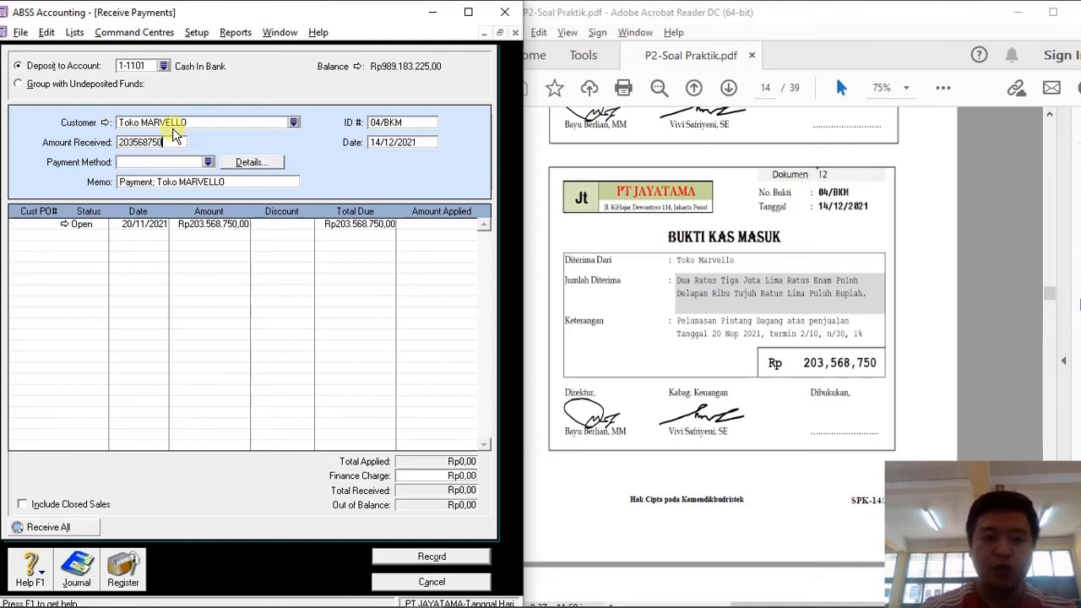
key(Tab)
click(446, 224)
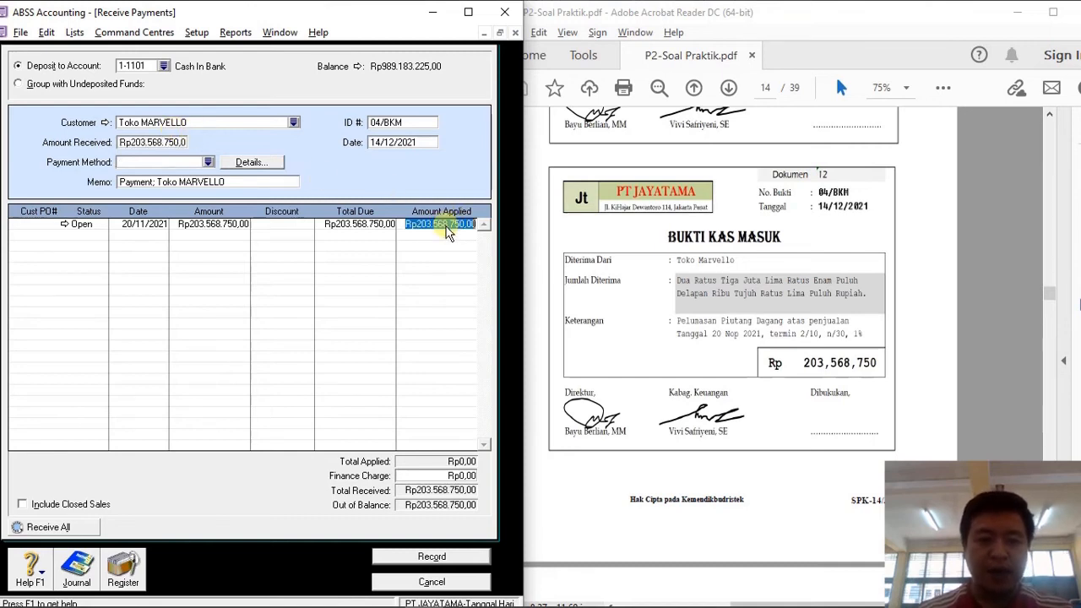
Review the recap of the Toko MARVELLO payment, record the transaction and close the receipt form.
key(ctrl+r)
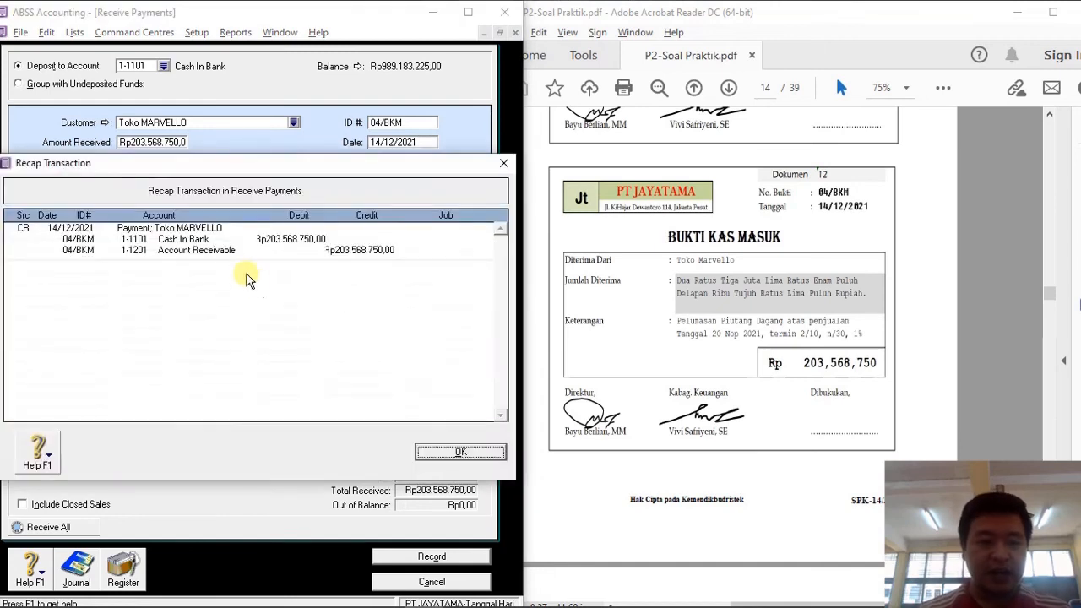
click(459, 451)
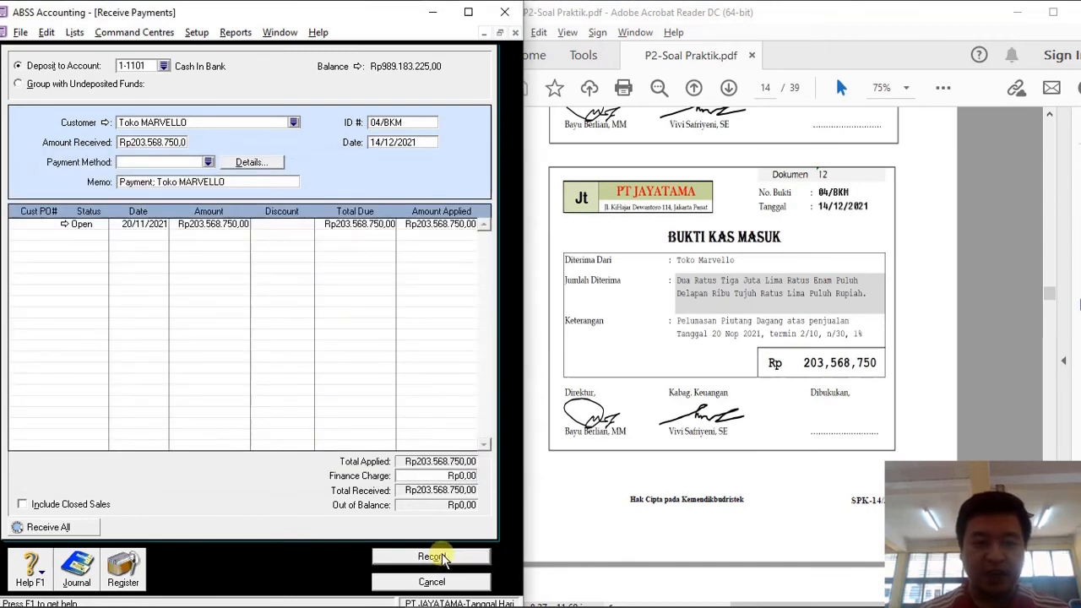
click(441, 556)
click(434, 581)
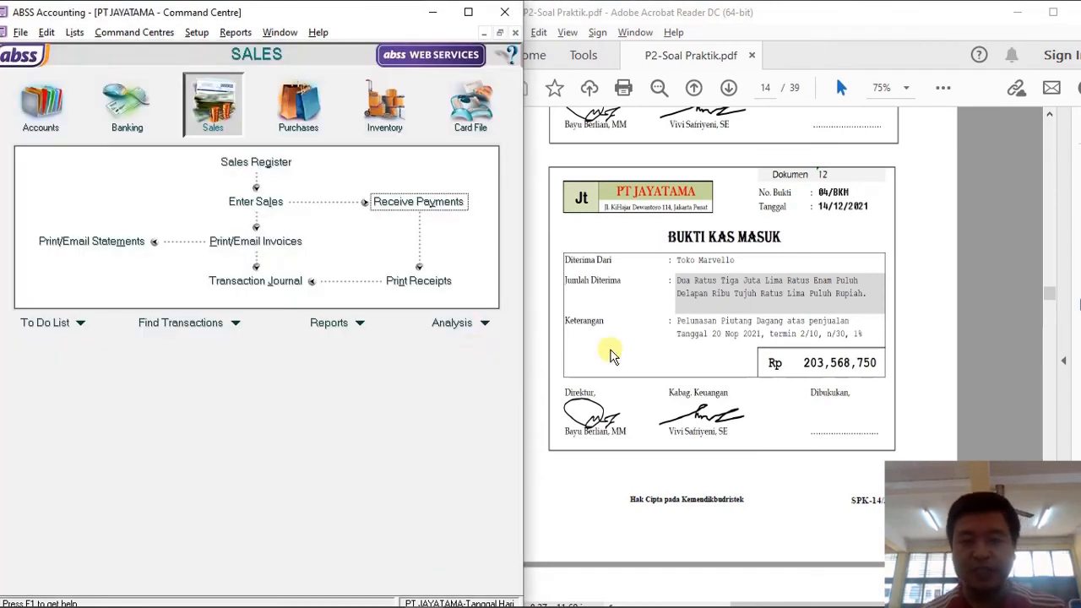
Read document 13 in the PDF and add a "Dok 13" heading below the document 12 entry in the sticky note.
scroll(714, 357, down, 10)
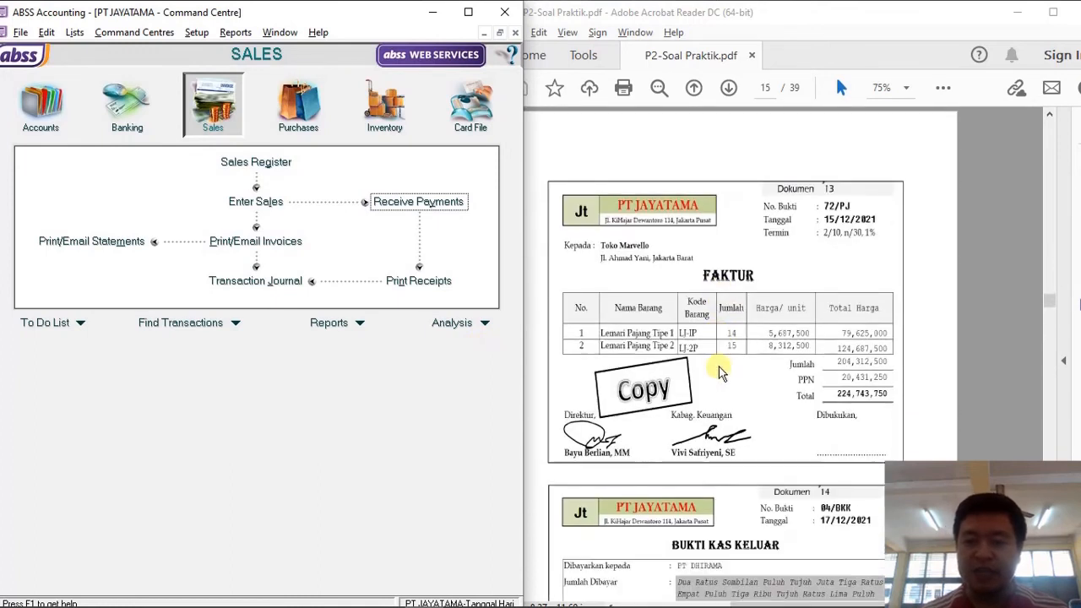
scroll(719, 364, down, 1)
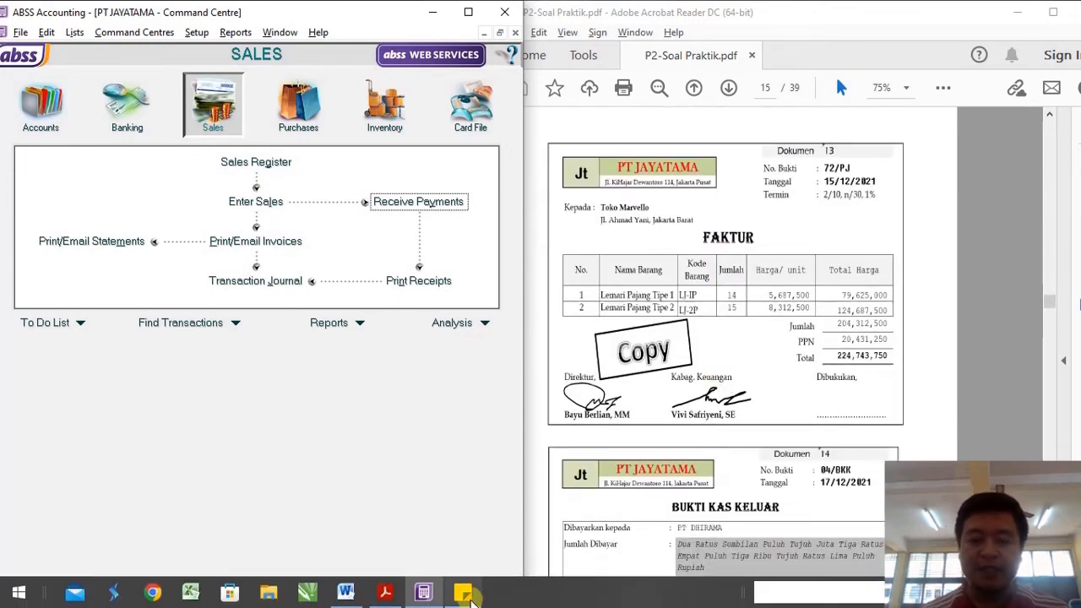
click(470, 596)
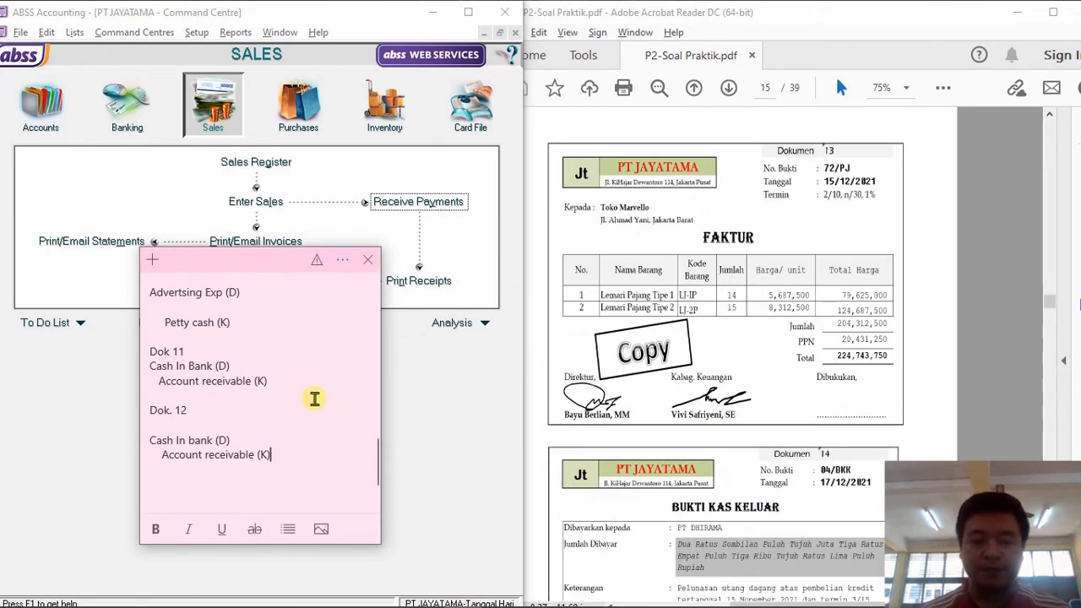
text(Dok 14)
key(BackSpace)
text(3)
key(Return)
key(Return)
key(Return)
key(Return)
key(Return)
key(Return)
key(Return)
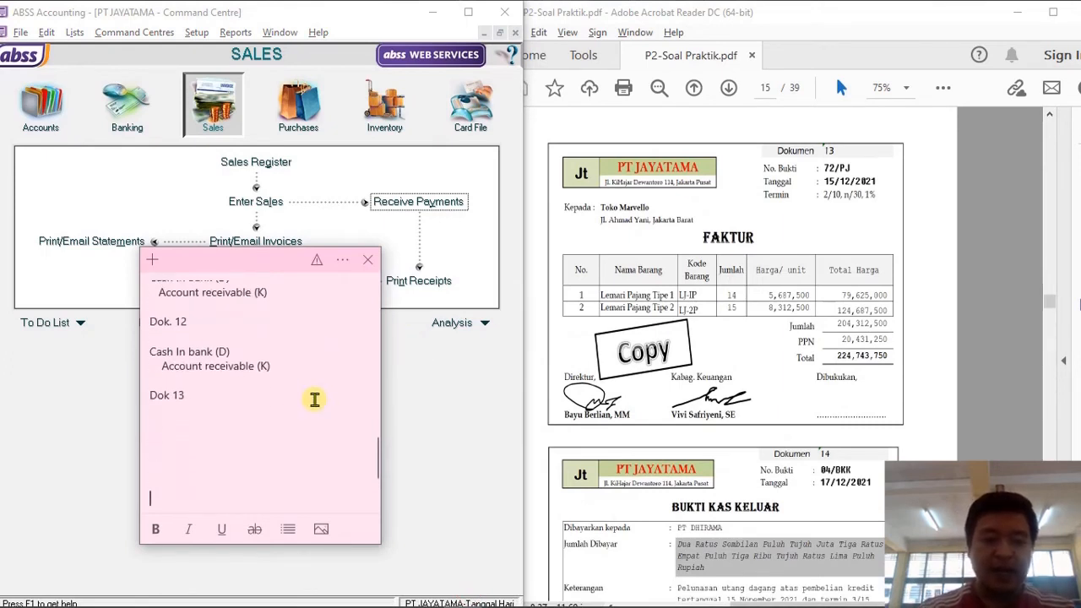
key(BackSpace)
key(BackSpace)
key(BackSpace)
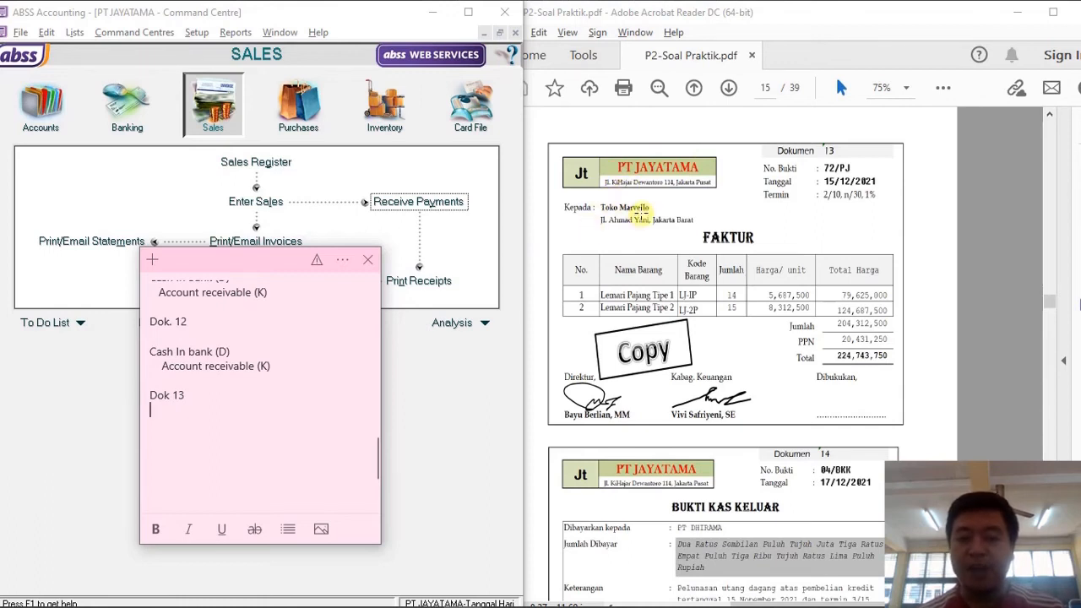
Write the sale journal accounts under Dok 13: Account Receivable (D), Sales Of M (K), Vat Out (K).
text(Account Receivable)
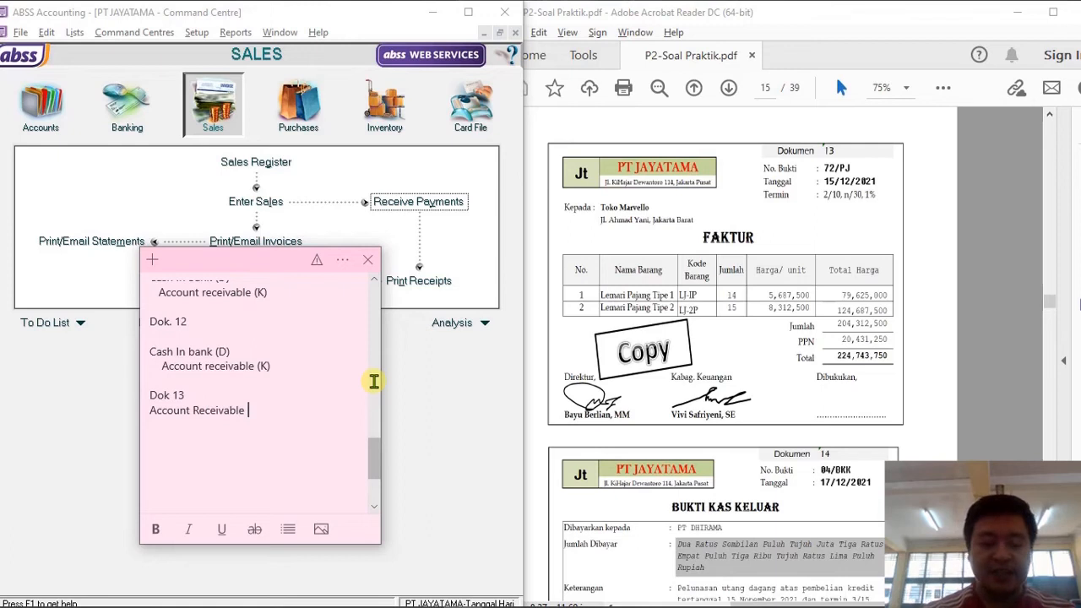
text( (D))
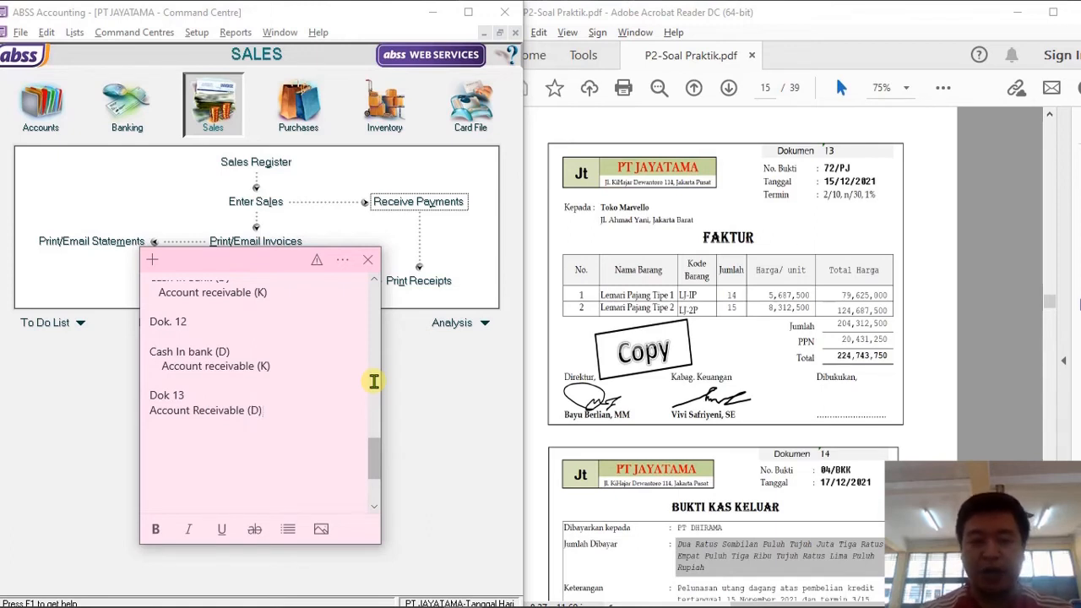
key(Return)
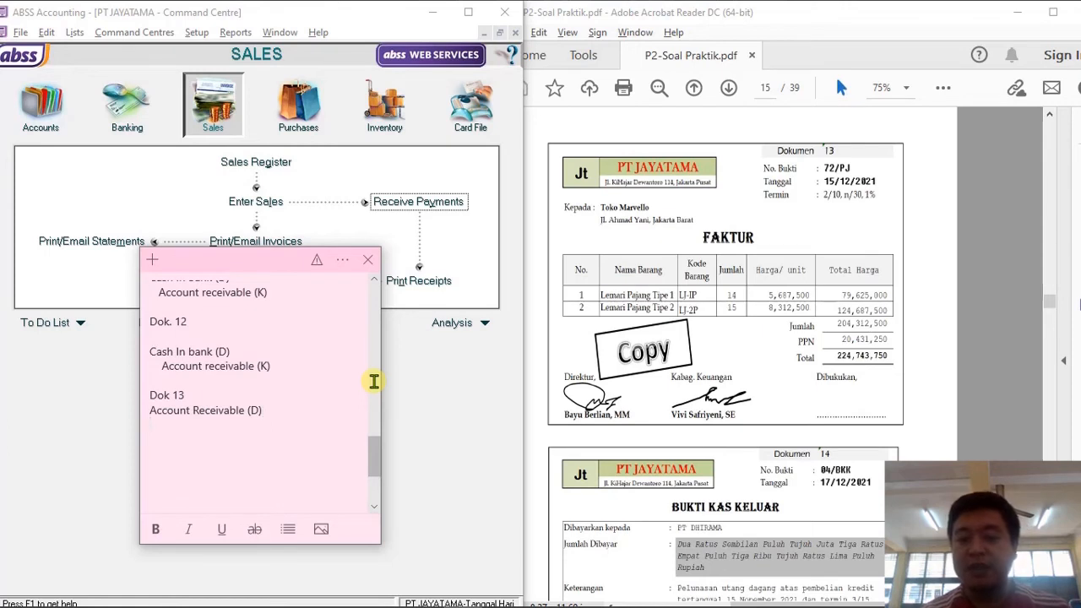
text(Sale)
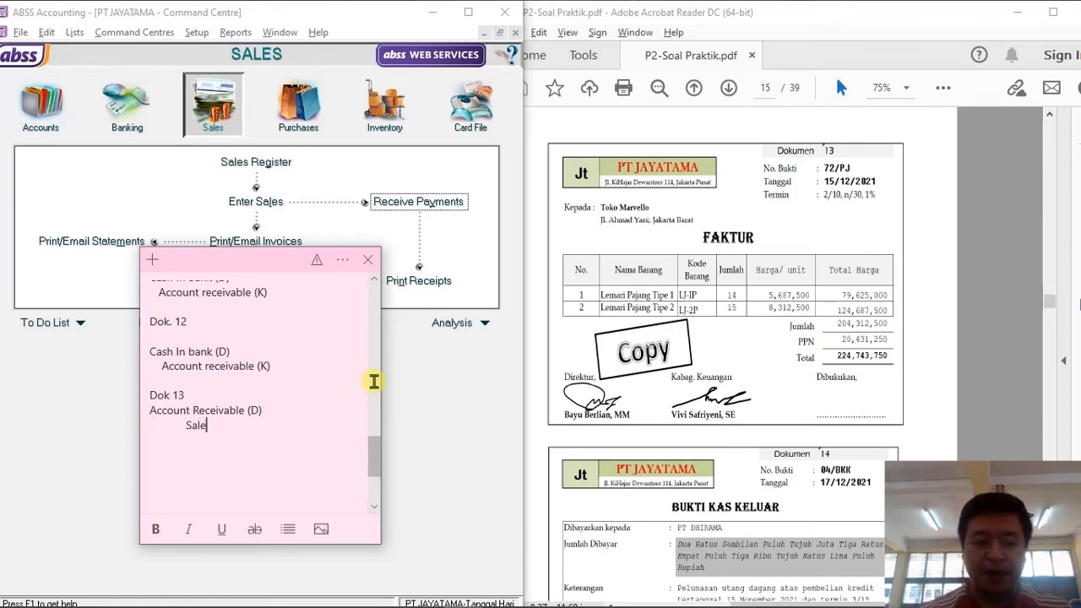
text(s Of )
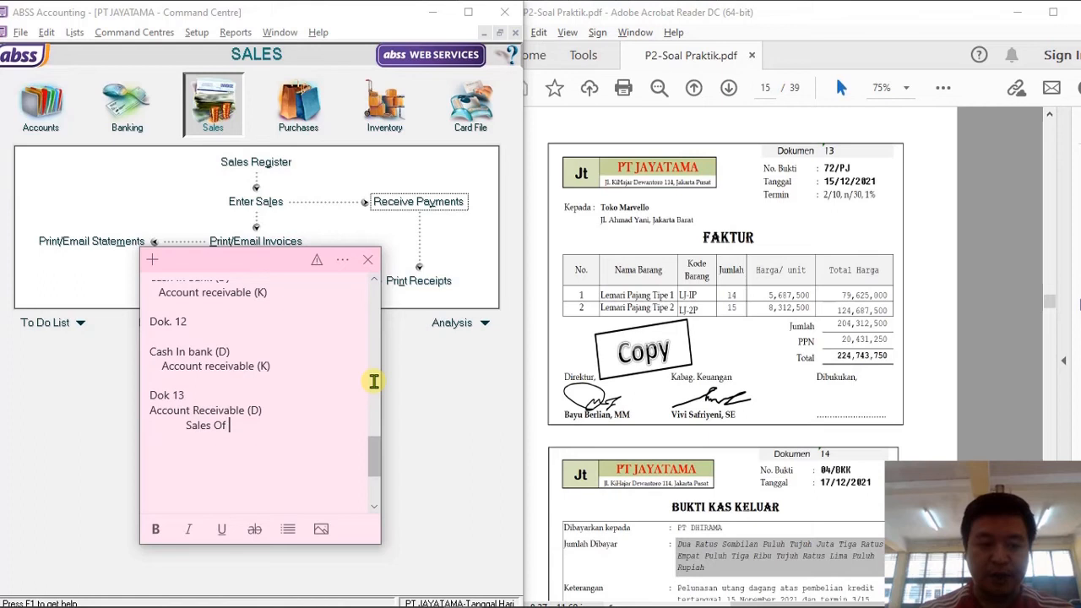
text(M (K)
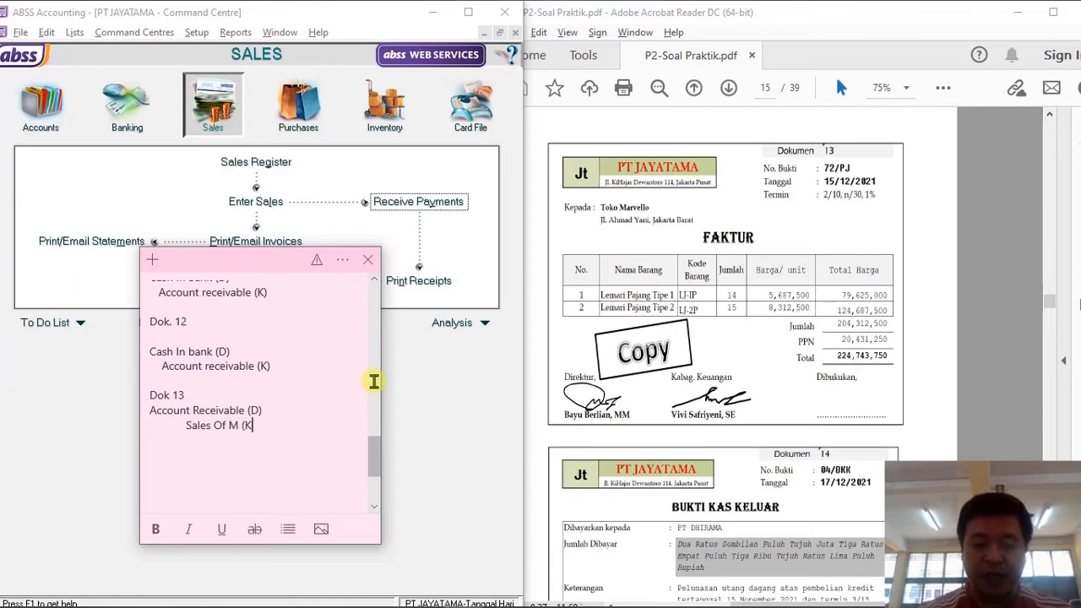
text())
key(Return)
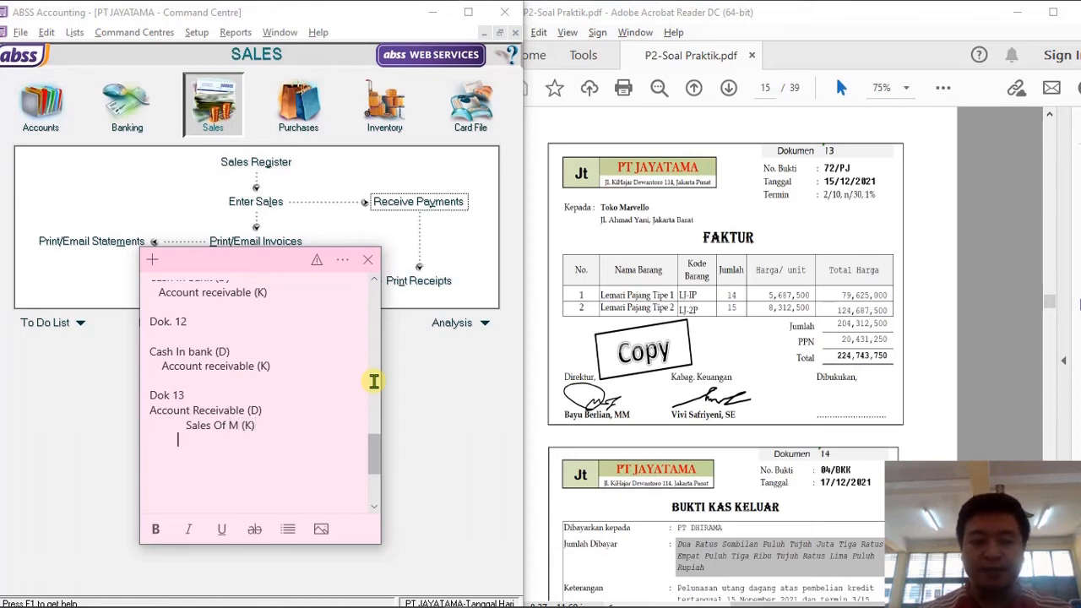
text(Vat)
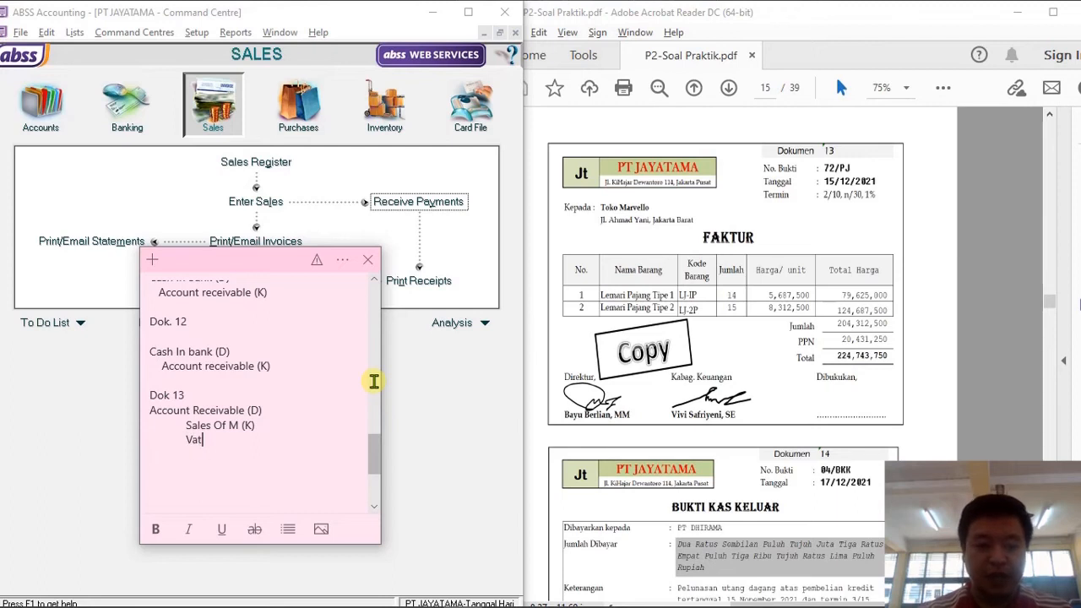
text( Out (K)
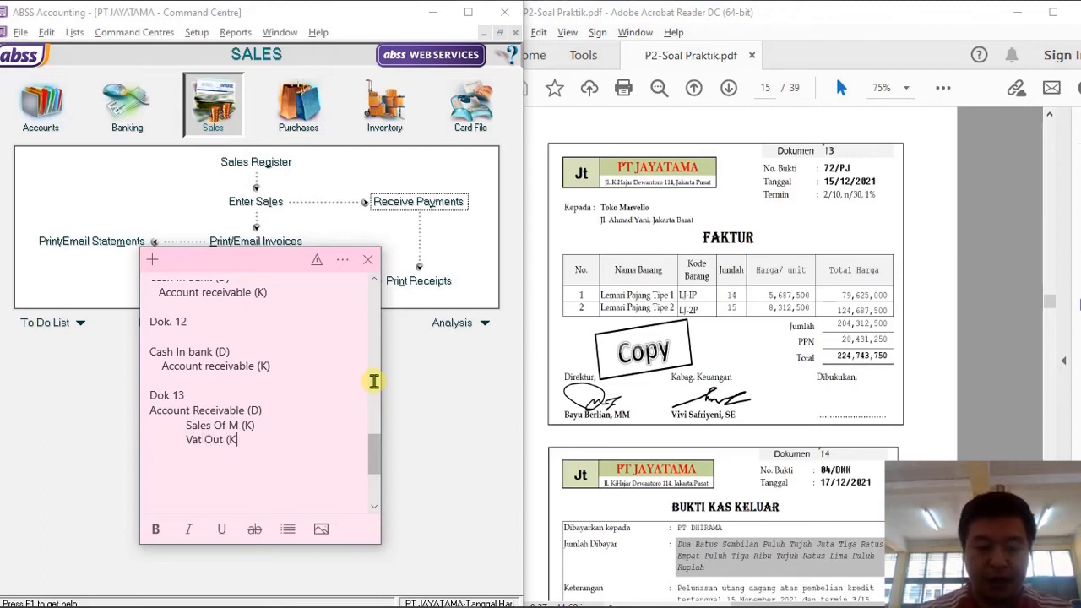
text())
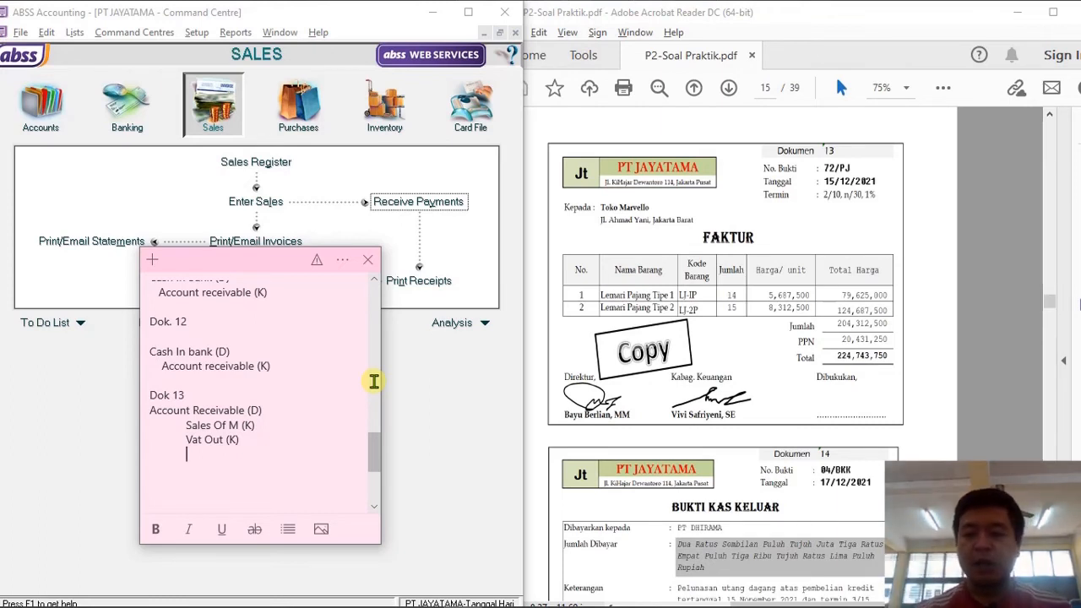
Complete the Dok 13 note with the cost entry: Cogs (D), M. inventory (K).
key(BackSpace)
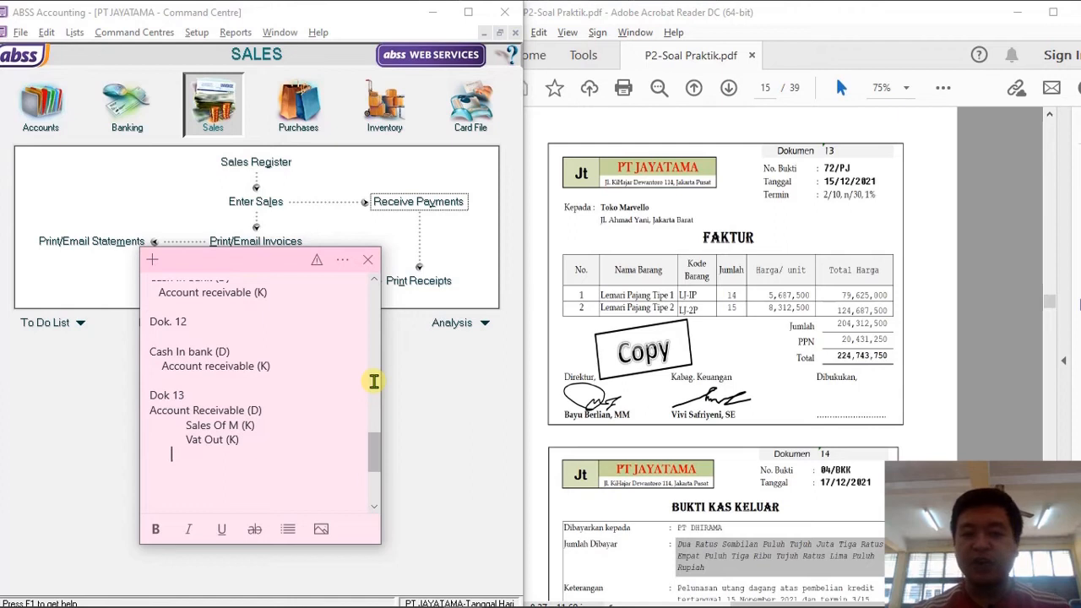
text(Cogs)
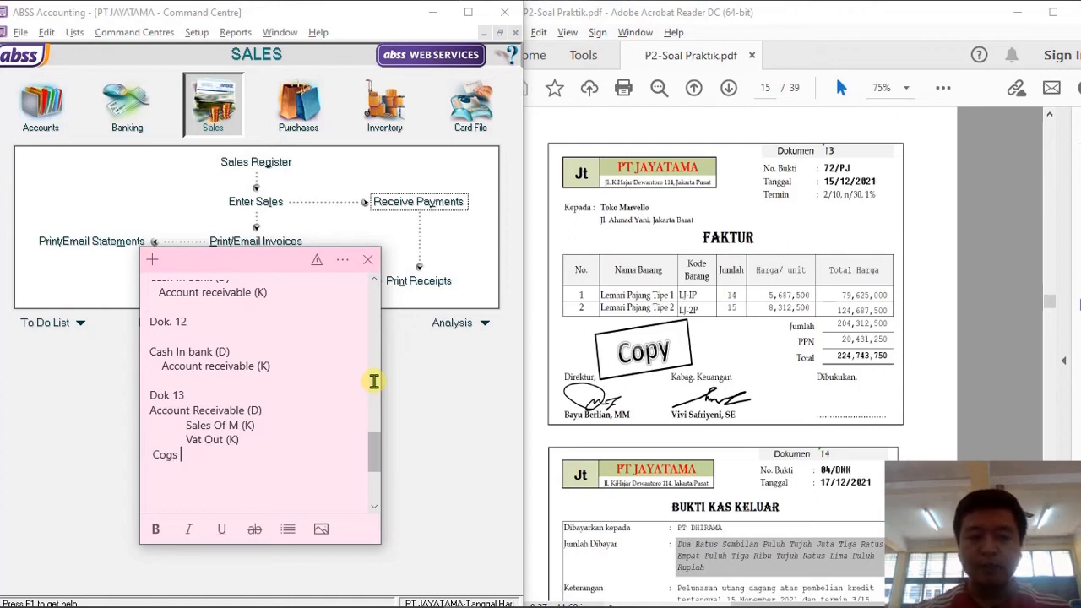
key(Return)
text(M. inc)
key(BackSpace)
text(ventory)
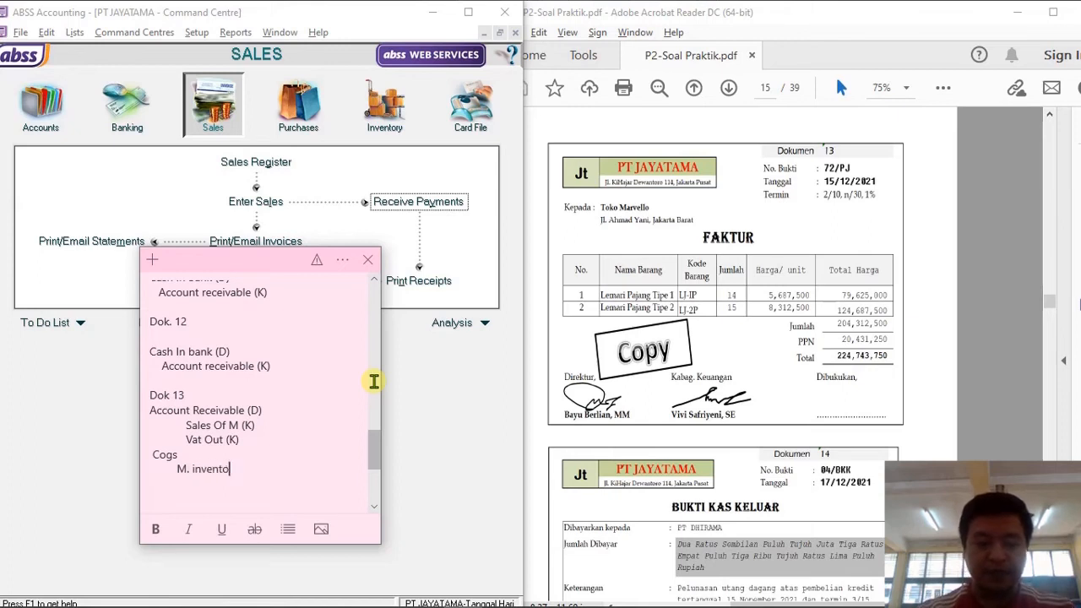
text(D))
click(309, 475)
key(BackSpace)
text((K)
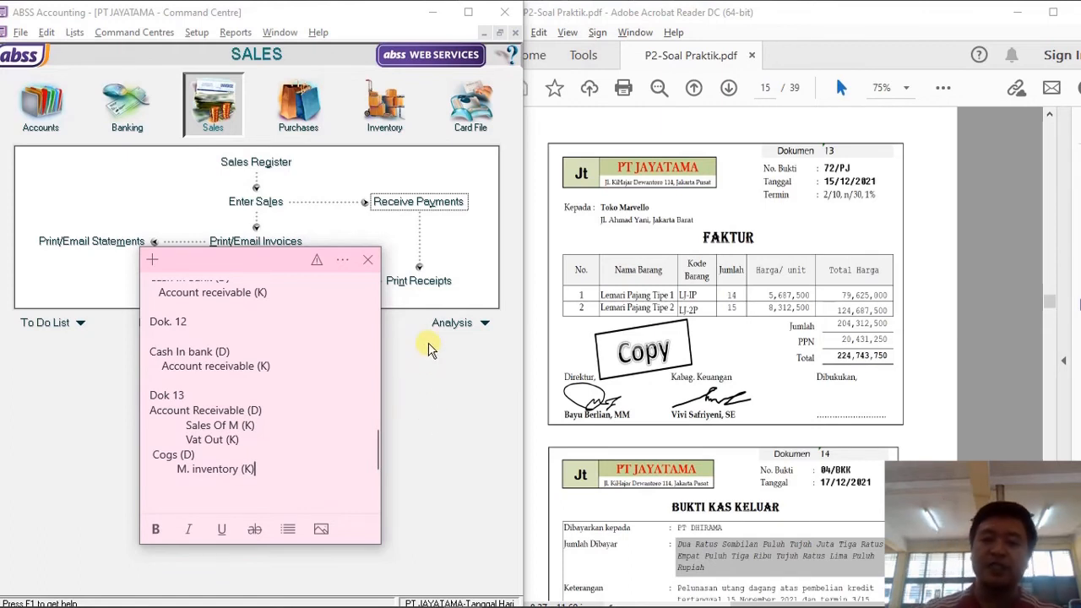
Return to the accounting program and start a new sales invoice for Toko MARVELLO.
click(439, 409)
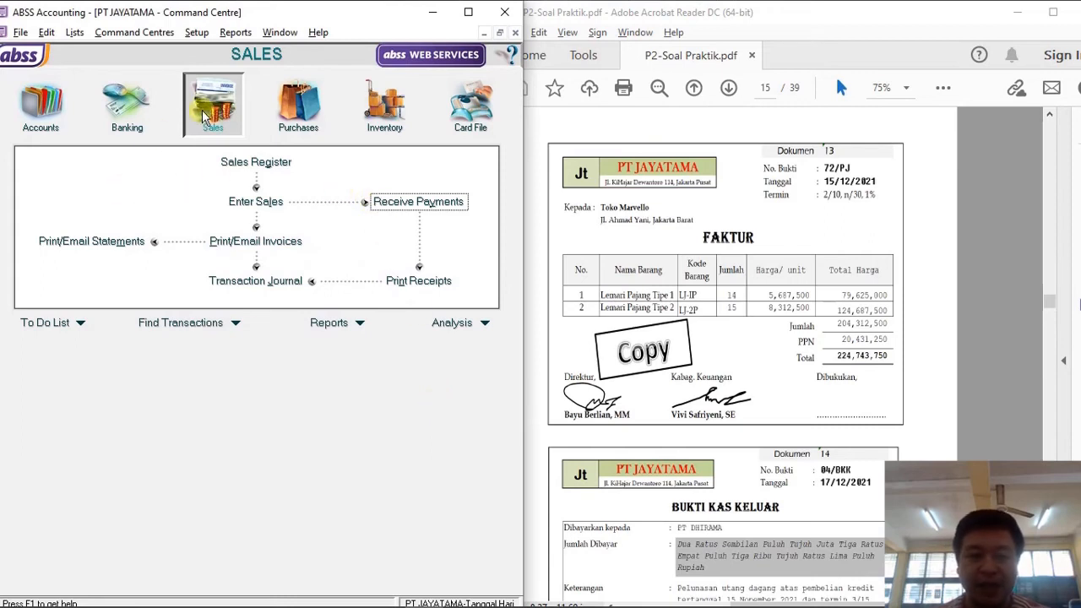
click(239, 203)
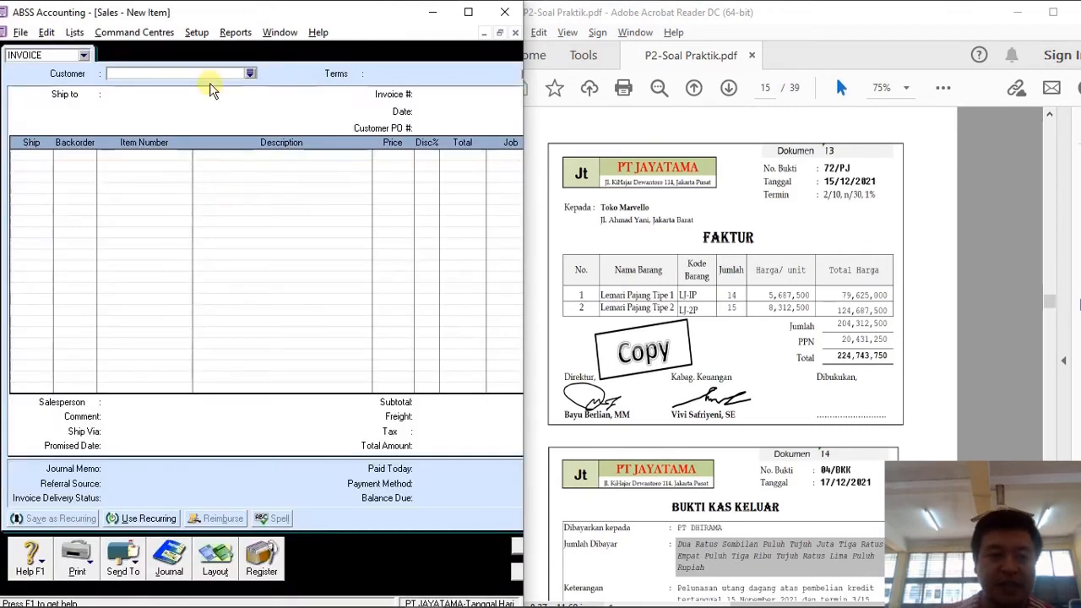
text(Toko MAR)
key(Tab)
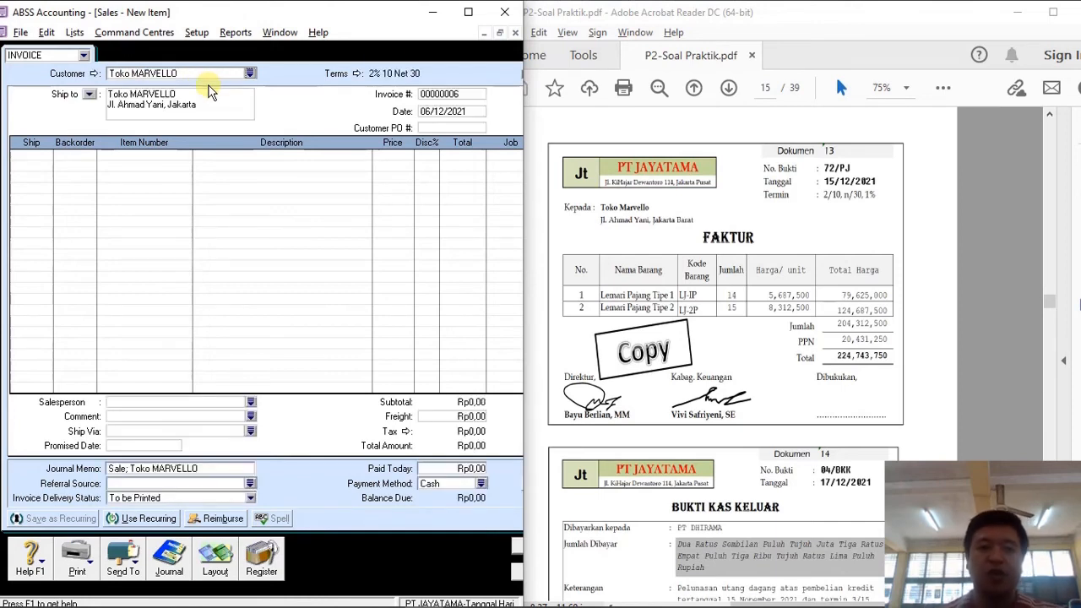
Set the Toko MARVELLO invoice's number to 72/PJ and its date to 15/12/2021.
click(455, 97)
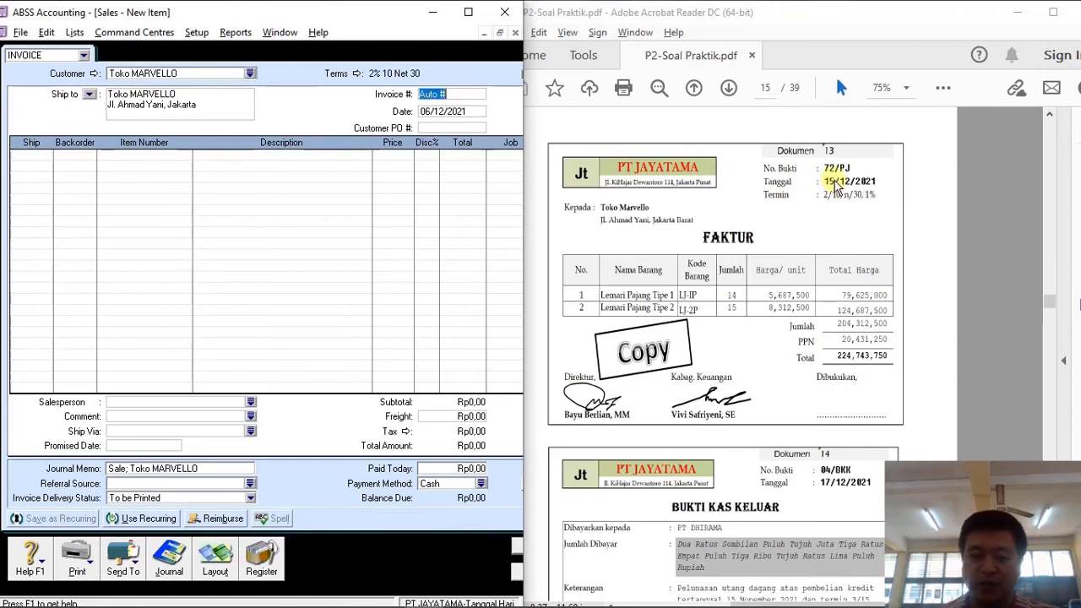
text(72/PJ)
key(Tab)
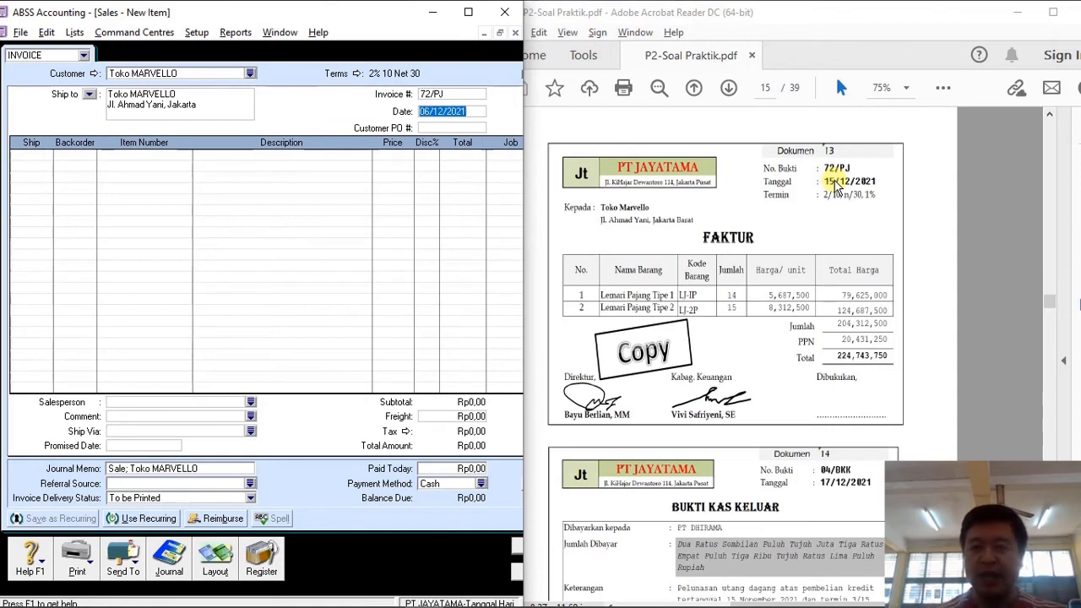
text(15/12/2021)
key(Tab)
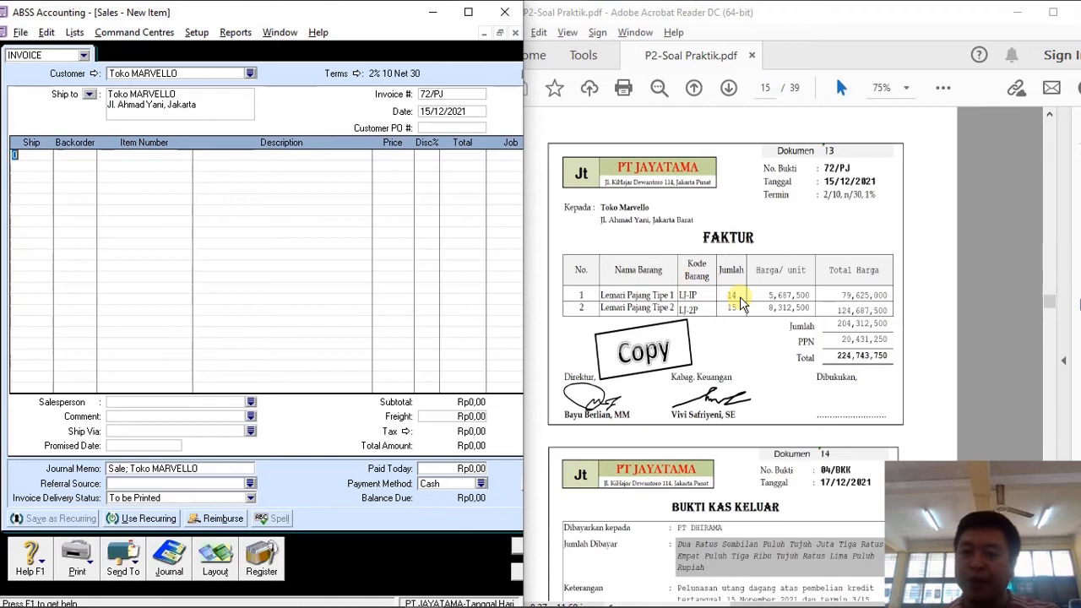
Enter 14 units of item LJ-1P (Lemari Pajang Tipe 1) at a price of 5687500 as the first invoice line.
text(14)
key(Tab)
key(Tab)
text(LJ-1p)
key(Tab)
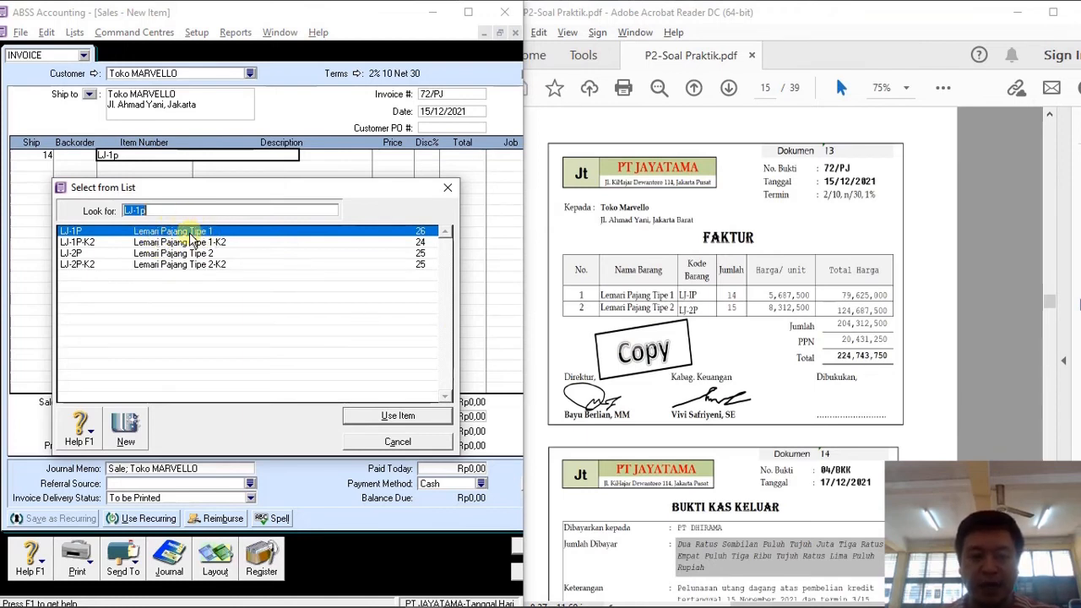
double_click(119, 236)
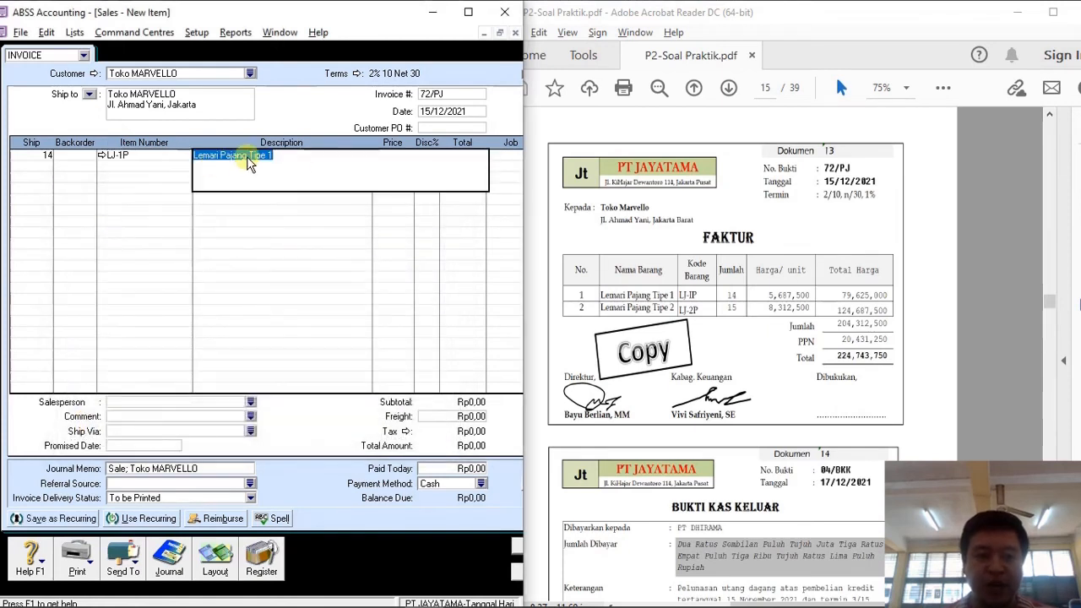
key(Tab)
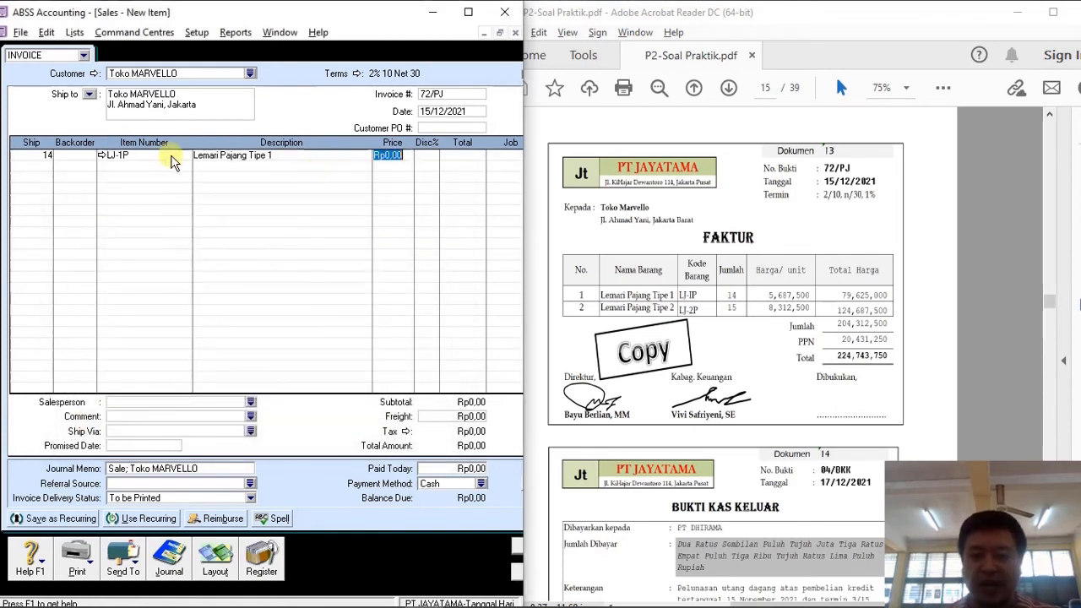
text(5687500)
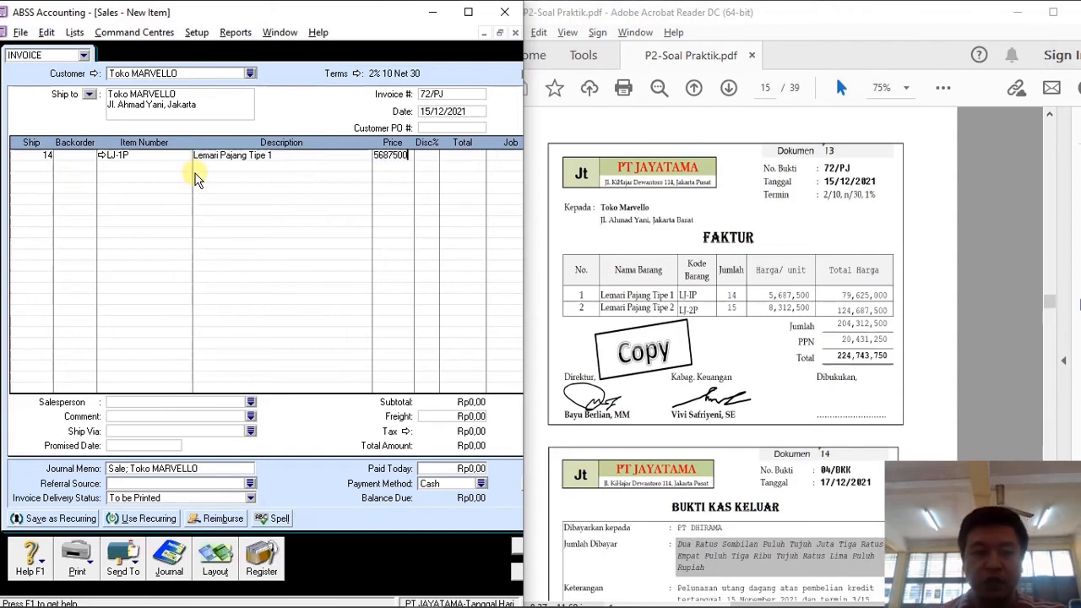
key(Tab)
Add a second invoice line for 15 units of item LJ-2P (Lemari Pajang Tipe 2) at a price of 8312500.
drag(524, 338, 591, 340)
click(49, 172)
text(15)
key(Tab)
key(Tab)
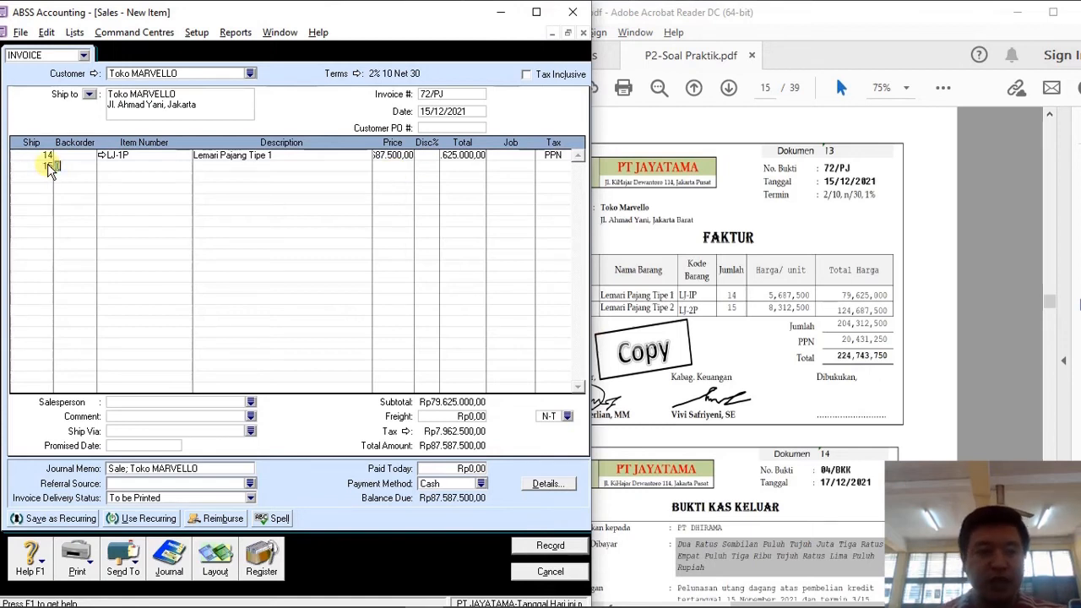
text(LJ-2P)
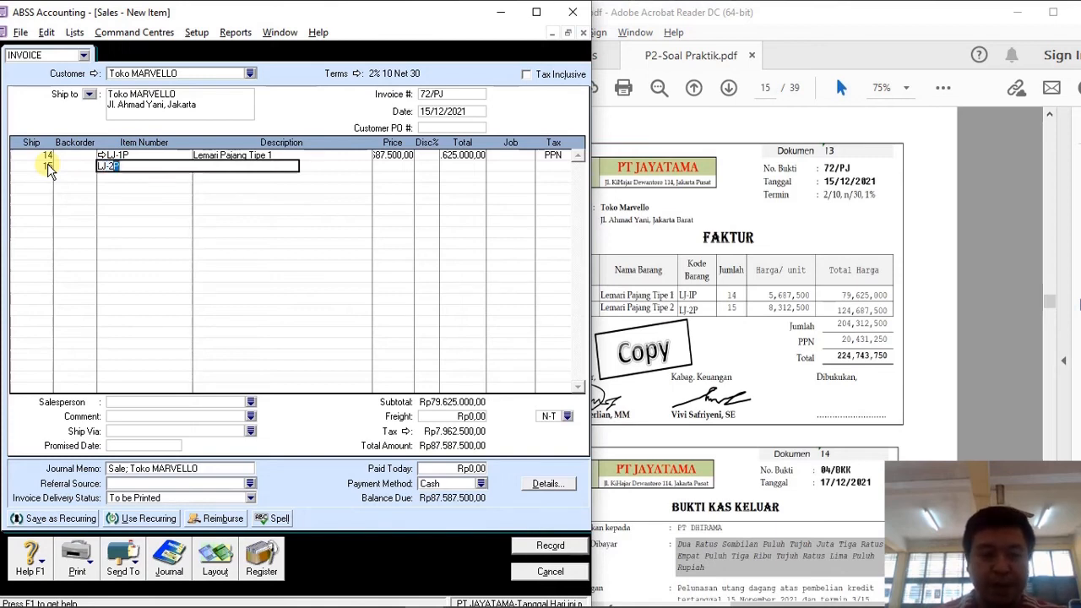
key(Tab)
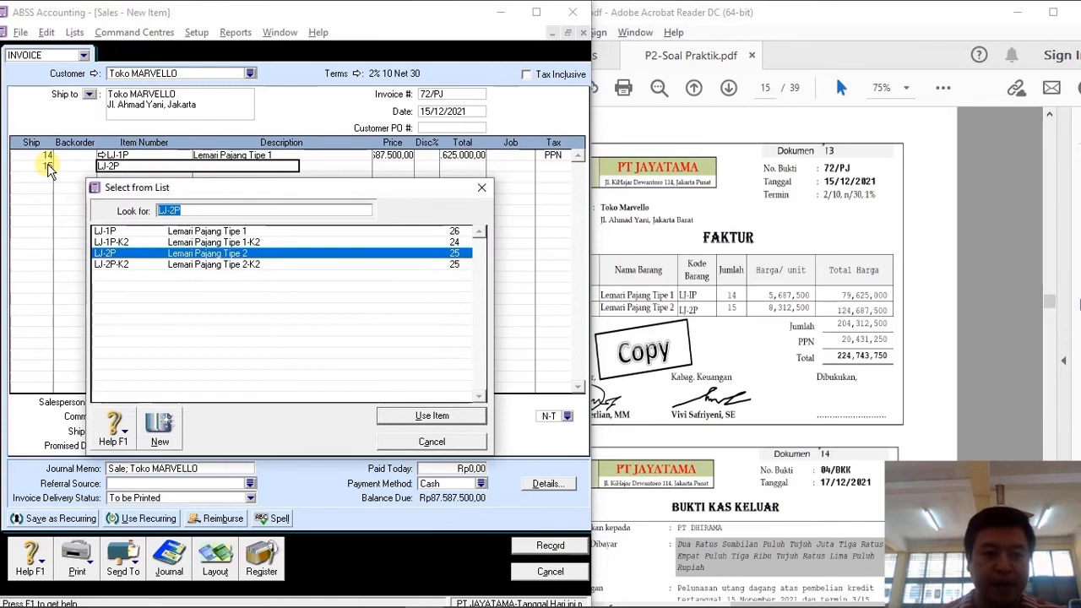
double_click(123, 256)
key(Tab)
text(8312)
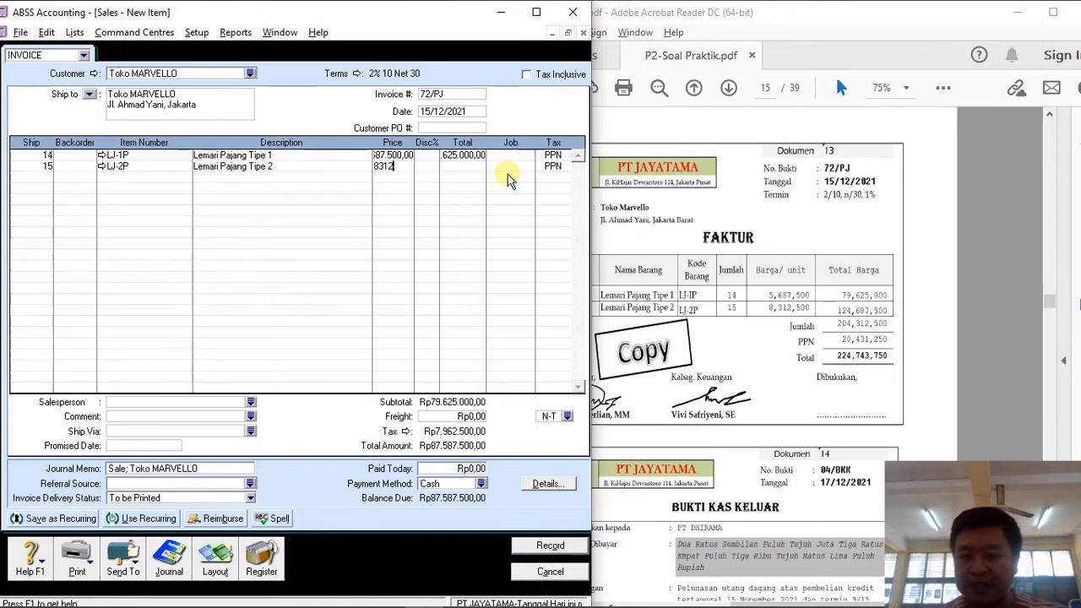
text(500)
key(Tab)
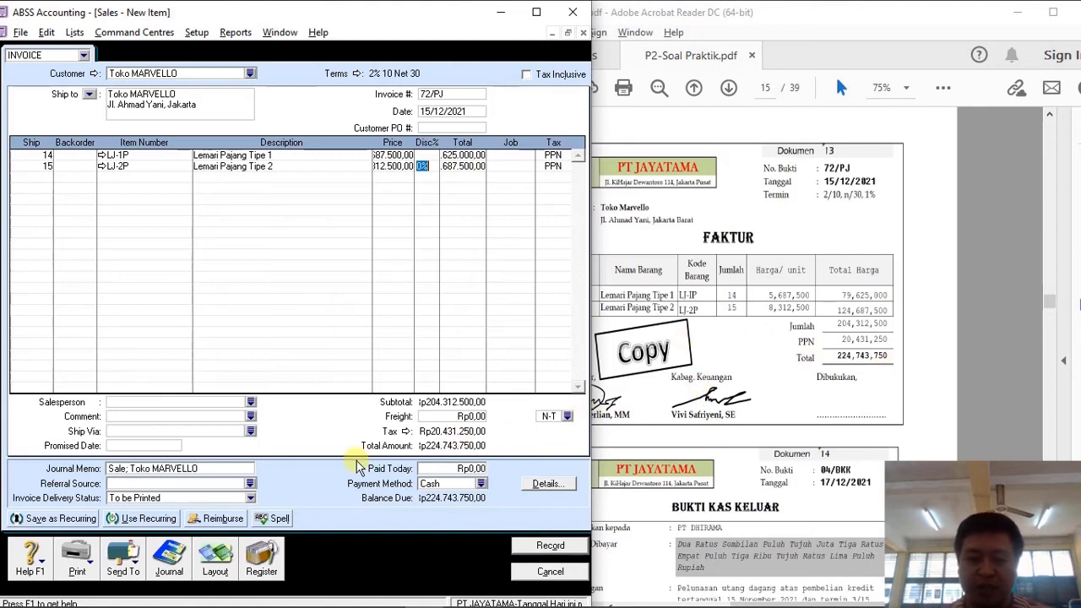
Review the Toko MARVELLO invoice's transaction recap, record the invoice and leave sales entry.
key(ctrl+r)
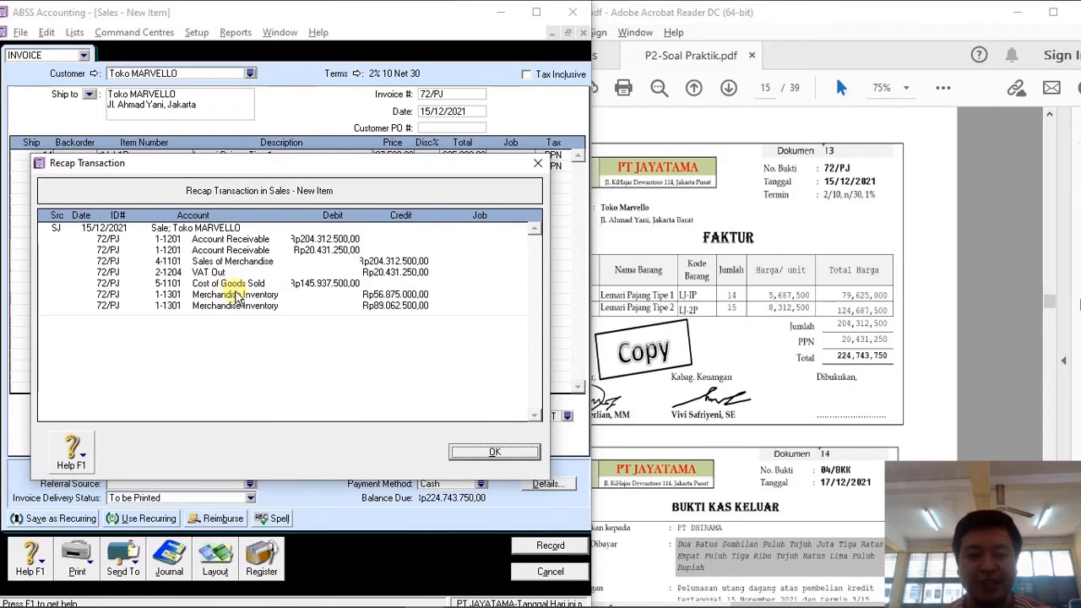
click(457, 455)
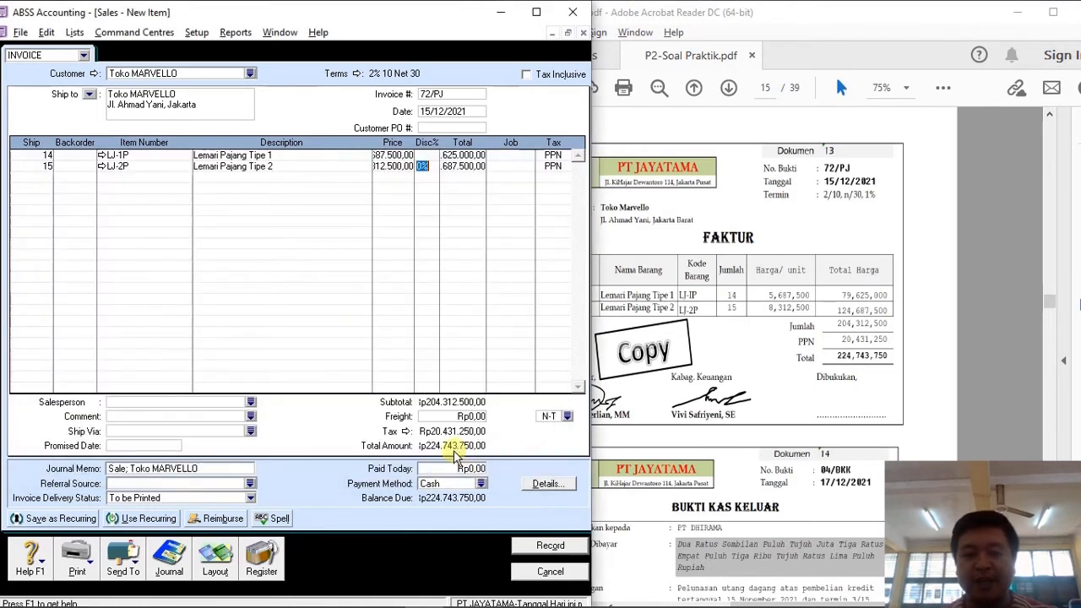
click(550, 545)
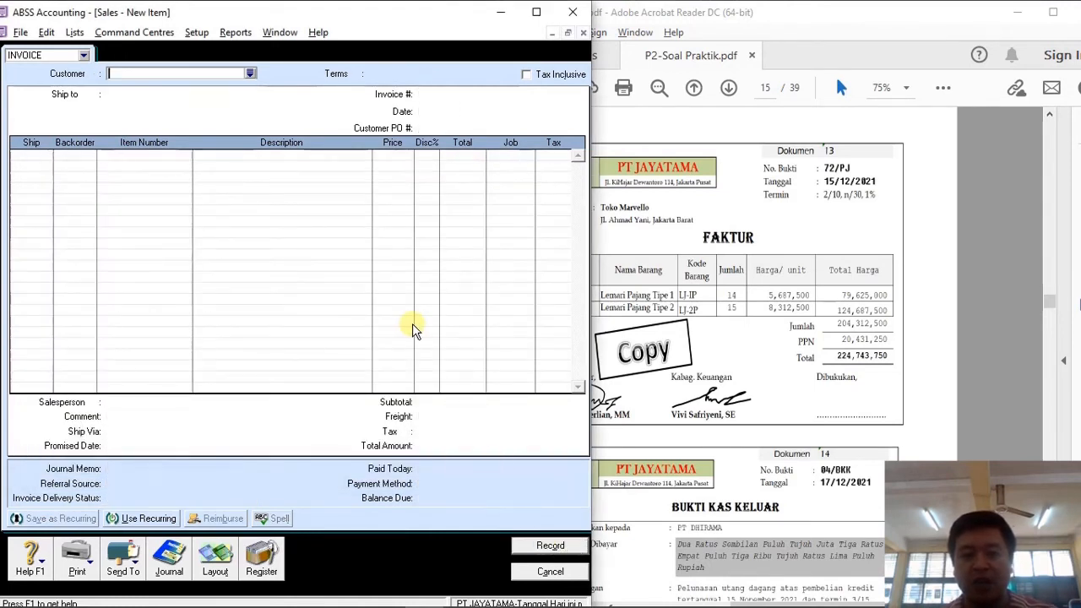
click(550, 571)
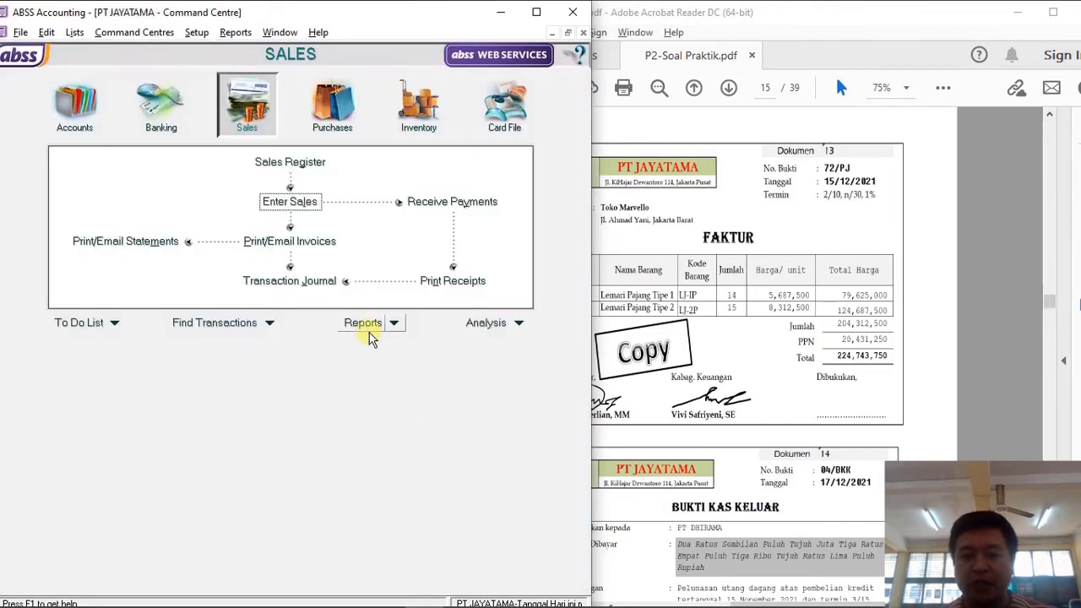
Go to document 14 in the PDF and note its journal under Dok 14: Account Payable (D), cash in bank (K).
scroll(697, 291, down, 3)
click(709, 336)
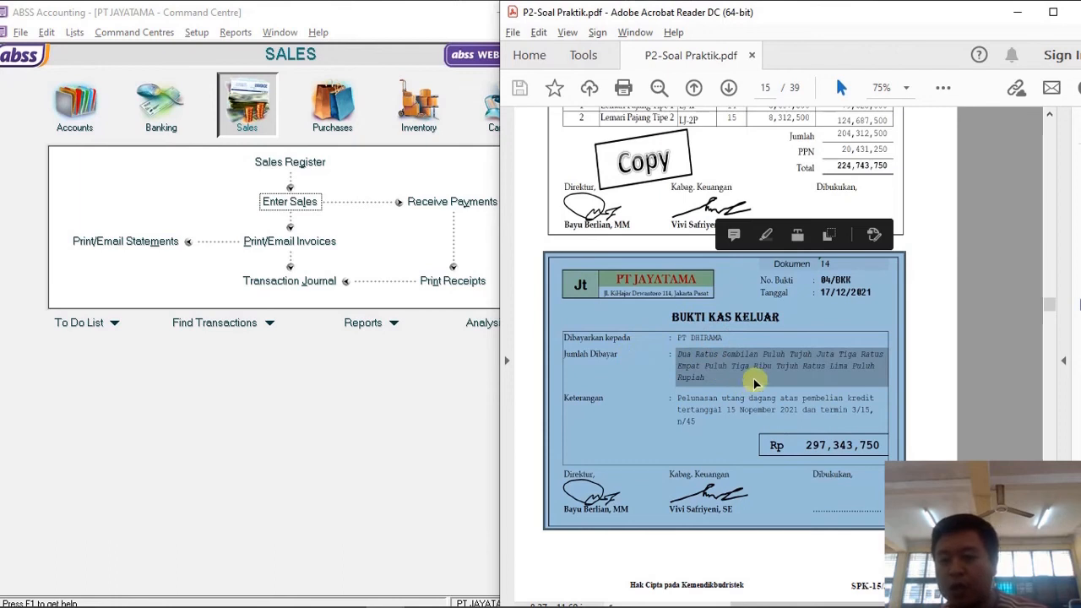
scroll(722, 337, down, 2)
click(946, 283)
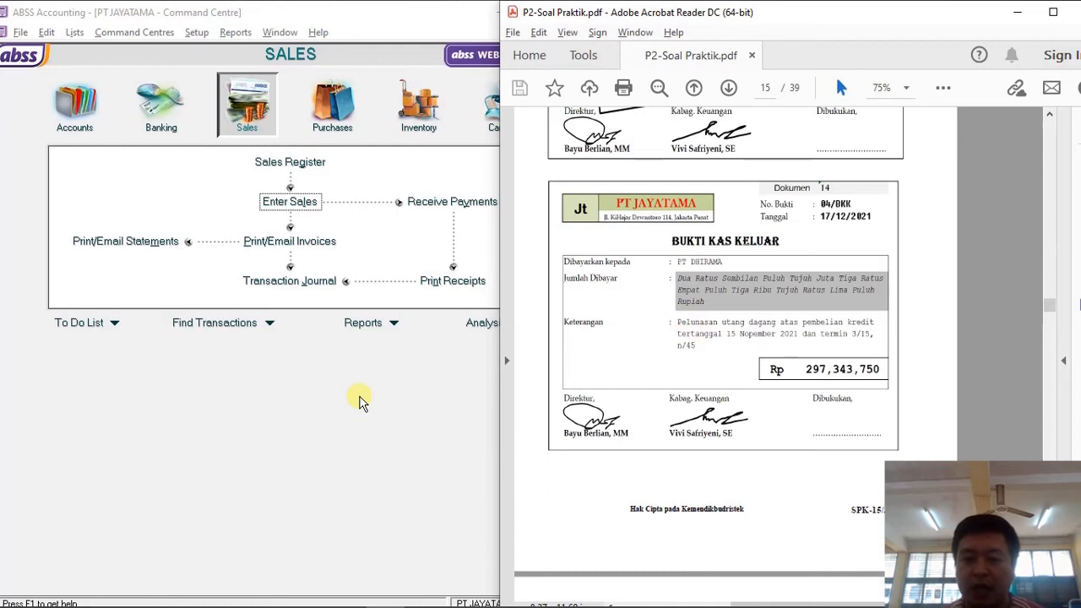
click(464, 592)
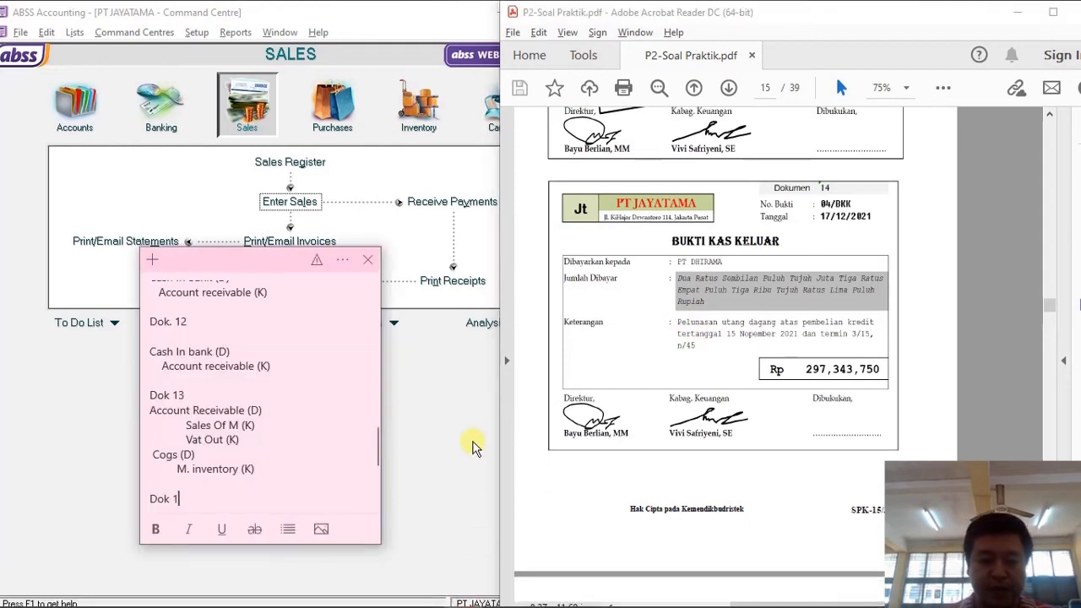
key(Return)
key(Return)
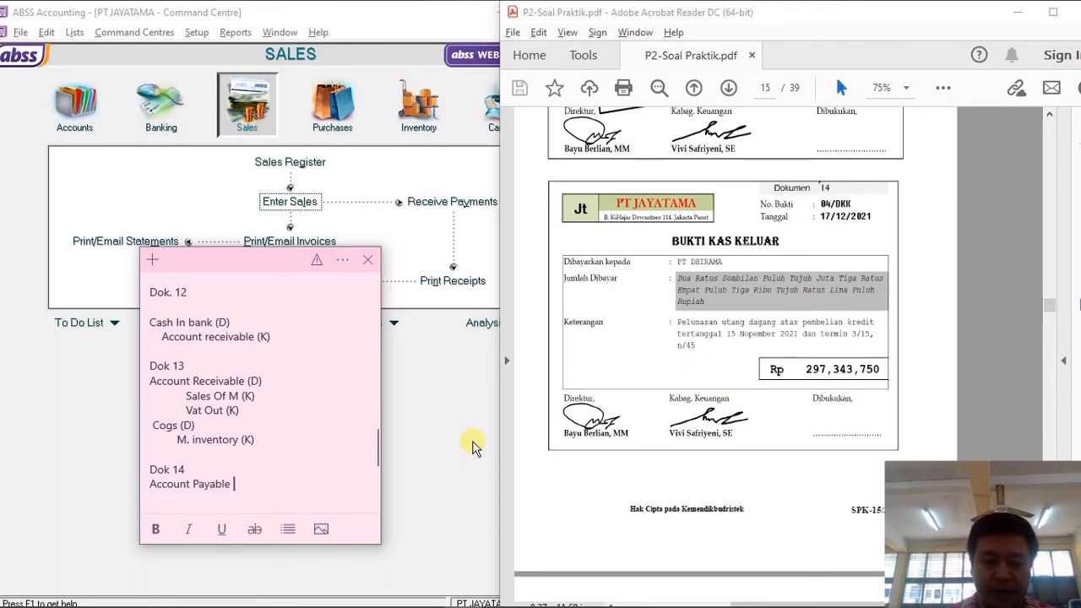
key(Return)
key(Return)
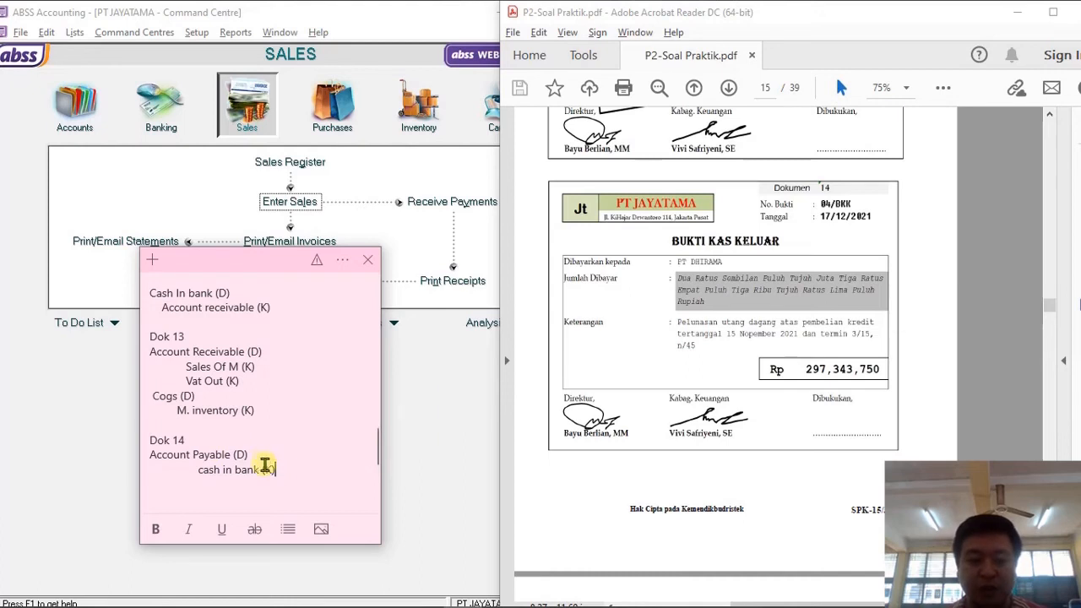
Return to the accounting program and start a bill payment from Cash In Bank to supplier PT DHIRAMA.
click(437, 443)
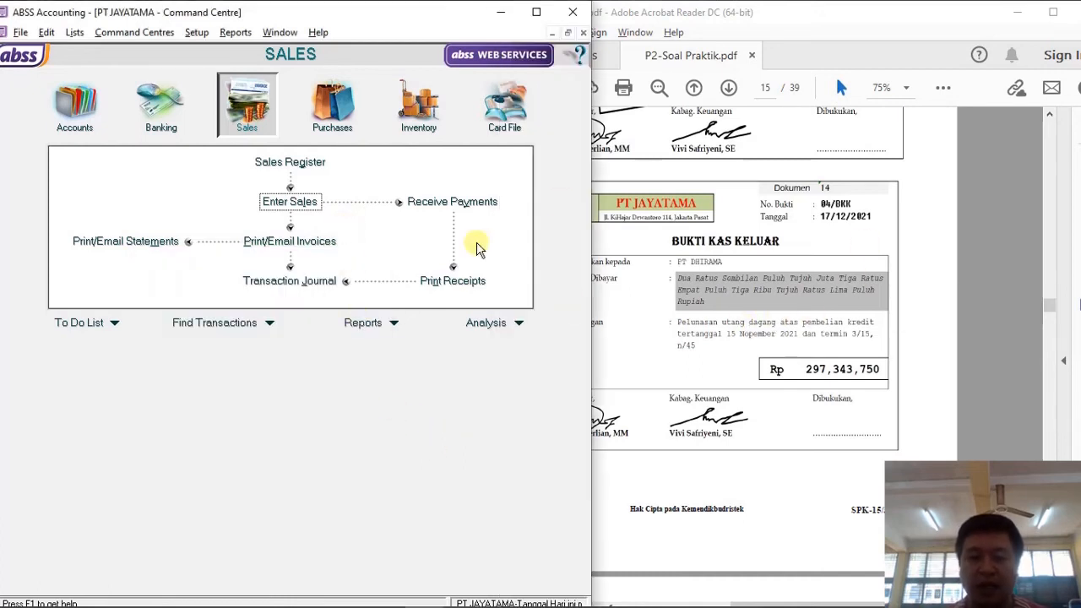
click(332, 105)
click(450, 203)
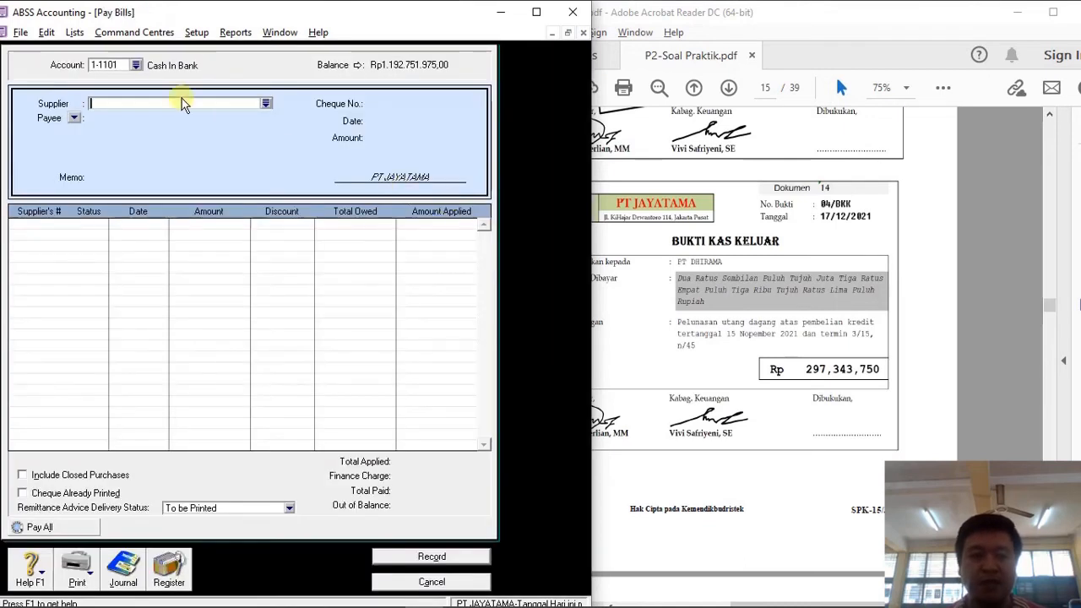
text(Pt)
key(BackSpace)
text(T)
key(BackSpace)
text(DHIRAMA)
key(Tab)
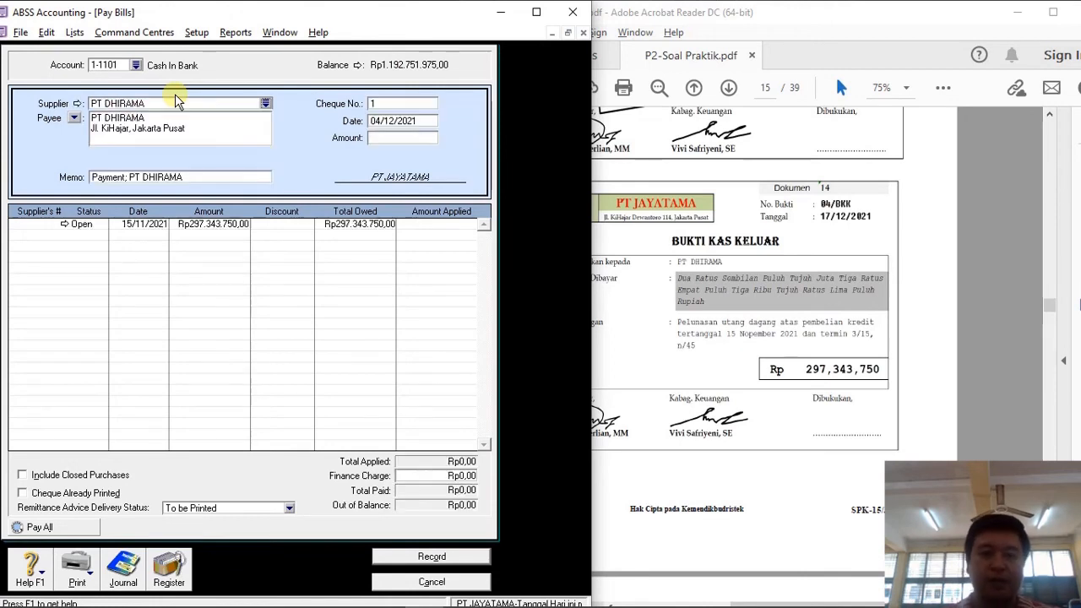
Set the payment's cheque number to 04/BKK, its date to 17/12/2021 and its amount to 297343750.
click(388, 103)
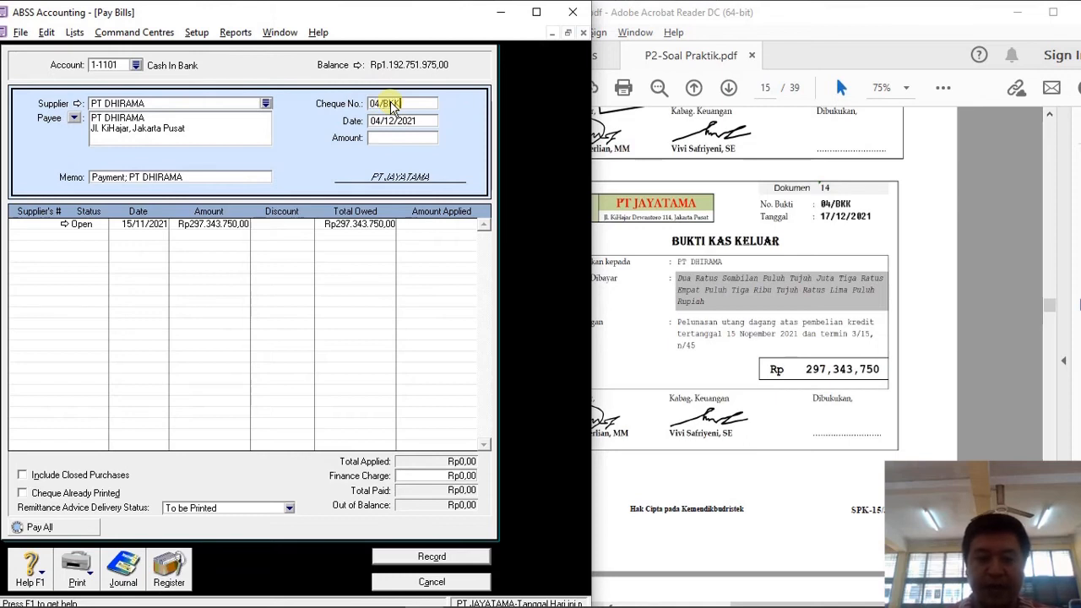
text(04/BKK)
key(Tab)
text(17)
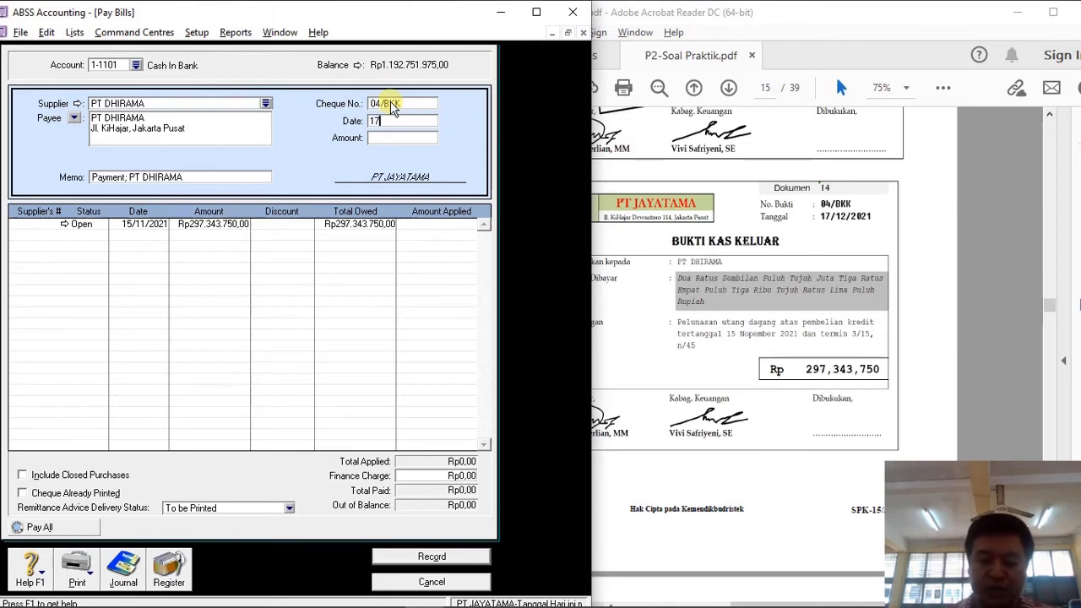
text(/12/2021)
key(Tab)
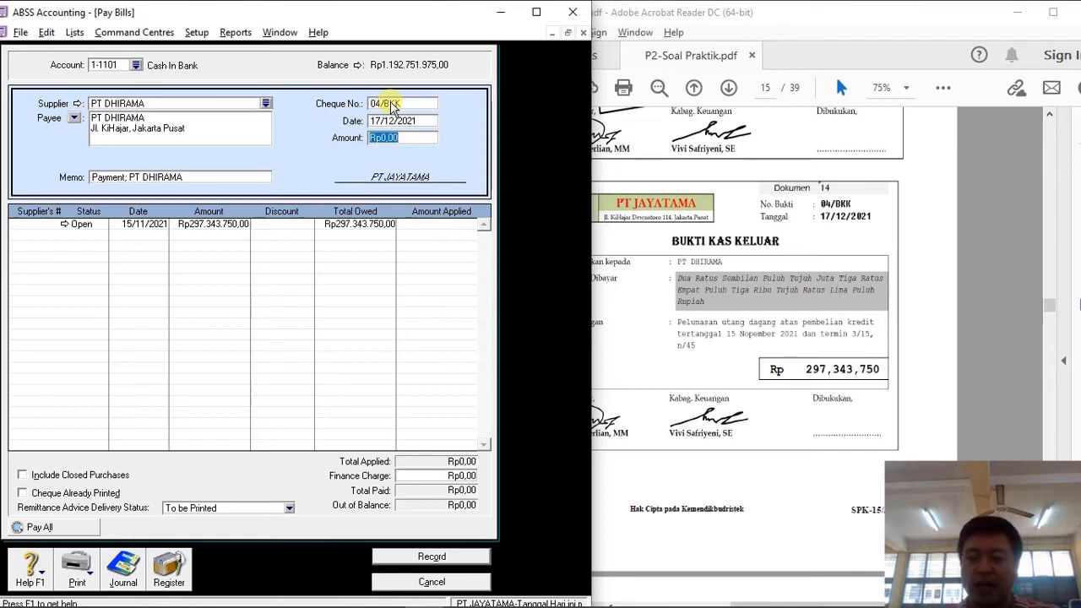
text(297.)
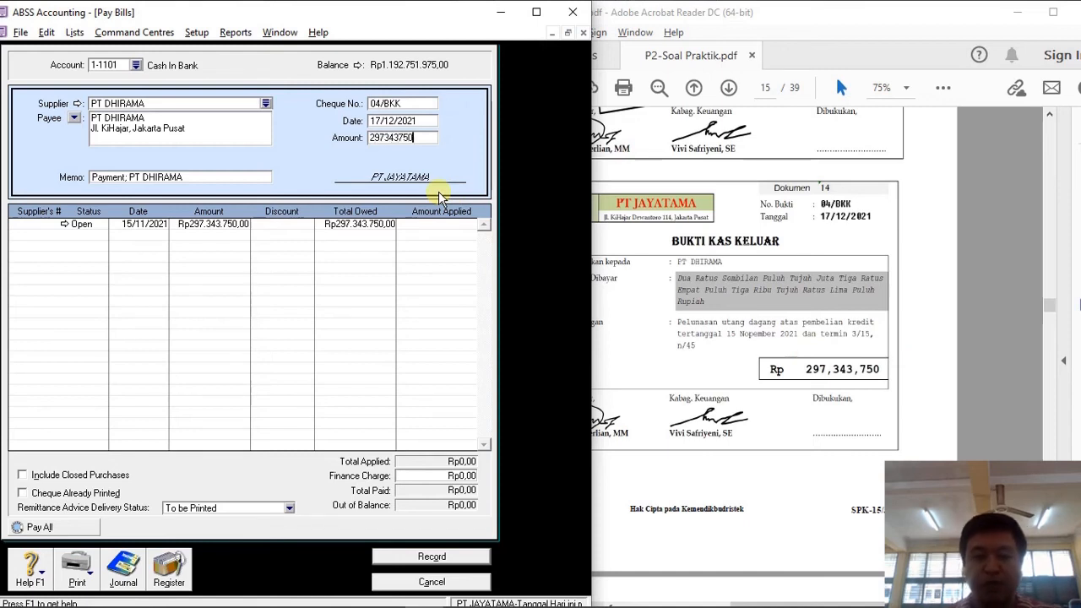
text(343.750)
key(Tab)
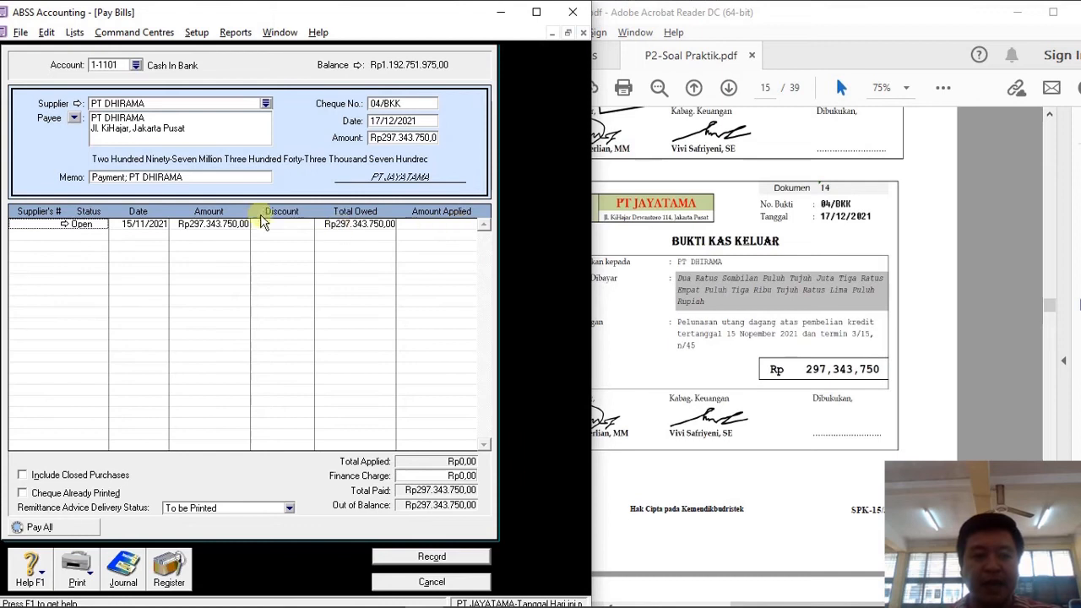
Apply the full payment to PT DHIRAMA's open 15/11/2021 bill, review the transaction recap and record the payment.
click(437, 226)
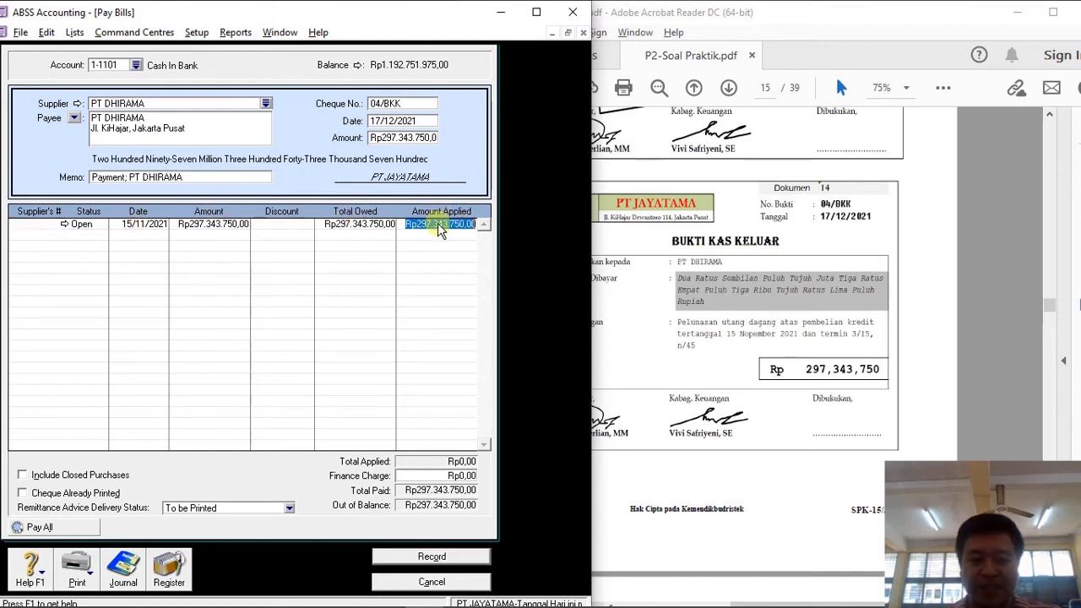
key(Tab)
key(ctrl+r)
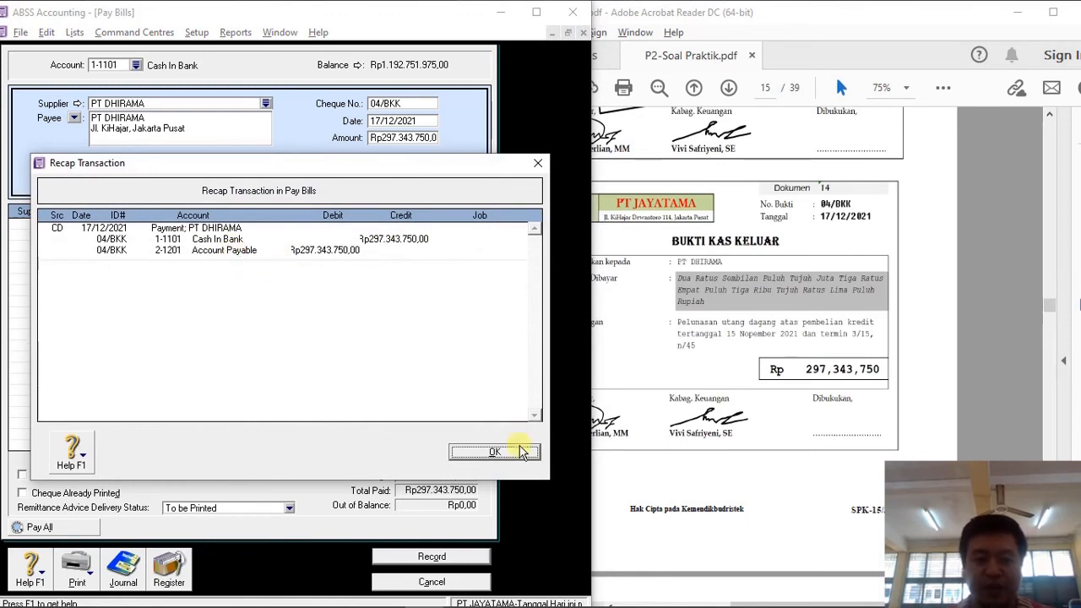
click(520, 453)
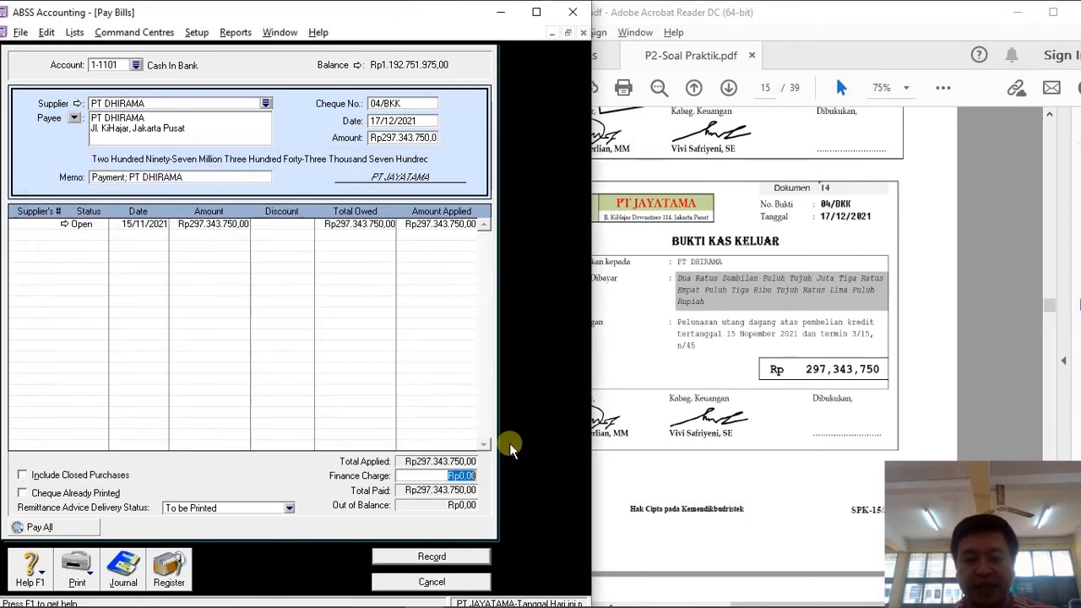
click(451, 556)
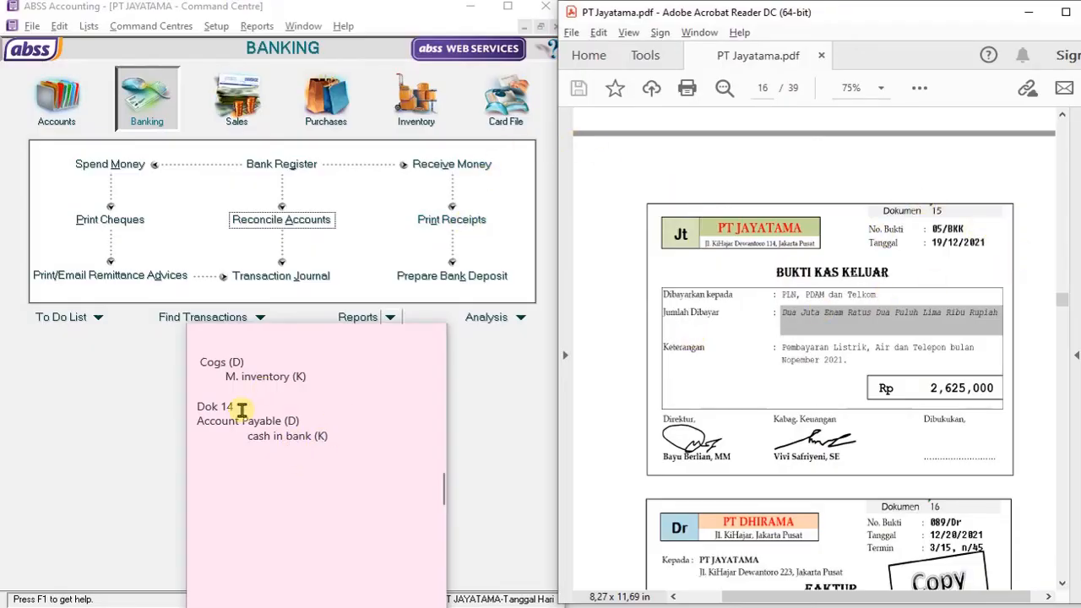
Add the heading "dok 15. BKK" below the Dok 14 entry in the note.
click(218, 468)
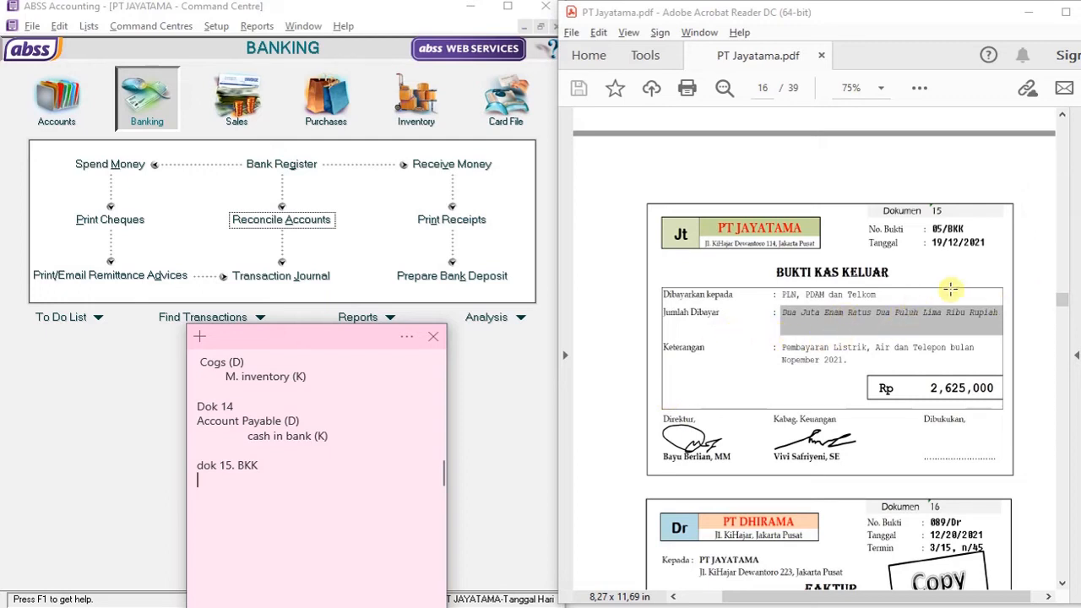
key(Return)
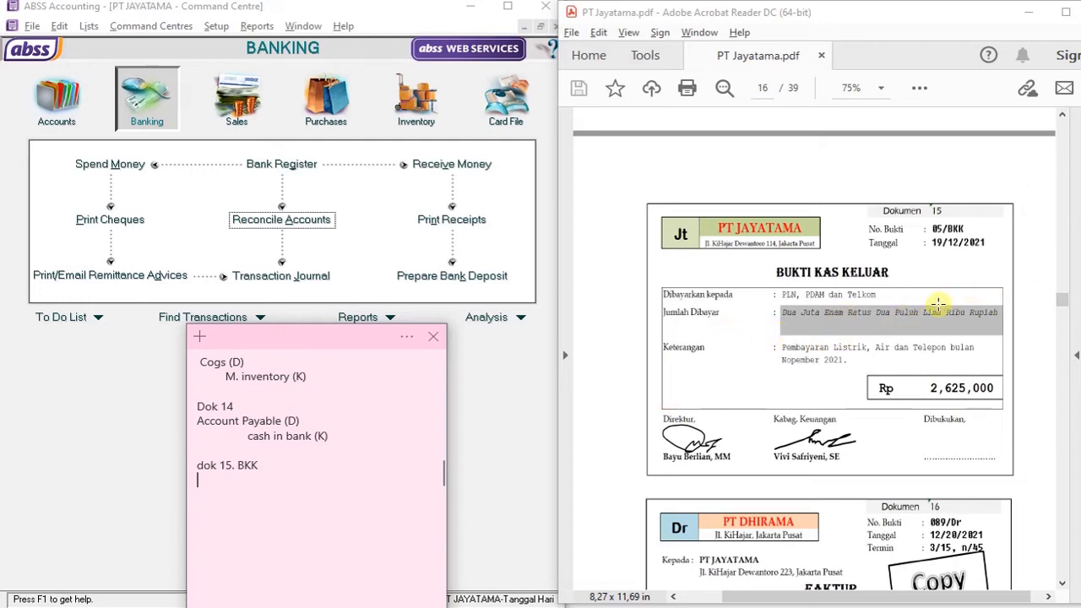
Examine the 30 November 2021 account balances and payables lists, and go back to document 15's payment voucher in the PDF.
drag(1063, 300, 1072, 205)
scroll(755, 238, up, 4)
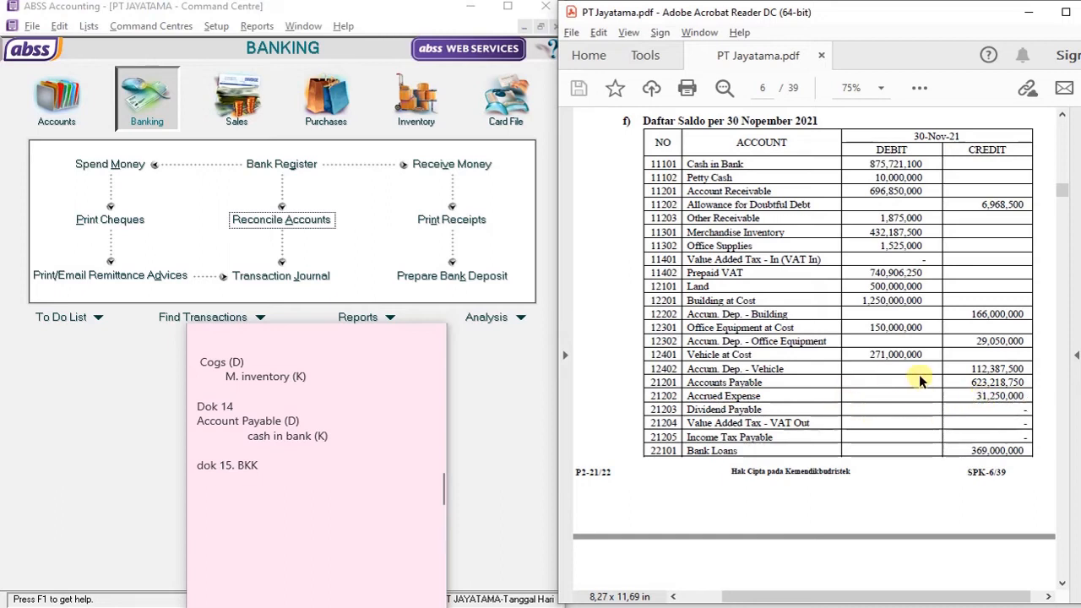
scroll(920, 389, down, 10)
scroll(916, 388, down, 10)
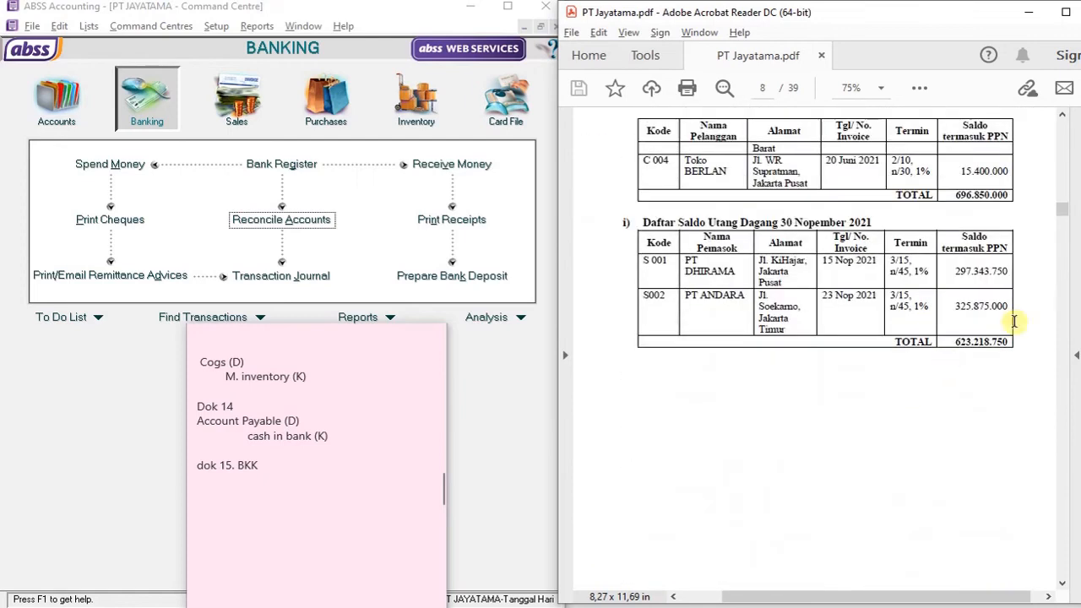
drag(1061, 213, 1055, 280)
scroll(863, 317, down, 15)
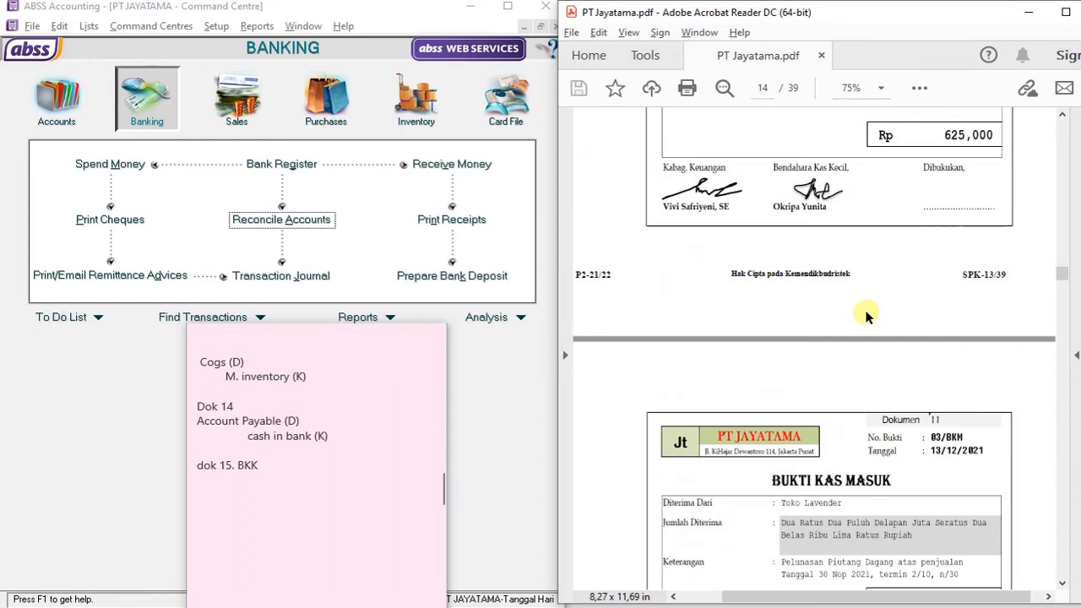
scroll(863, 317, down, 12)
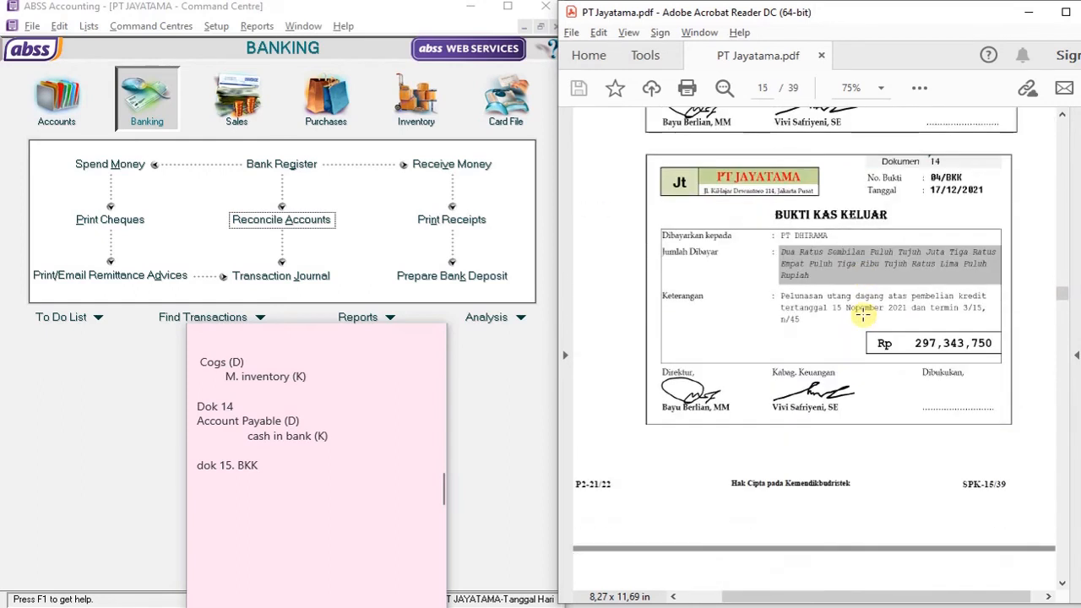
scroll(863, 313, down, 15)
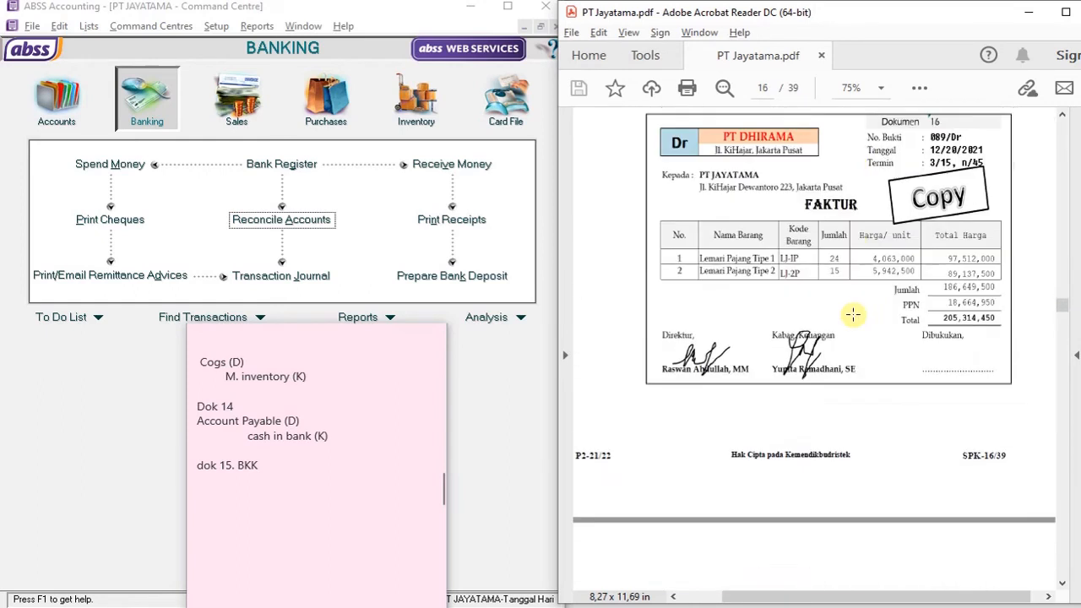
scroll(855, 303, up, 4)
scroll(849, 297, up, 3)
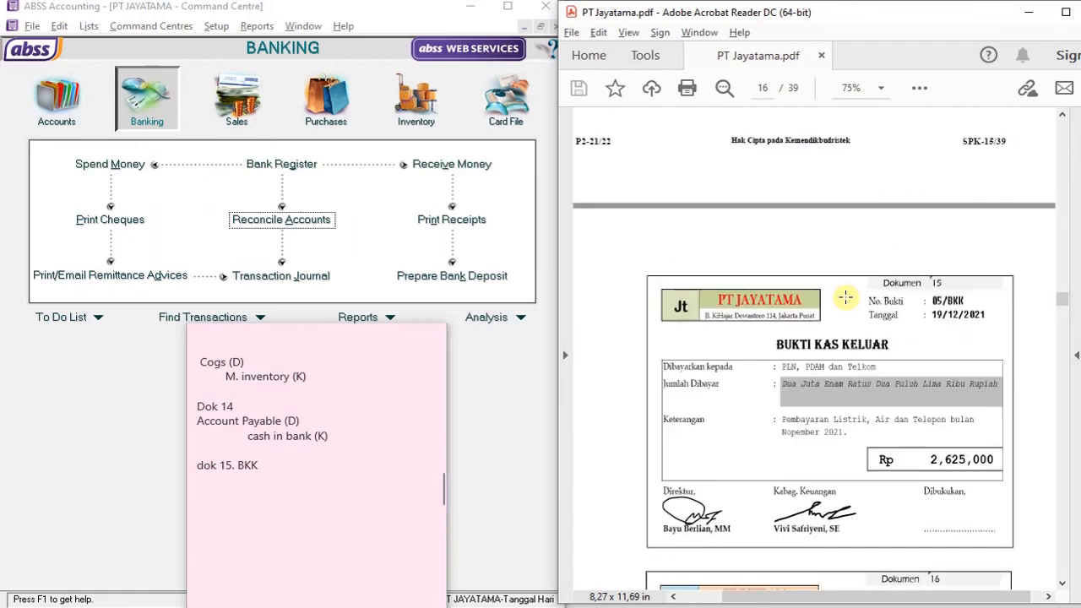
Write document 15's journal lines in the note: "water.elec.telphone expense" with "cash in bank" below it.
click(264, 465)
key(Return)
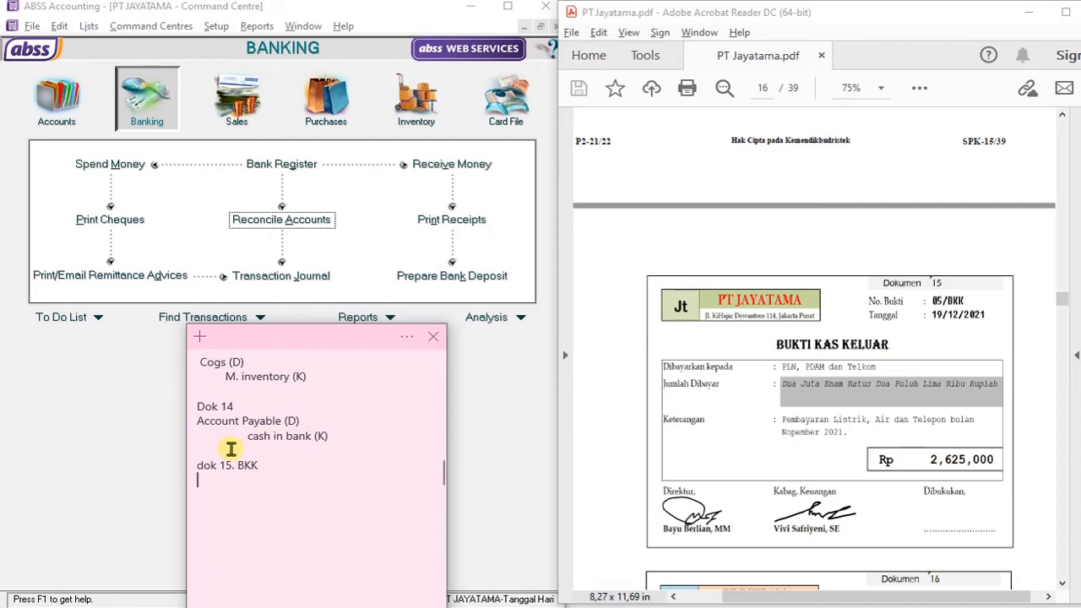
text(Water.elec tel)
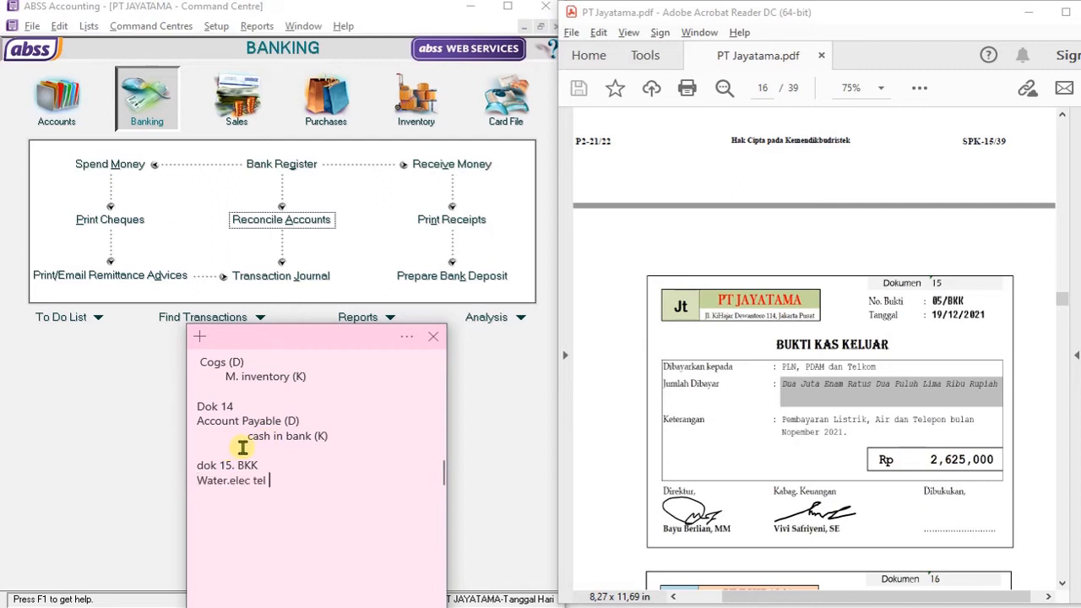
drag(285, 470, 188, 492)
click(271, 498)
drag(271, 493, 189, 489)
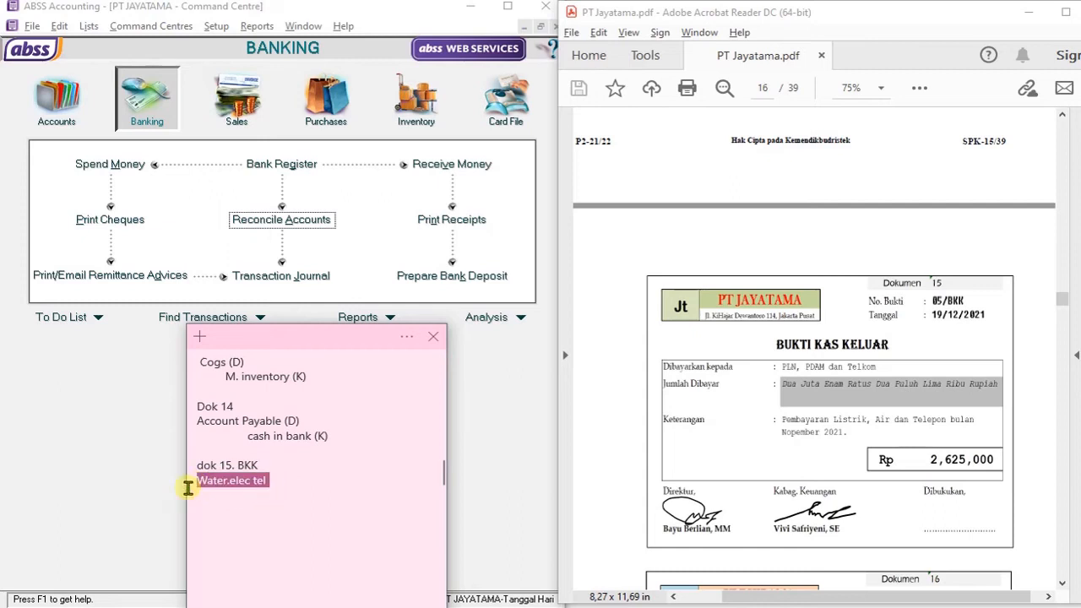
text(wa)
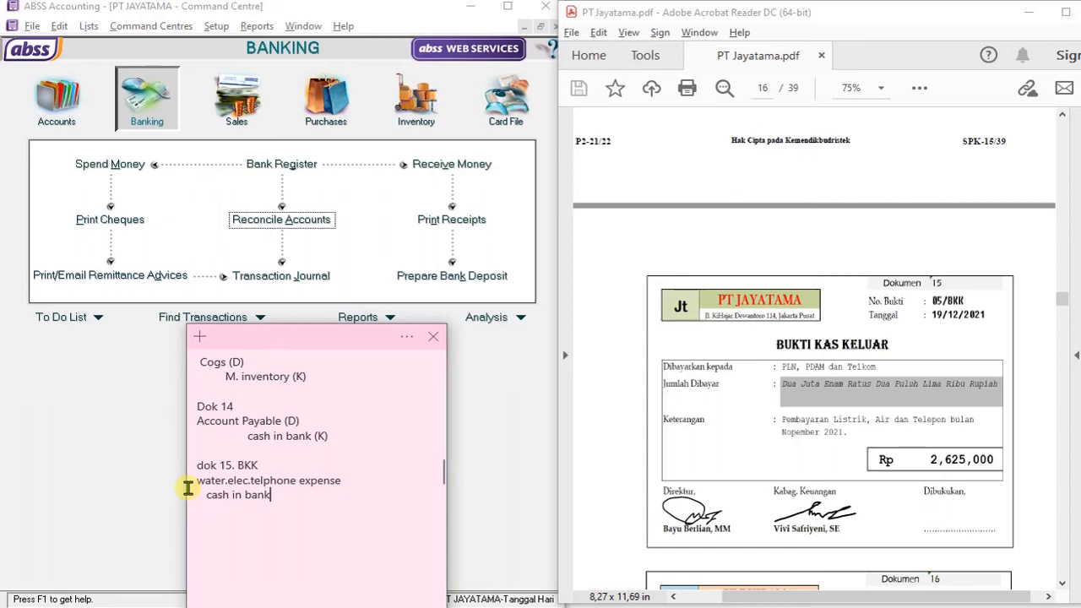
Start a Spend Money entry with cheque number 05/BKK, date 19/12/2021, amount 2625000 and memo "Pembayaran Litstrik air telpon bulan desember".
click(117, 385)
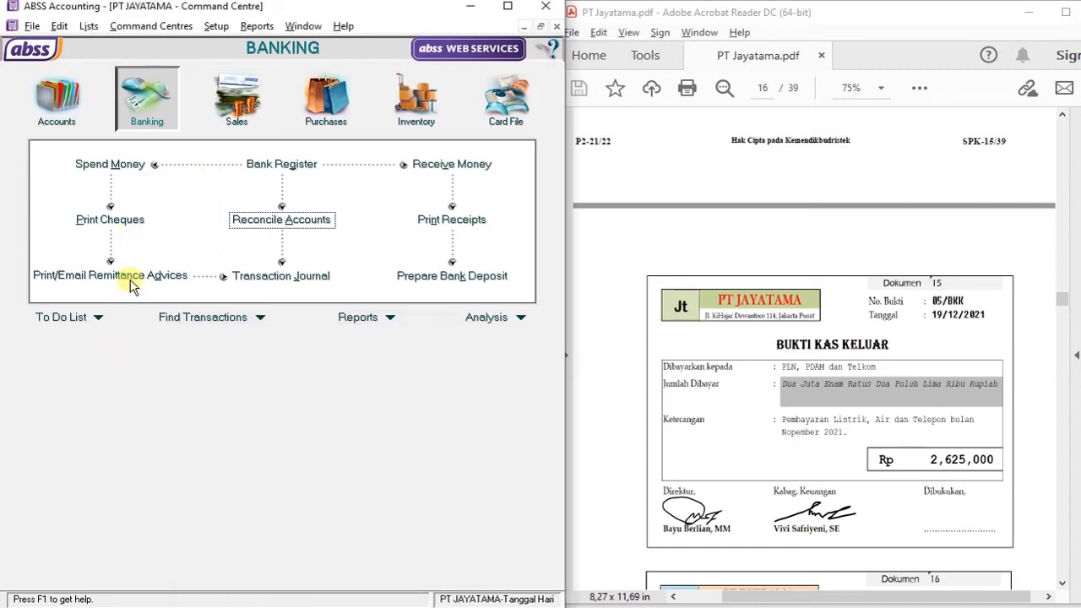
click(120, 168)
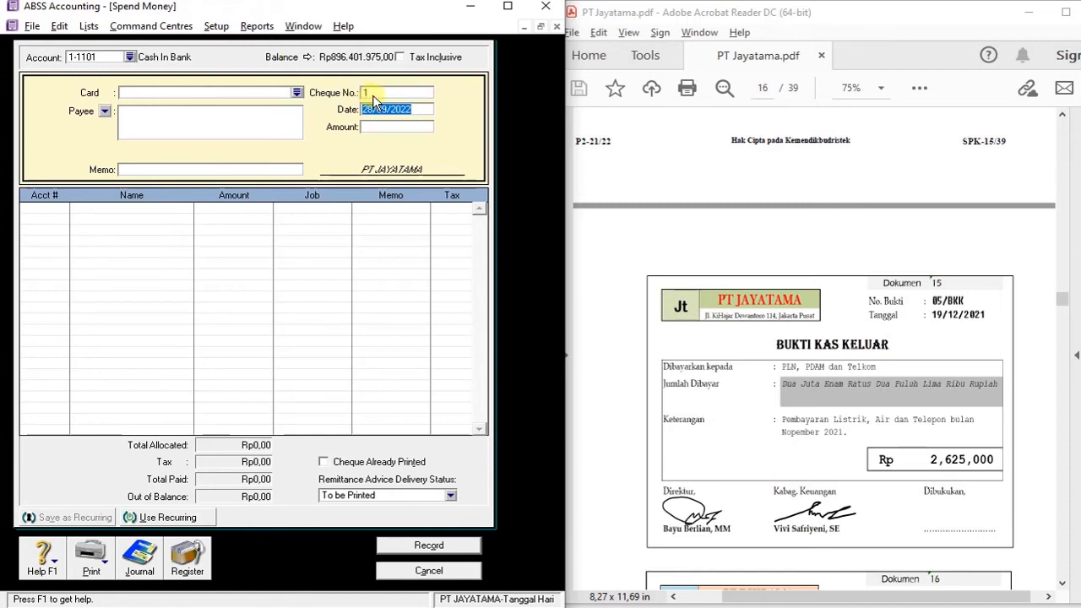
click(372, 93)
text(05/BKK)
key(Tab)
text(19/12/2021)
key(Tab)
text(2625000)
key(Tab)
text(Pembayaran Listrik air telpon bulan desember)
key(Tab)
Allocate the full payment to account 6-1111 Electricity, telp Water Exp and record the transaction.
text(6)
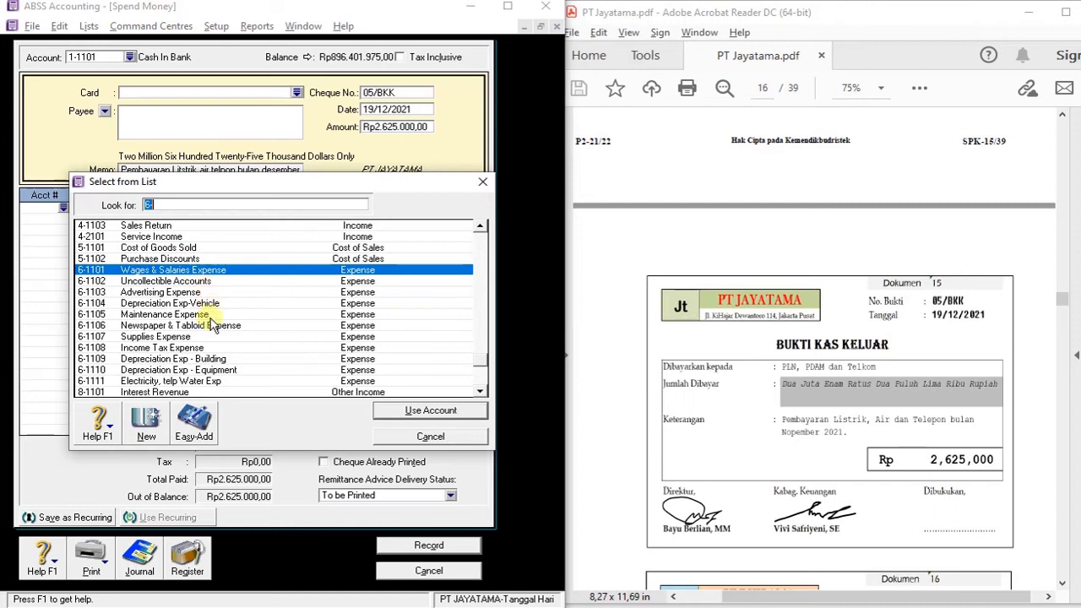
scroll(241, 338, down, 1)
scroll(242, 353, up, 1)
click(141, 370)
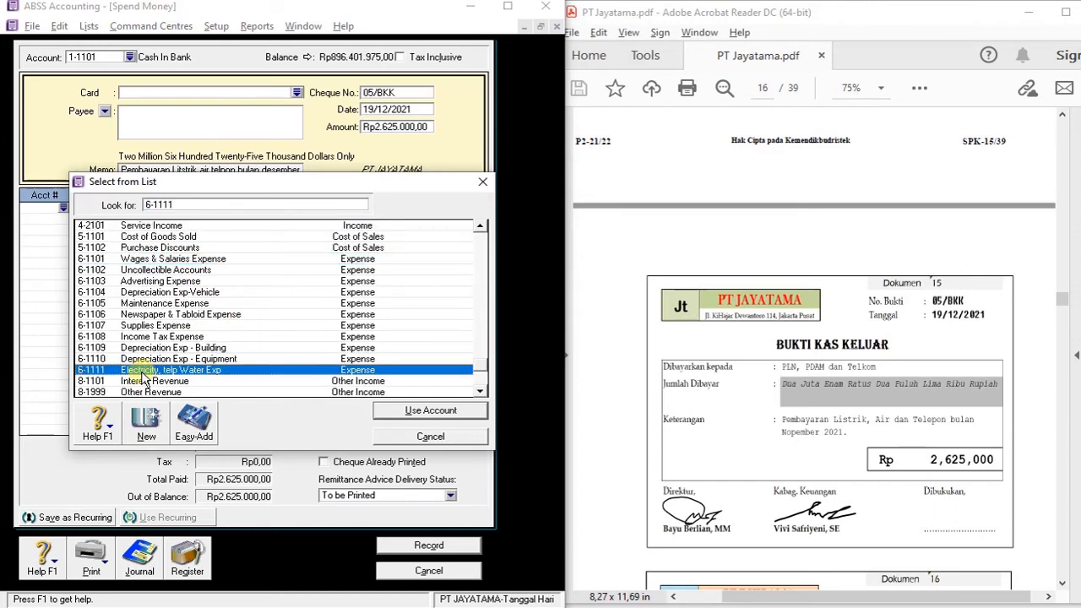
click(397, 412)
key(Tab)
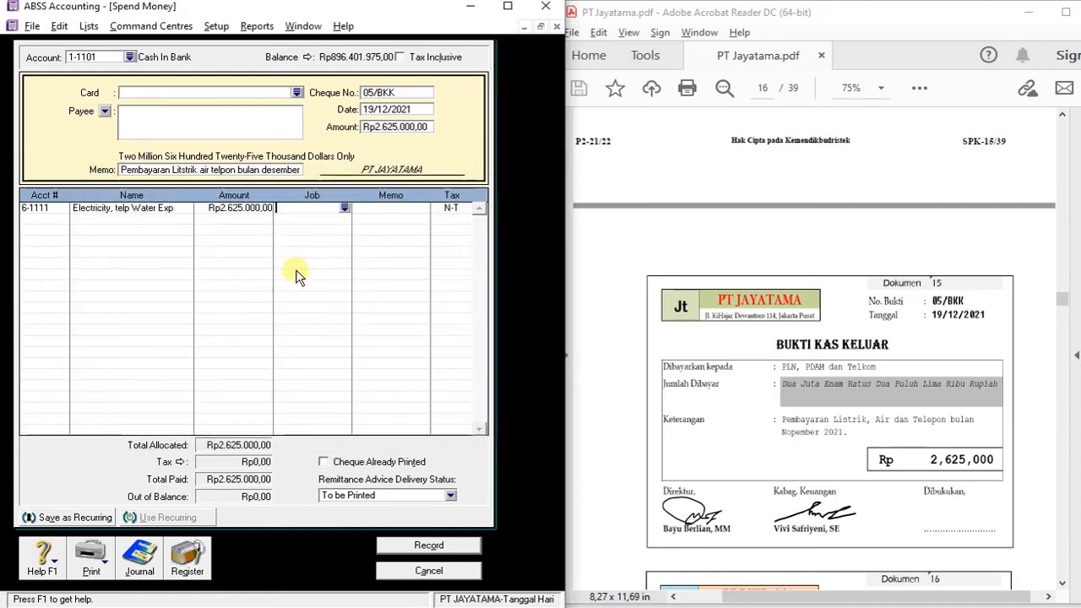
click(422, 547)
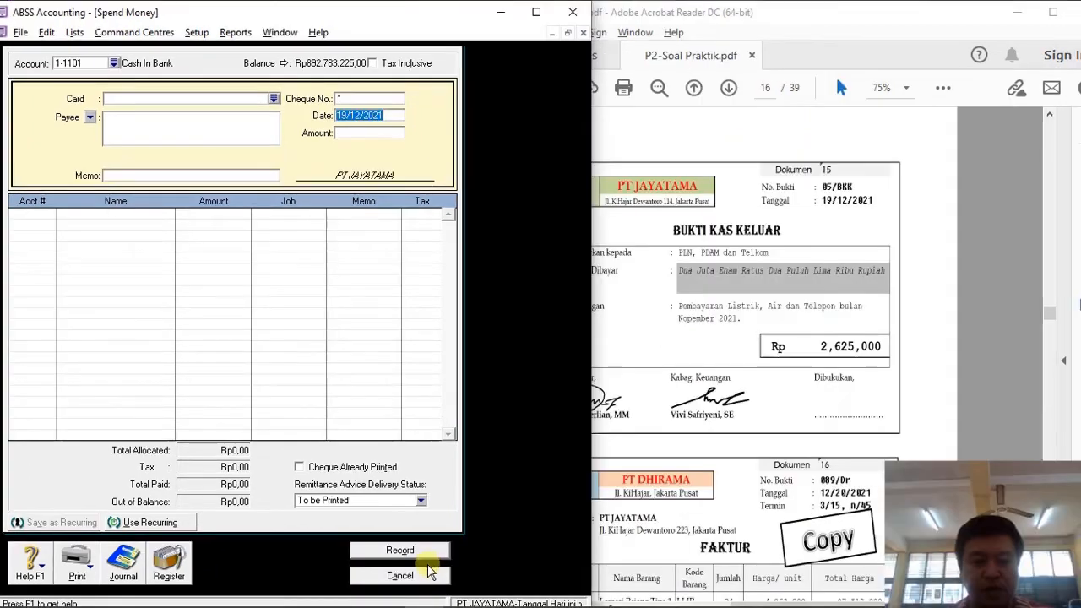
Close the Spend Money window, bring document 16's PT DHIRAMA invoice into view and reopen the note.
click(429, 579)
click(1008, 289)
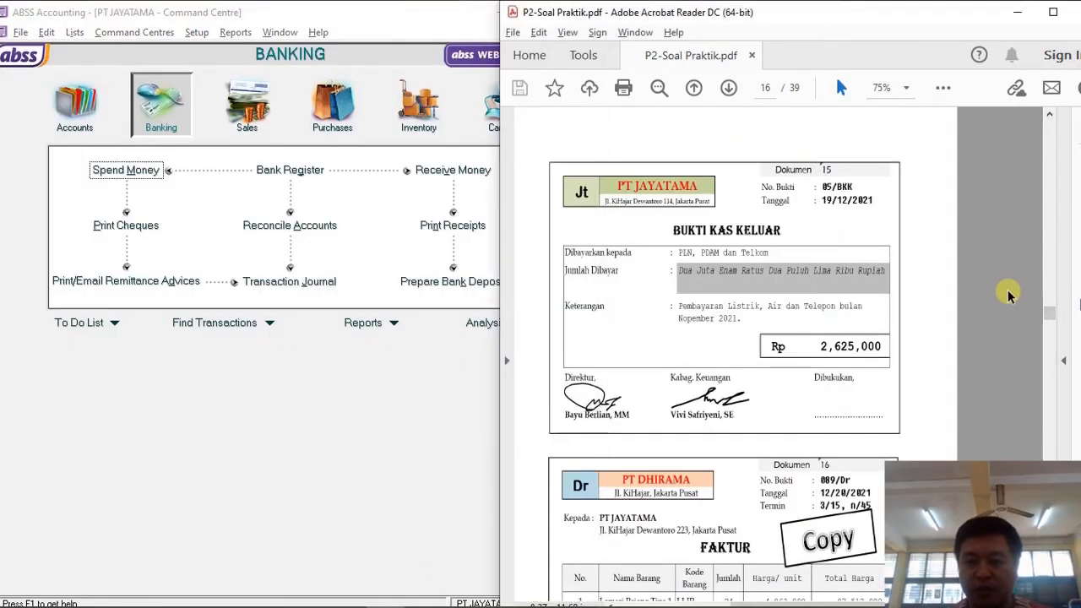
scroll(883, 374, down, 6)
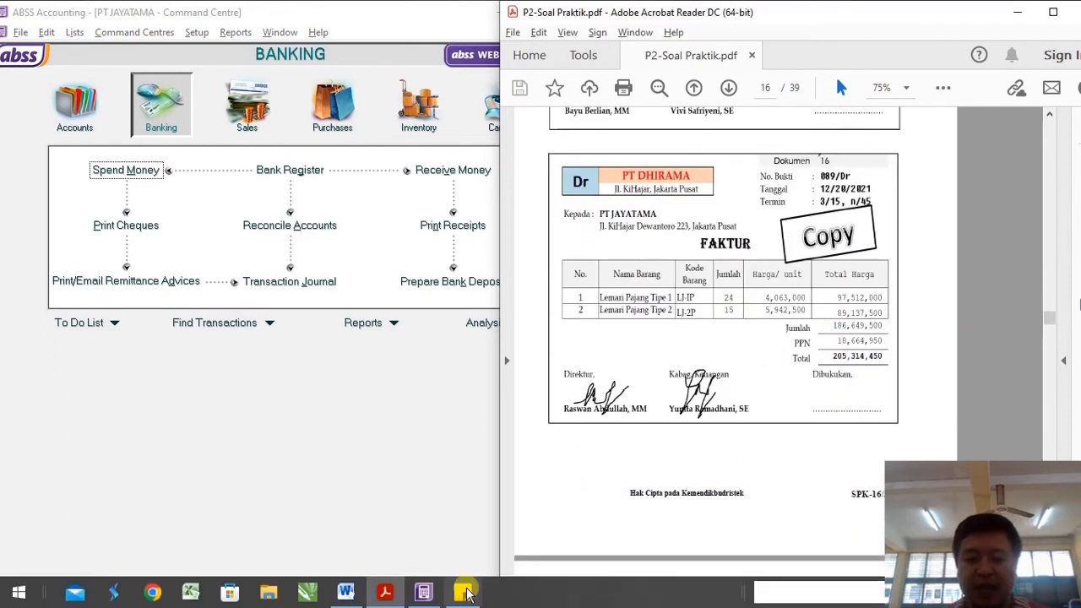
click(464, 593)
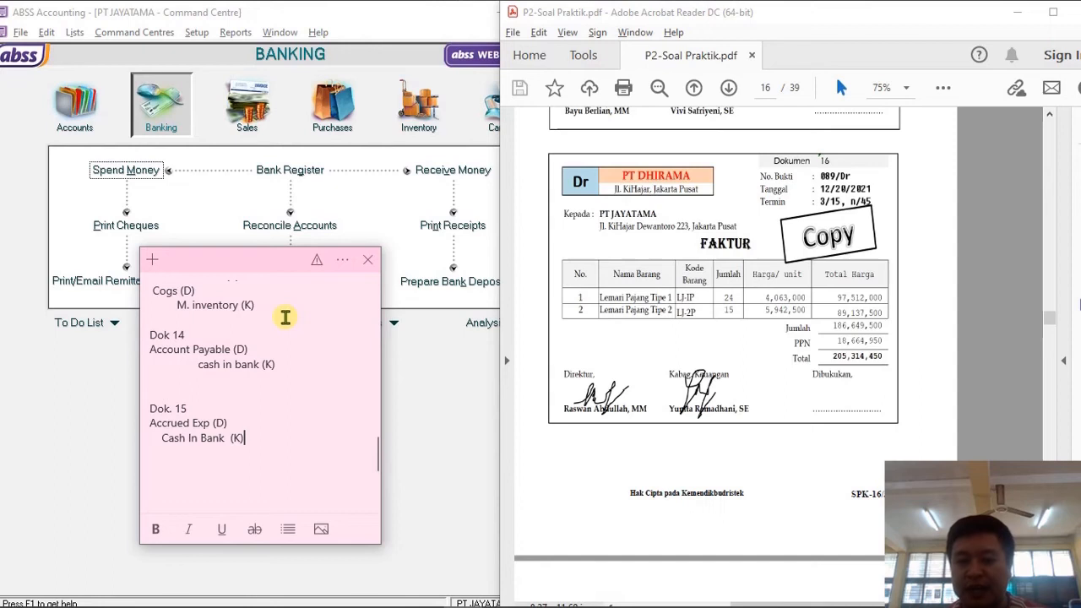
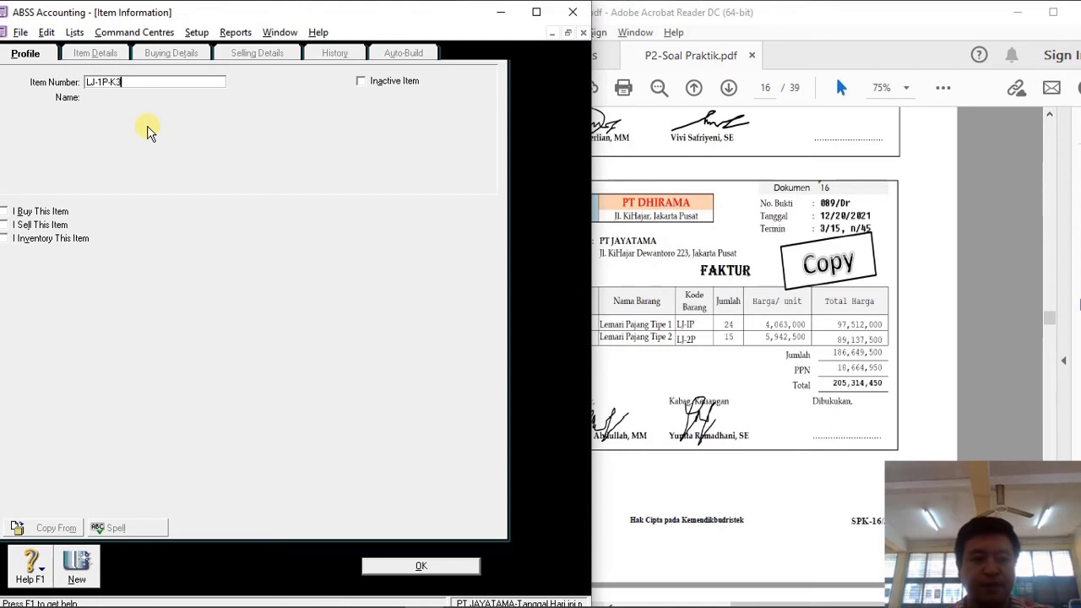
Name item LJ-1P-K3 "Lemari Pajang Tipe 1-K3", mark it as bought, sold and inventoried, and check its buying and selling details.
key(Tab)
text(Lema)
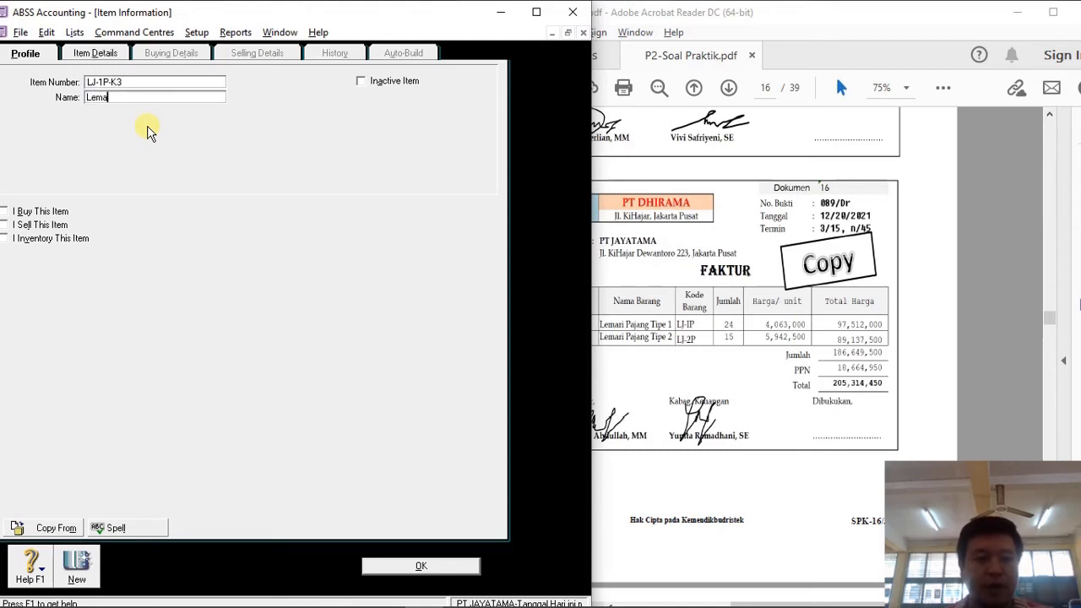
text(ri Pajang Tipe 1)
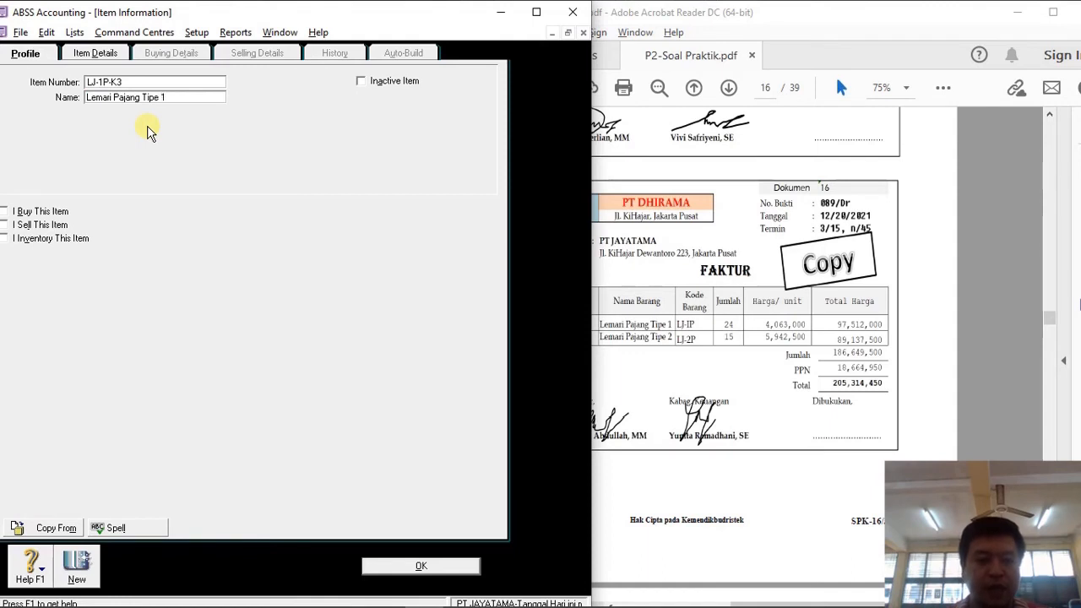
text(-K3)
key(Tab)
click(24, 225)
click(26, 211)
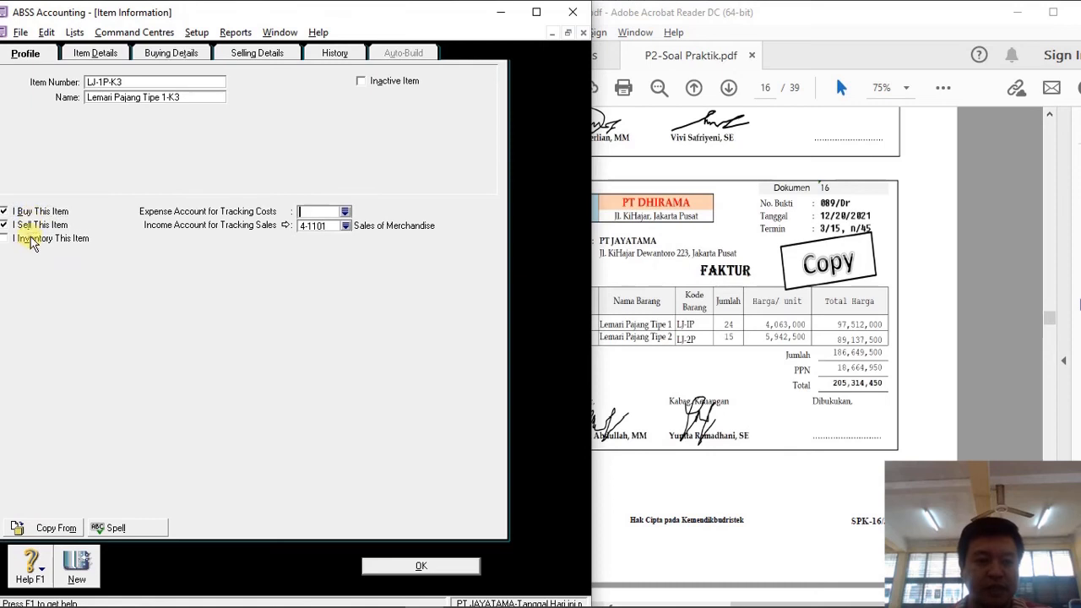
click(30, 238)
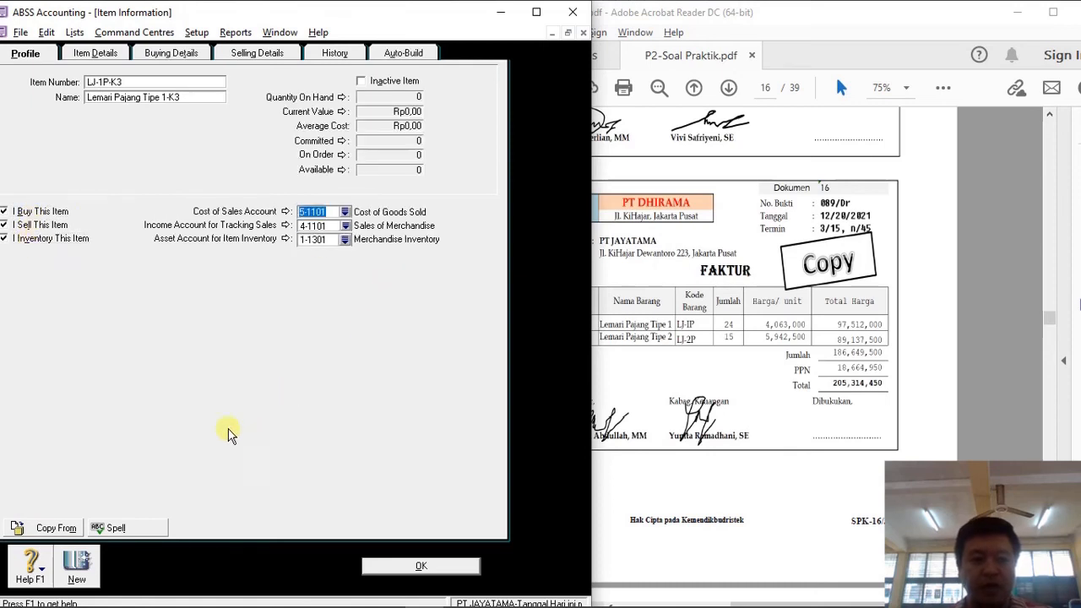
click(199, 56)
click(245, 54)
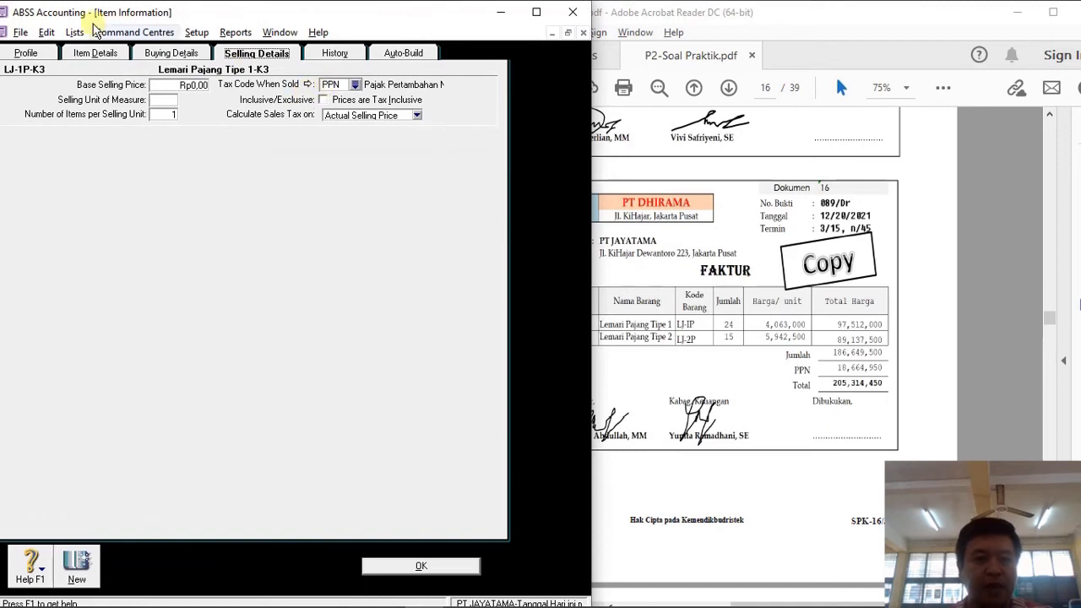
click(34, 53)
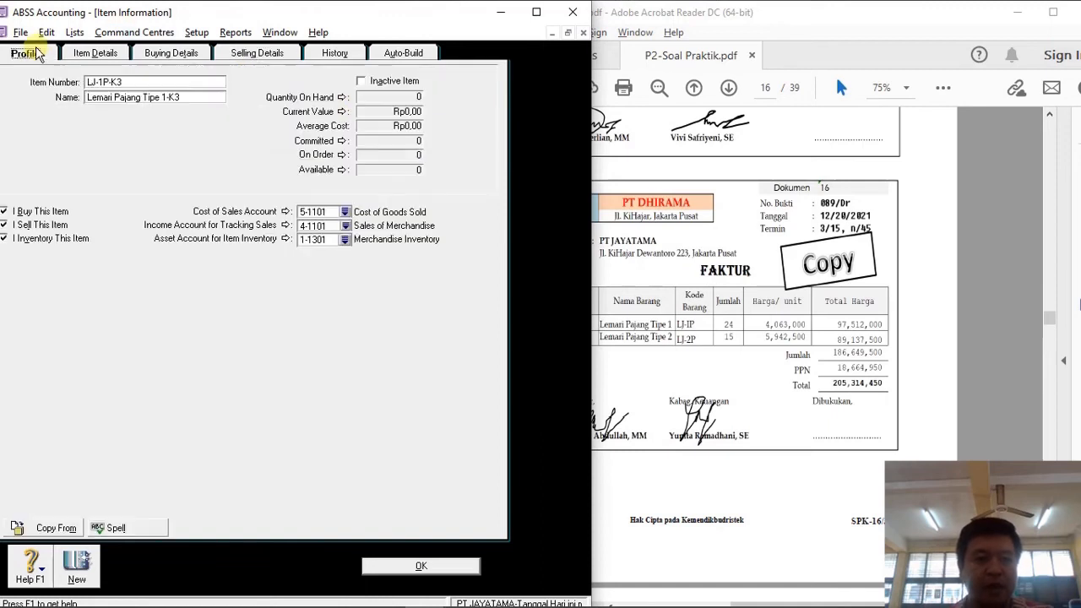
Create a second new item numbered LJ-2P-K3 with the name "Lemari Pajang Type 2-K3" and save it.
click(76, 565)
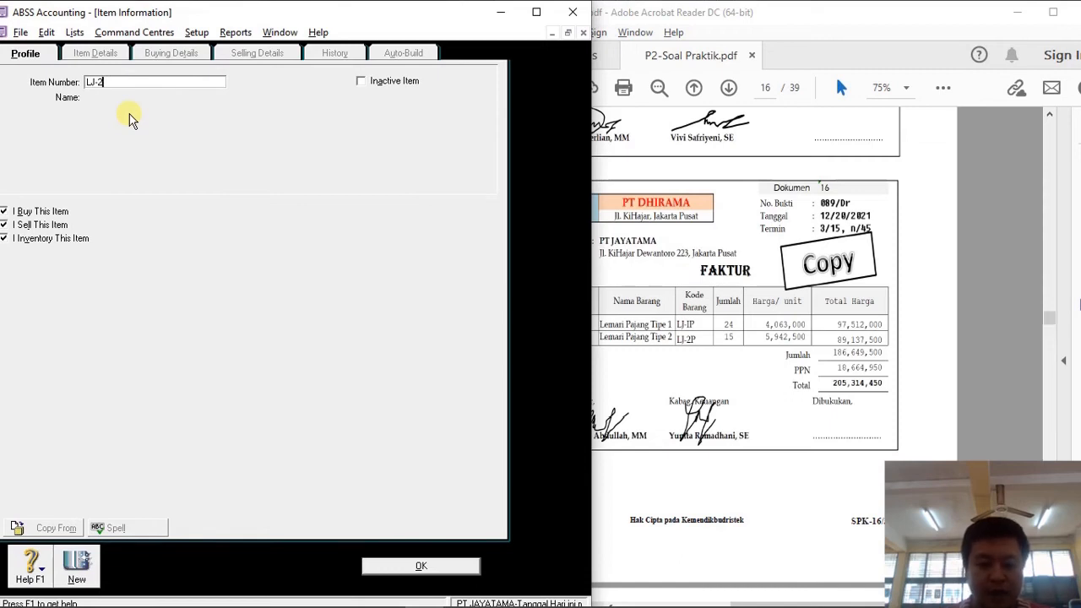
text(LJ-2P-K3)
key(Tab)
text(Lem)
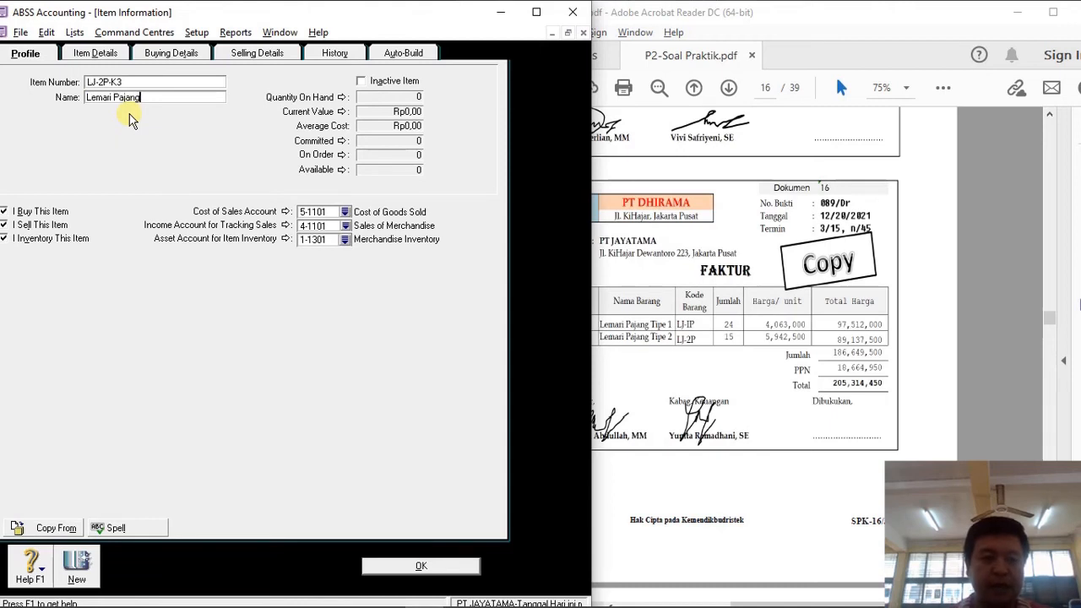
text(ari Pajang Type 2-K3)
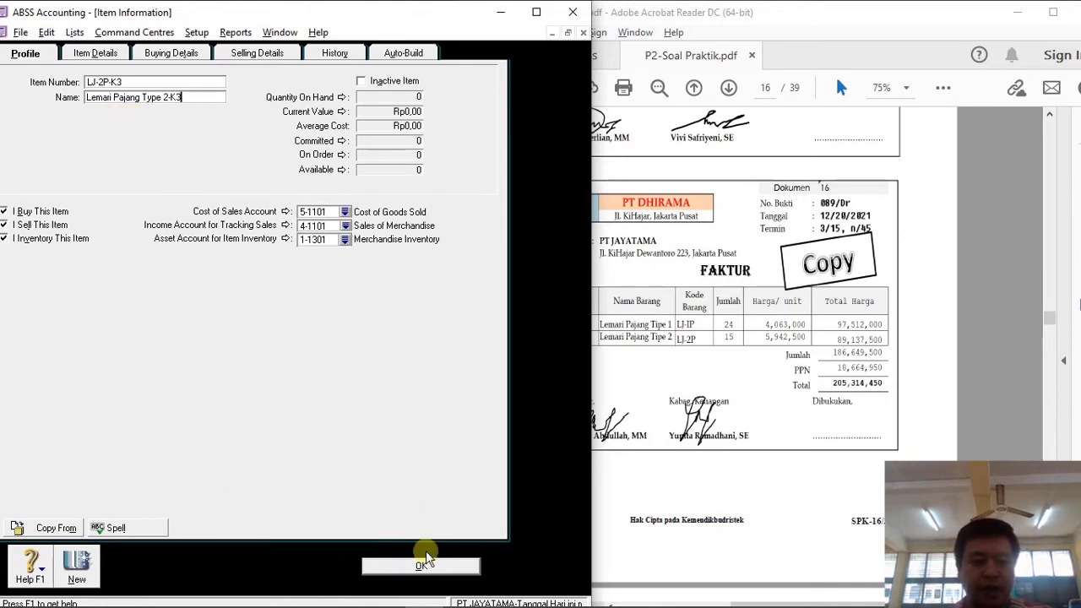
click(420, 564)
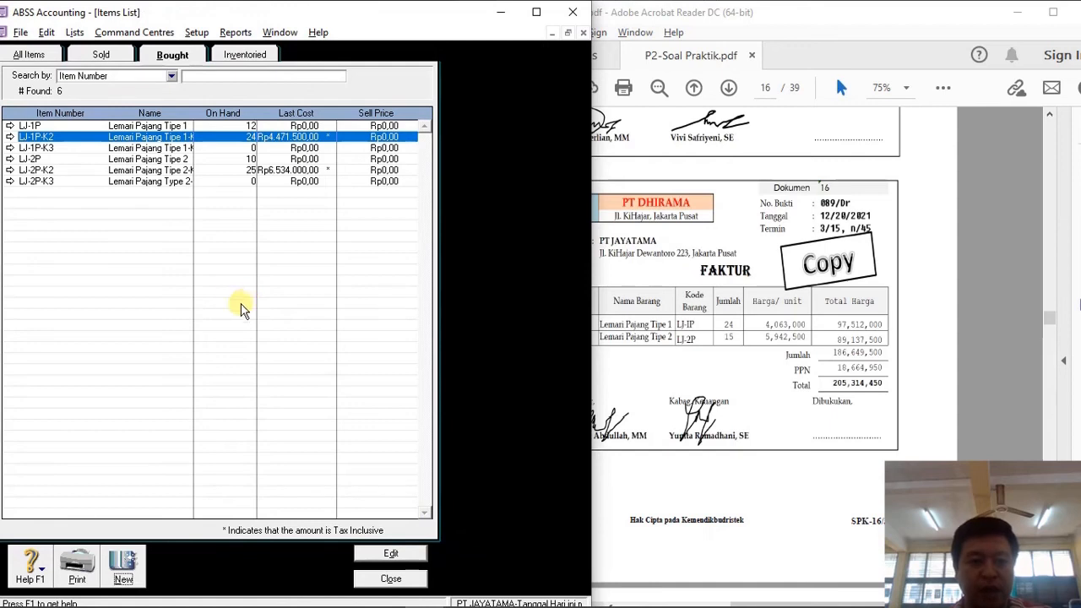
Close the items list and add the heading "Dok. 16" below the Dok. 15 entry in the note.
click(629, 385)
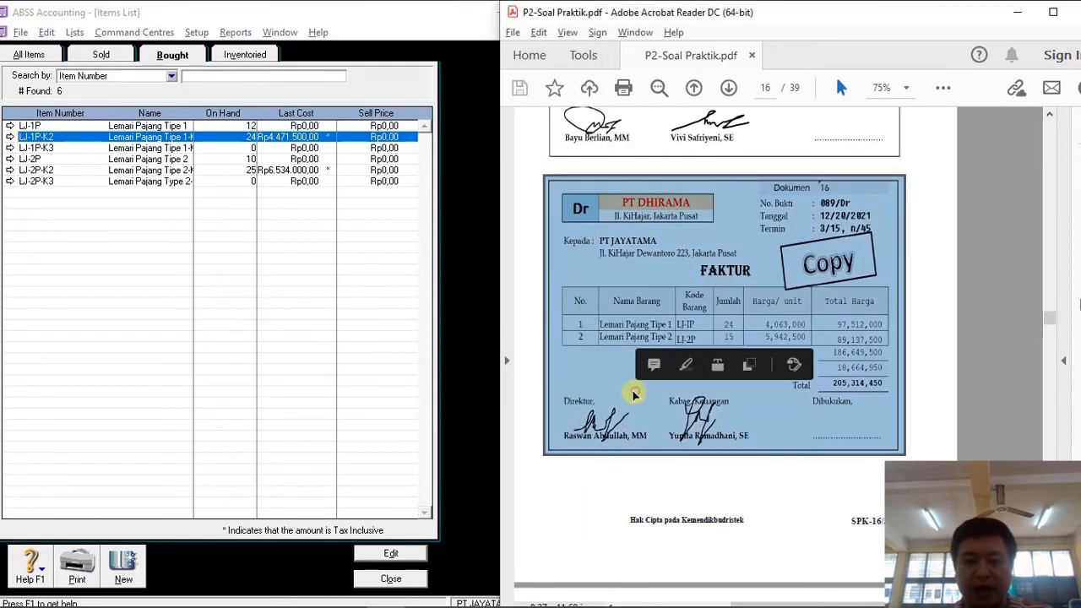
click(525, 498)
click(406, 576)
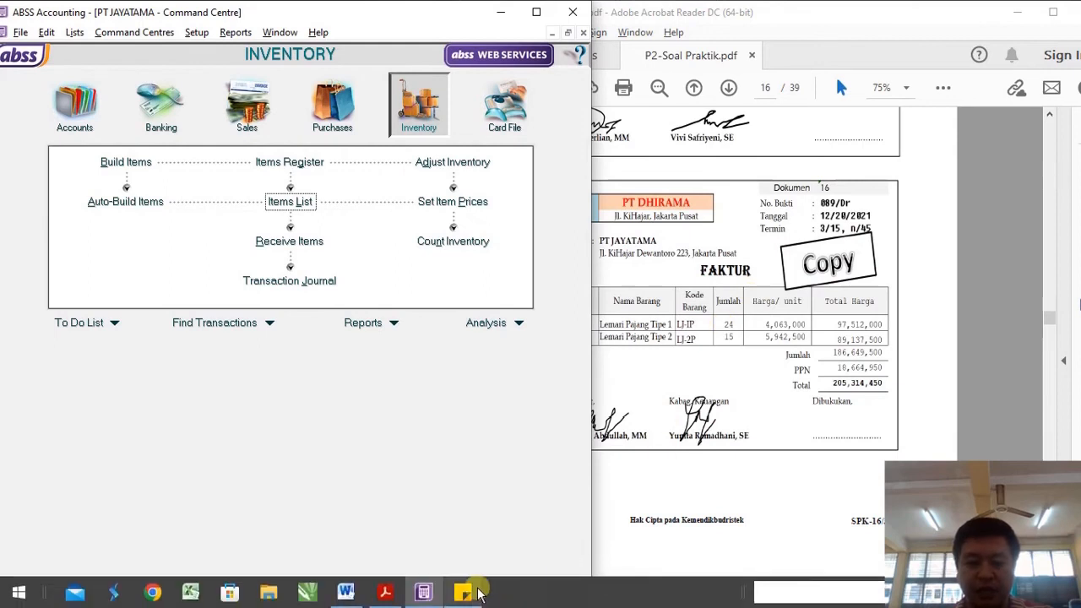
click(474, 587)
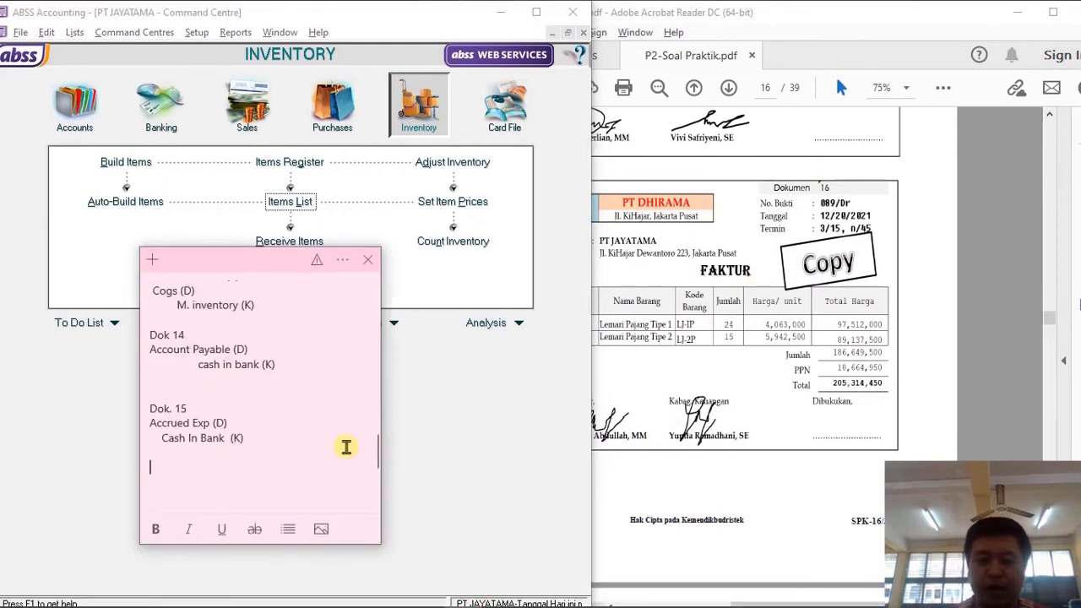
text(Dok. 16)
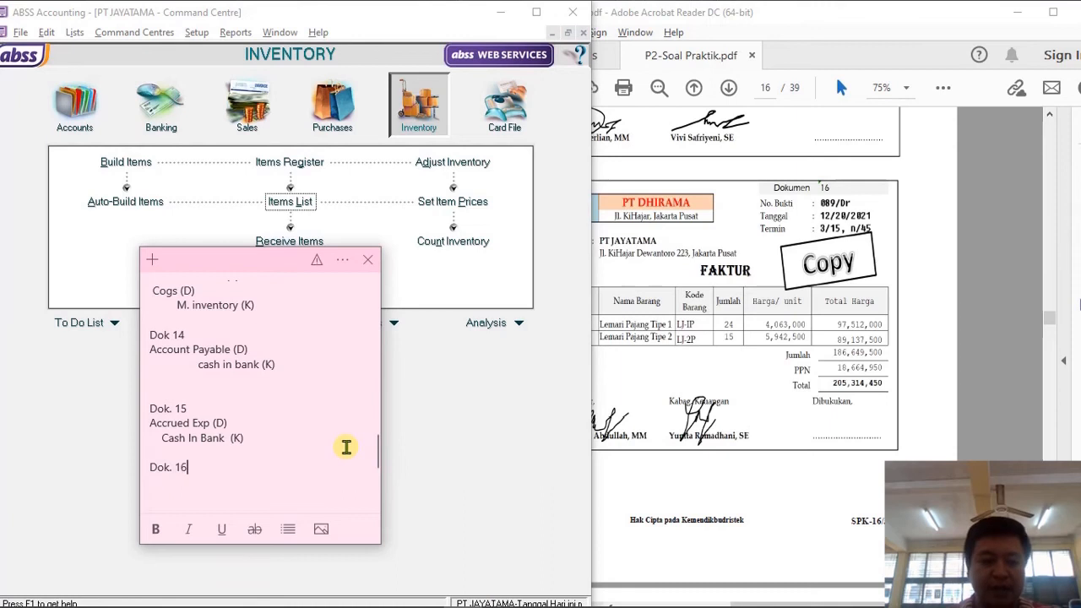
key(Return)
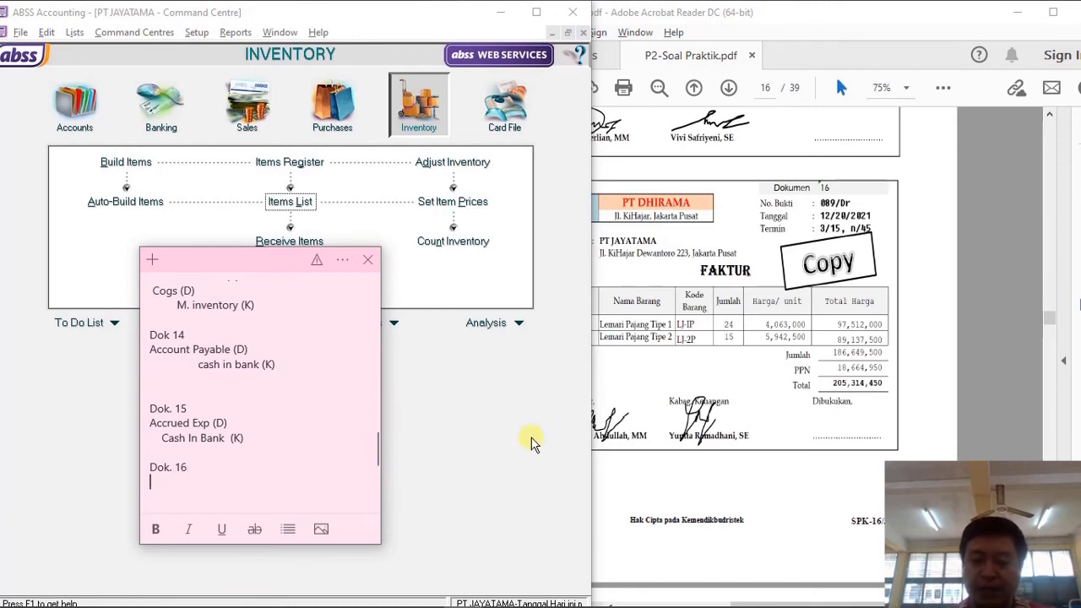
Consult the Dok. 8 entry and write the Dok. 16 lines in the note: "Marchindise inv(D)", "Vat in (D)" and "Acc/Payable (k)".
click(641, 364)
scroll(191, 372, up, 3)
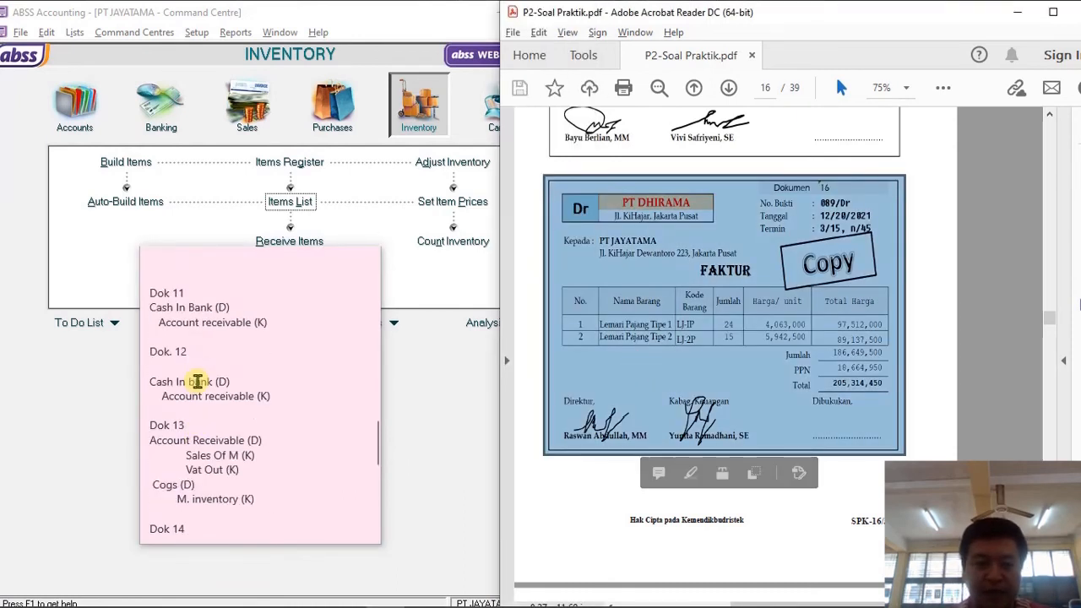
scroll(254, 388, up, 3)
click(266, 411)
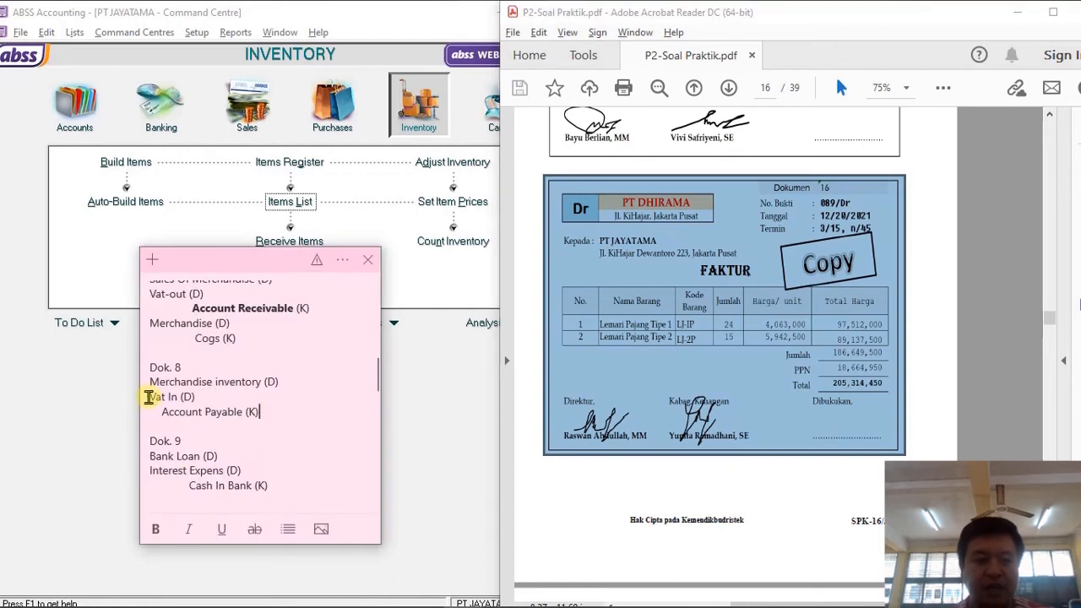
scroll(245, 429, down, 12)
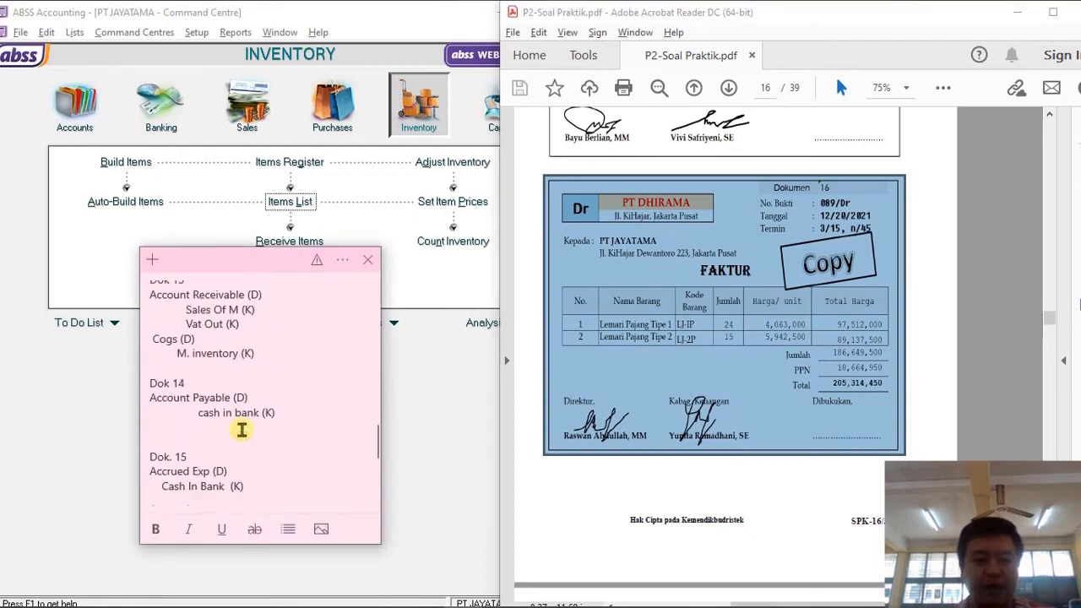
click(206, 358)
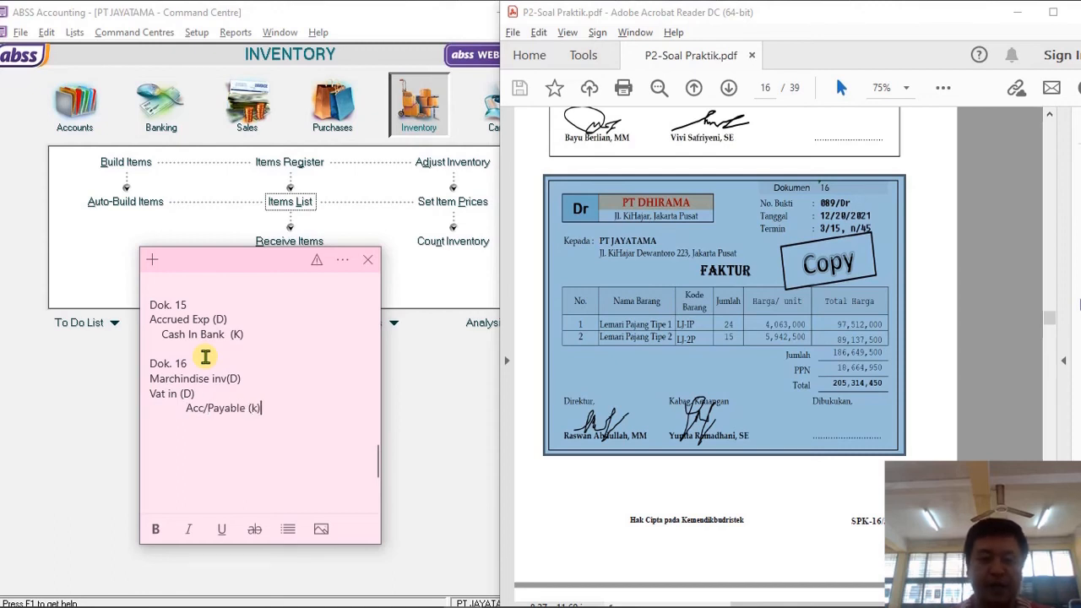
Start a new purchase bill with PT DHIRAMA as the supplier.
click(403, 410)
click(732, 459)
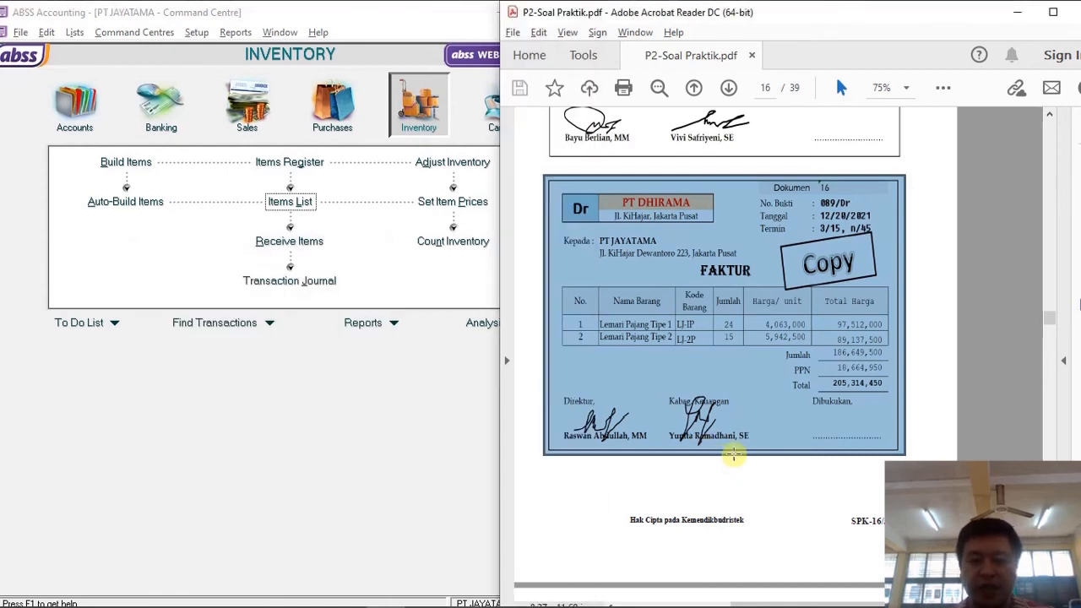
click(276, 147)
click(327, 104)
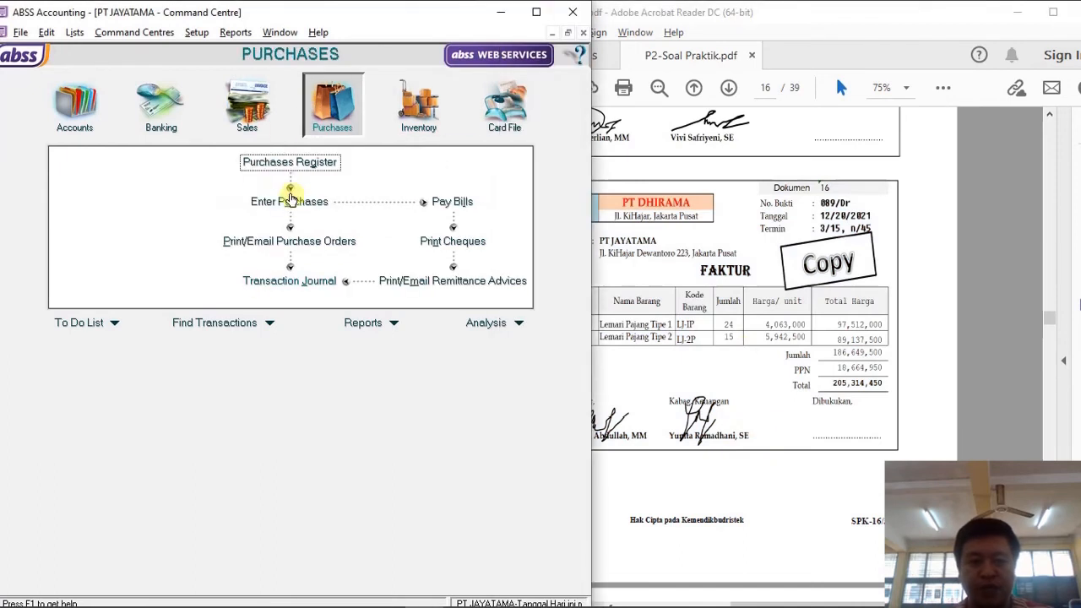
click(289, 200)
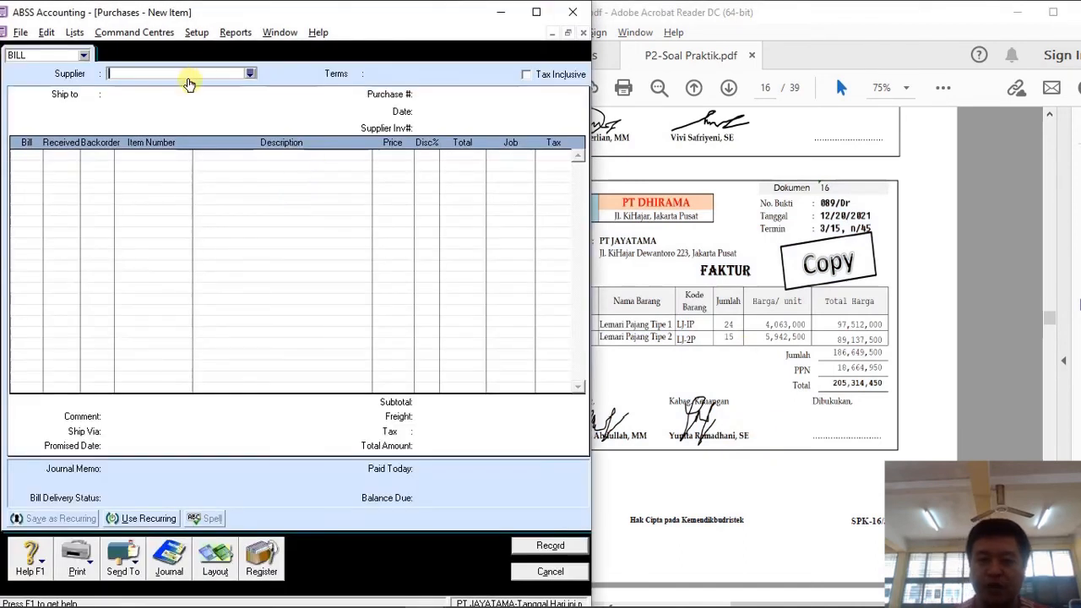
text(PT DHI)
key(Tab)
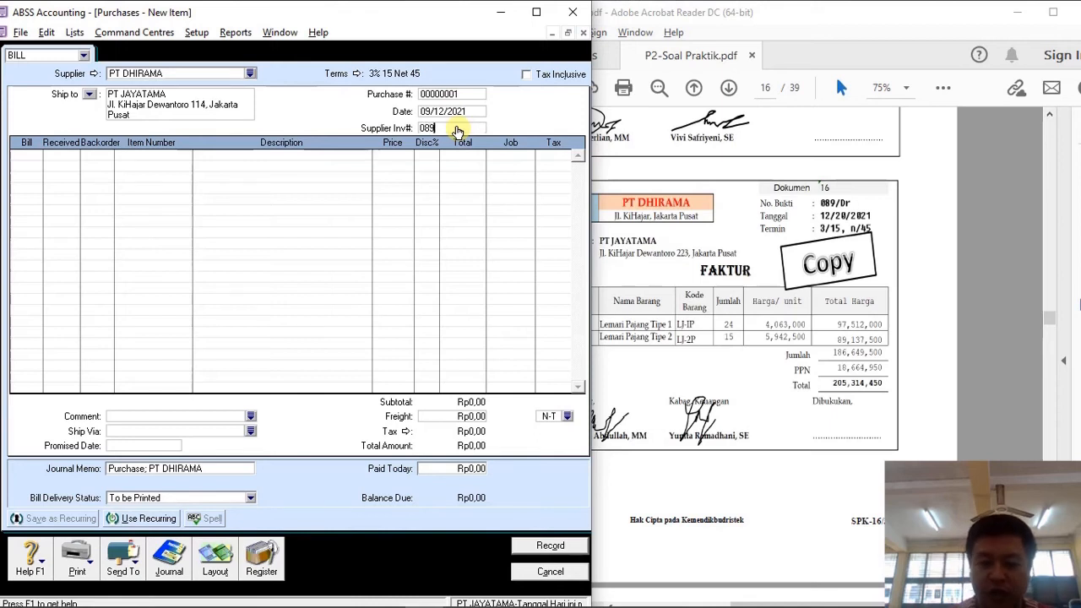
Set the bill's supplier invoice number to 089/DR and its date to 20/12/2021.
key(Tab)
click(473, 113)
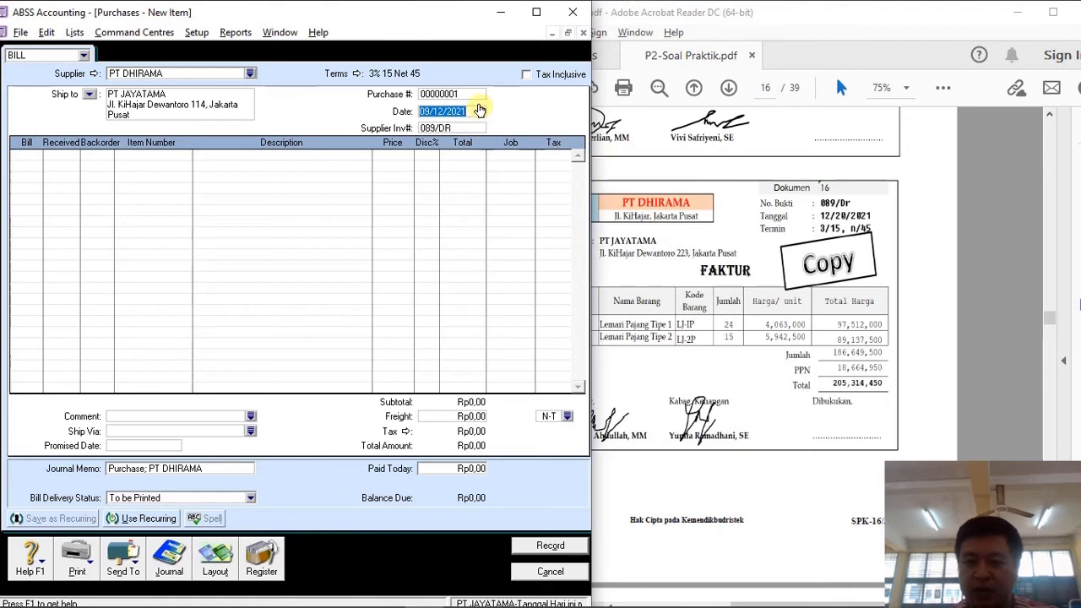
text(12)
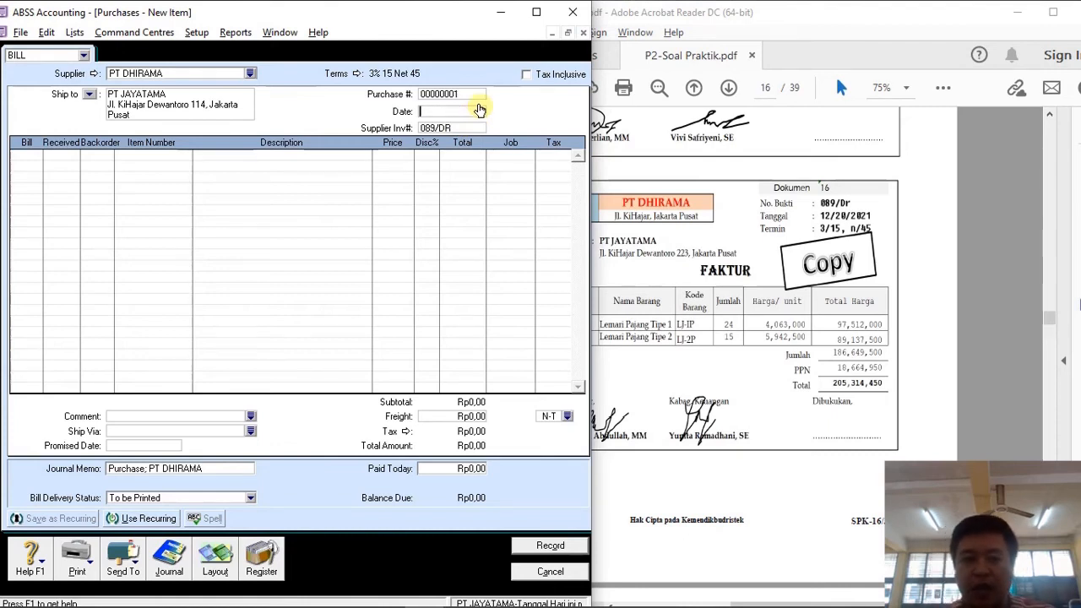
text(/12/2)
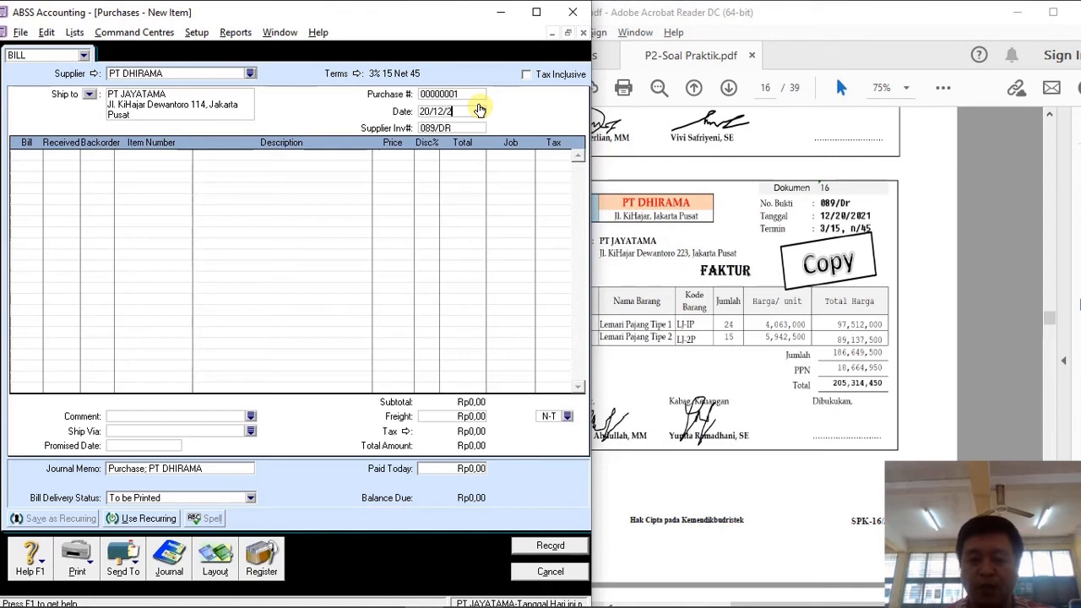
text(021)
key(Tab)
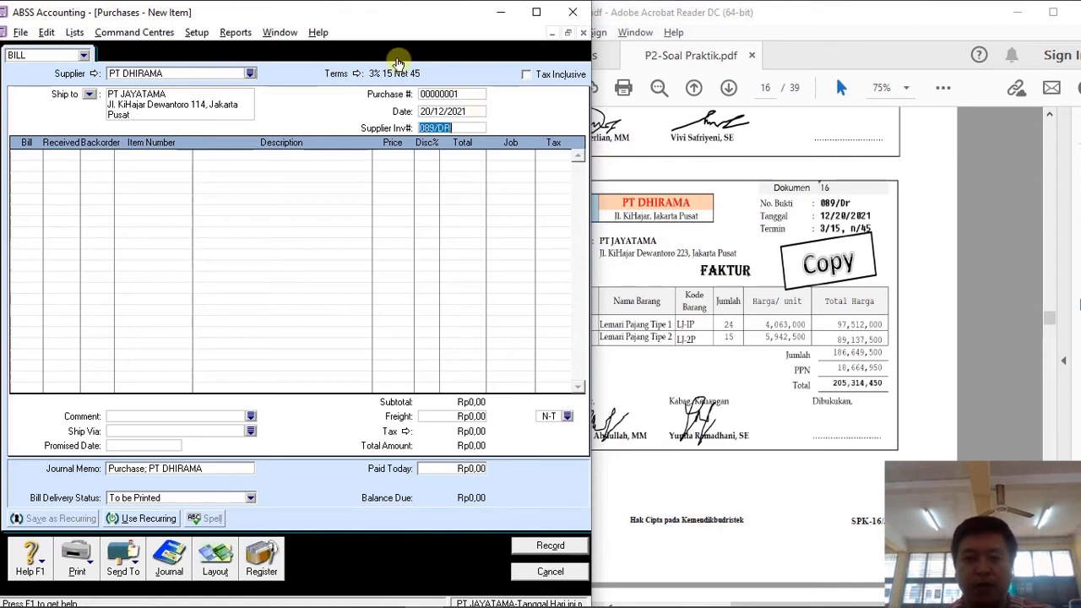
Enter the first bill line with quantity 24 of item LJ-1P-K3.
click(602, 207)
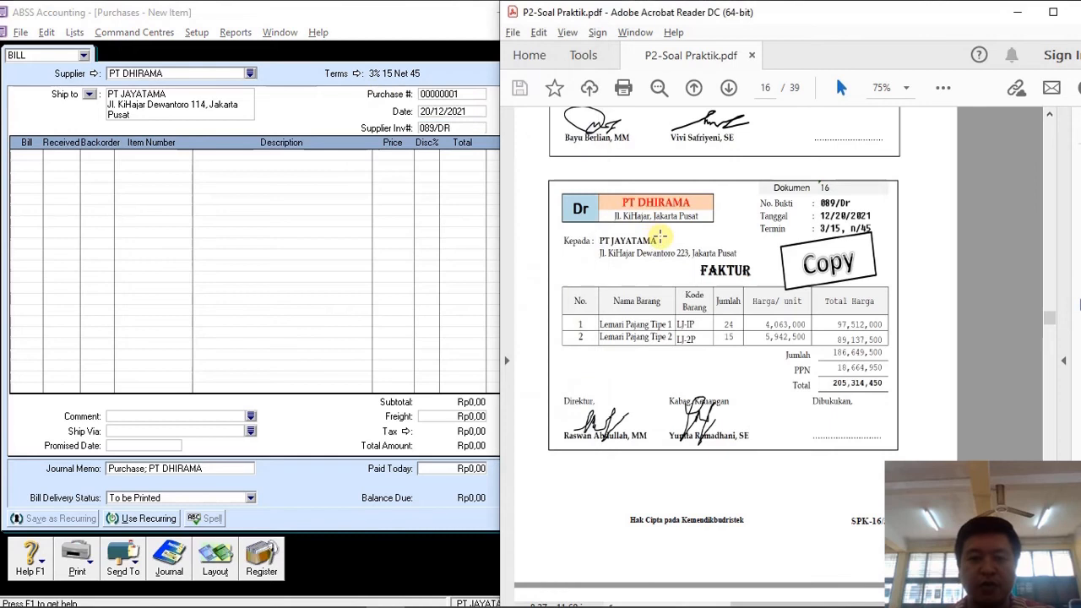
click(25, 160)
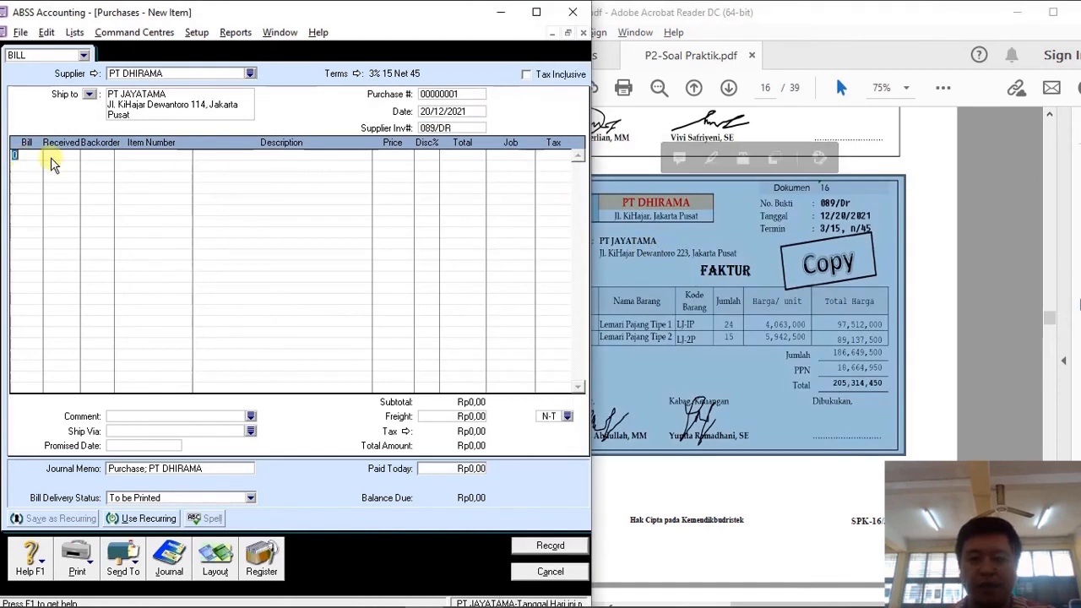
click(671, 372)
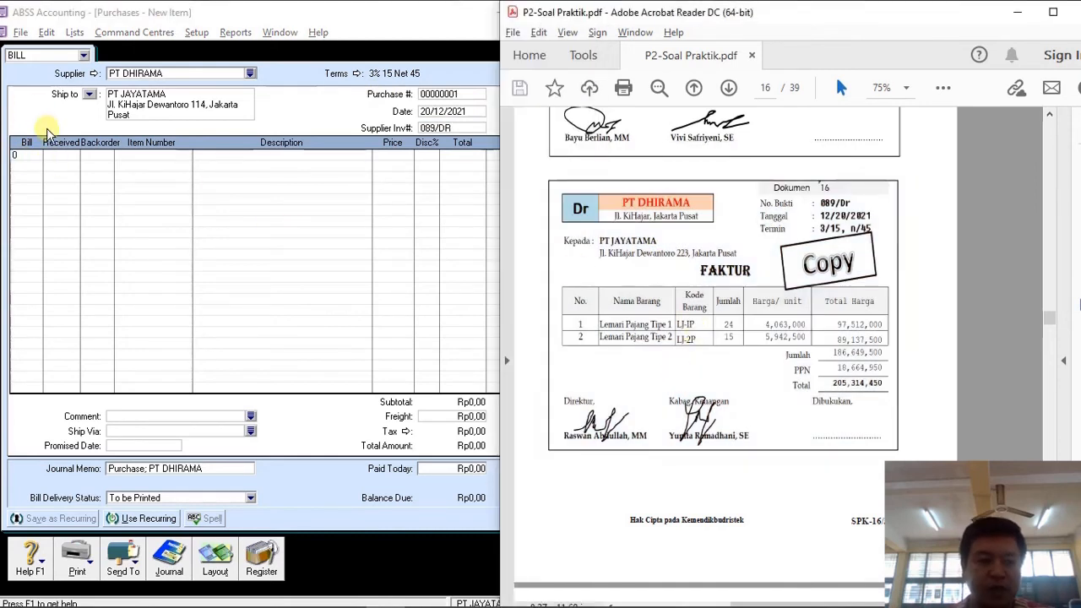
click(29, 154)
text(24)
key(Tab)
key(Tab)
text(LJ-I)
text(P)
key(Tab)
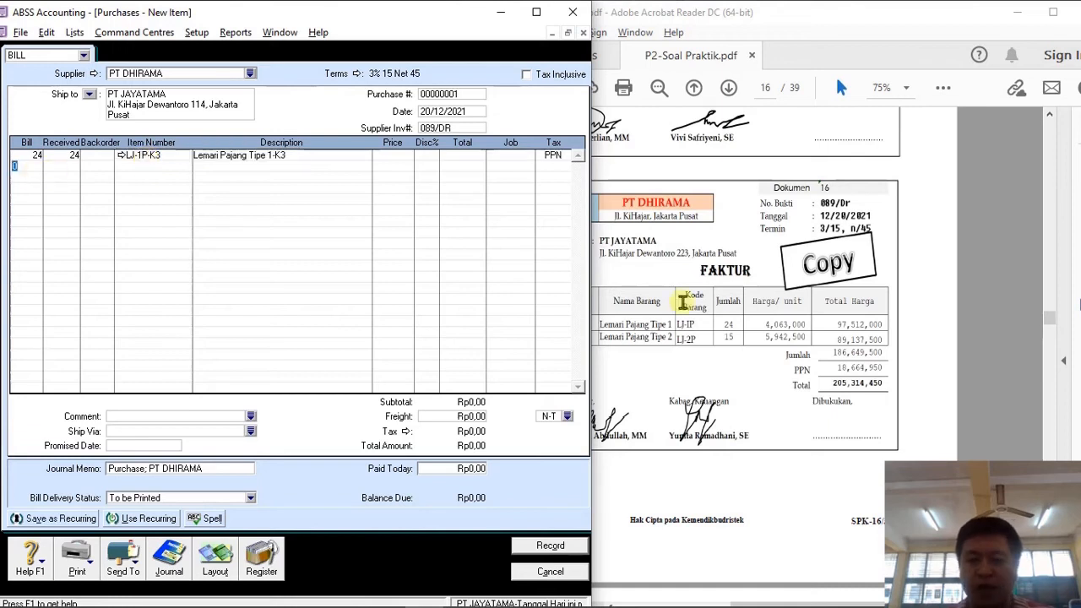
Enter the second bill line with quantity 15 of item LJ-2P-K3.
text(15)
key(Tab)
key(Tab)
key(Tab)
text(LJ)
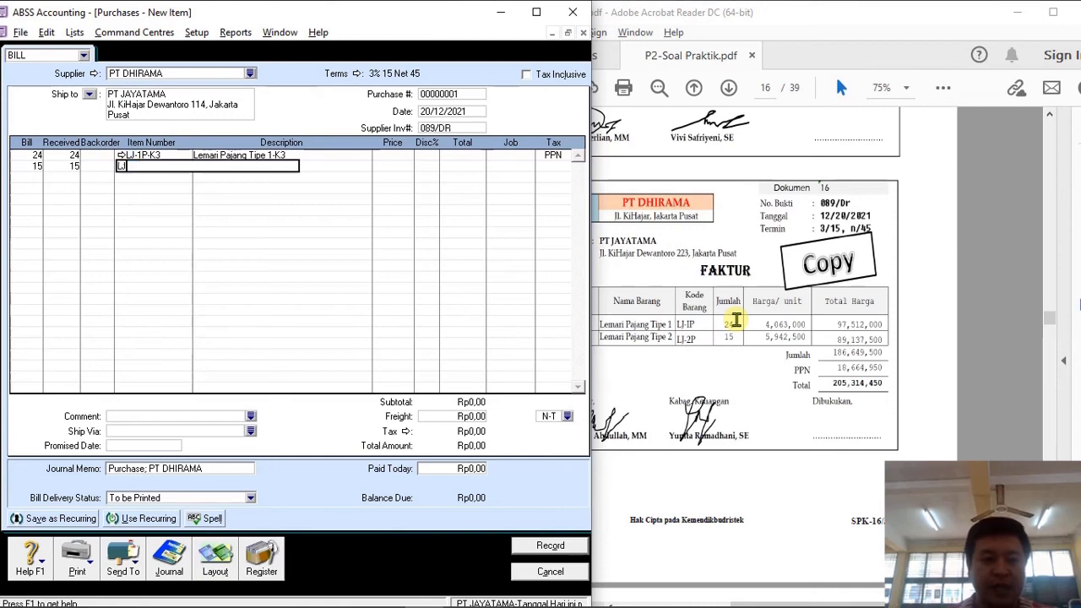
text(-2p-)
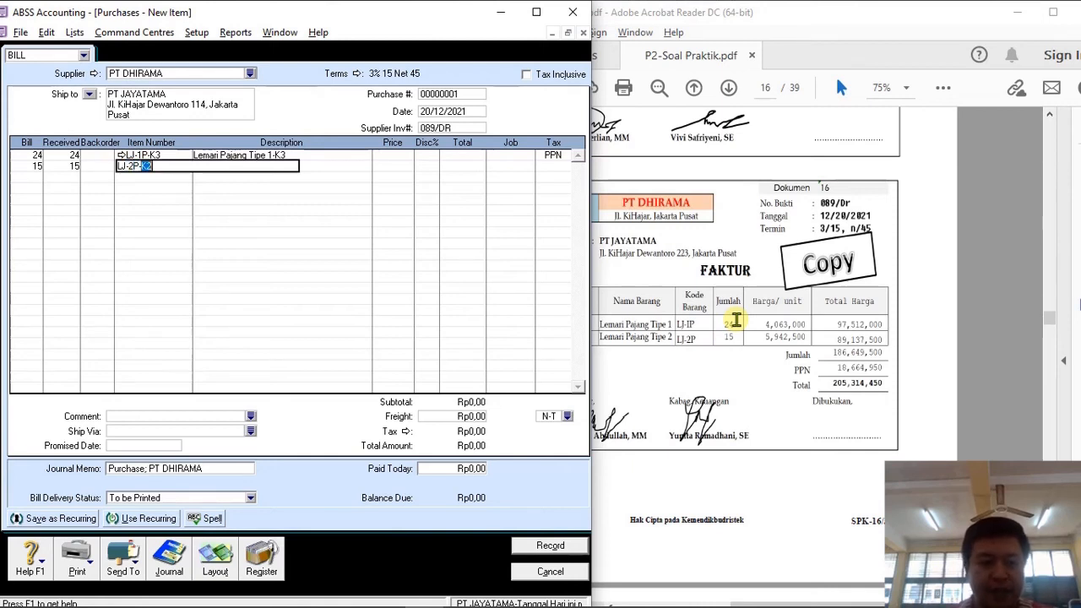
text(K3)
key(Tab)
Set the unit prices to 4063000 for LJ-1P-K3 and 5942500 for LJ-2P-K3.
click(401, 155)
text(4063000)
key(Tab)
click(400, 168)
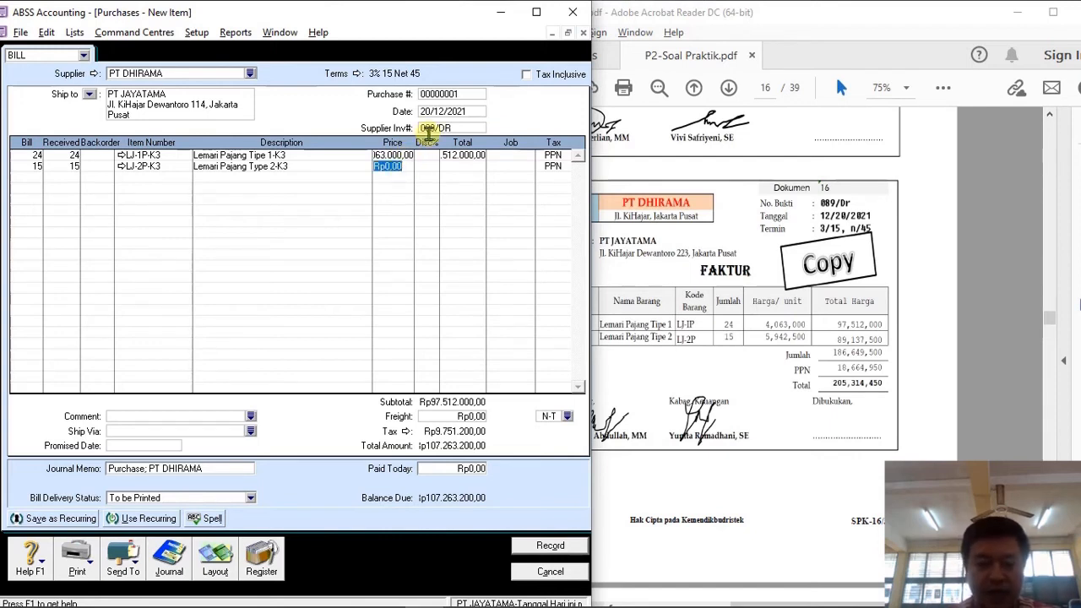
text(5)
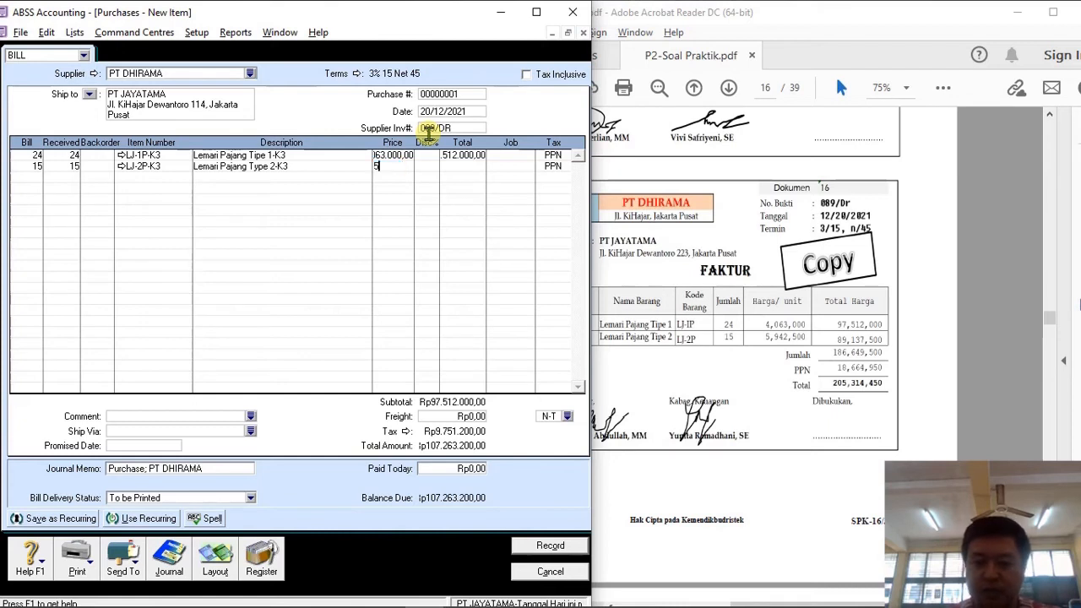
text(942500)
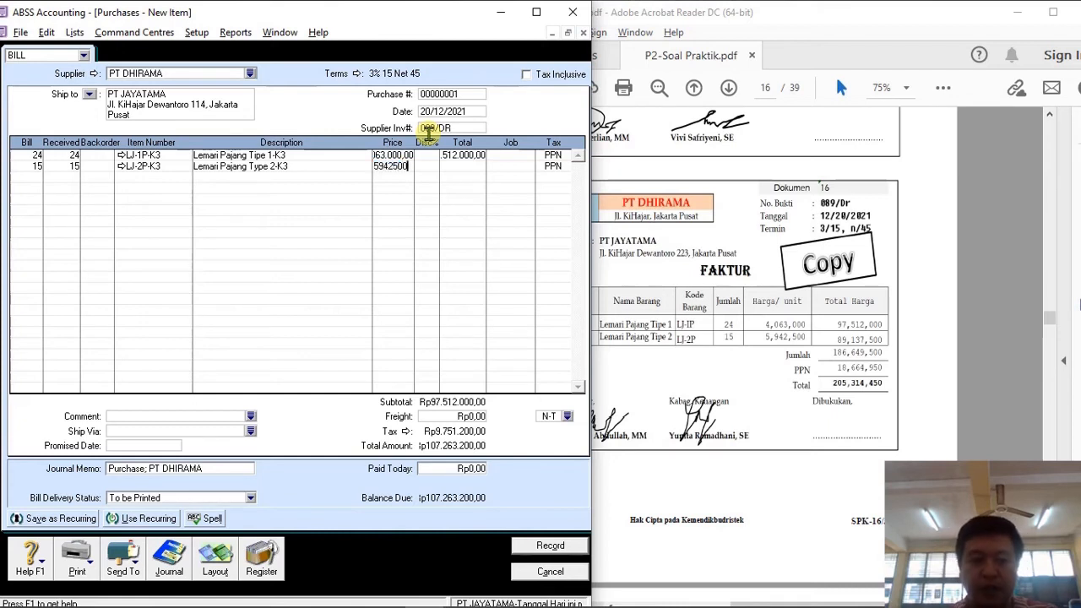
key(Tab)
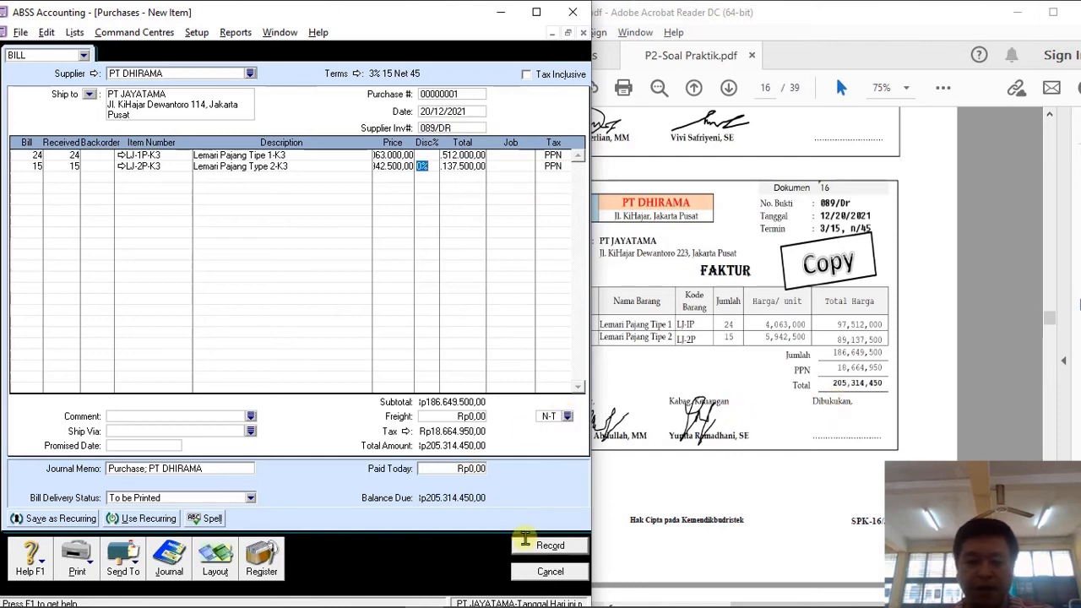
Review the recap of the purchase transaction and record the bill.
key(ctrl+r)
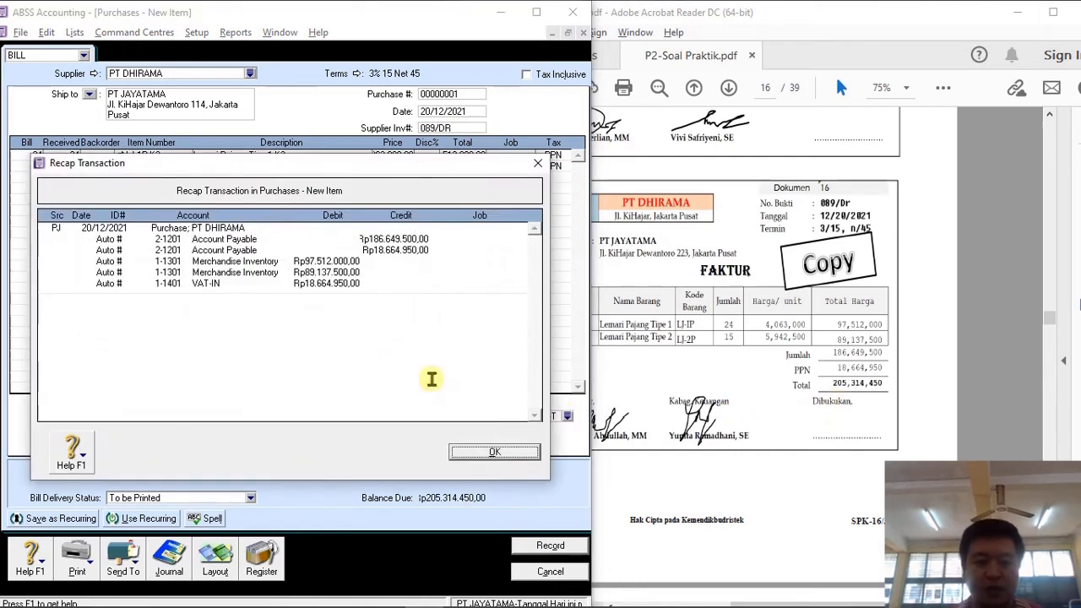
click(490, 452)
click(545, 547)
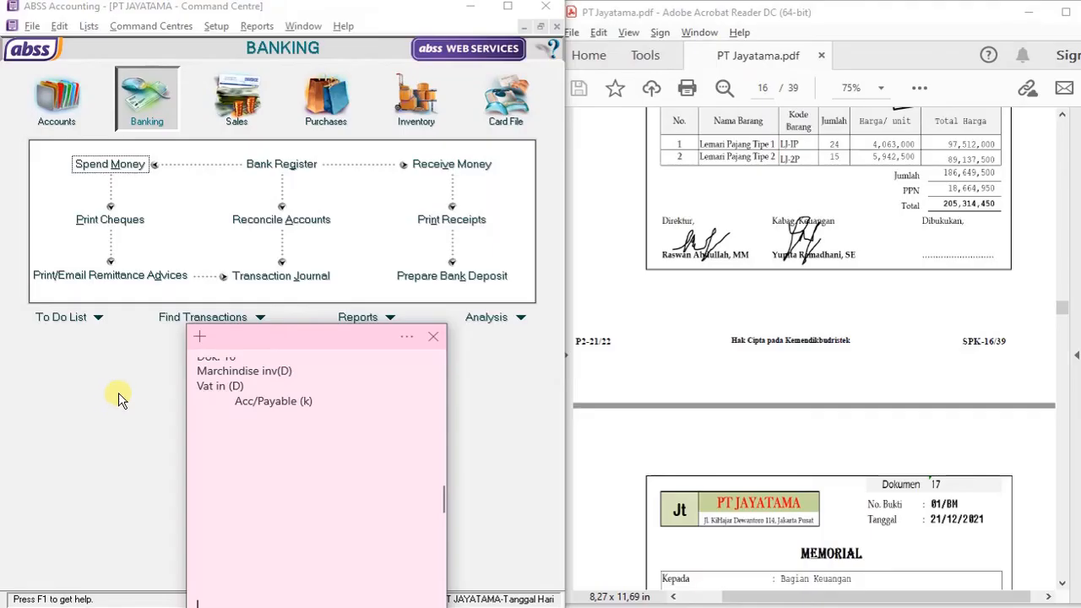
Add the heading "Dok. 17. memo" to the sticky note below the Dok. 16 entry.
scroll(904, 371, down, 5)
click(194, 442)
text(Dok. 1)
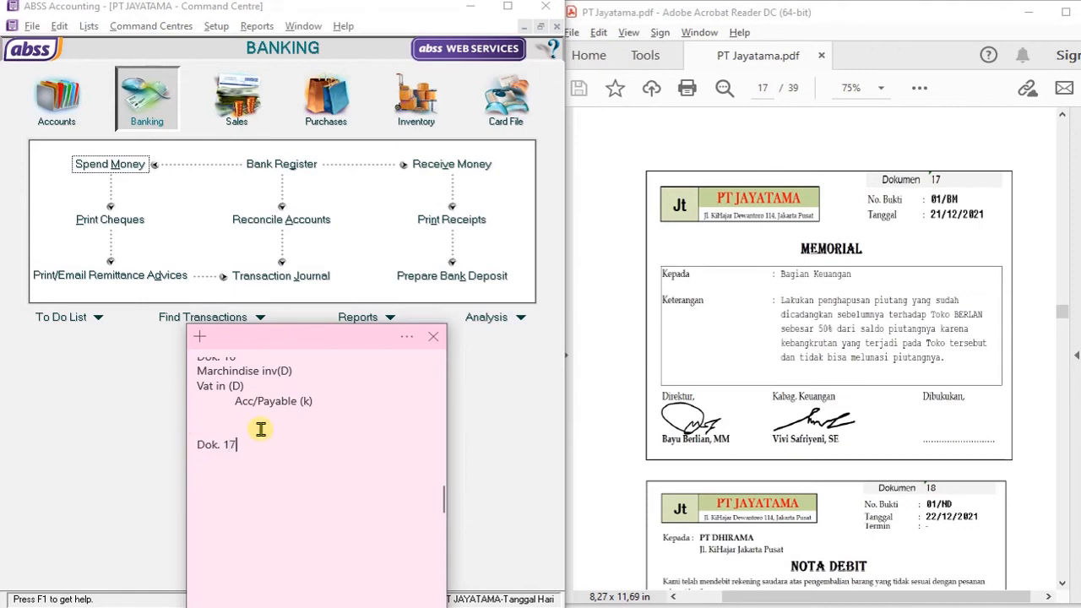
text(7. memo)
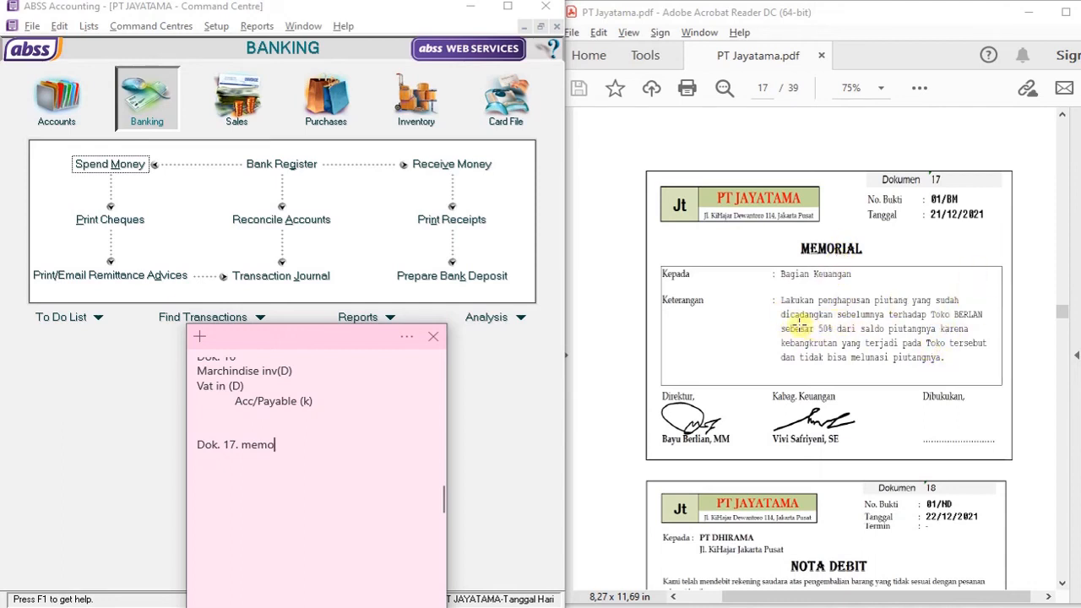
Note the Dok. 17 journal under its heading as "Alowance for doubtful debt (D)" with an indented "account receivable (K)".
key(Return)
text(Alow)
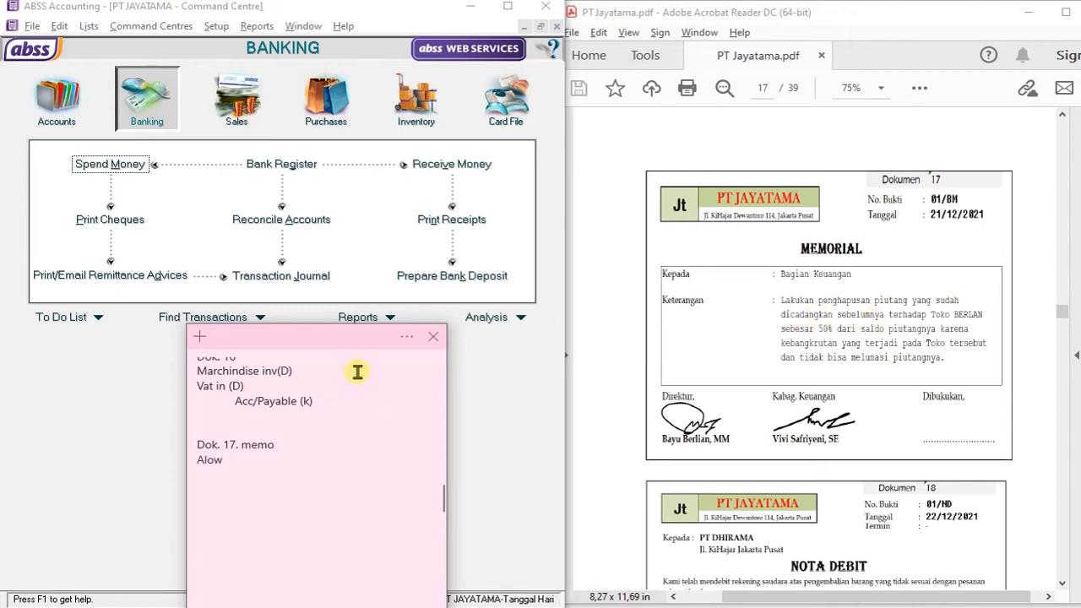
text(ance for doubtful debt)
key(Return)
text(accoint)
key(BackSpace)
key(BackSpace)
key(BackSpace)
text(unt receivable)
click(361, 456)
text((D)
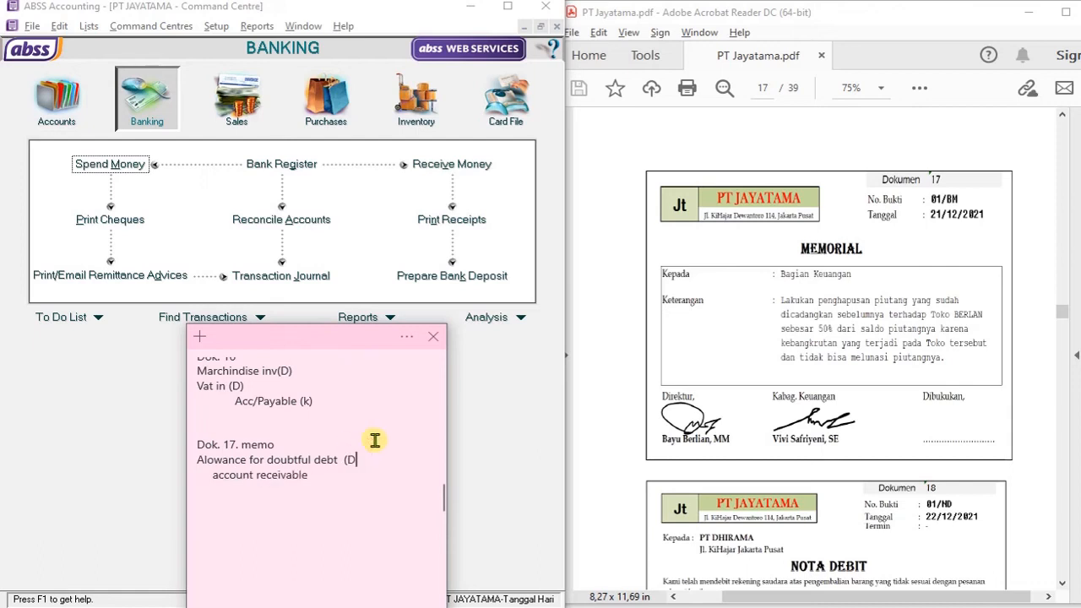
text((K)
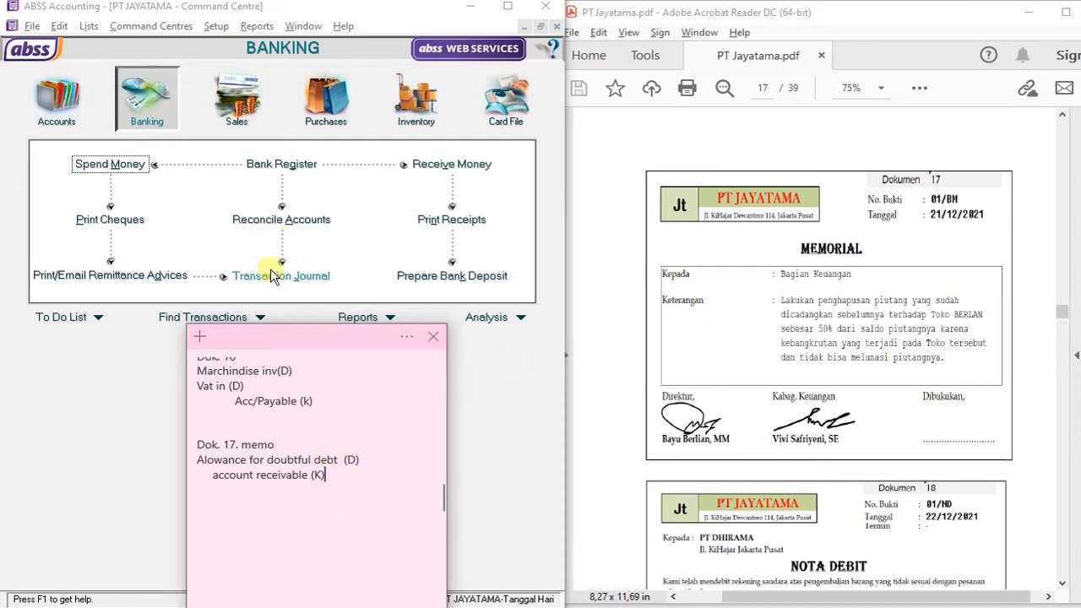
Start a new sales invoice with Toko BERLAN as the customer.
scroll(929, 334, up, 3)
scroll(907, 341, up, 10)
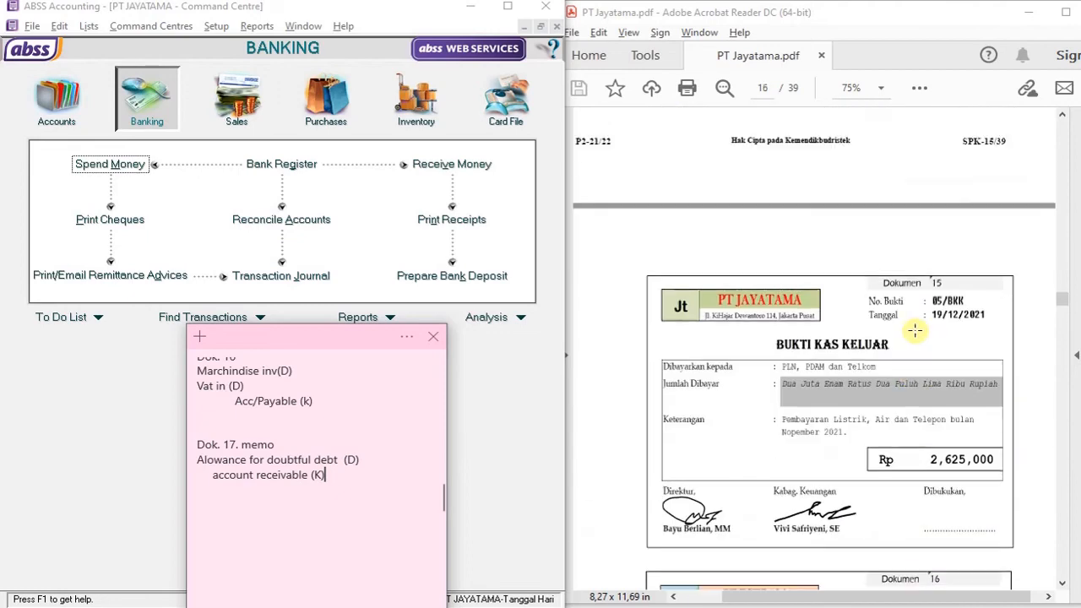
drag(1065, 298, 1070, 209)
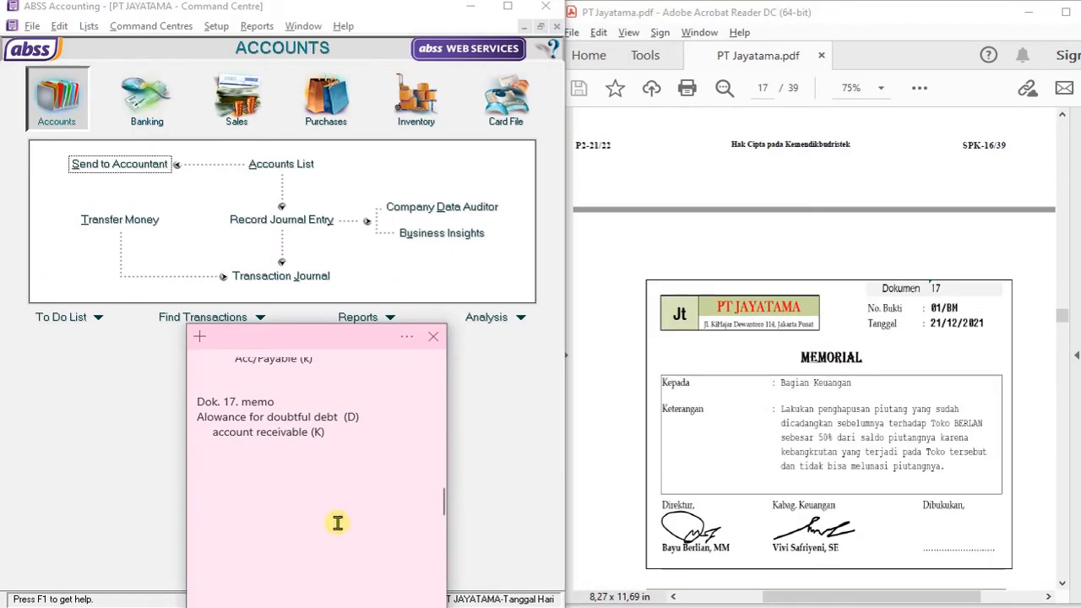
click(225, 101)
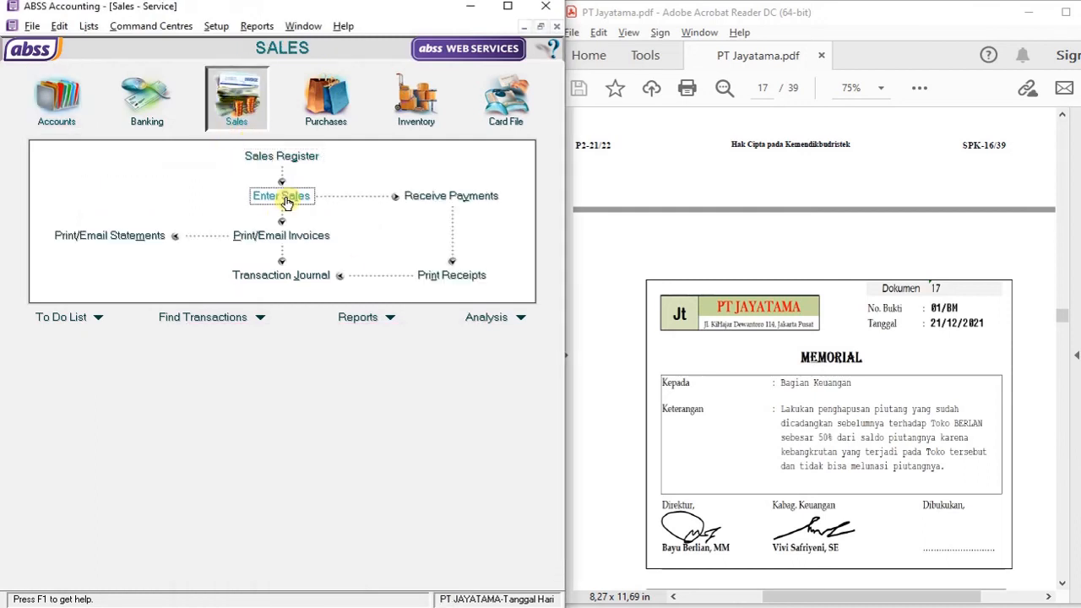
click(283, 199)
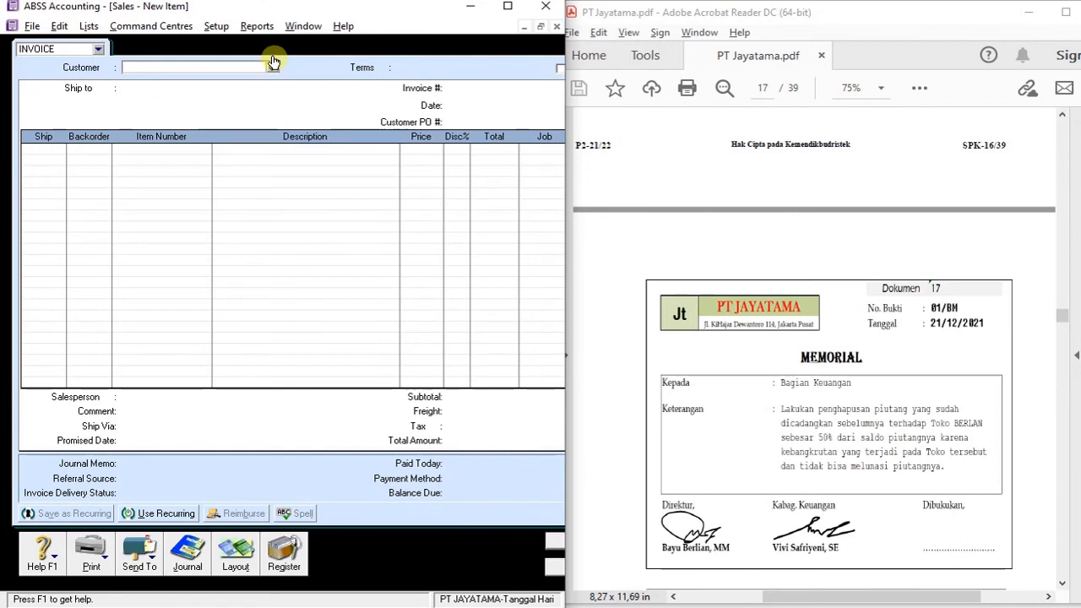
click(272, 65)
double_click(173, 238)
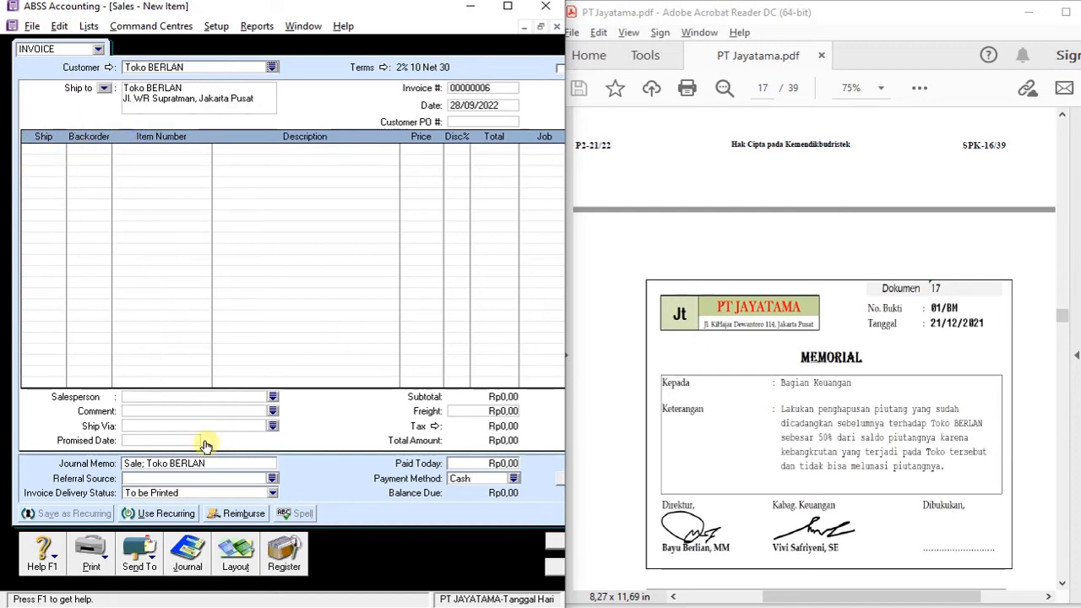
Change the sales invoice layout to Miscellaneous.
click(235, 556)
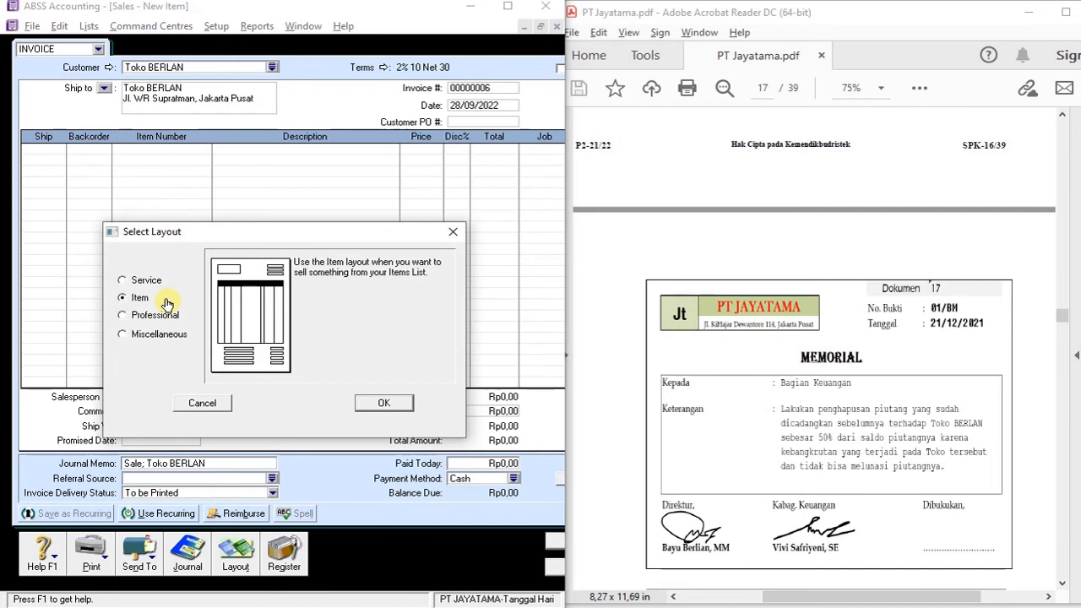
click(148, 334)
click(391, 405)
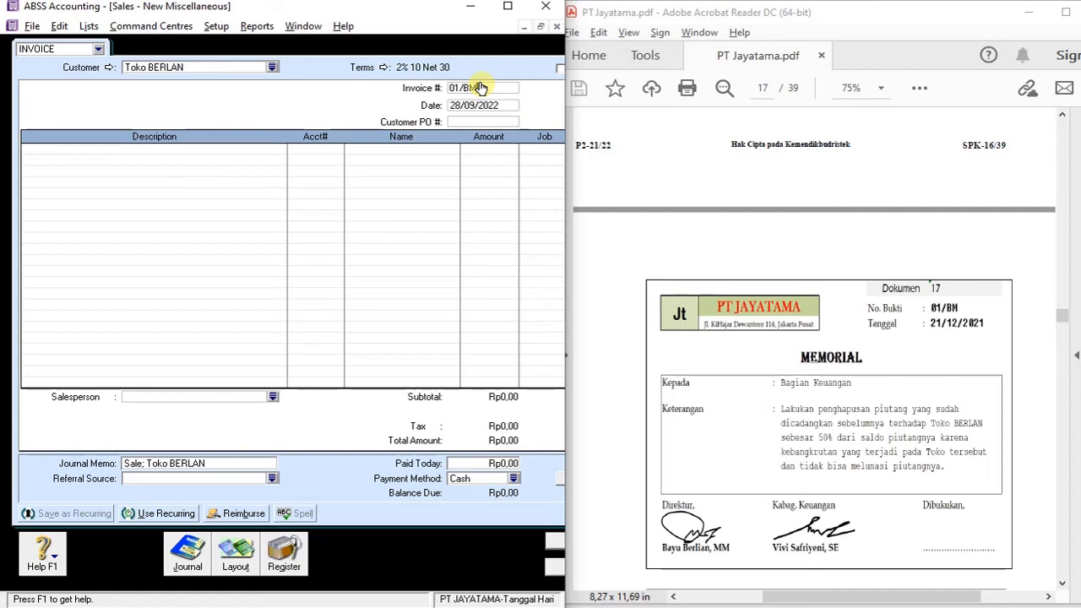
Set the invoice number to 01/BM and the date to 21/12/2021, and describe the first line as "Penghapusan Piutang".
key(Tab)
text(21)
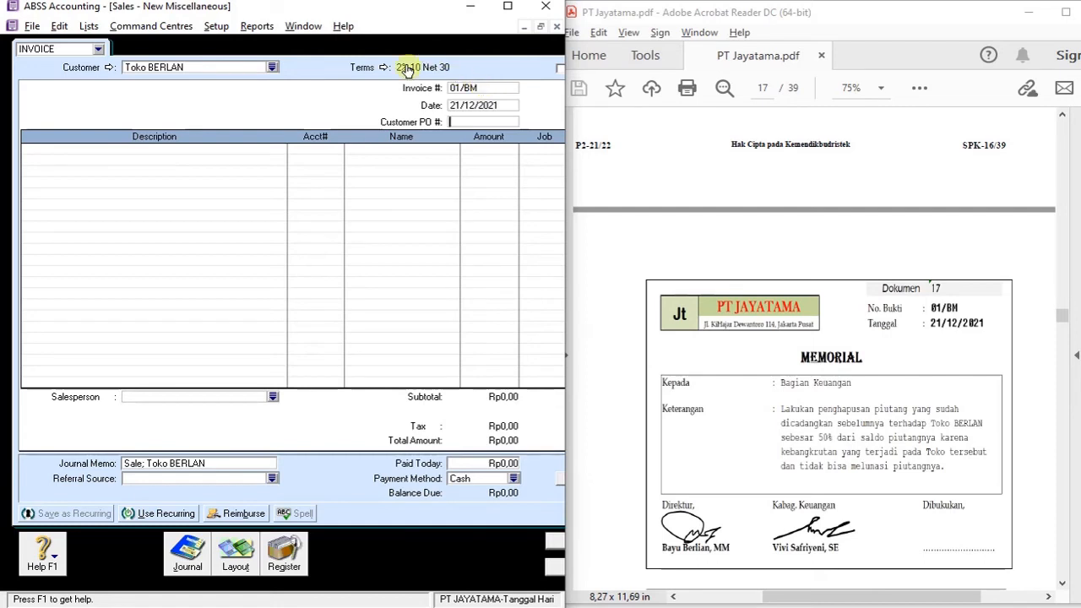
click(250, 150)
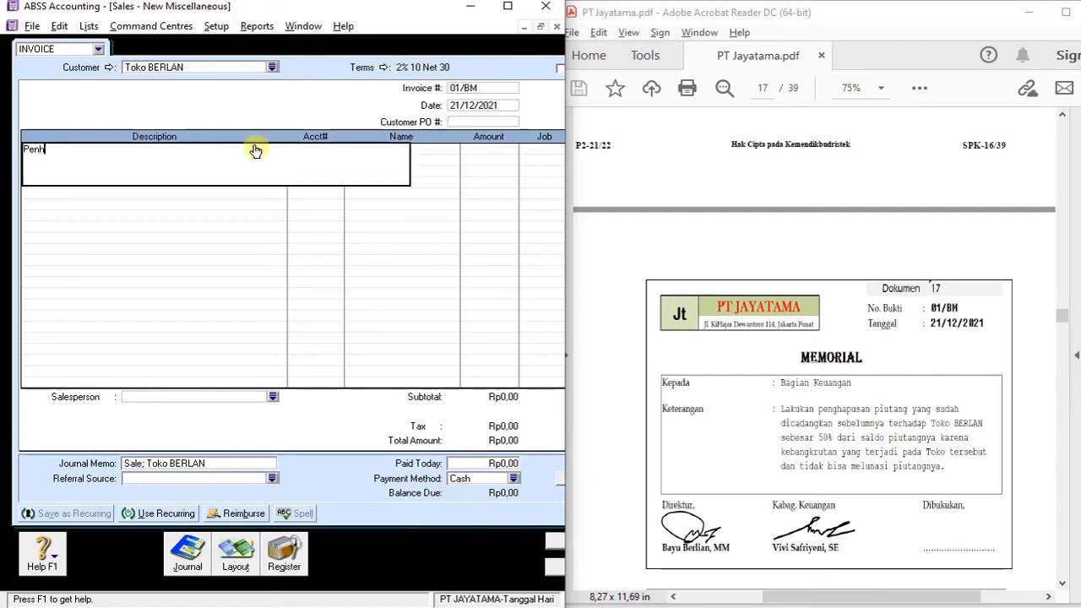
key(Tab)
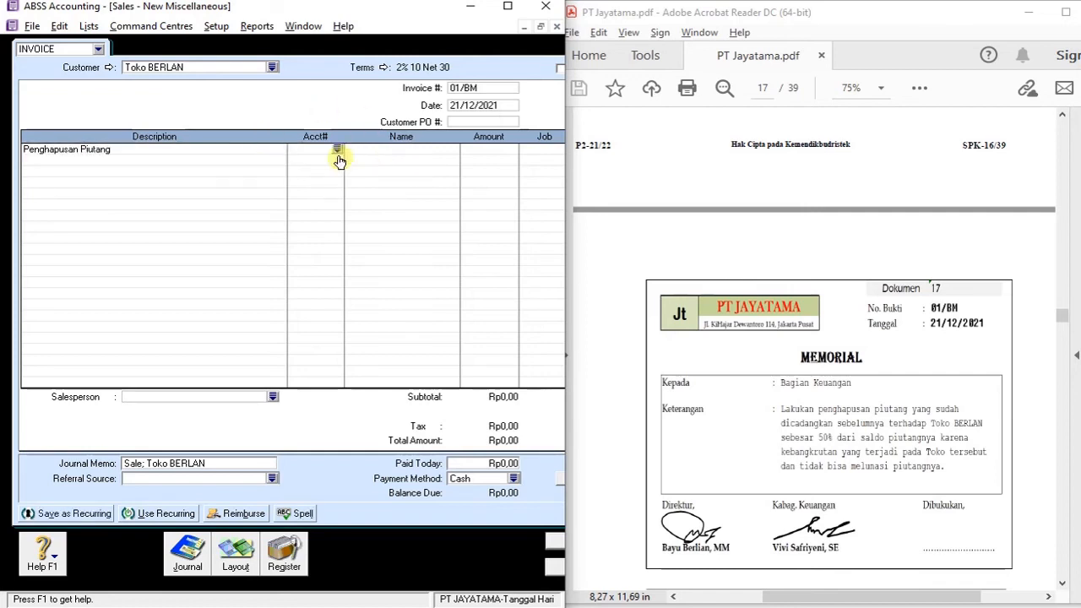
Allocate the "Penghapusan Piutang" line to account 1-1202 Allowance for Doubtful Debt.
click(337, 151)
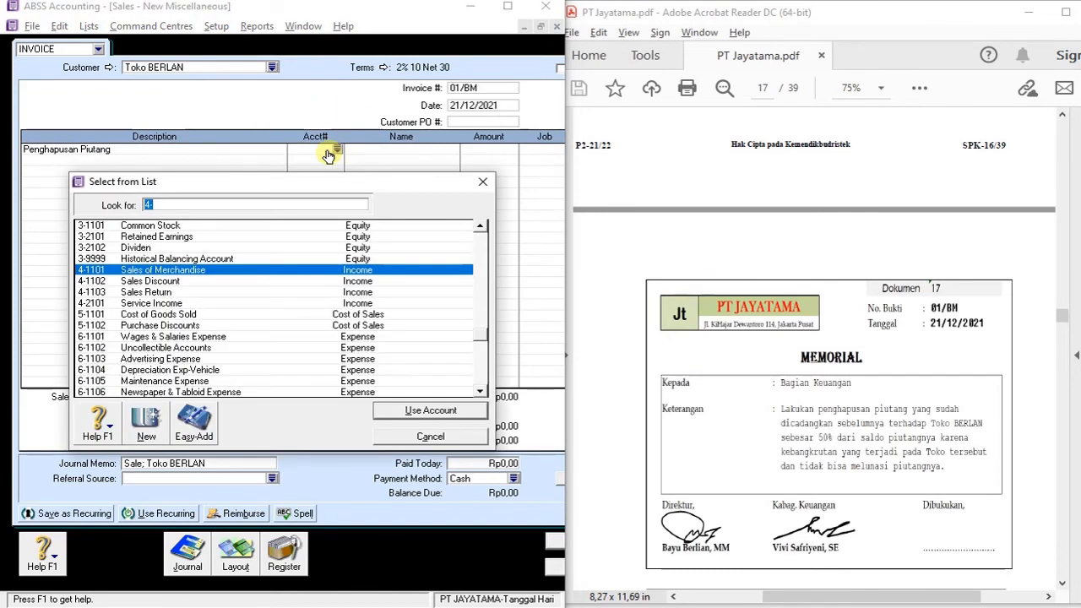
scroll(214, 248, up, 10)
double_click(220, 249)
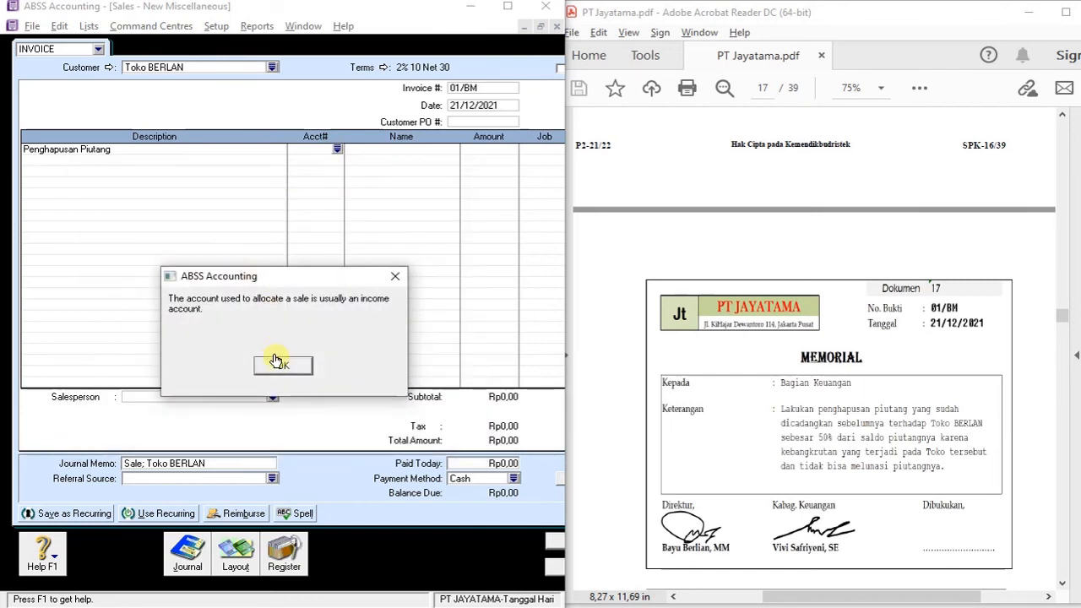
click(279, 364)
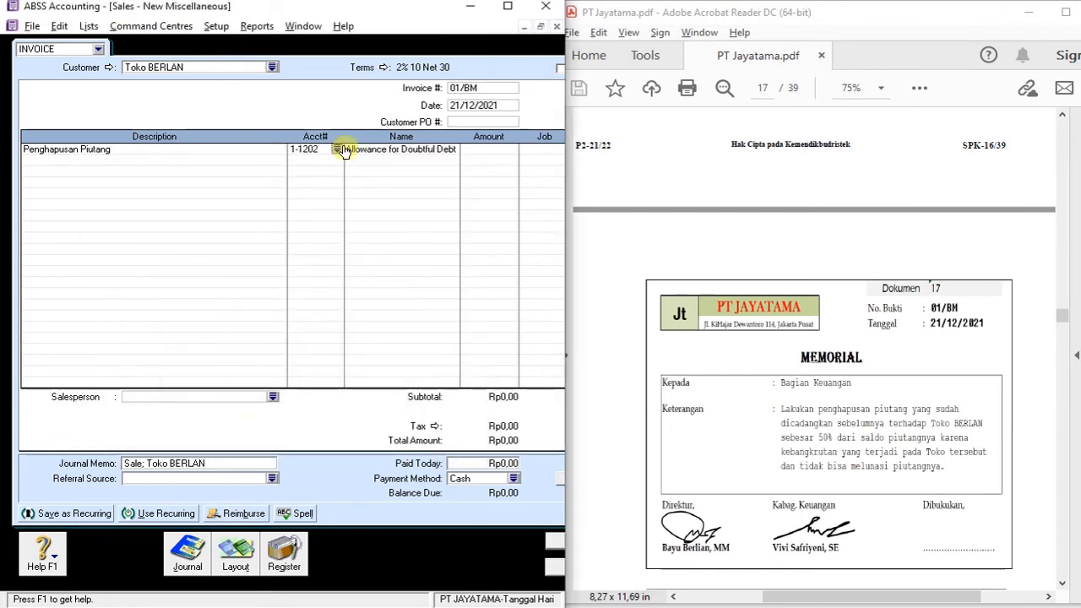
click(497, 150)
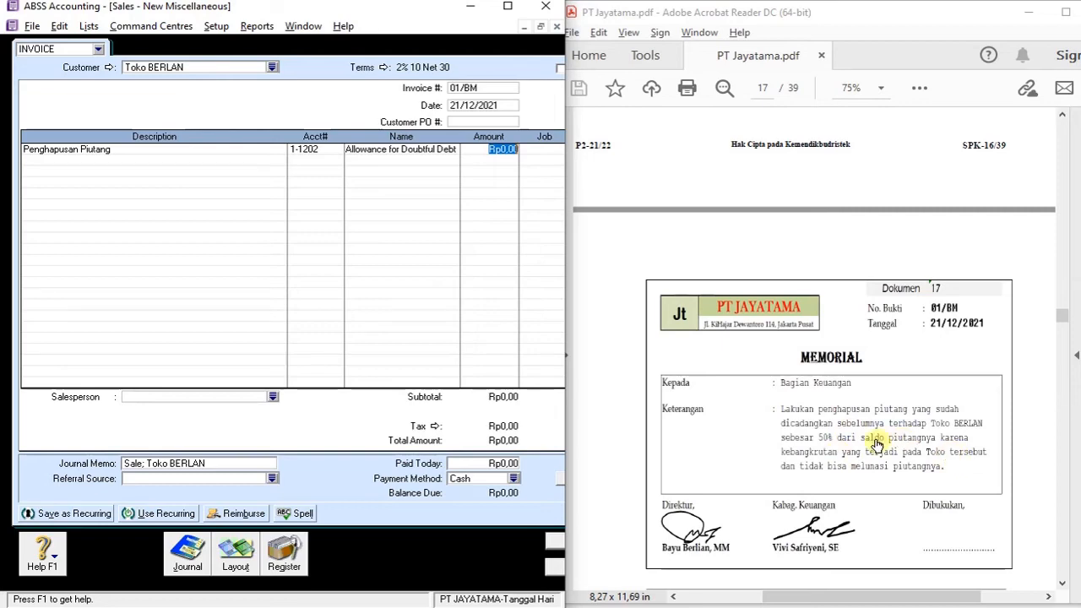
In PT Jayatama.pdf, look up Toko BERLAN's balance in the trade receivables list of 30 November 2021.
drag(1062, 318, 1074, 190)
scroll(963, 425, down, 3)
scroll(963, 424, down, 15)
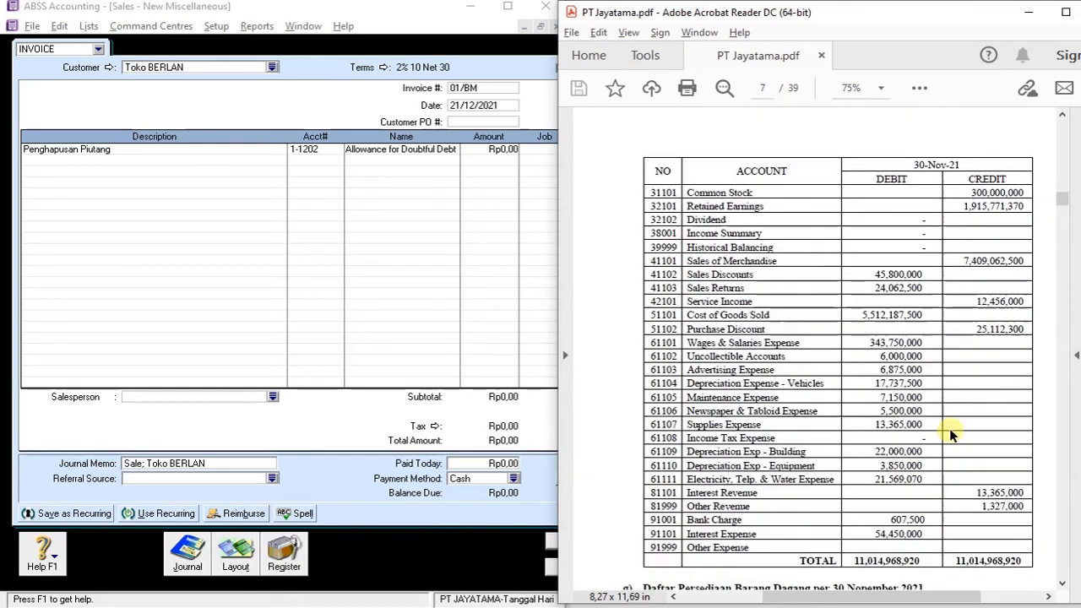
scroll(917, 404, down, 3)
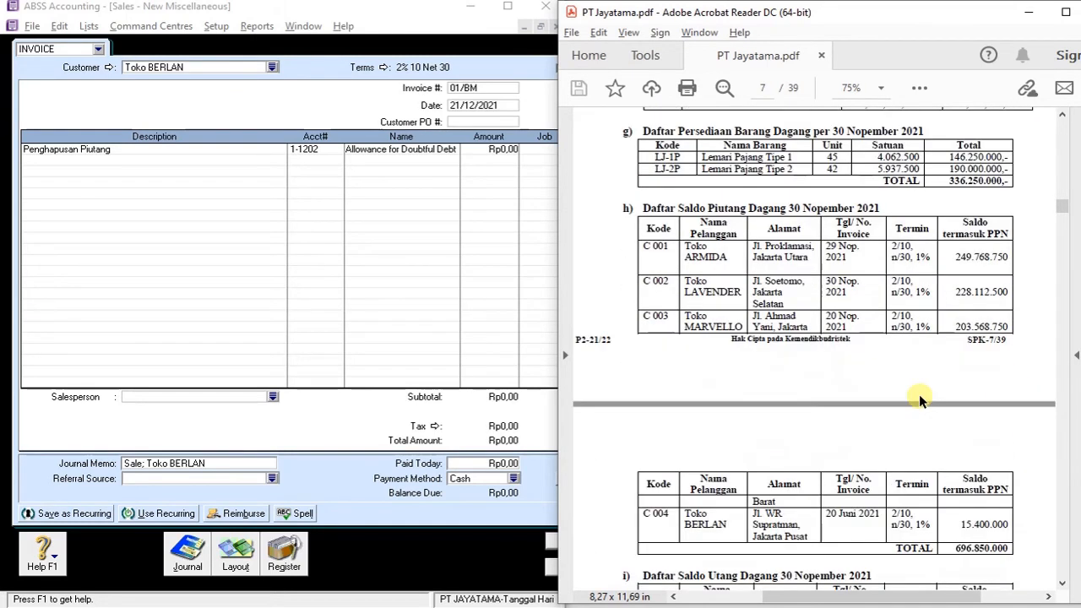
drag(955, 526, 1010, 525)
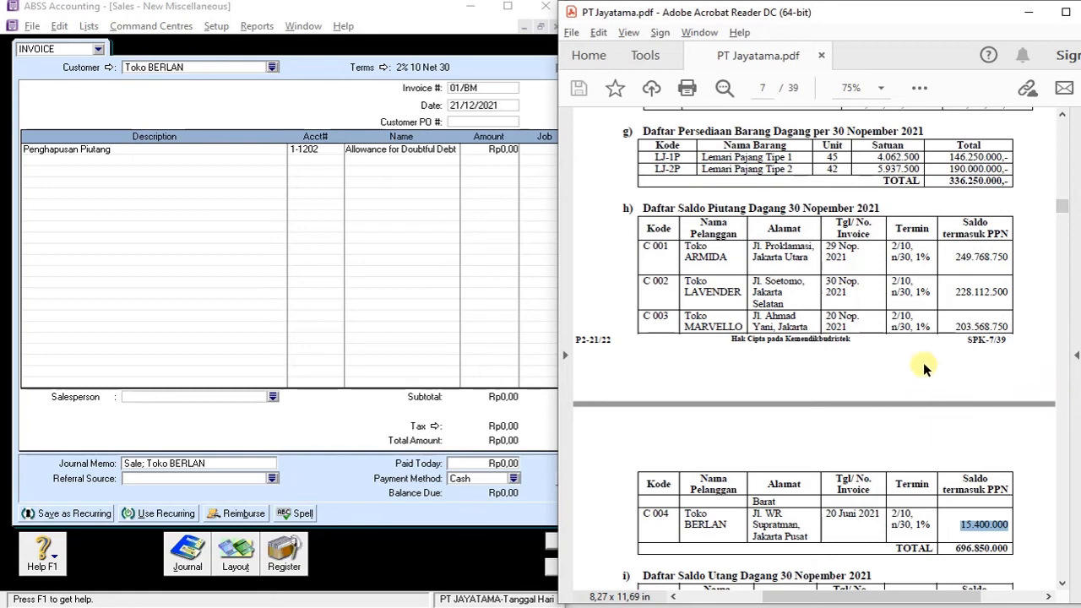
Check the Allowance for Doubtful Debt balance in the PDF's account balance list of 30 November 2021.
scroll(924, 367, up, 3)
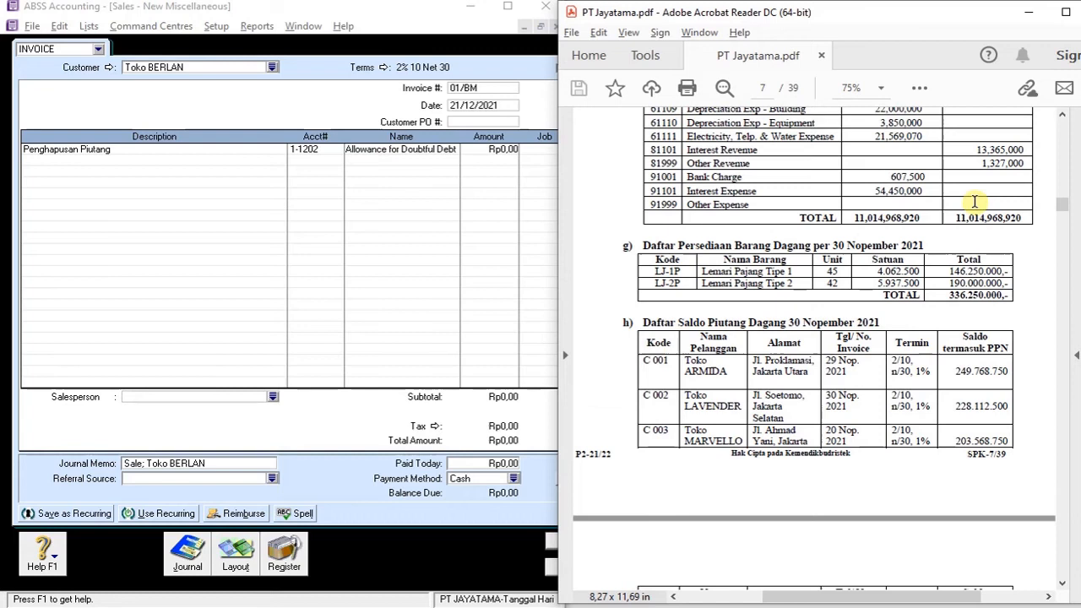
scroll(870, 253, up, 5)
scroll(878, 268, up, 7)
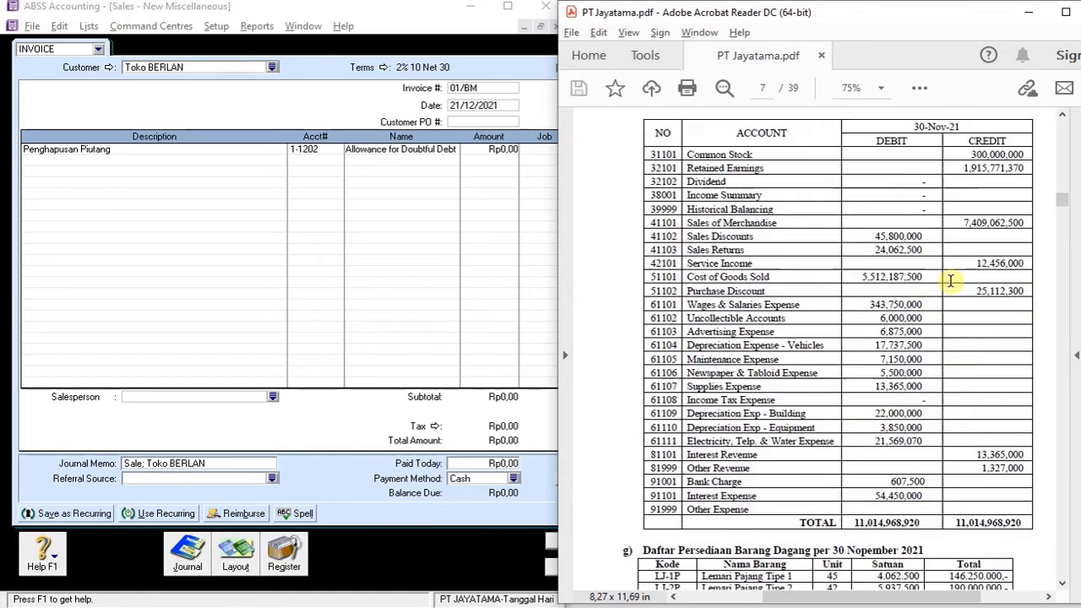
scroll(875, 350, up, 5)
scroll(875, 349, up, 1)
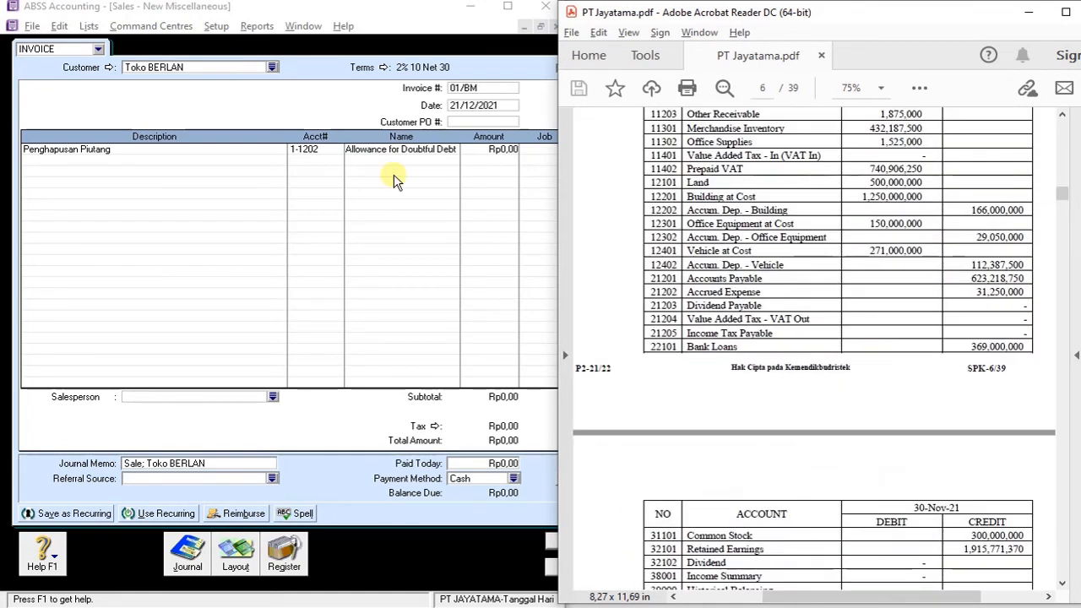
scroll(954, 245, up, 2)
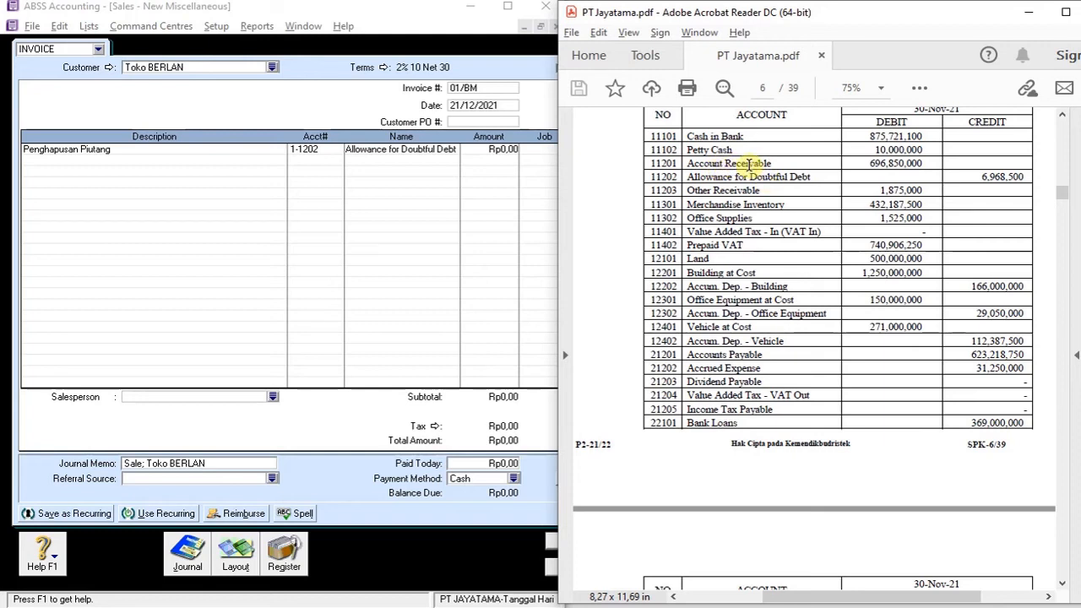
click(956, 174)
Enter 6968500 as the amount of the Allowance for Doubtful Debt line on the invoice.
click(511, 148)
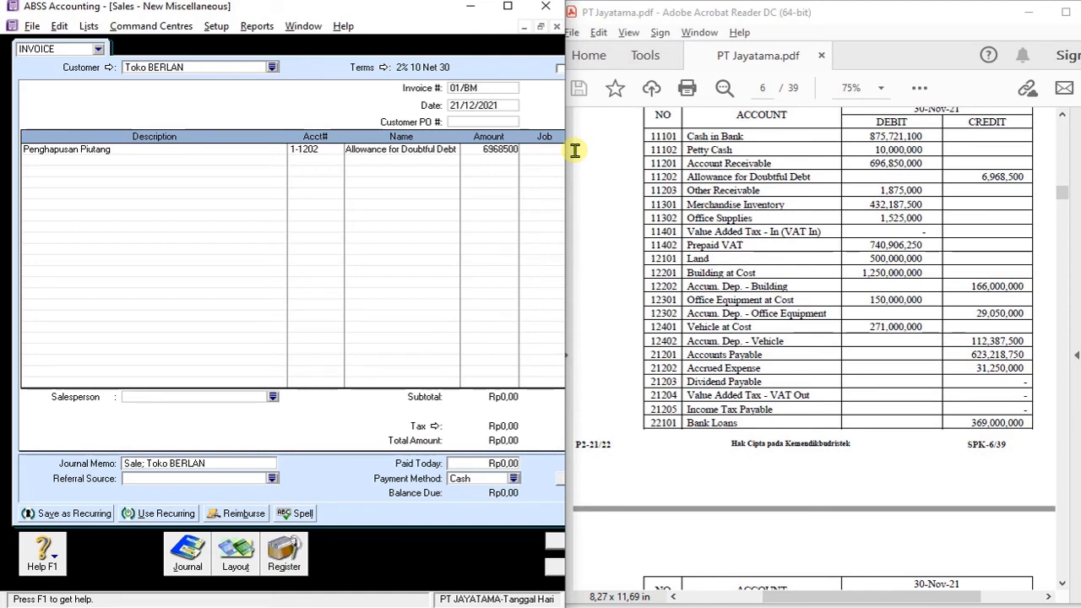
text(6968500)
key(Tab)
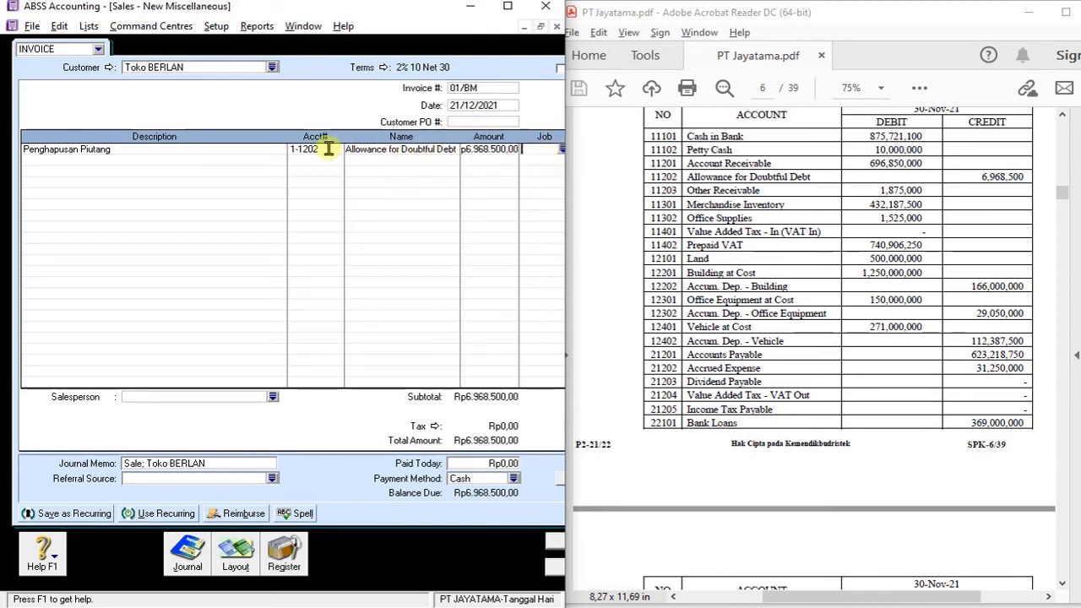
Change the Allowance for Doubtful Debt line's amount to -6968500.
click(467, 149)
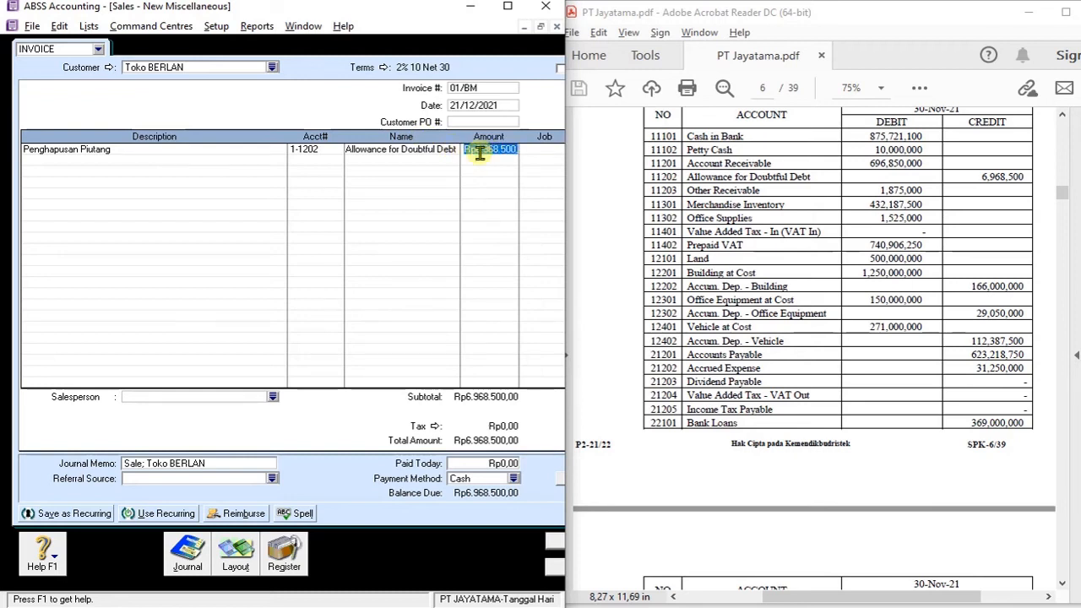
text(-6)
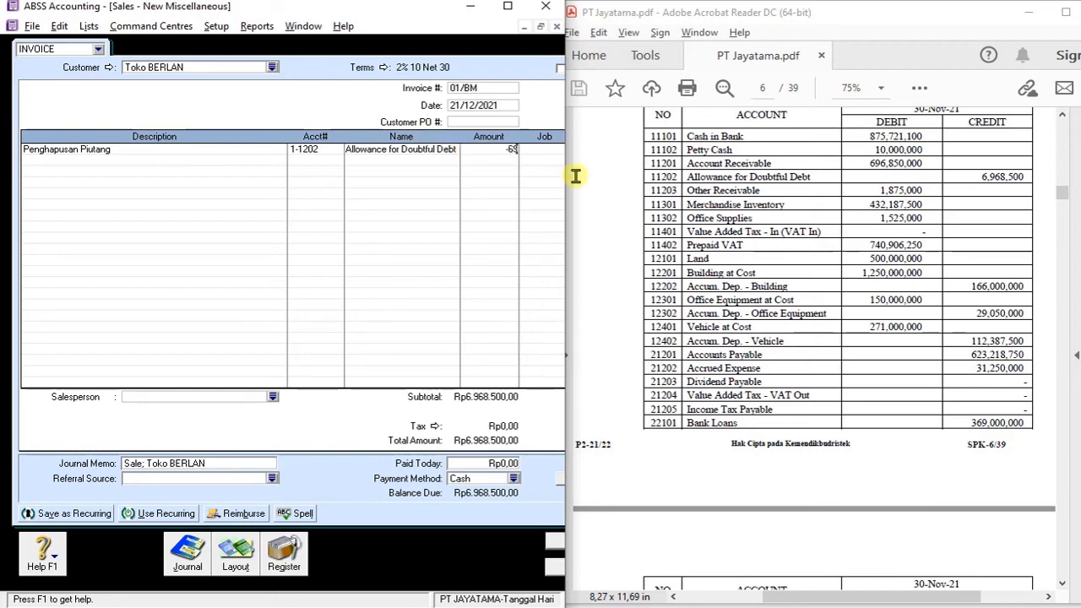
text(968500)
key(Tab)
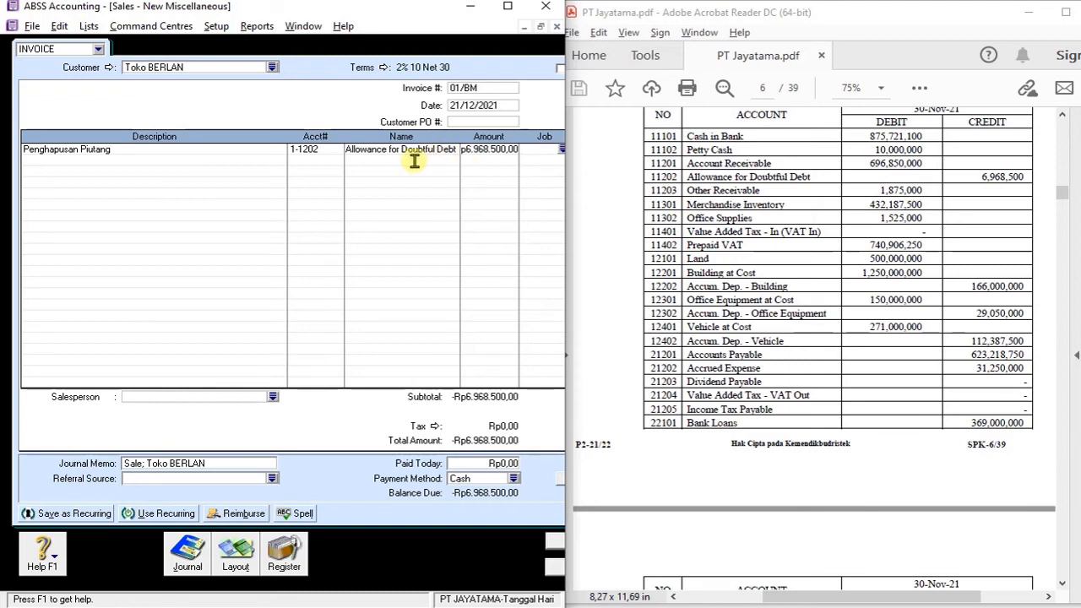
Add a second invoice line allocated to account 6-1102 Uncollectible Accounts.
click(324, 152)
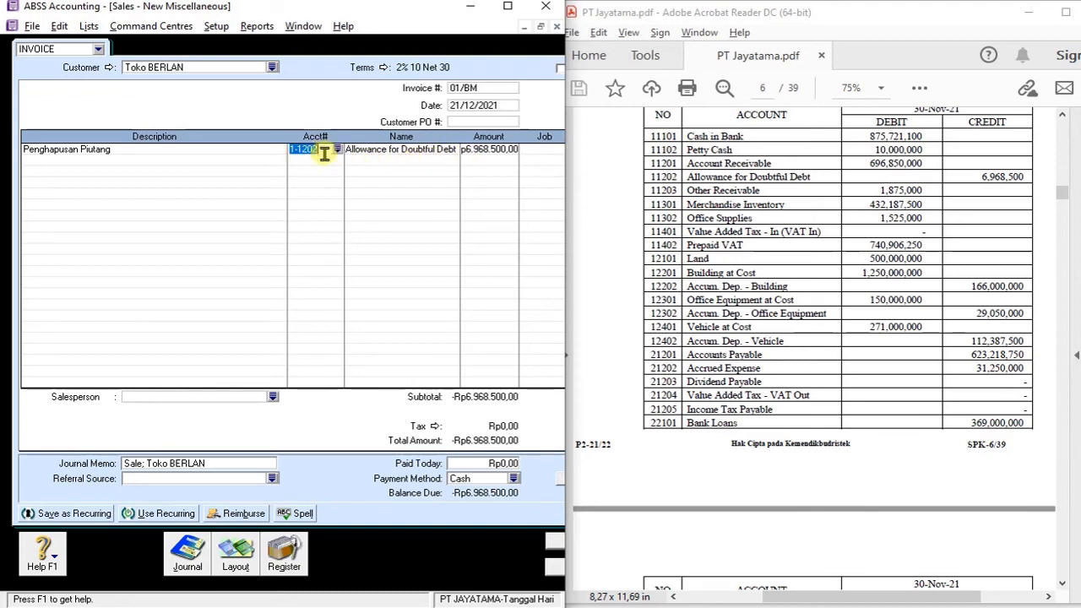
click(337, 162)
text(4)
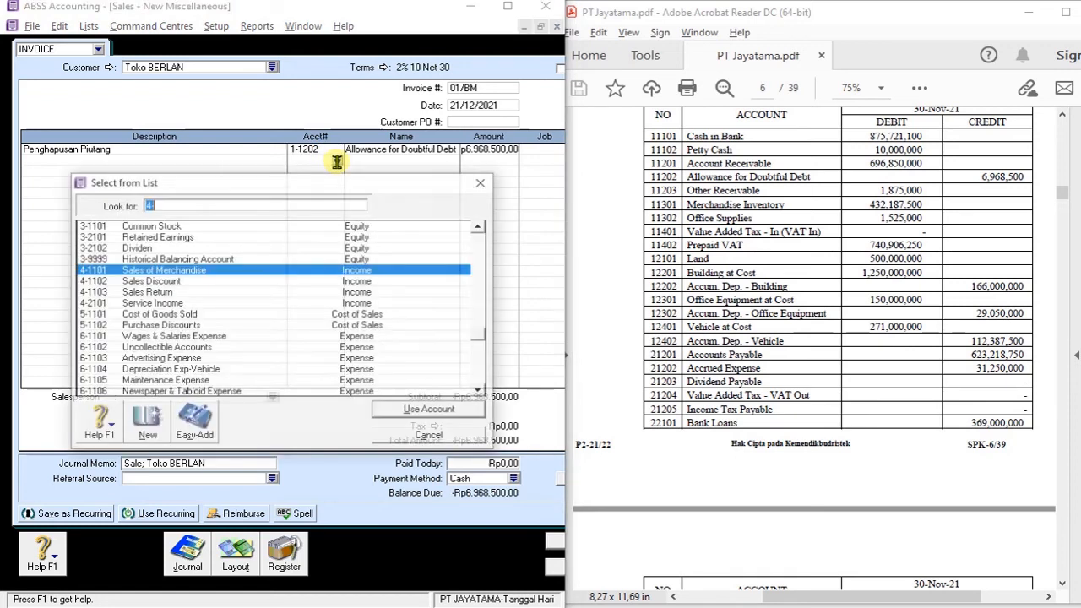
scroll(267, 310, down, 5)
scroll(267, 310, down, 1)
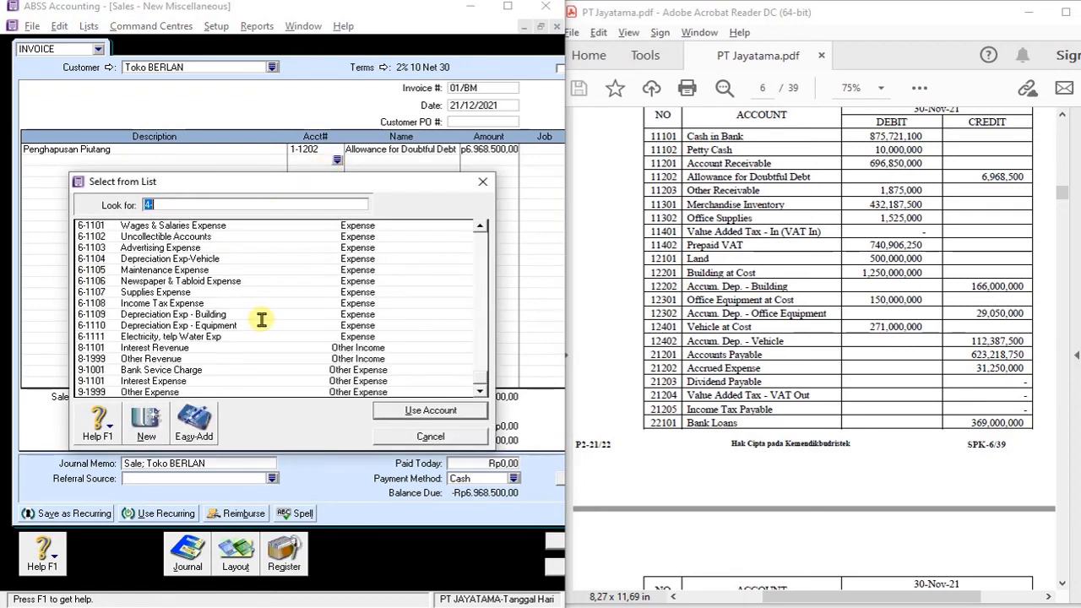
double_click(210, 235)
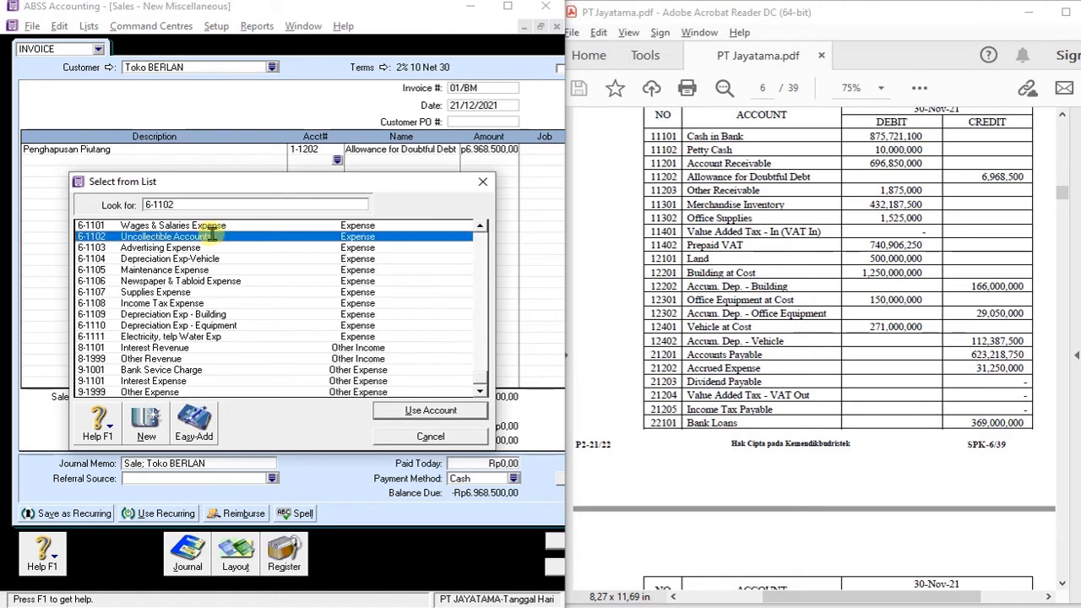
click(283, 366)
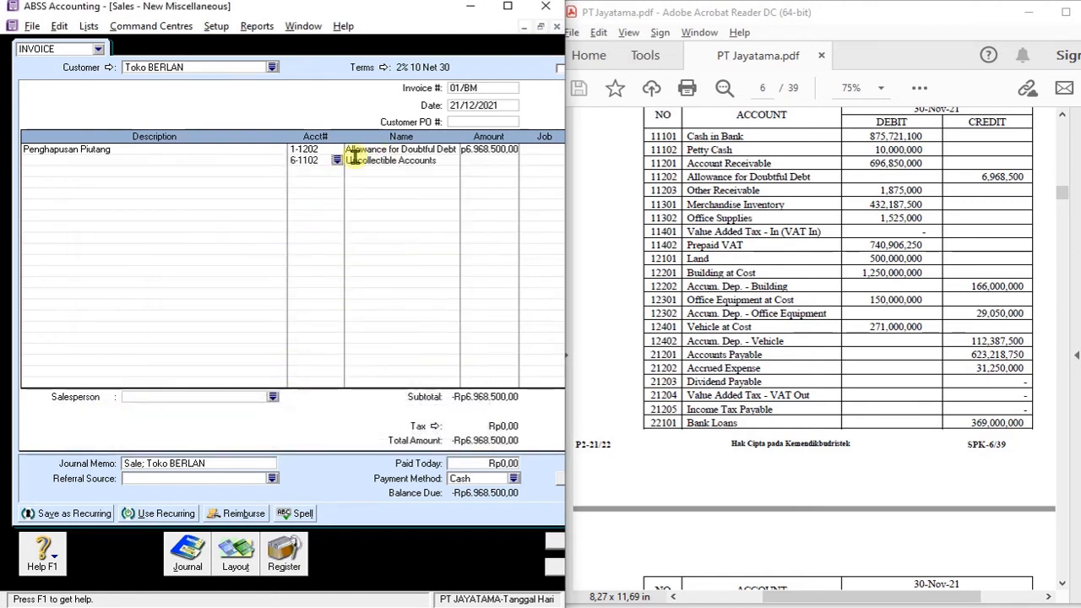
Calculate 7700000 minus 6968500 for the Uncollectible Accounts line's amount and make that amount negative.
scroll(929, 279, down, 5)
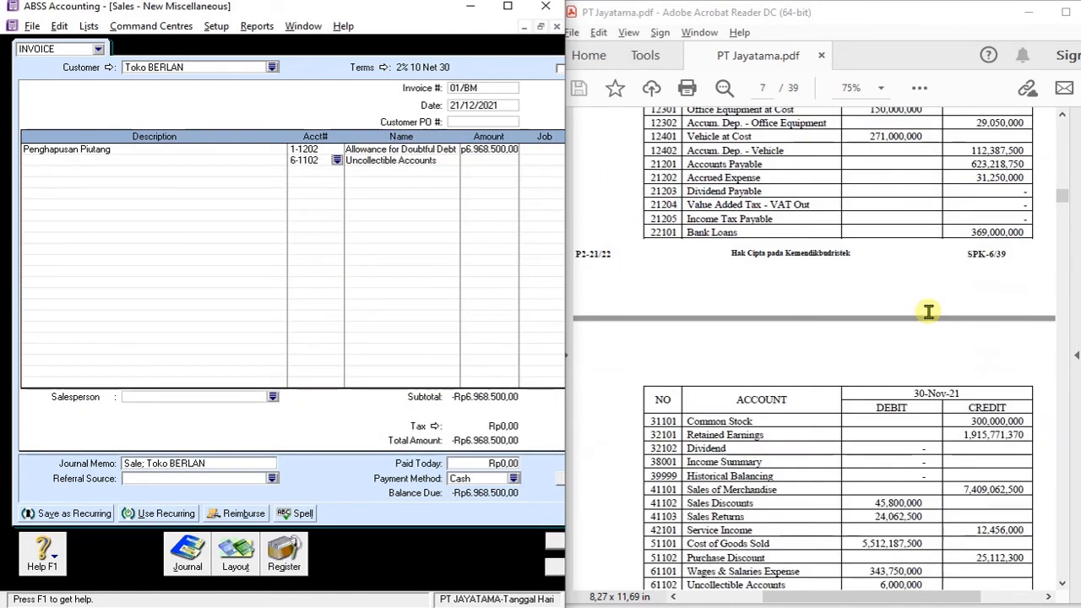
key(equal)
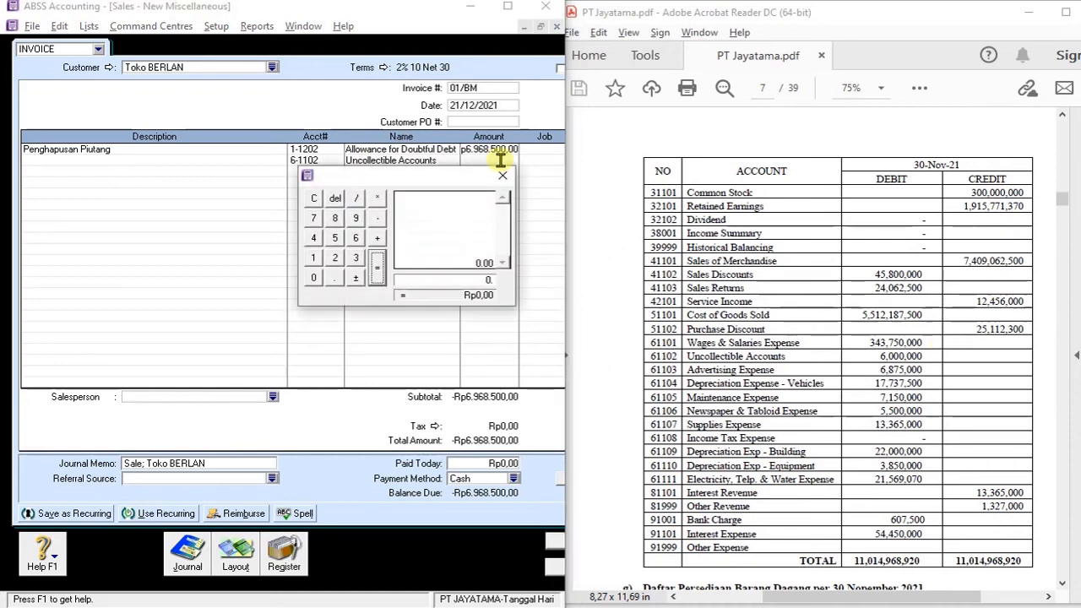
click(312, 199)
text(770000)
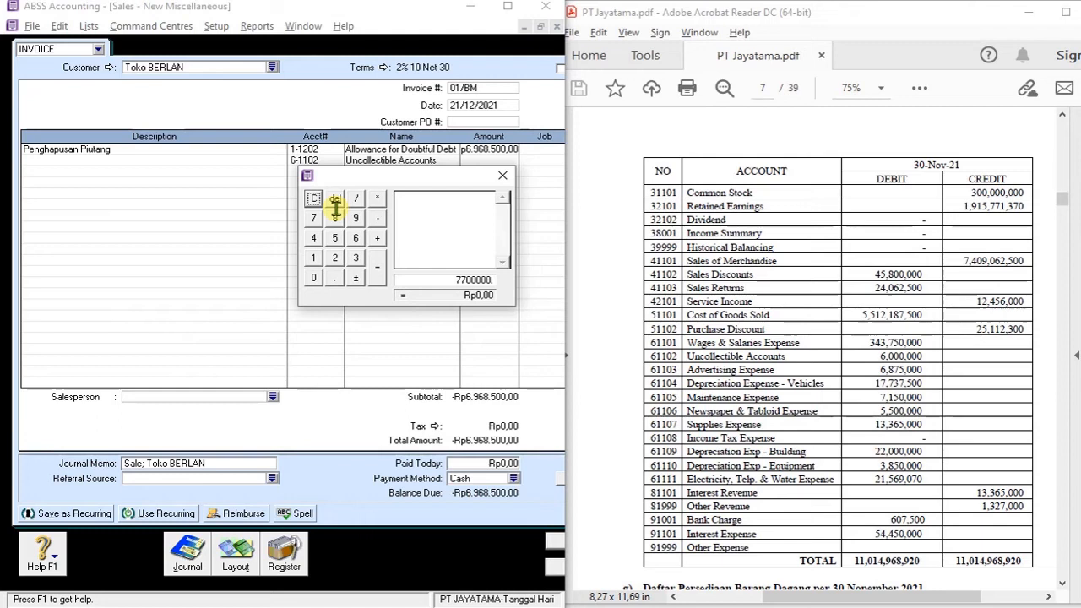
key(minus)
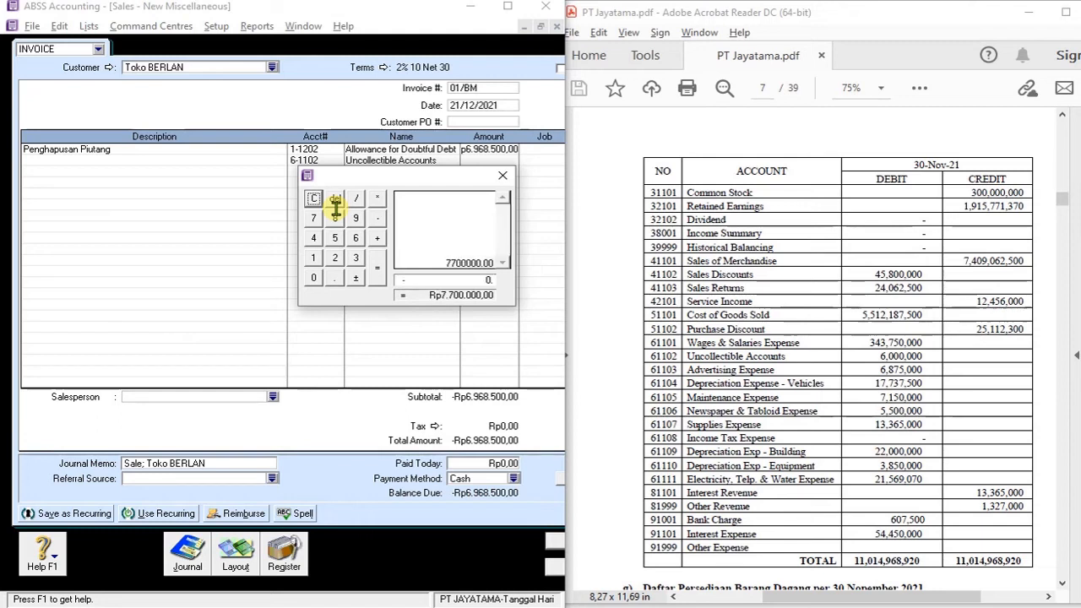
scroll(986, 256, up, 5)
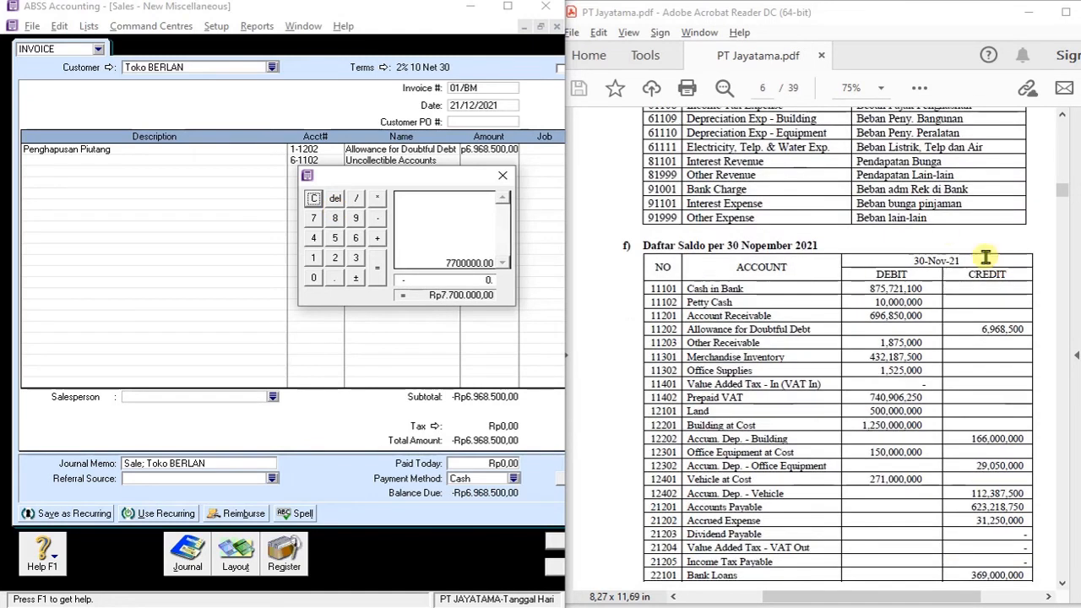
text(6968)
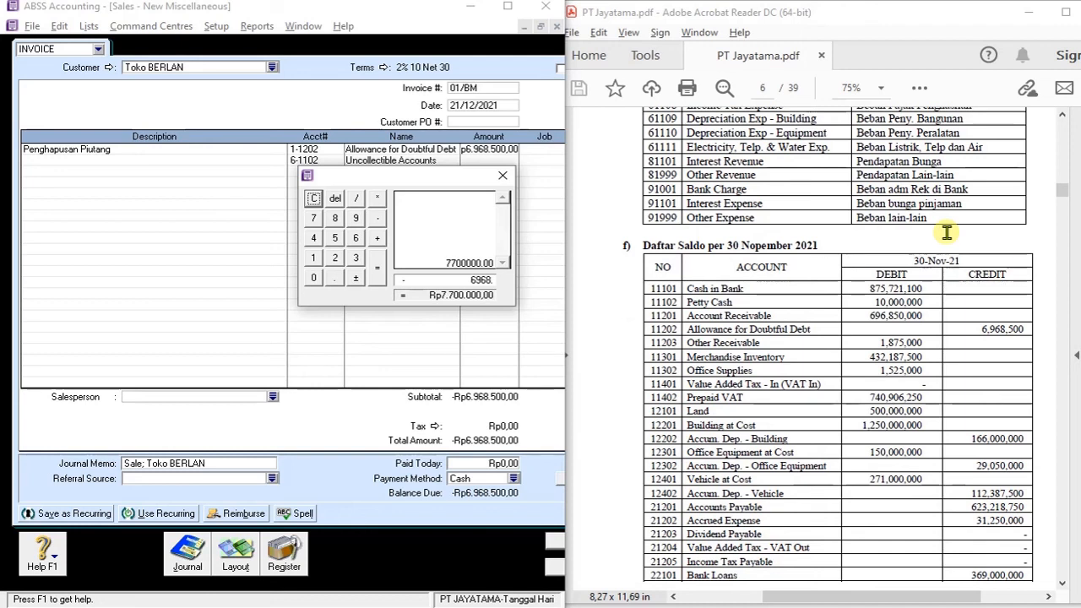
key(Return)
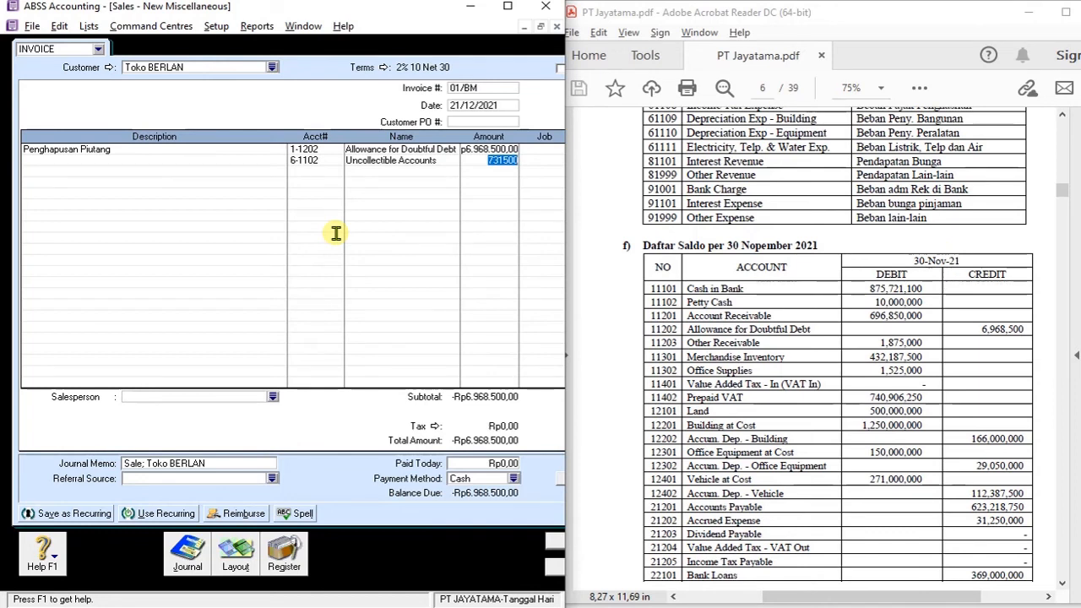
key(Tab)
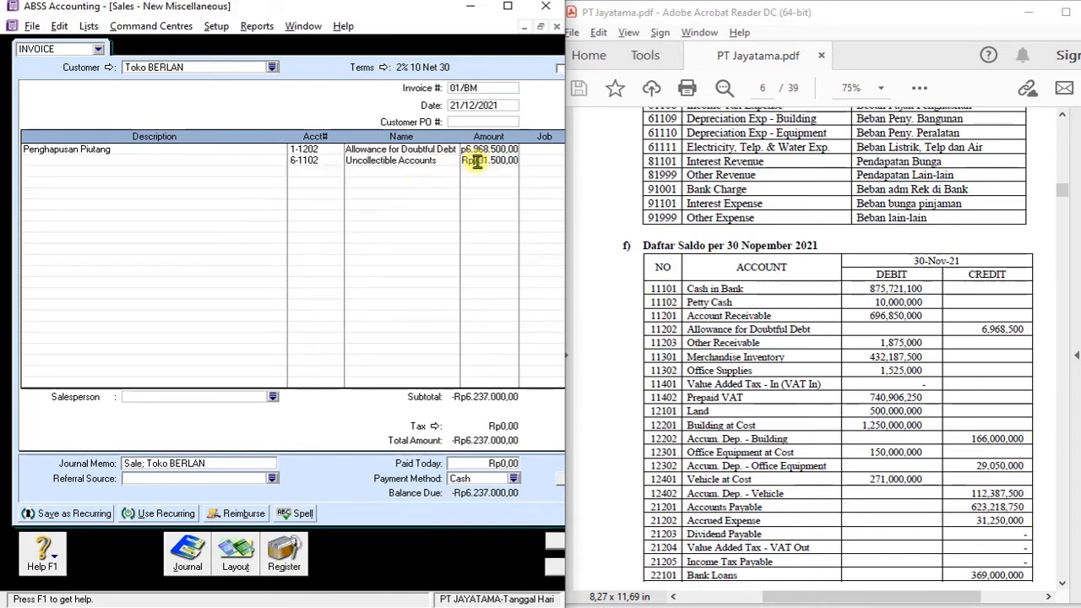
click(506, 150)
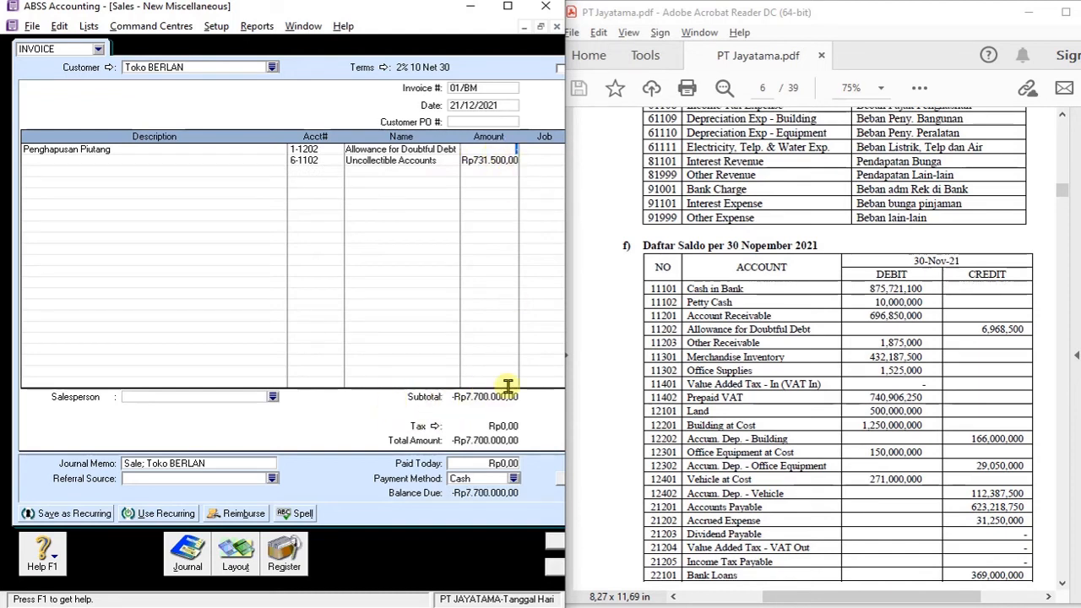
Record the Toko BERLAN write-off invoice and close the sales entry window.
drag(565, 281, 716, 283)
click(587, 548)
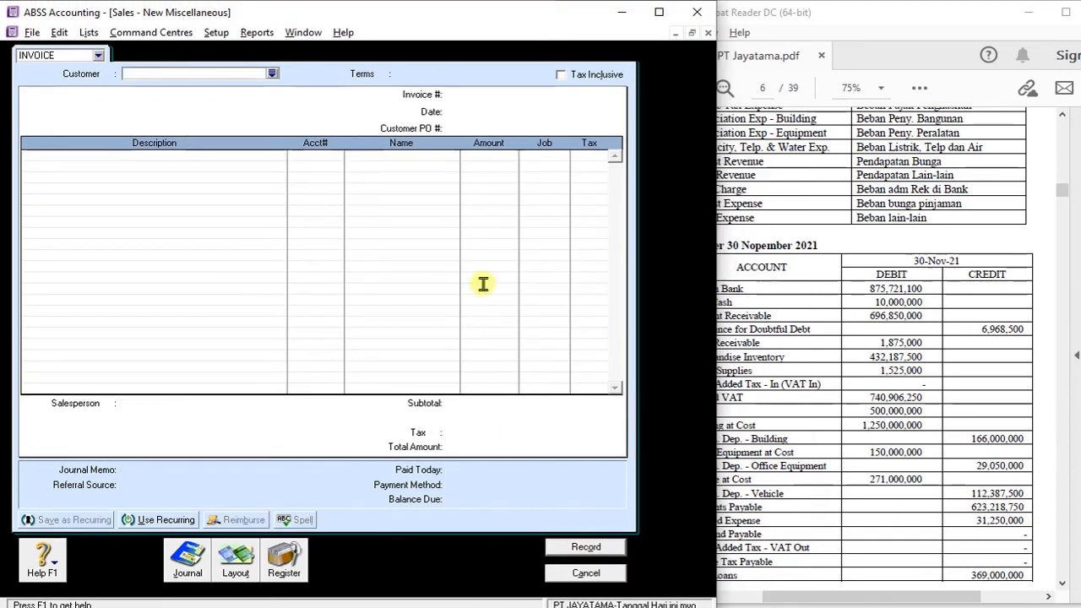
click(582, 567)
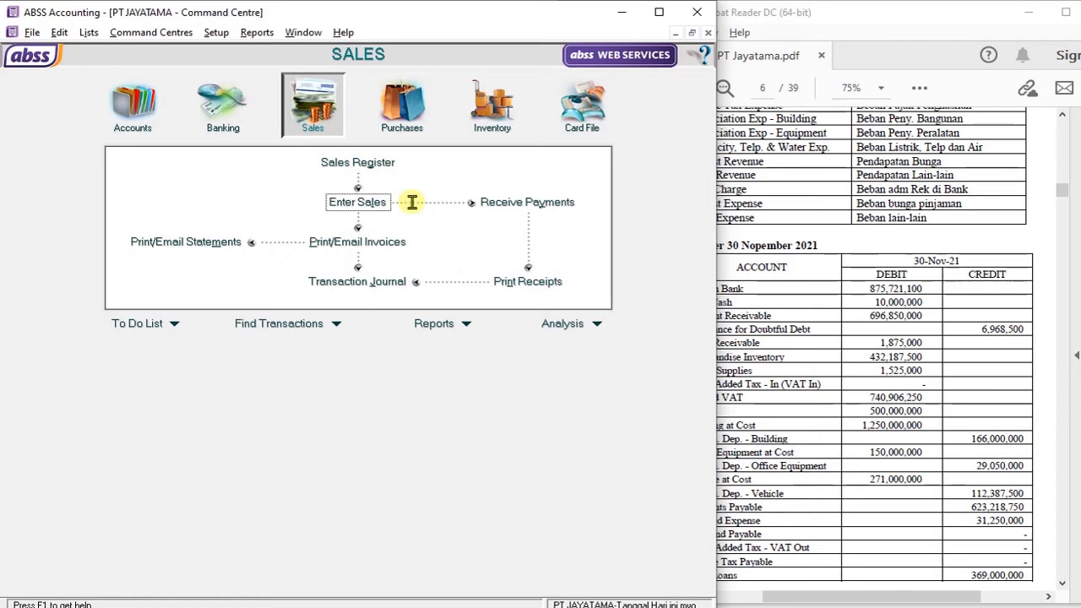
Open the Toko BERLAN 01/BM credit from the Sales Register's returns and credits for application to a sale.
click(357, 162)
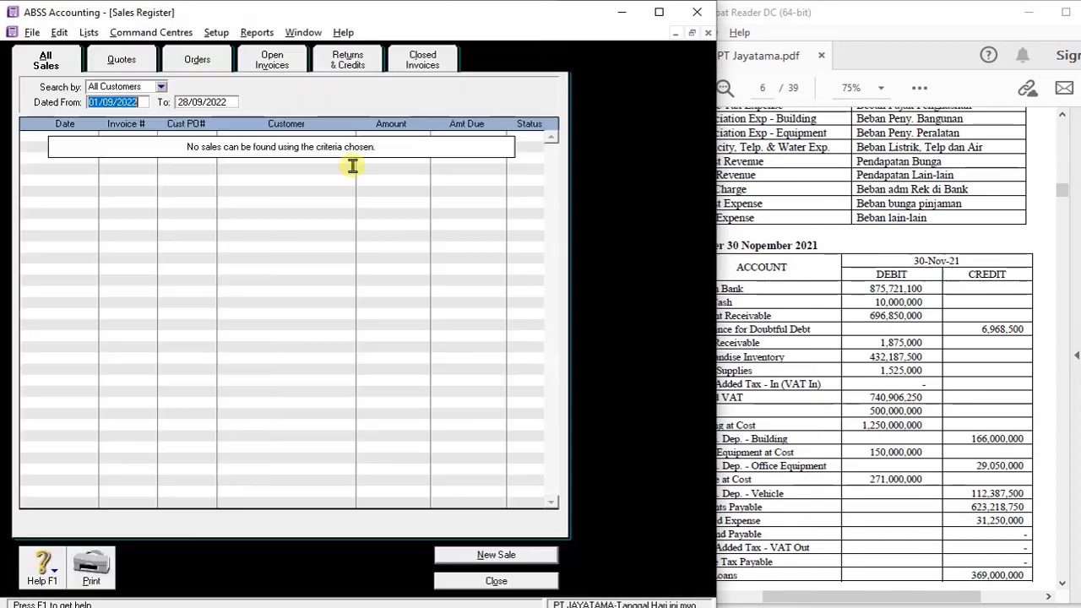
click(349, 59)
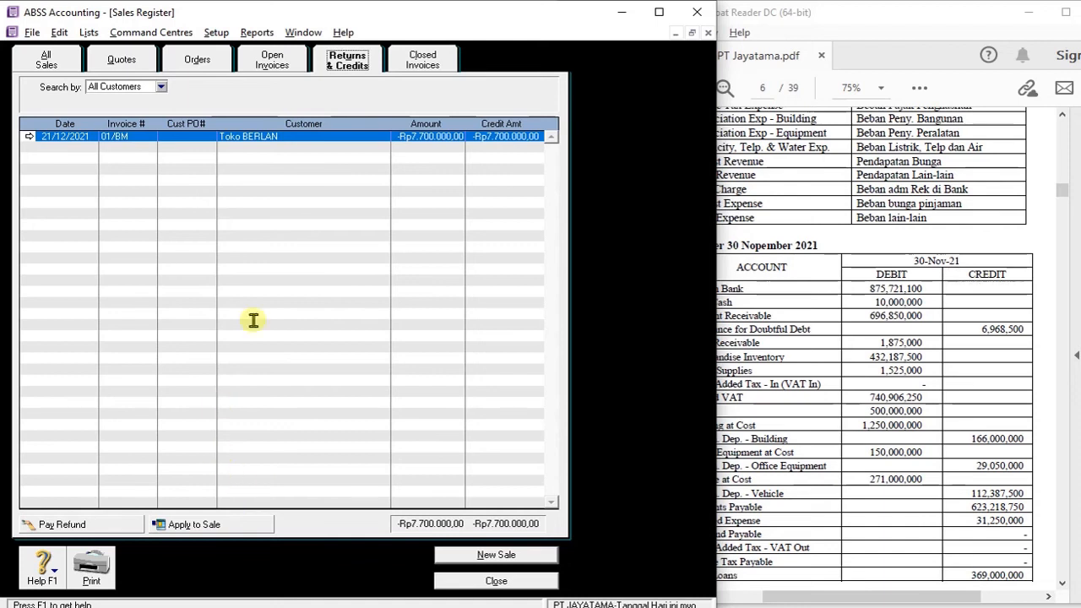
click(234, 522)
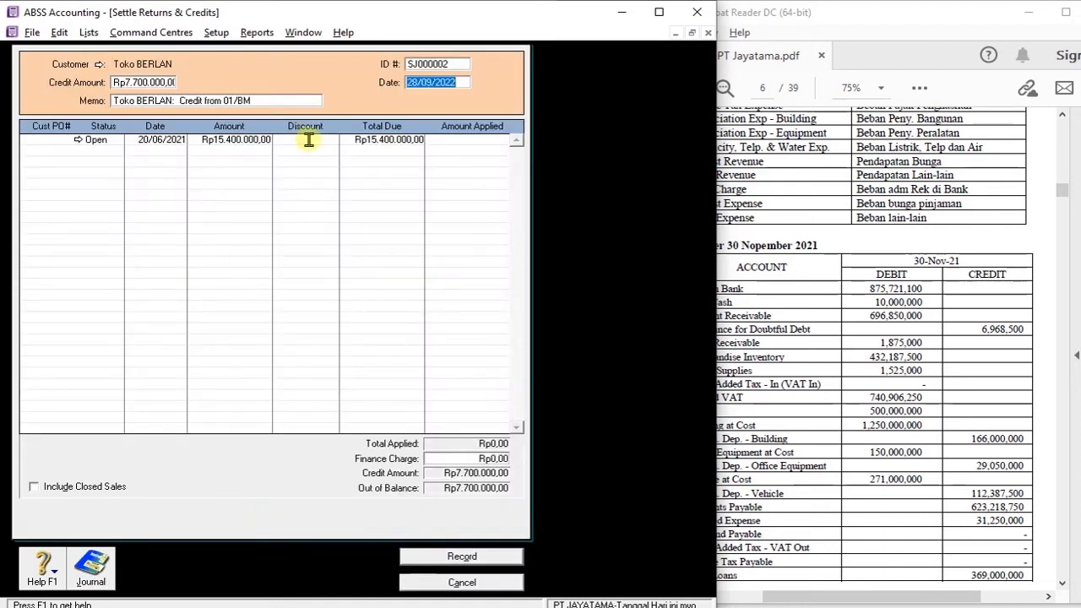
Set the Toko BERLAN credit settlement's ID to 01/BM and its date to 21/12/2021, following document 17 in the question PDF.
click(866, 212)
scroll(867, 212, down, 5)
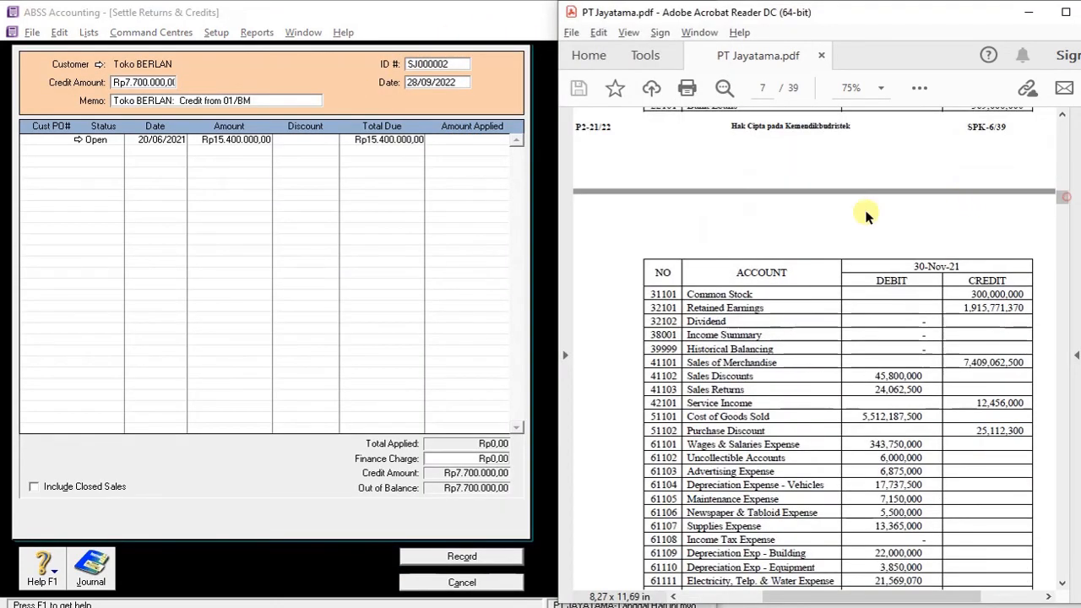
drag(1065, 205, 1070, 304)
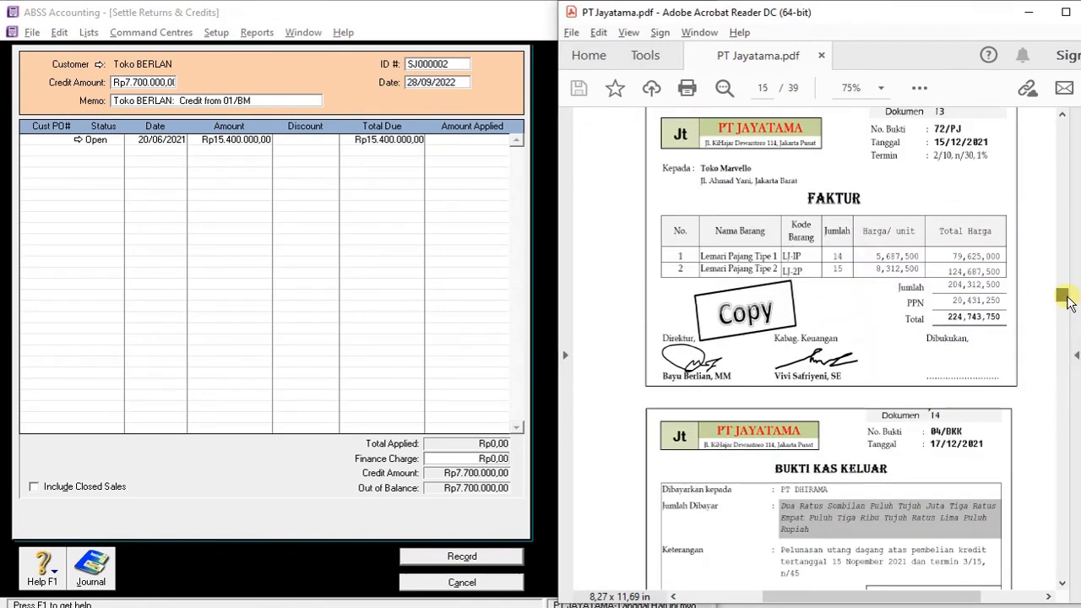
scroll(859, 394, down, 15)
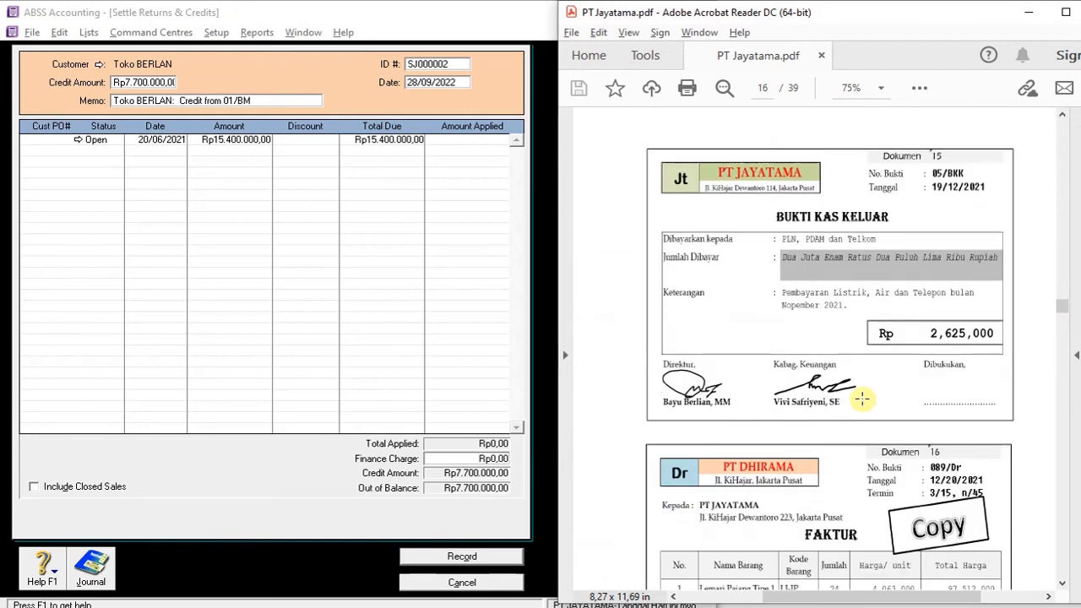
scroll(855, 359, down, 5)
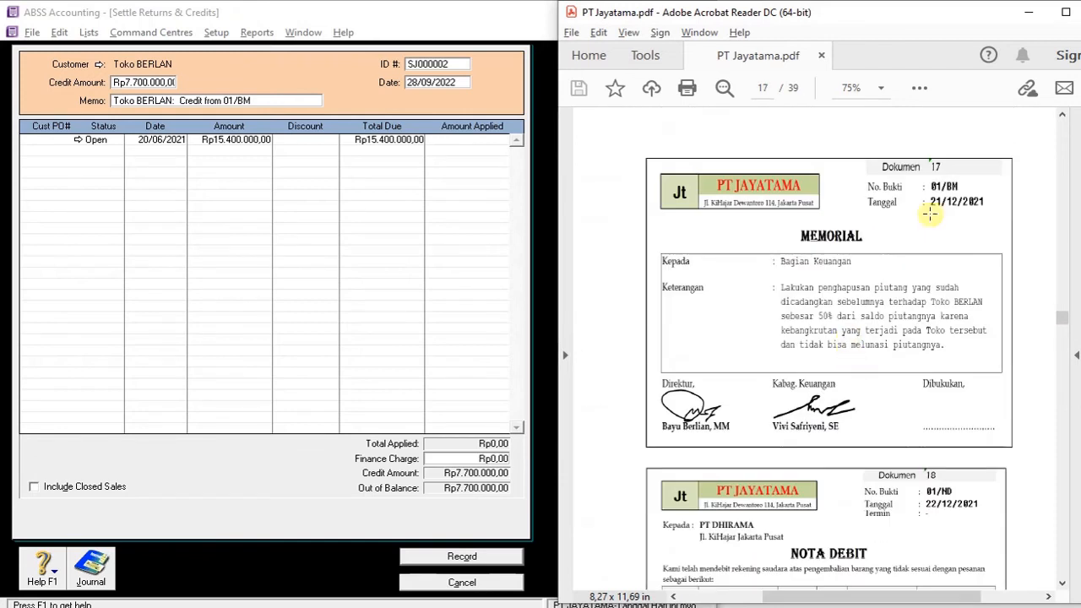
click(423, 65)
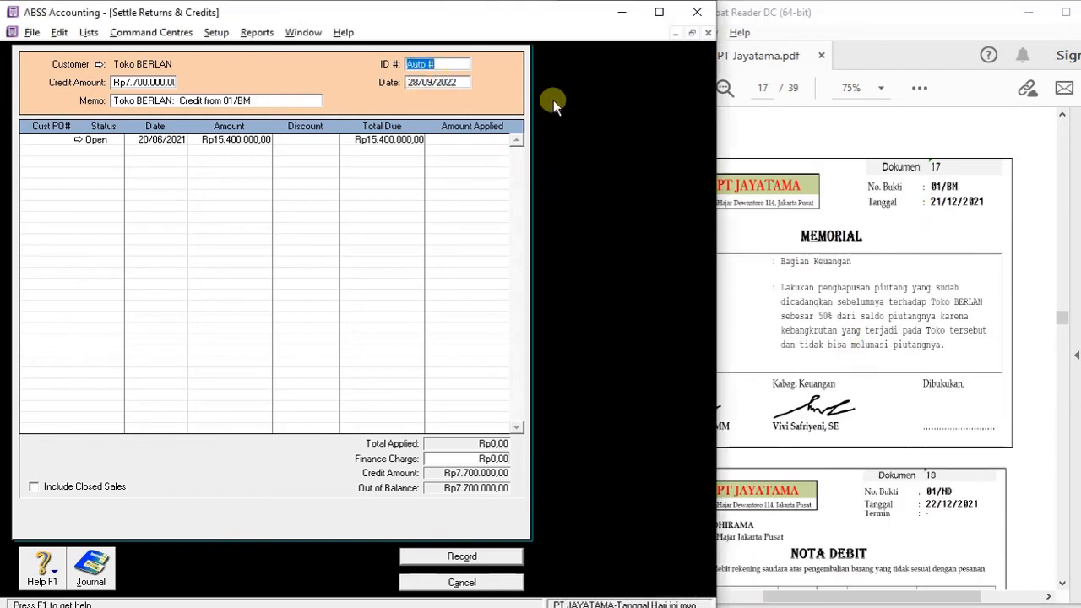
drag(654, 218, 626, 226)
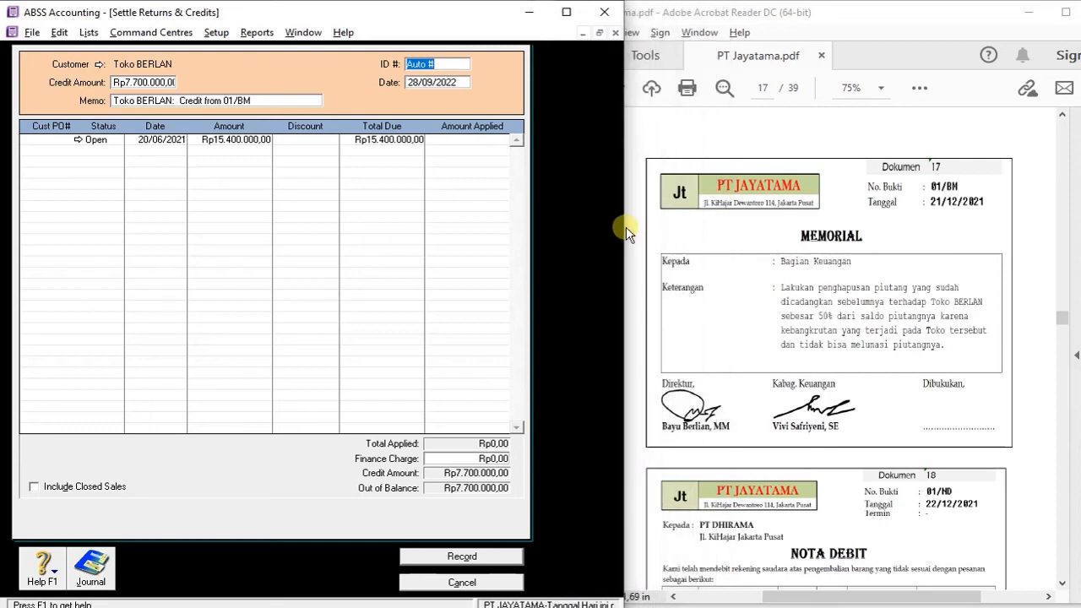
text(01/BM)
key(Tab)
text(21)
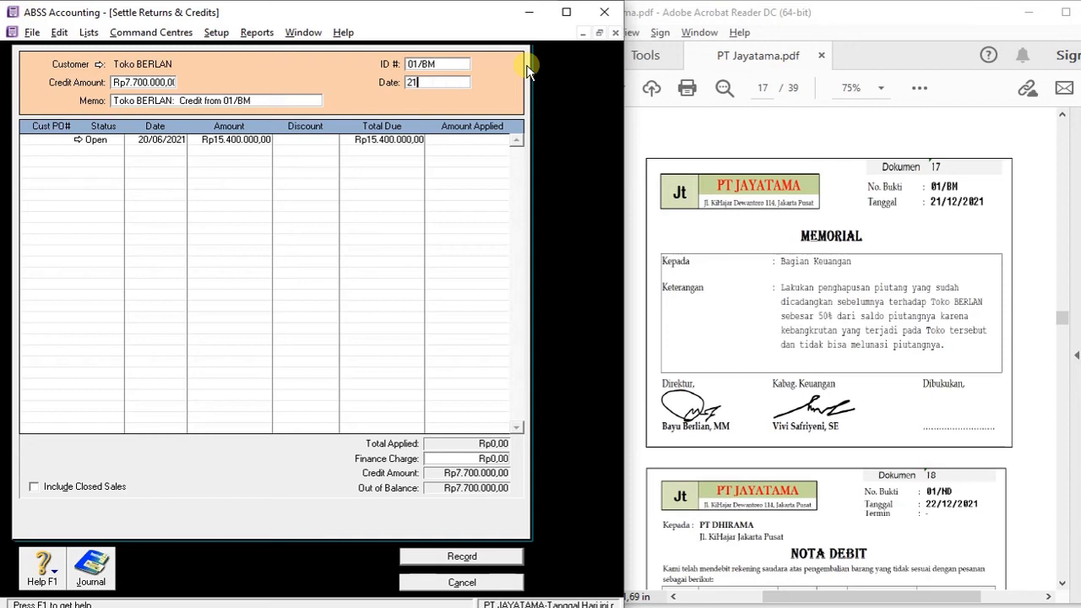
text(/12/2021)
key(Tab)
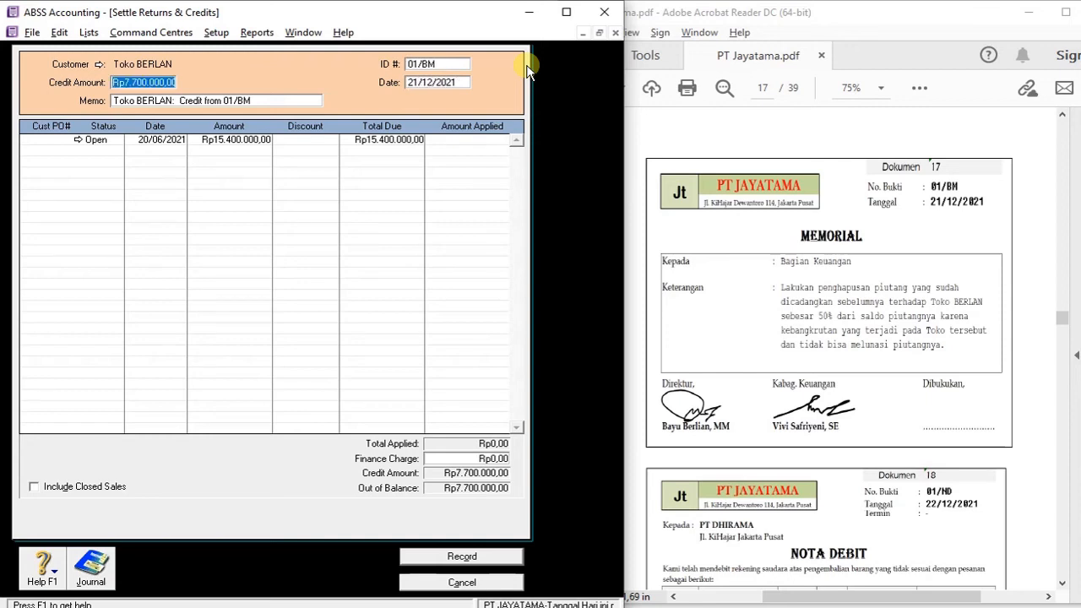
Apply the Rp7.700.000 credit to Toko BERLAN's open invoice of 20/06/2021 and record the settlement.
click(467, 141)
key(Tab)
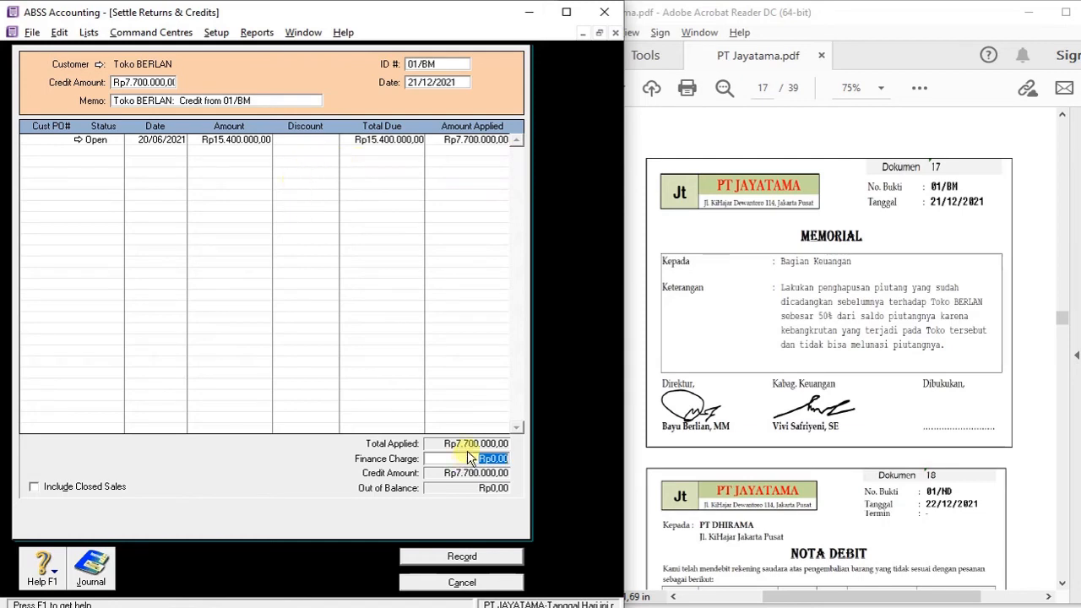
click(478, 556)
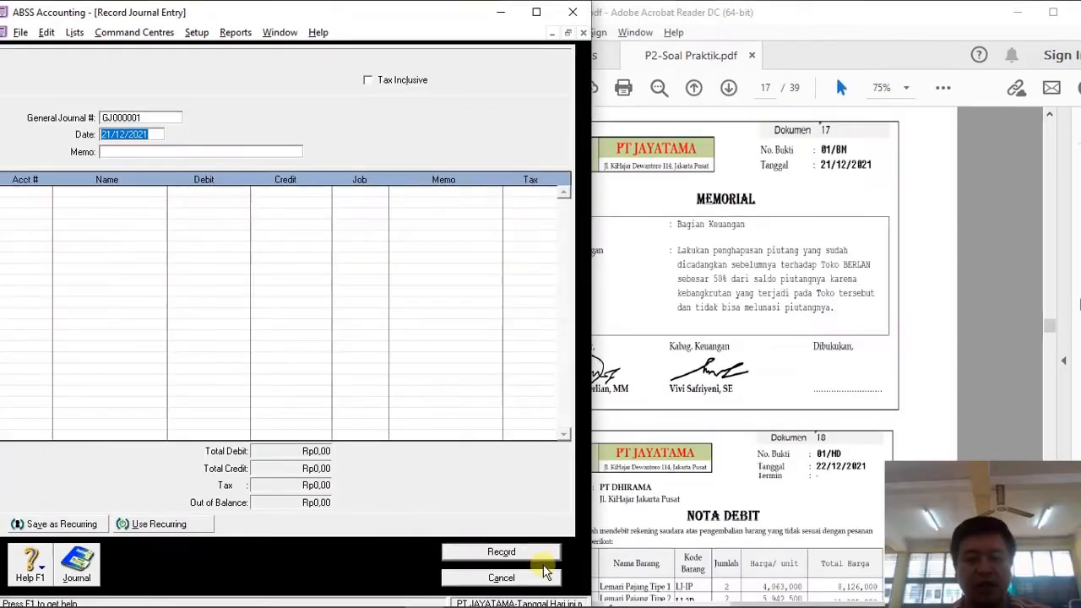
Close the blank journal entry without recording it and bring document 18, the debit note to PT DHIRAMA, into view.
click(543, 572)
click(646, 373)
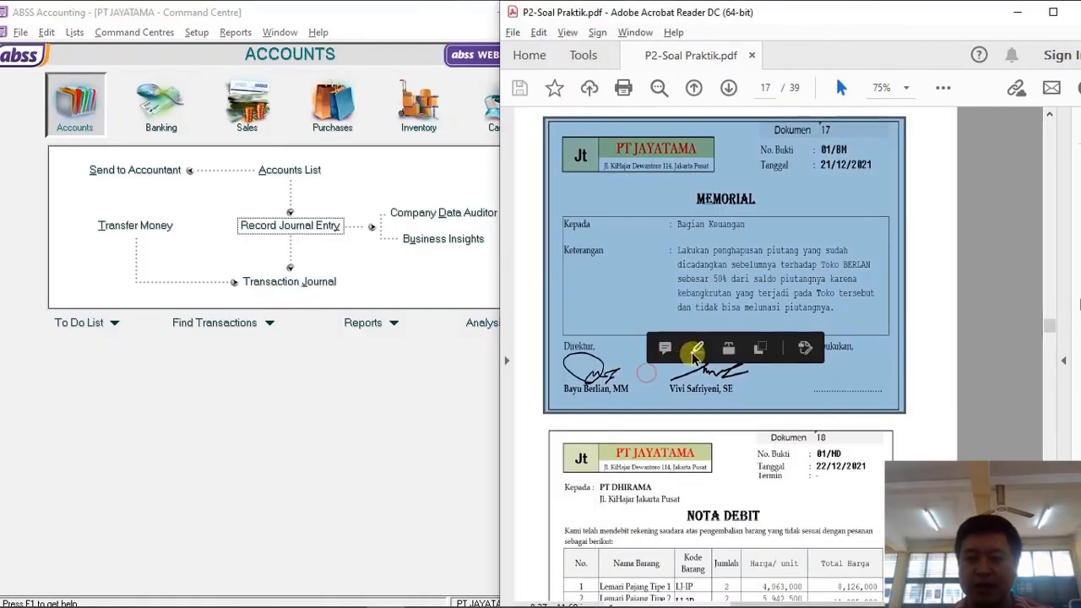
click(929, 393)
scroll(928, 393, down, 5)
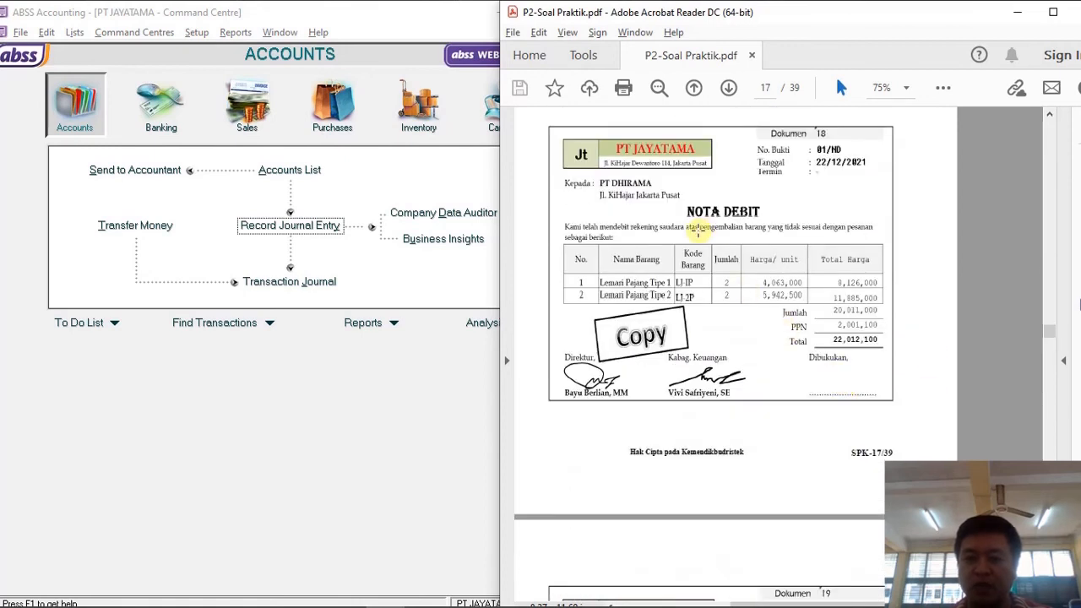
Add the Dok 18 journal to the sticky note: Account Payable (D), Vat in (K) and Merchandise (K).
mouse_move(505, 586)
click(461, 593)
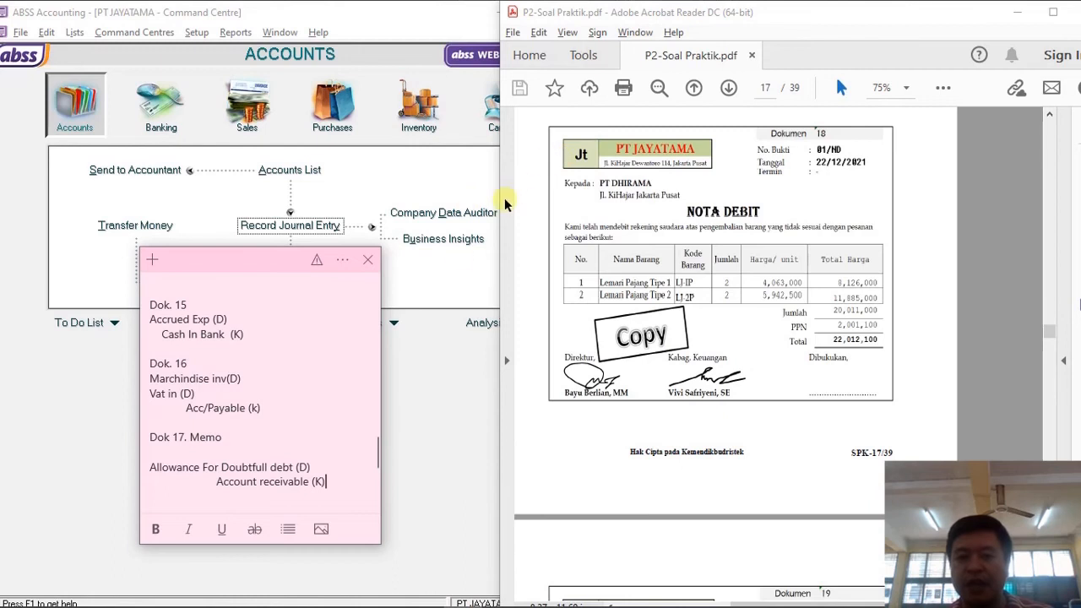
scroll(325, 421, down, 2)
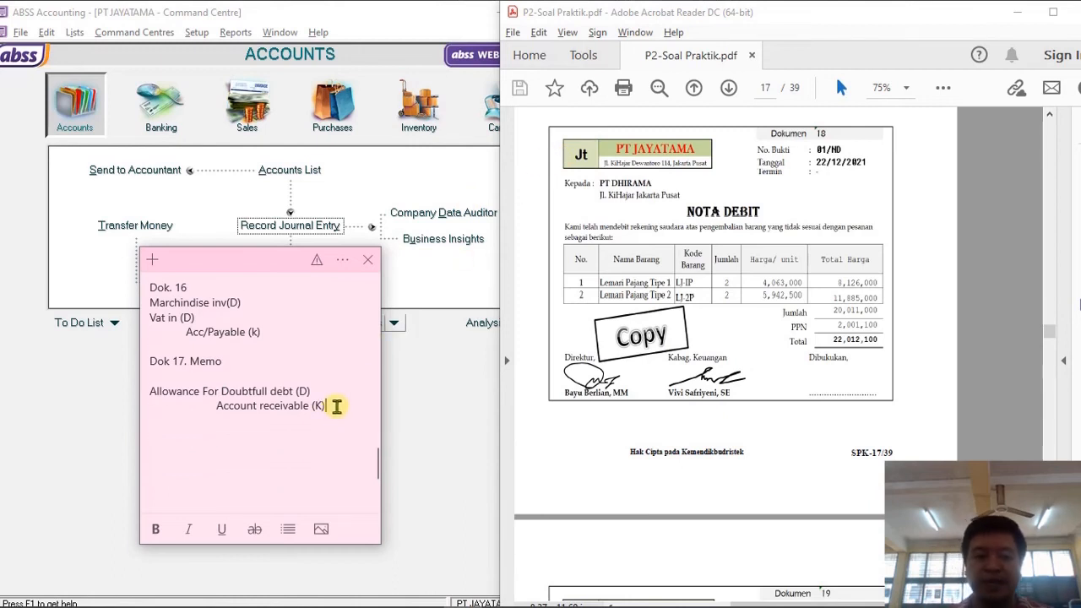
text(Dok 18.)
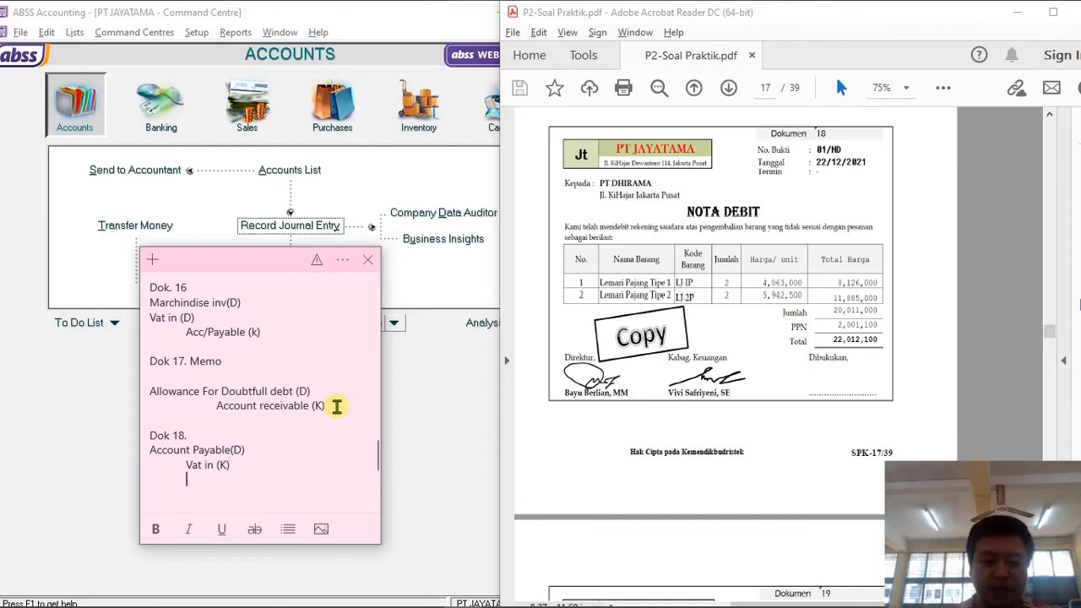
text(handise (K)
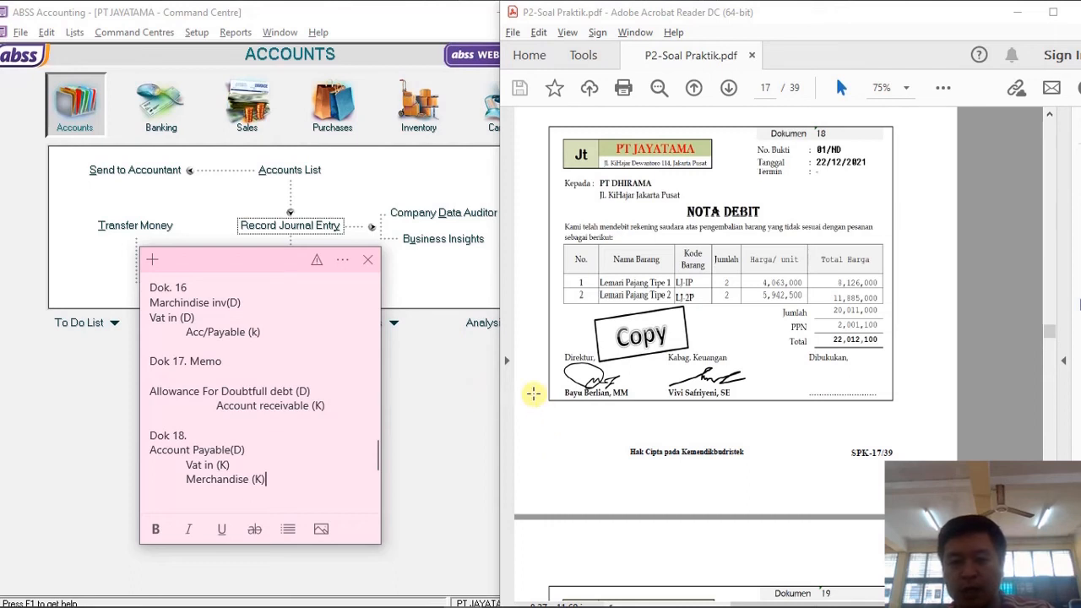
Start a new item purchase bill in ABSS Accounting with PT DHIRAMA as the supplier.
click(435, 422)
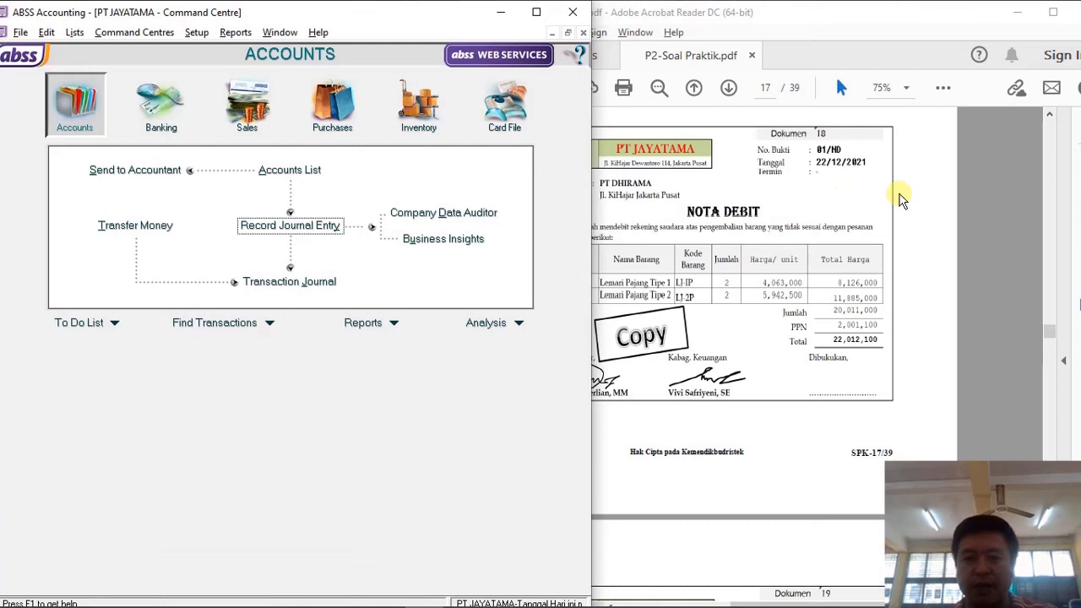
click(310, 106)
click(287, 199)
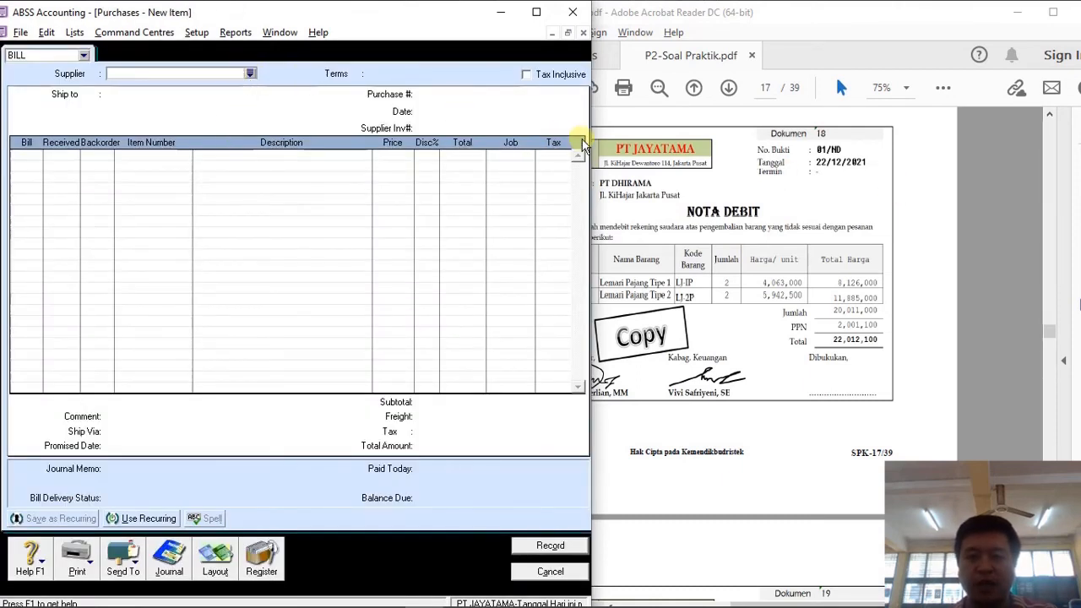
text(P)
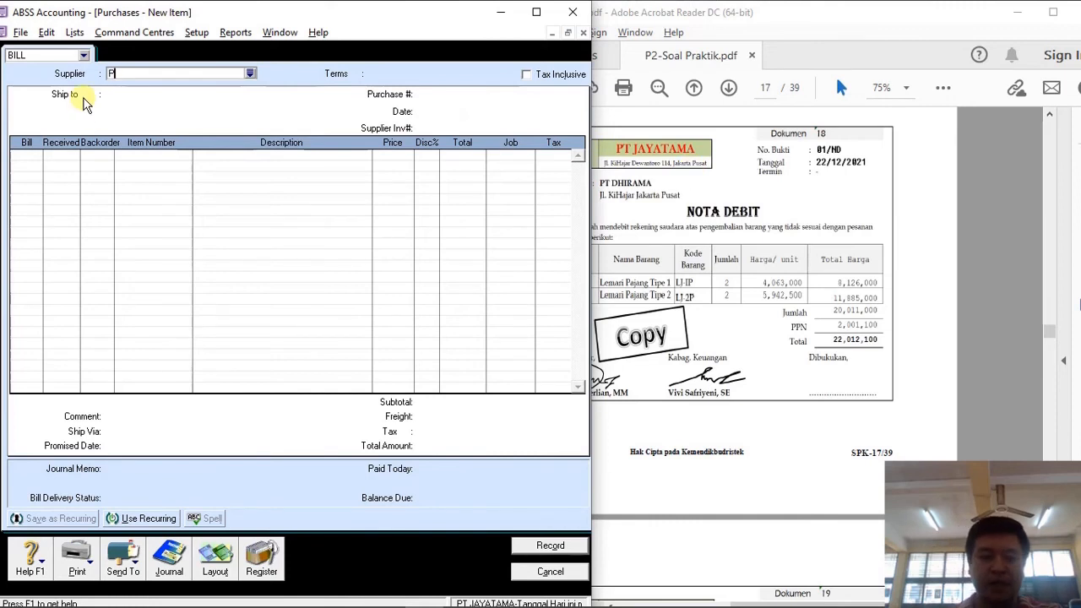
text(T DHIRAMa)
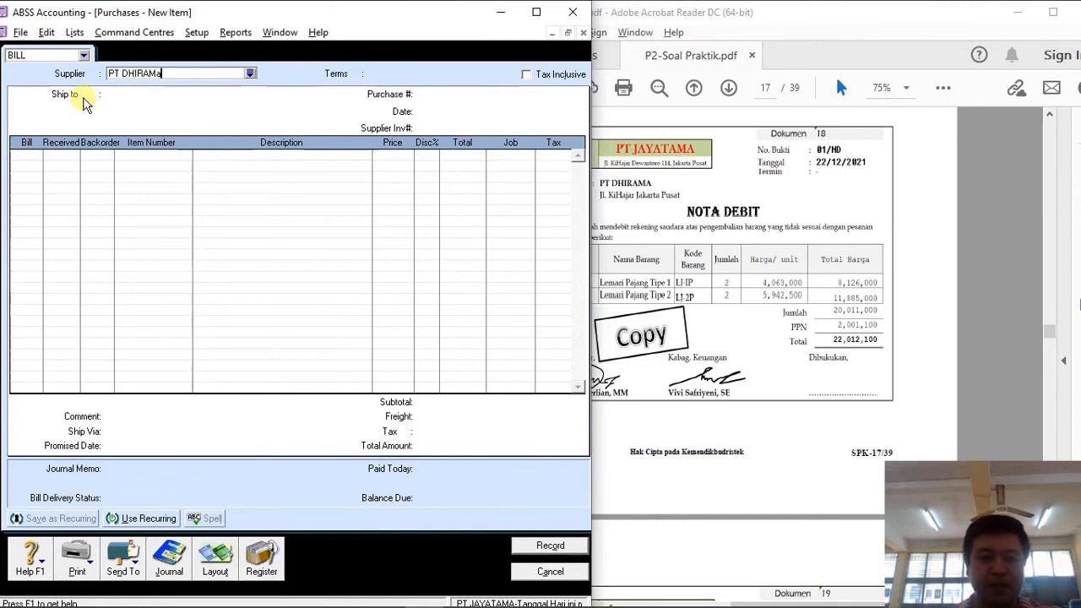
key(Tab)
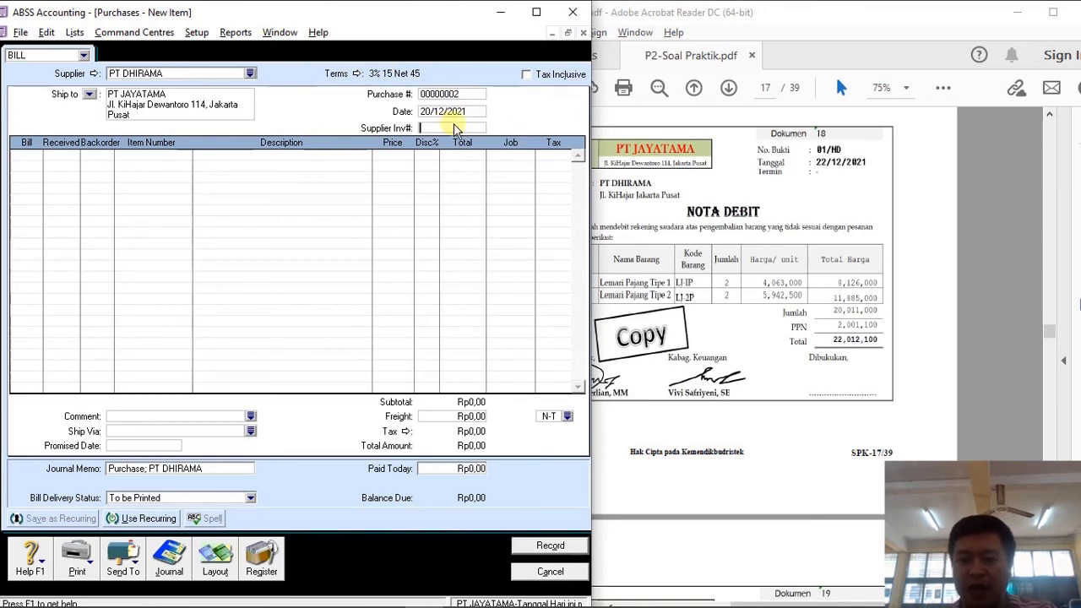
Set the bill's supplier invoice number to 01/ND and its date to 22/12/2021, as on document 18.
click(689, 194)
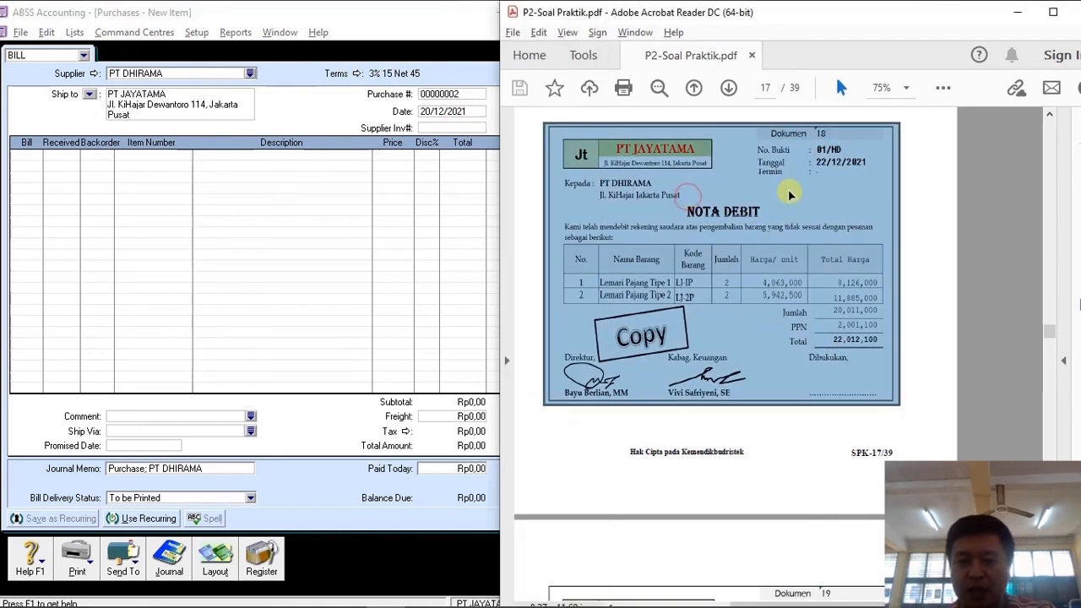
click(794, 192)
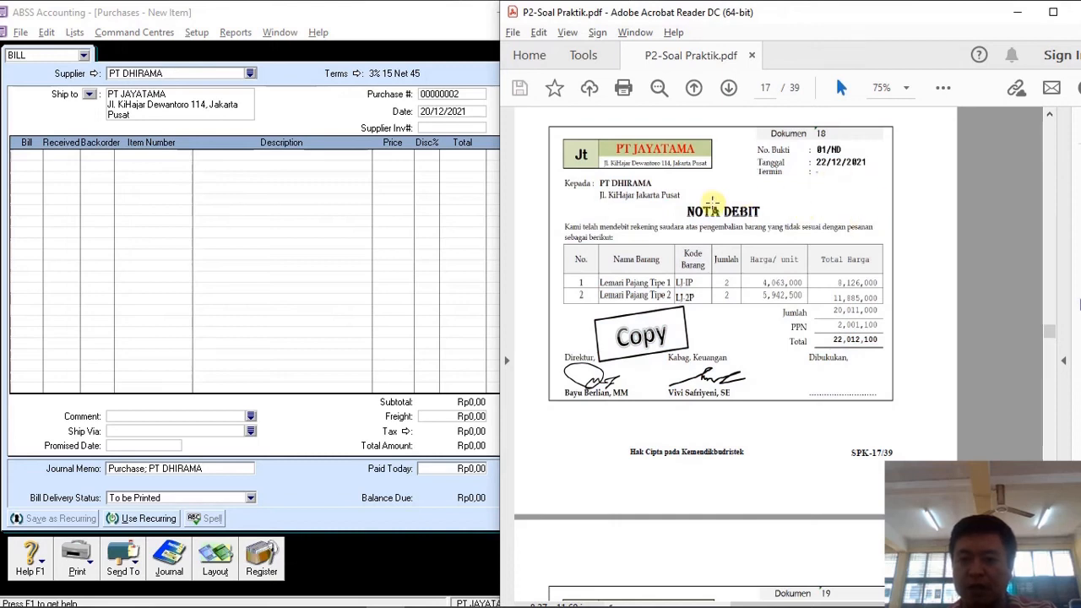
scroll(712, 201, down, 3)
scroll(712, 253, up, 3)
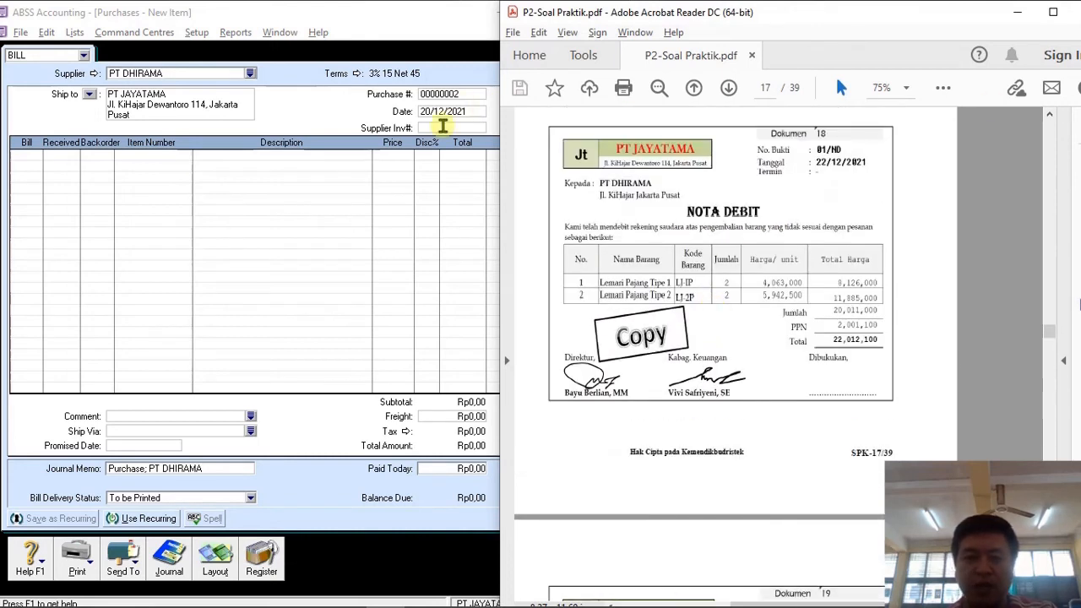
click(444, 127)
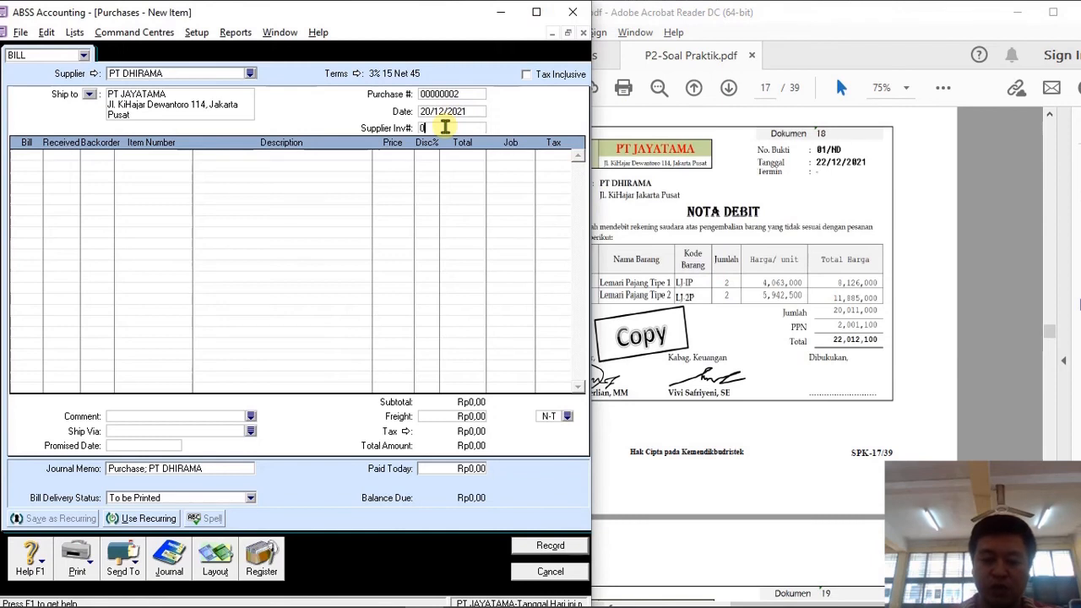
key(Tab)
click(441, 113)
text(22/12/2021)
key(Tab)
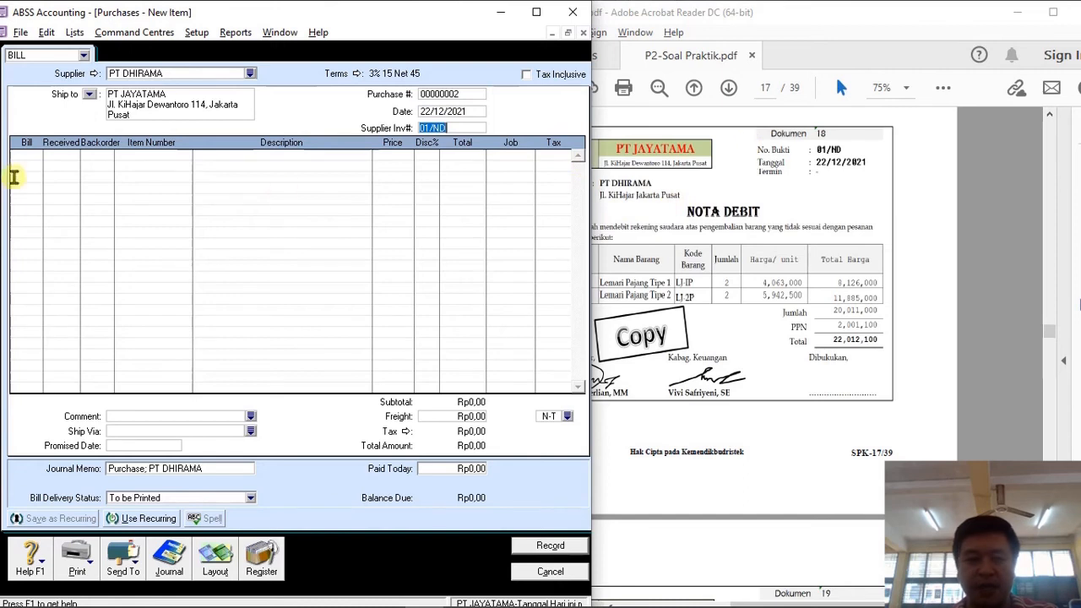
Add a return line of -2 units of item LJ-1P-K3, comparing document 18 with PT DHIRAMA's earlier invoice, document 16.
click(32, 152)
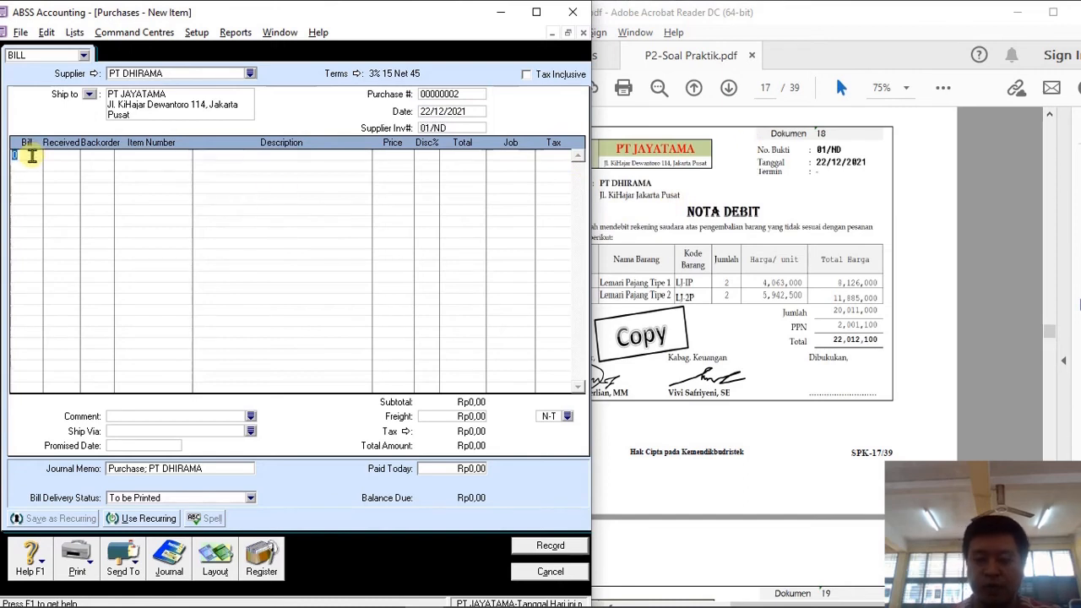
key(Tab)
key(Tab)
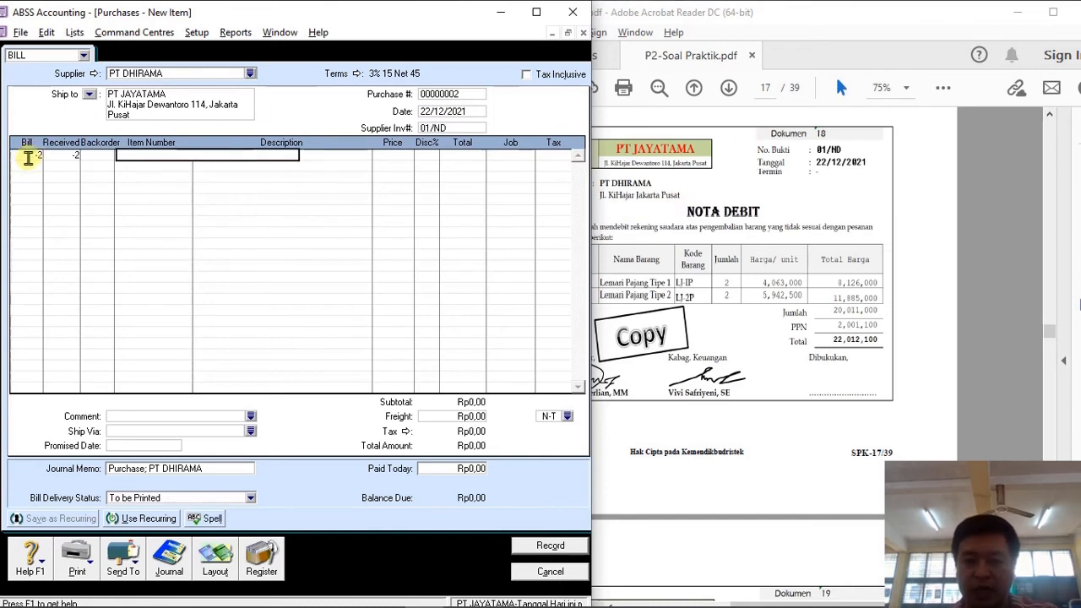
click(802, 197)
scroll(760, 237, up, 15)
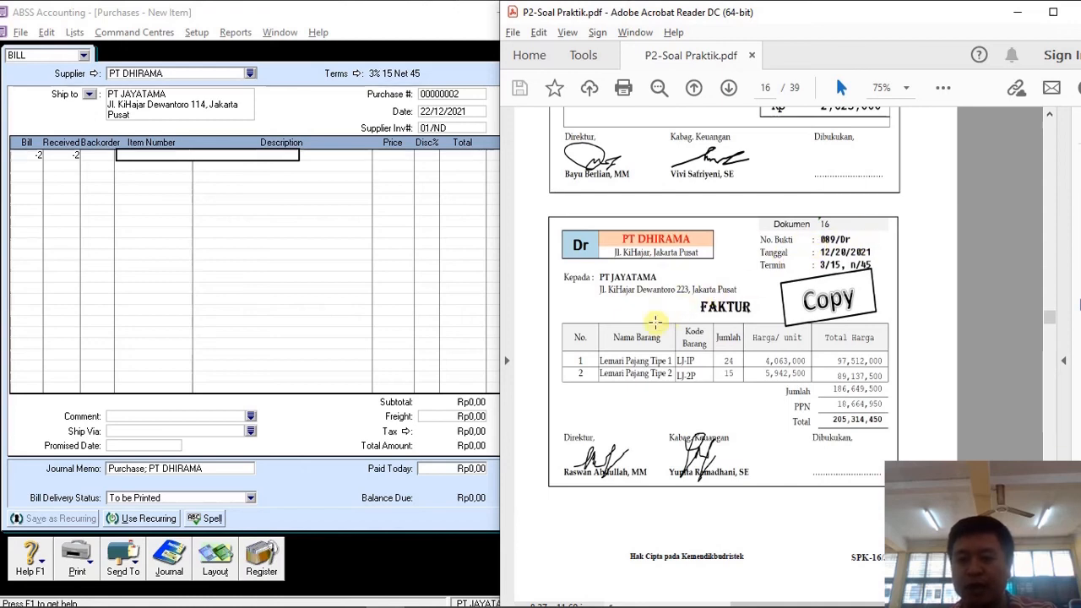
scroll(654, 336, down, 2)
scroll(653, 335, down, 10)
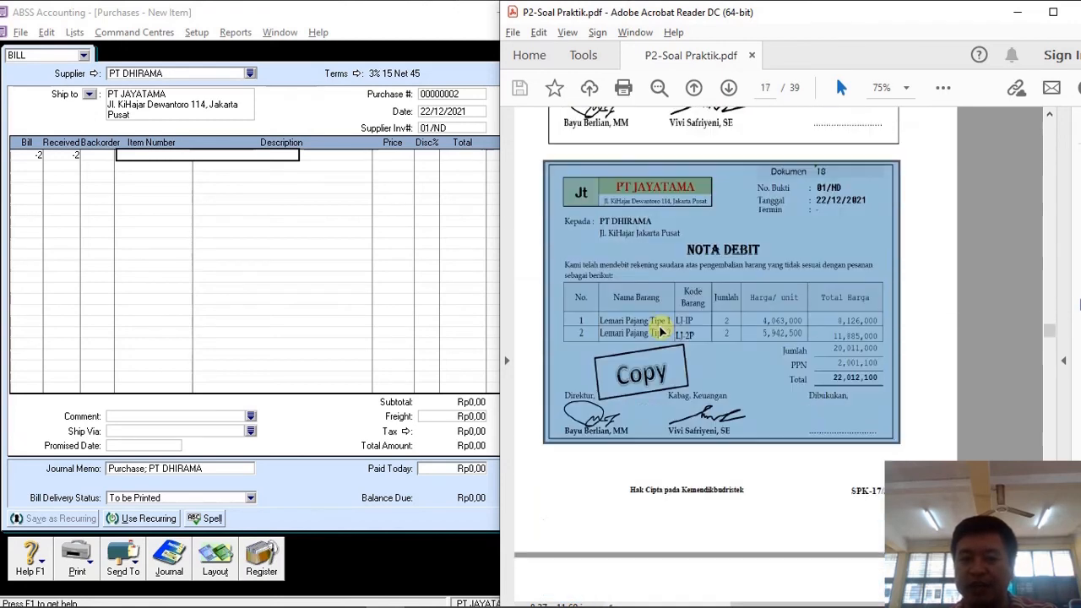
click(916, 277)
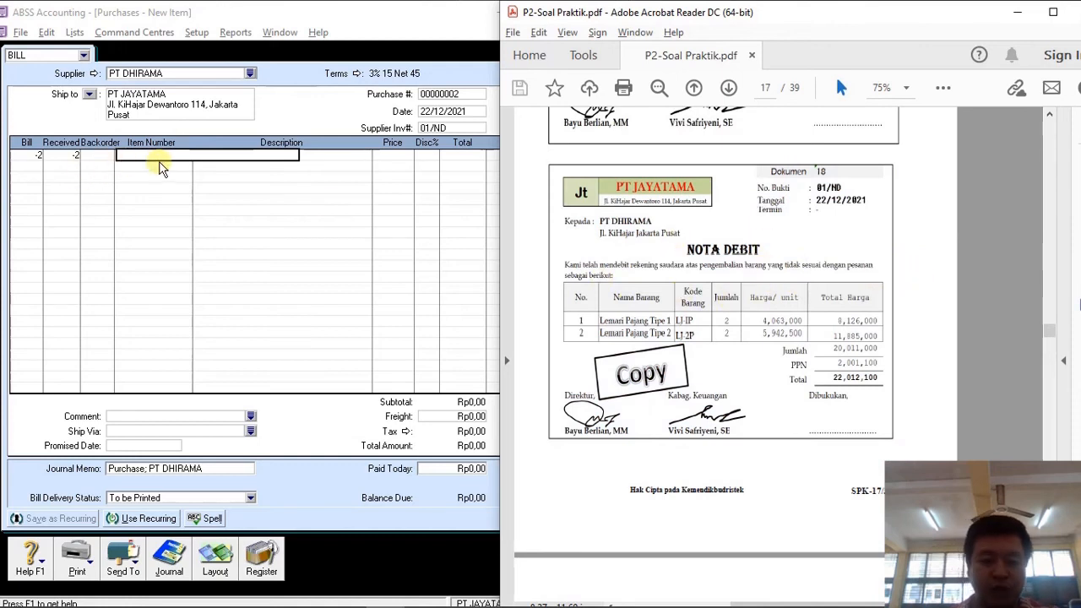
click(148, 167)
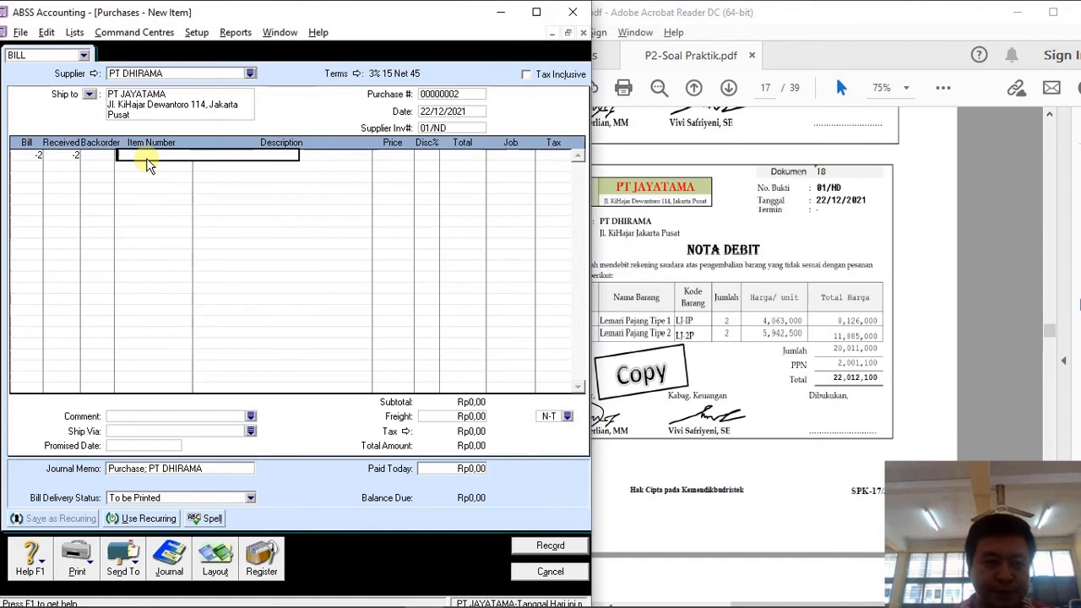
key(Tab)
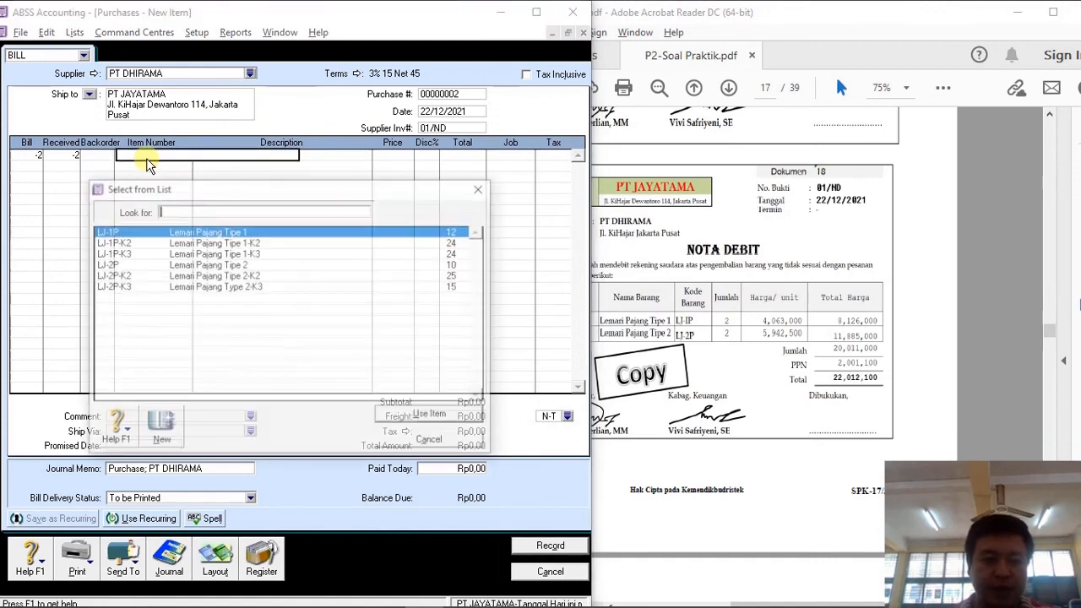
click(173, 254)
double_click(173, 254)
Add a second return line of -2 units of item LJ-2P-K3 to the PT DHIRAMA bill.
click(34, 166)
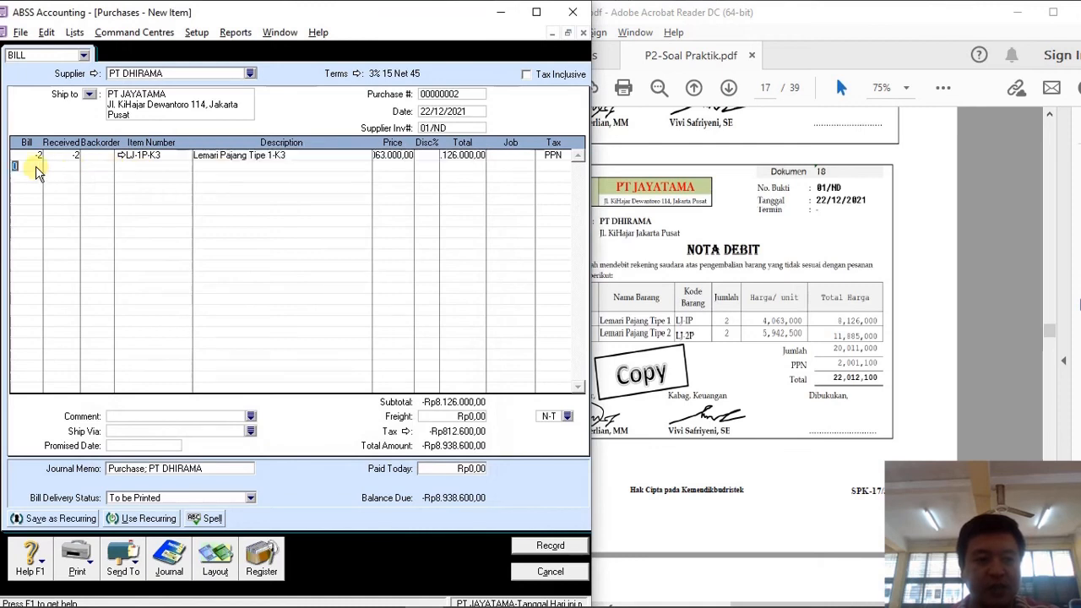
text(-2)
click(124, 168)
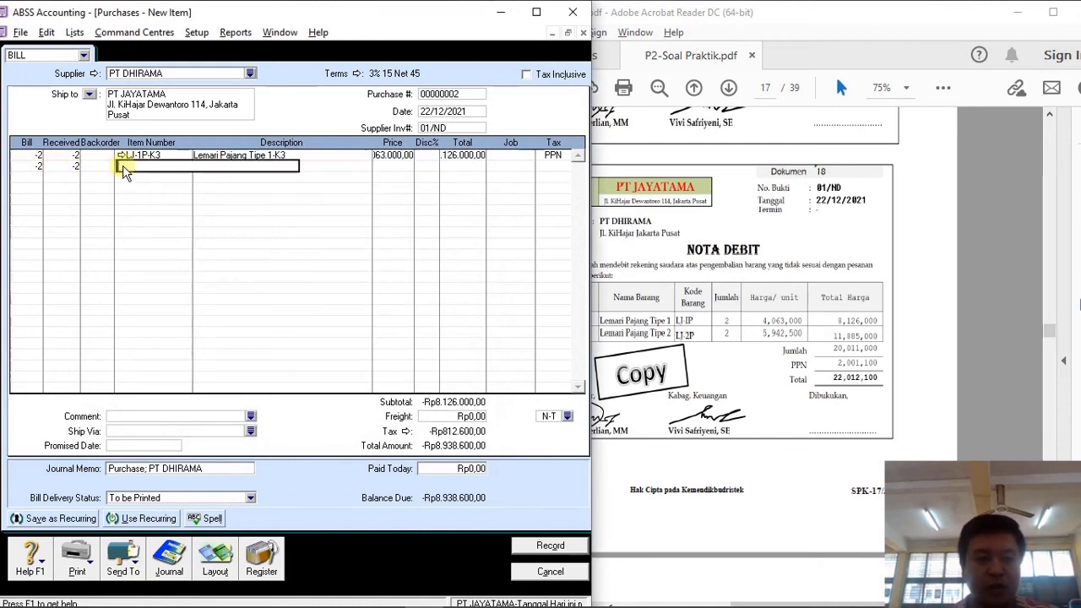
text(LJ-2P-K3)
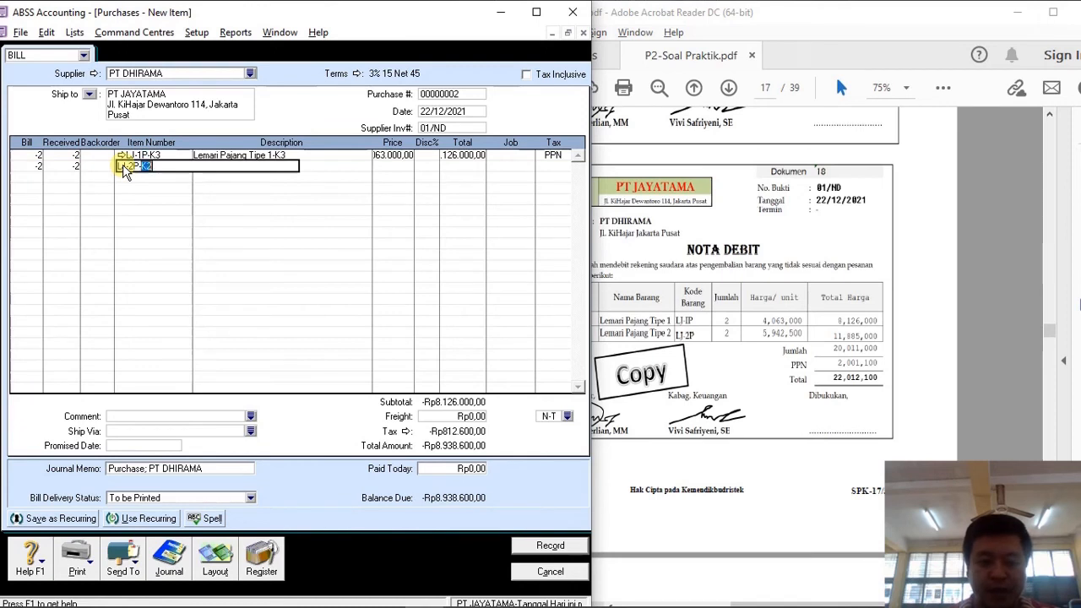
key(Tab)
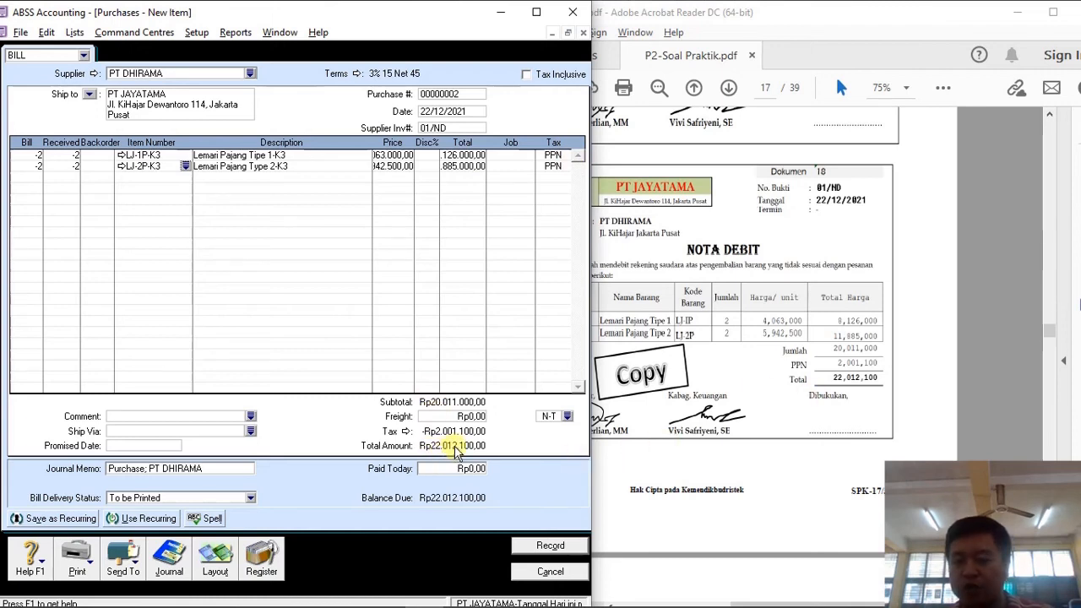
Review the return's journal recap, record the bill and close the purchase form.
key(ctrl+r)
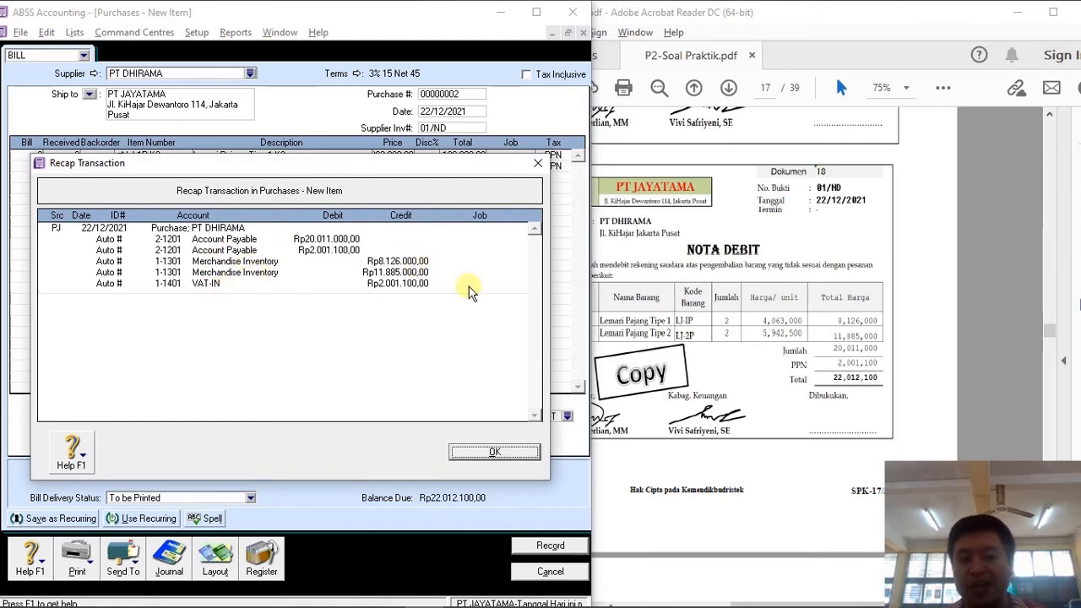
key(Return)
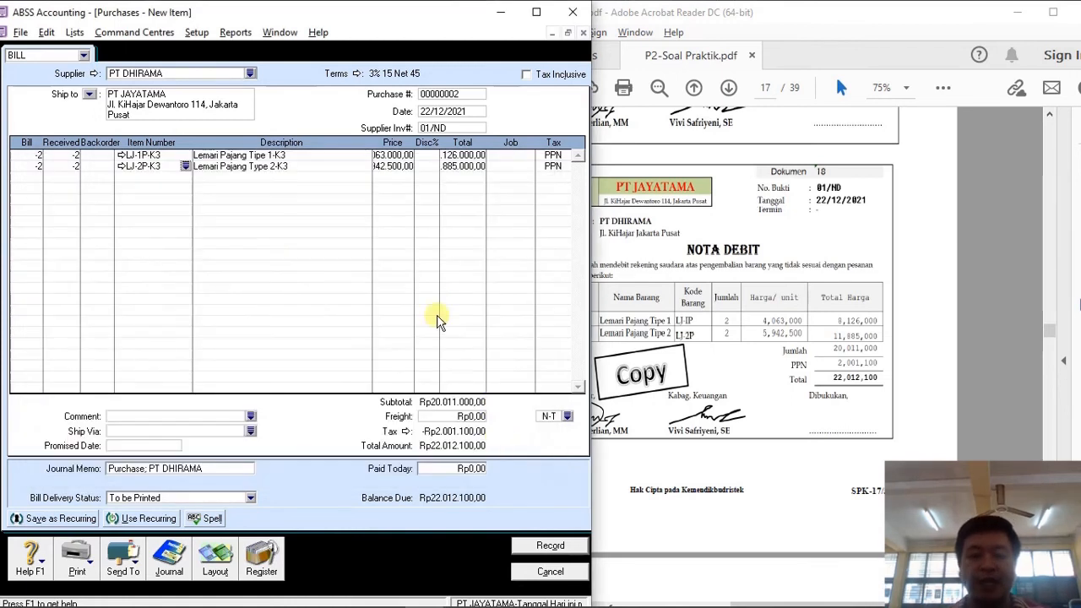
click(539, 547)
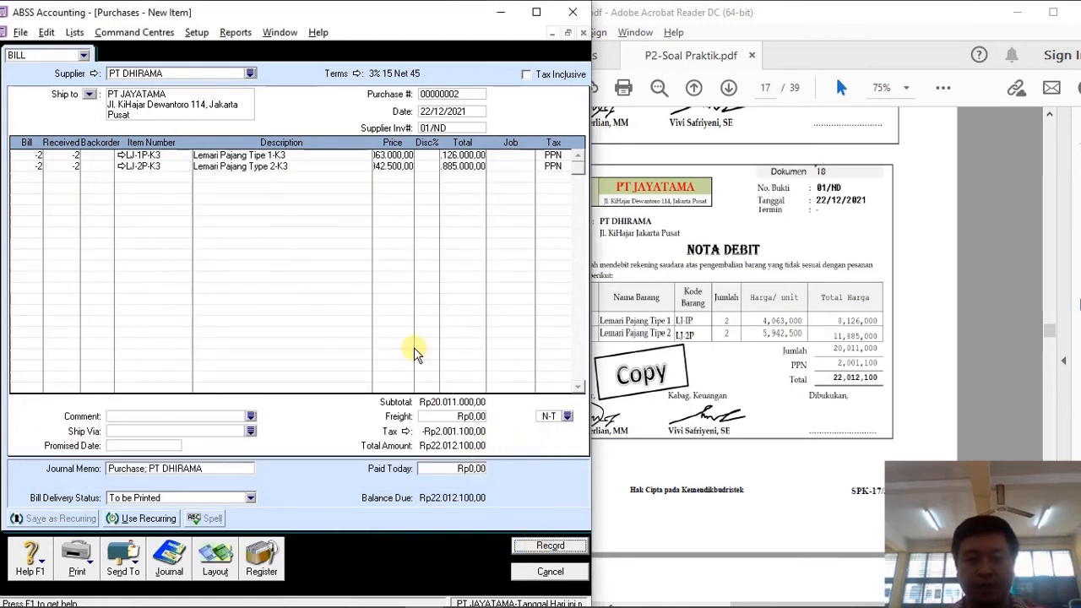
click(550, 571)
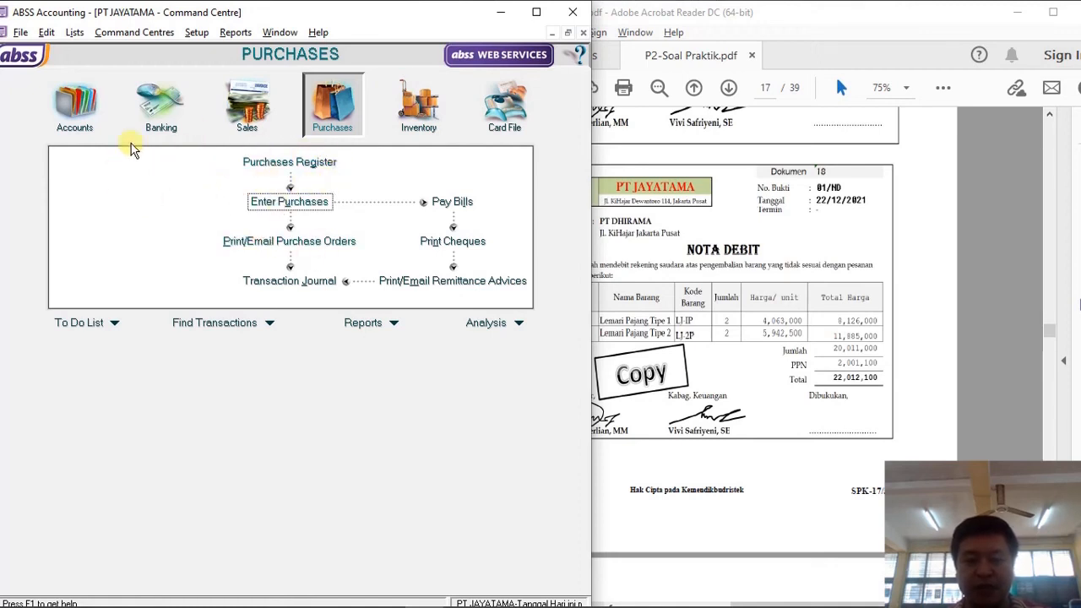
Start applying PT DHIRAMA's recorded return to a purchase, with ID 01/ND and settlement date 22/12/2021.
click(314, 163)
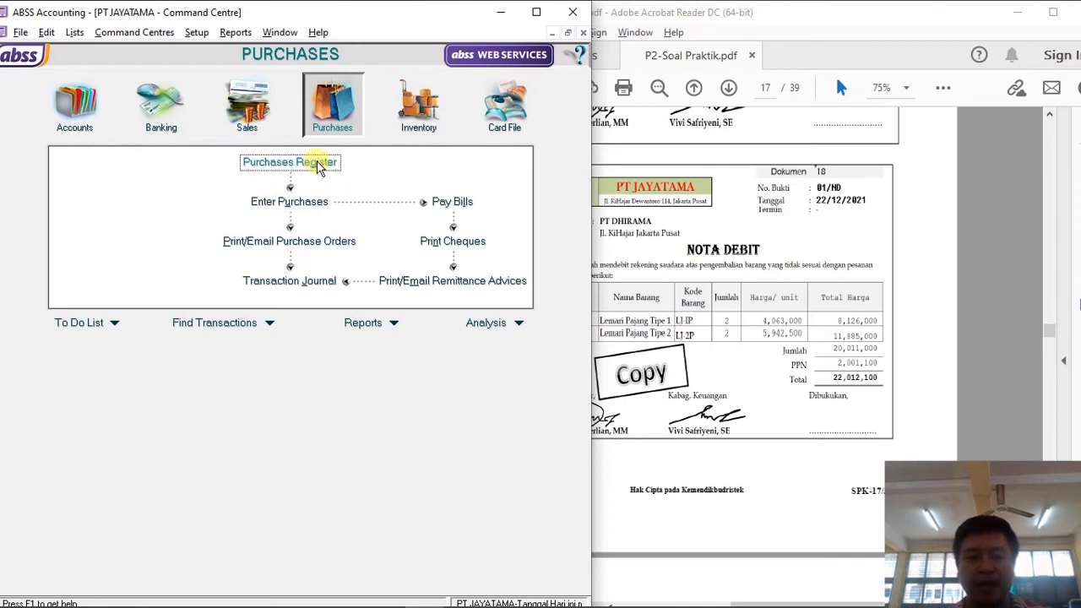
click(319, 56)
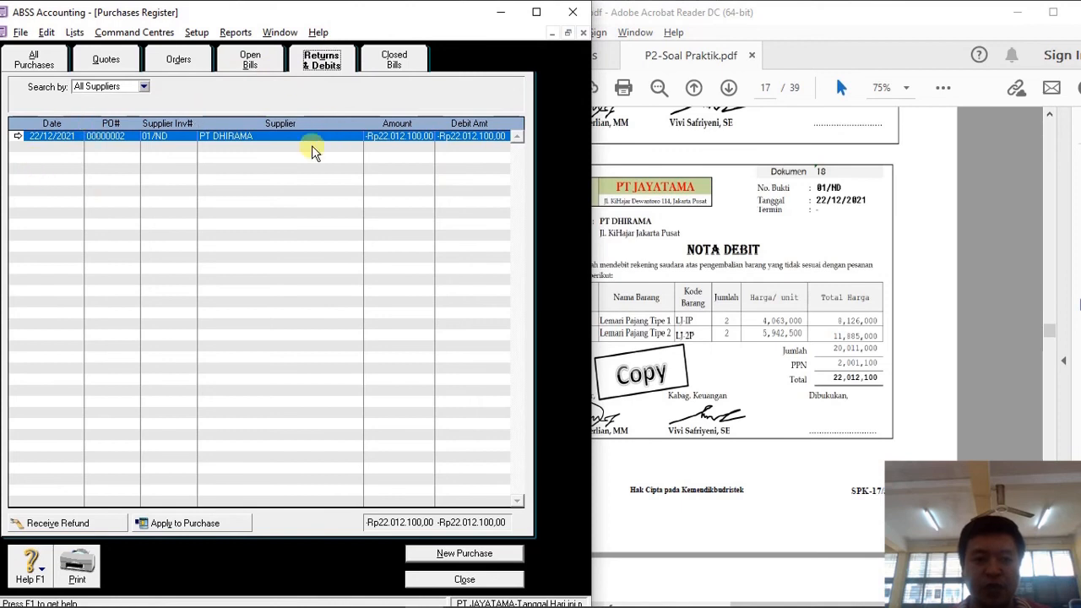
click(164, 523)
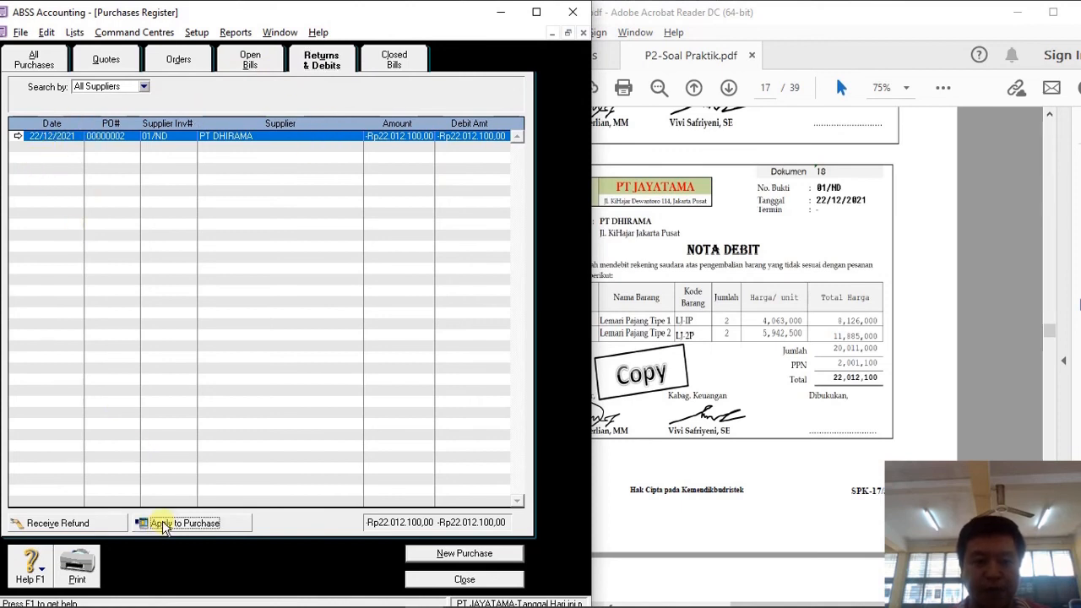
click(413, 66)
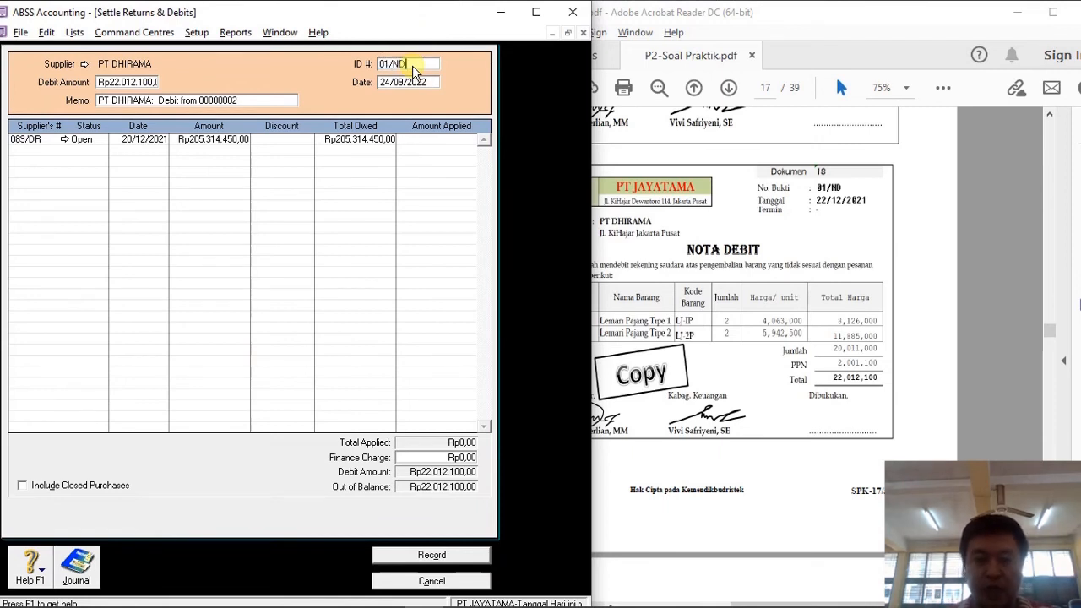
text(22/12/2021)
key(Tab)
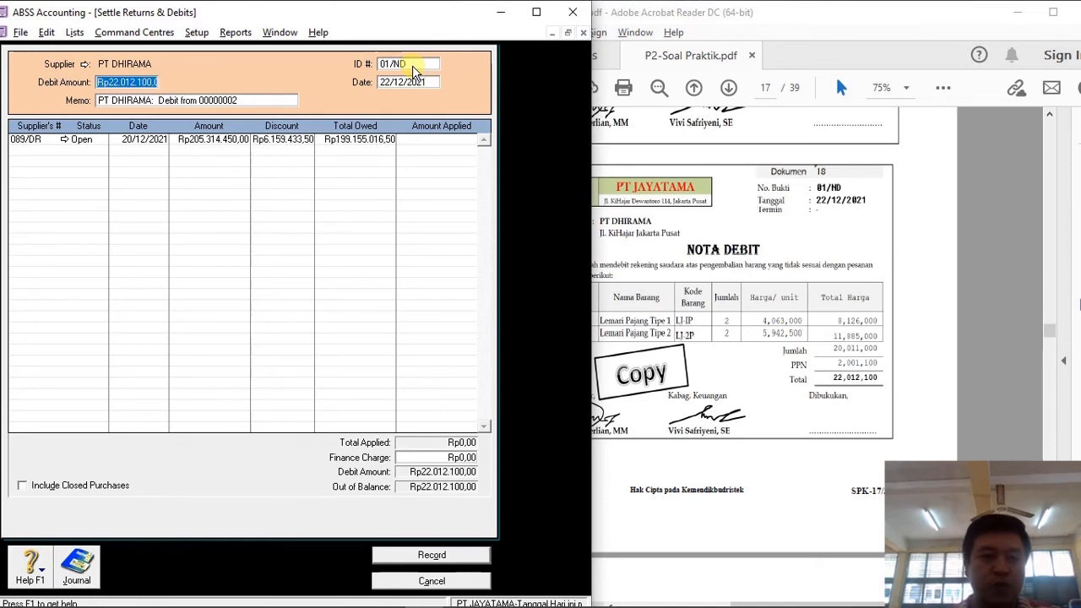
Change the settlement memo to read "PT DHIRAMA: Debit from 089/DR".
key(Tab)
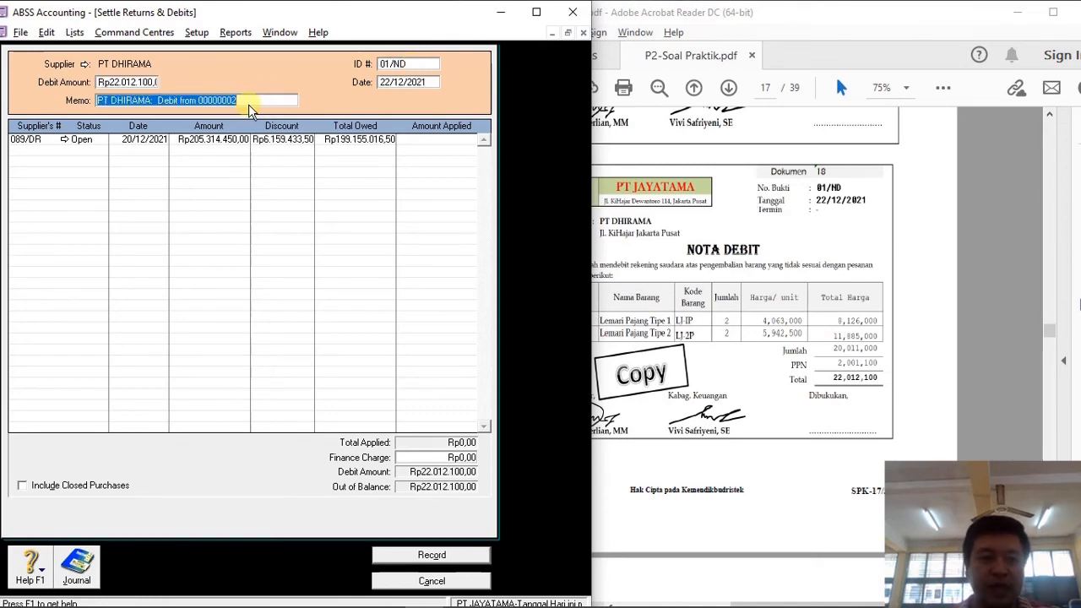
click(249, 104)
key(BackSpace)
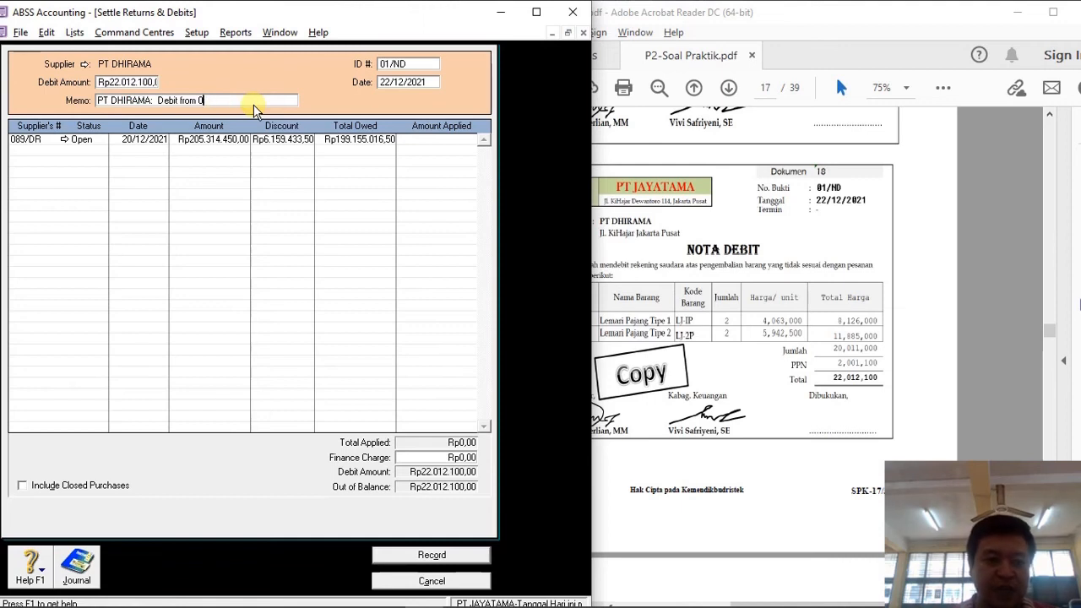
text(89)
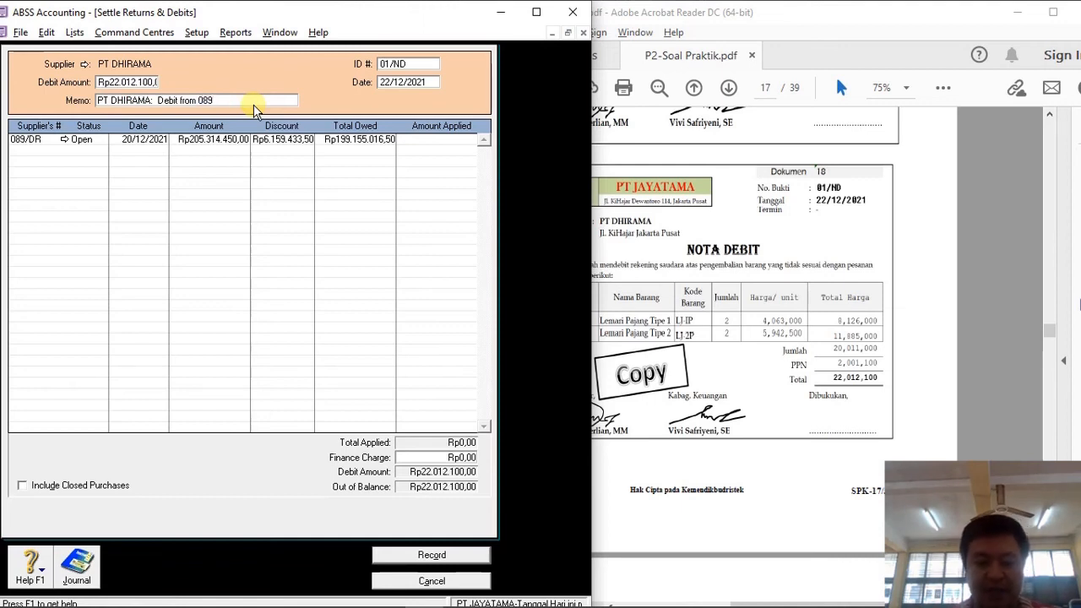
text(/DR)
key(Tab)
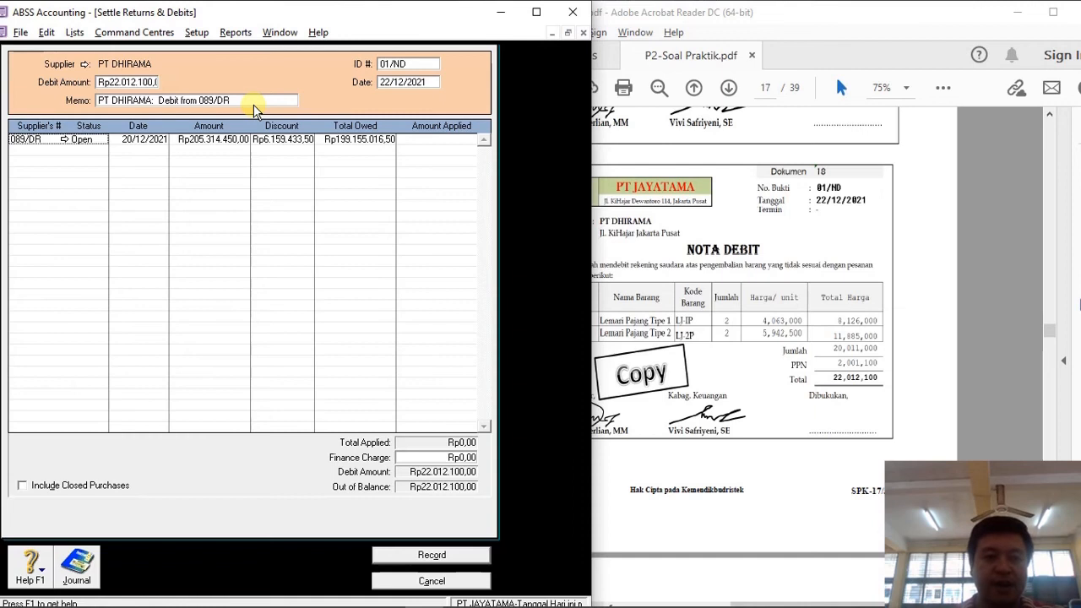
Apply the full Rp22.012.100 debit to invoice 089/DR, record the settlement and close the purchases register.
click(411, 139)
key(Tab)
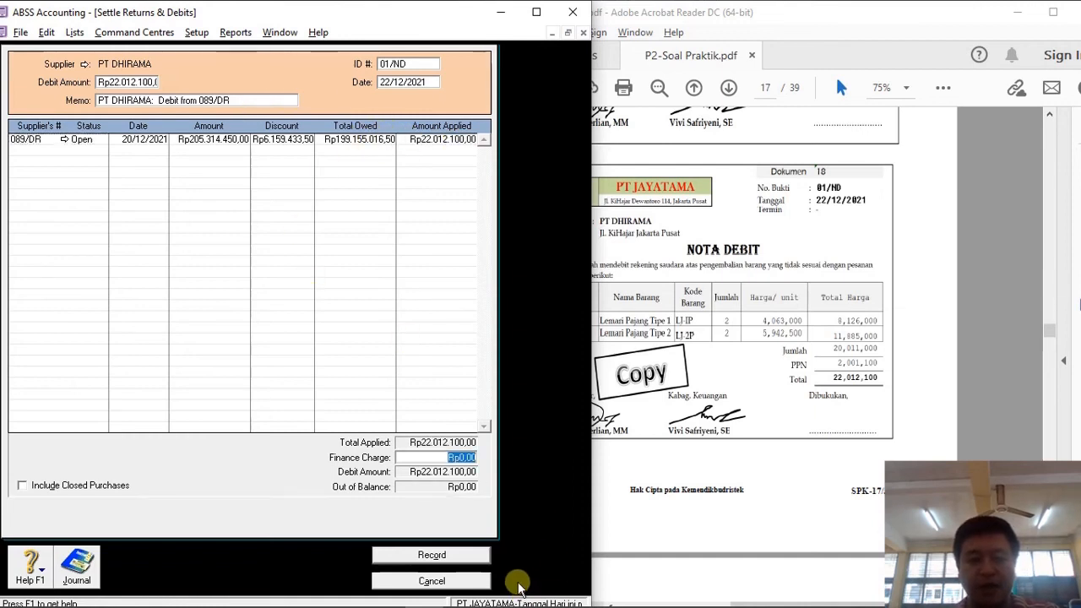
click(436, 556)
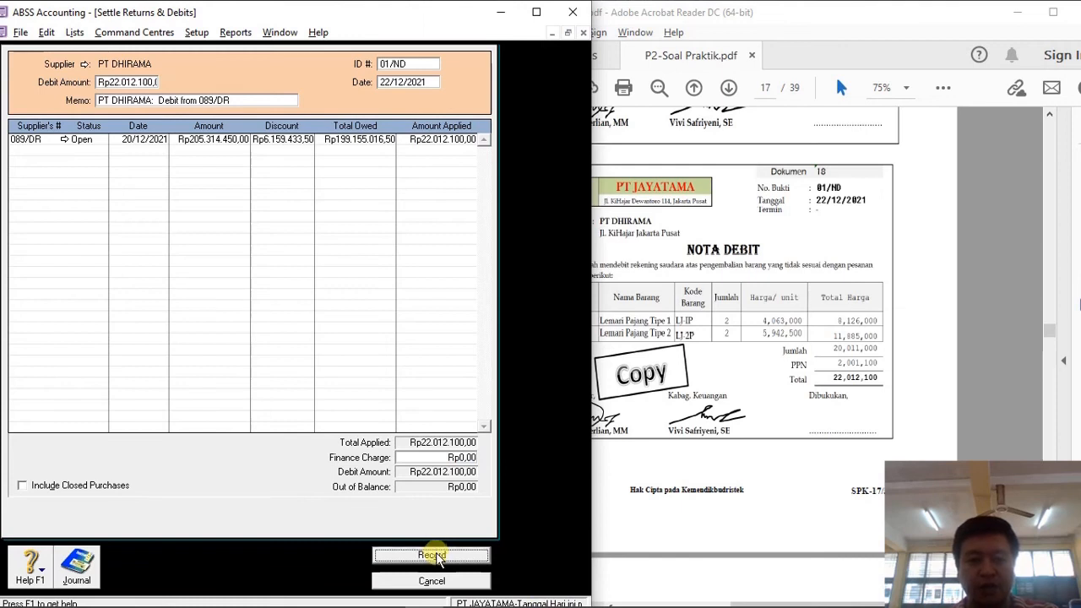
click(434, 579)
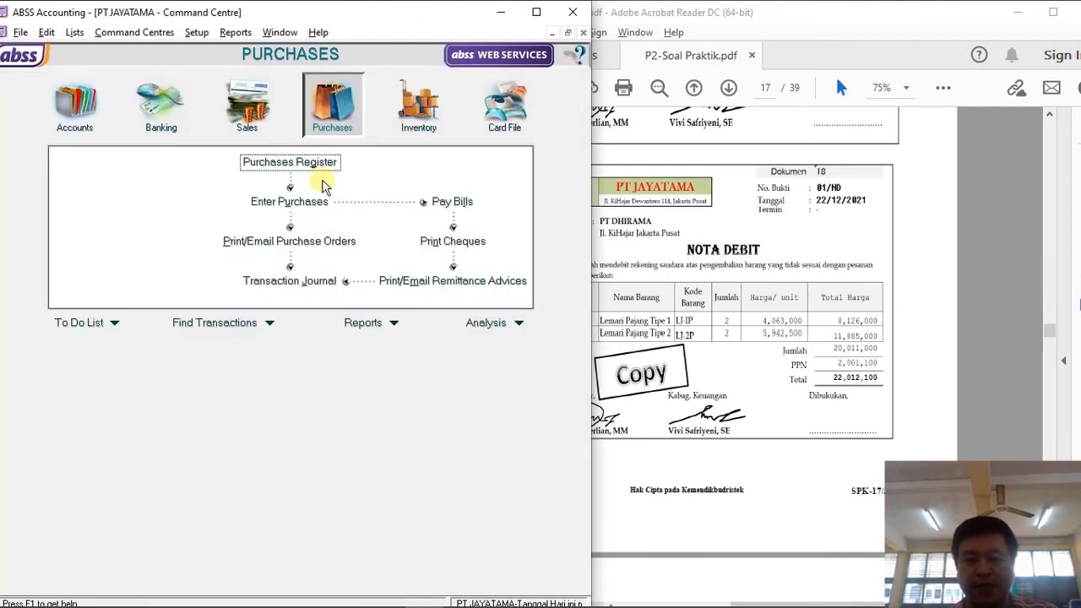
Find document 19 in the question PDF and start a "dok. 19" entry at the end of the sticky note.
click(790, 380)
scroll(790, 380, down, 5)
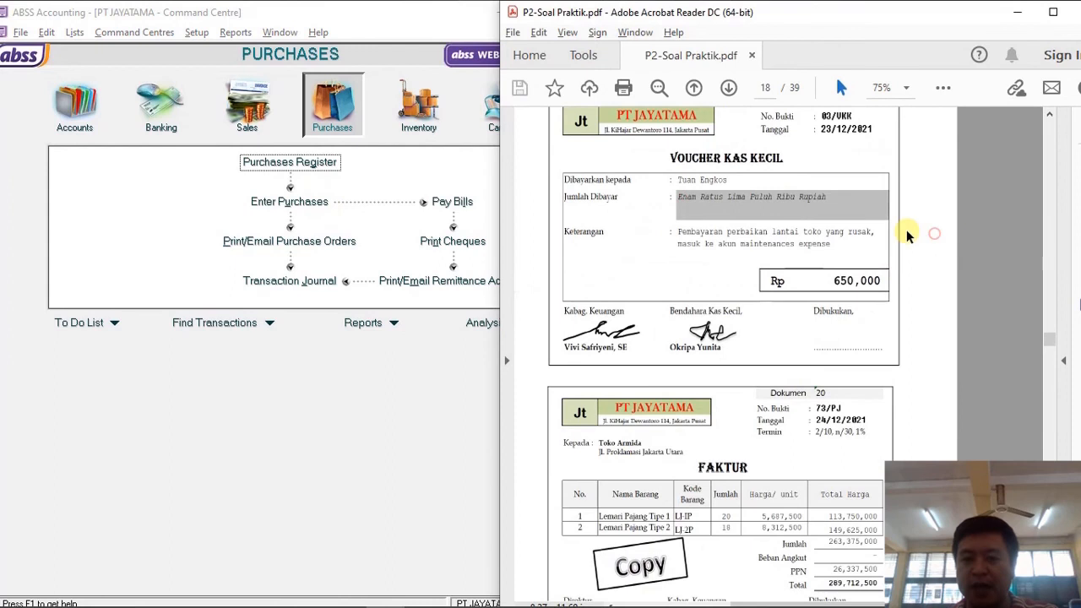
scroll(650, 334, up, 2)
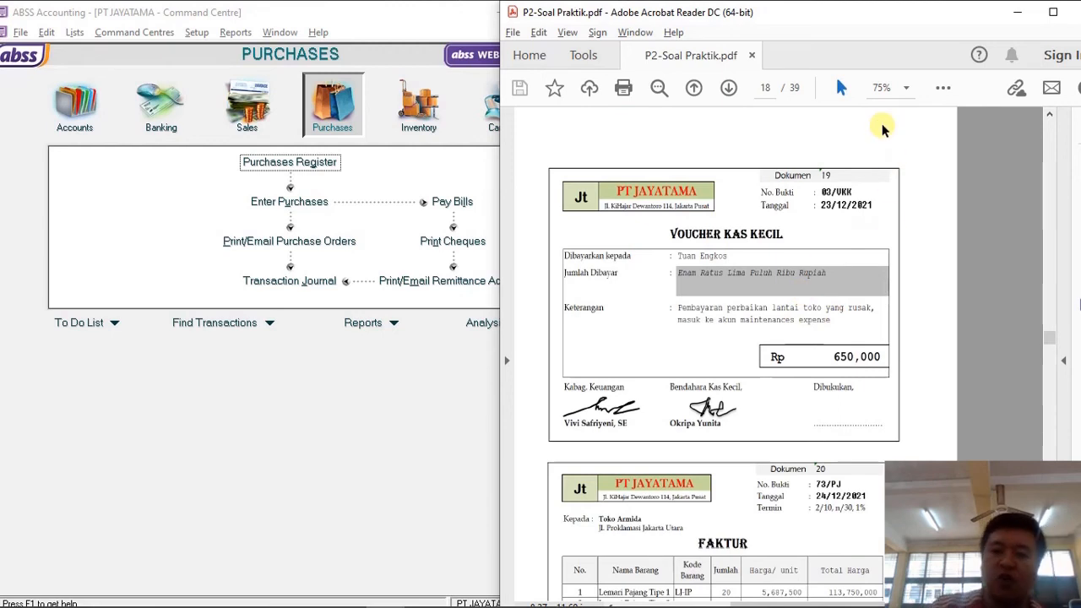
click(475, 594)
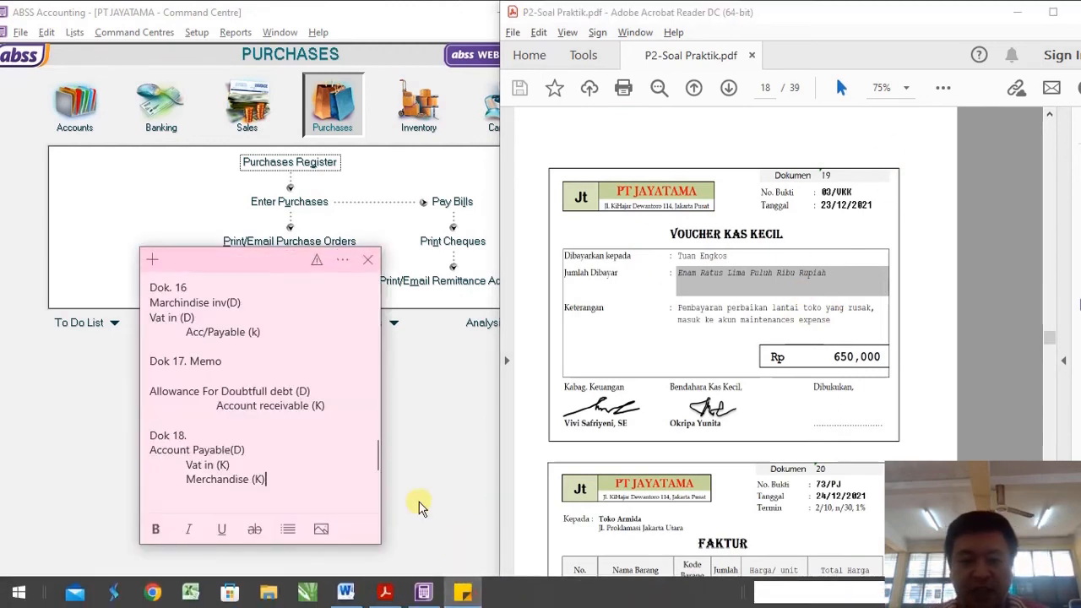
key(Return)
text(dok)
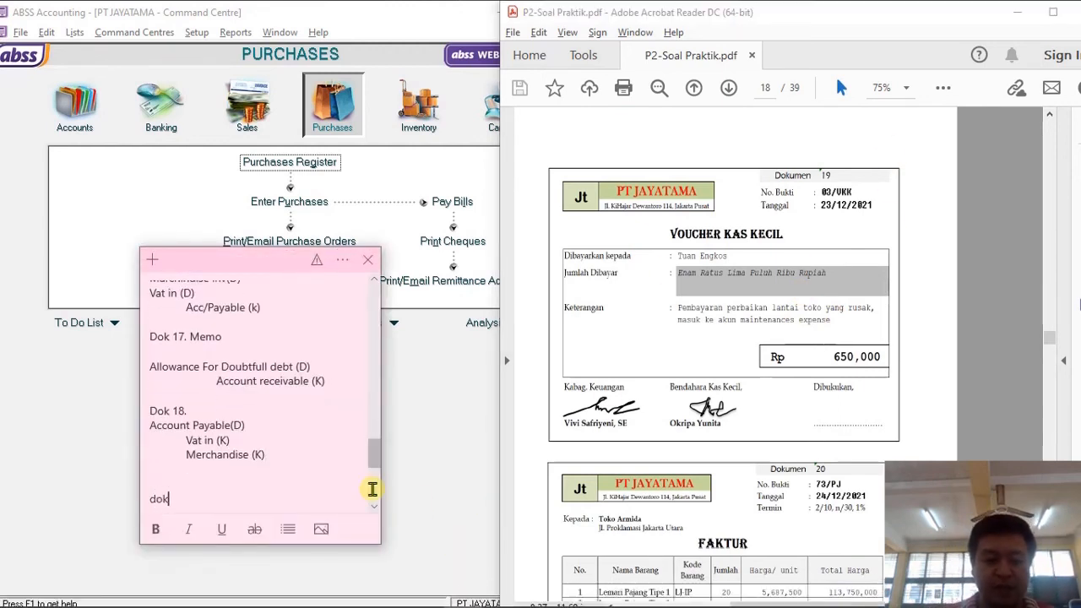
text(. 19)
key(Return)
key(Return)
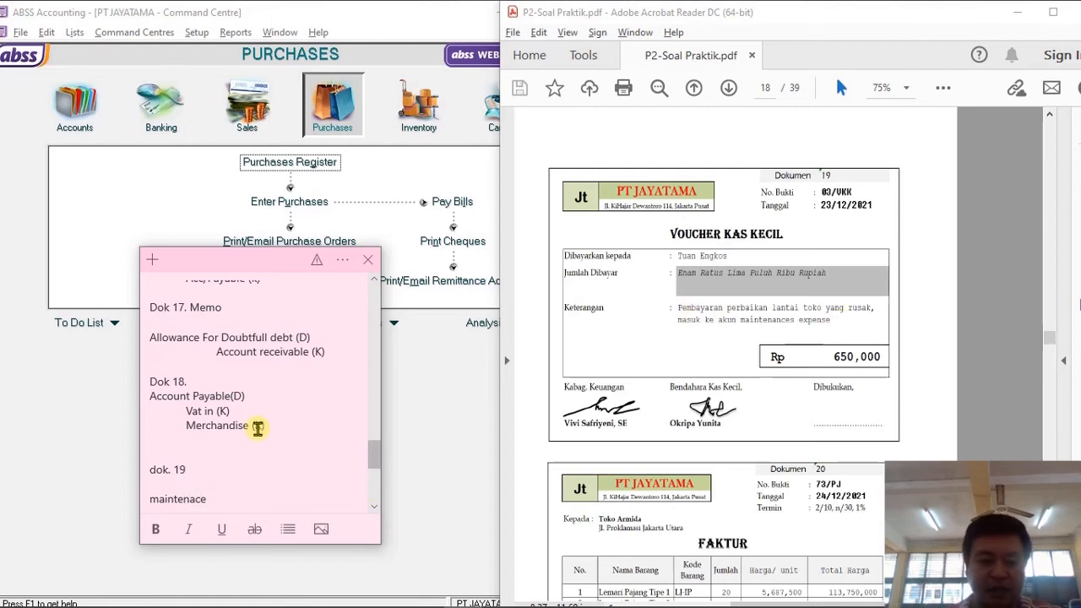
Add the journal lines "maintenanace Exp (D)" and "petty cash (K)" under dok. 19 in the sticky note.
text(maintenanace Ec)
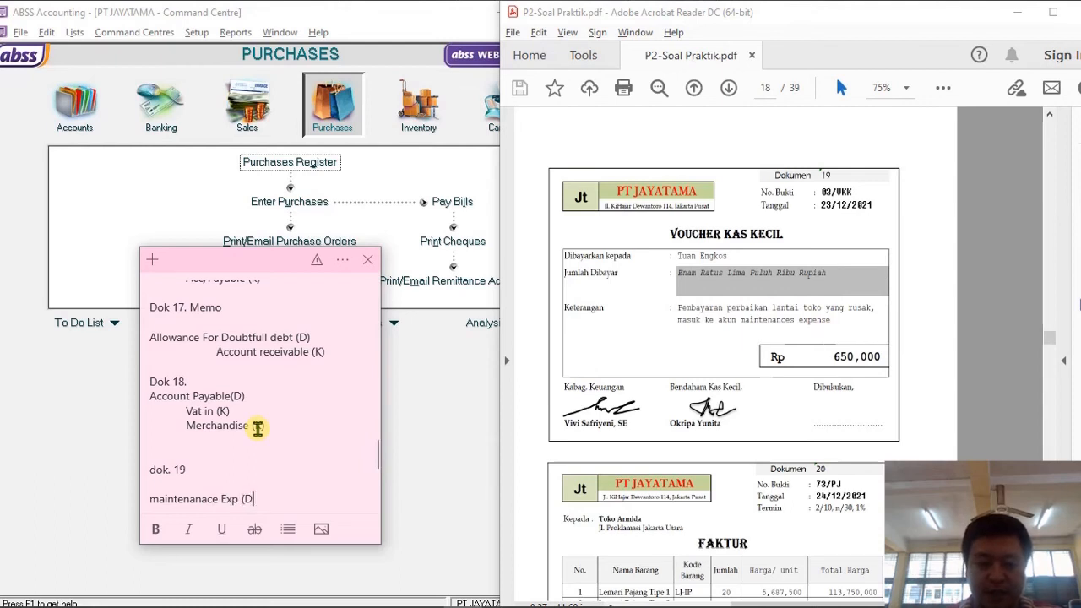
text(p (D))
key(Return)
key(Return)
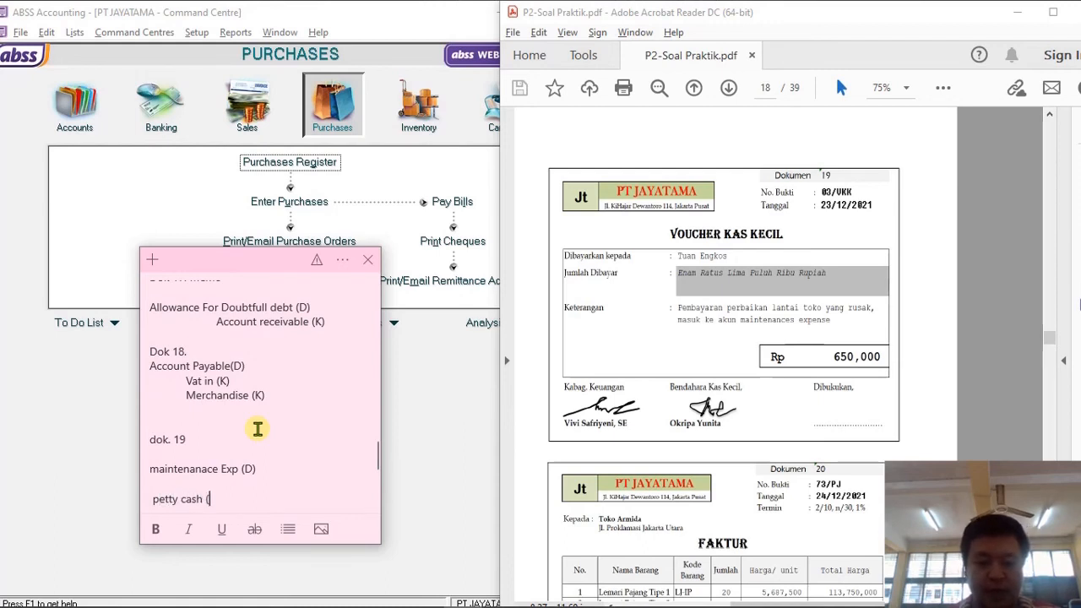
text(petty cash (K))
key(Return)
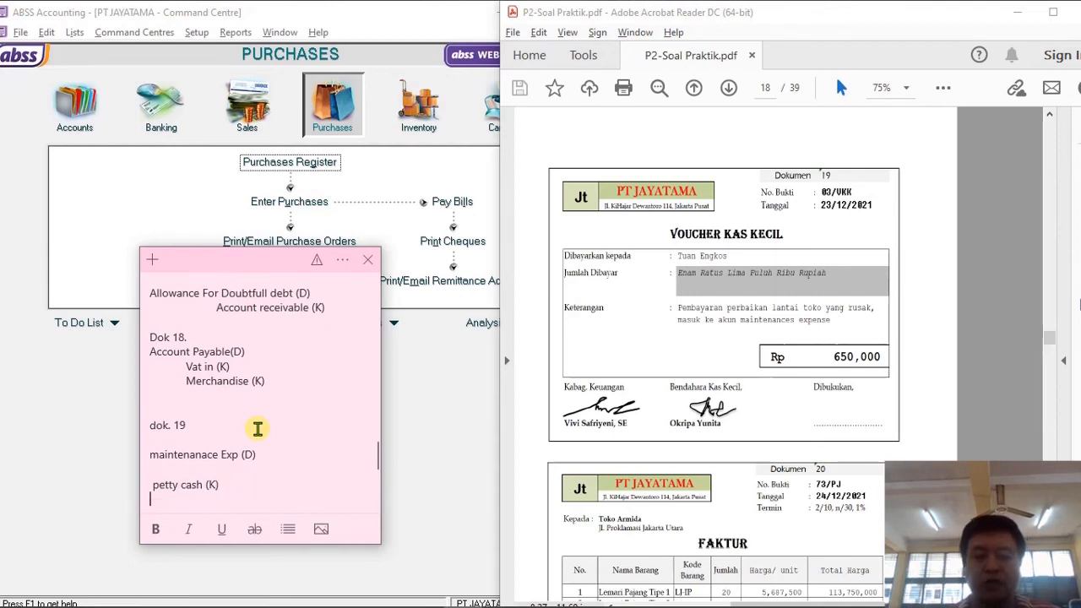
Start a Spend Money entry in ABSS Accounting paid from account 1-1102 Petty Cash, keeping document 19 visible alongside.
click(475, 427)
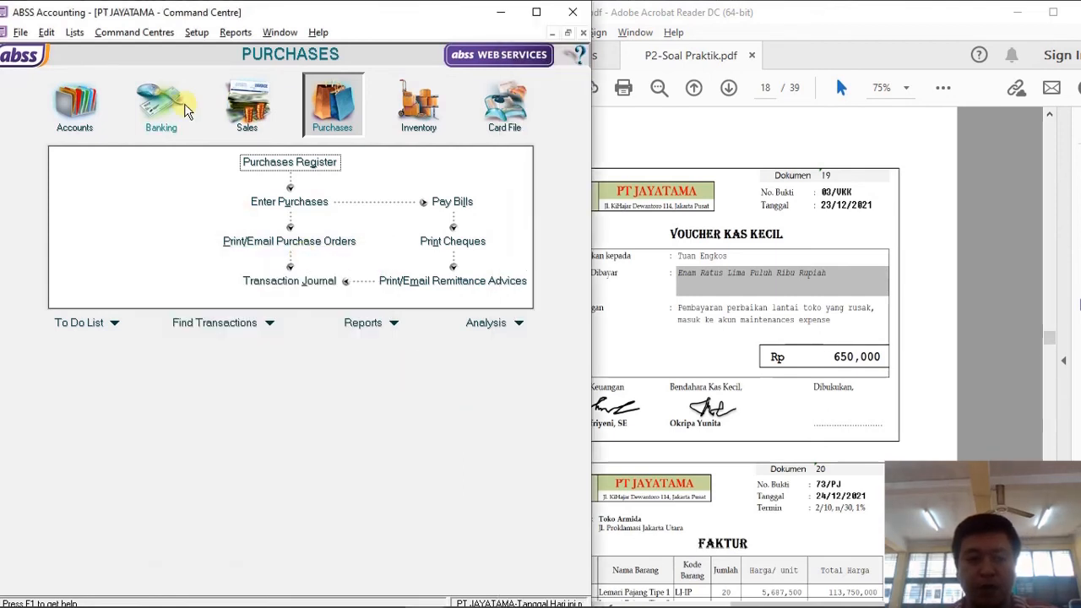
click(160, 103)
click(125, 170)
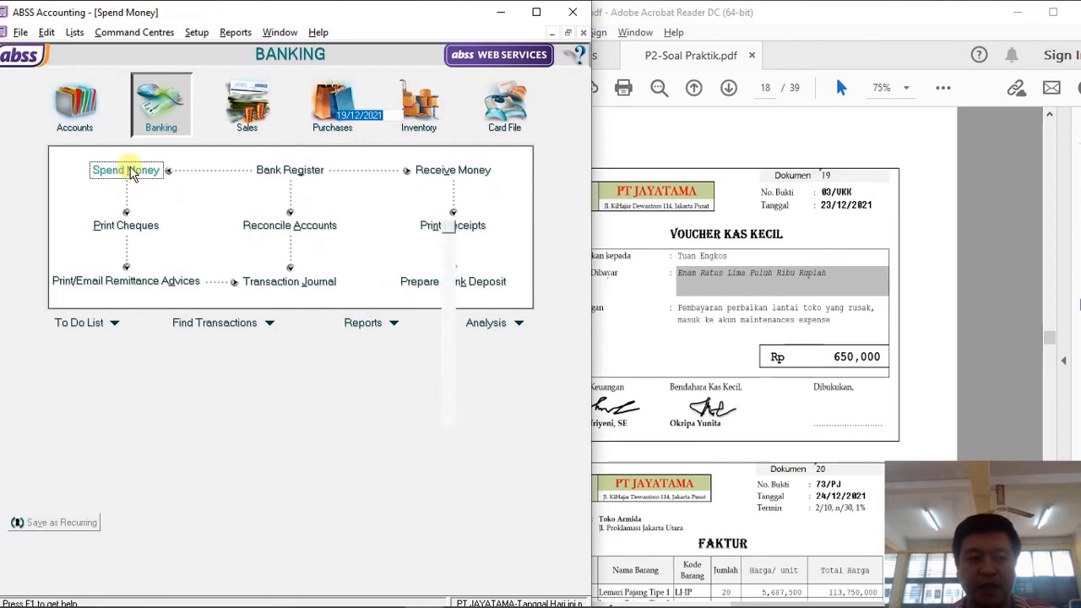
drag(596, 211, 493, 241)
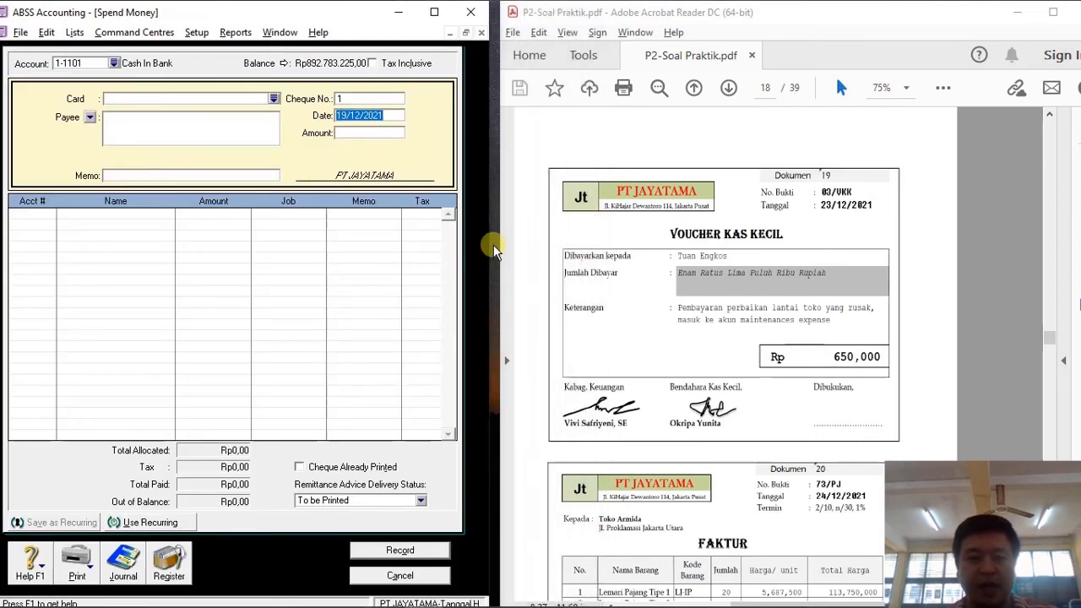
click(114, 63)
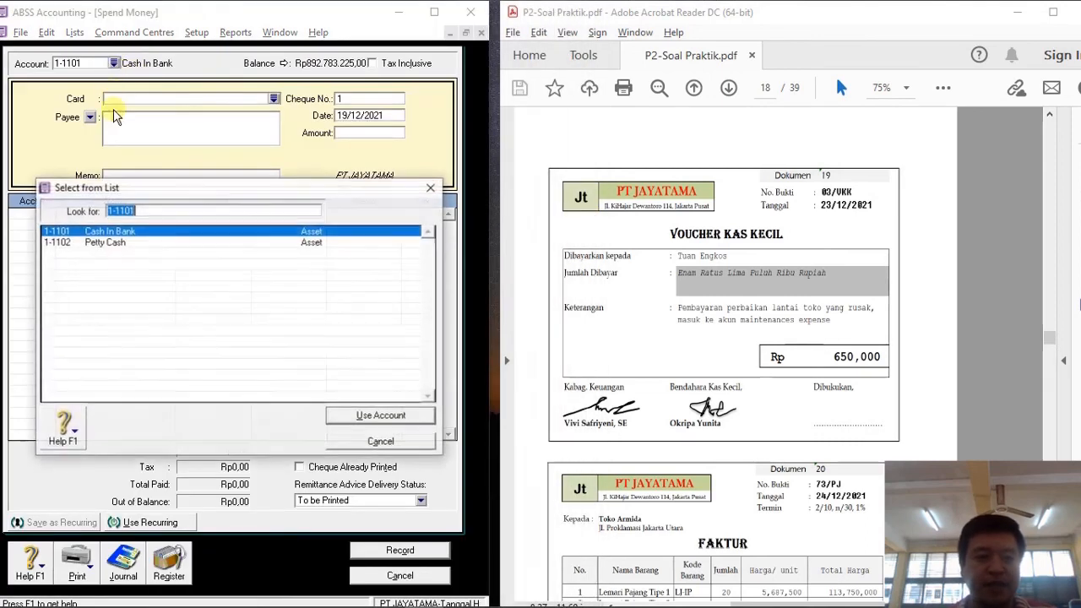
double_click(122, 241)
Set the payment's cheque number to 03/VKK, its date to 23/12/2021 and its amount to 650000, as on document 19.
click(365, 99)
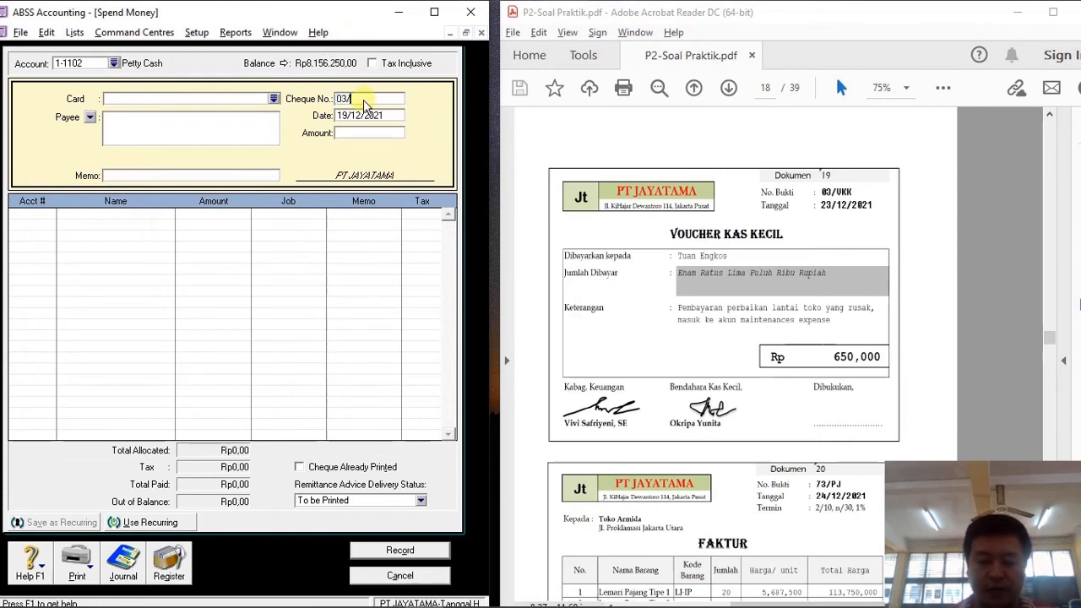
key(Tab)
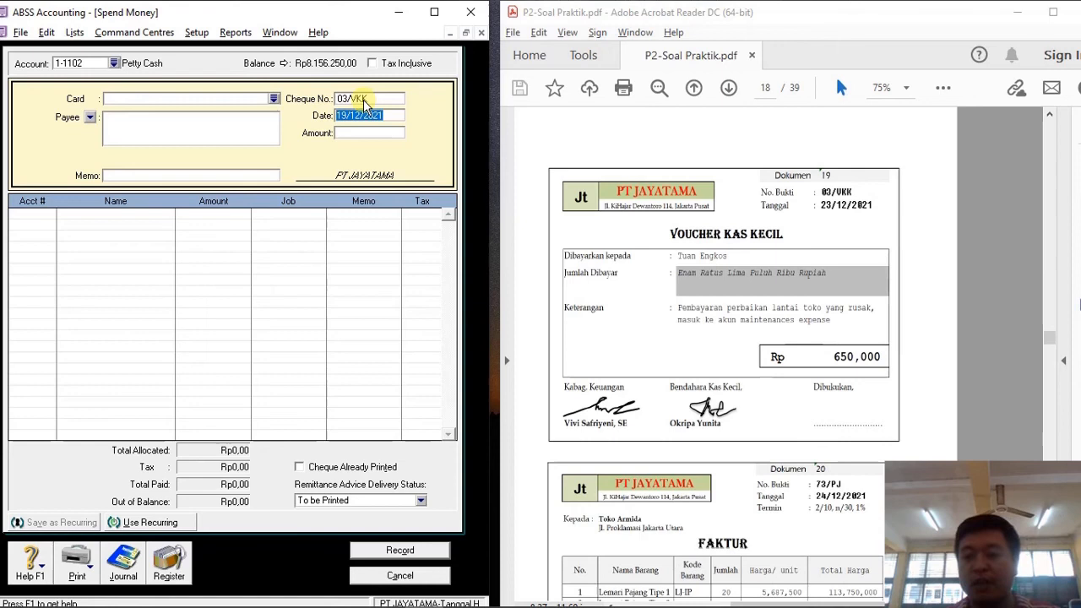
text(23/12/2021)
key(Tab)
text(65000)
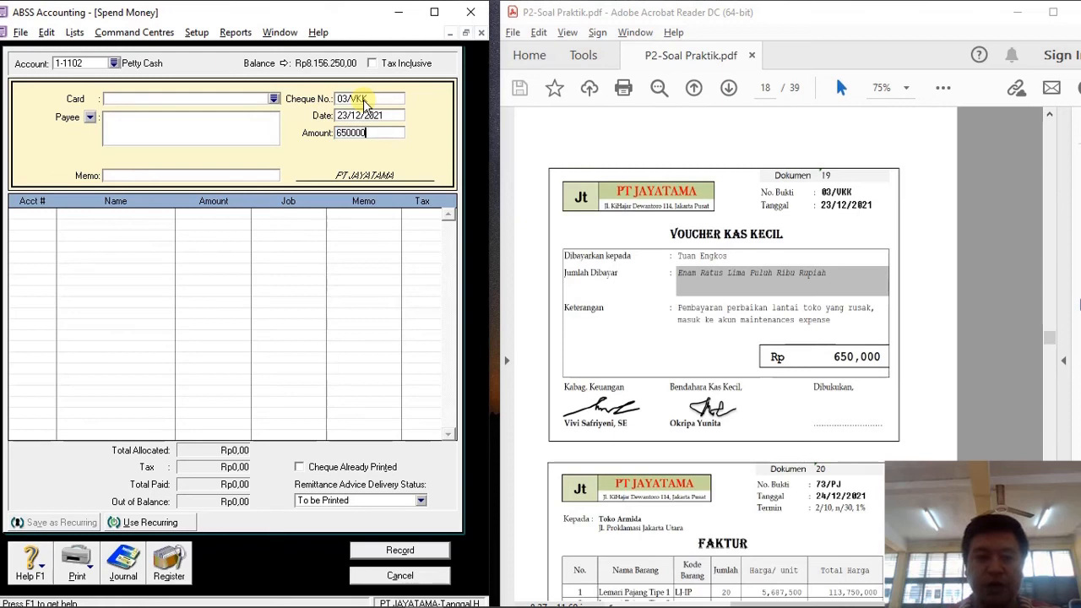
Set the payment's memo to "Pembayaran perbaikan Lantai".
key(Tab)
click(208, 177)
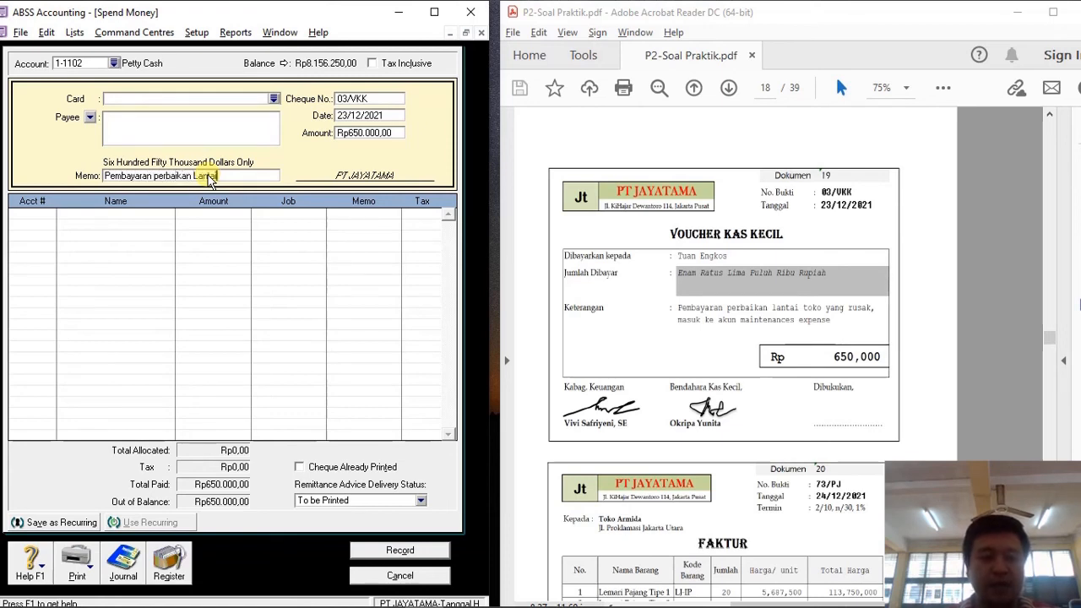
key(Tab)
Check the debit account under dok. 19 in the sticky note and allocate the payment to account 6-1105 Maintenance Expense.
mouse_move(427, 601)
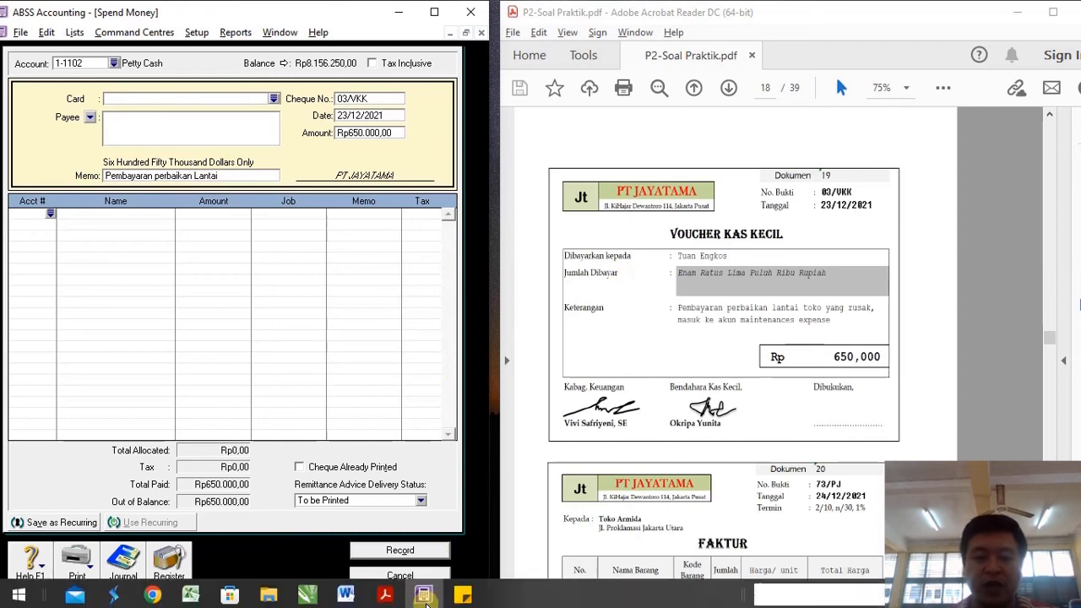
click(462, 595)
drag(258, 455, 169, 457)
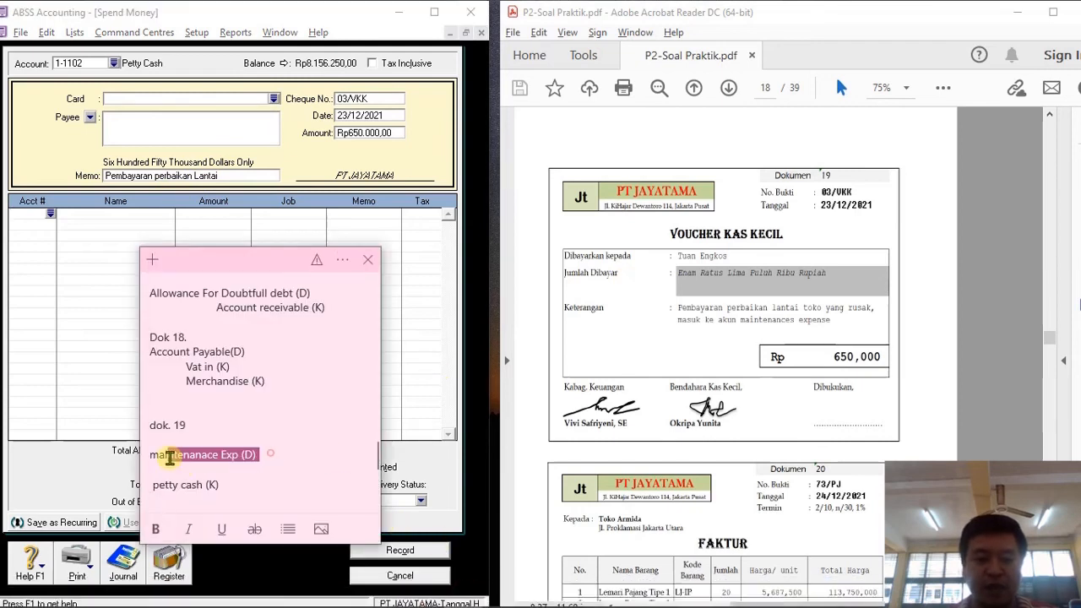
click(357, 230)
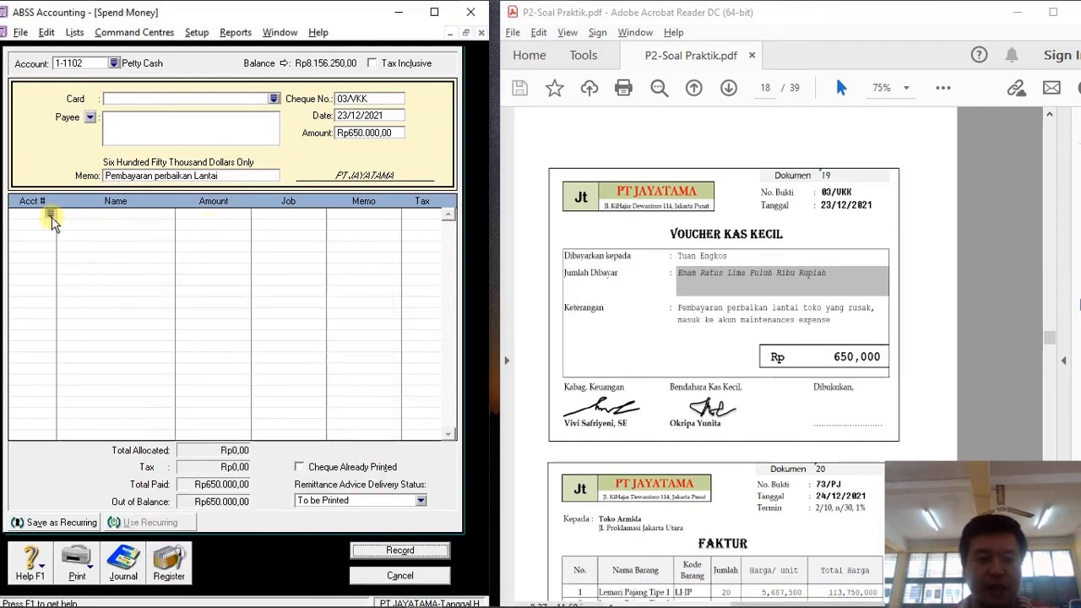
text(6)
scroll(163, 273, up, 3)
scroll(159, 287, up, 6)
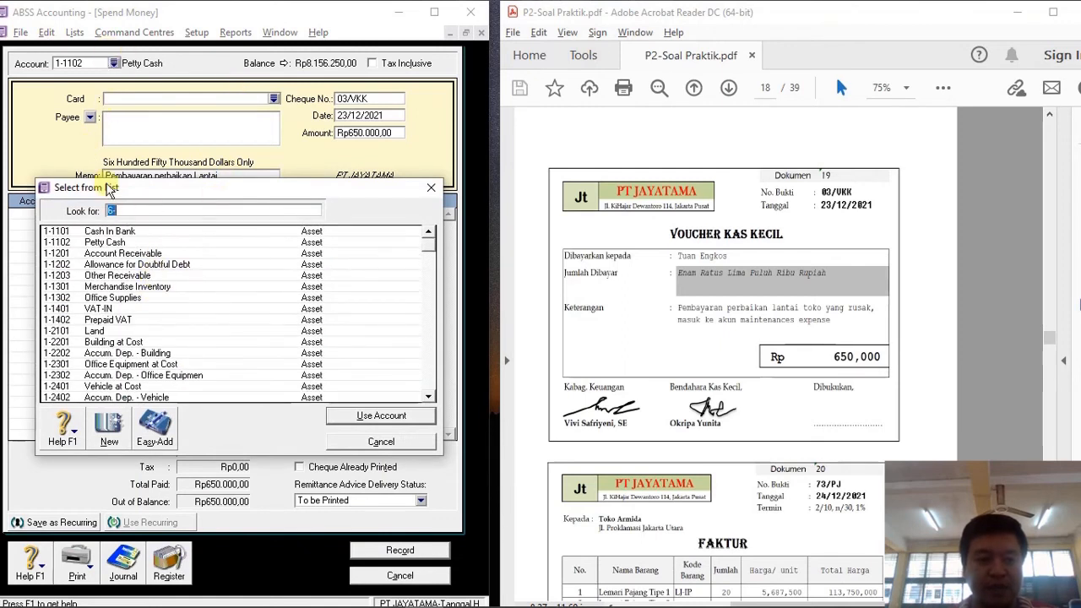
scroll(152, 278, down, 15)
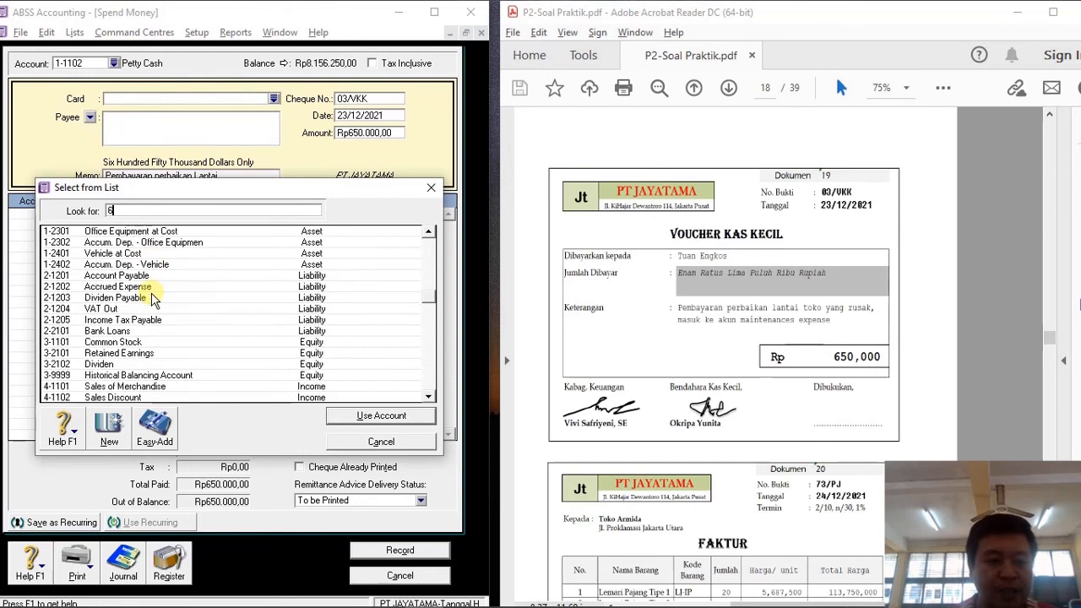
double_click(161, 332)
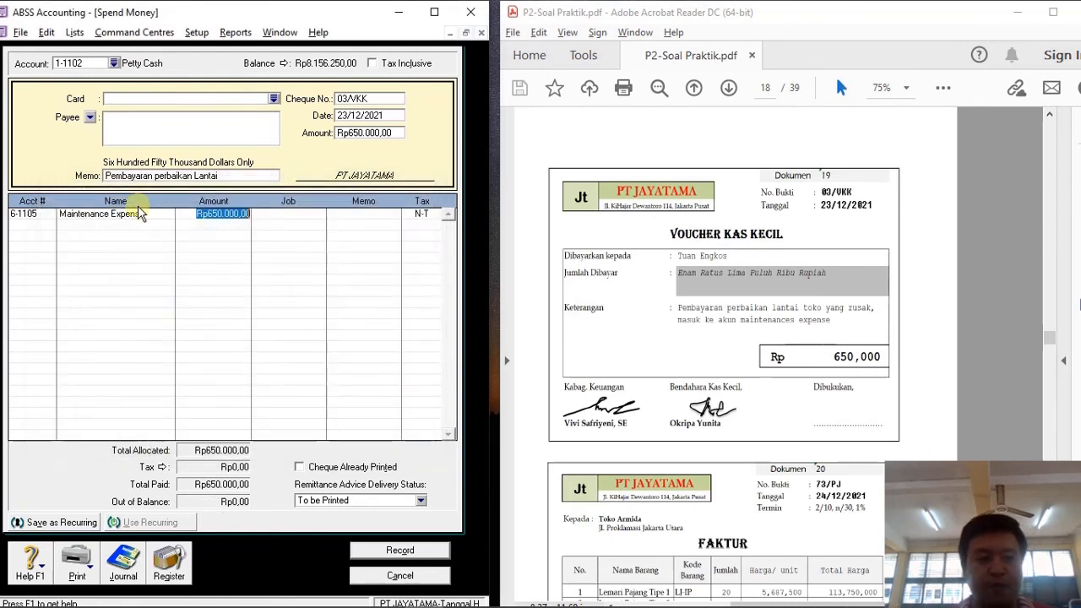
Review the payment's journal recap, record the payment and close the Spend Money window.
key(ctrl+r)
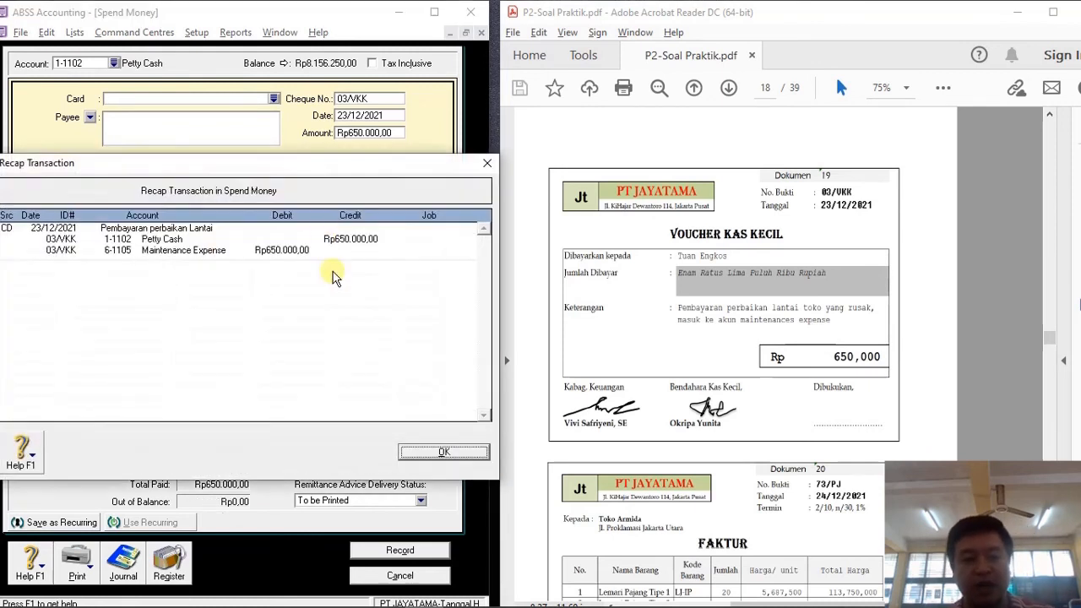
click(432, 453)
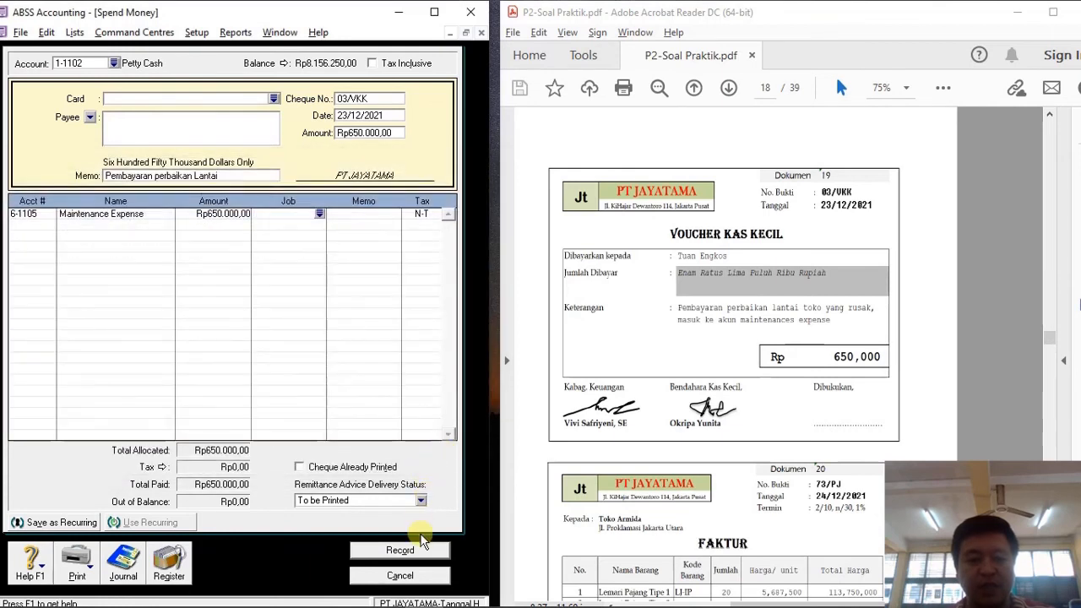
click(428, 547)
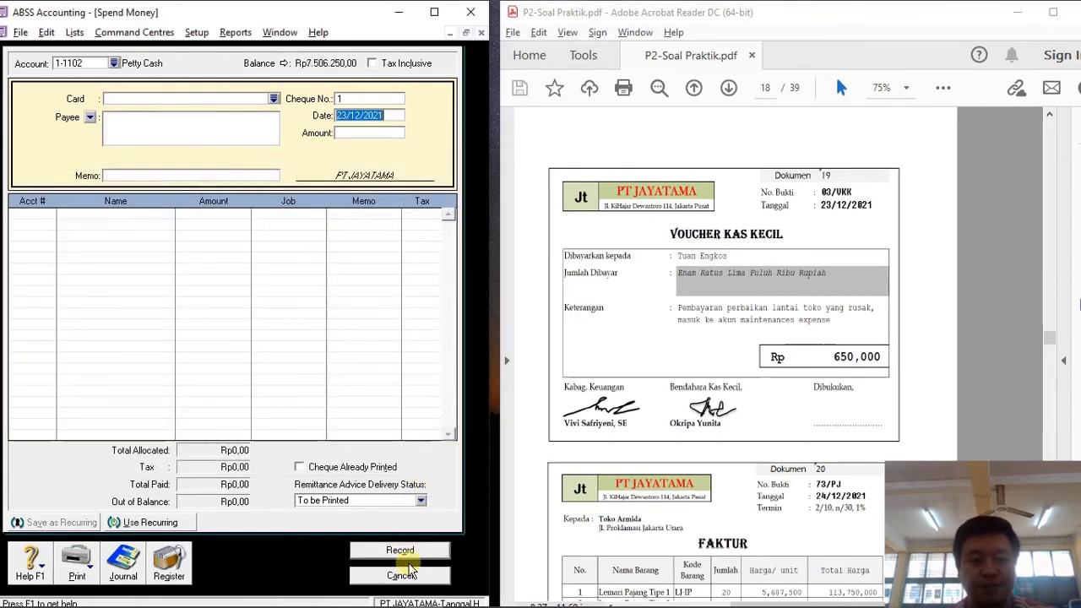
click(402, 575)
Bring document 20 into view in the question PDF and start a "dok. 20" entry at the end of the sticky note.
scroll(874, 283, down, 5)
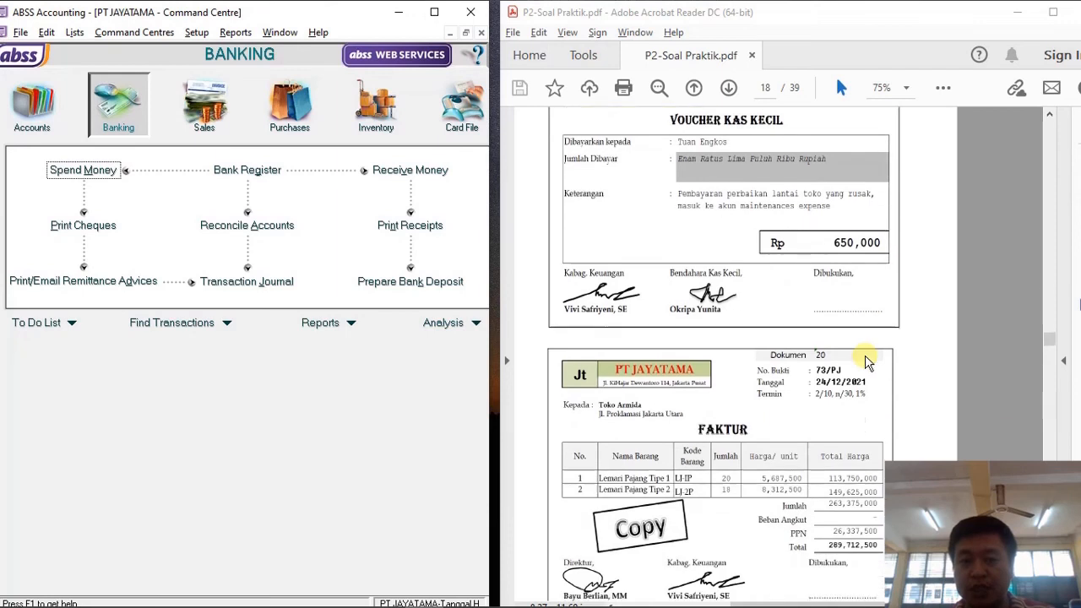
scroll(845, 349, up, 2)
scroll(832, 356, down, 6)
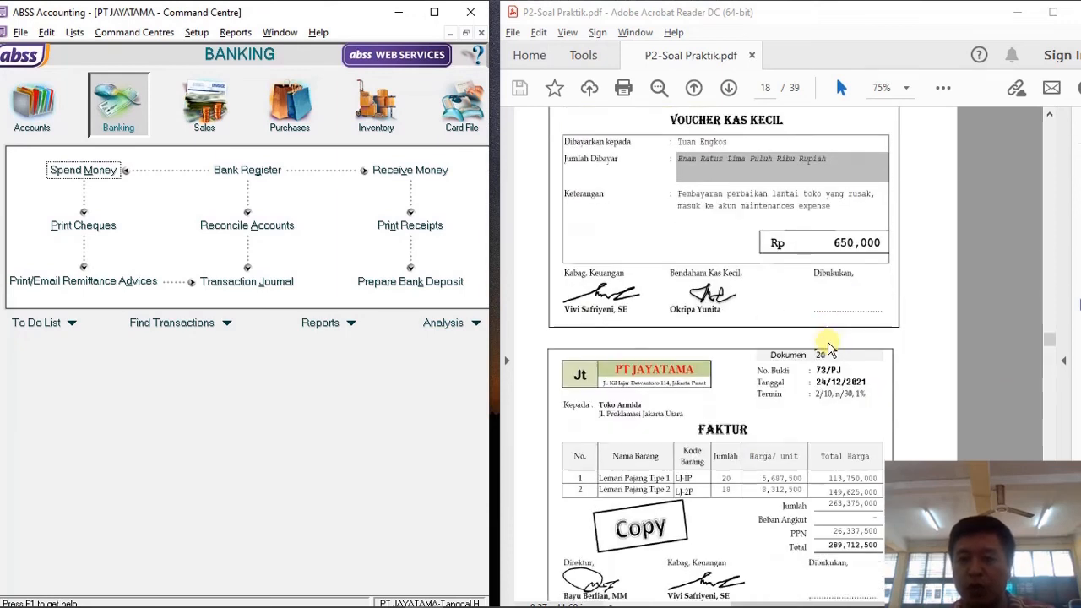
scroll(823, 358, up, 3)
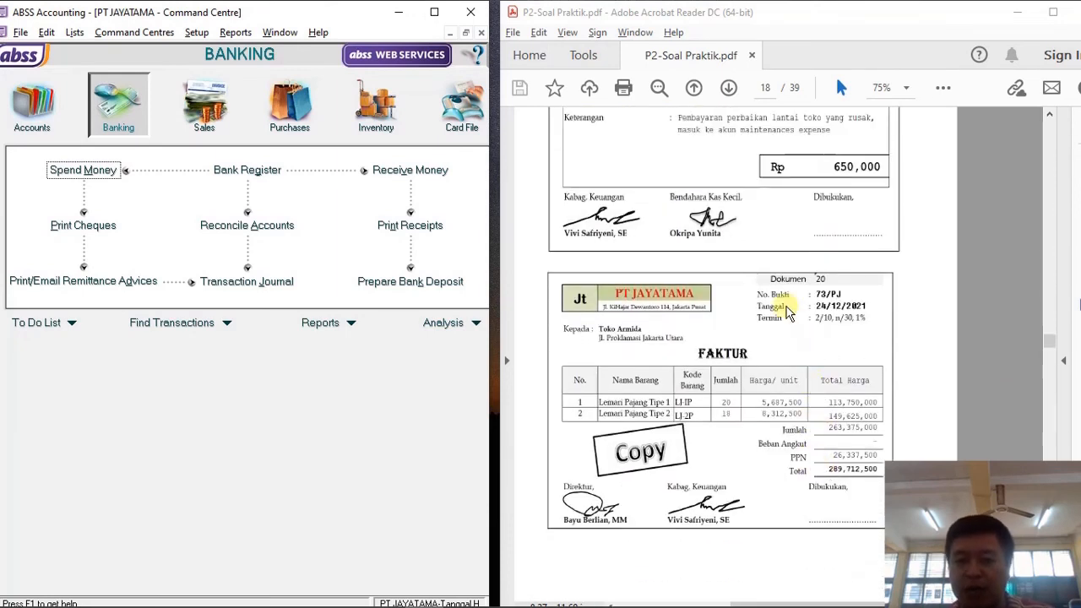
scroll(775, 311, down, 1)
mouse_move(592, 583)
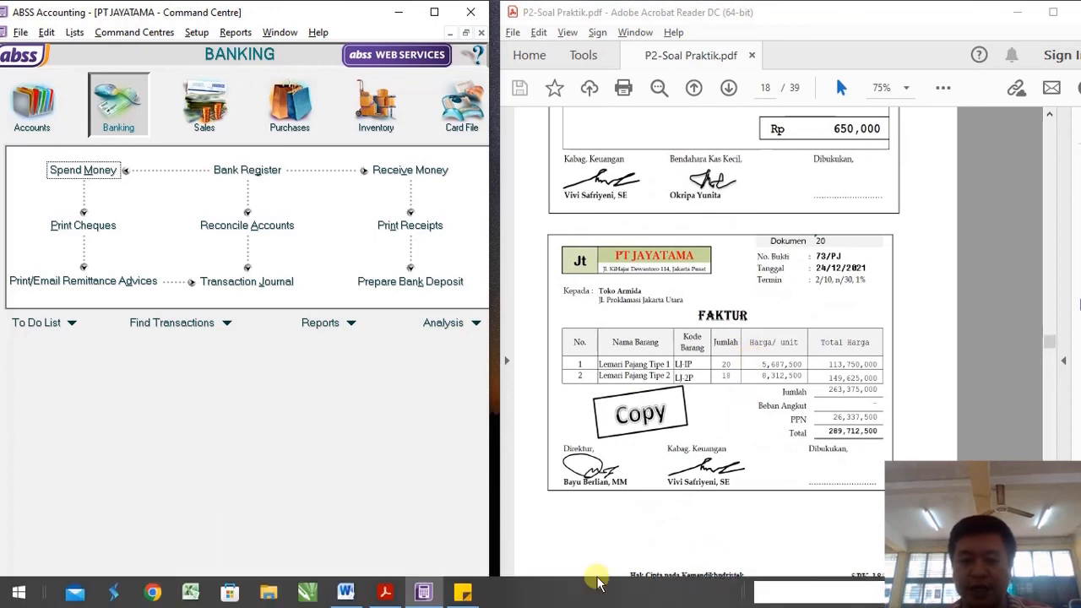
click(461, 594)
click(264, 478)
key(Return)
key(Return)
key(Return)
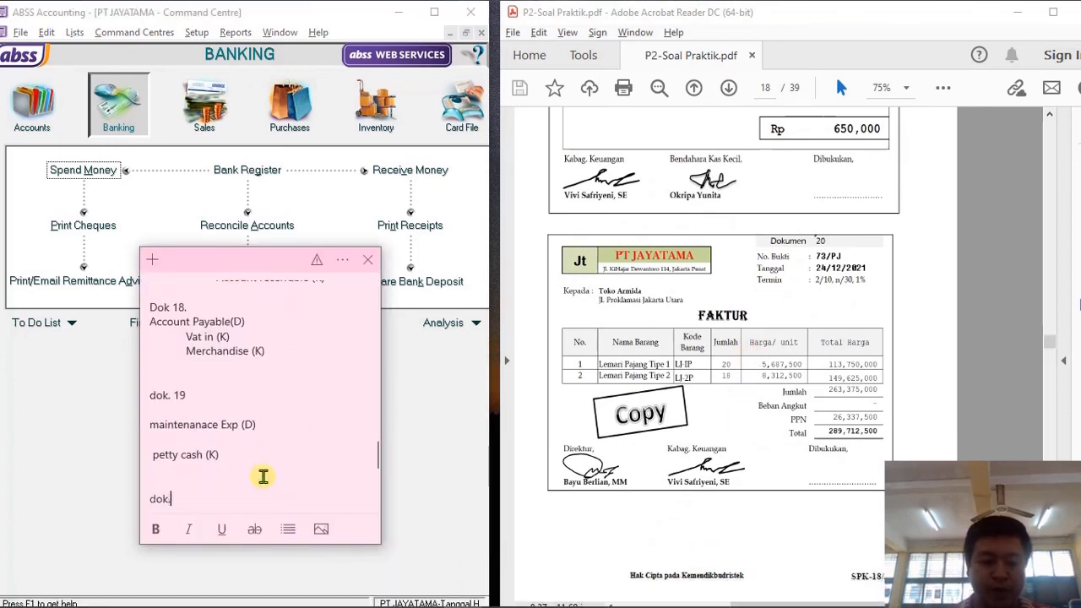
text(dok. 20)
key(Return)
key(Return)
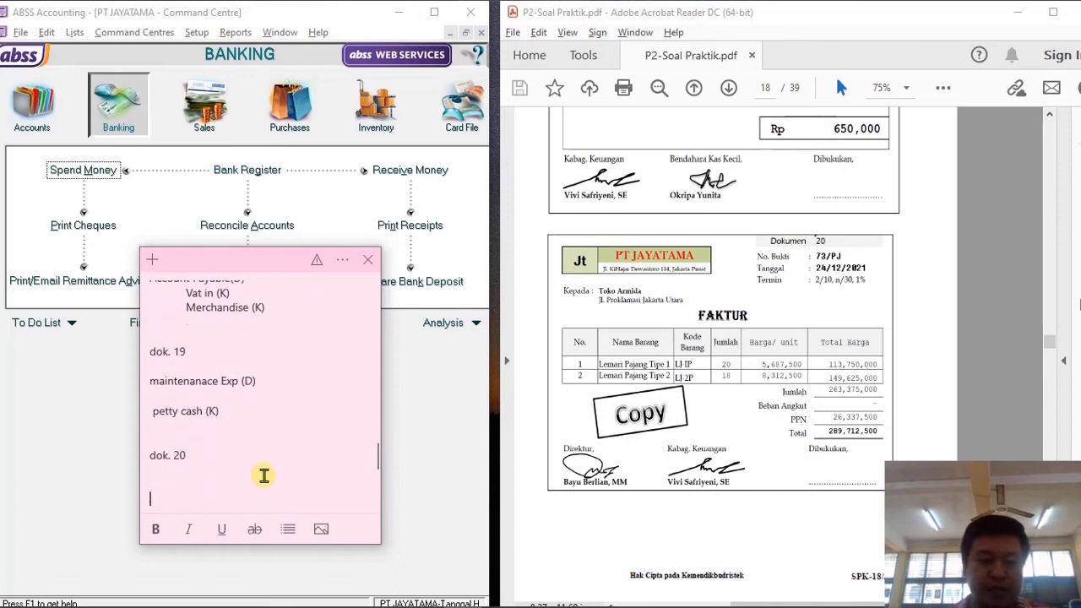
Copy the five journal lines from Dok 13, Account Receivable (D) through M. inventory (K), under dok. 20 in the sticky note.
scroll(264, 447, up, 8)
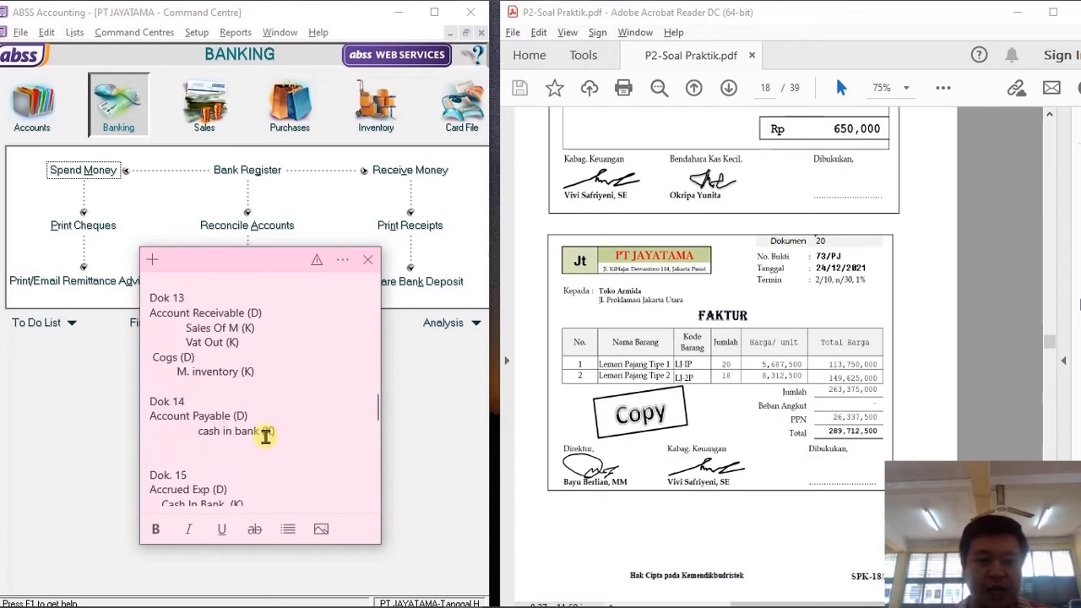
scroll(265, 435, up, 1)
drag(259, 416, 150, 350)
key(ctrl+c)
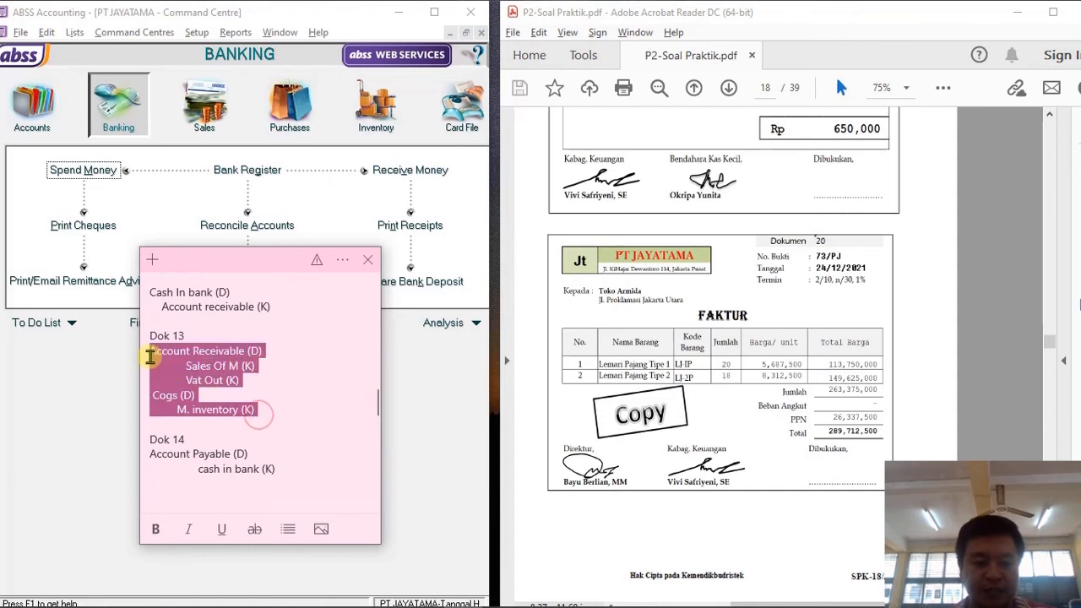
scroll(266, 446, down, 5)
scroll(258, 449, down, 5)
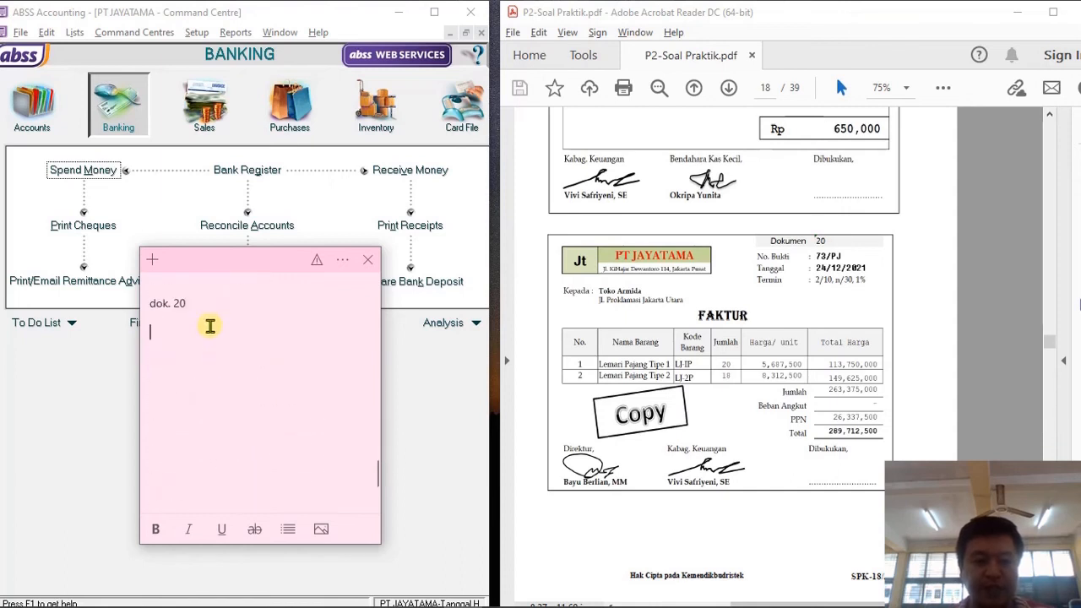
key(ctrl+v)
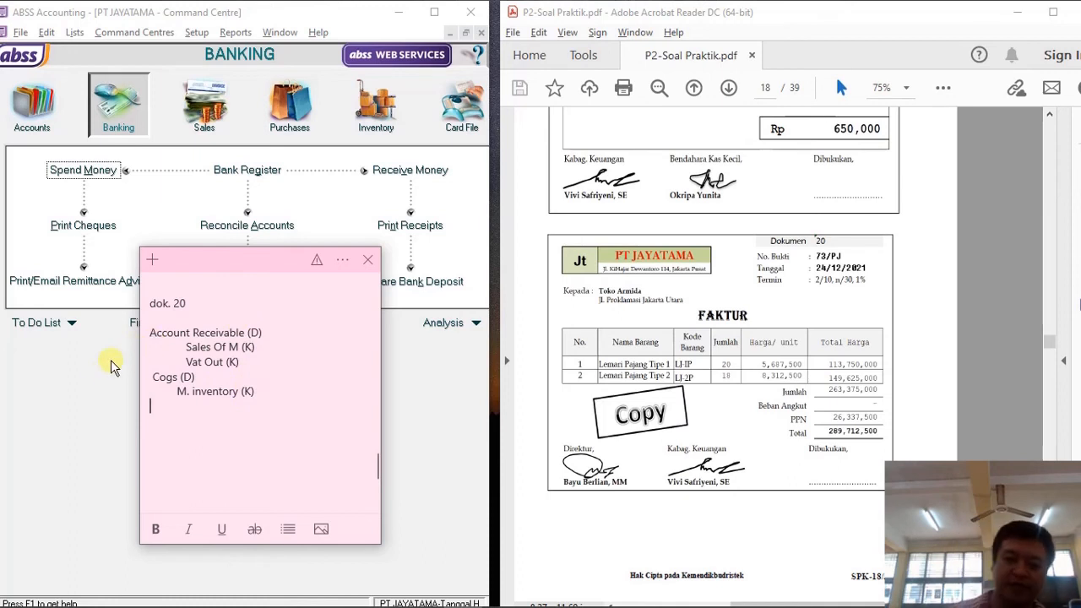
Start a new sales invoice in ABSS Accounting for the customer Toko ARMIDA.
click(85, 397)
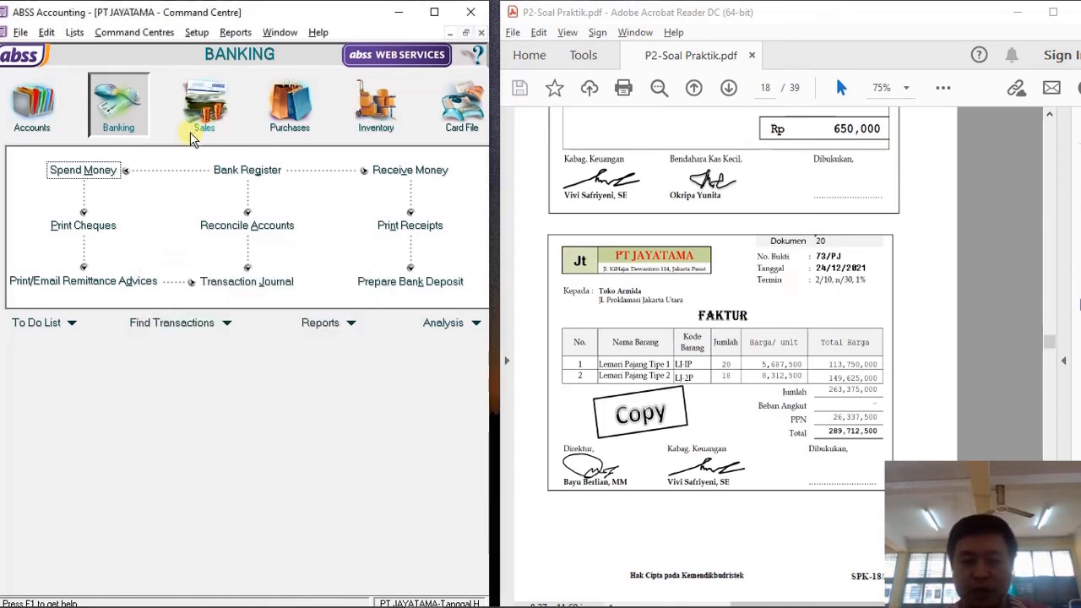
click(205, 108)
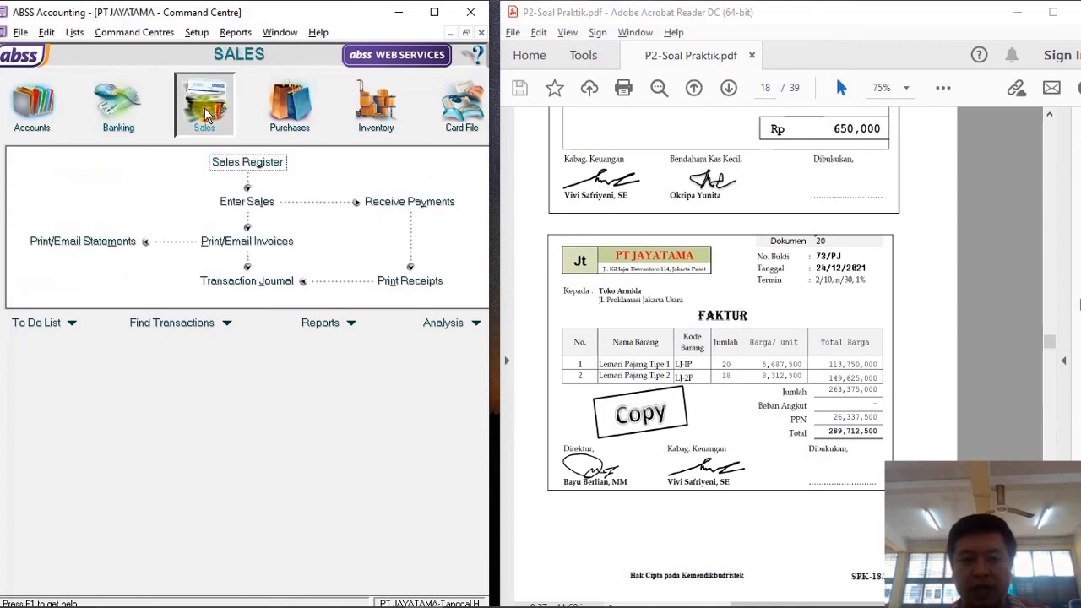
click(244, 201)
text(Toko aRMIDA)
key(Tab)
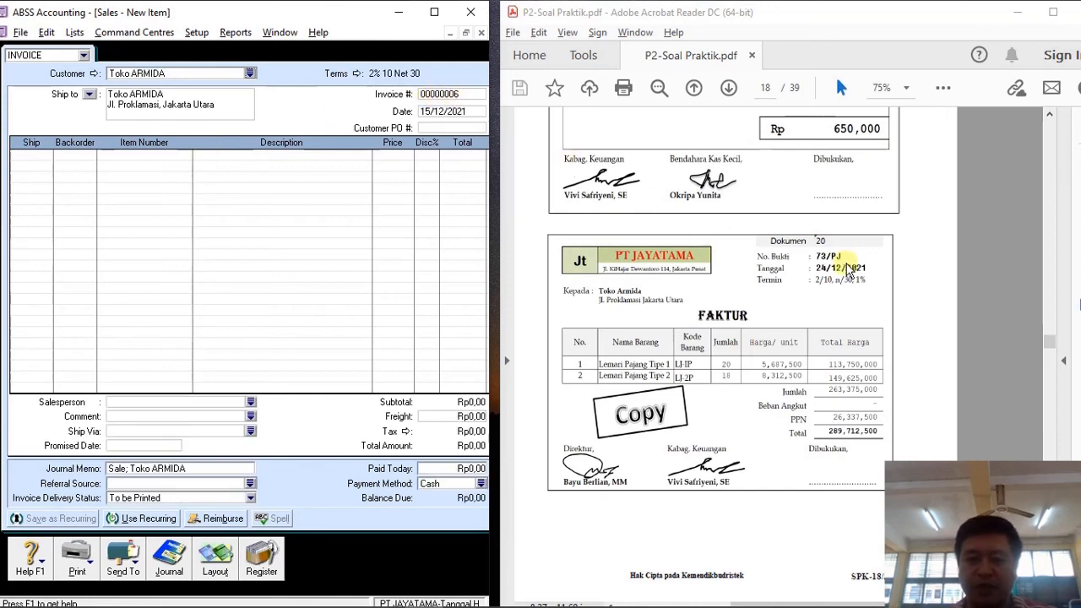
Set the invoice number to 73/PJ and the invoice date to 24/12/2021, as on document 20.
click(444, 97)
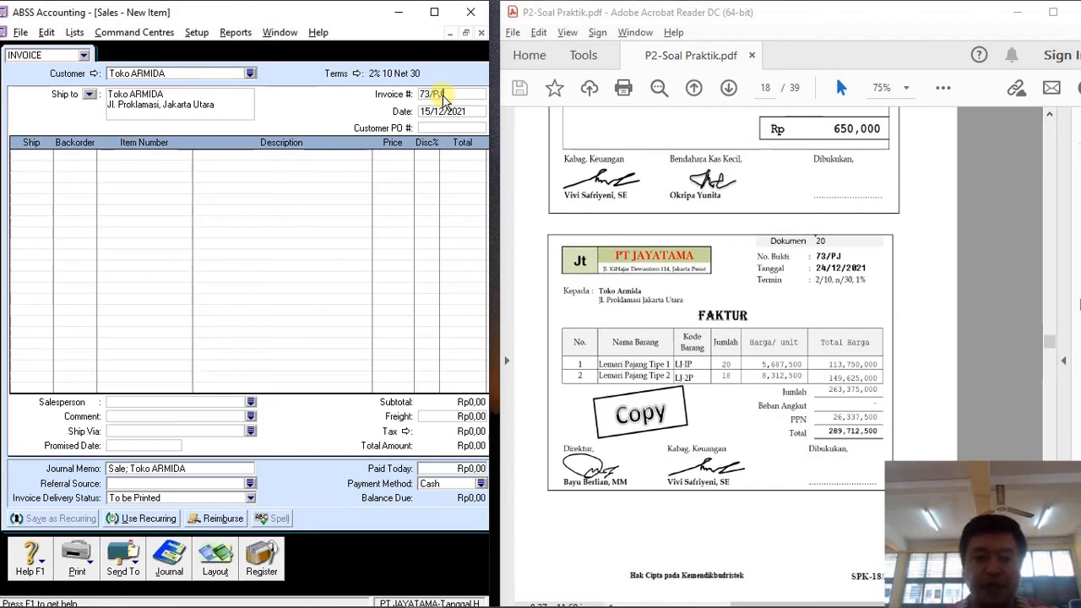
key(Tab)
text(24/12/)
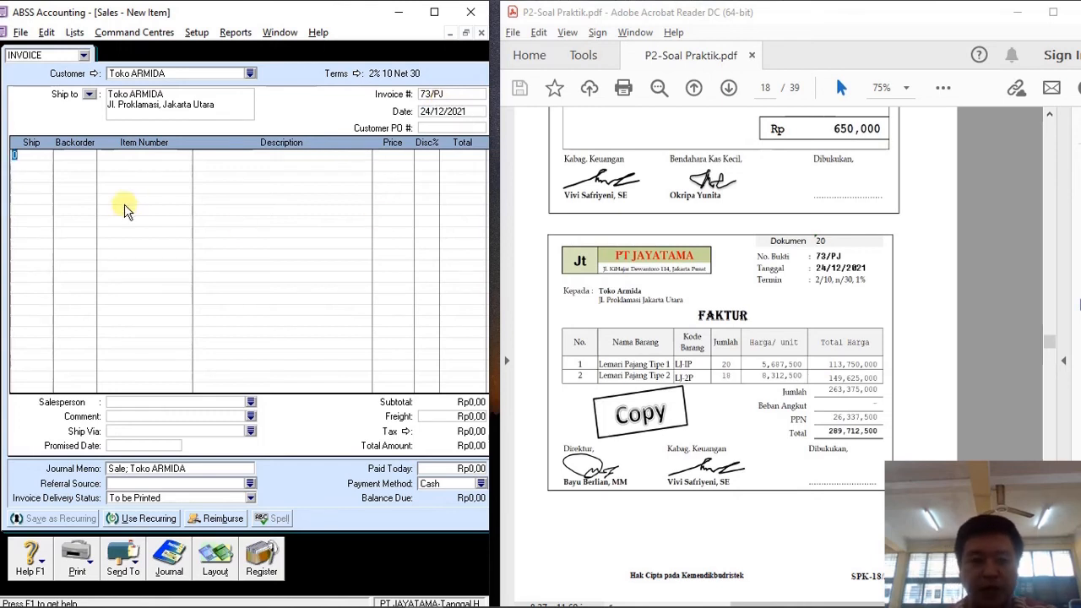
Add item LJ-1P, Lemari Pajang Tipe 1, as the first invoice line with a ship quantity of 12.
key(Tab)
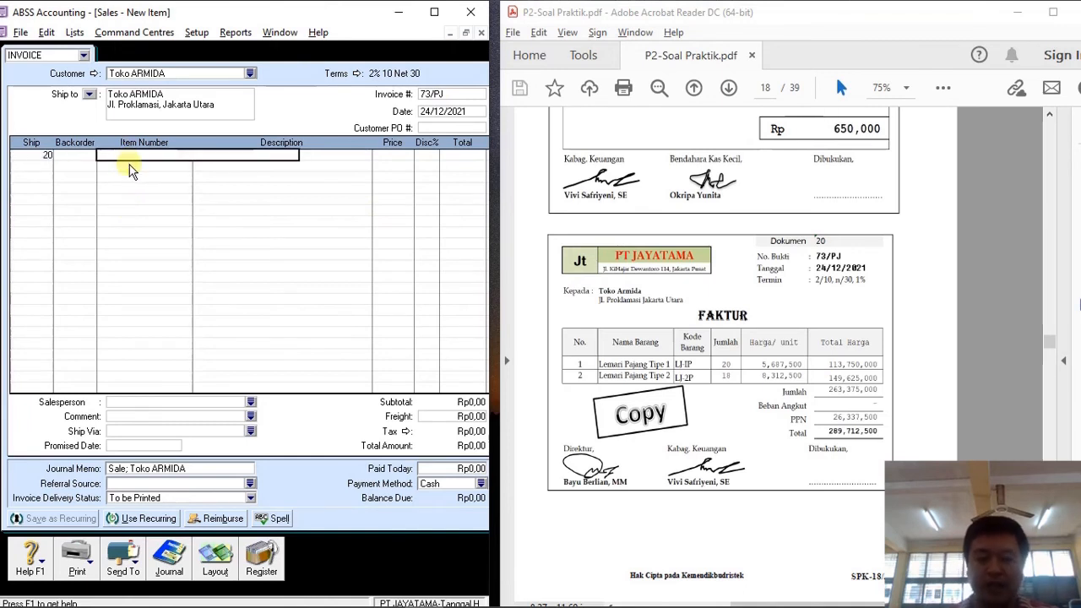
key(Tab)
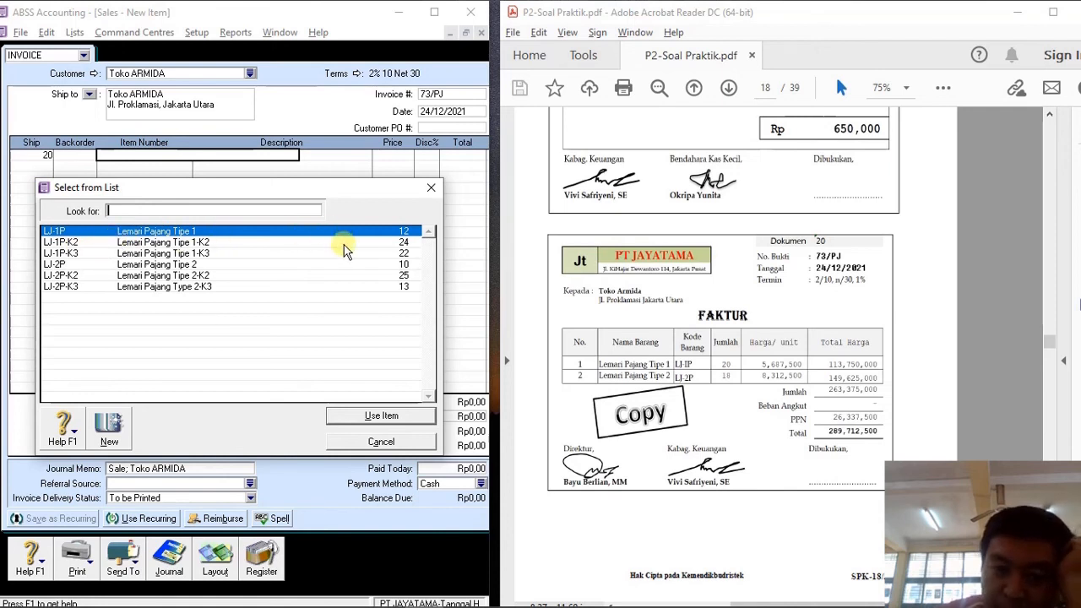
double_click(311, 231)
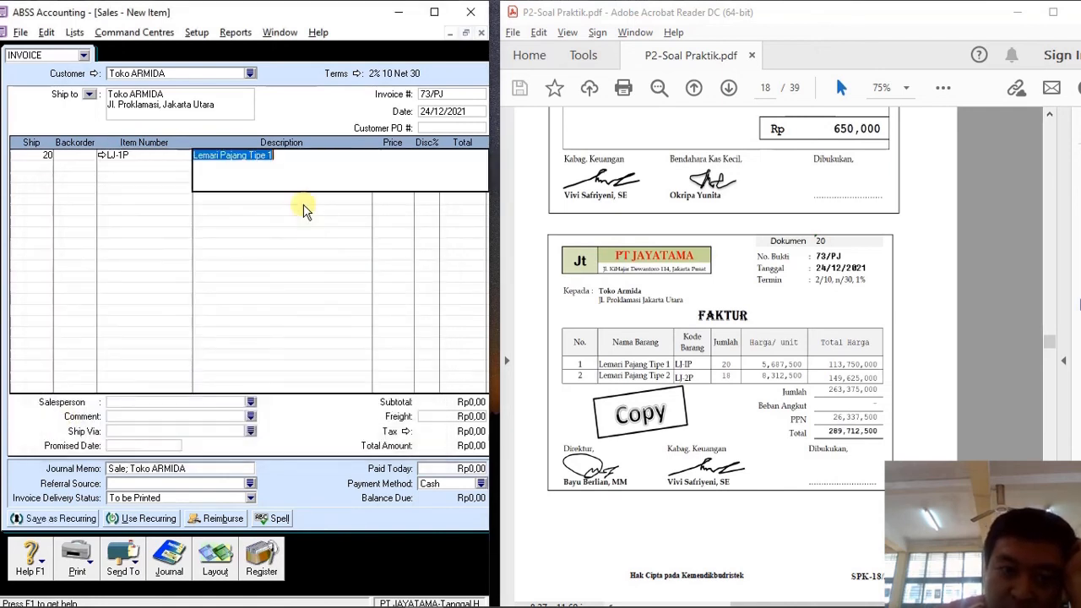
click(37, 156)
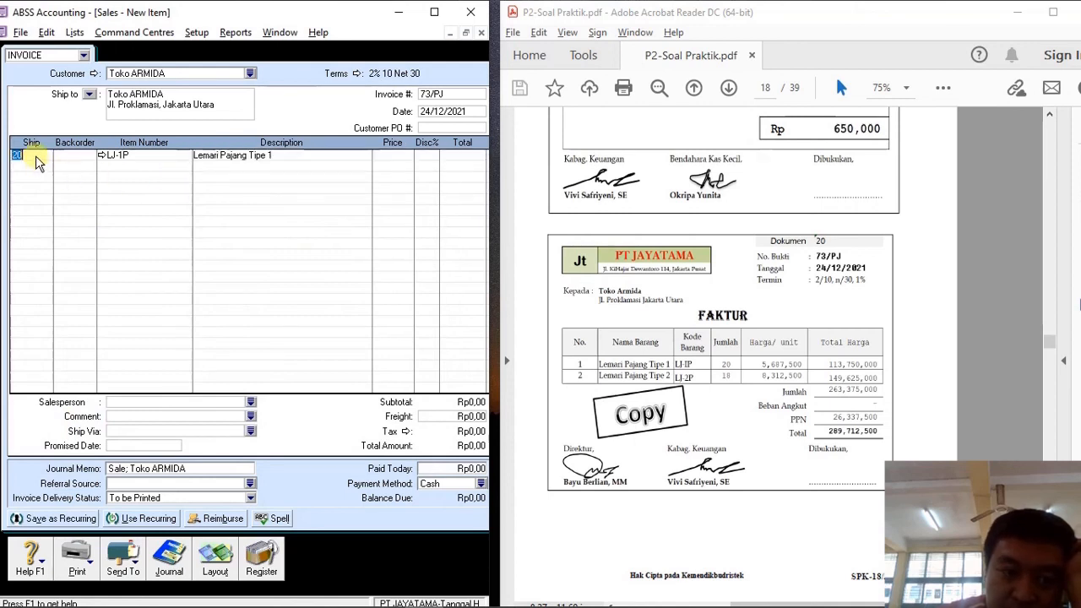
text(12)
key(Return)
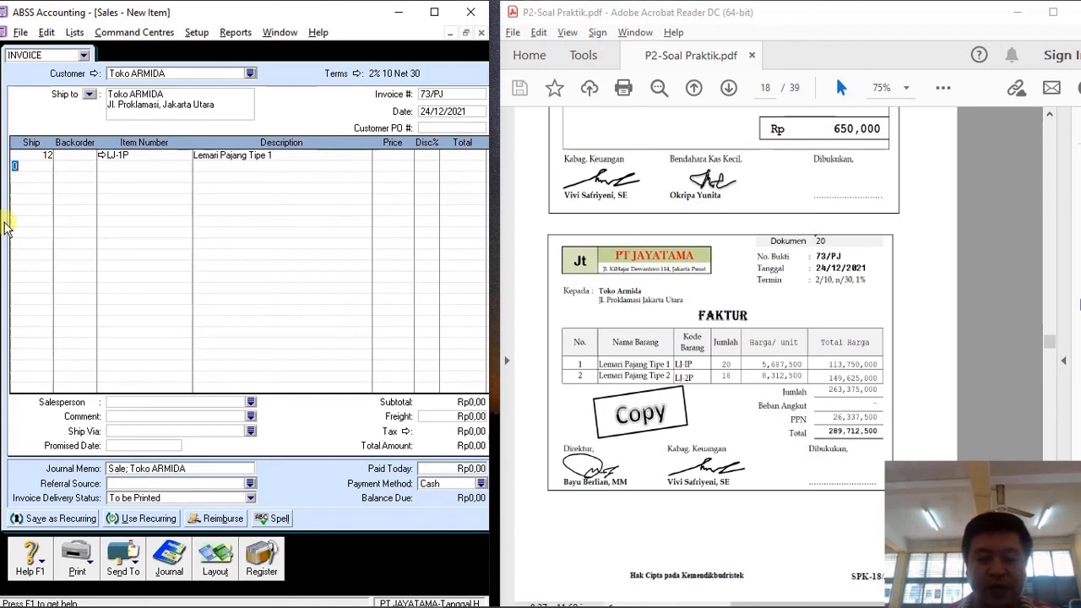
Add item LJ-1P-K2, Lemari Pajang Tipe 1-K2, as the second invoice line with a ship quantity of 8.
click(140, 166)
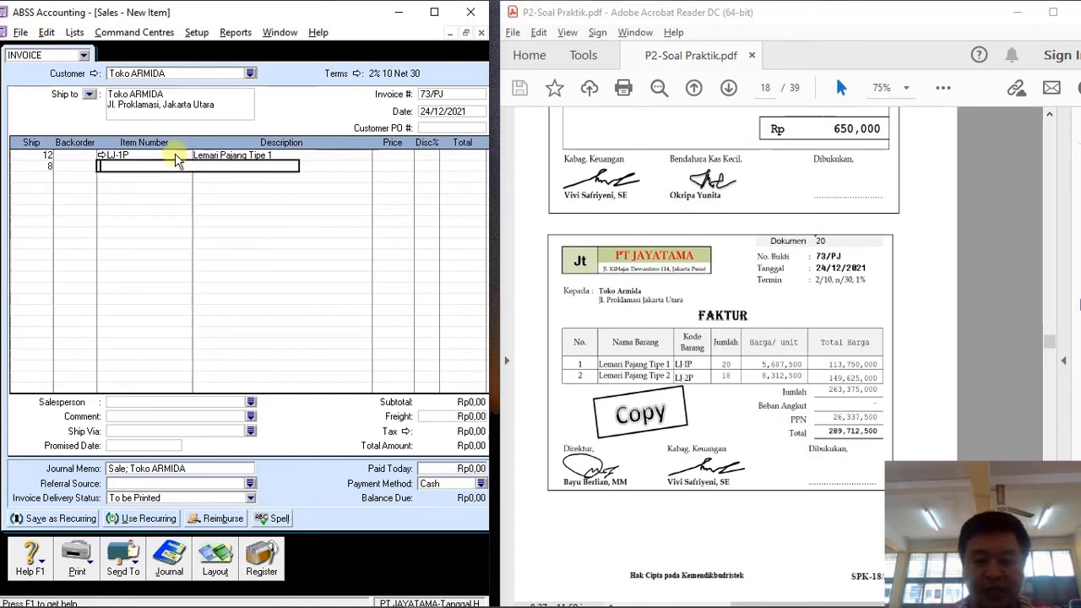
key(Tab)
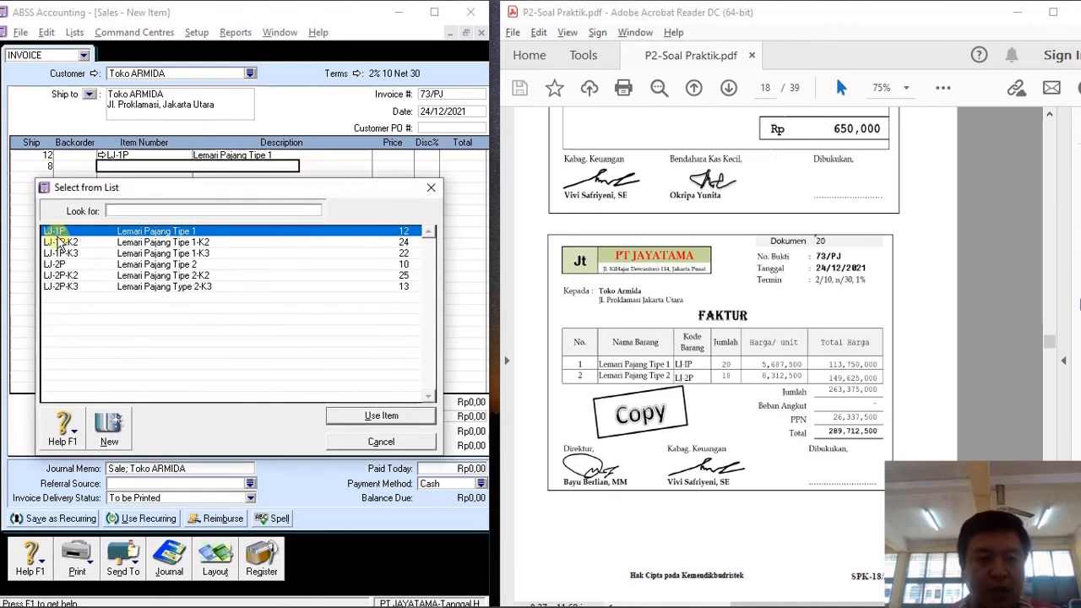
double_click(187, 244)
key(Tab)
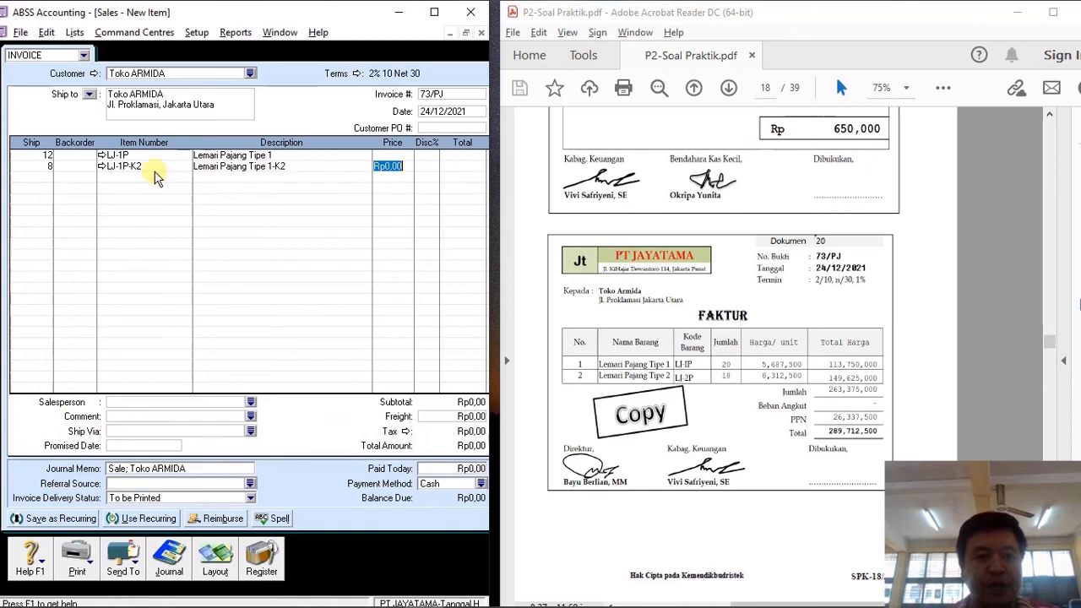
Add a third invoice line with item LJ-1P, Lemari Pajang Tipe 1, and a ship quantity of 10.
click(46, 187)
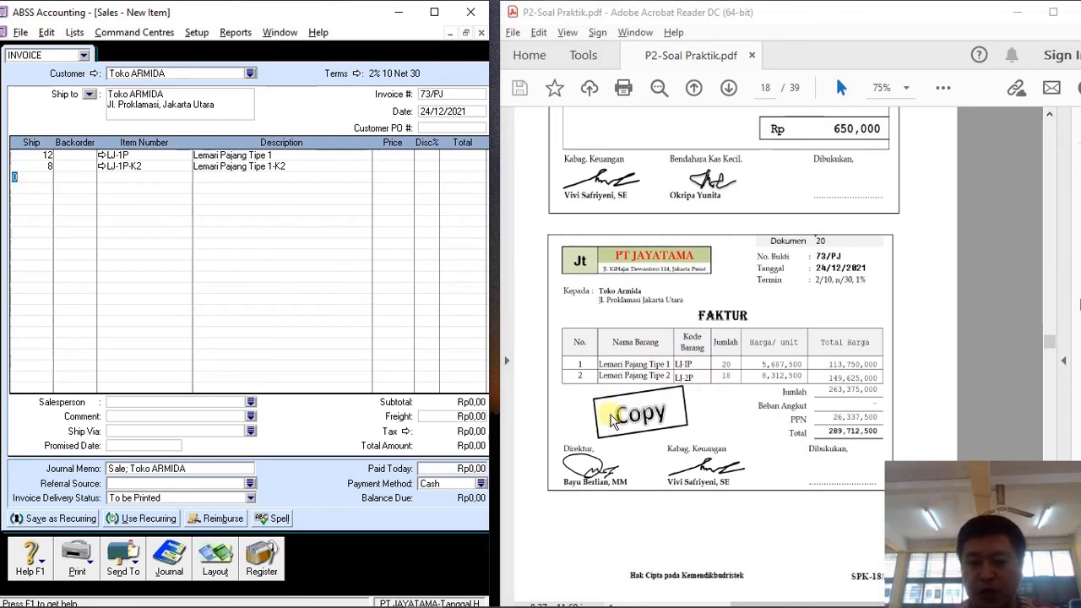
click(119, 181)
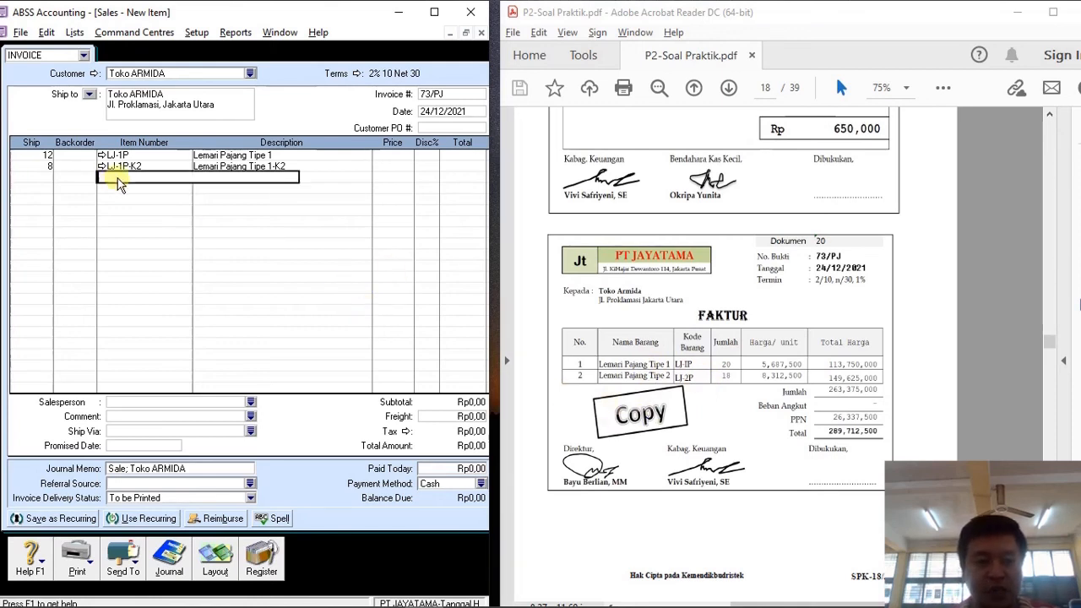
key(Tab)
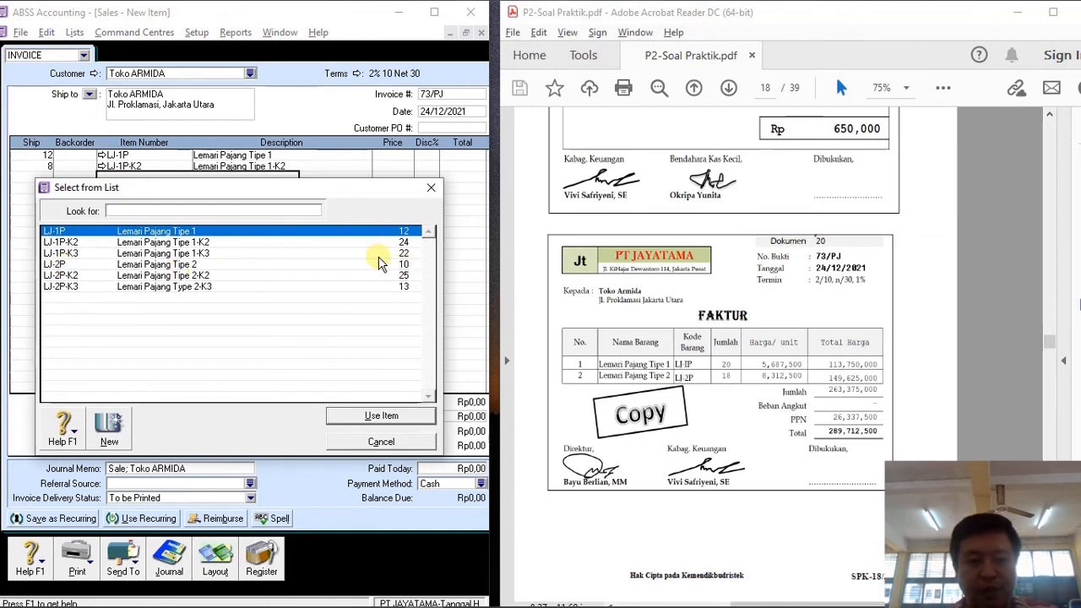
click(385, 417)
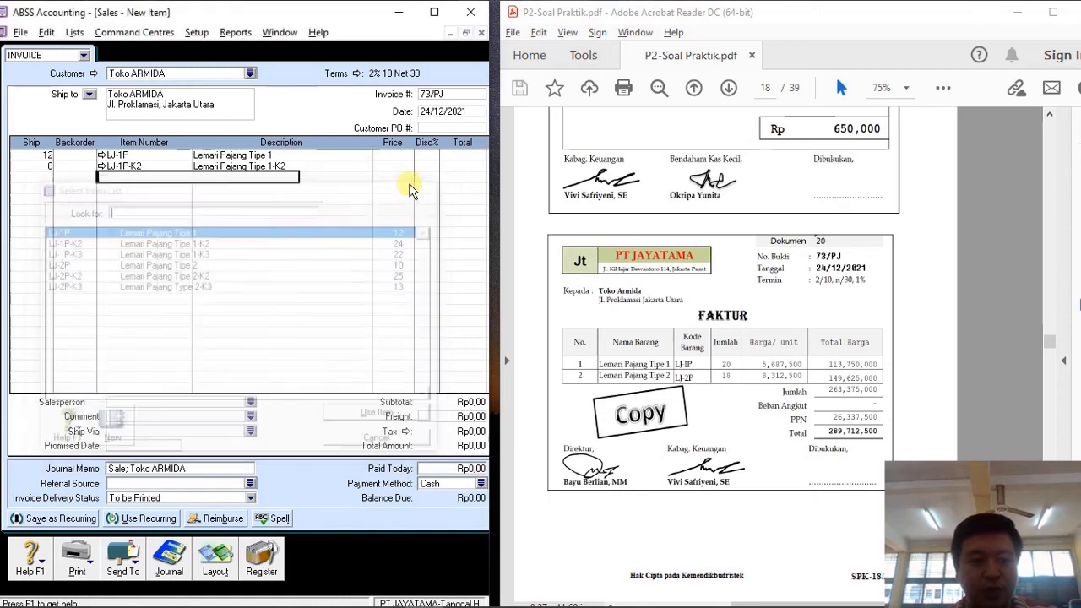
click(46, 187)
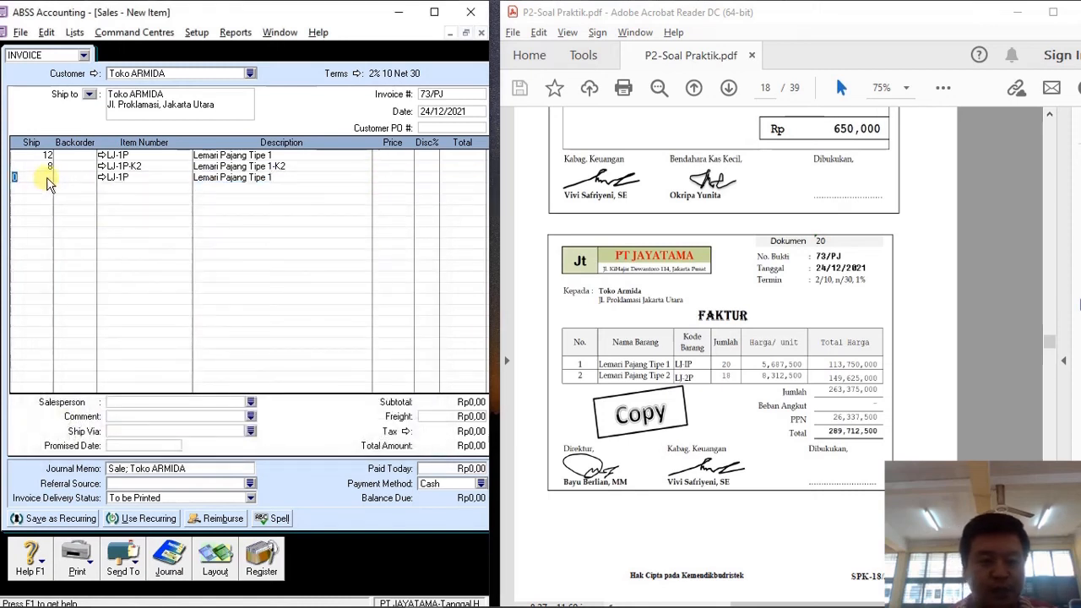
click(100, 177)
click(384, 568)
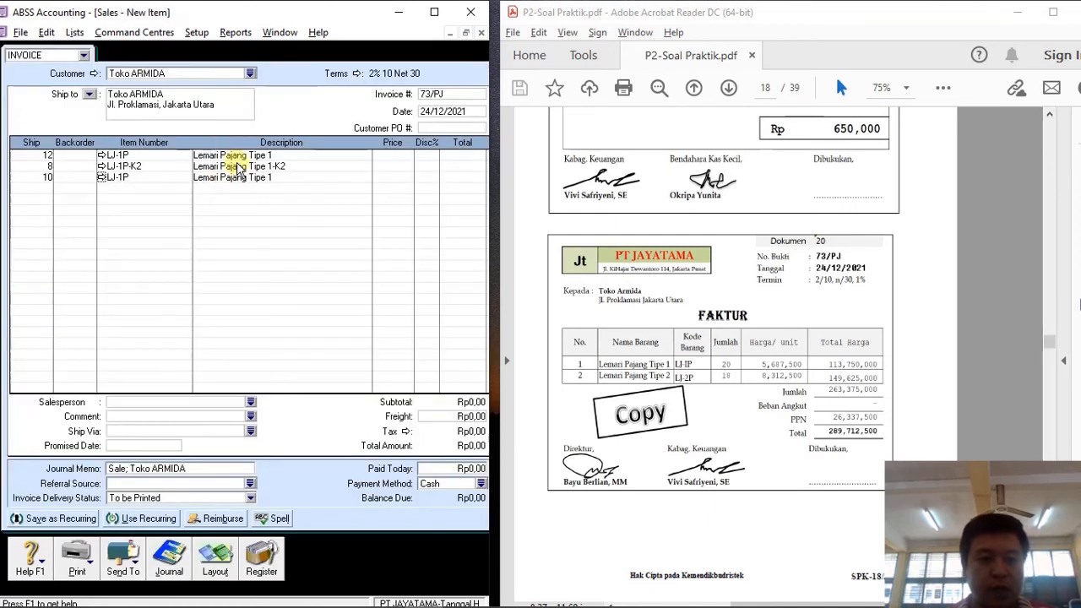
Change the item on the third invoice line to LJ-2P, Lemari Pajang Tipe 2.
click(247, 182)
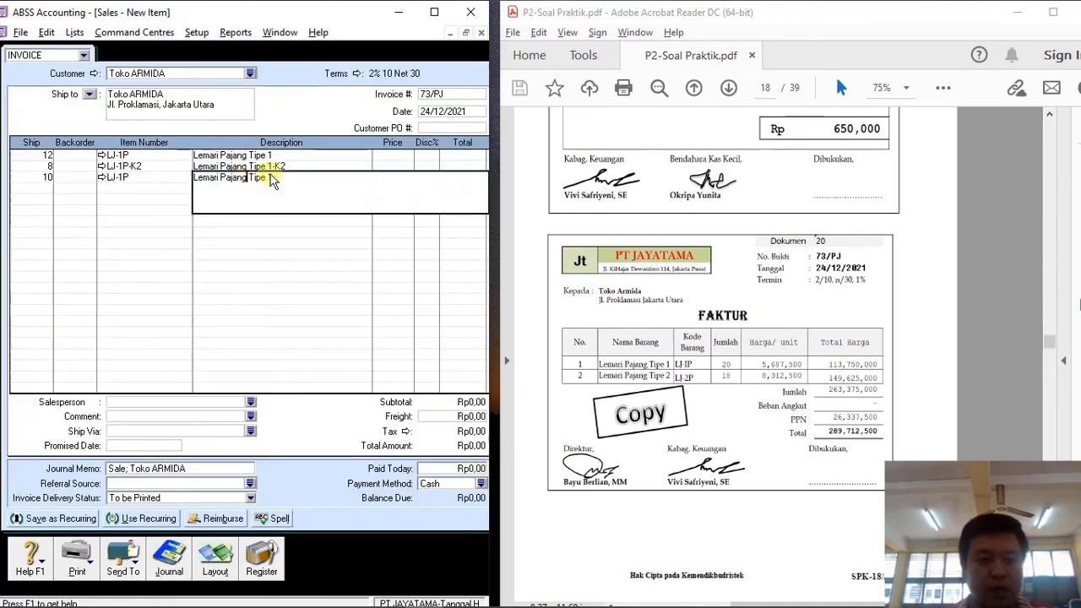
click(168, 183)
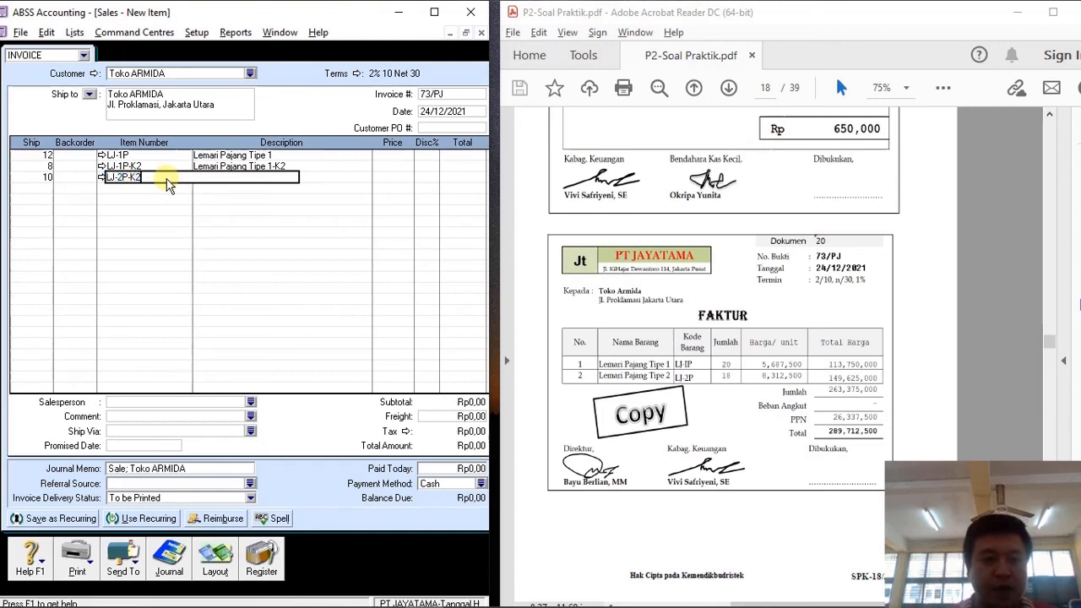
key(Tab)
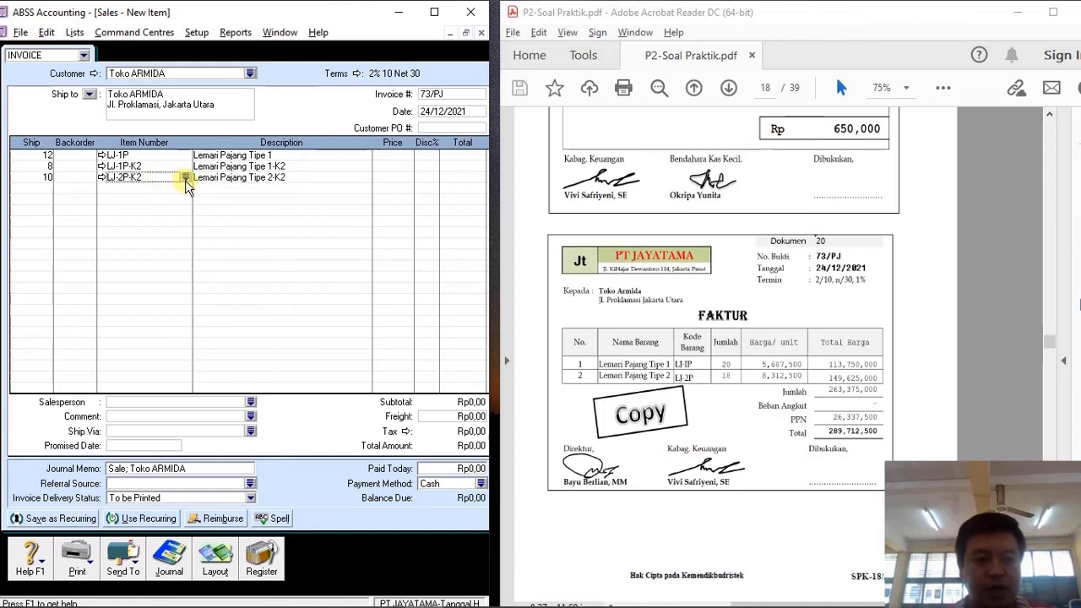
click(185, 178)
double_click(122, 264)
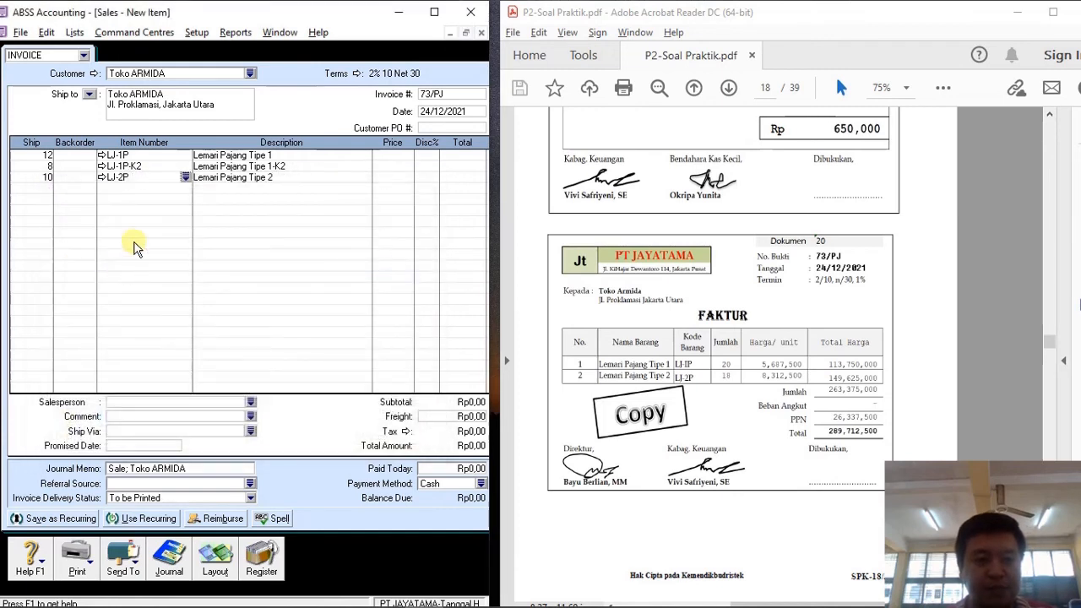
click(324, 179)
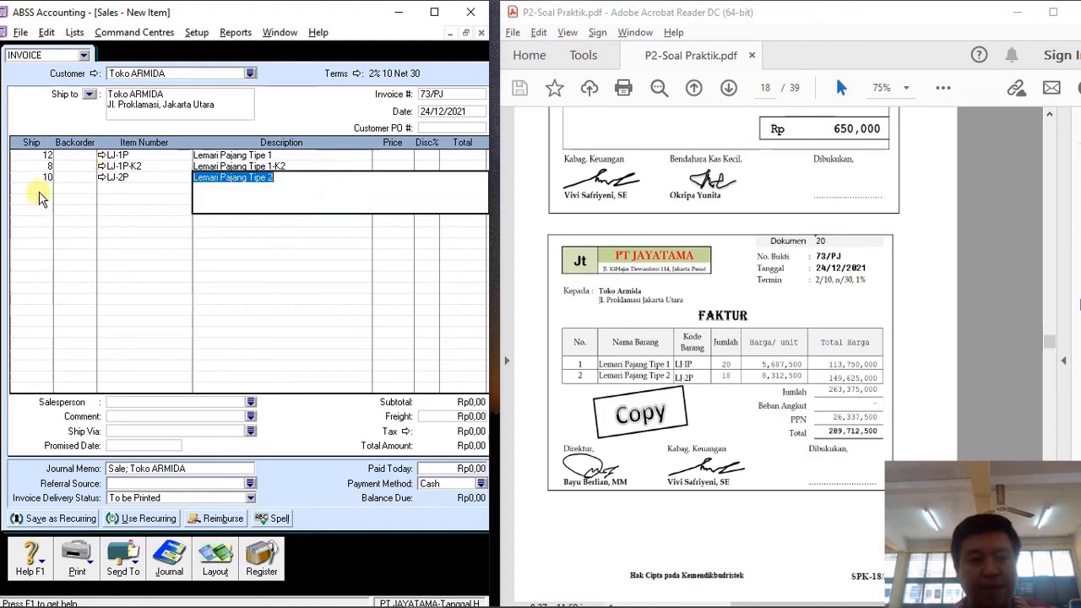
Add item LJ-2P-K2, Lemari Pajang Tipe 2-K2, as the fourth invoice line with a ship quantity of 8.
click(40, 196)
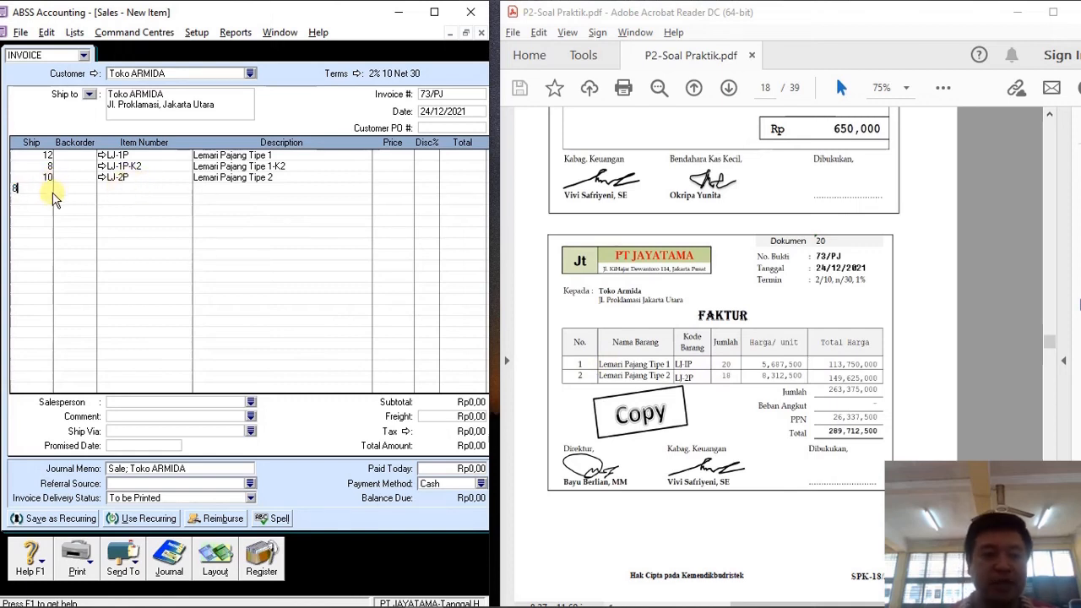
text(8)
key(Tab)
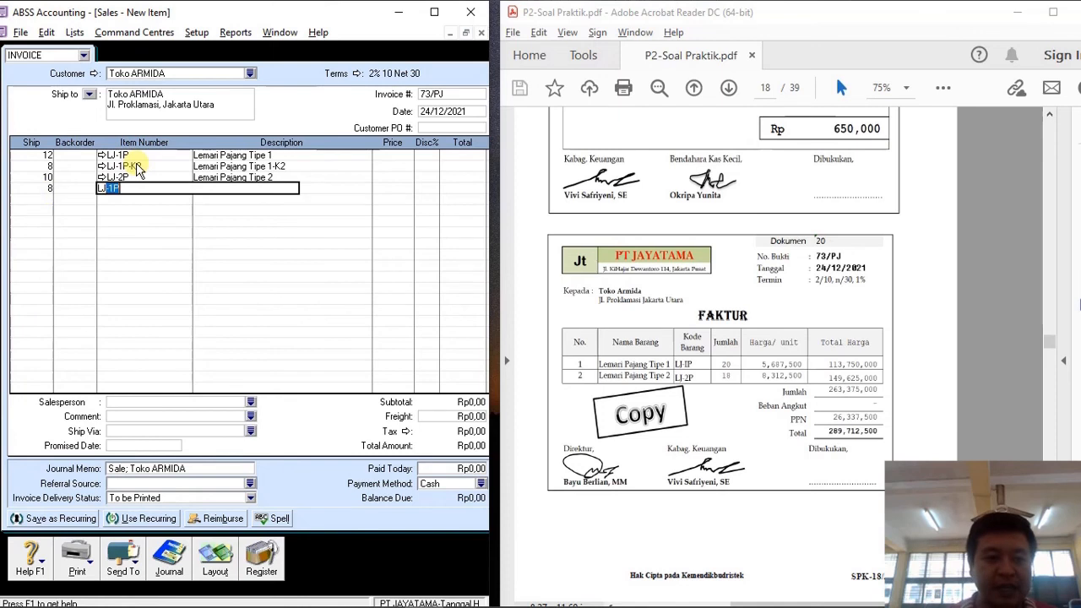
text(LJ-2)
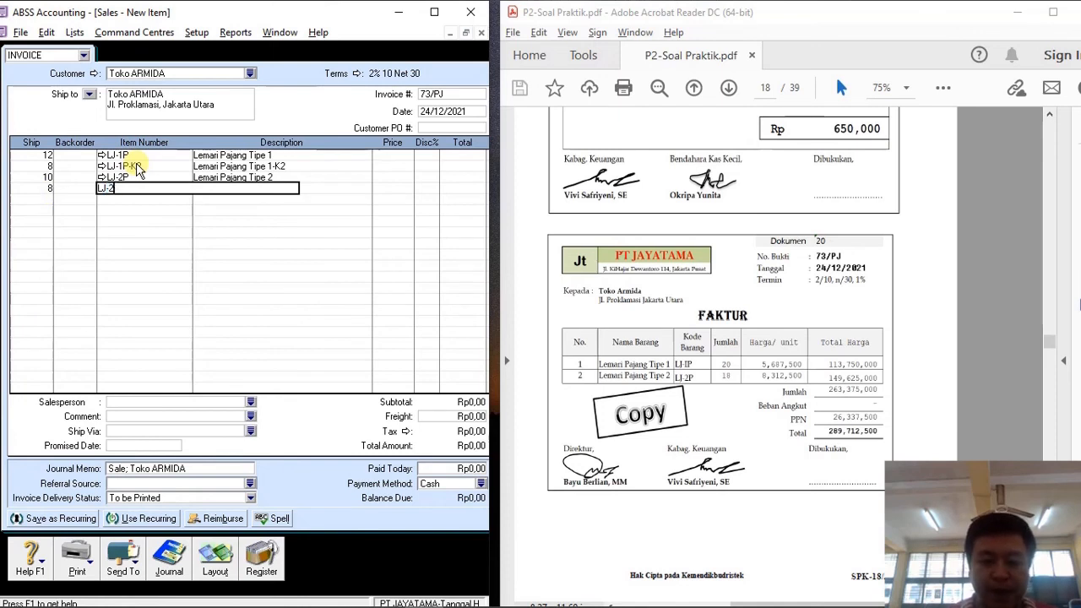
key(Tab)
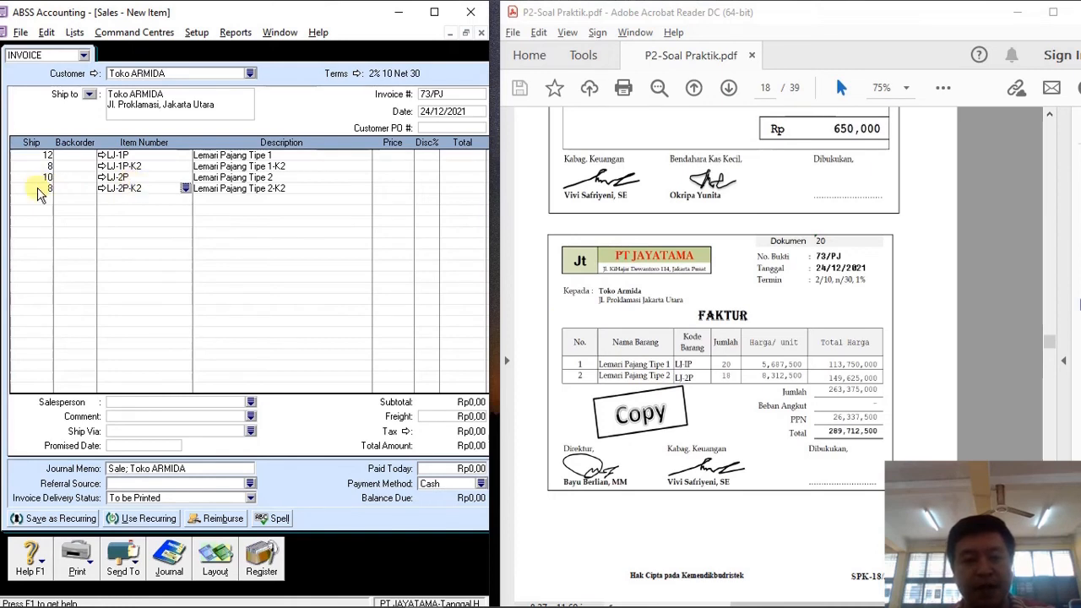
Set the unit price of the LJ-1P and LJ-1P-K2 lines to 5687500.
click(399, 159)
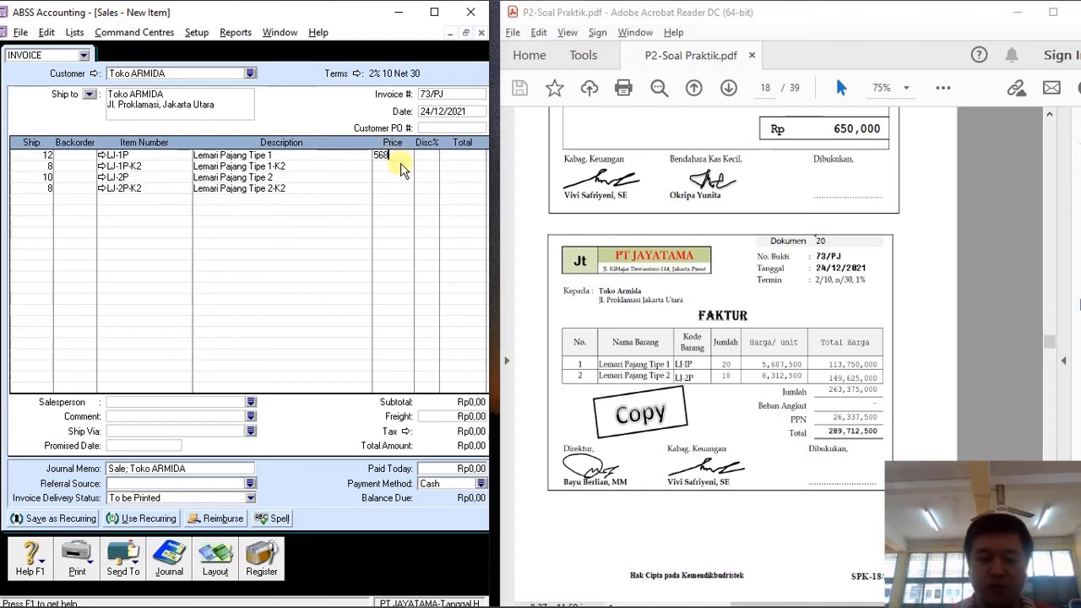
key(Tab)
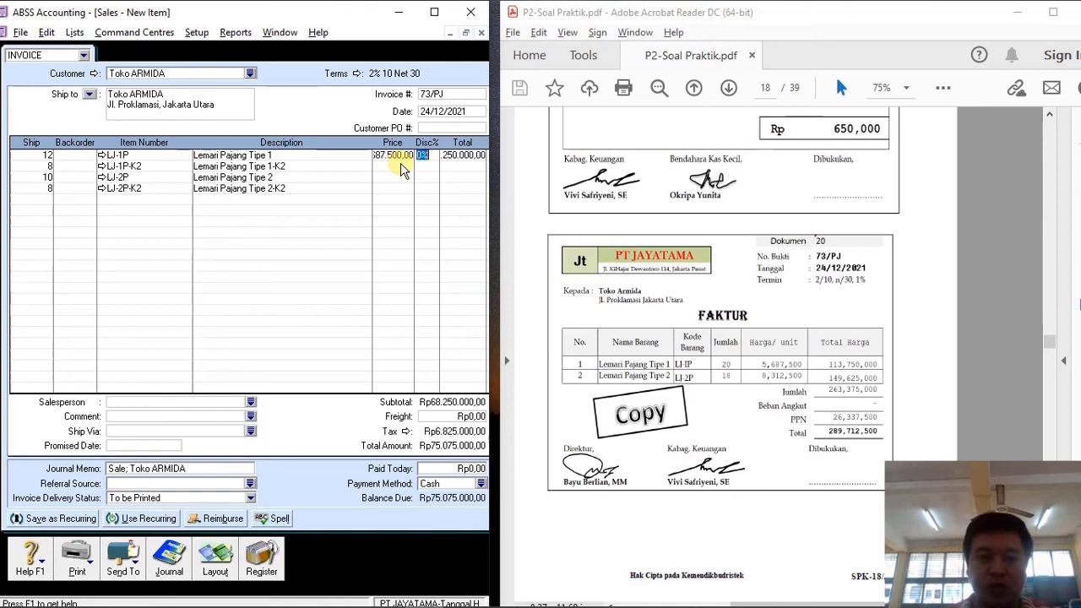
click(402, 167)
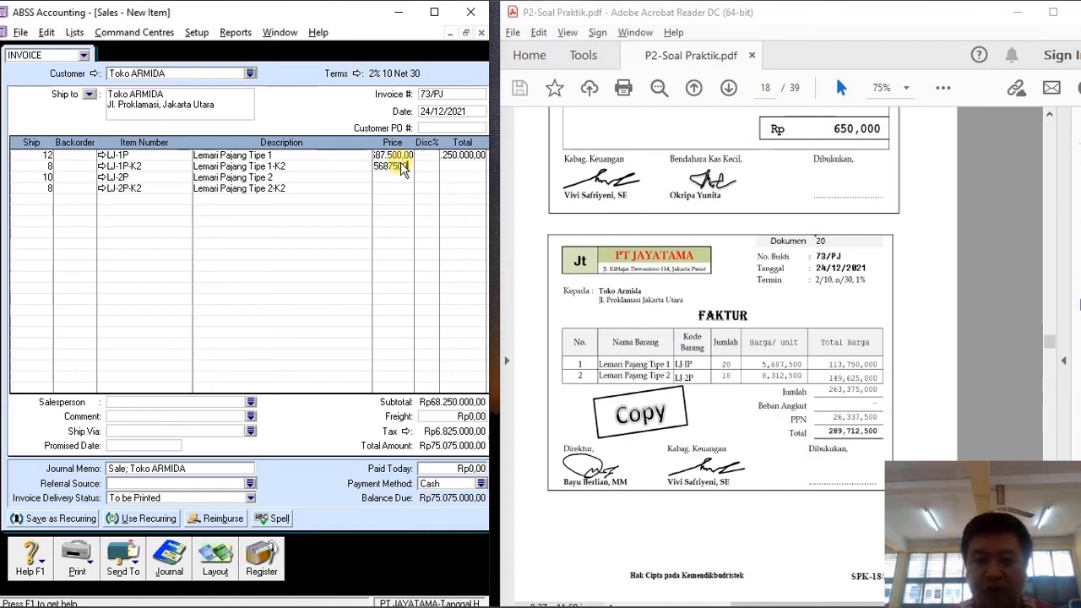
key(Tab)
Set the unit price of the LJ-2P and LJ-2P-K2 lines to 8312500.
click(405, 178)
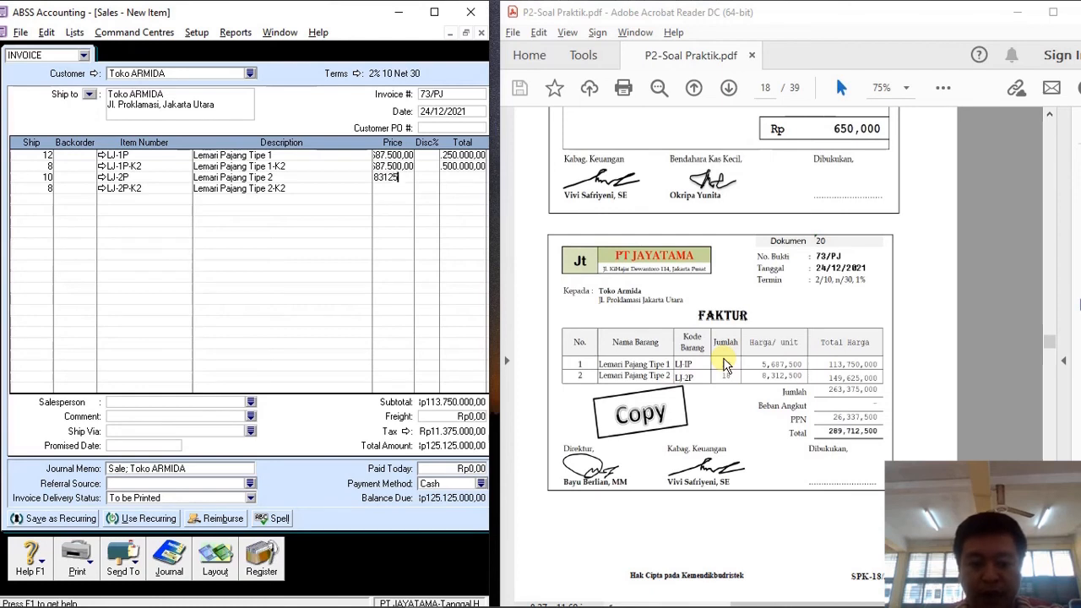
key(Tab)
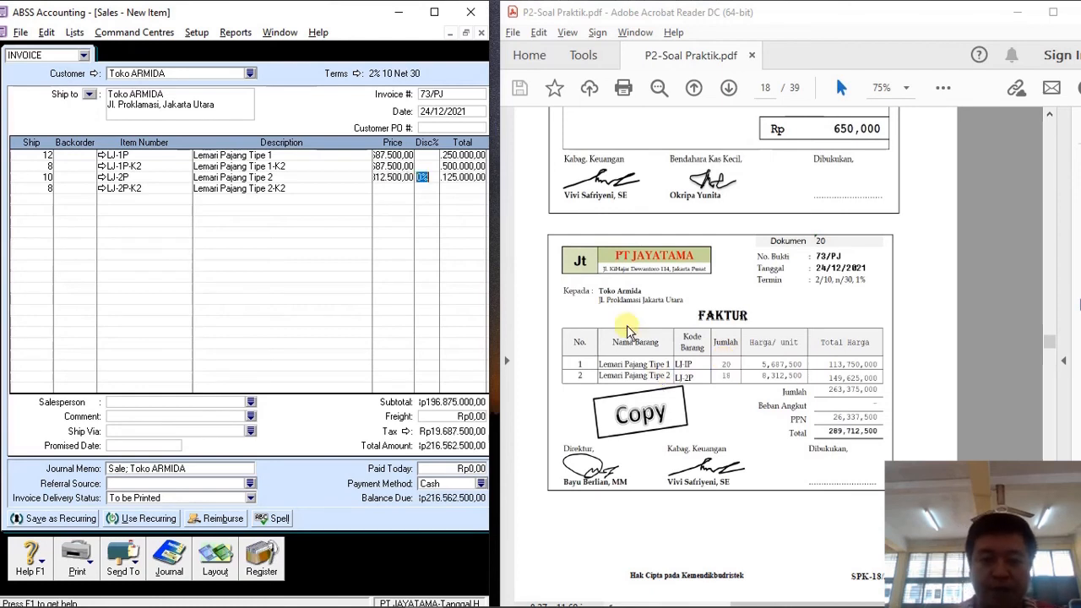
click(403, 189)
text(8312500)
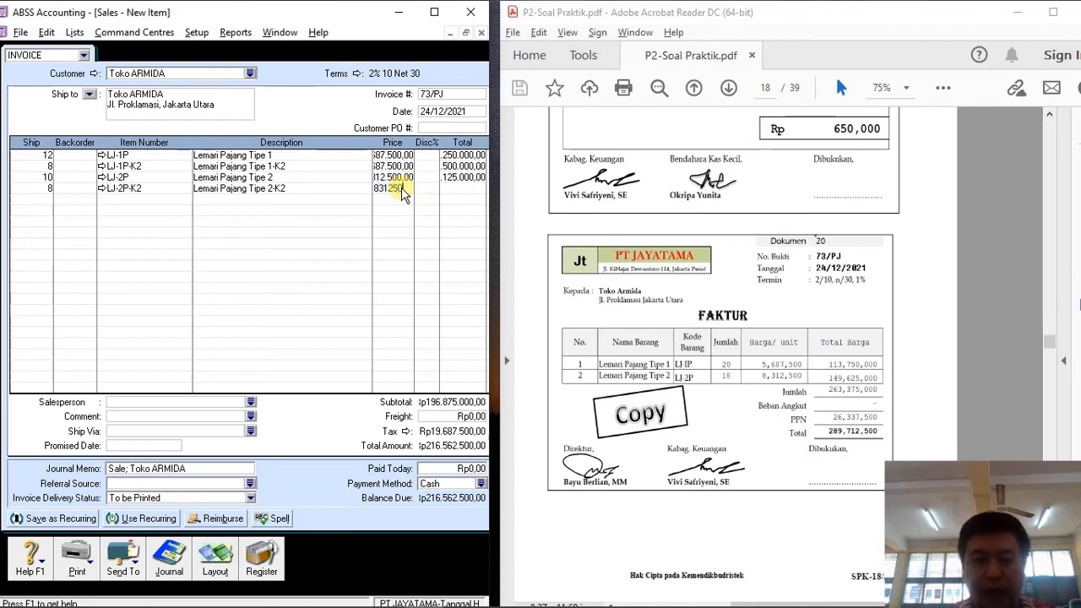
key(Tab)
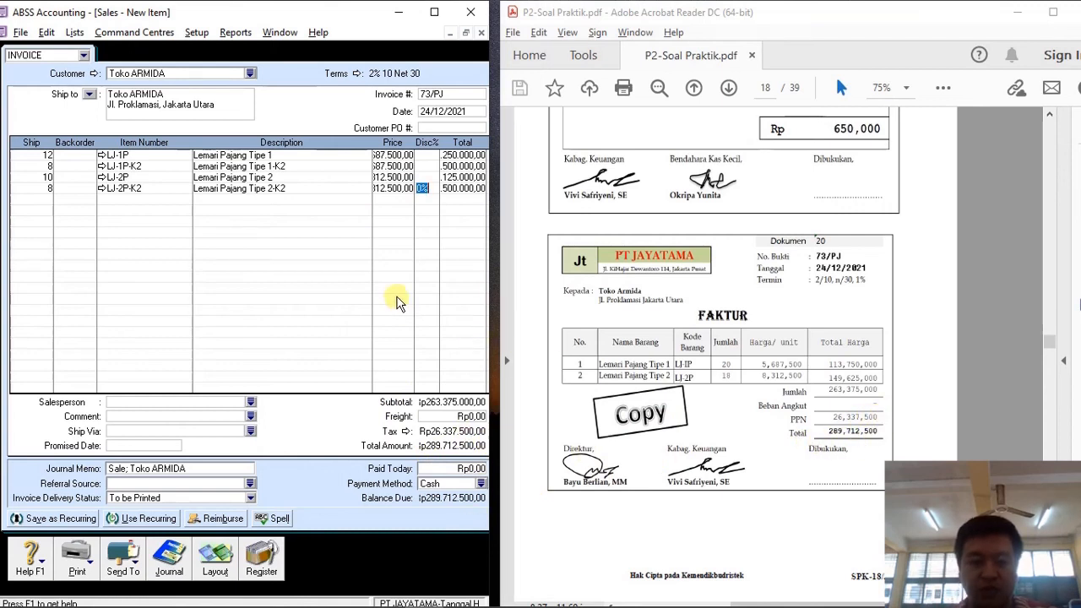
Review the journal recap of invoice 73/PJ, record the sale and leave the sales entry form.
key(ctrl+r)
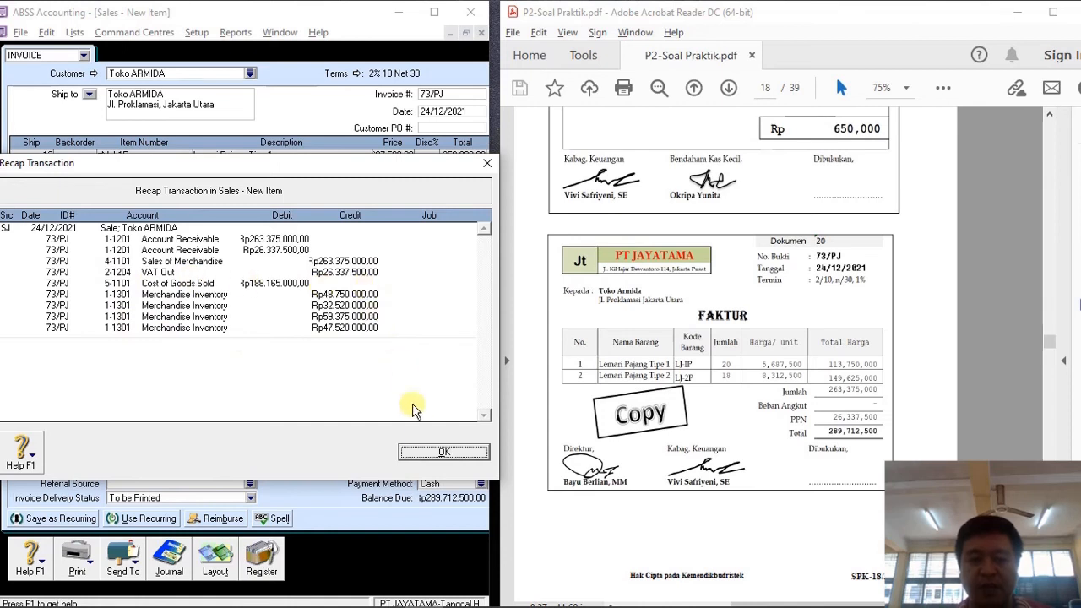
click(440, 453)
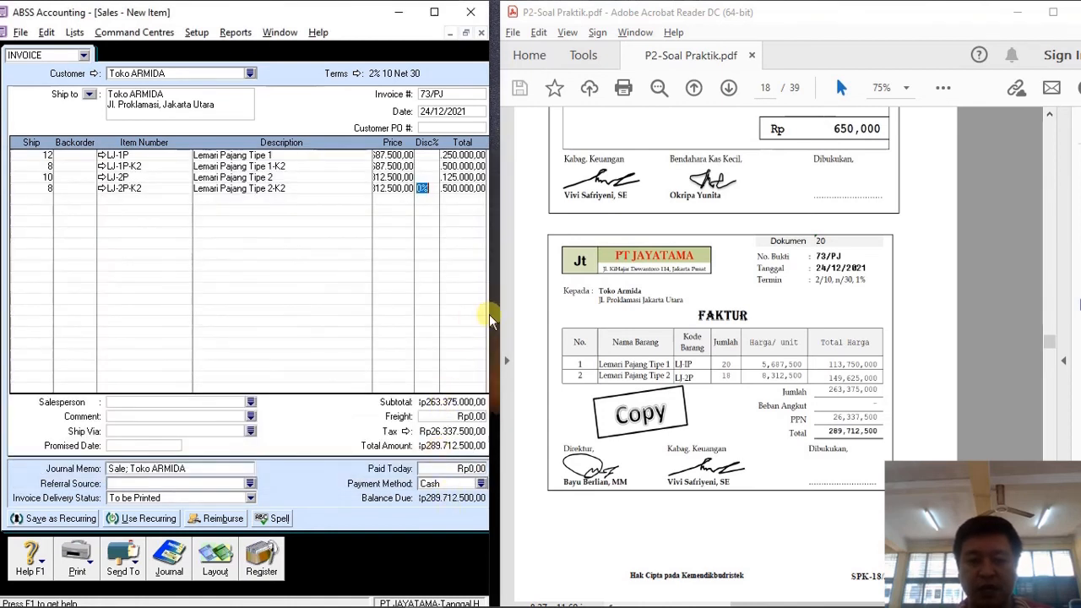
click(498, 319)
drag(498, 319, 601, 347)
click(551, 547)
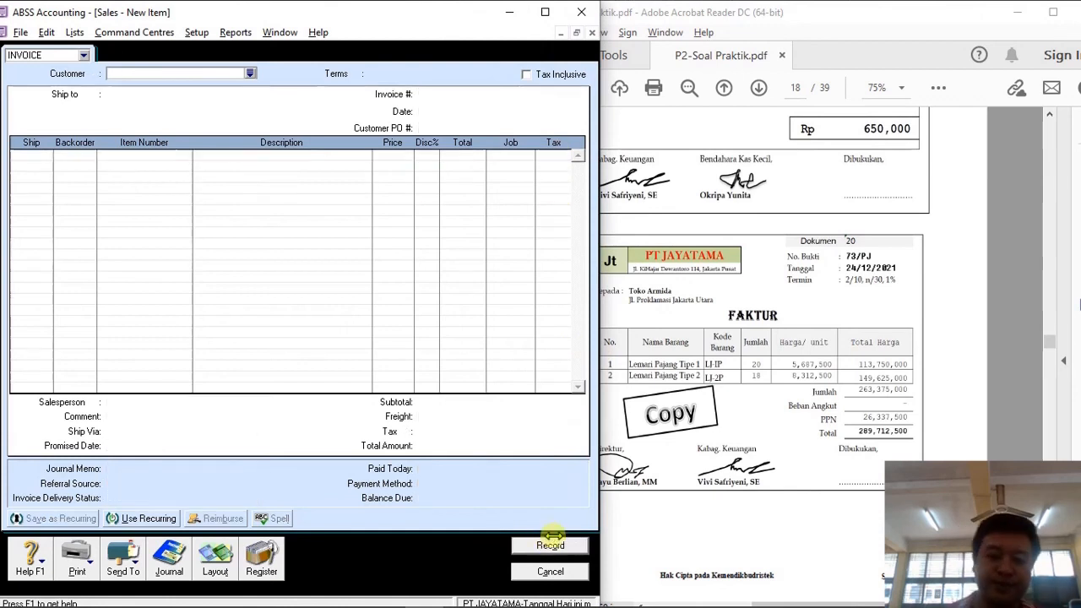
click(554, 571)
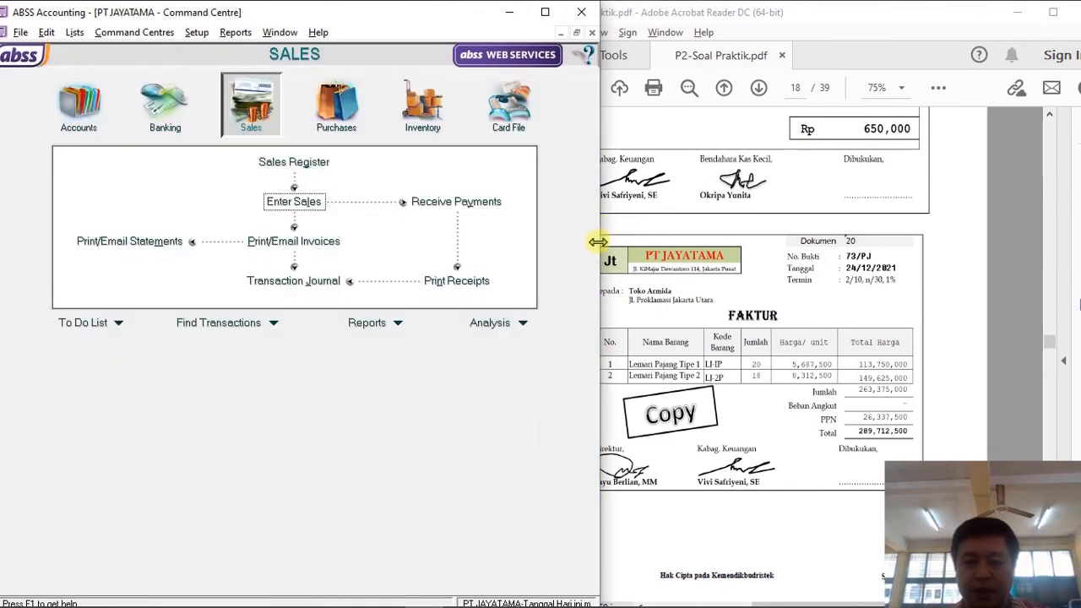
Go to document 21 in the PDF and add its journal to the sticky note: News & Tab Exp against Petty Cash.
drag(597, 242, 568, 249)
scroll(718, 253, down, 10)
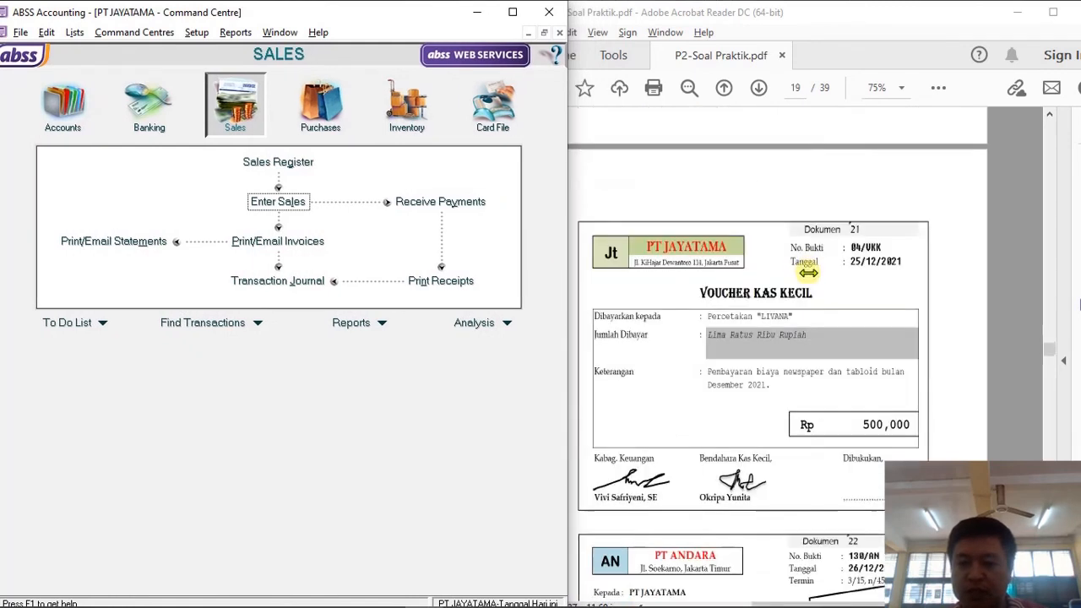
scroll(714, 239, up, 3)
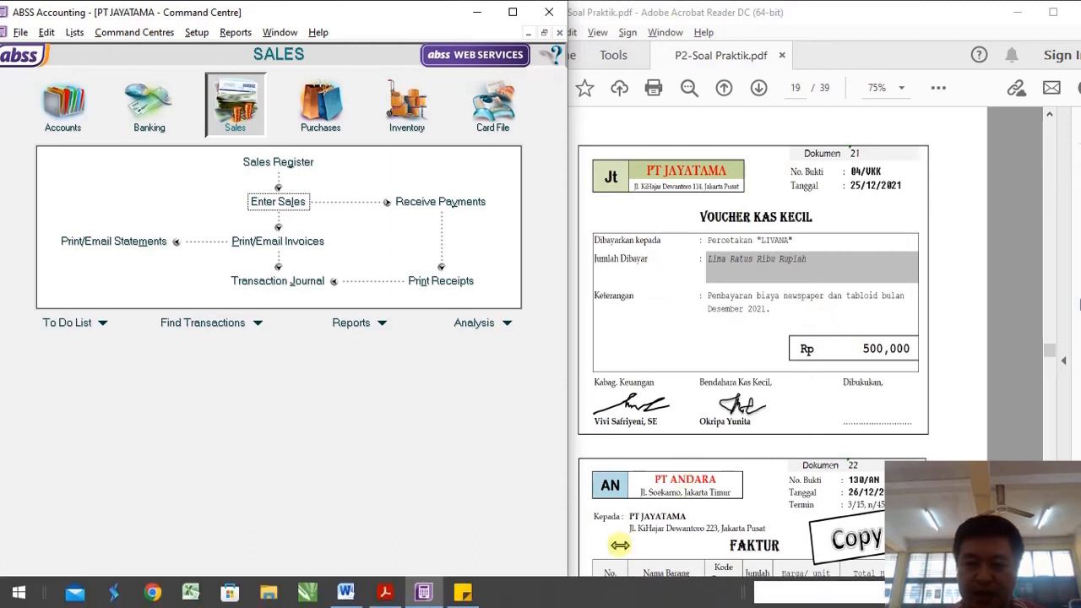
click(462, 592)
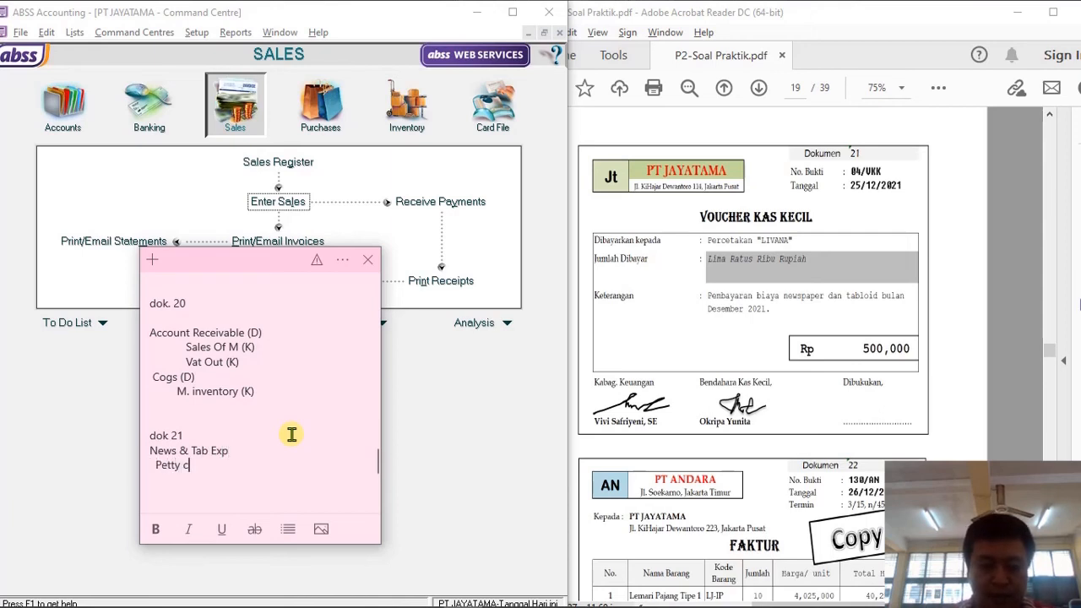
click(485, 384)
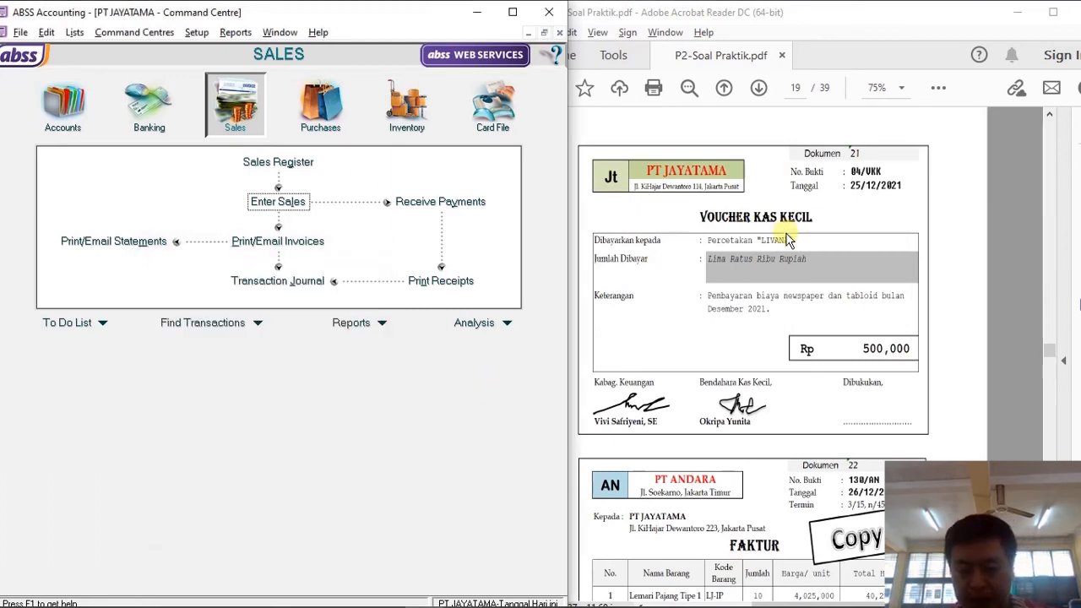
Start a new Spend Money entry in ABSS Accounting paid from account 1-1102, Petty Cash.
click(135, 125)
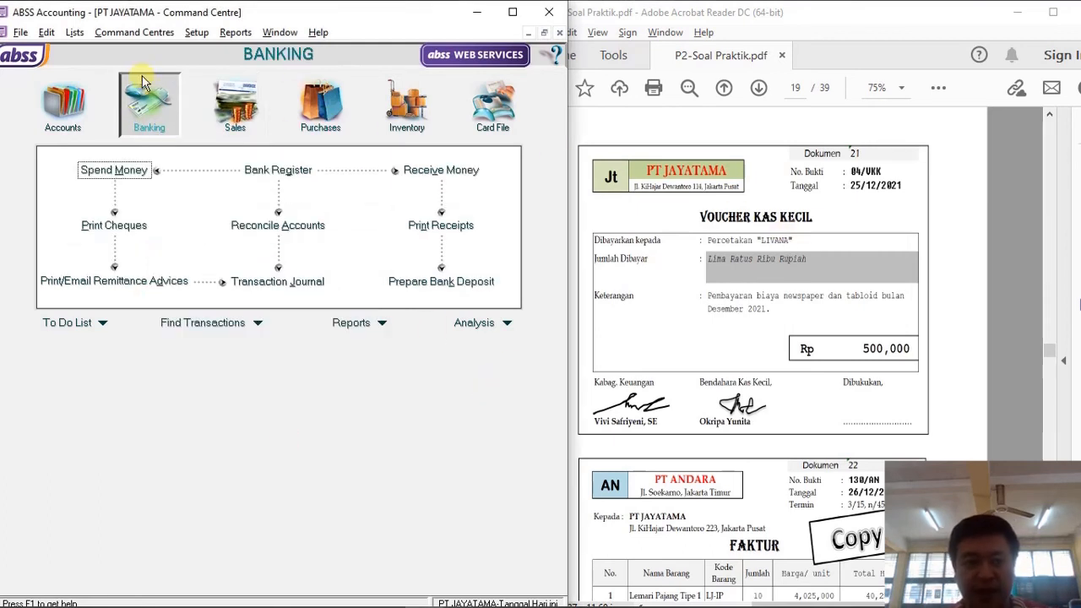
click(131, 171)
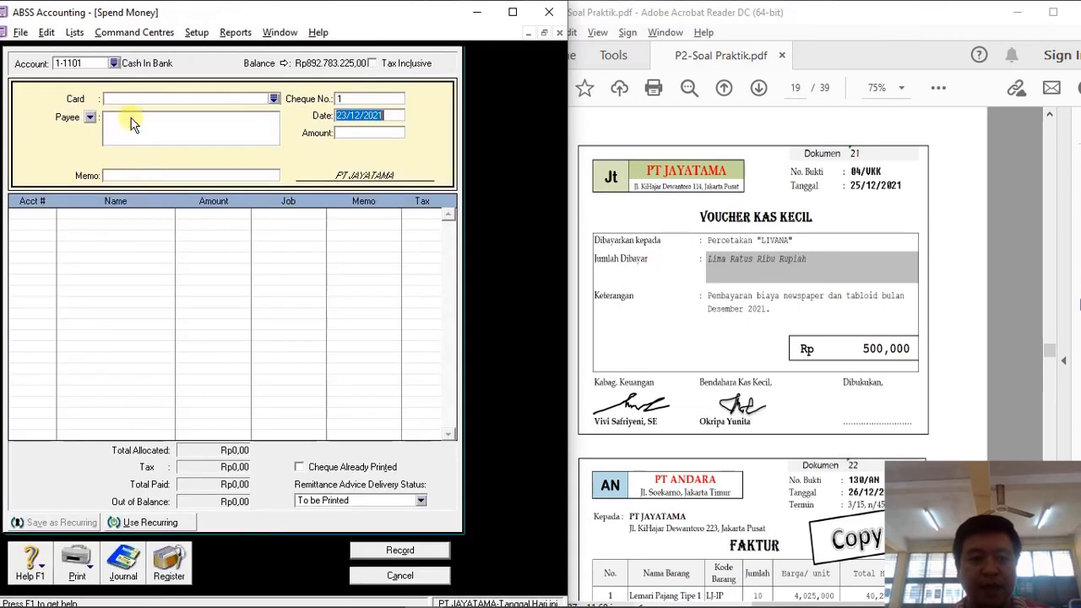
click(114, 63)
double_click(158, 243)
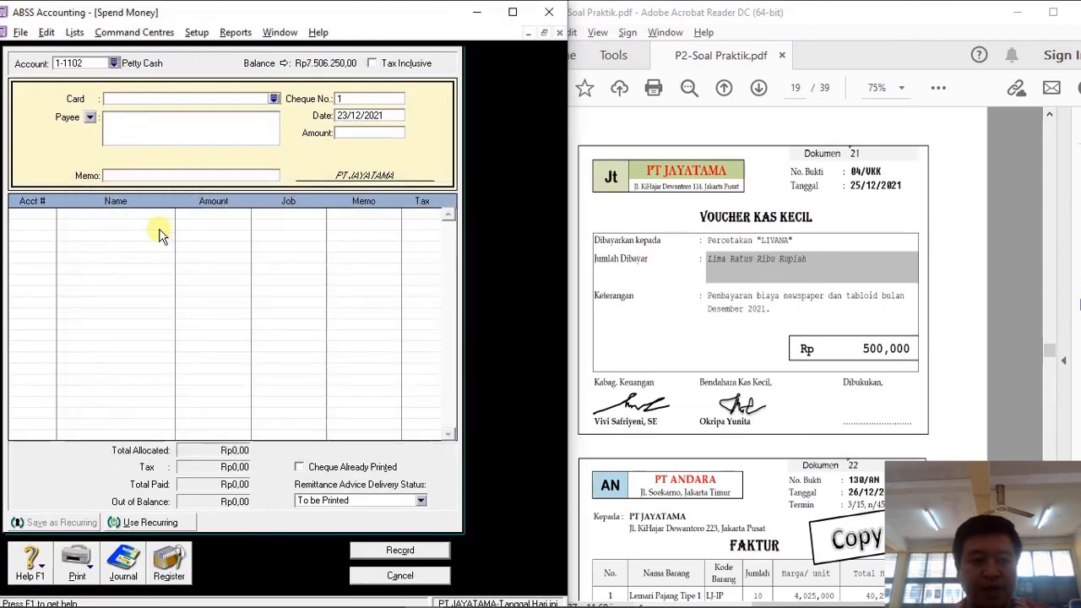
Set the petty cash payment's cheque number to 04/VKK, its date to 25/12/2021 and its amount to 500000.
text(04/VKK)
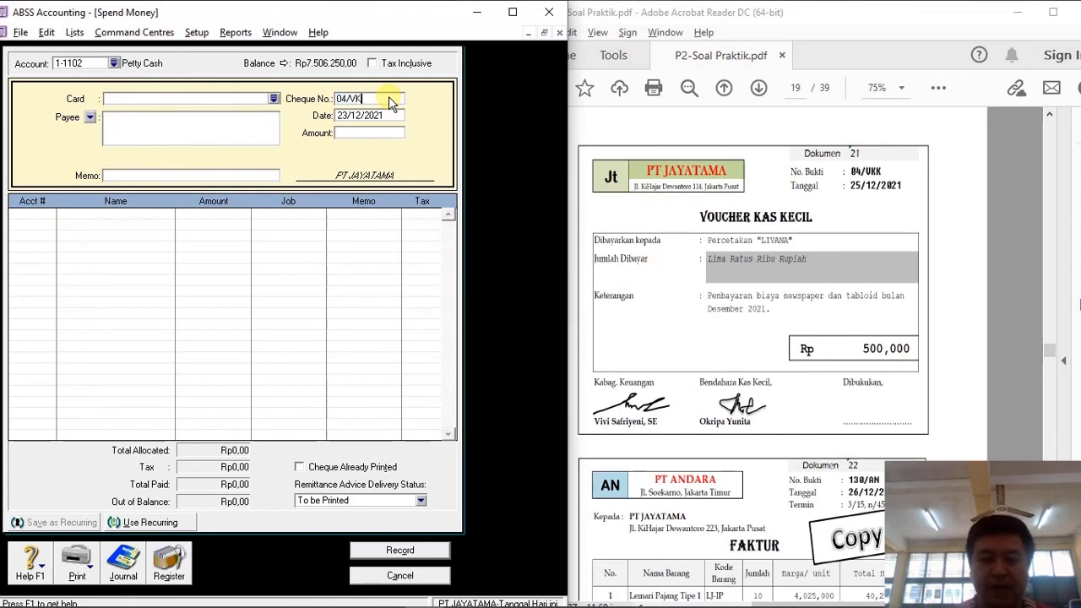
key(Tab)
text(25)
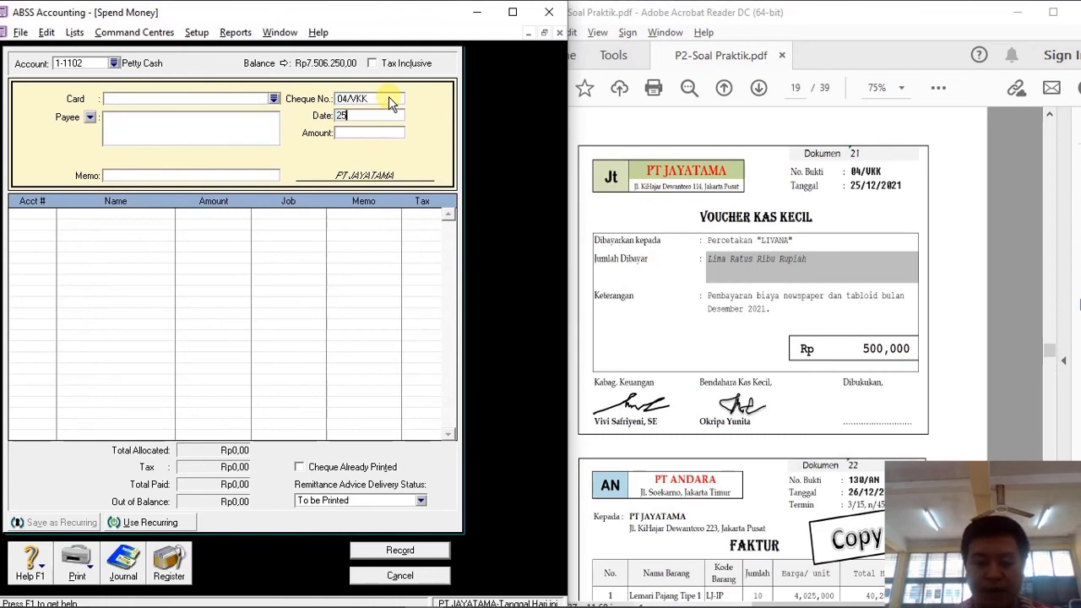
text(/12/2021)
key(Tab)
text(500000)
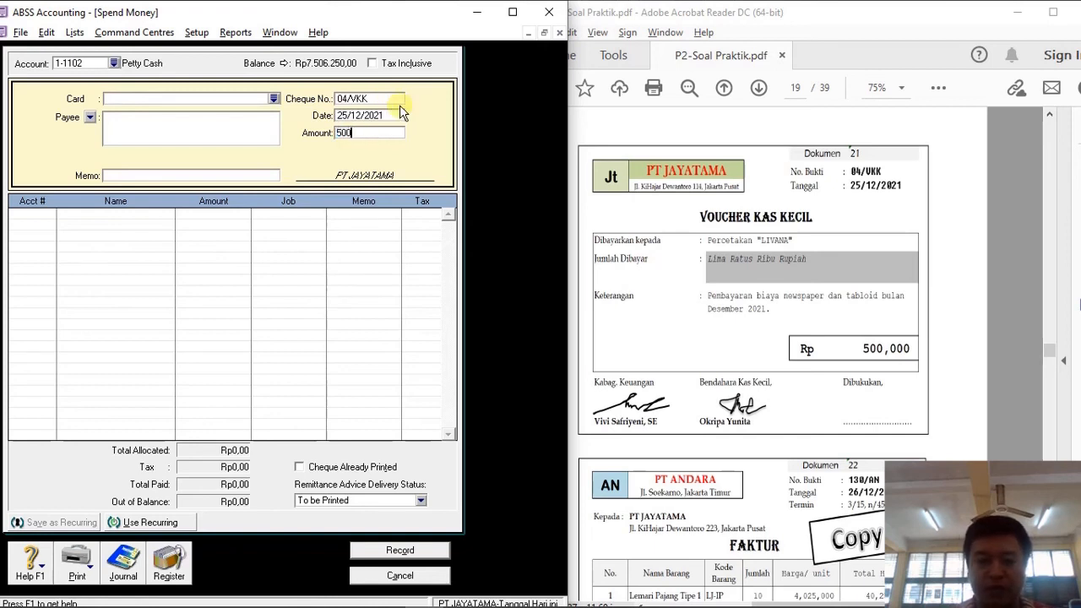
key(Tab)
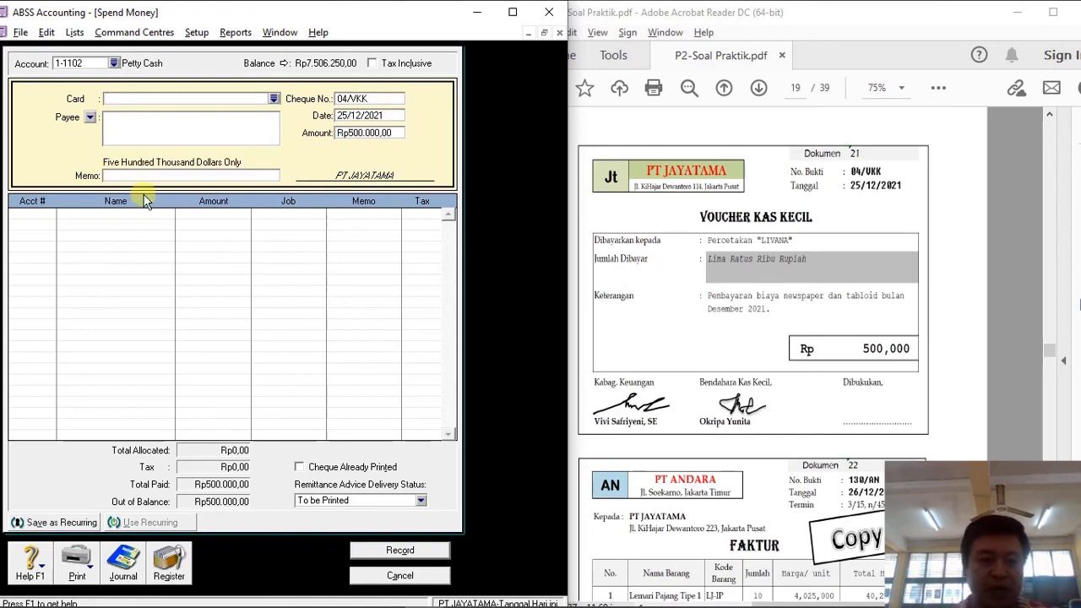
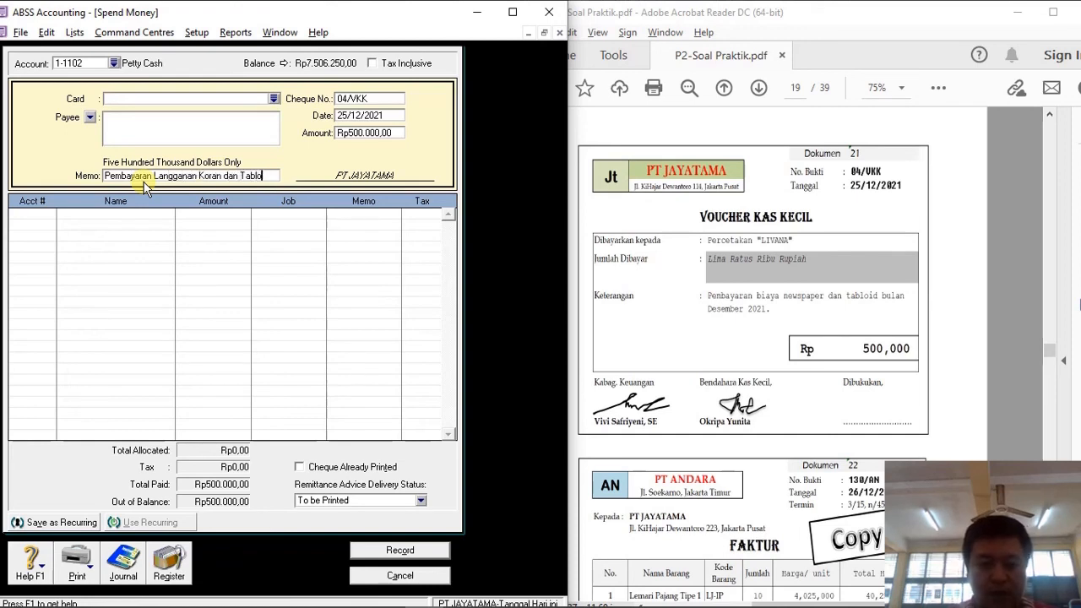
Enter a memo for the Langganan Koran dan Tabloid Desember payment and allocate the full amount to 6-1106 Newspaper & Tabloid Expense.
text(Desemb)
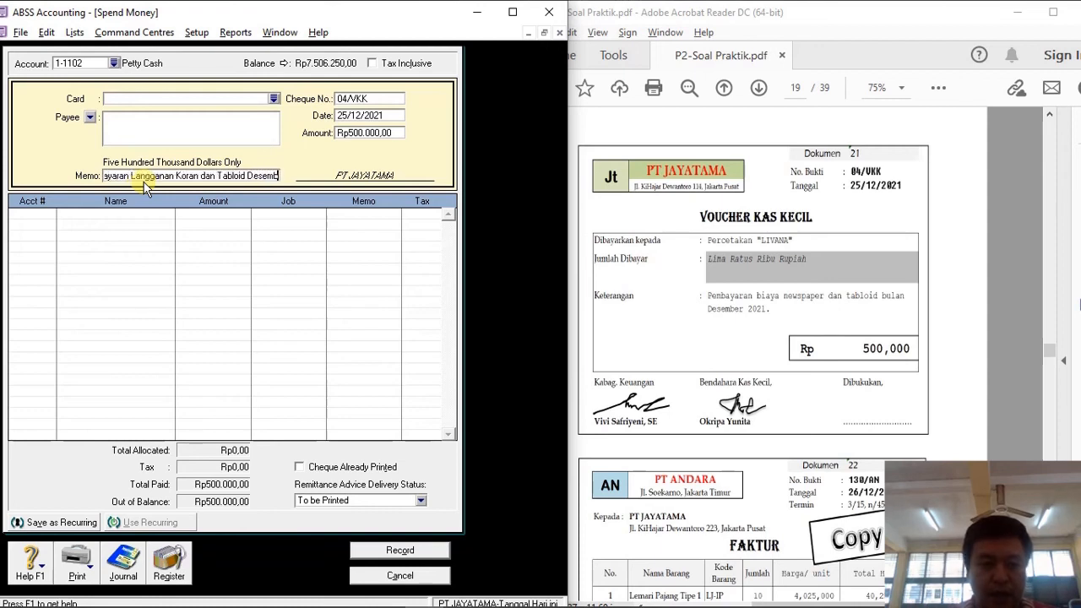
key(Tab)
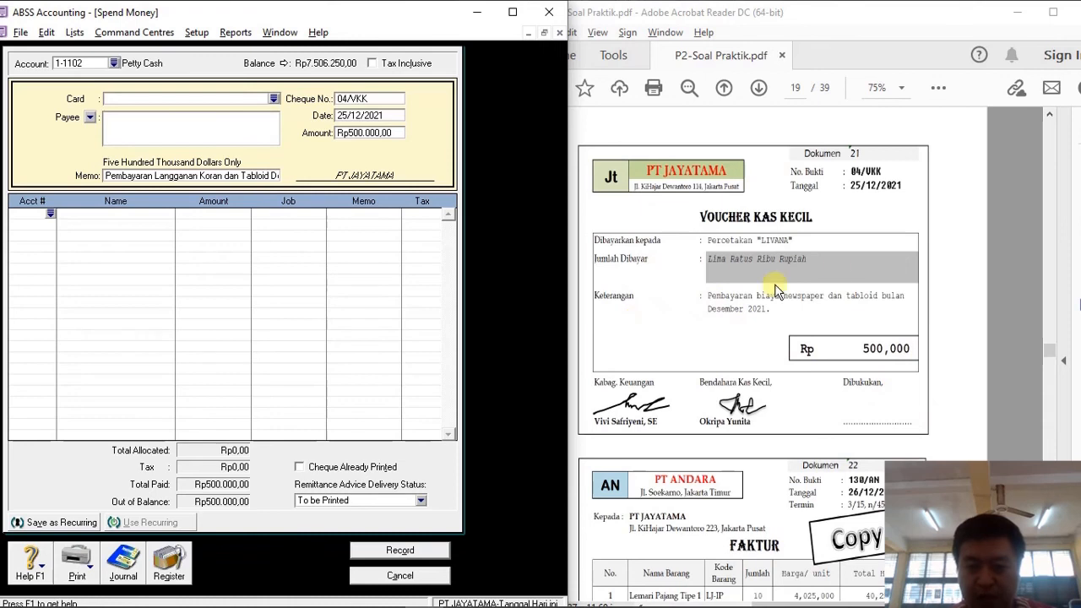
click(50, 214)
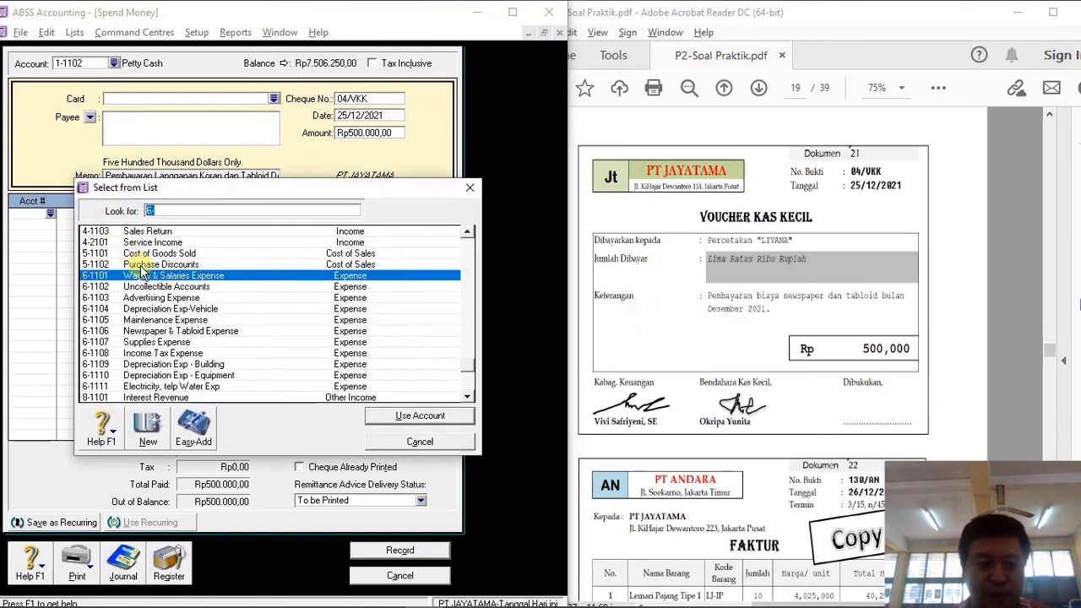
double_click(168, 332)
key(Tab)
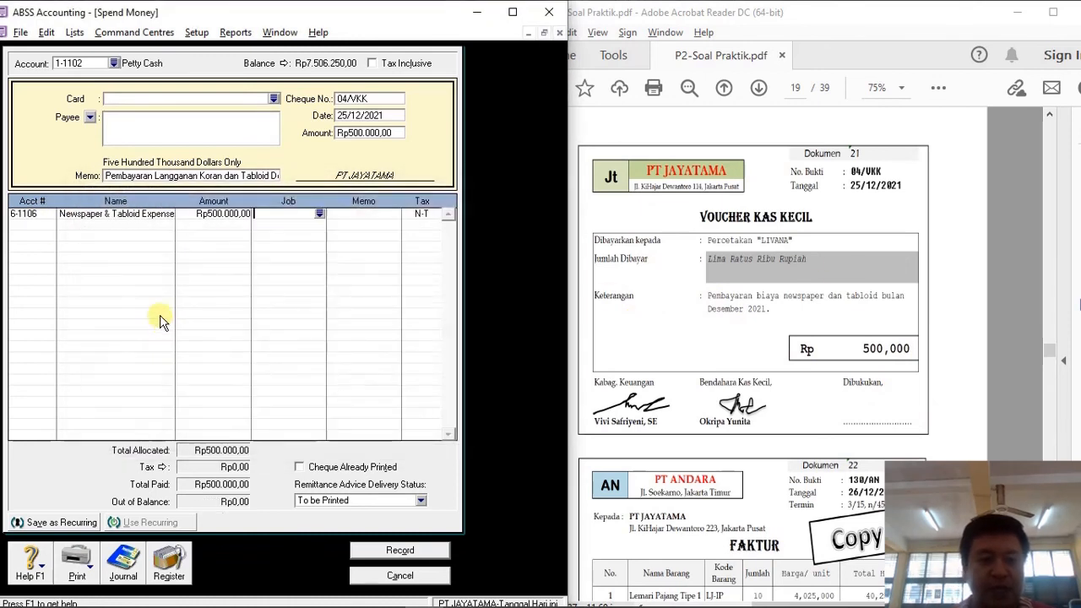
Review the journal recap of voucher 04/VKK, record the payment and leave the Spend Money form.
key(ctrl+r)
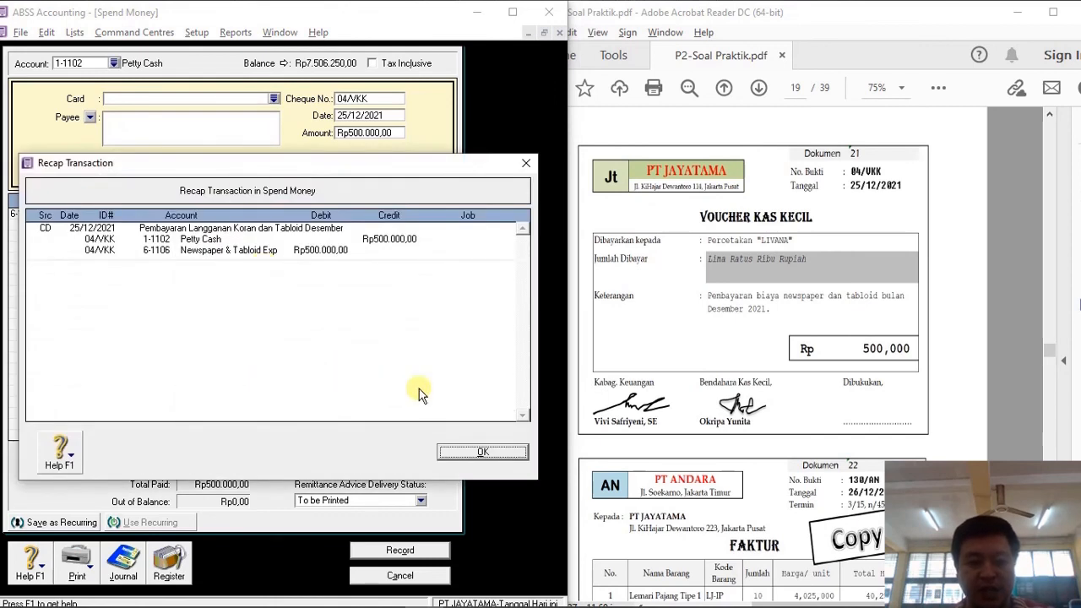
click(467, 454)
click(411, 551)
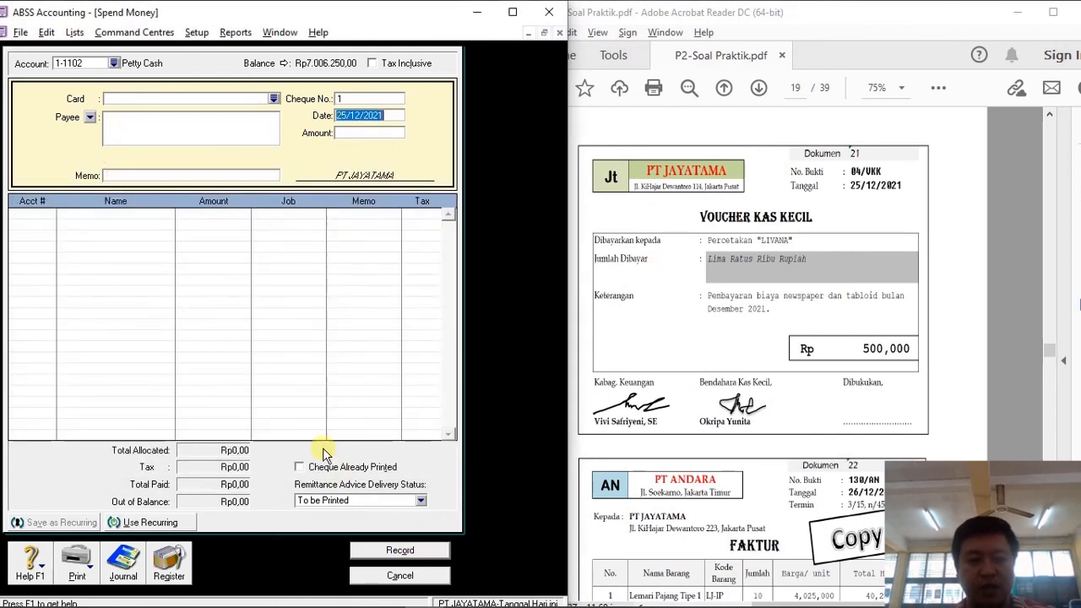
click(403, 580)
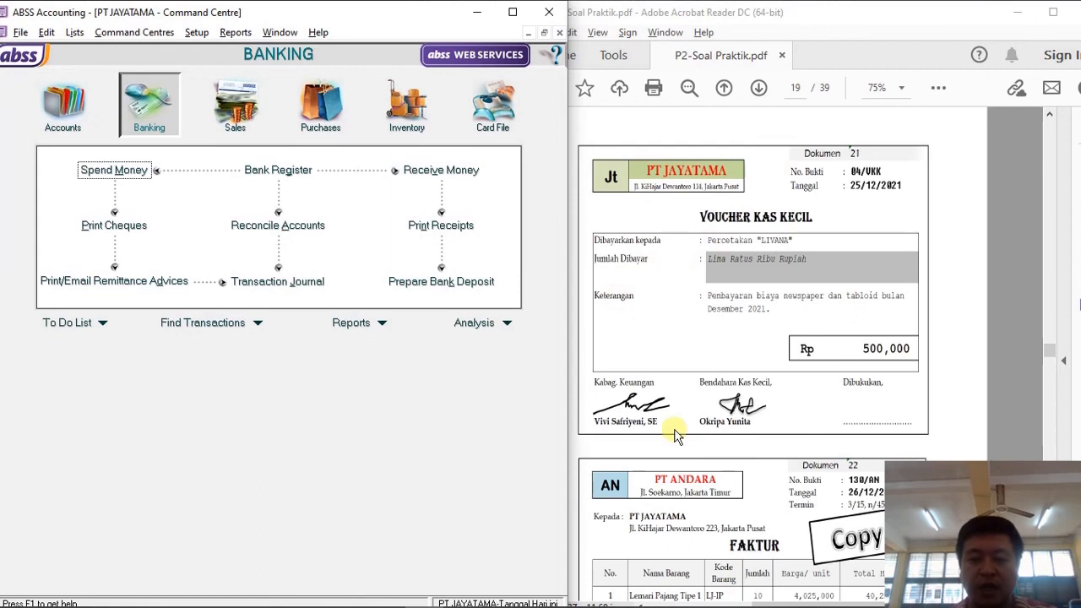
Go to document 22 in the PDF and add a "dok 22" heading at the end of the sticky note.
scroll(821, 439, down, 5)
scroll(810, 397, down, 2)
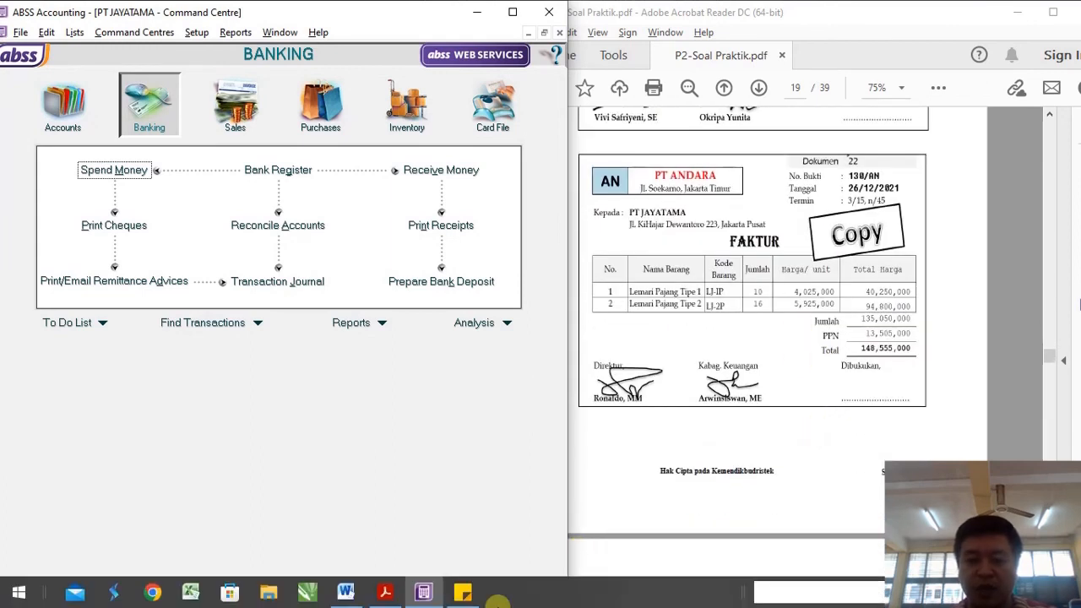
click(463, 595)
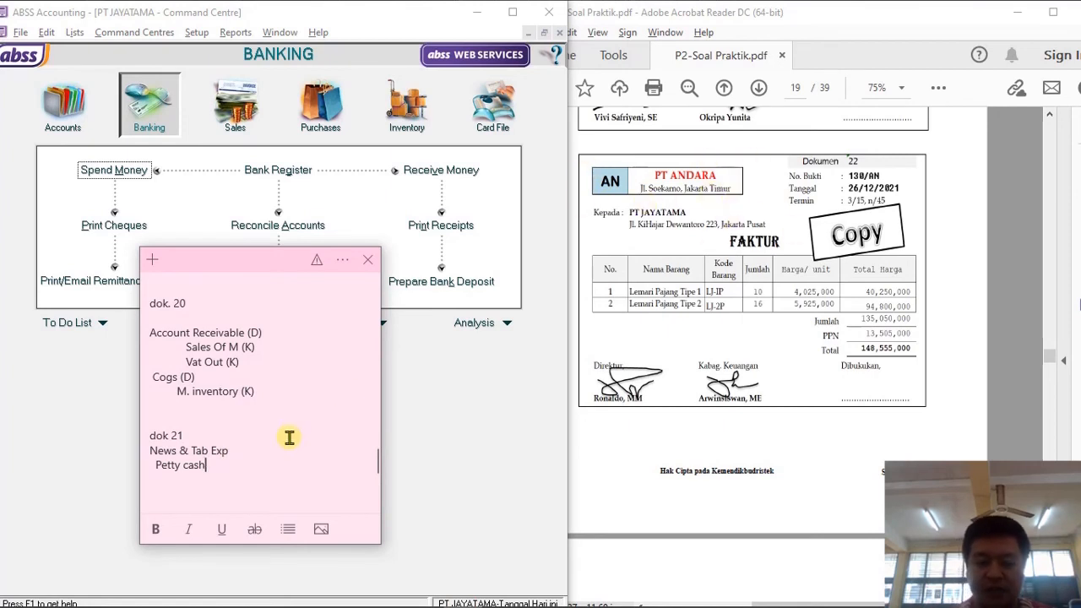
key(Return)
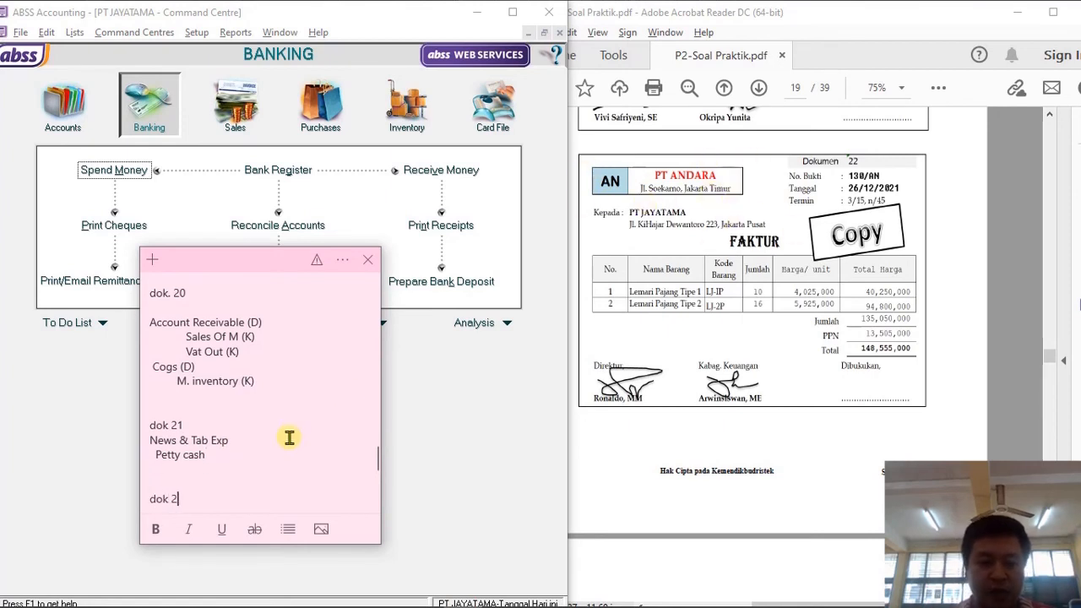
scroll(289, 436, down, 3)
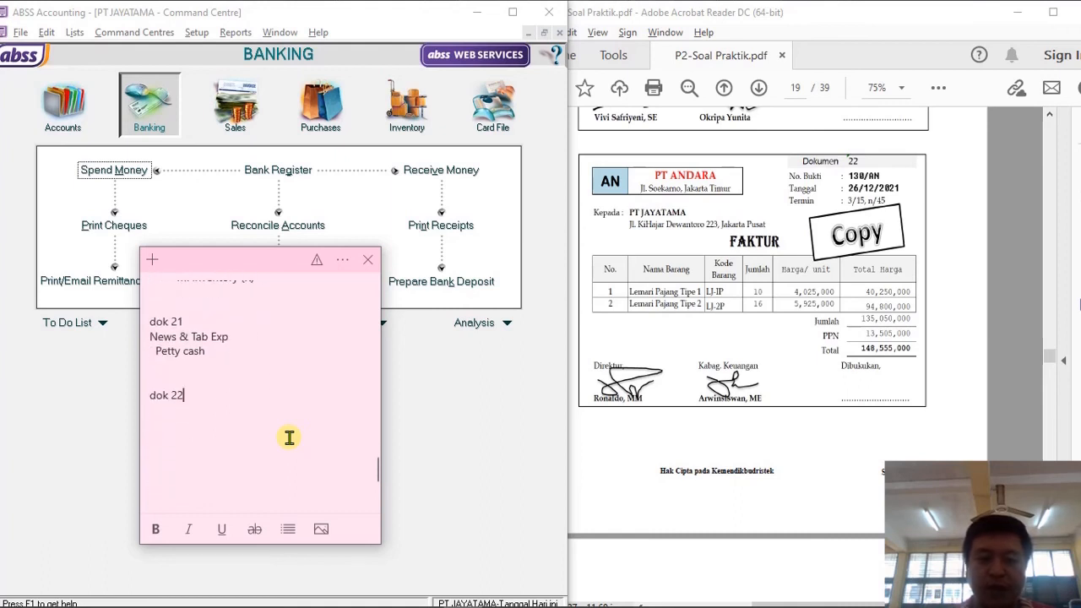
scroll(306, 354, up, 10)
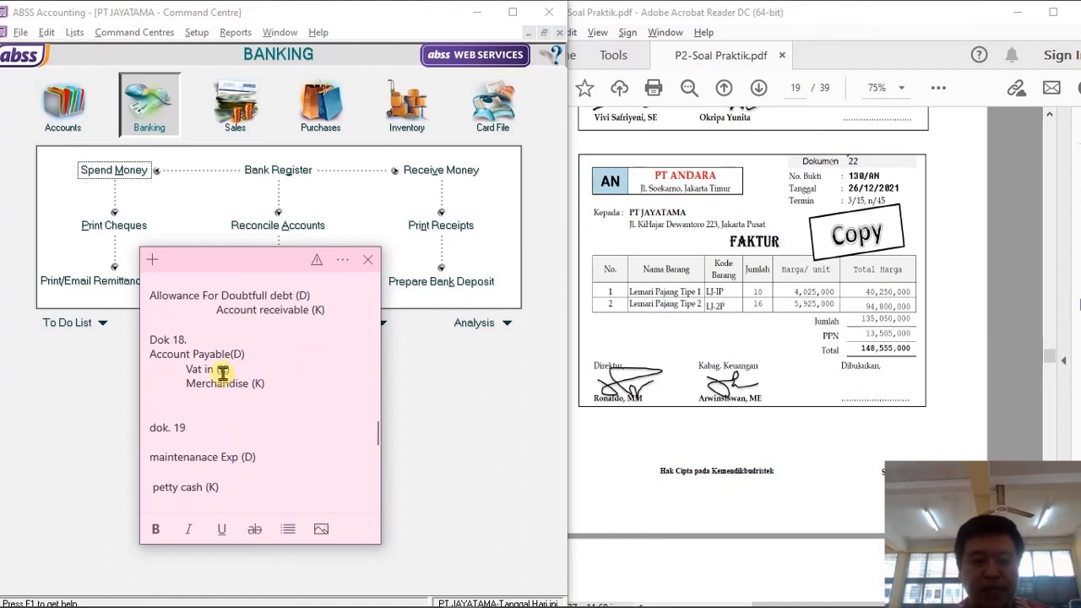
scroll(239, 355, down, 3)
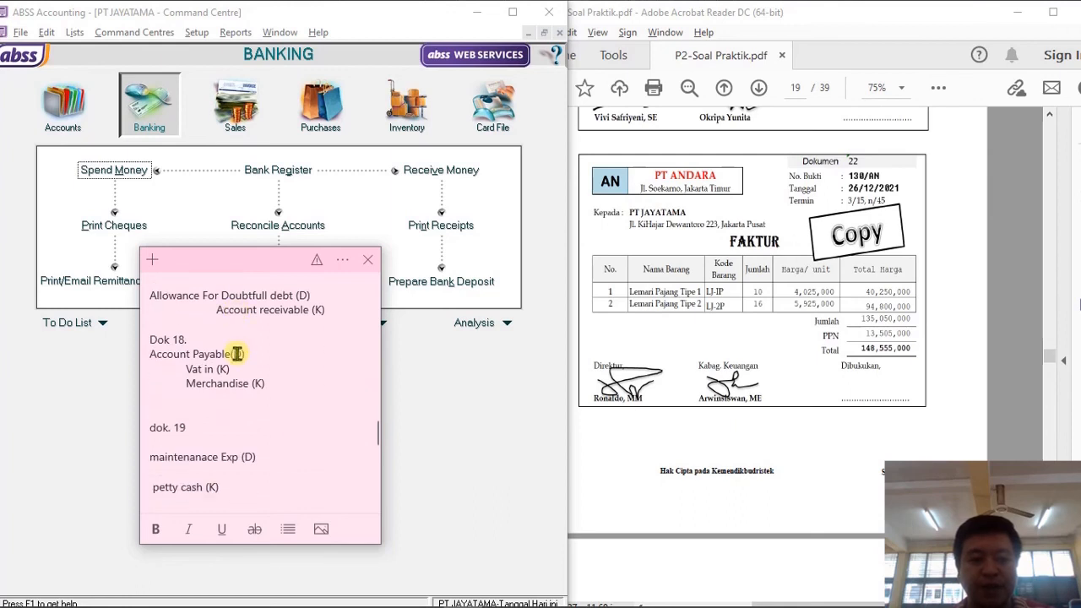
drag(263, 358, 152, 302)
key(ctrl+c)
scroll(278, 408, down, 3)
scroll(245, 411, down, 5)
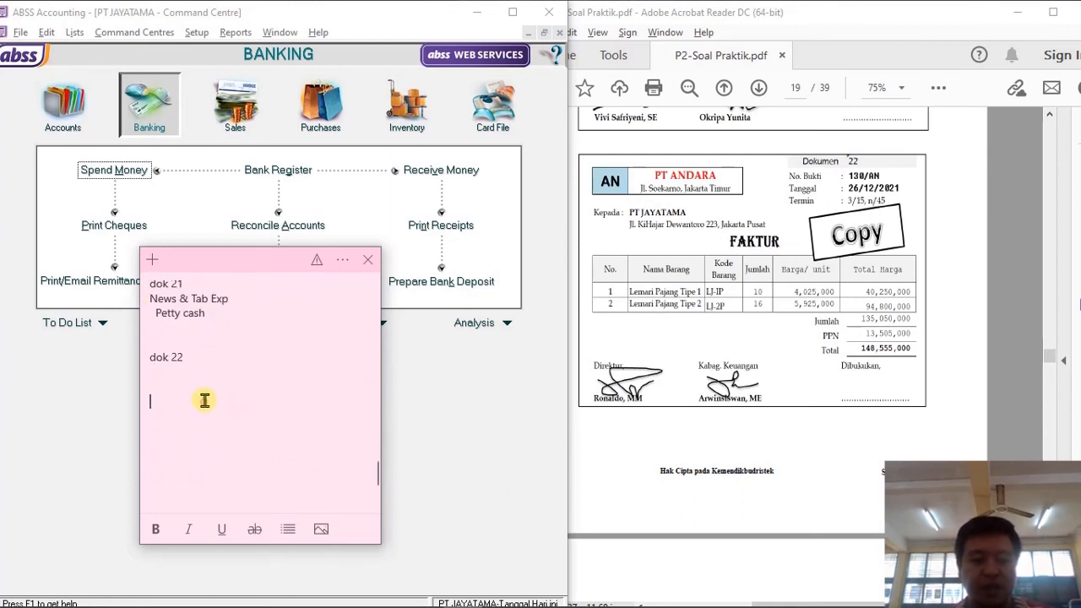
key(ctrl+v)
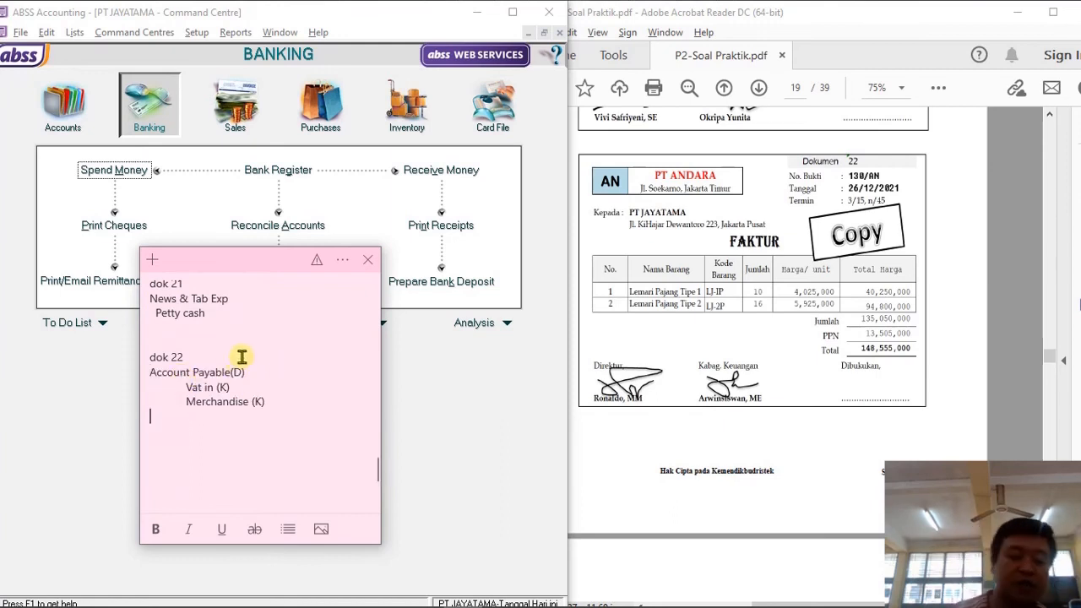
key(ctrl+z)
Copy the Dok. 16 purchase journal (Marchindise inv, Vat in, Acc/Payable) under dok 22 in the sticky note and return to ABSS Accounting.
scroll(253, 372, up, 10)
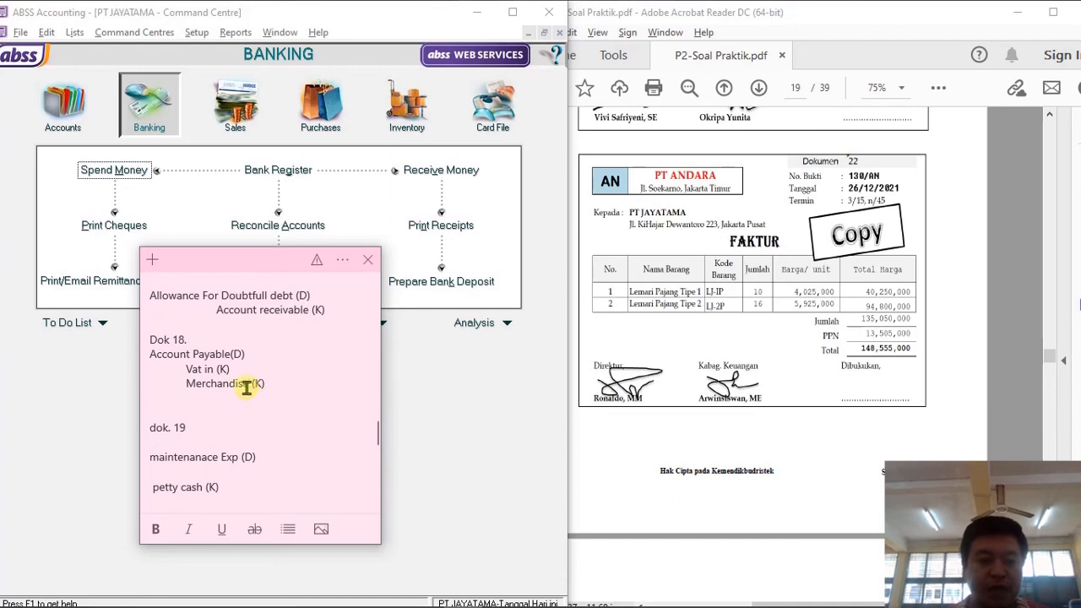
scroll(247, 386, up, 3)
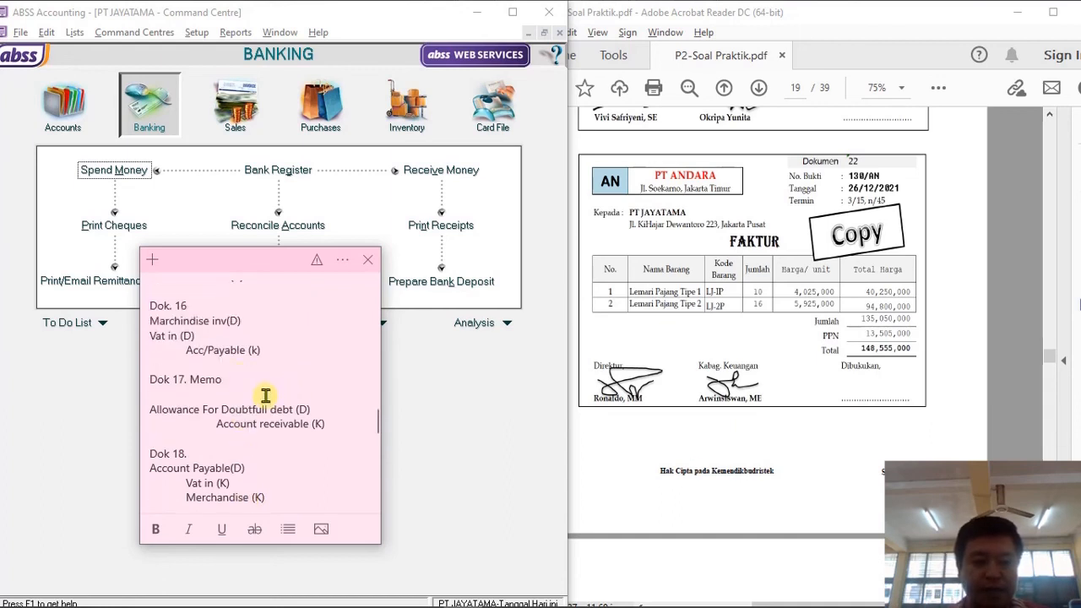
scroll(253, 406, up, 3)
drag(277, 465, 178, 420)
key(ctrl+c)
scroll(189, 437, down, 3)
scroll(189, 437, down, 5)
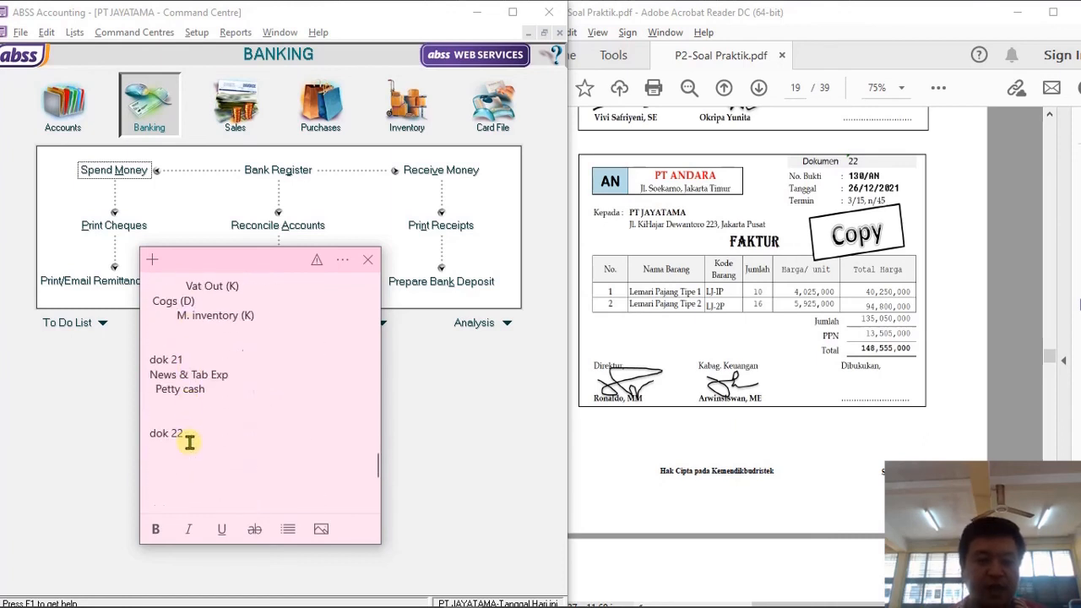
key(ctrl+v)
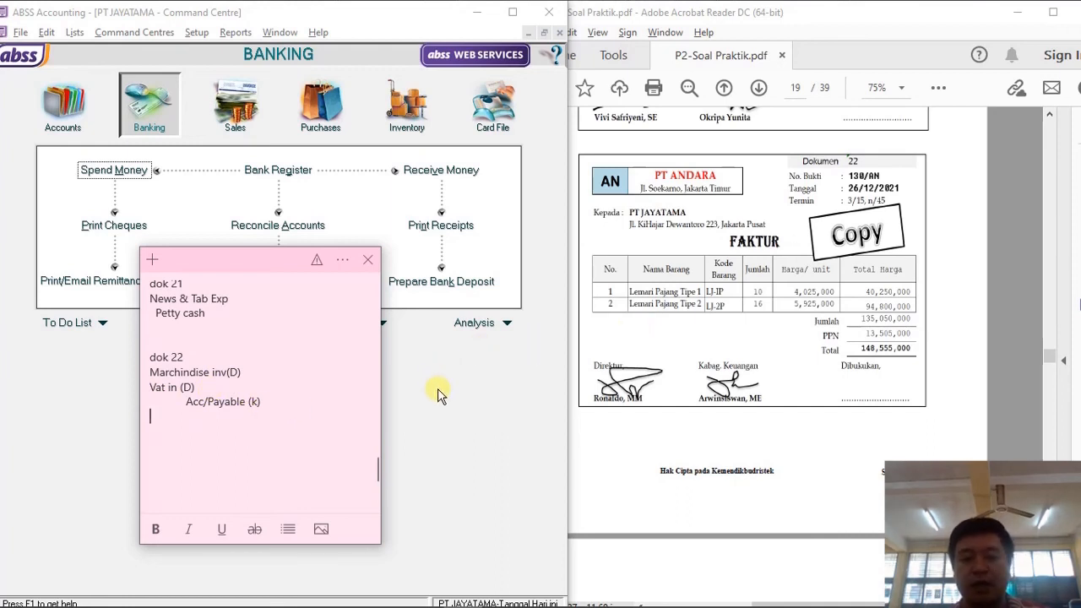
click(453, 405)
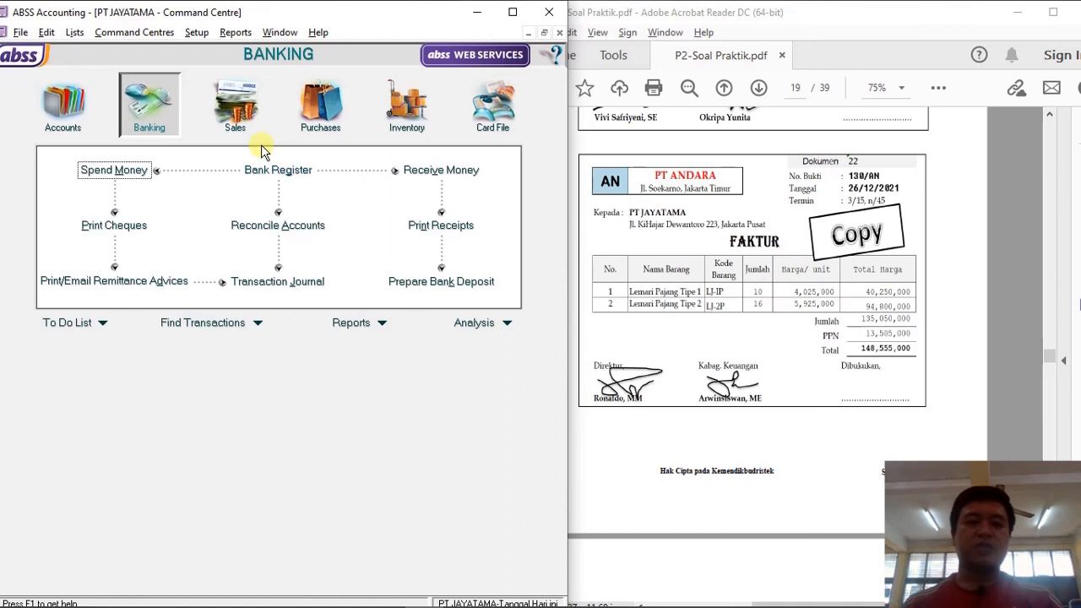
Check the bought and inventoried items in the inventory Items List, then close the list.
click(422, 135)
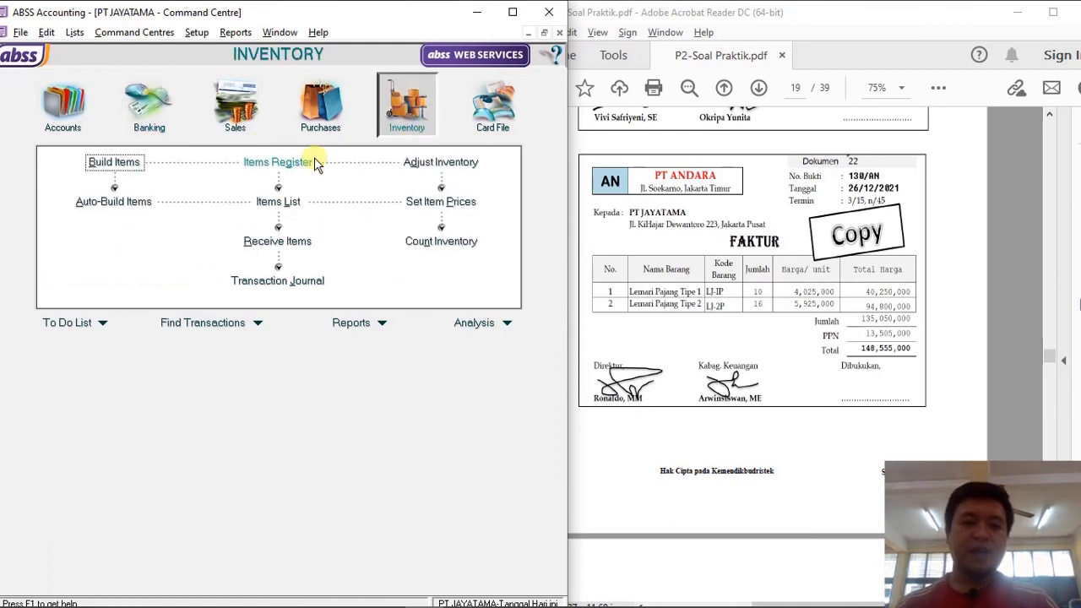
click(283, 206)
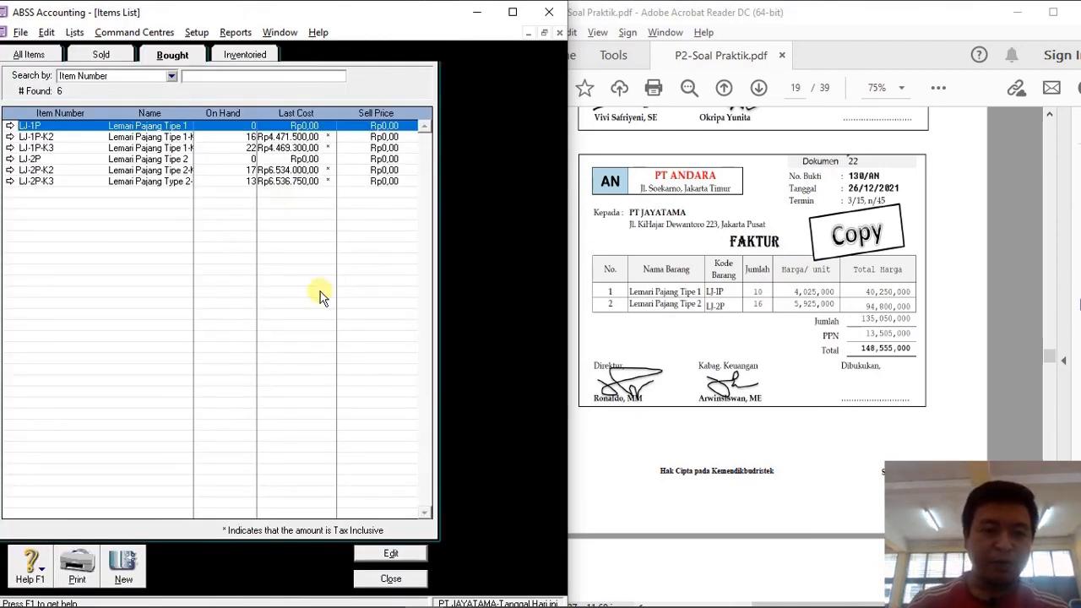
click(241, 56)
click(414, 572)
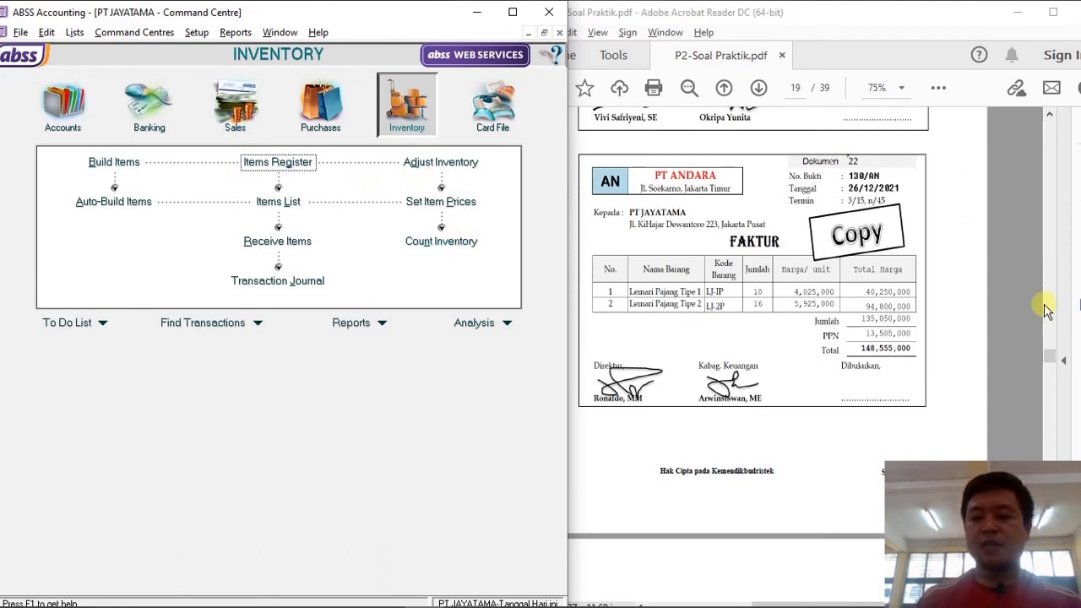
Examine the average costs of items LJ-2P-K3 and LJ-2P-K2 from the Items List against the unit prices on invoice 130/AN.
mouse_move(1050, 357)
mouse_down()
mouse_move(1048, 345)
mouse_move(1049, 359)
mouse_up()
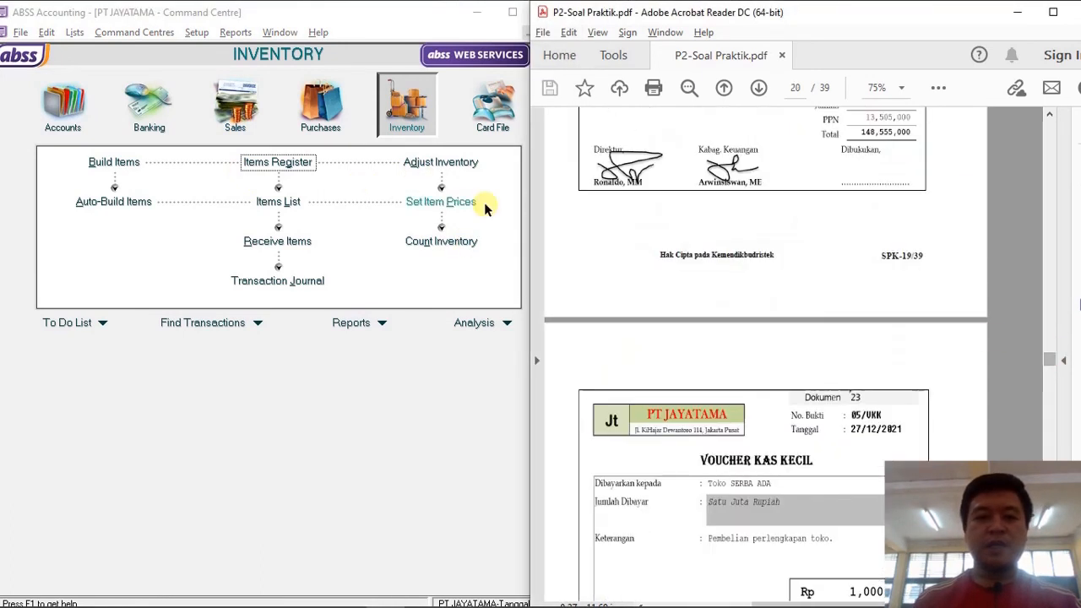
click(278, 201)
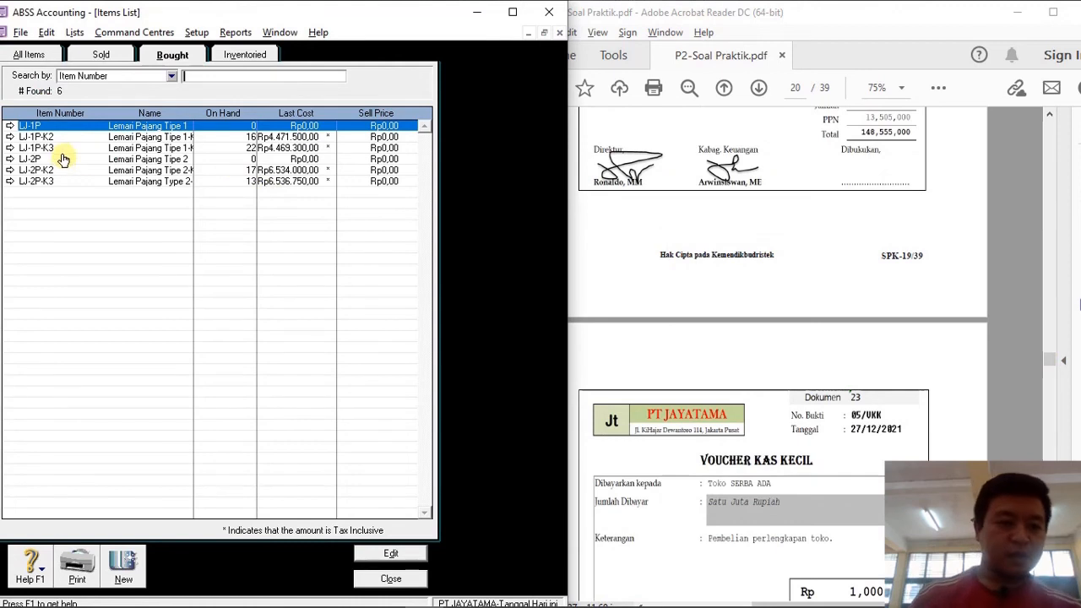
click(10, 182)
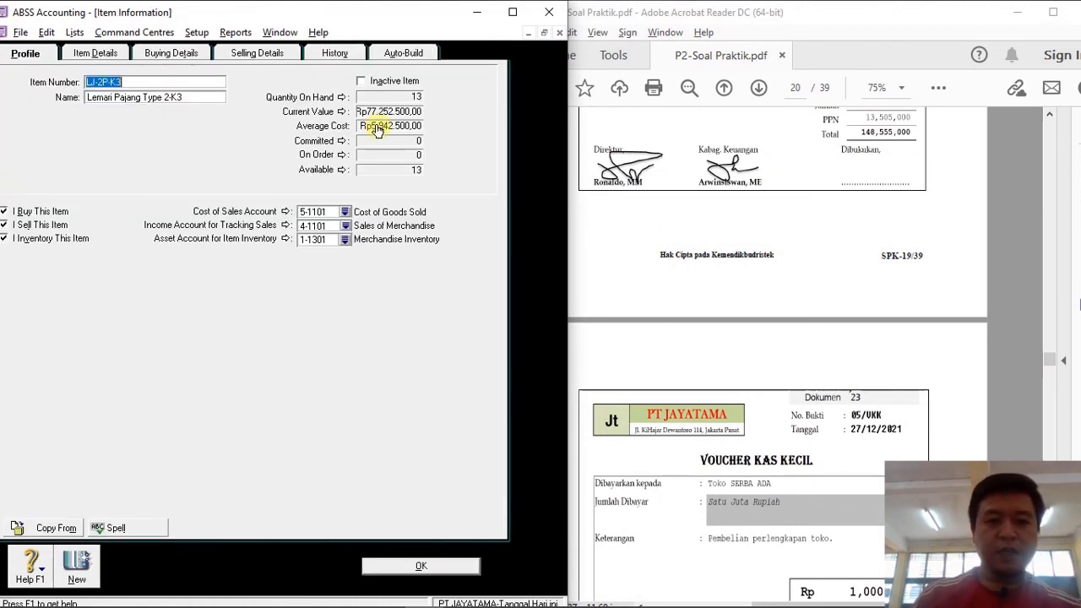
scroll(749, 147, up, 2)
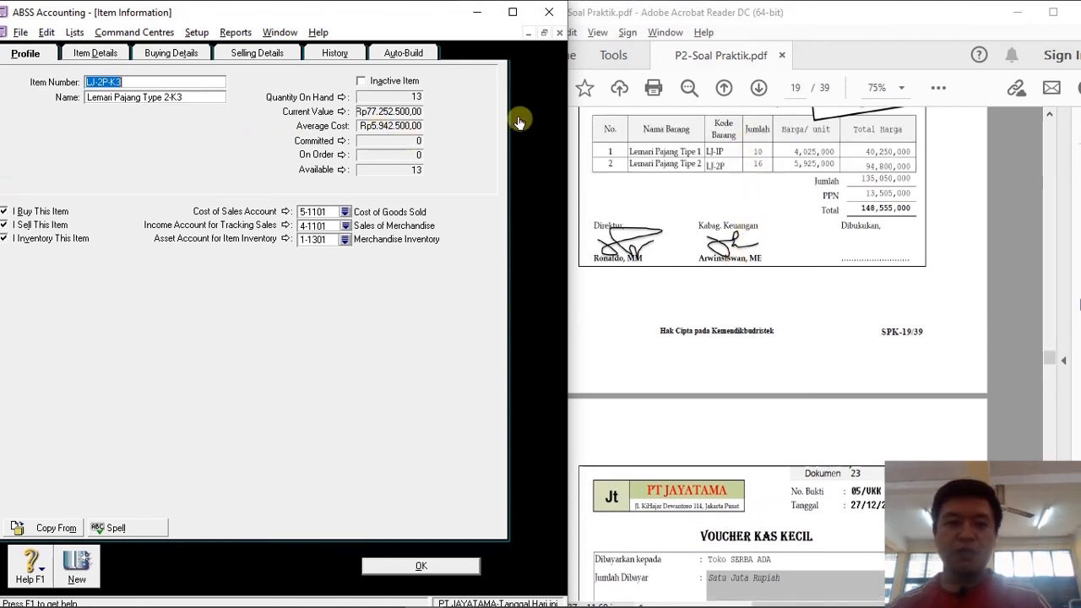
click(376, 564)
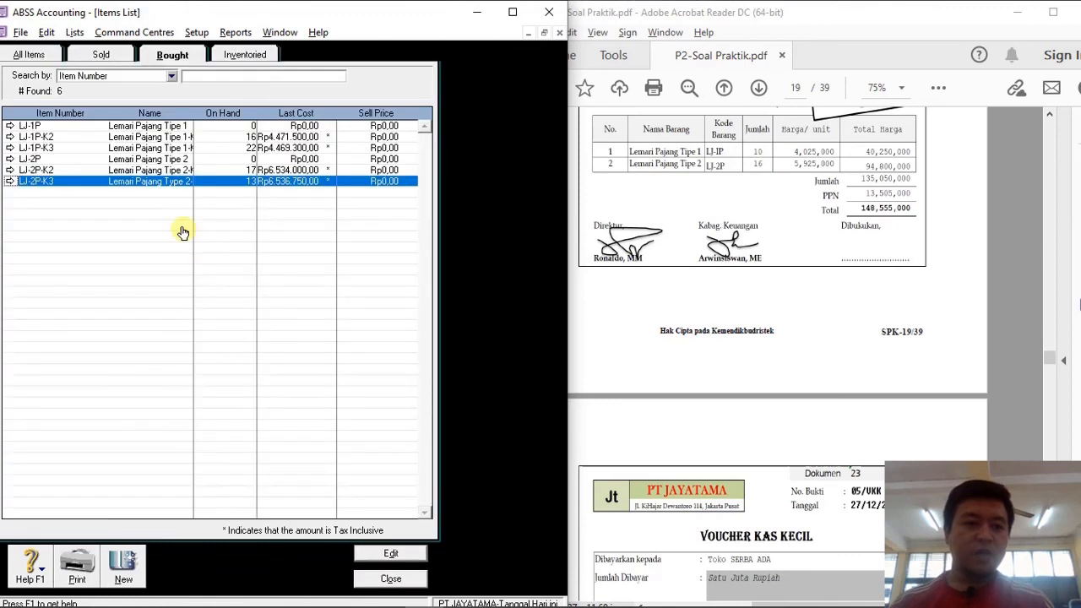
click(9, 170)
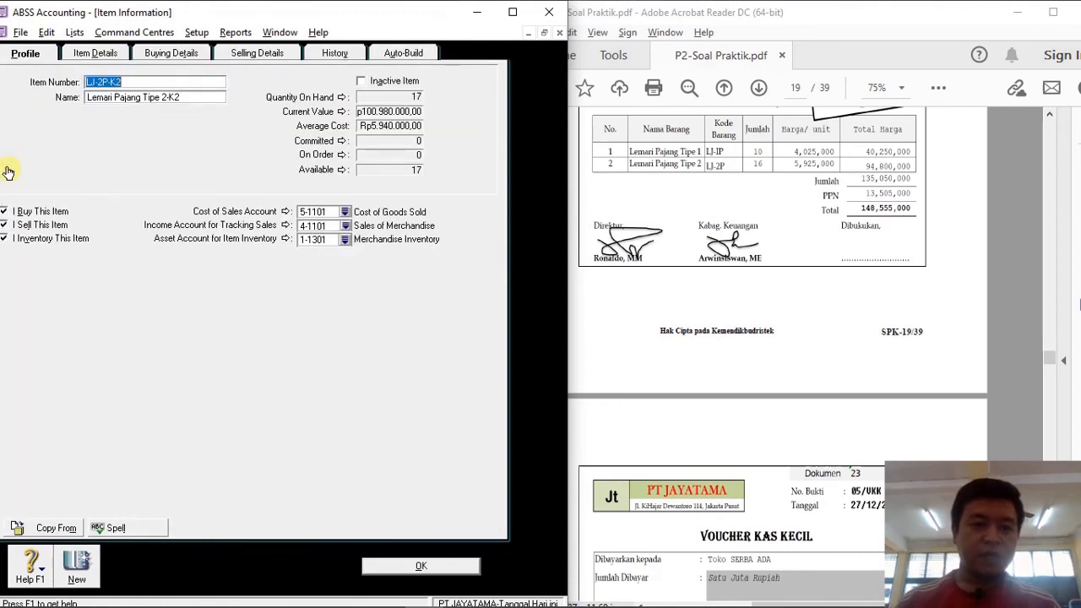
click(429, 557)
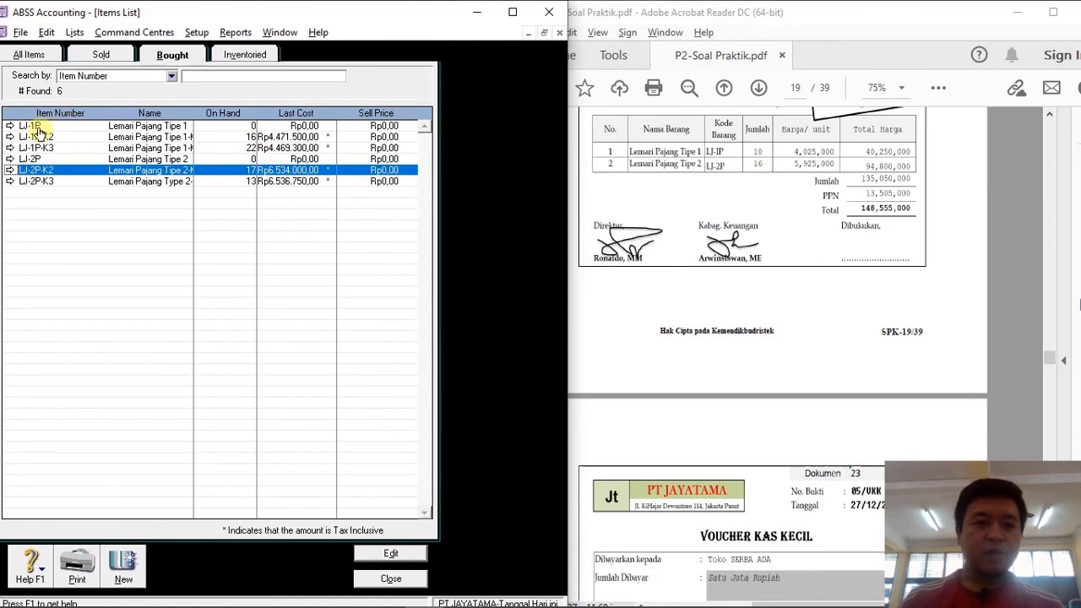
Examine the average costs of items LJ-1P and LJ-1P-K2 against the unit prices on invoice 130/AN.
click(9, 126)
click(456, 567)
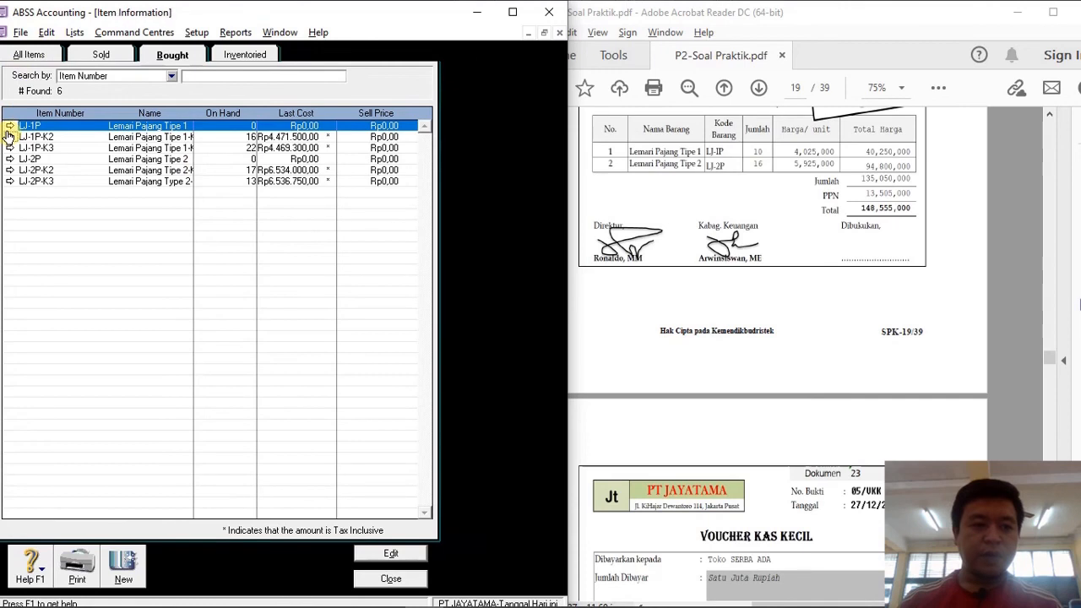
click(10, 137)
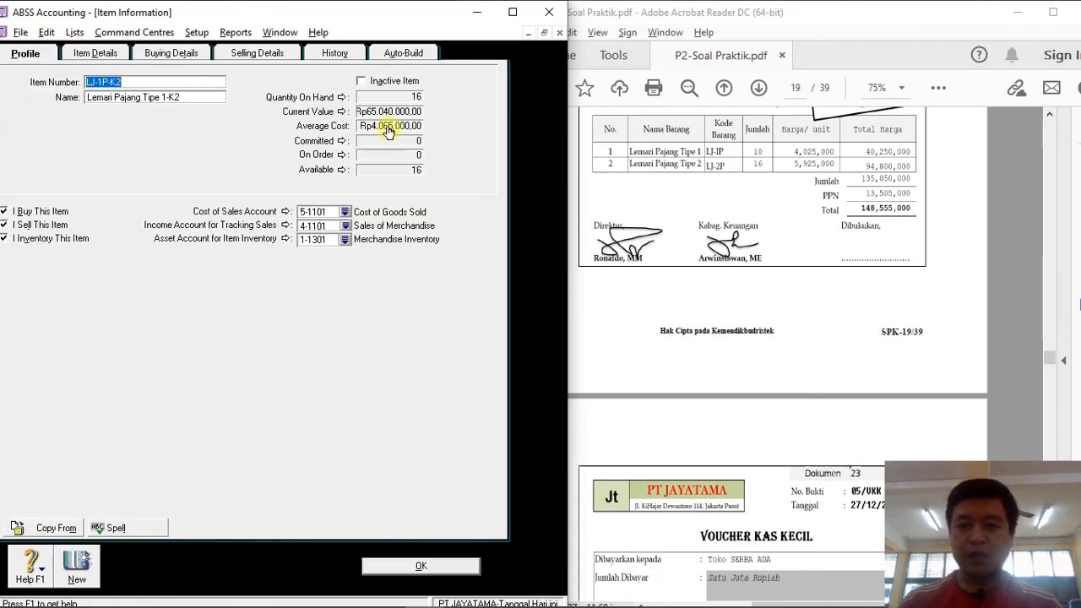
click(464, 565)
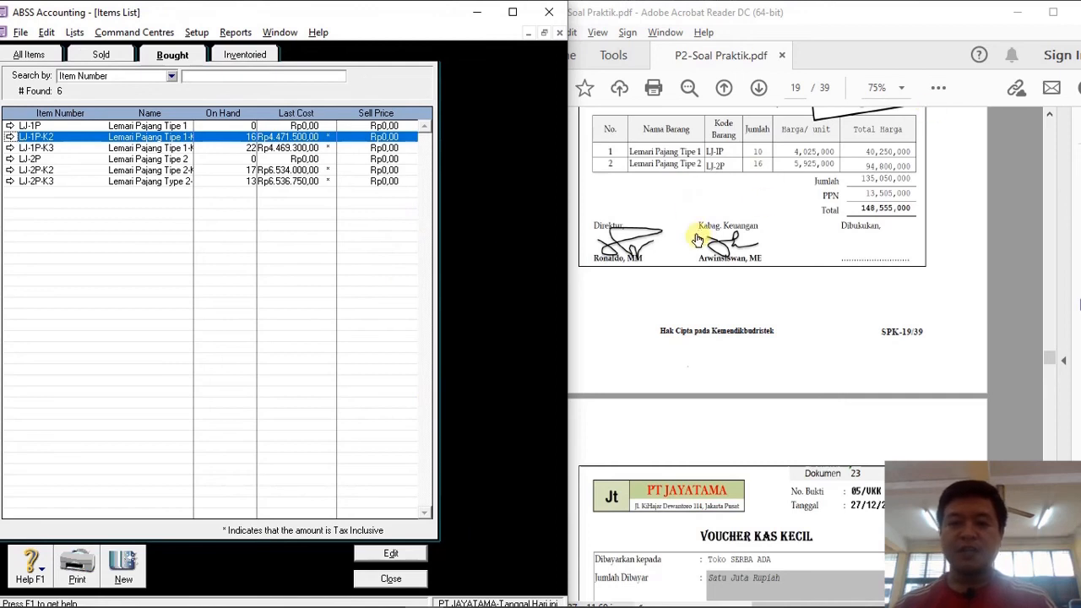
scroll(696, 236, up, 3)
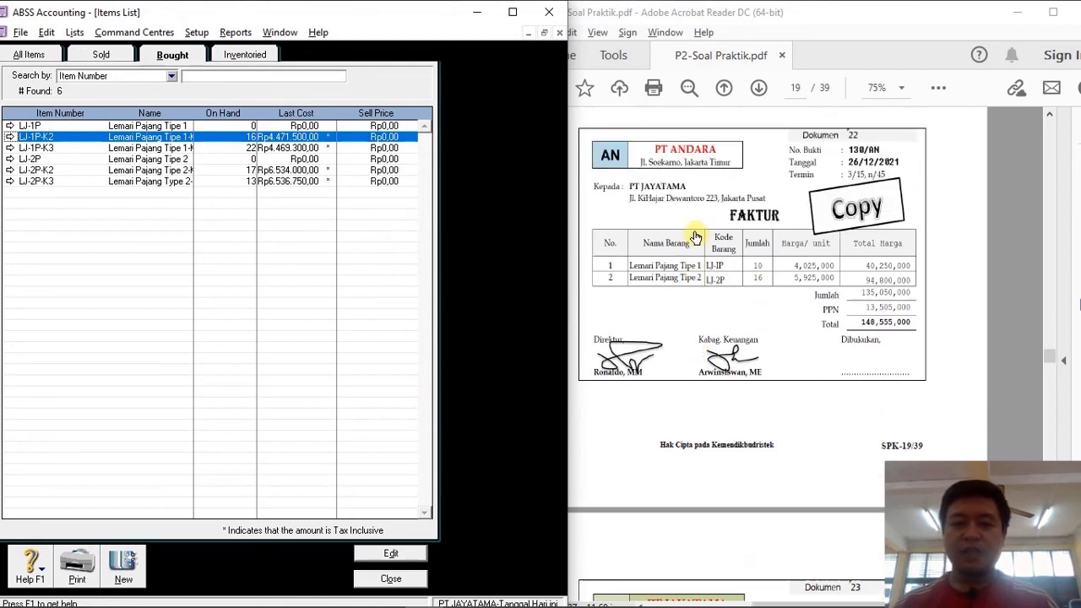
Create item LJ-1p-k4 named "lemari Pajang Type 1-K4" and mark it as bought, sold and inventoried.
click(123, 565)
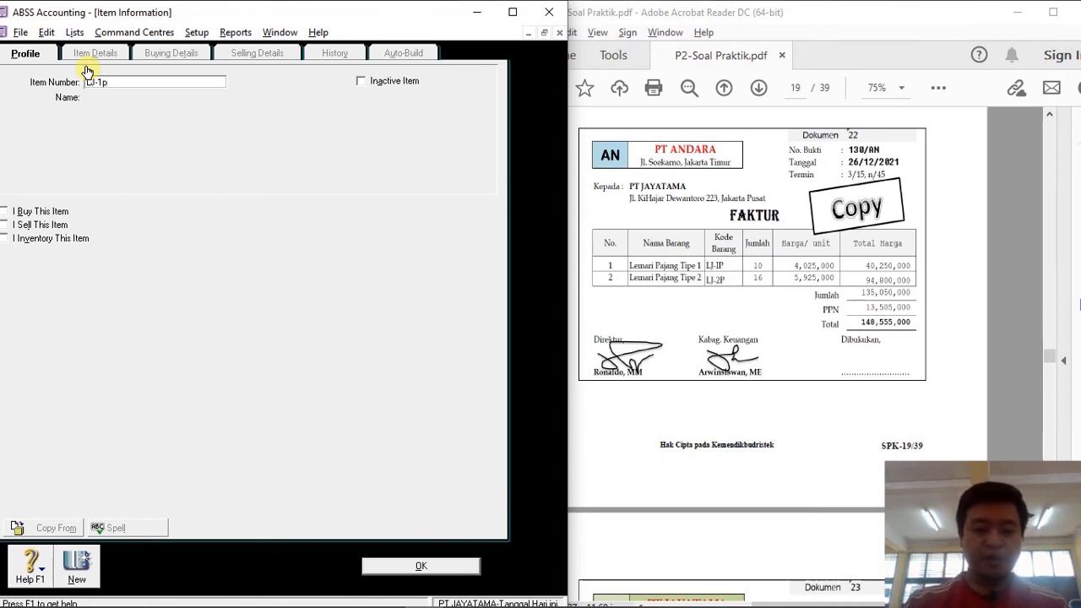
text(LJ-1p-k4)
key(Tab)
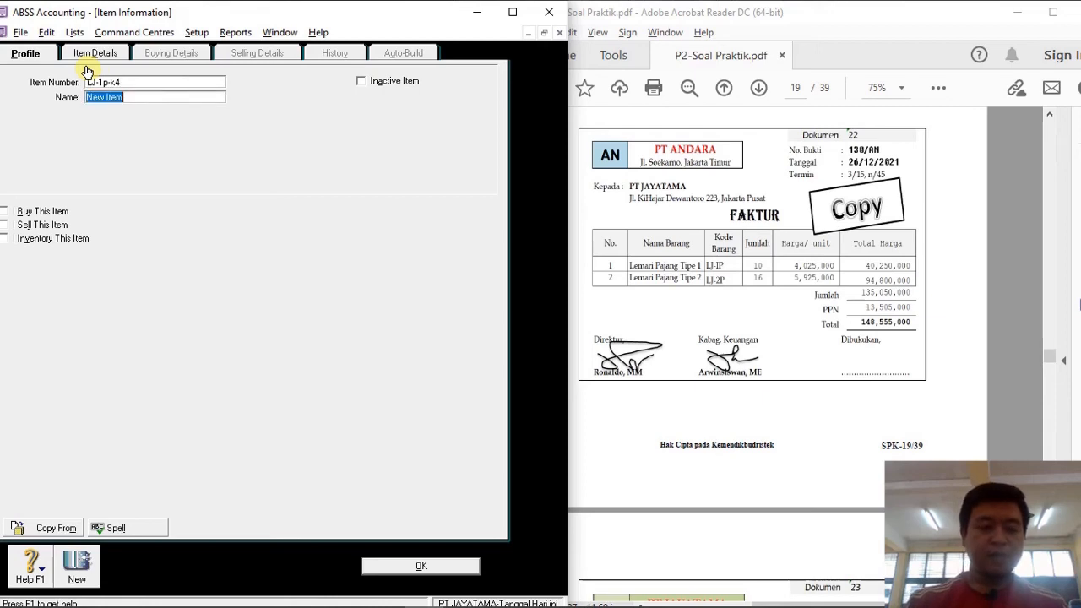
text(lemari Pajang Type 1-K4)
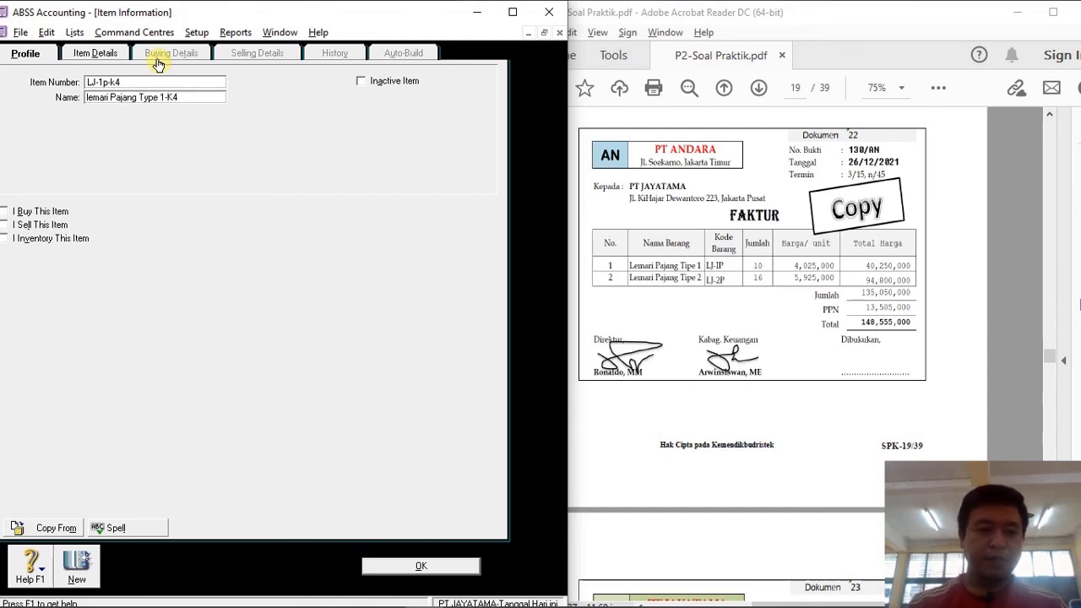
click(19, 225)
click(19, 211)
click(19, 238)
Check LJ-1p-k4's buying and selling tax codes, then save it, replacing "lemari" with "Lear" in the spelling check.
click(171, 52)
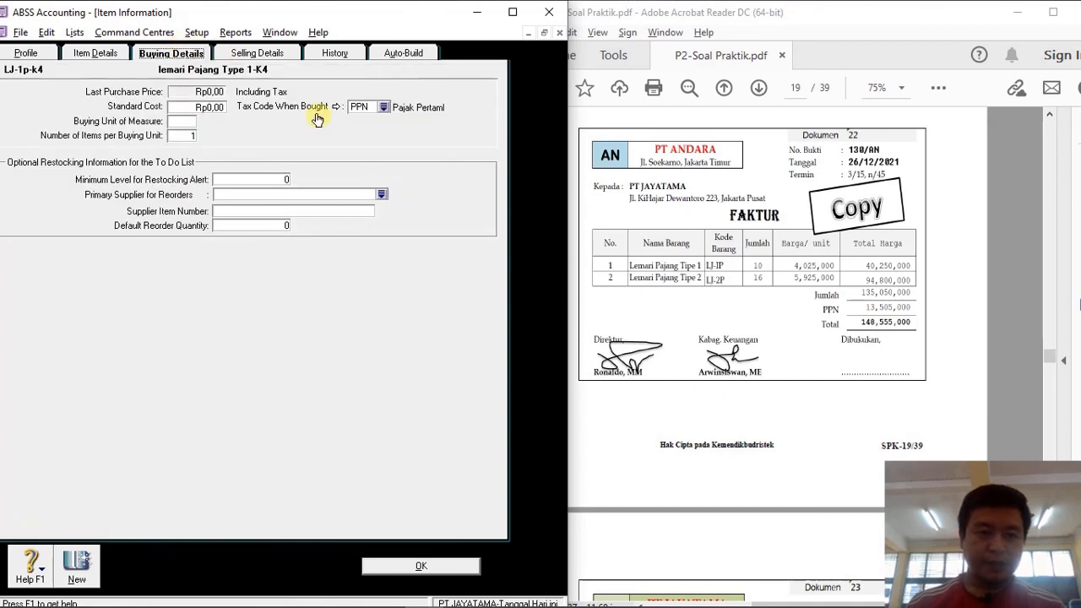
click(264, 56)
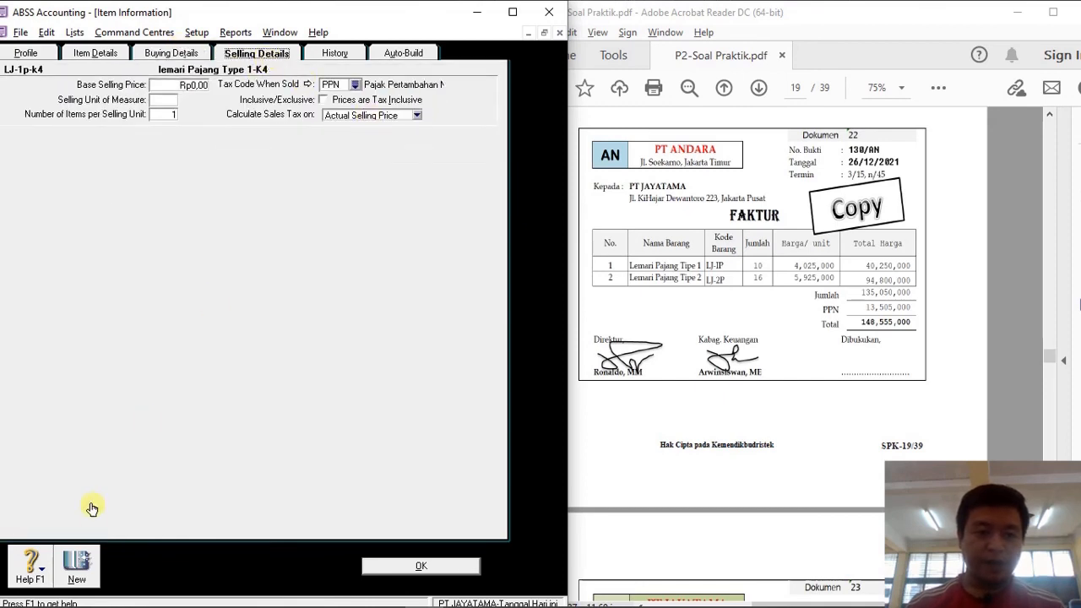
click(78, 569)
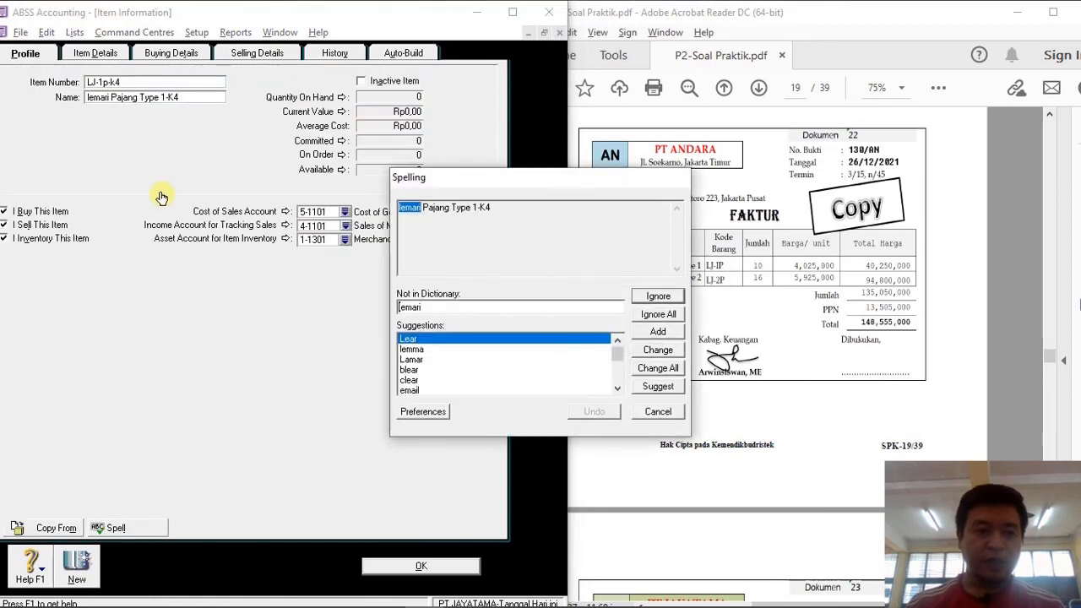
click(668, 368)
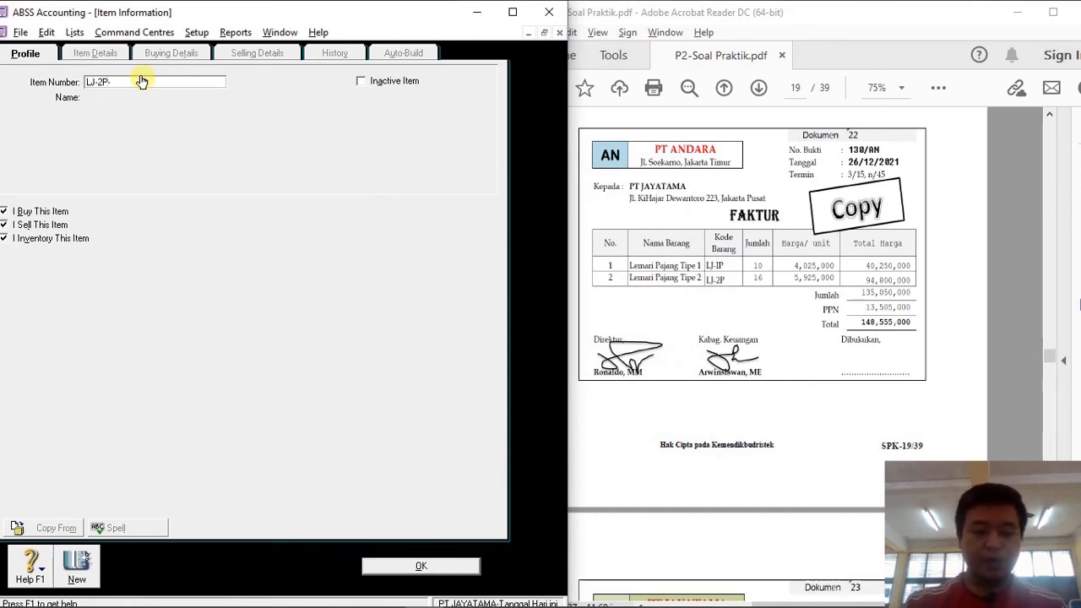
Create item LJ-2P-K4 named "lemari Pajang Type 2 K4" and save it, replacing "lemari" with "Lear" in the spelling check.
text(LJ-2P-K4)
key(Tab)
text(lema)
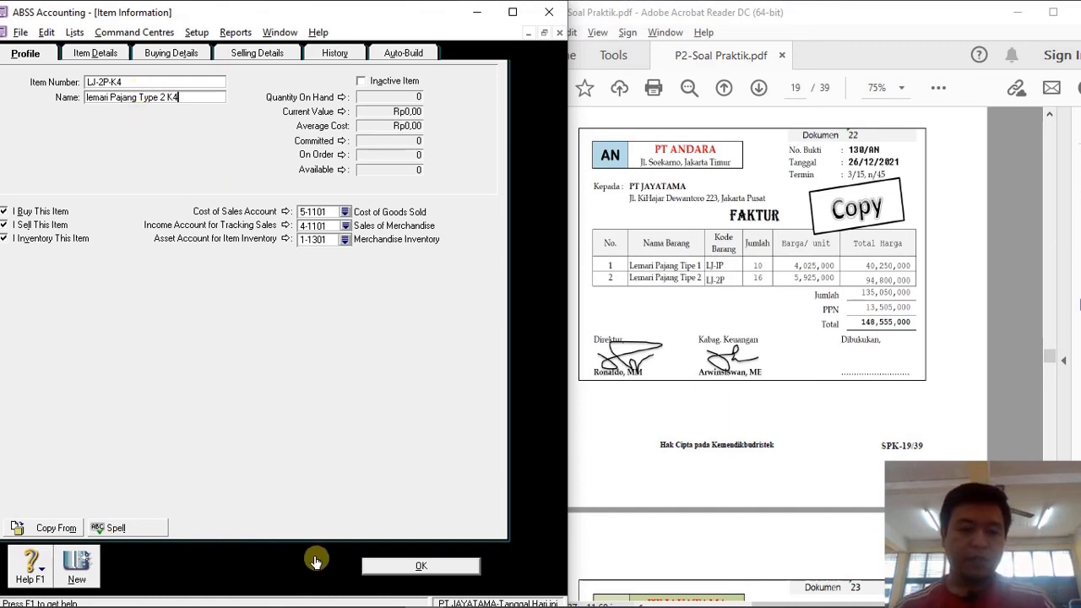
click(377, 566)
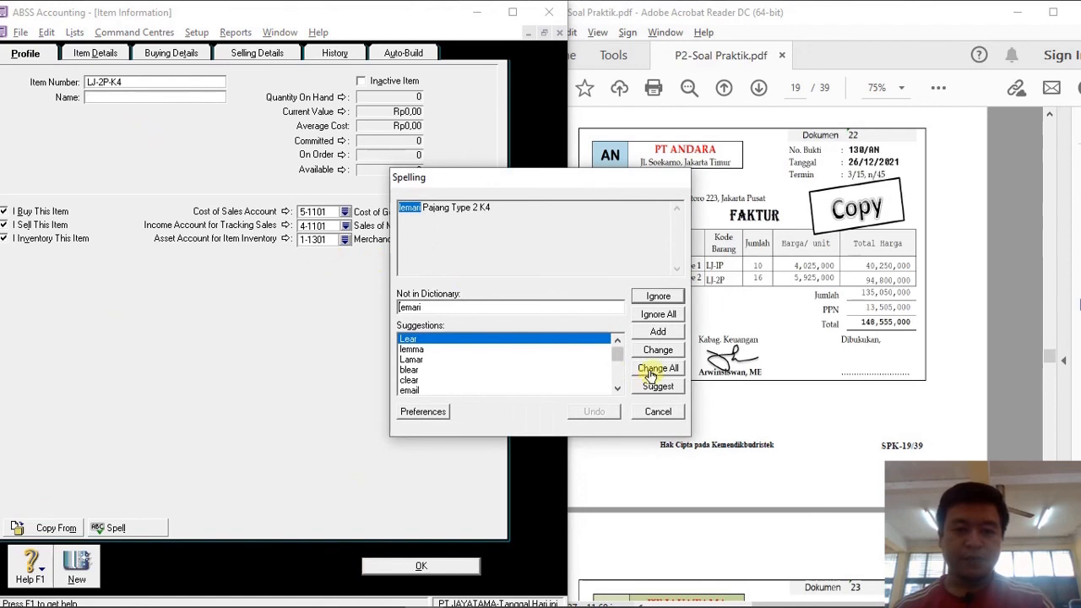
click(639, 369)
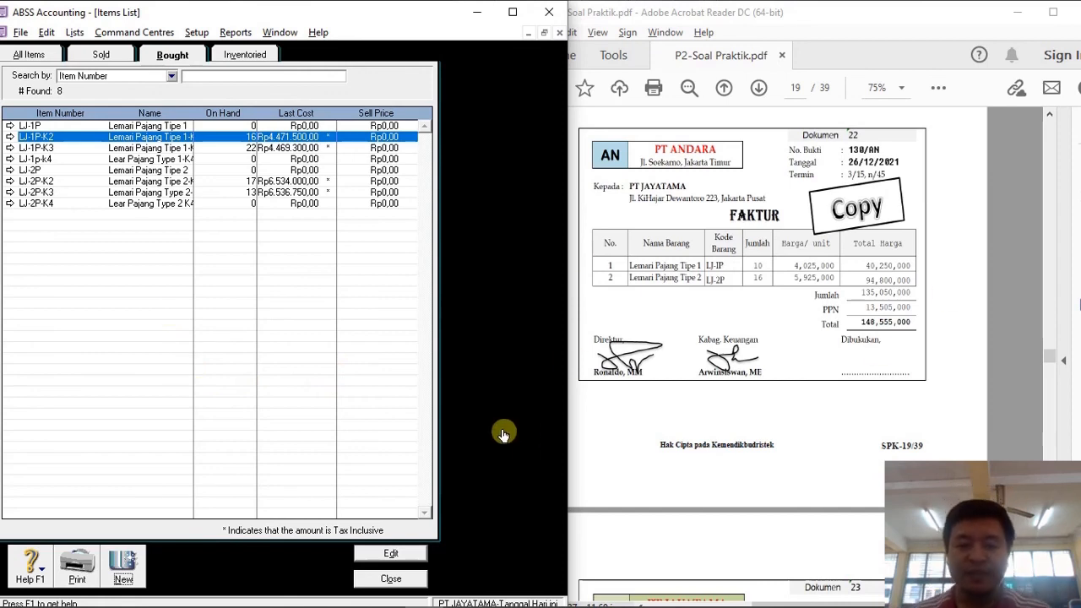
Close the Items List, resize the accounting window beside the PDF and check the dok 22 journal in the sticky note.
drag(566, 273, 478, 392)
click(407, 575)
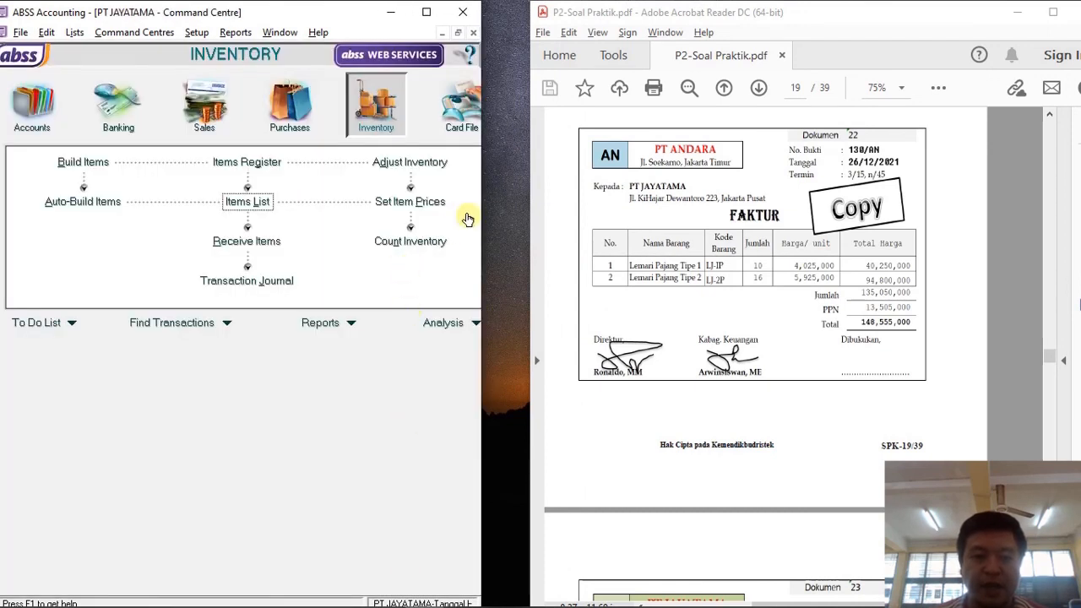
drag(484, 224, 541, 242)
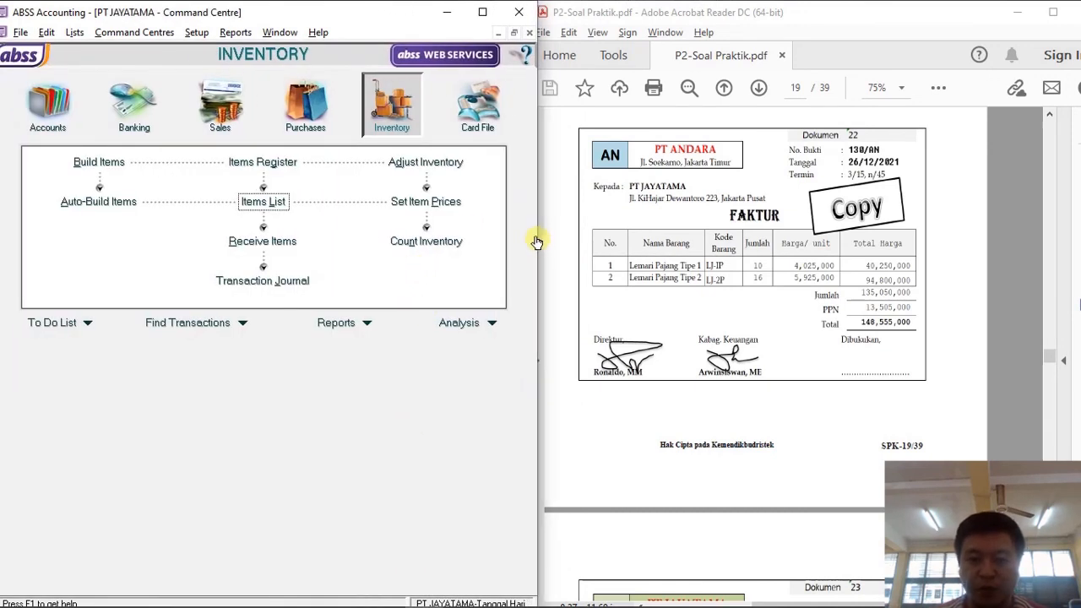
click(458, 600)
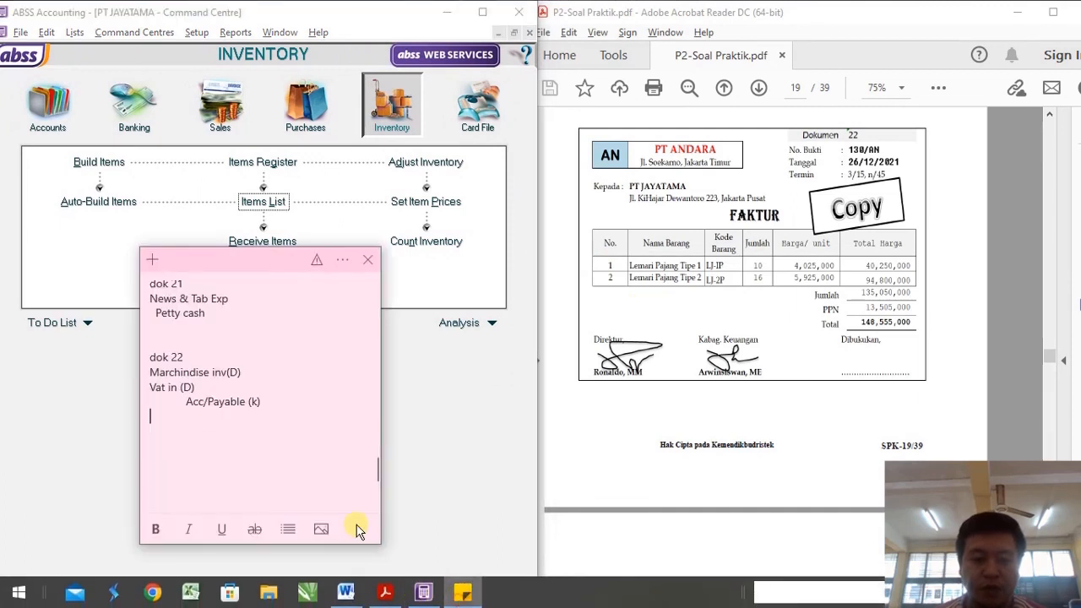
click(471, 388)
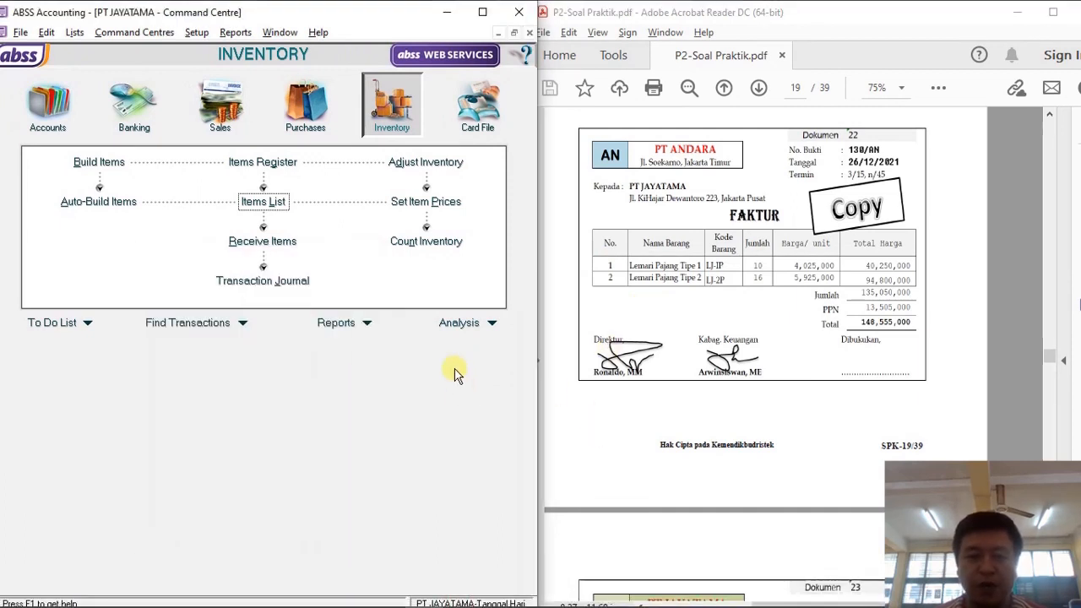
Start a new purchase bill for supplier PT ANDARA.
click(292, 108)
click(263, 206)
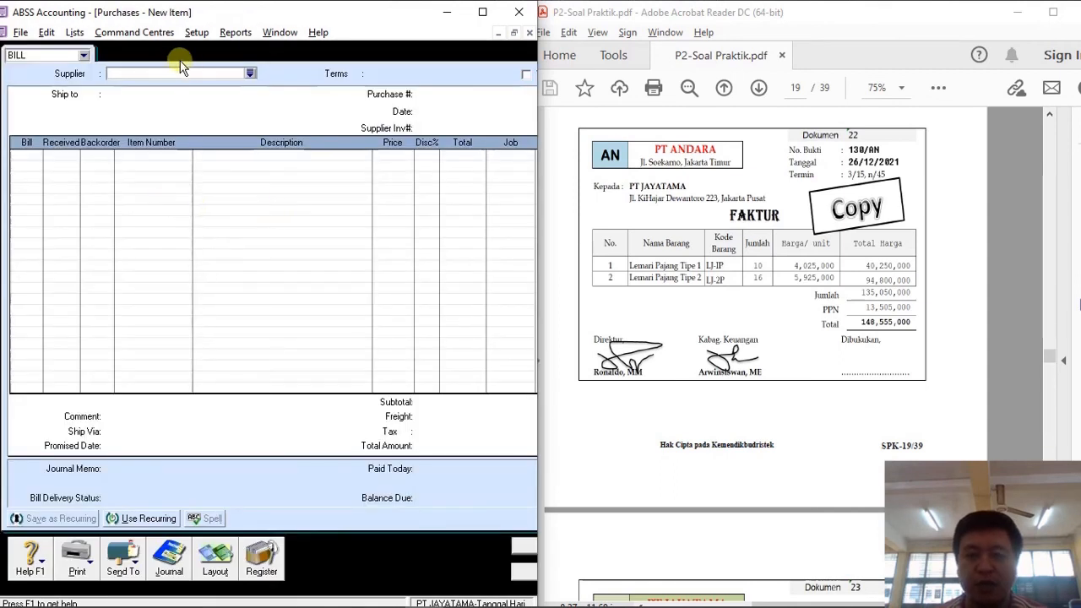
text(PT ANDARA)
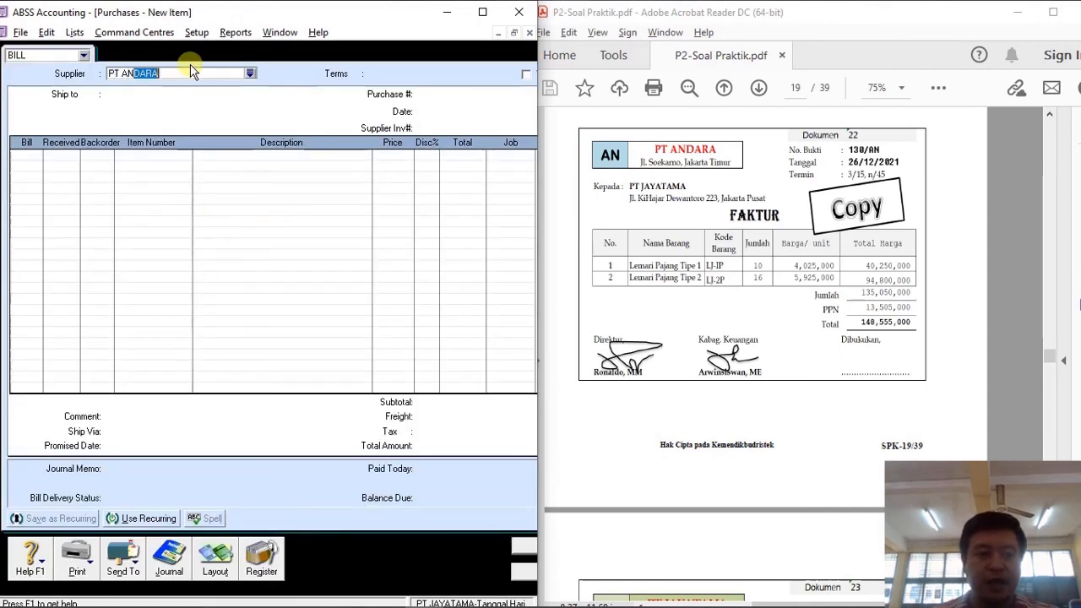
key(Tab)
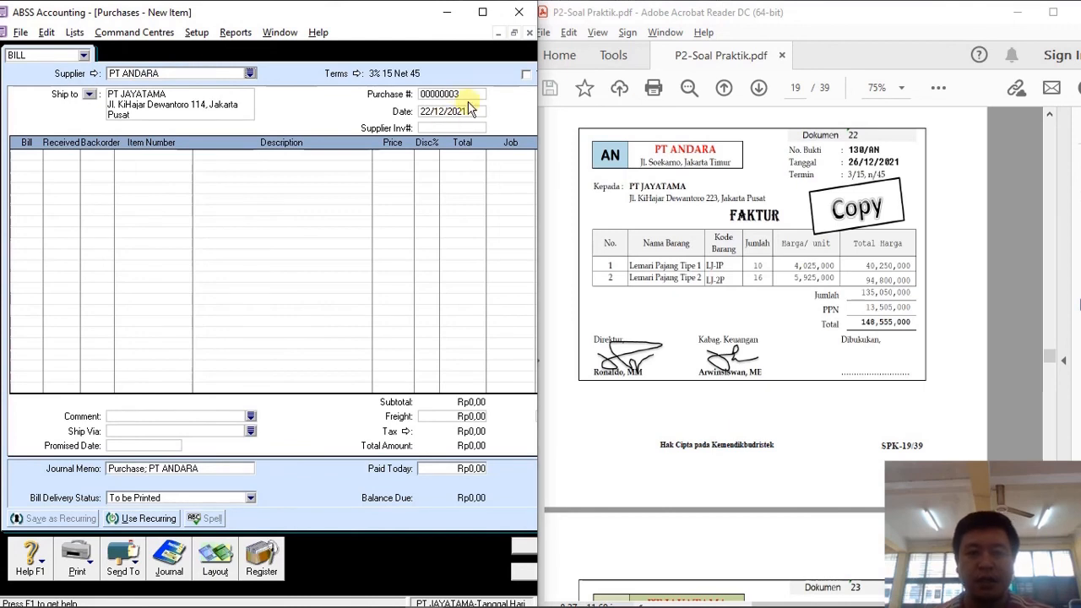
Set the bill's supplier invoice number to 130/AN and its date to 26/12/2021.
click(475, 131)
text(130/AN)
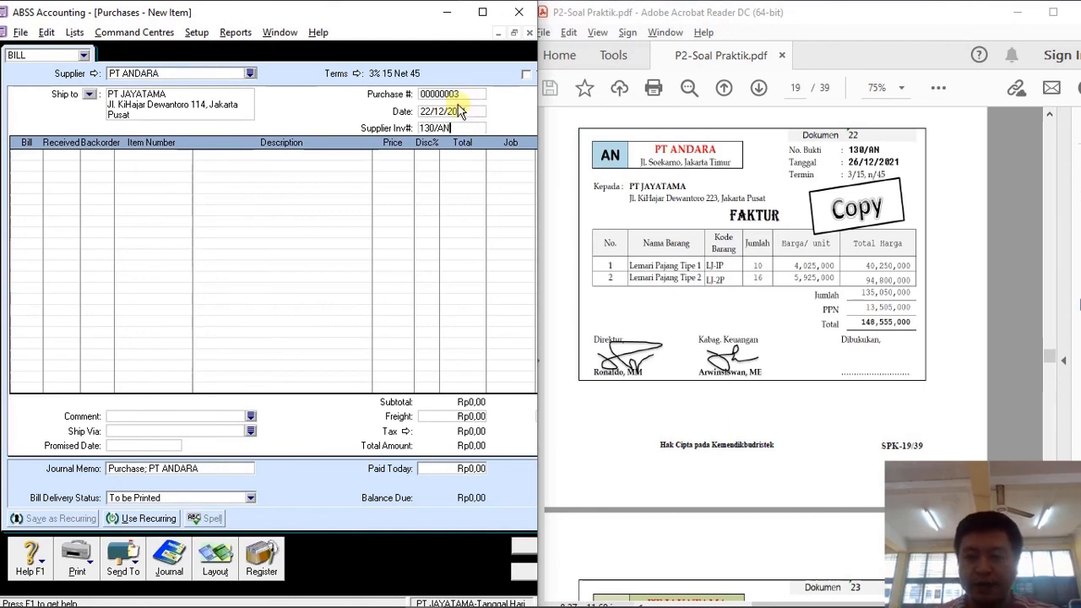
key(Tab)
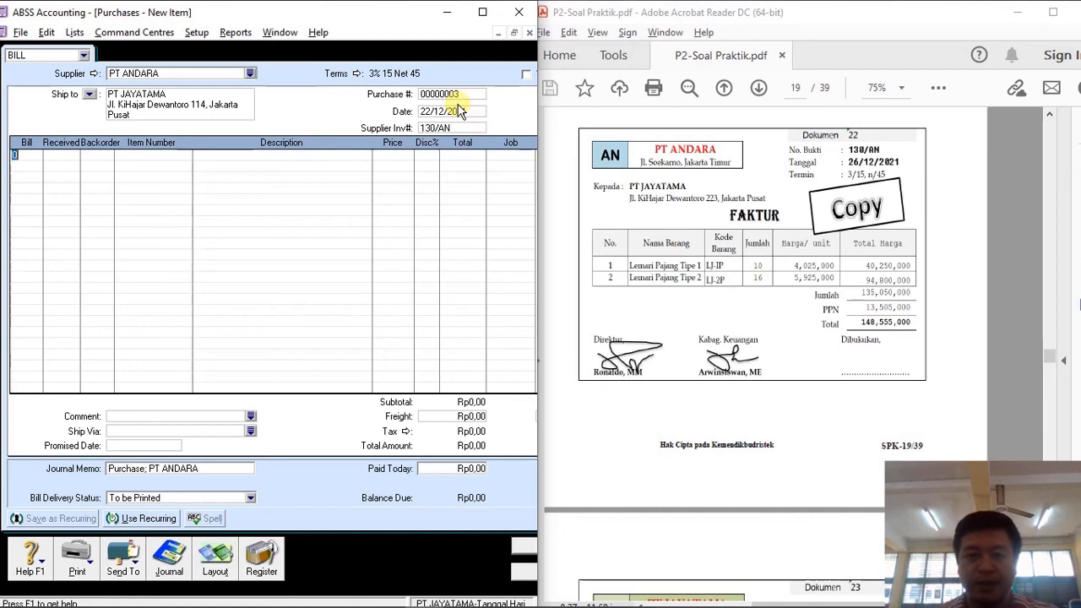
click(465, 112)
text(26/12/)
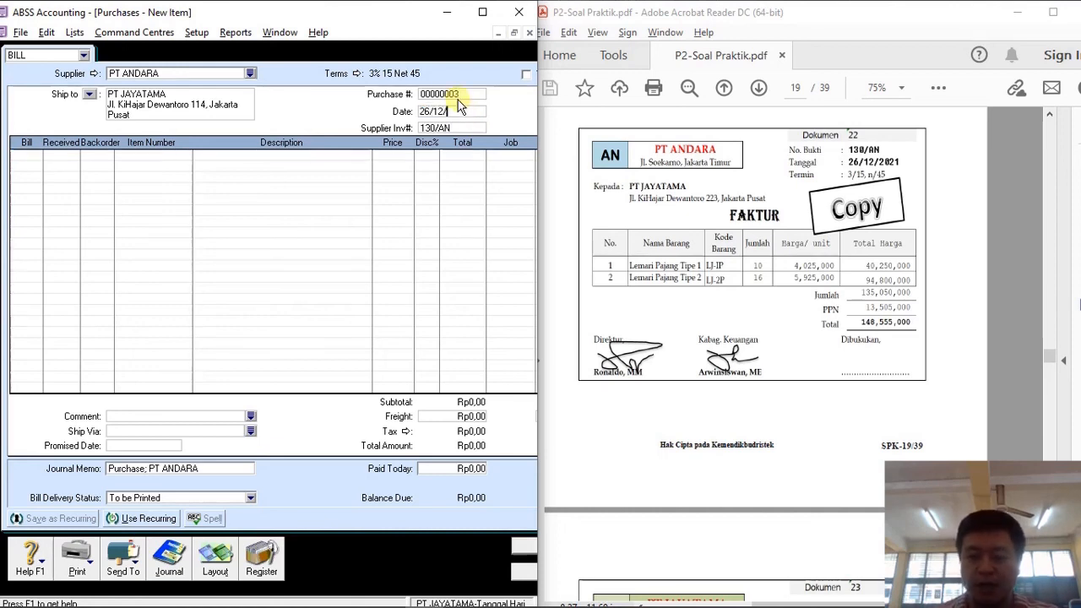
text(2021)
key(Tab)
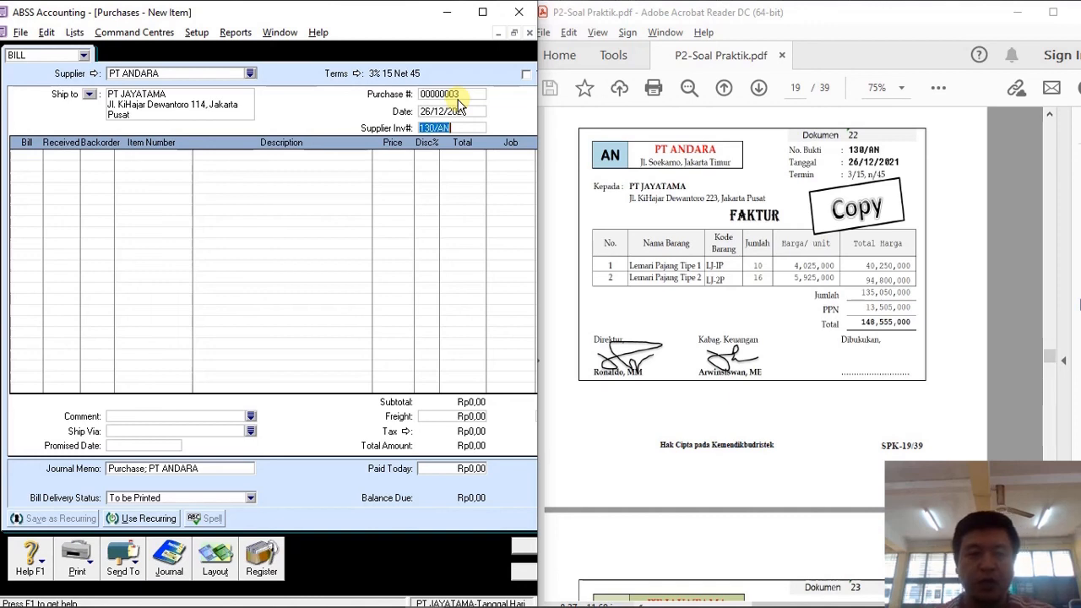
Fill two bill lines with quantity 10 of item LJ-1p-k4 and quantity 16 of item LJ-2P-K4.
click(28, 158)
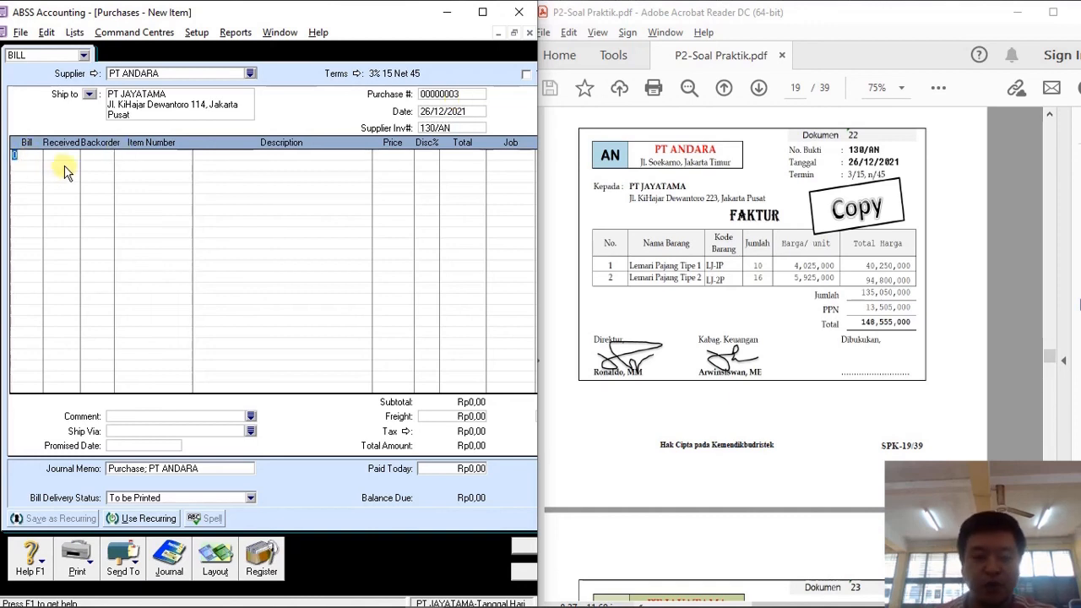
click(21, 168)
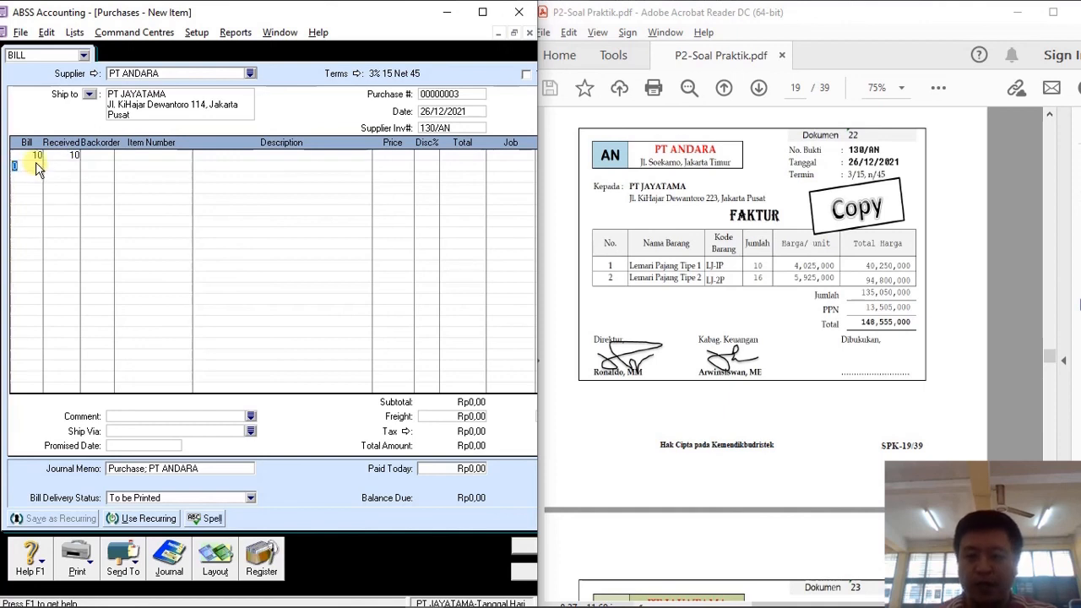
click(171, 158)
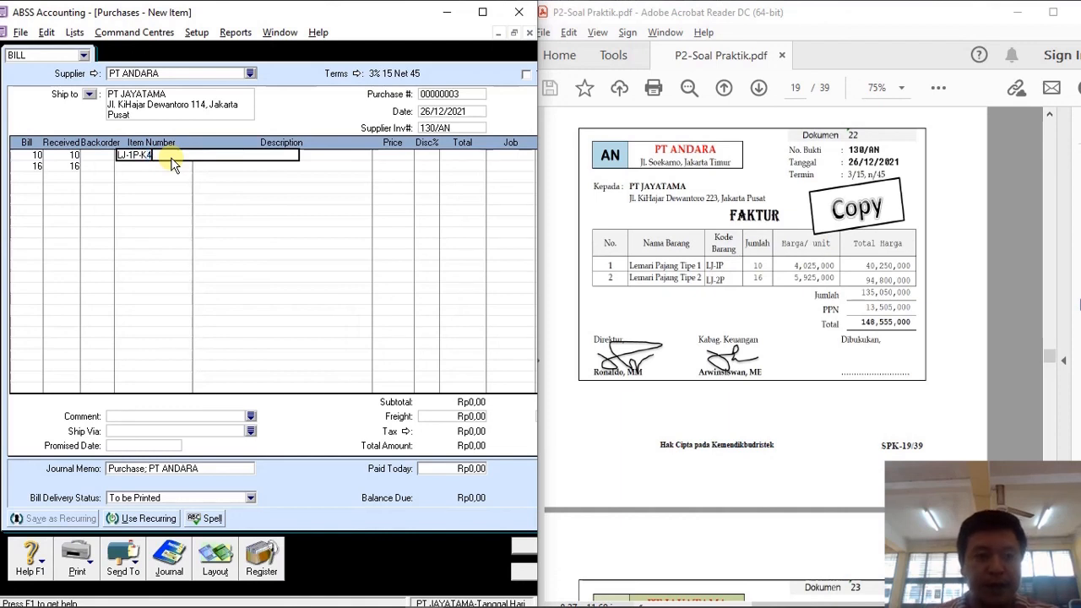
key(Tab)
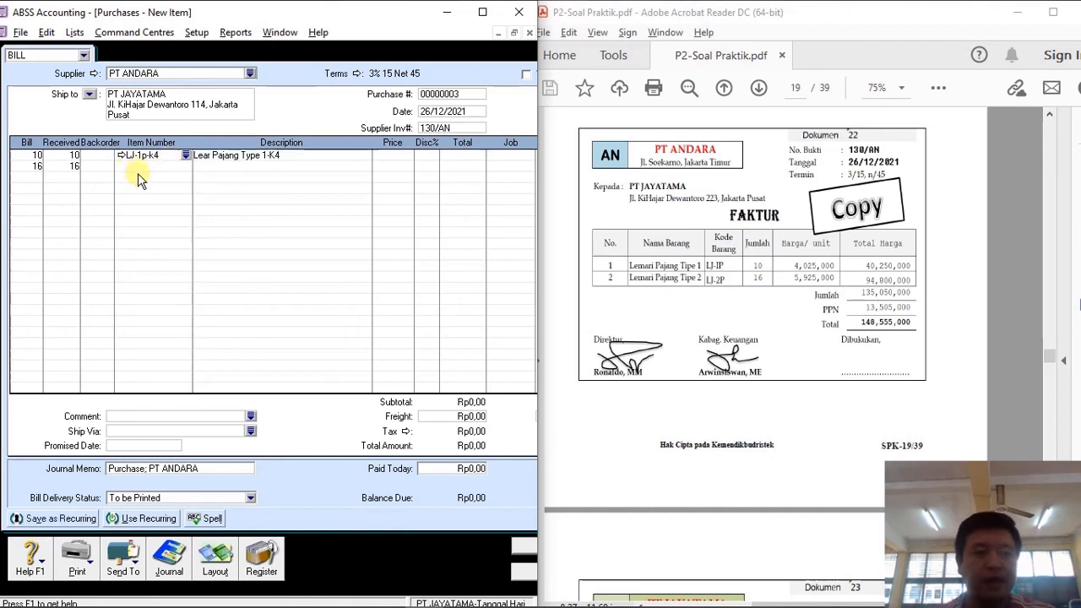
click(135, 166)
text(LJ-2-K4)
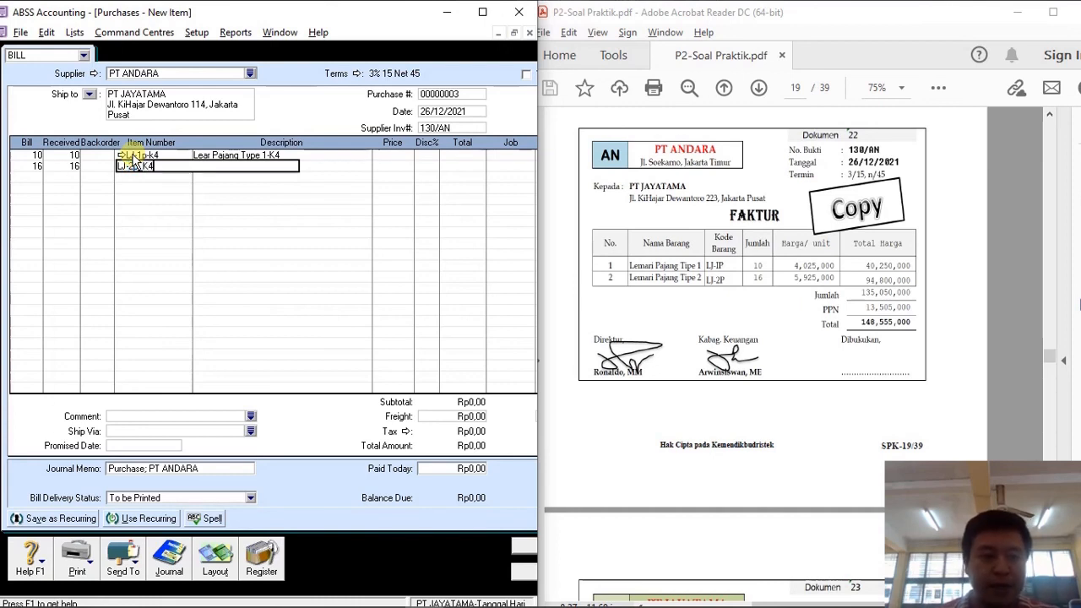
key(Tab)
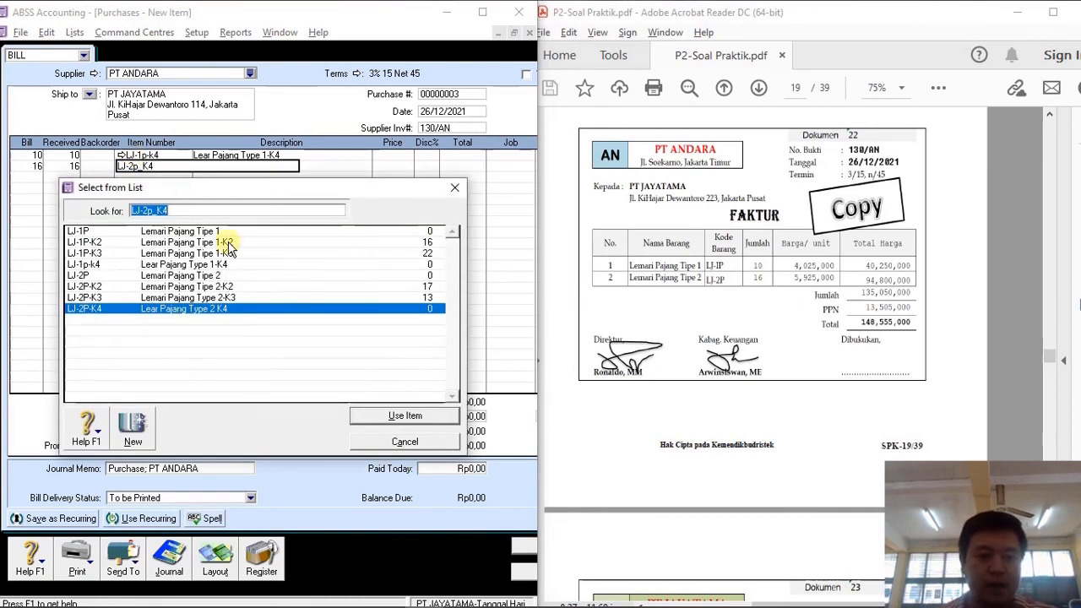
double_click(235, 309)
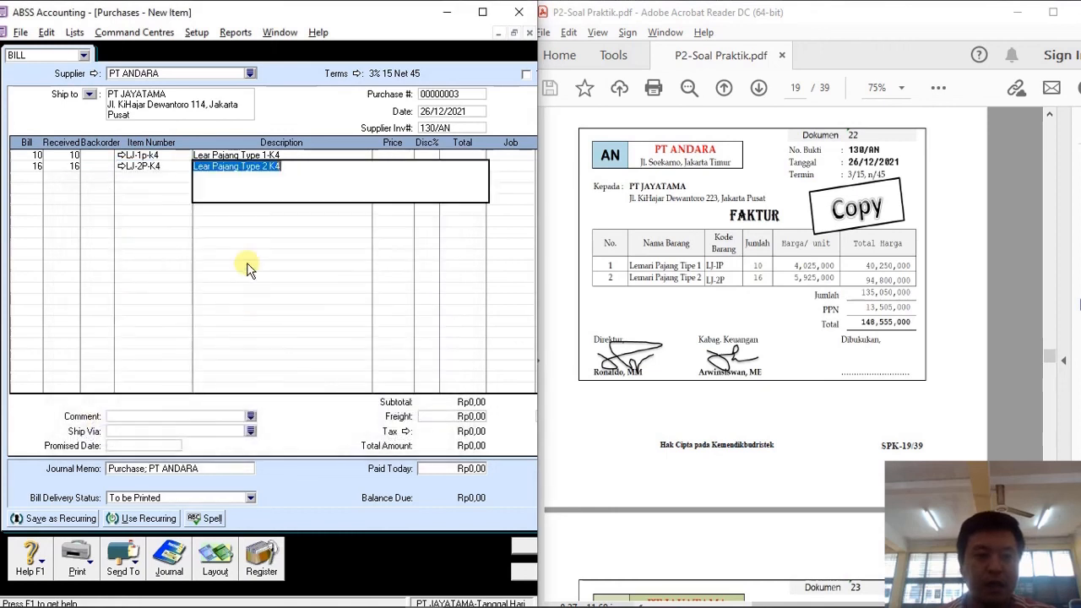
Set the unit price of the LJ-1p-k4 line to 4025000 and the LJ-2P-K4 line to 5925000.
click(393, 157)
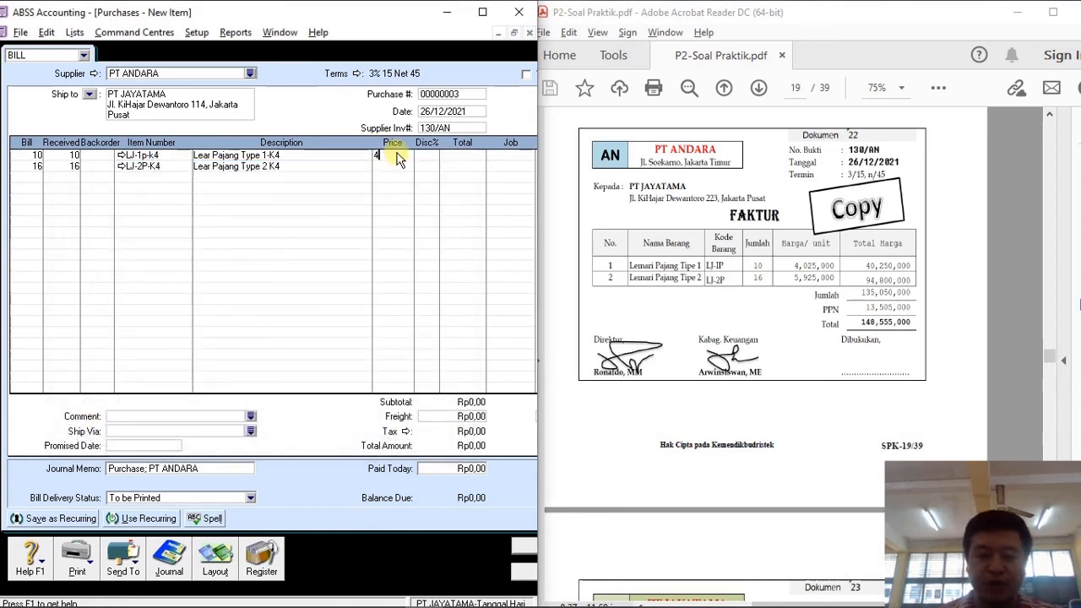
text(4025000)
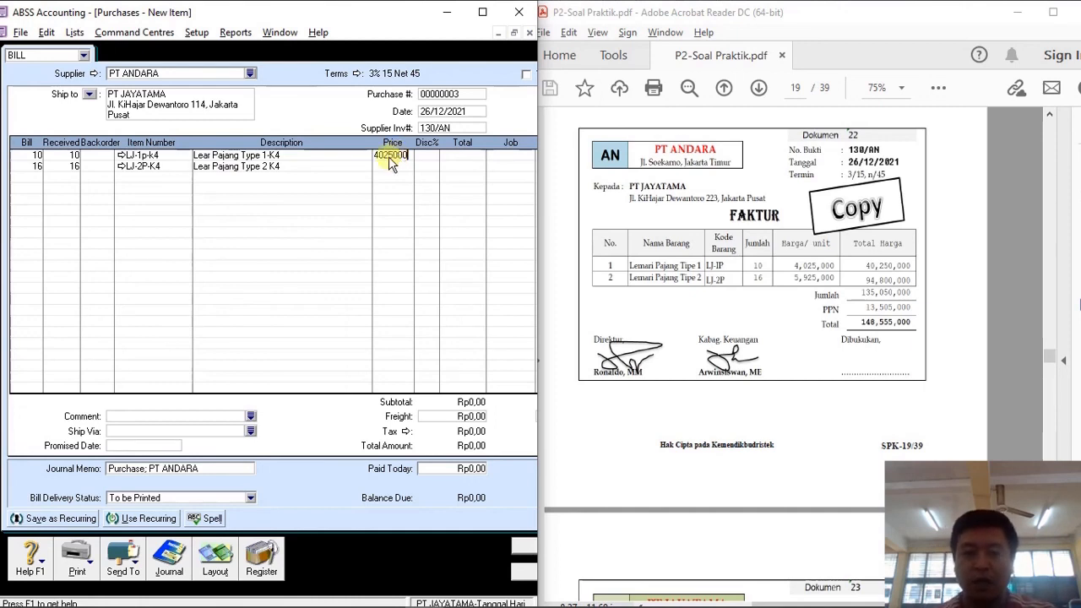
click(386, 167)
text(5925)
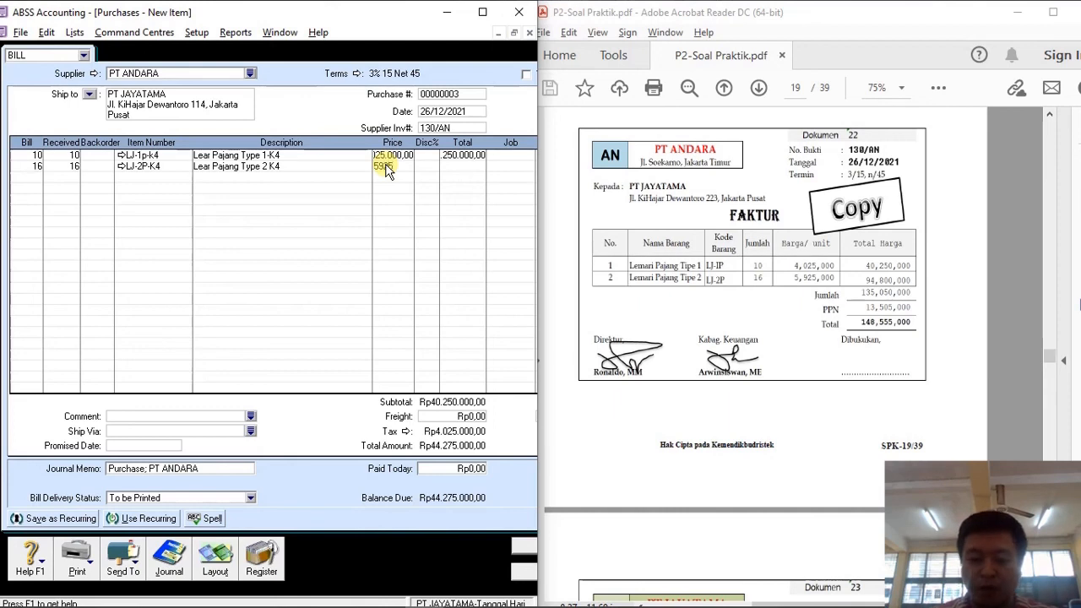
text(000)
key(Tab)
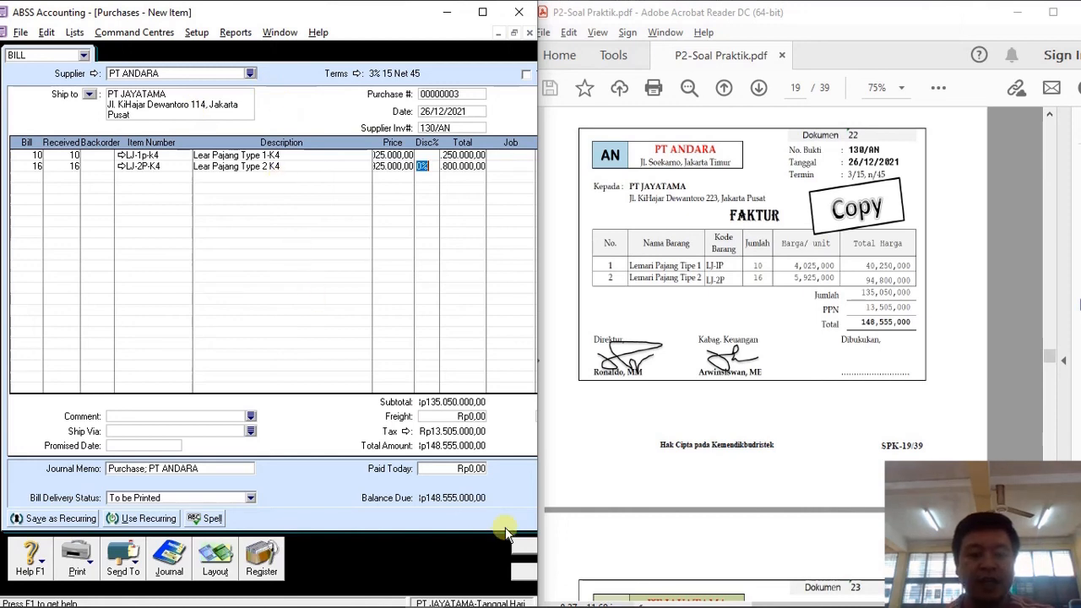
Widen the accounting window, review the PT ANDARA bill's journal recap, and record the bill.
drag(538, 465, 575, 472)
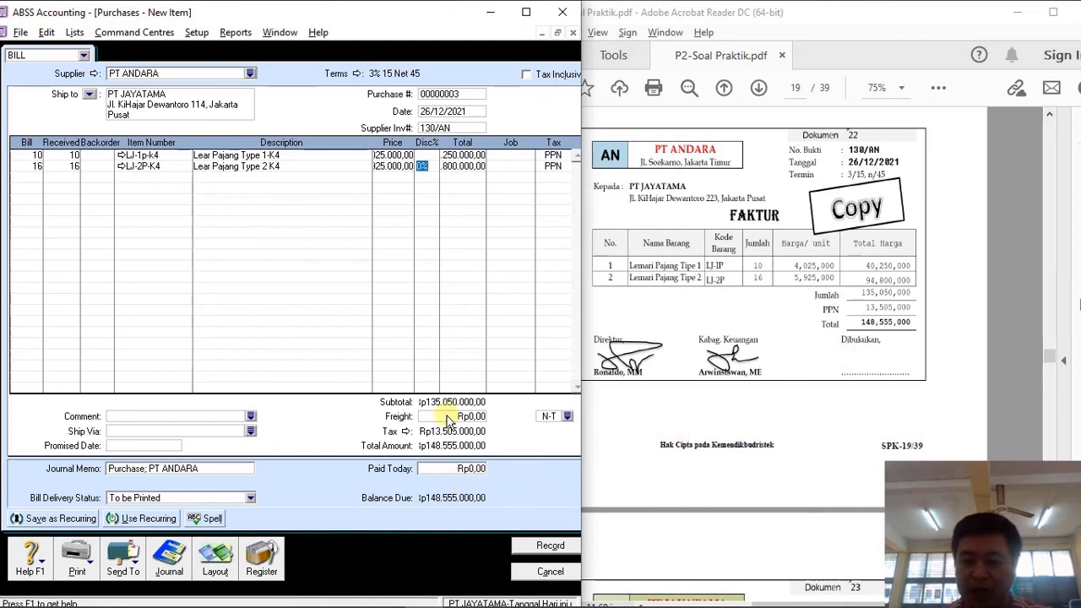
click(544, 546)
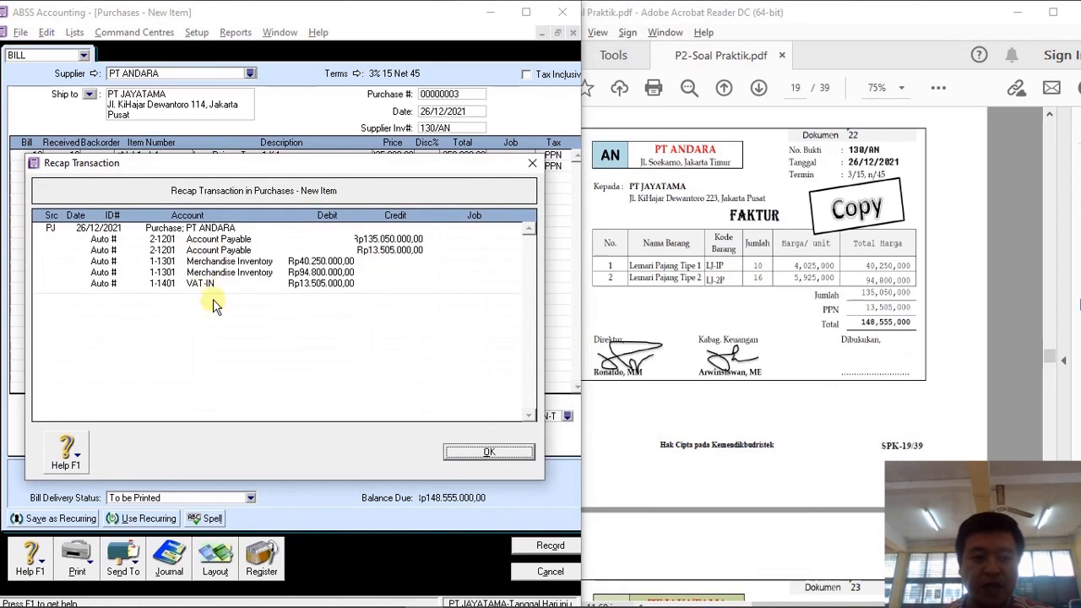
click(489, 451)
click(547, 545)
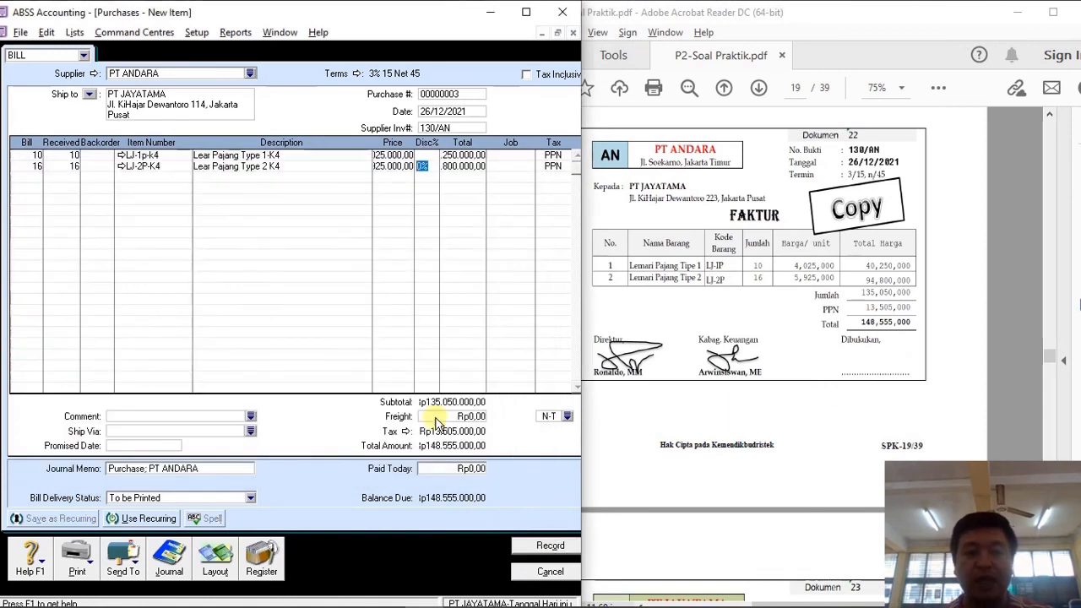
click(550, 572)
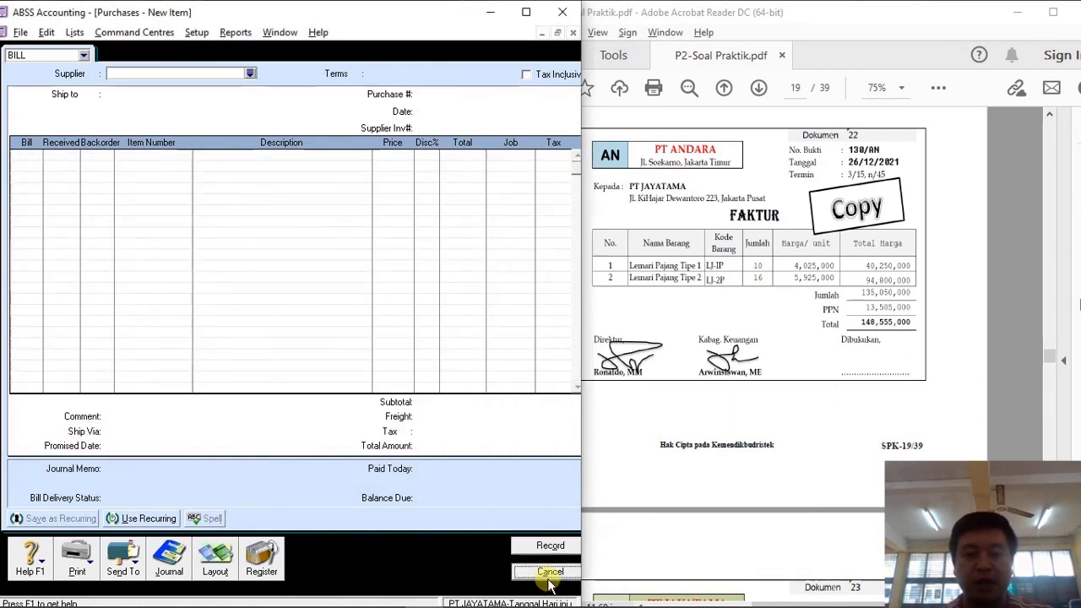
Bring document 23 into view in the PDF and start a Spend Money entry from account 1-1102 Petty Cash.
drag(579, 337, 544, 337)
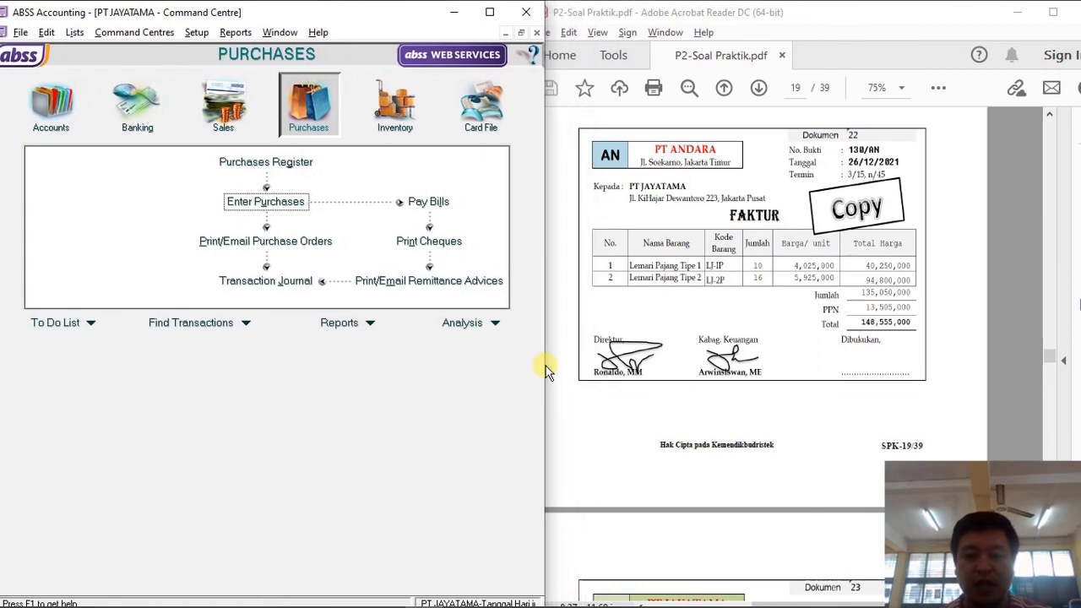
scroll(731, 414, down, 5)
scroll(731, 414, down, 4)
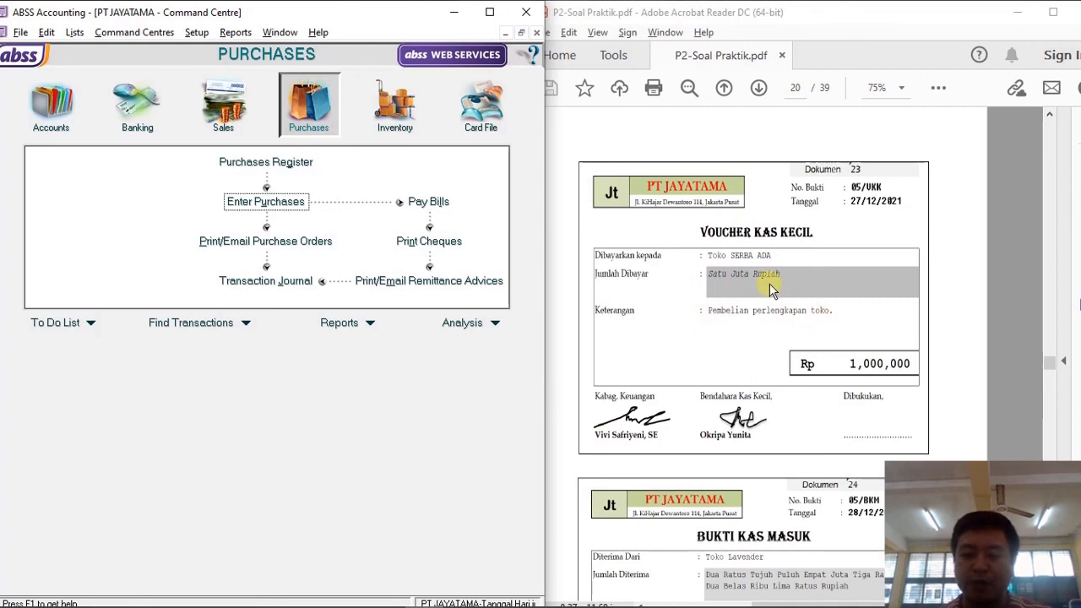
click(122, 105)
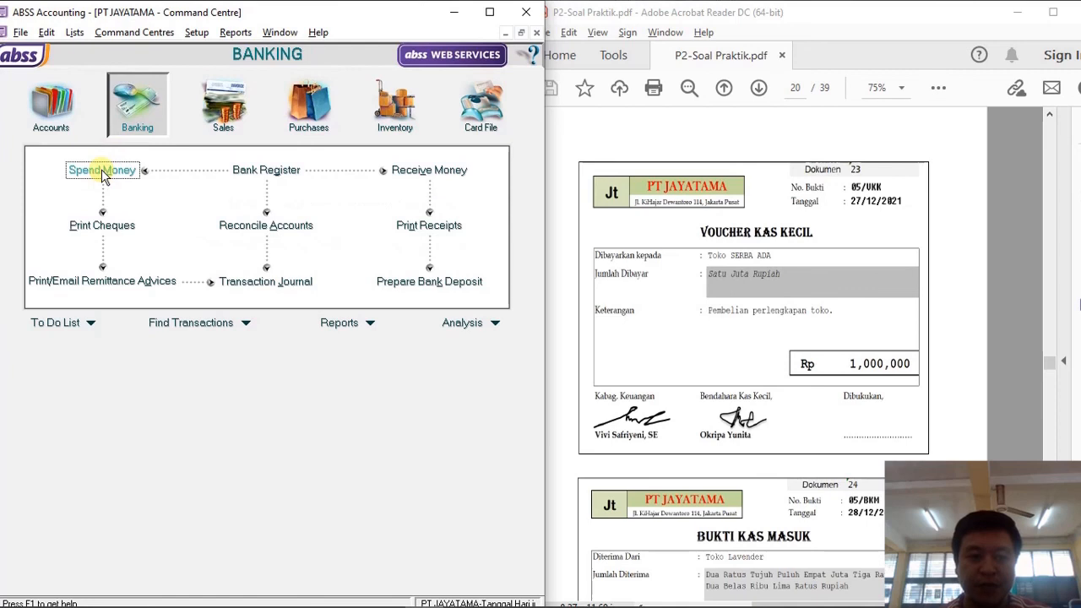
click(102, 171)
click(113, 62)
double_click(113, 241)
Set the petty cash payment's cheque number to 05/Vkk, its date to 27/12/2021 and its amount to 1000000.
click(380, 99)
text(05/Ukk)
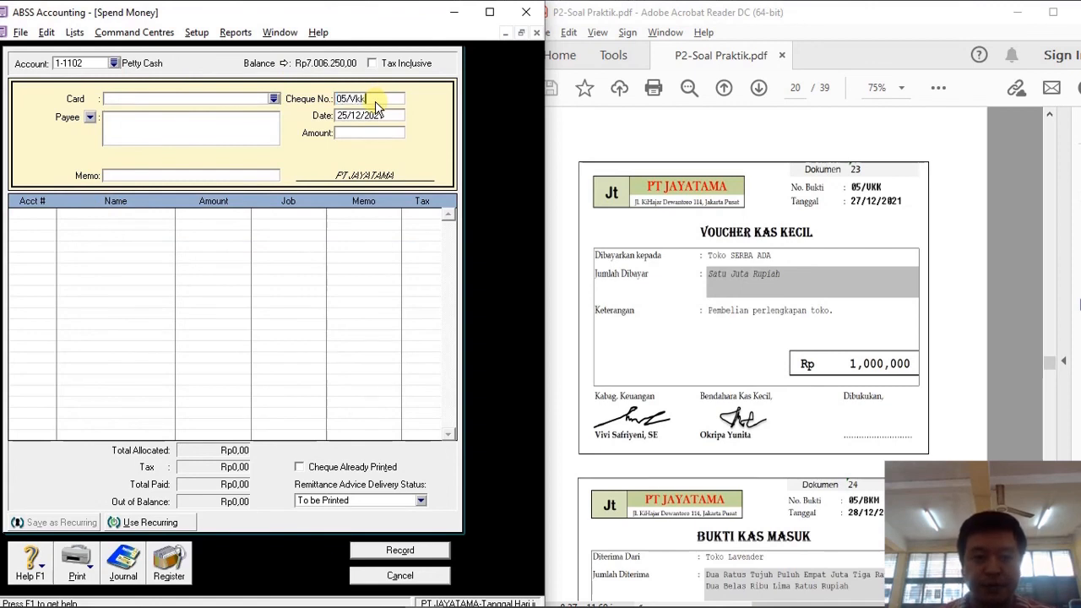
key(Tab)
text(2)
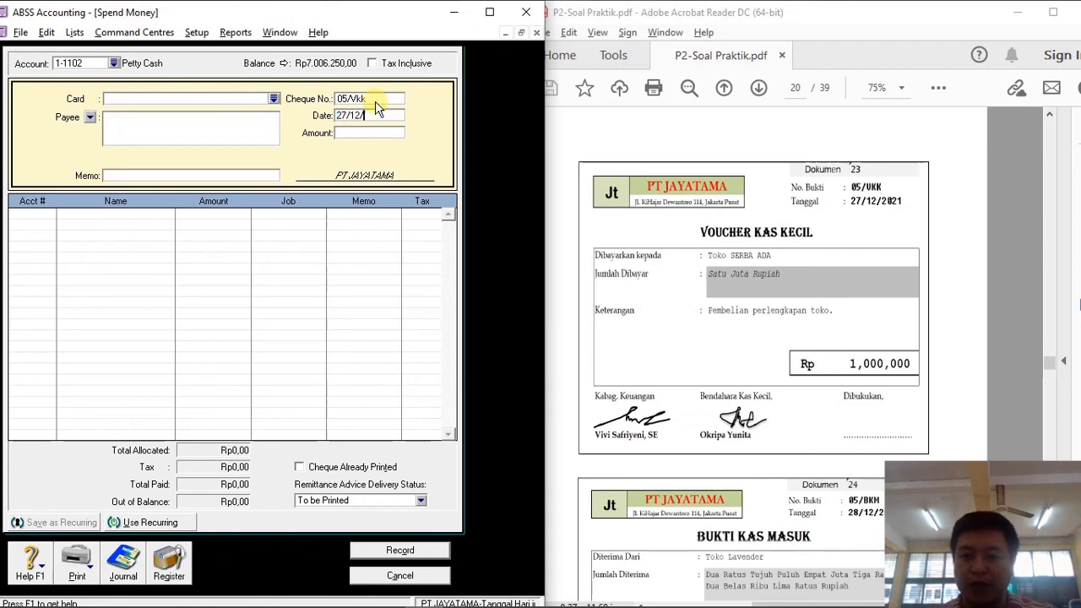
key(Tab)
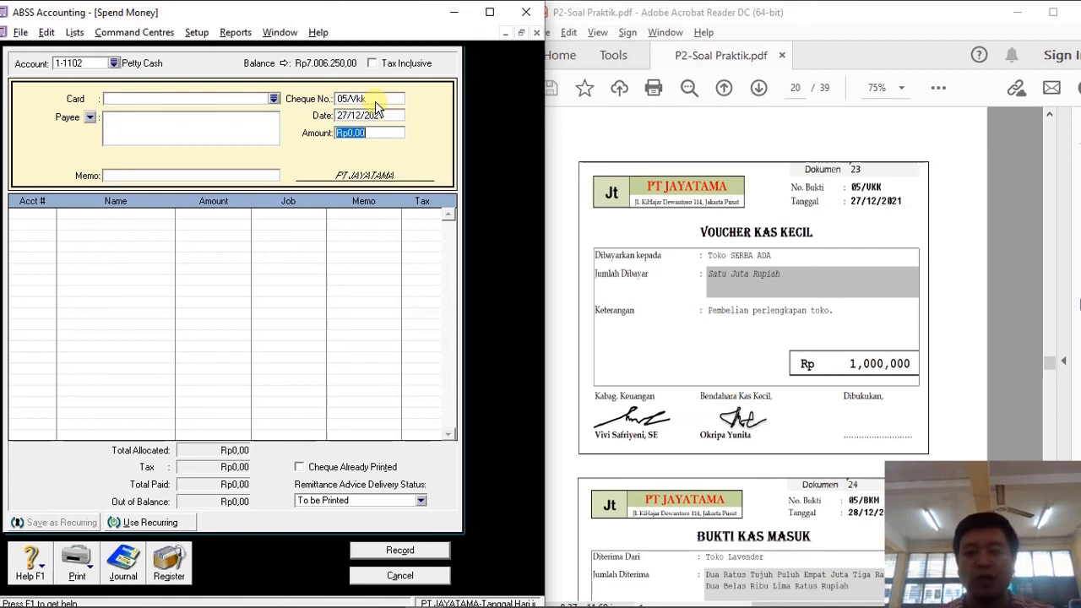
text(1000000)
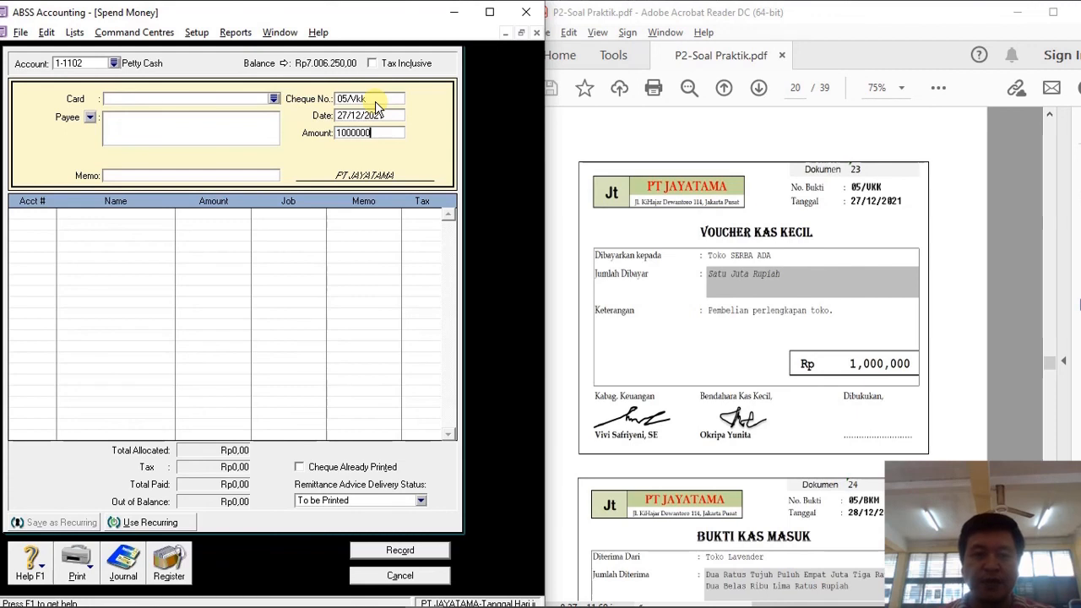
key(Tab)
Enter the memo "beli Perlengkapan" and allocate the payment to account 1-1302 Office Supplies.
click(124, 177)
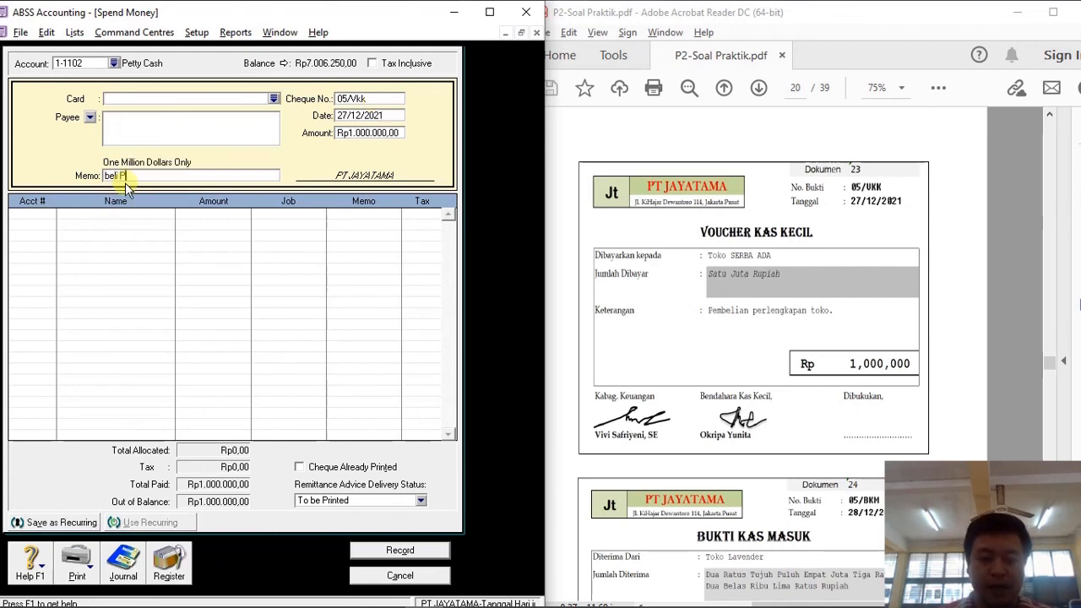
text(beli Perlengkapan)
key(Tab)
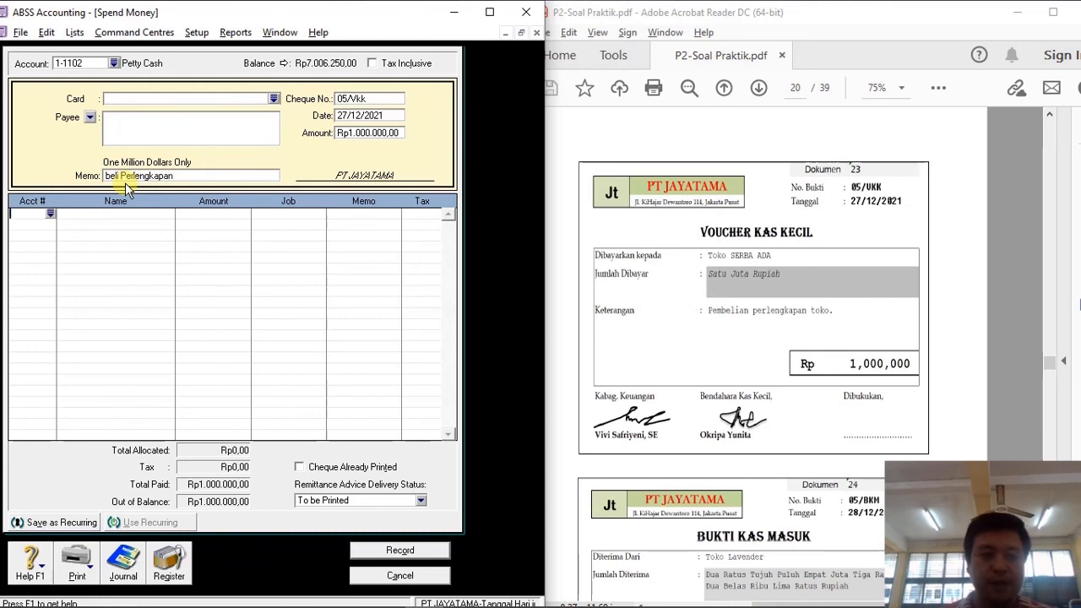
text(6)
click(51, 214)
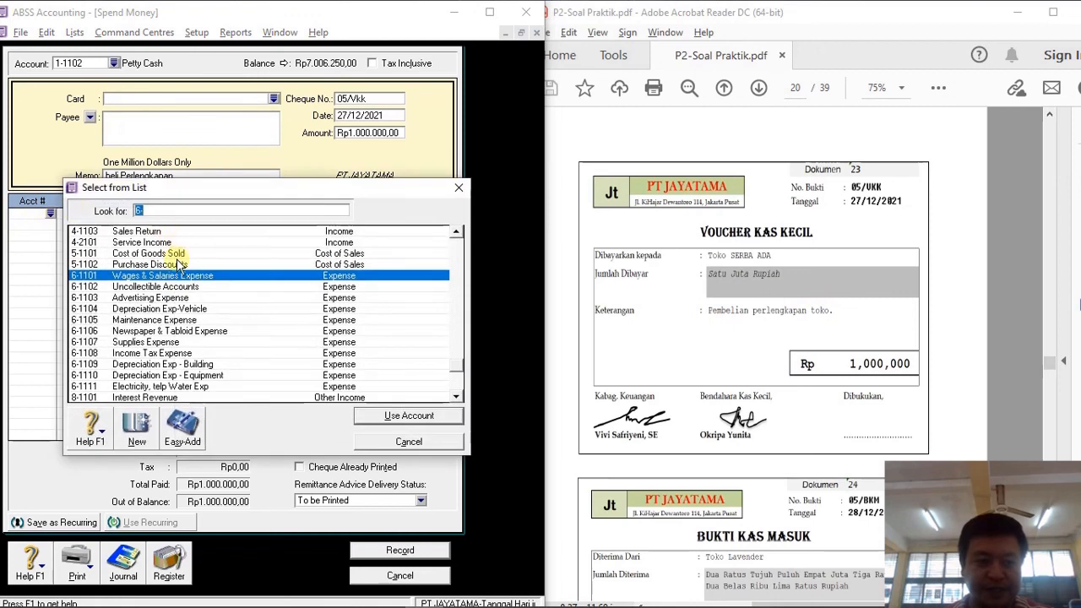
text(1-1101)
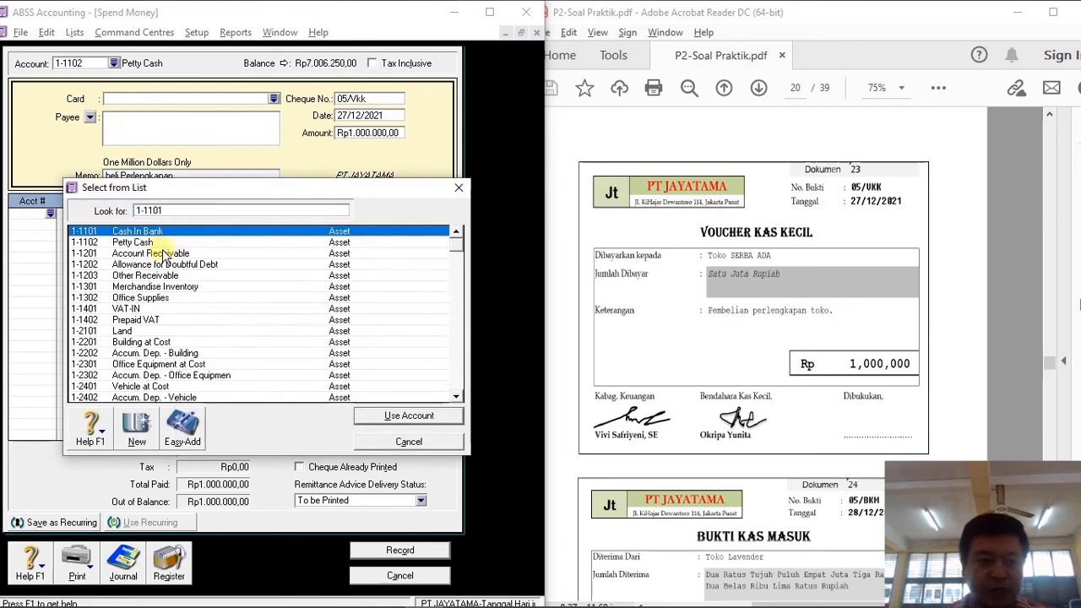
double_click(157, 297)
key(Tab)
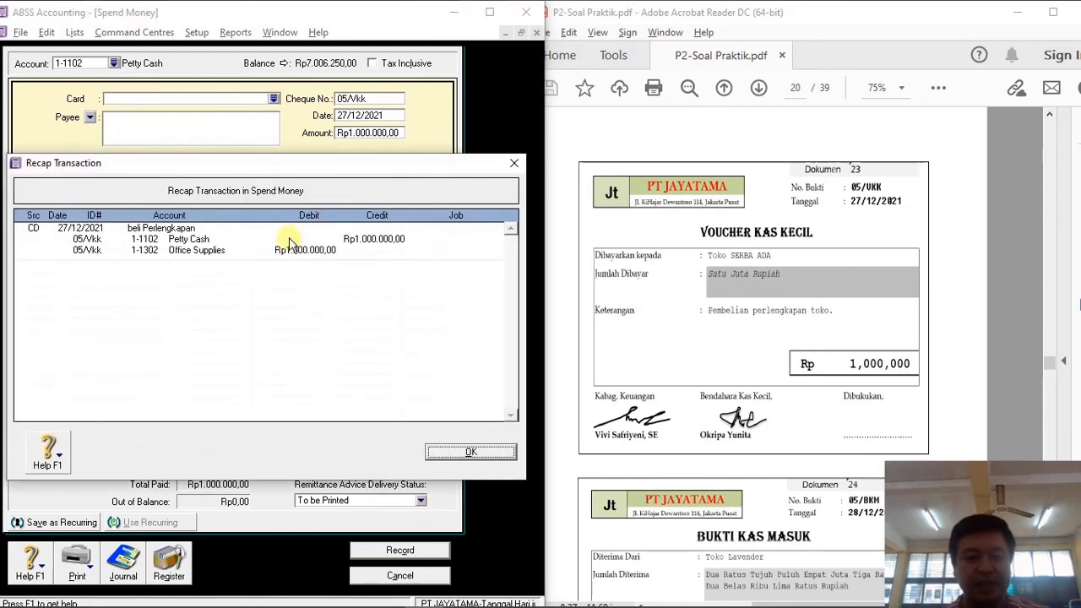
Review the petty cash payment's journal recap, record the payment, and close the Spend Money form.
key(ctrl+r)
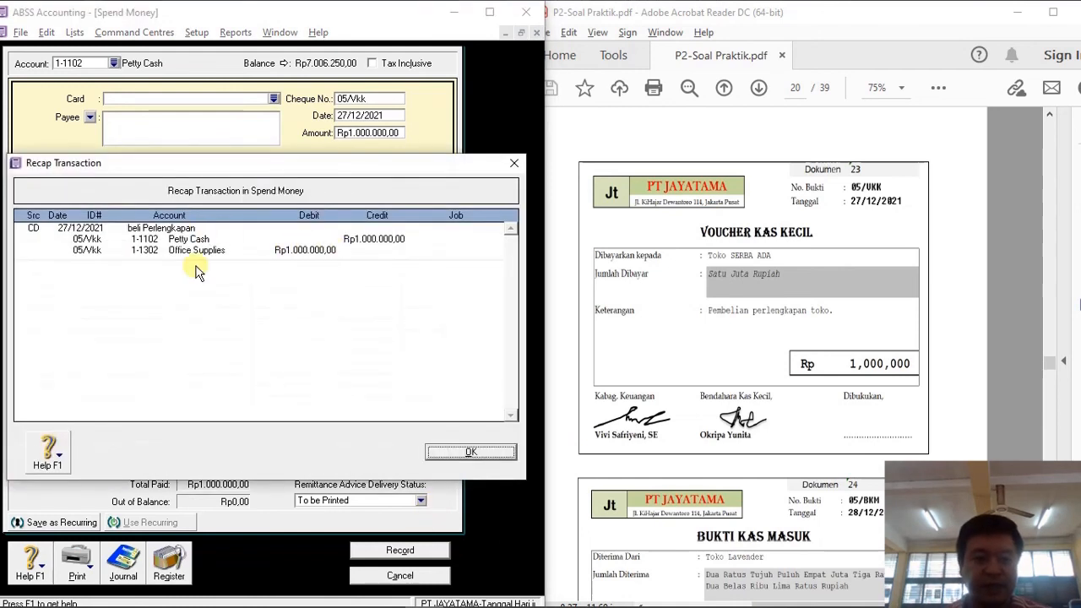
click(461, 452)
click(401, 551)
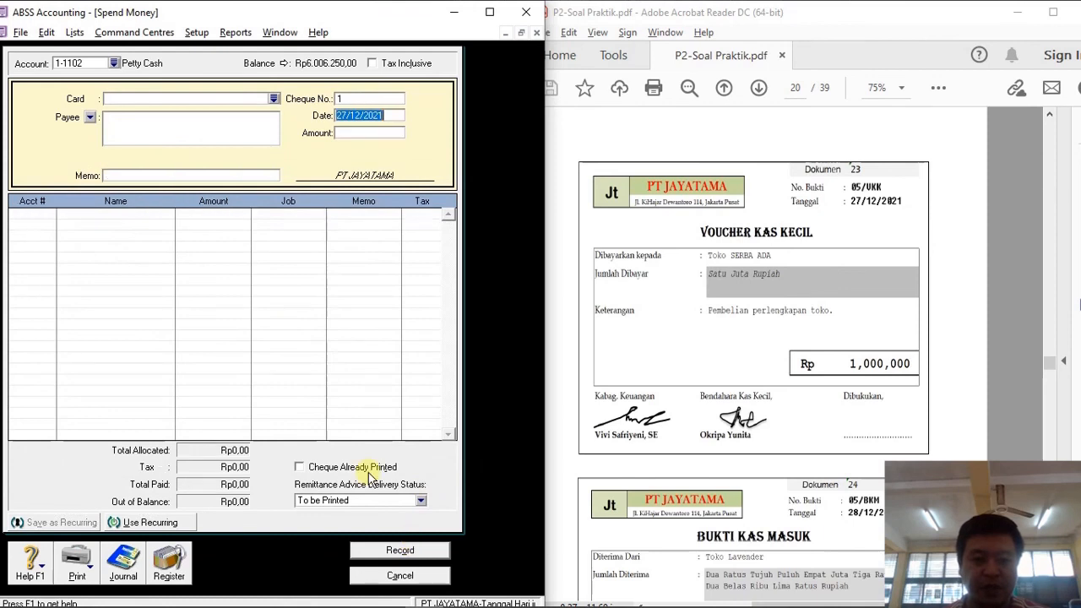
click(429, 575)
Look ahead to document 24 in the PDF, switch to the sticky note and add the heading "Dok 23".
scroll(751, 329, down, 5)
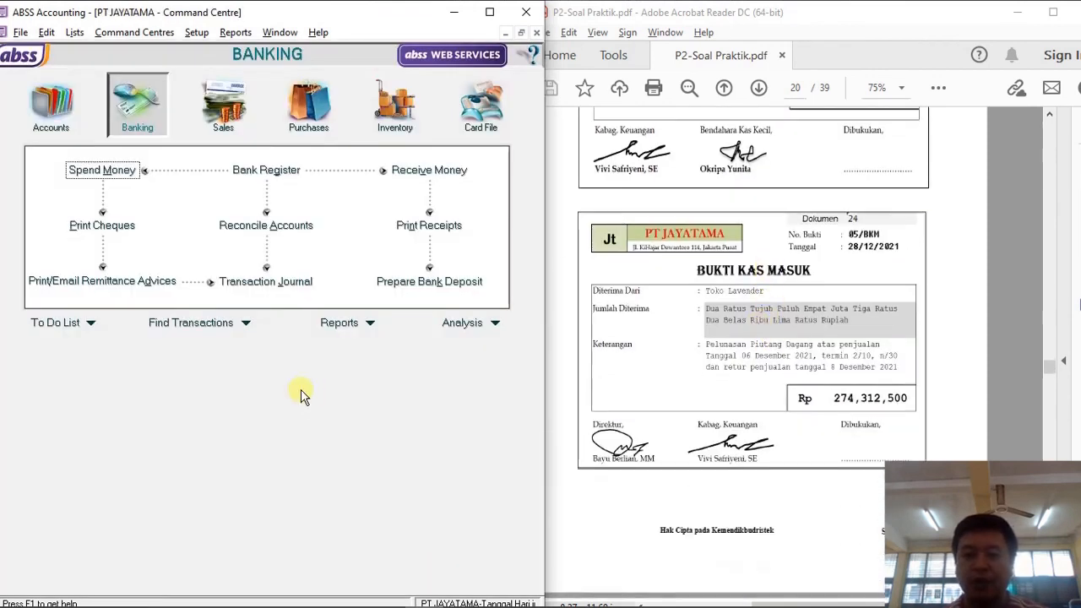
scroll(832, 370, down, 2)
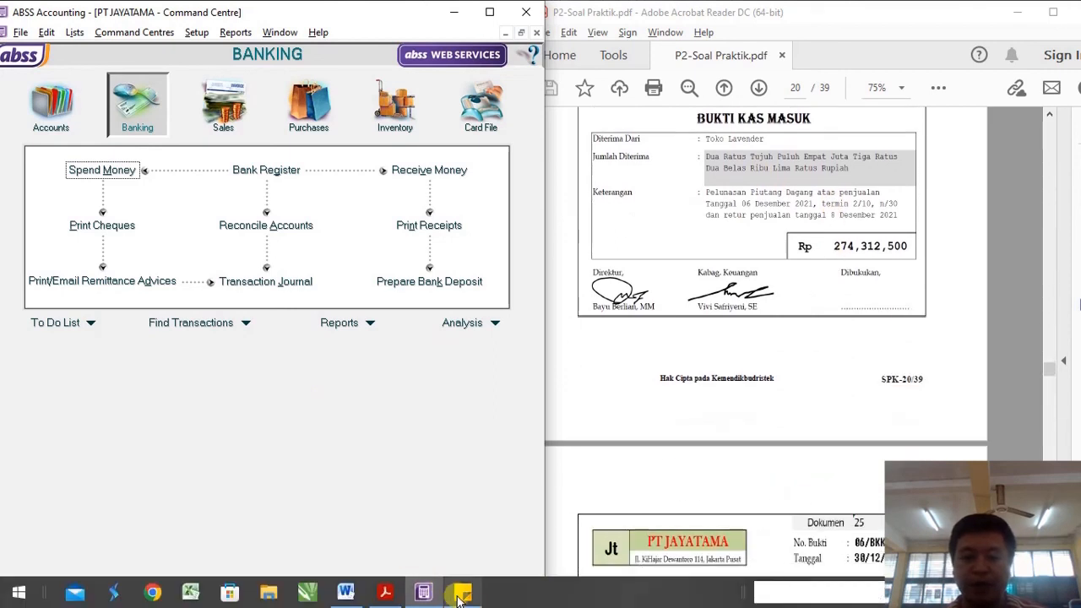
click(460, 595)
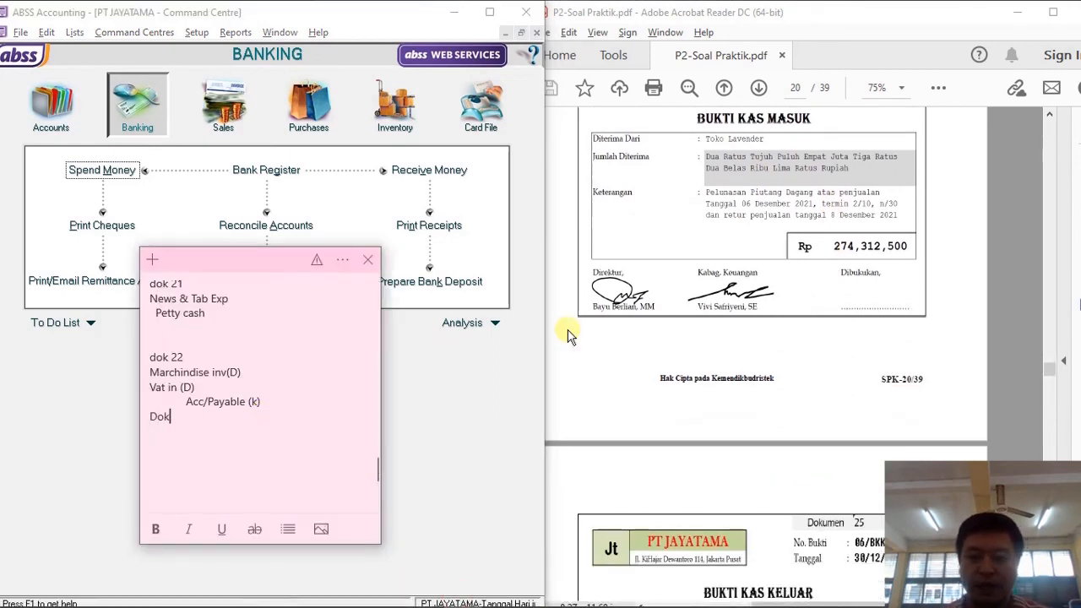
scroll(572, 331, up, 7)
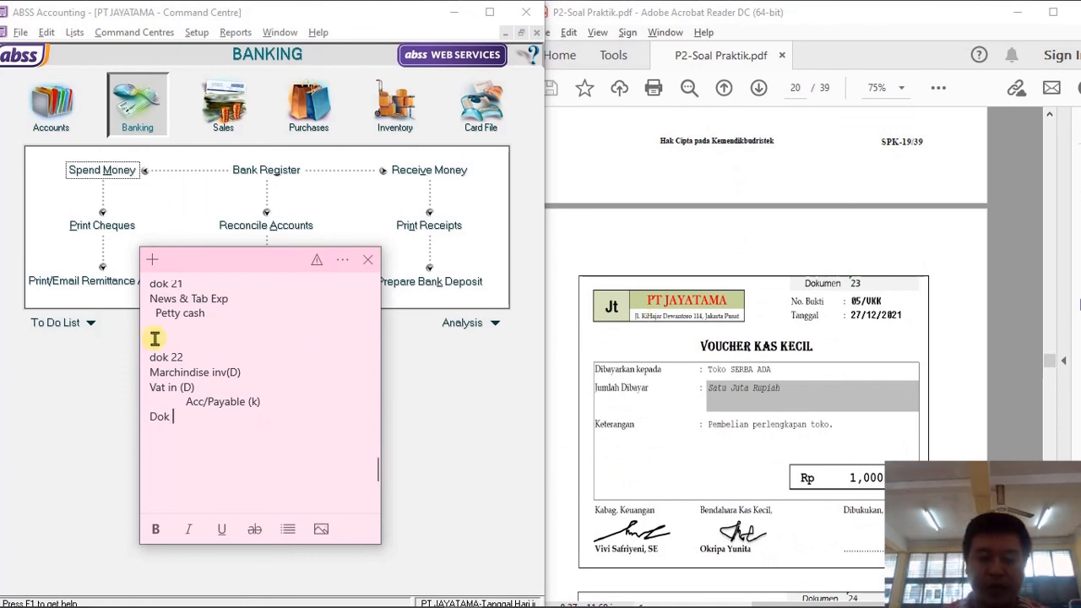
scroll(828, 307, up, 3)
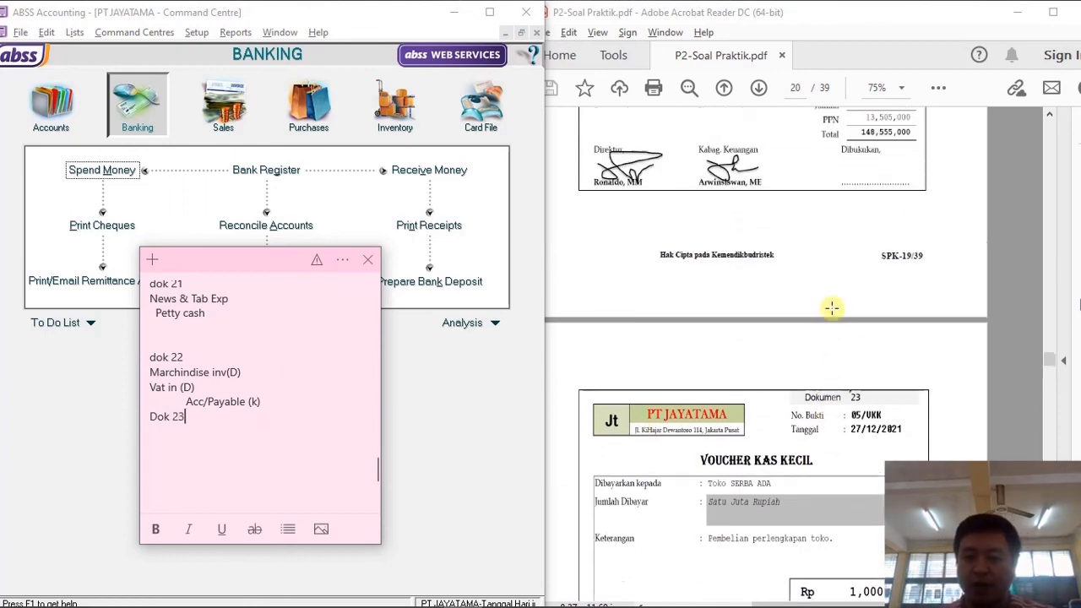
Copy an earlier petty cash journal in the sticky note under Dok 23 and change its debit account to Office Supplies.
scroll(236, 372, up, 6)
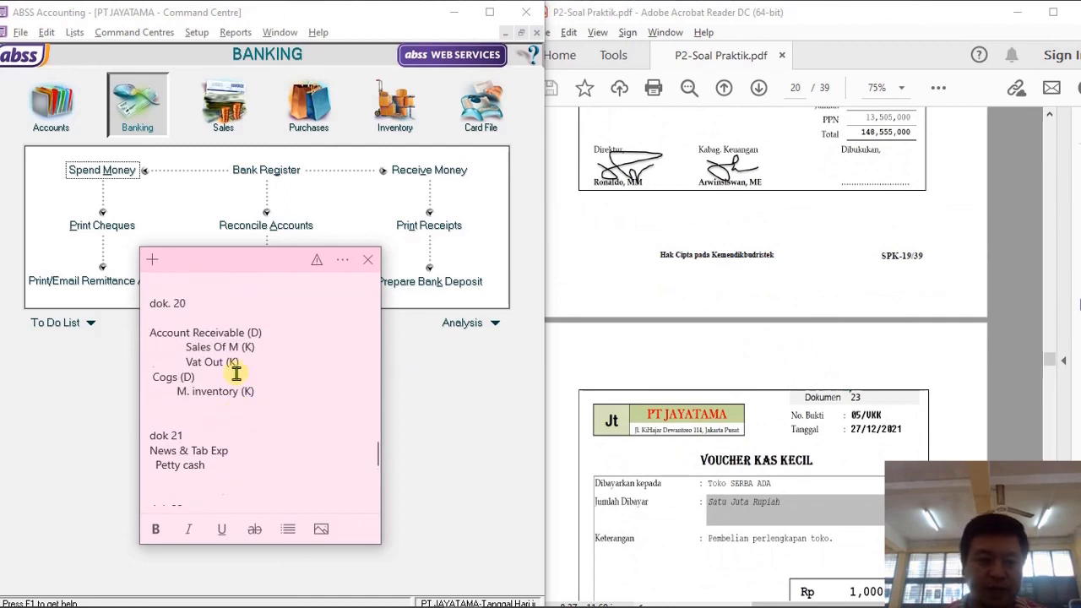
drag(228, 378, 143, 340)
key(ctrl+c)
scroll(209, 390, down, 4)
scroll(209, 390, down, 5)
click(193, 326)
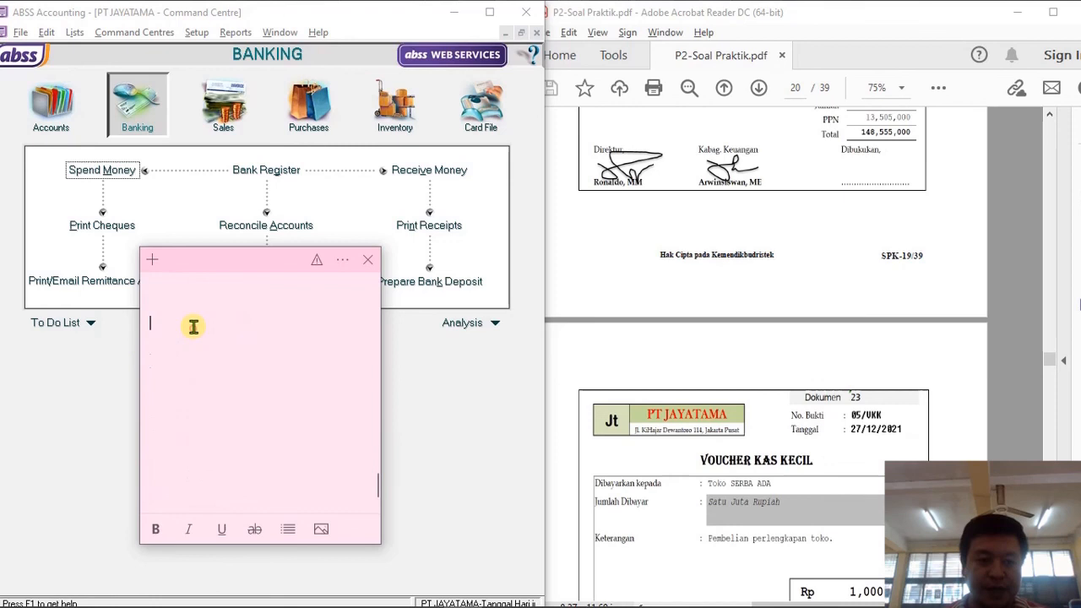
key(ctrl+v)
drag(241, 368, 144, 366)
text(Office Supplies)
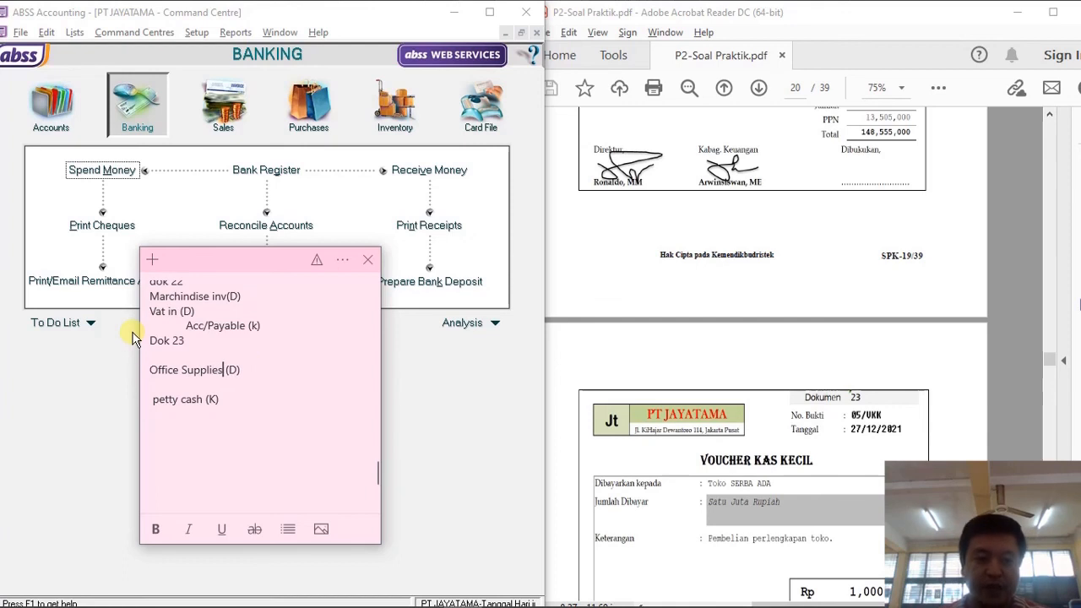
Add a "Dok 24" heading to the sticky note with the journal Cash (D) and Acc receivable(K), based on document 24.
click(281, 413)
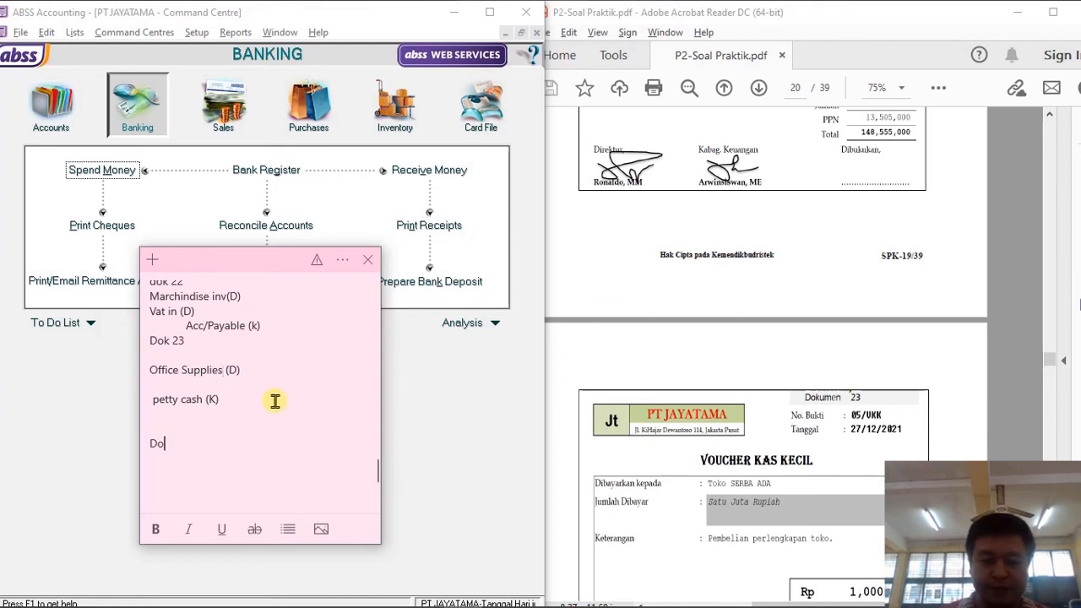
click(792, 422)
scroll(800, 414, down, 12)
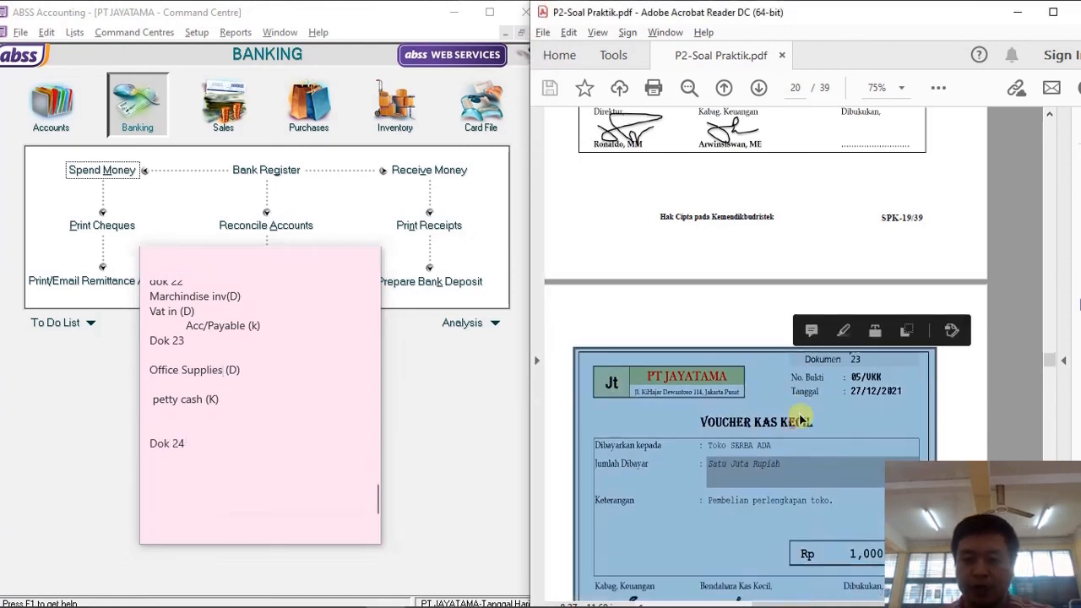
click(994, 236)
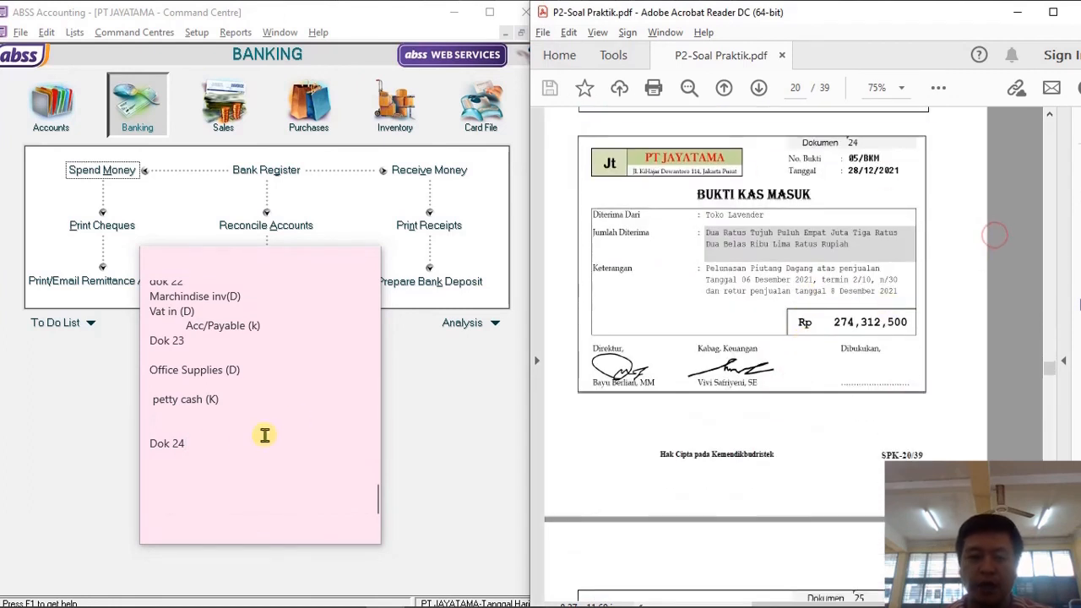
click(205, 439)
key(Return)
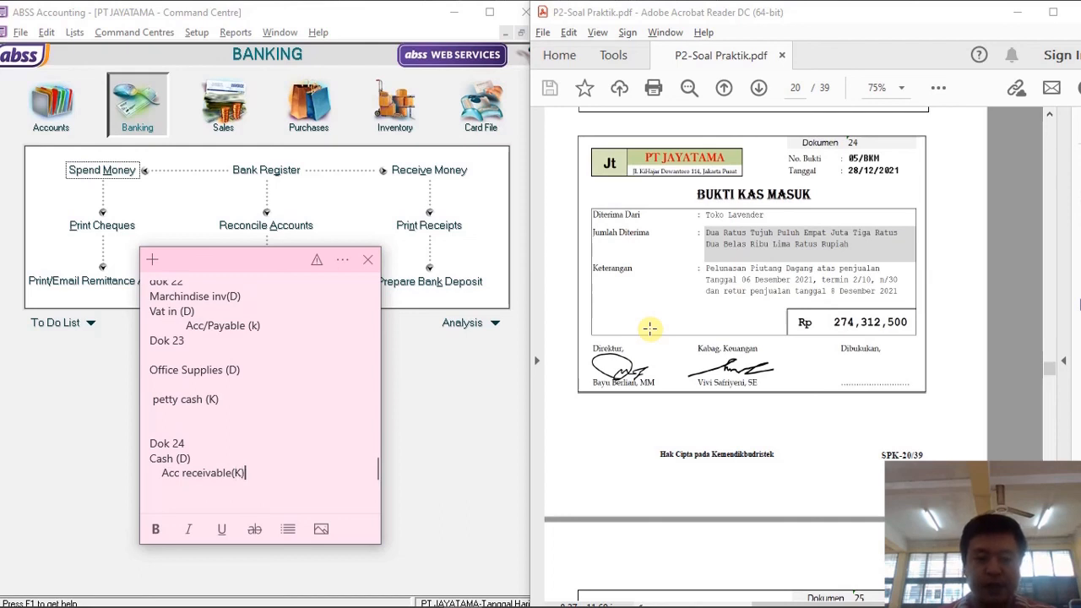
Switch from the sticky note to ABSS Accounting and start a Receive Payments entry for customer Toko LAVENDER.
click(429, 423)
click(235, 93)
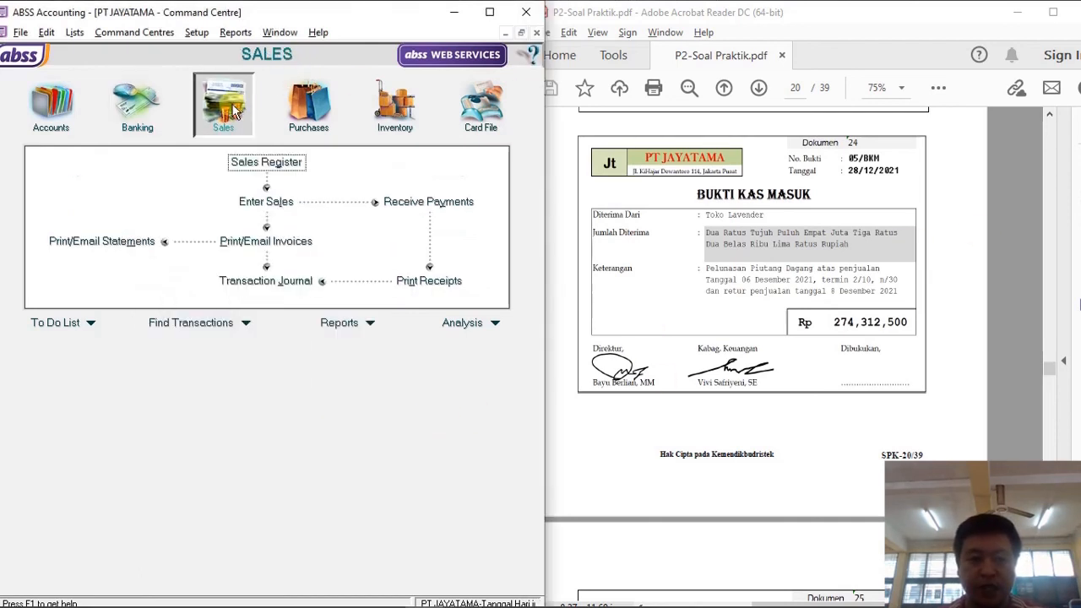
click(429, 203)
text(Toko L)
key(Tab)
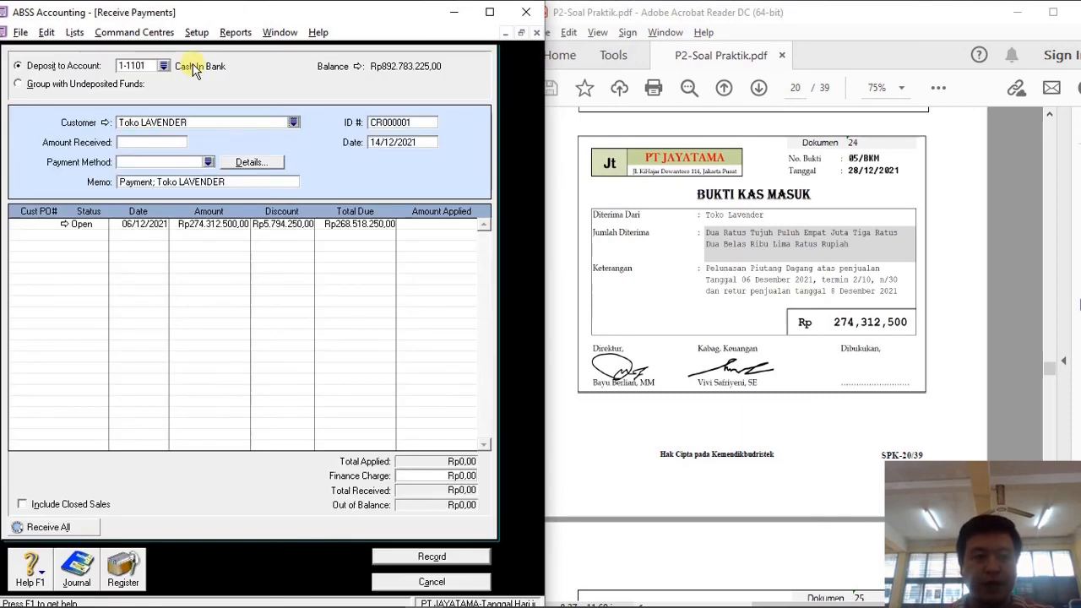
Set the customer payment's ID number to 05/BKM and its date to 20/12/2021.
click(425, 123)
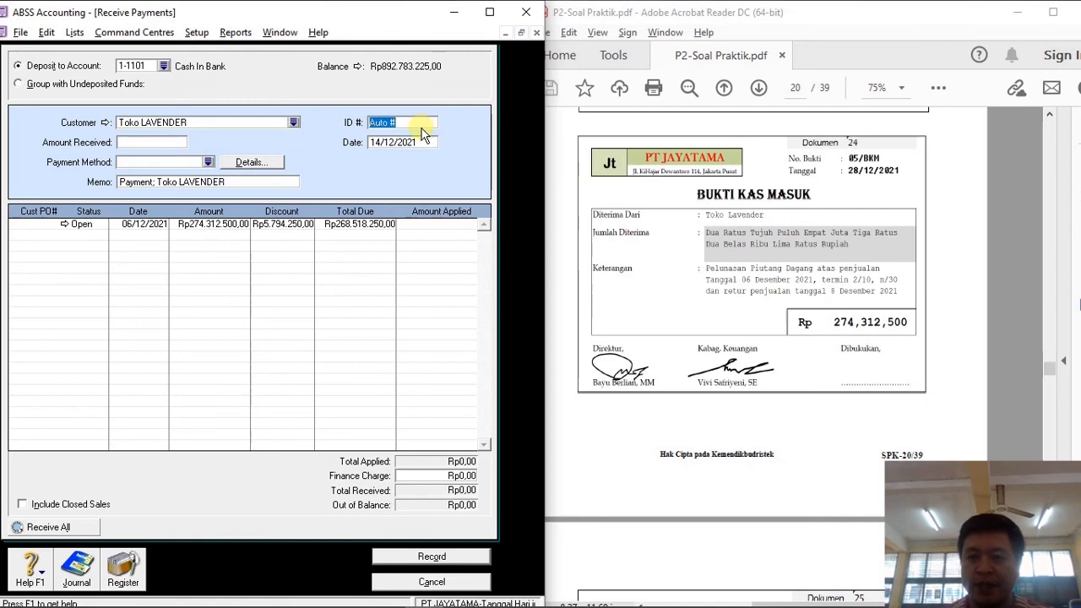
text(05/BK)
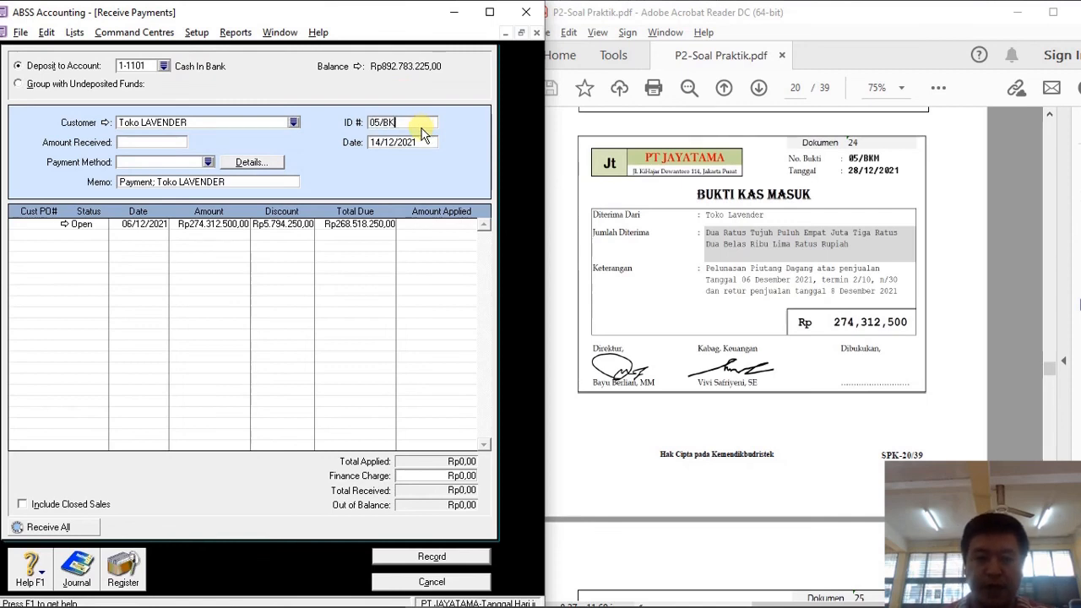
text(M)
key(Tab)
text(20/12/)
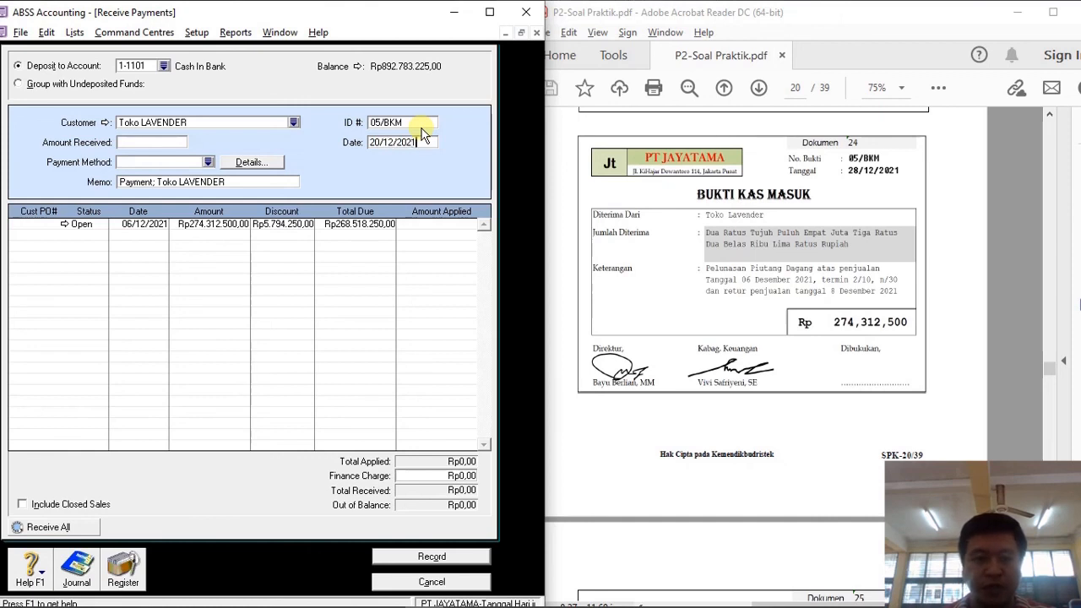
text(2021)
key(Tab)
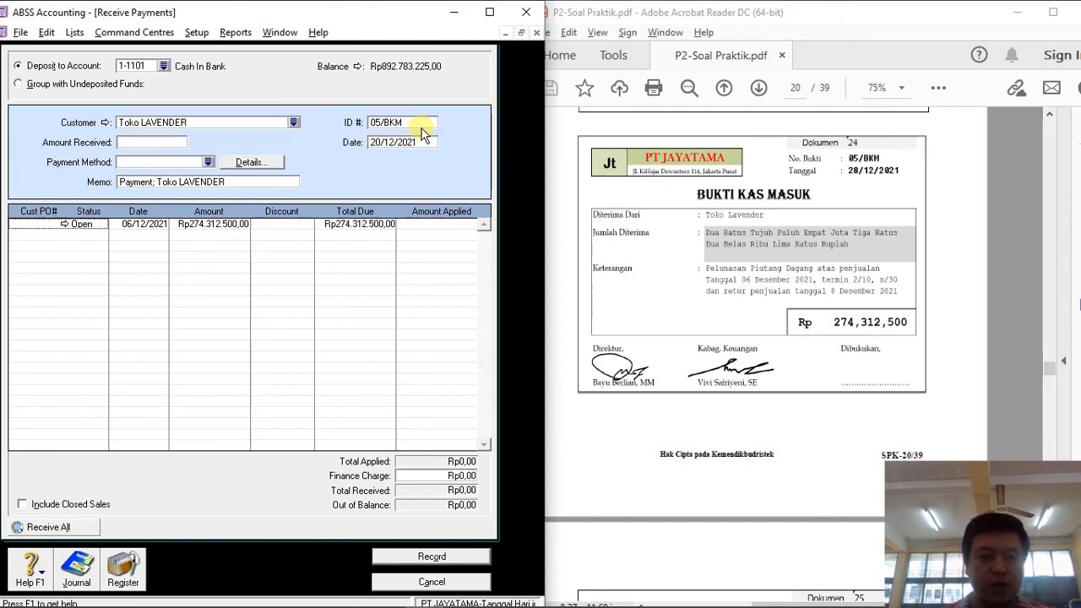
Enter 274312500 as the amount received and apply it to Toko LAVENDER's open sale of 06/12/2021.
click(168, 143)
text(274312500)
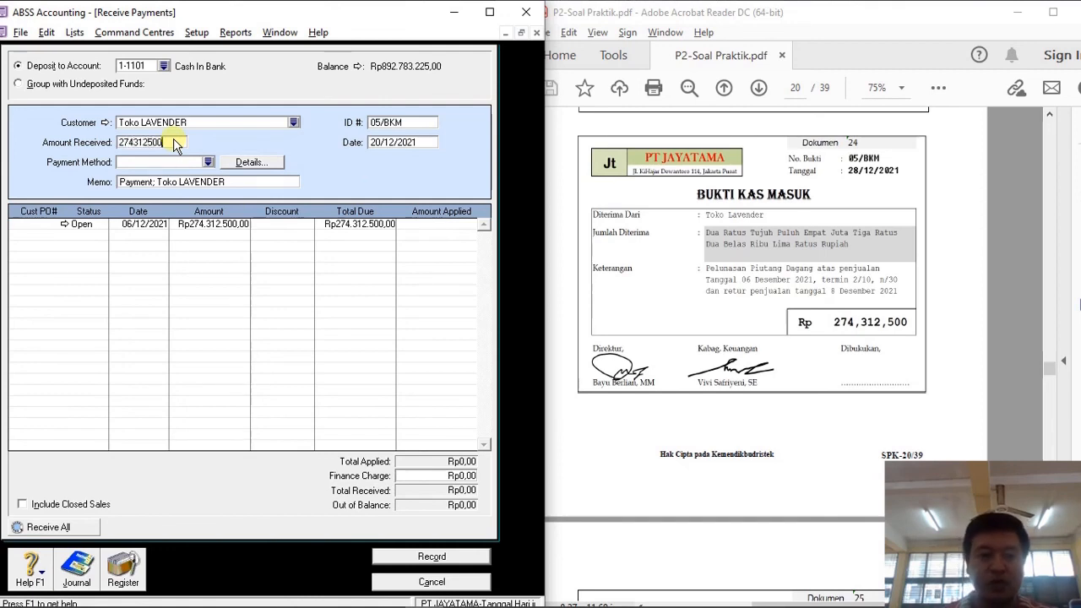
key(Tab)
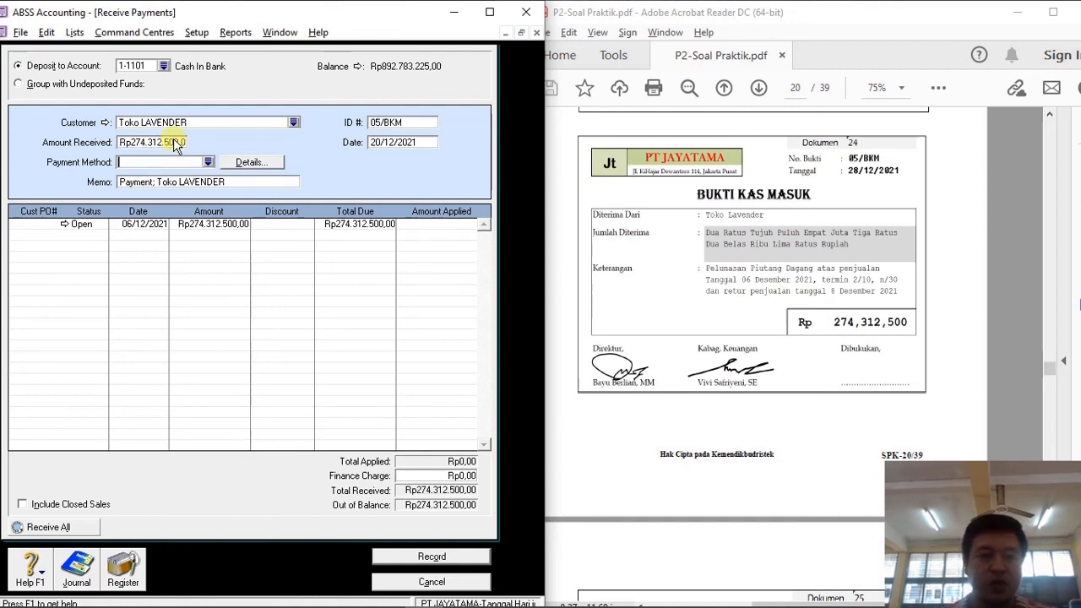
click(413, 225)
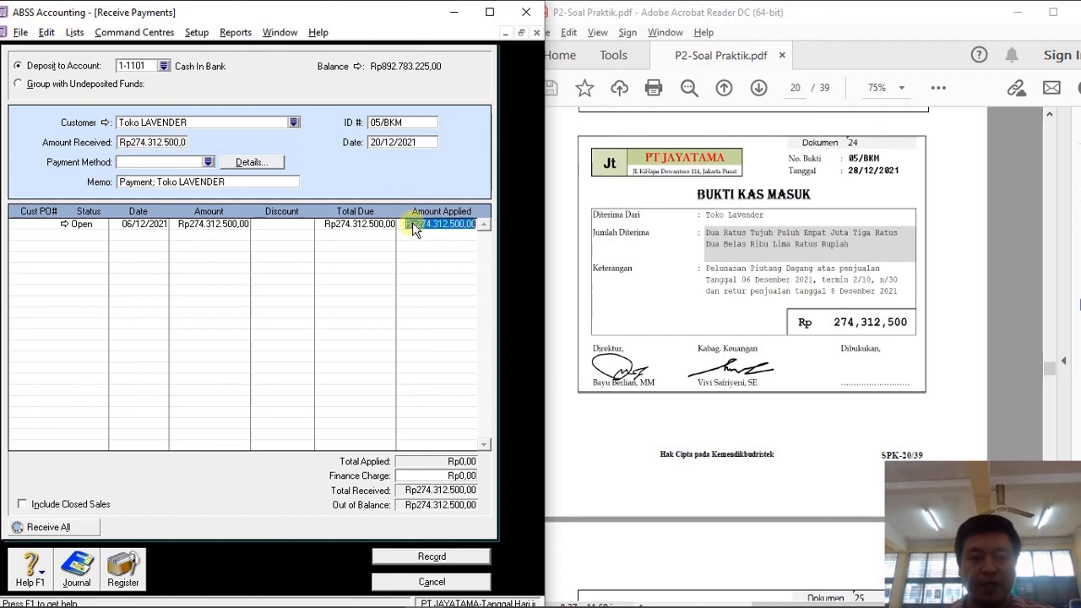
Review the customer payment's journal recap, record the payment, and close the Receive Payments form.
key(ctrl+r)
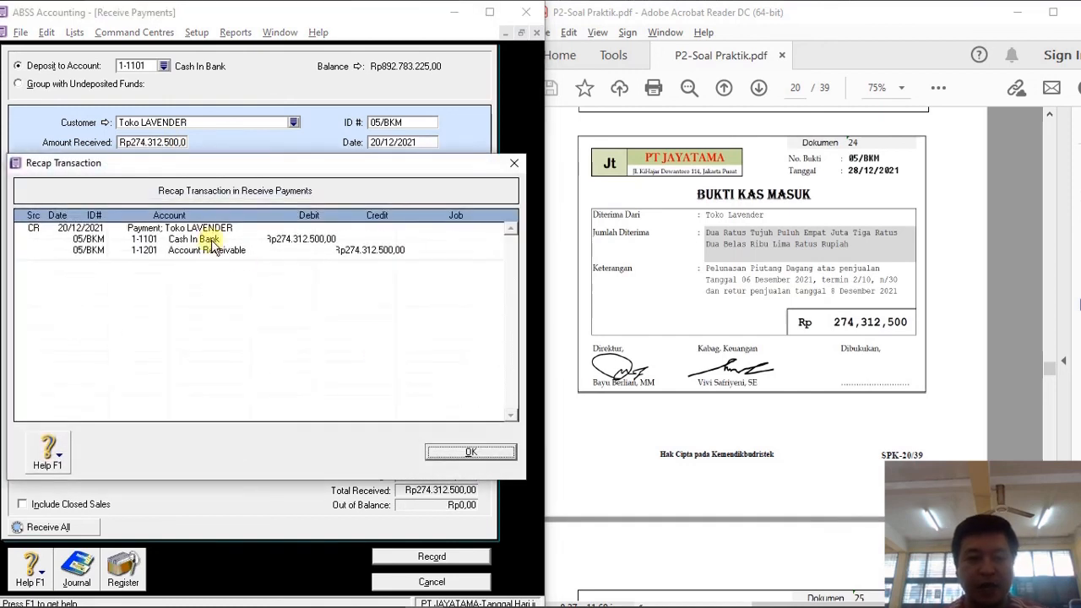
click(473, 453)
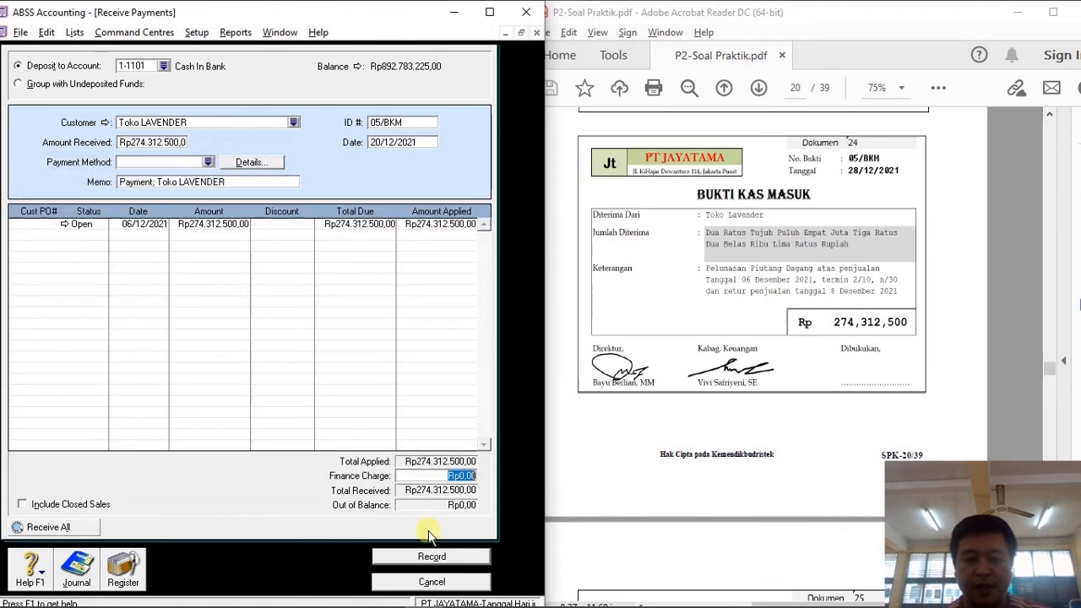
click(430, 557)
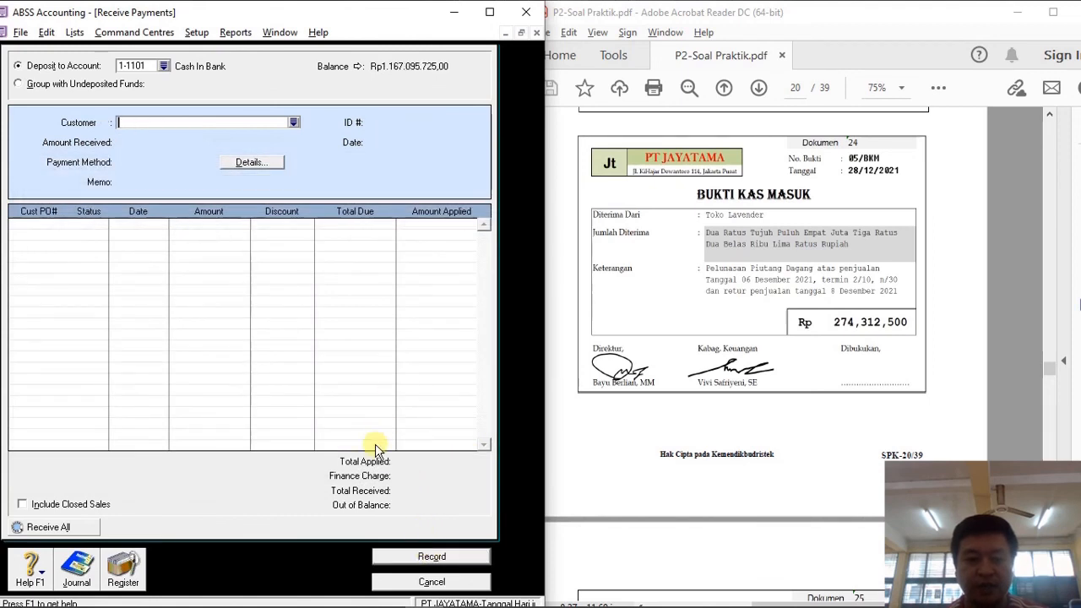
click(449, 578)
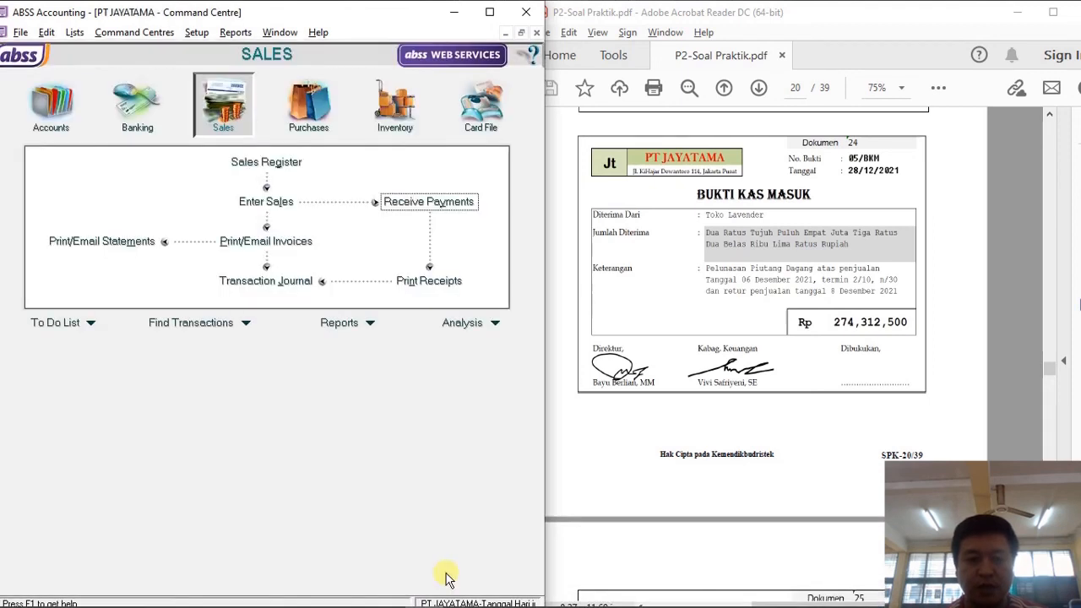
Bring document 25 into view in the PDF and reopen the sticky note with the journal notes.
click(812, 434)
scroll(812, 432, down, 10)
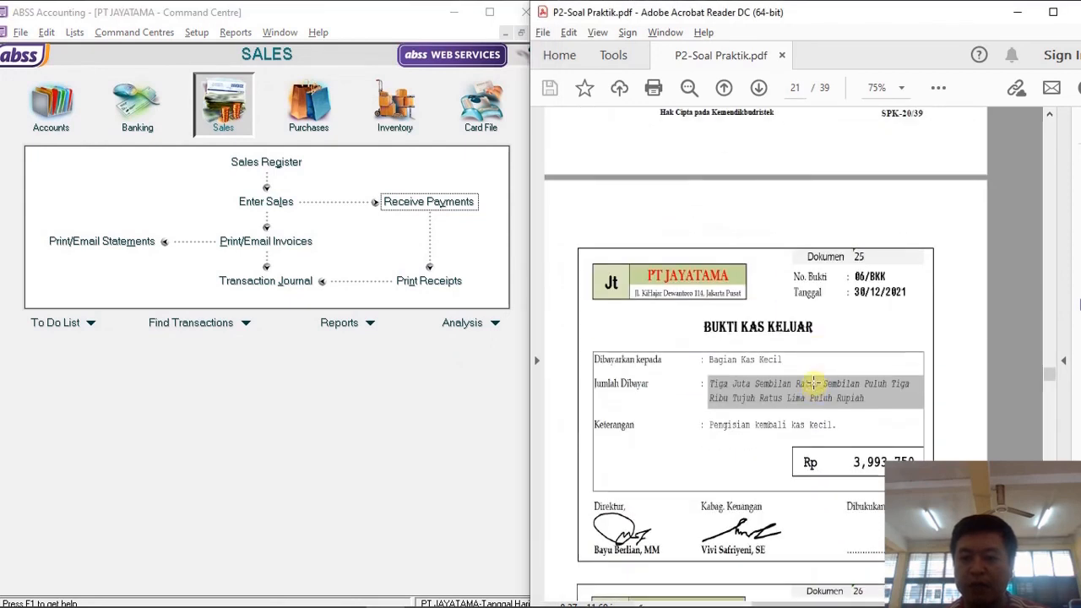
scroll(820, 376, up, 10)
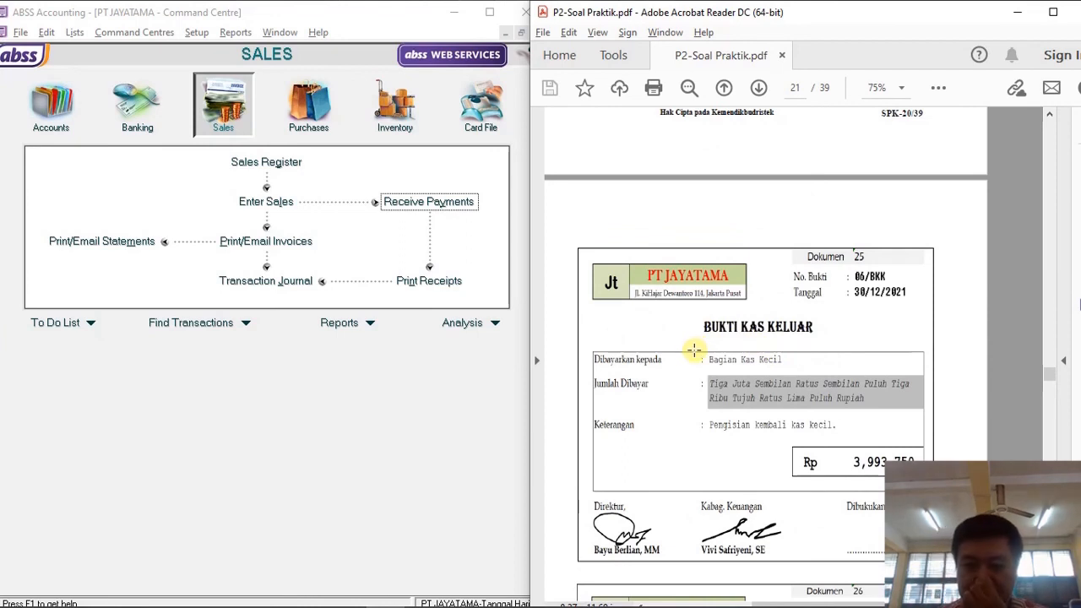
click(359, 379)
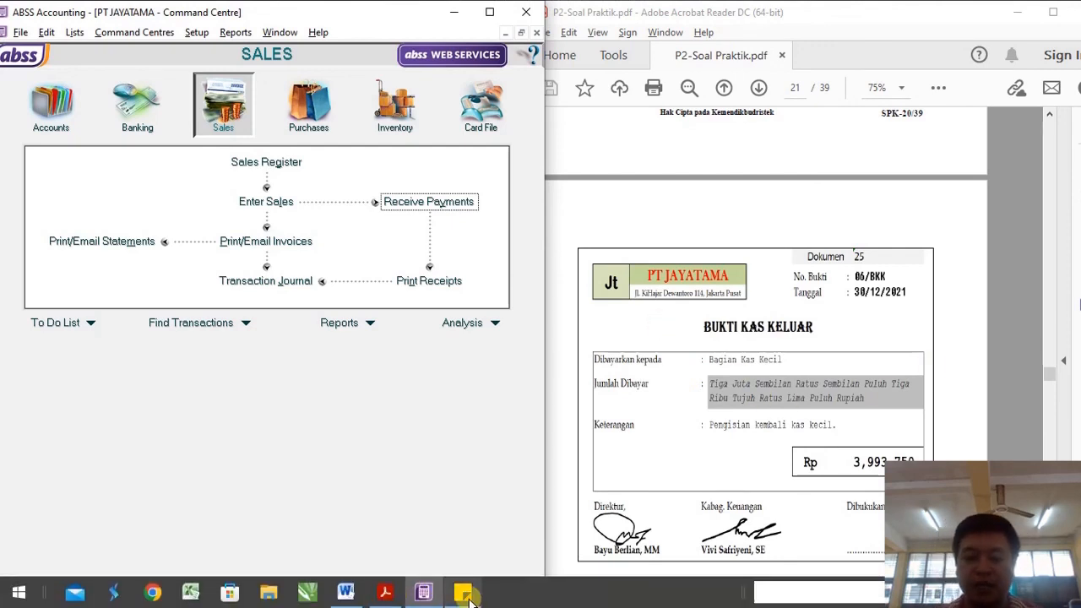
click(462, 592)
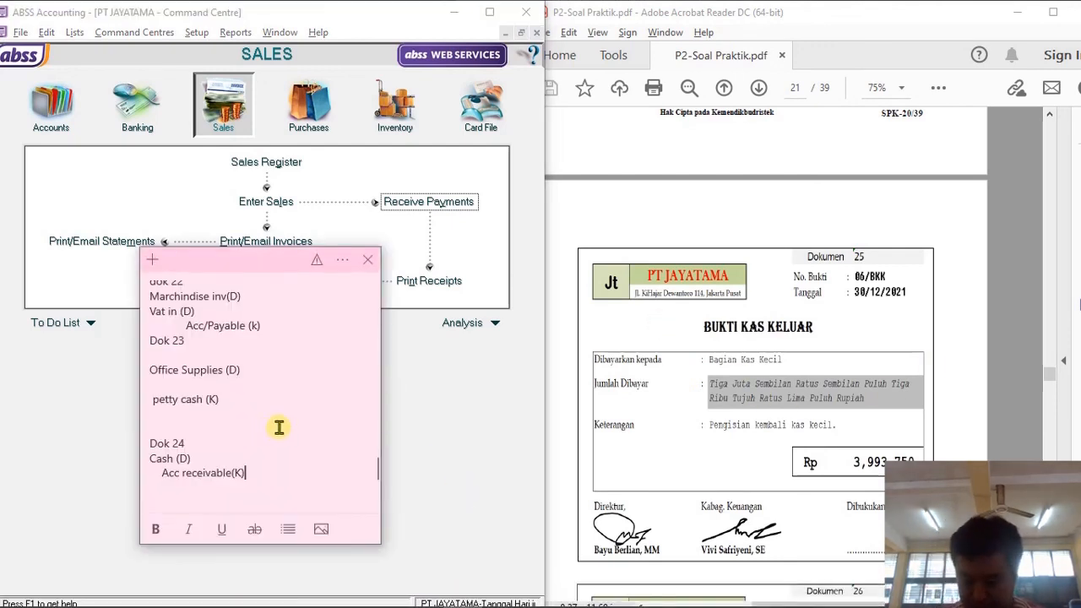
Add a "Dok 25" heading to the sticky note with the journal Pettty Cash and, indented below, Cash In bank, and return to ABSS Accounting.
key(Return)
key(Return)
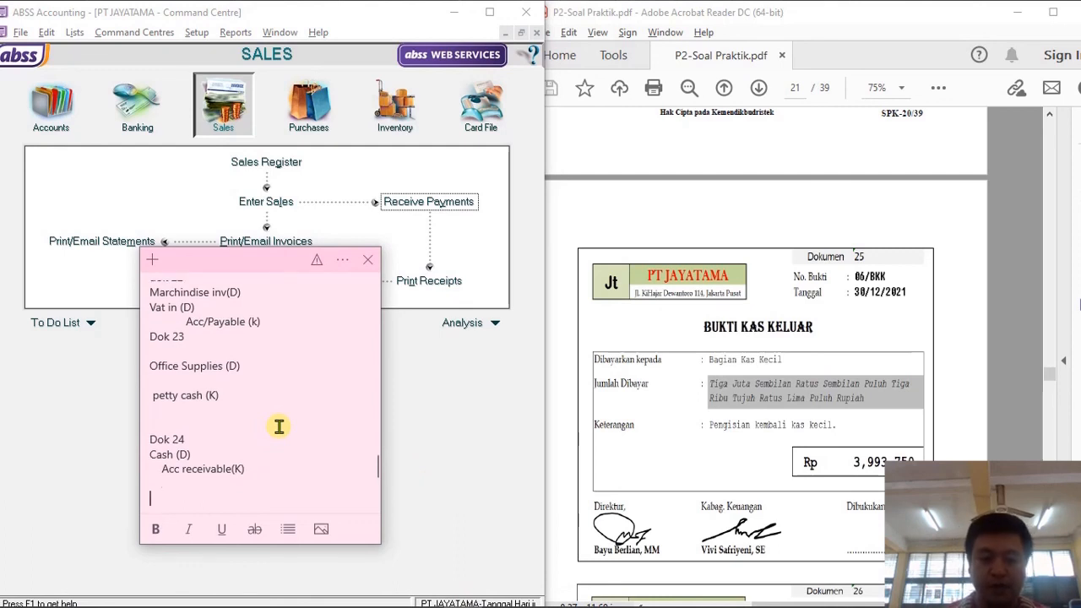
scroll(285, 452, down, 3)
text(Dok 25)
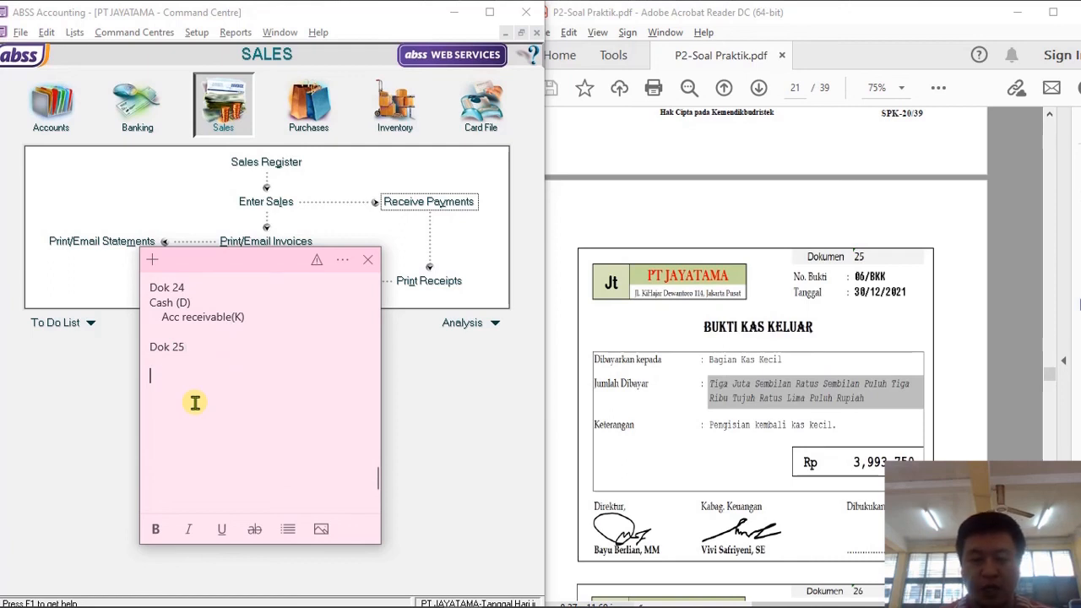
text(ettty Cash)
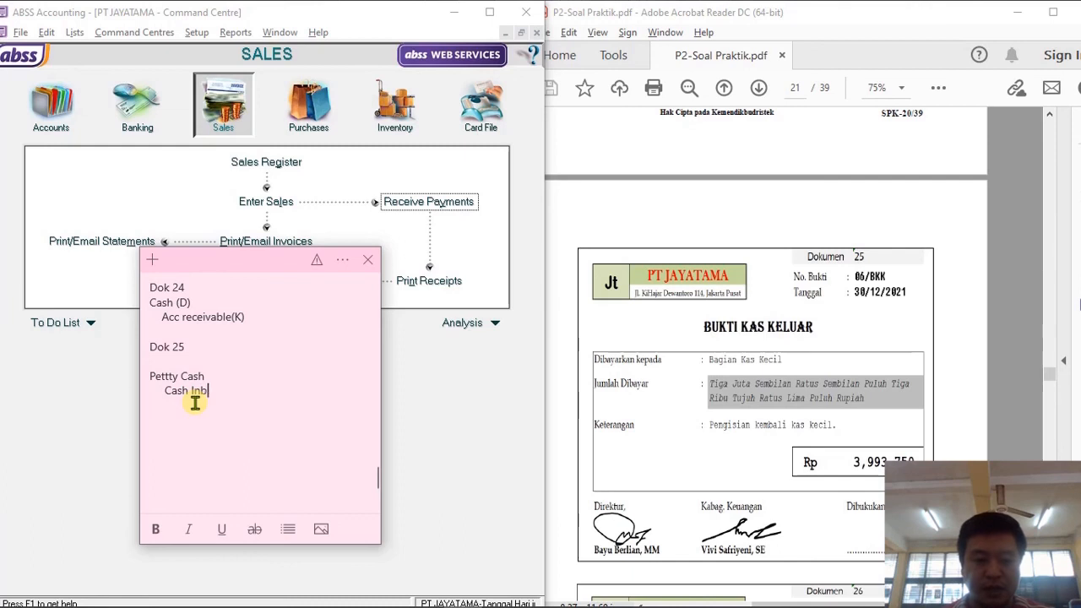
text(ban)
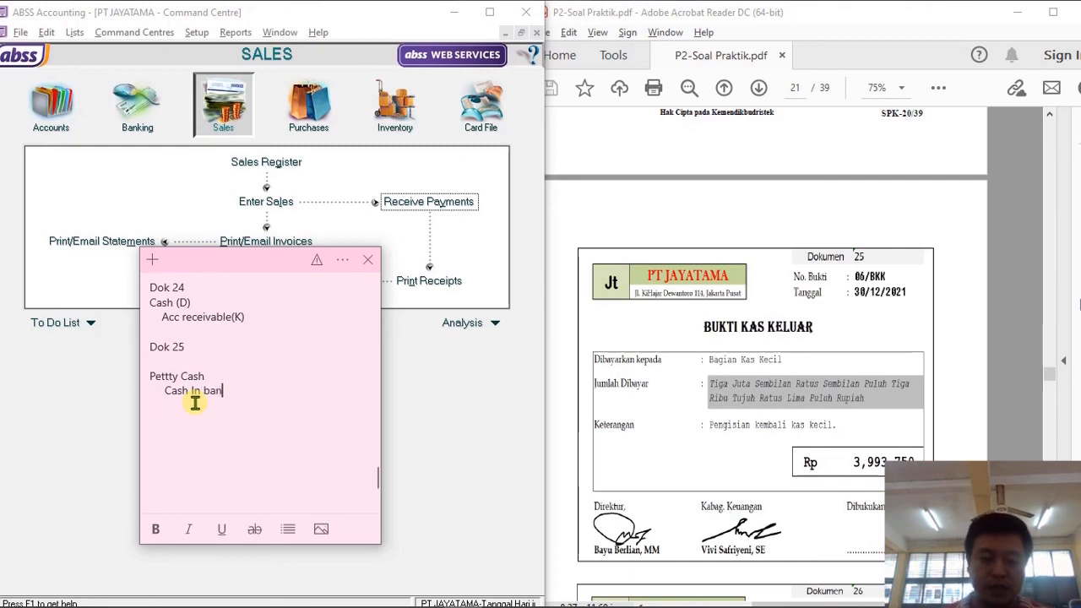
click(393, 313)
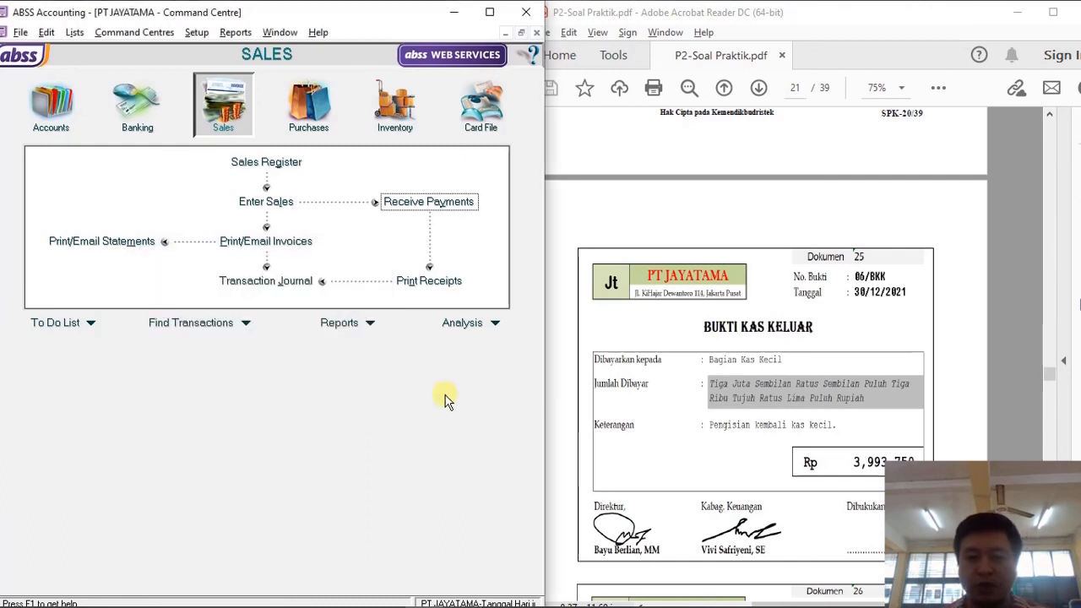
Start a Spend Money entry from Cash In Bank with cheque number 06/BKK, date 30/12/2021 and amount 3.993.750.
click(140, 85)
click(127, 170)
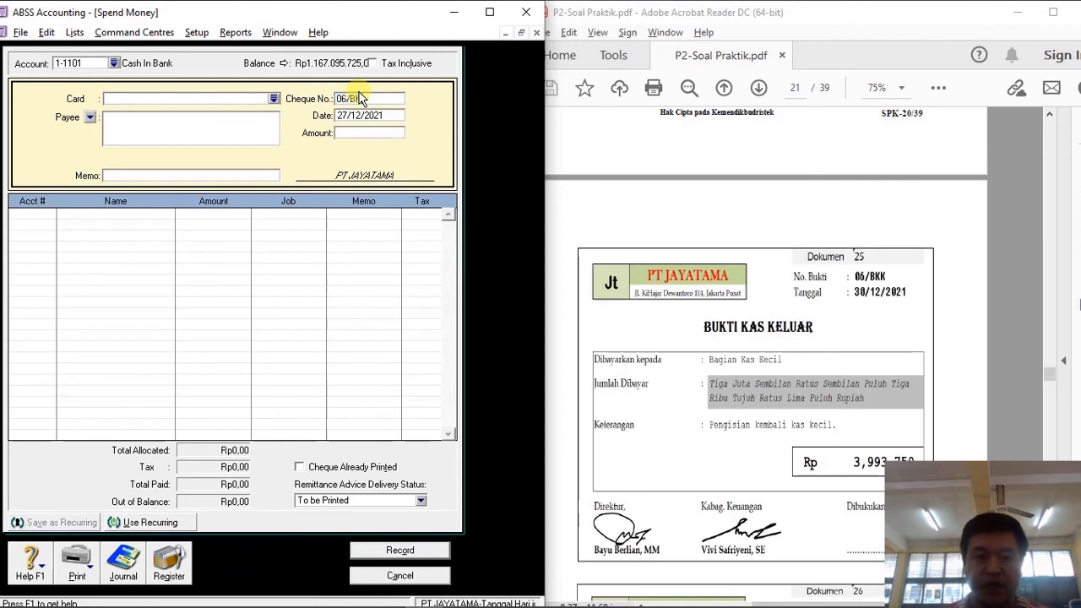
key(Tab)
text(3)
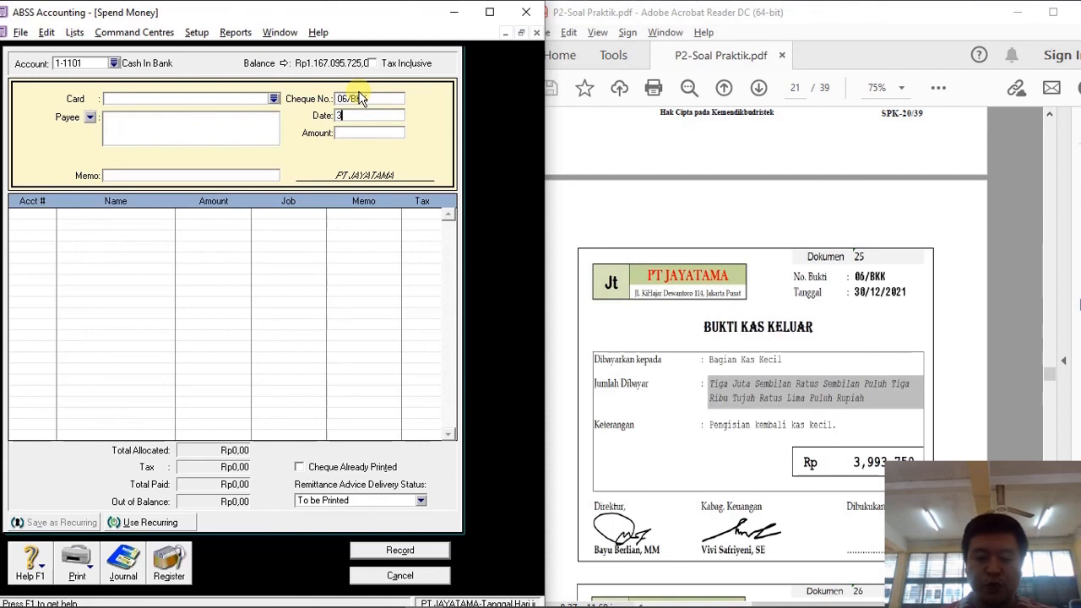
text(0/12/2021)
key(Tab)
text(3)
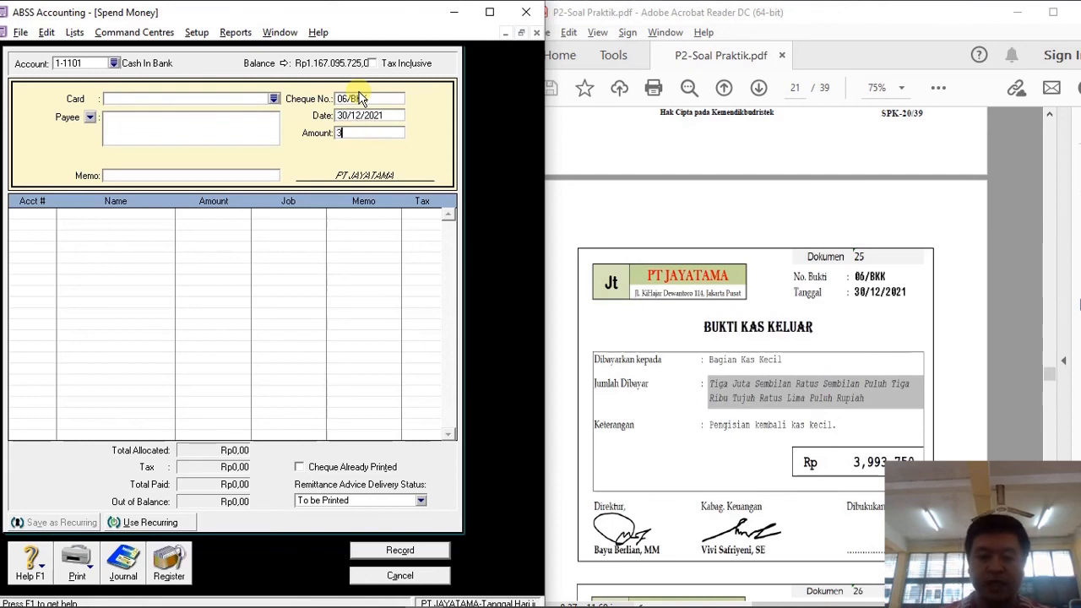
text(.993)
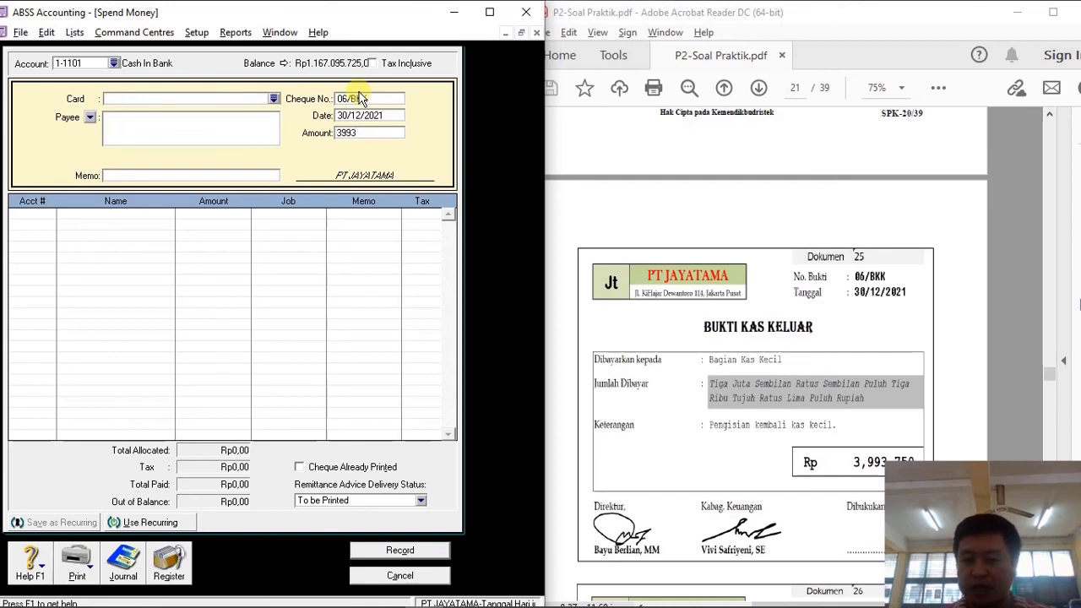
text(.750)
key(Tab)
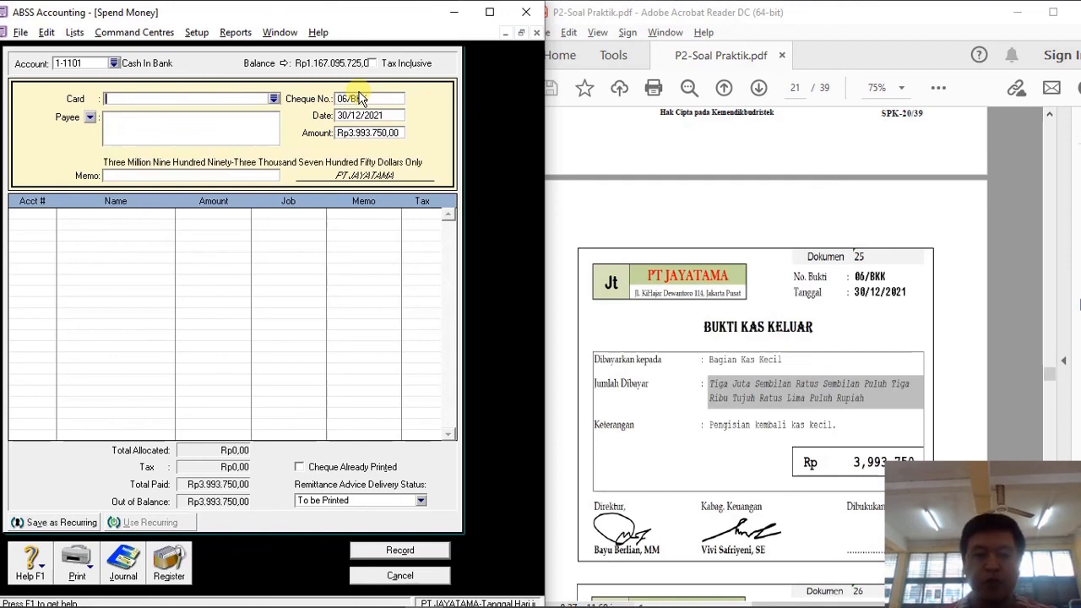
Enter the memo "pengisian Kembali Kas kecil" for the cash payment.
click(195, 177)
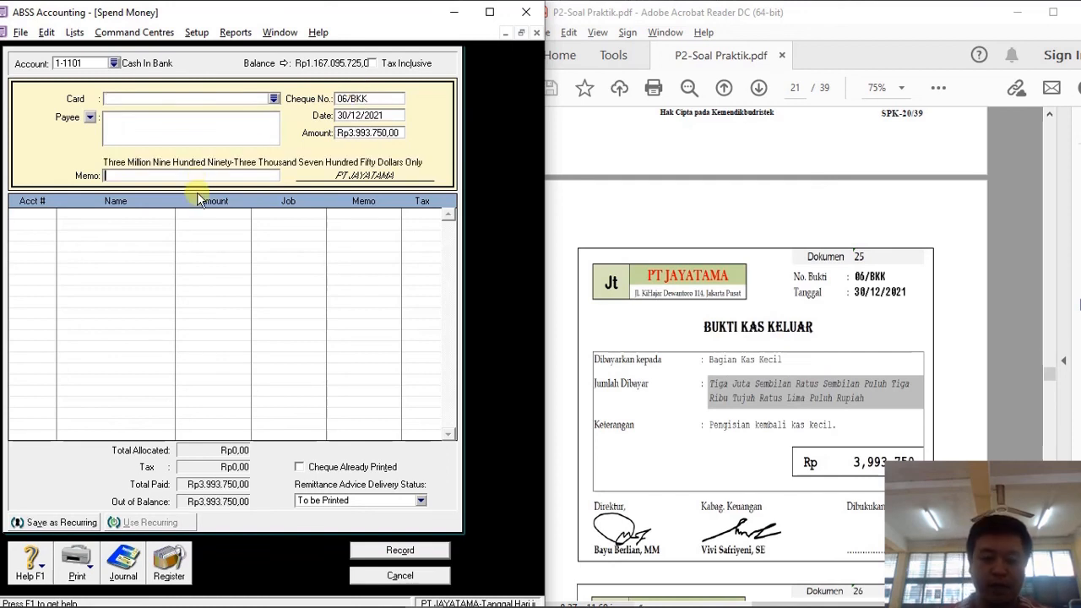
text(pengisian Kemab)
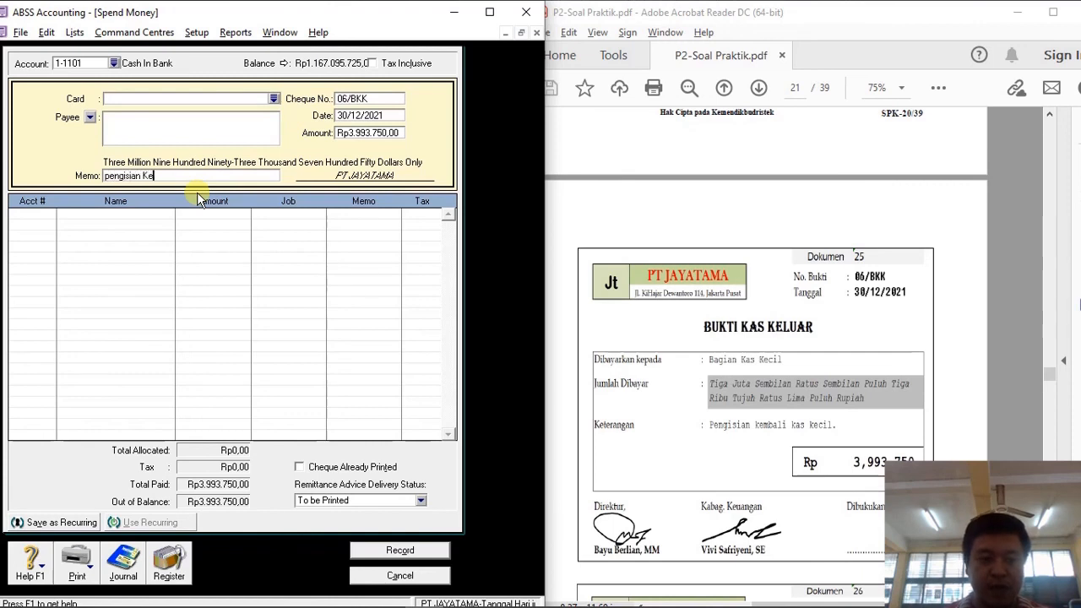
key(BackSpace)
key(BackSpace)
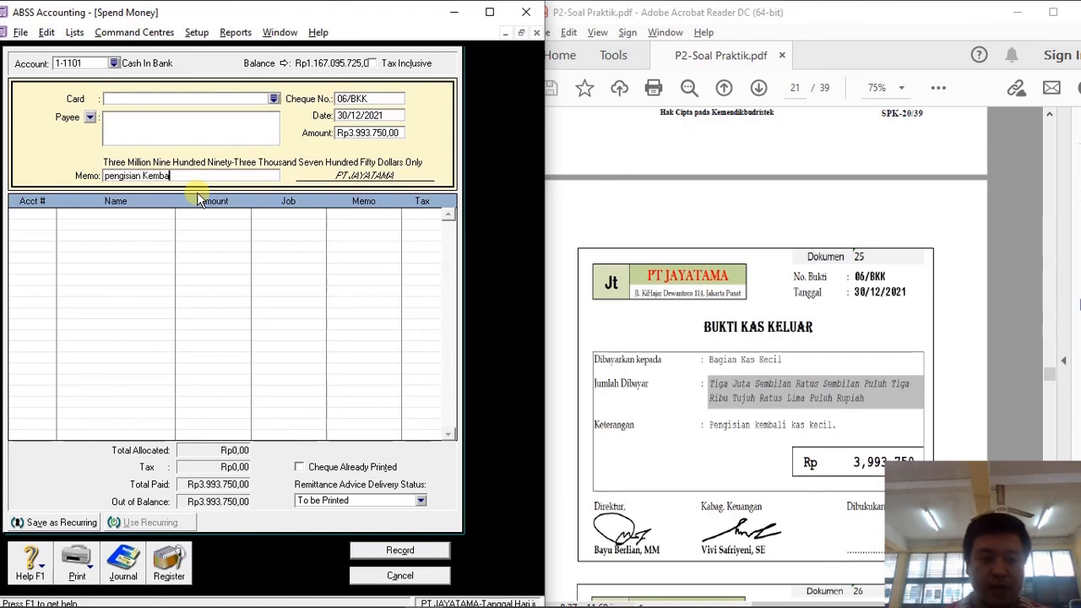
text(bali Kas kecil)
key(Tab)
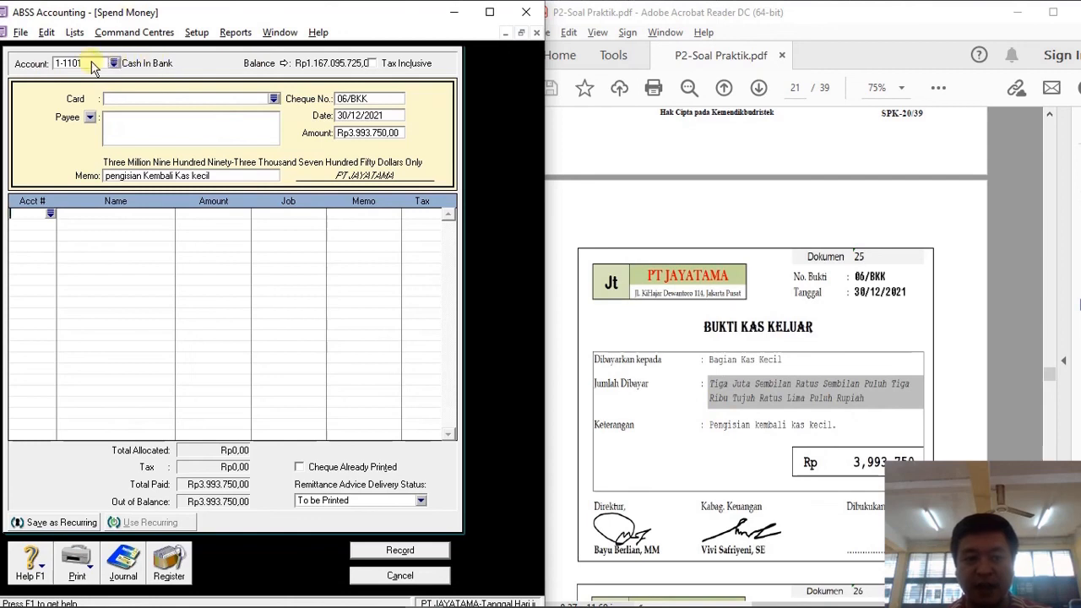
Allocate the full payment amount to account 1-1102 Petty Cash.
click(51, 214)
scroll(169, 243, up, 15)
click(158, 243)
double_click(158, 244)
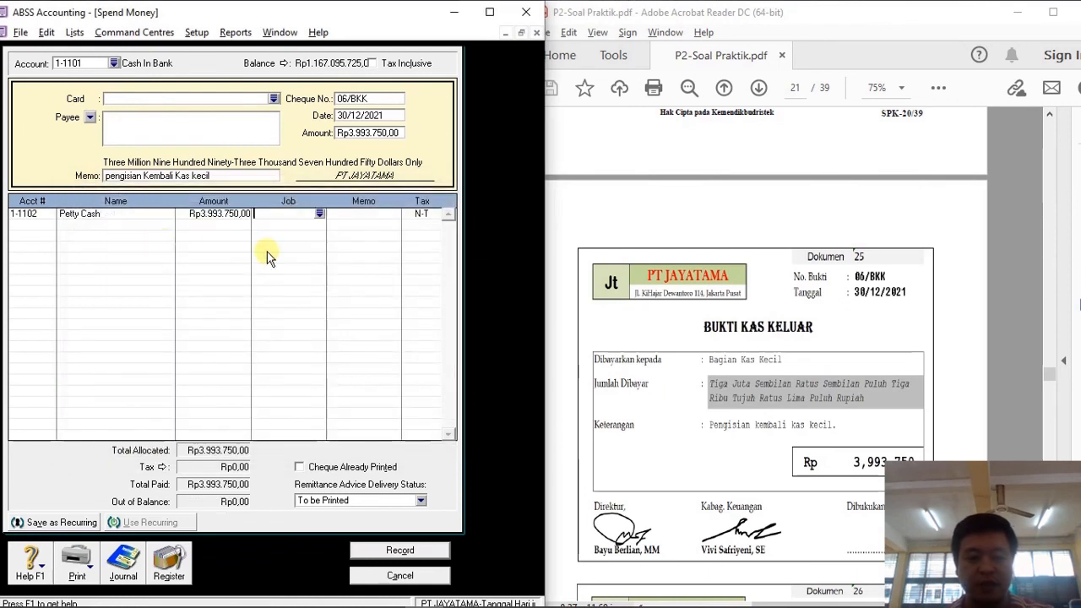
Review the petty cash refill's journal recap and record the payment.
key(ctrl+r)
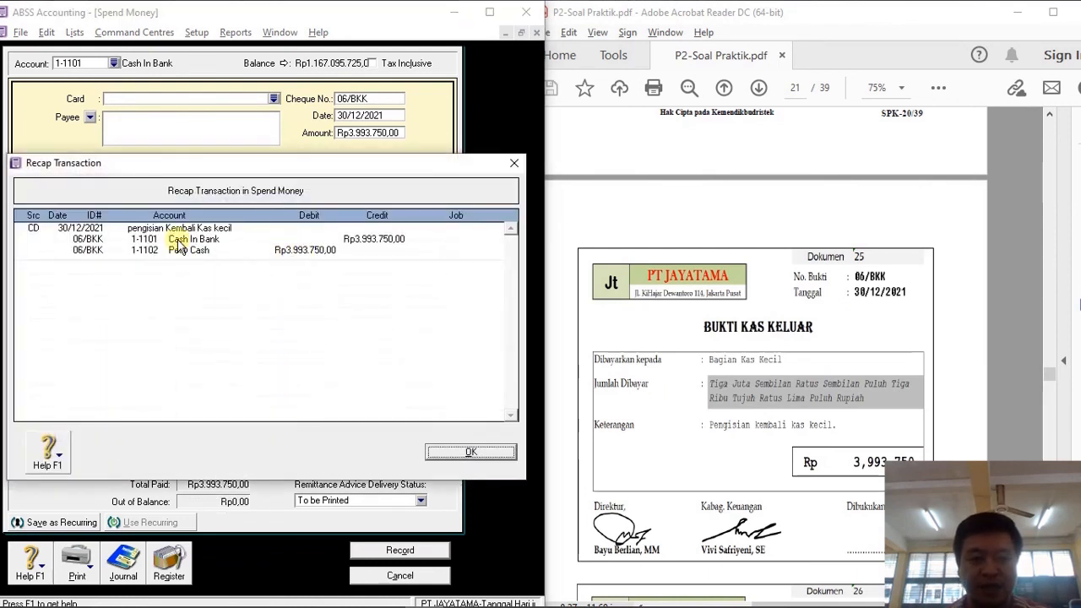
click(467, 454)
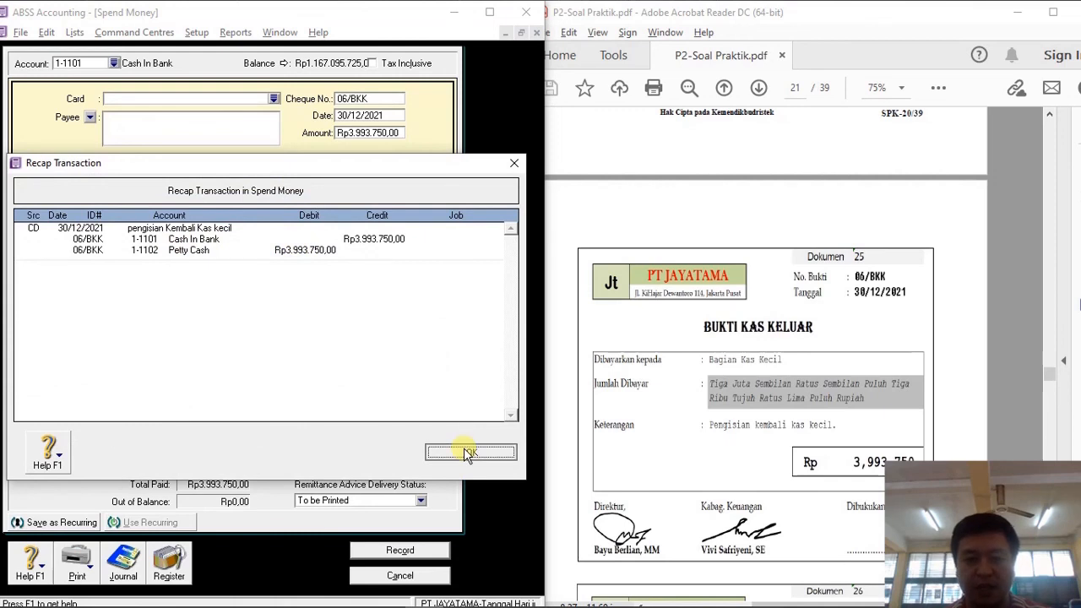
click(409, 552)
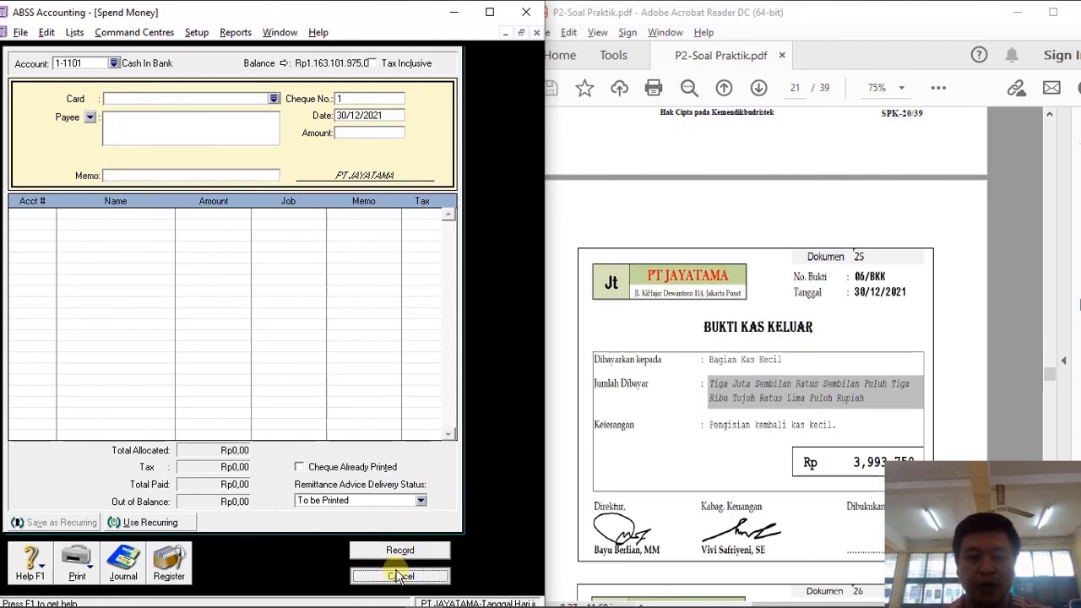
Close the Spend Money entry and bring document 26 (07/BKK) into view in the question PDF.
click(398, 576)
scroll(844, 448, down, 10)
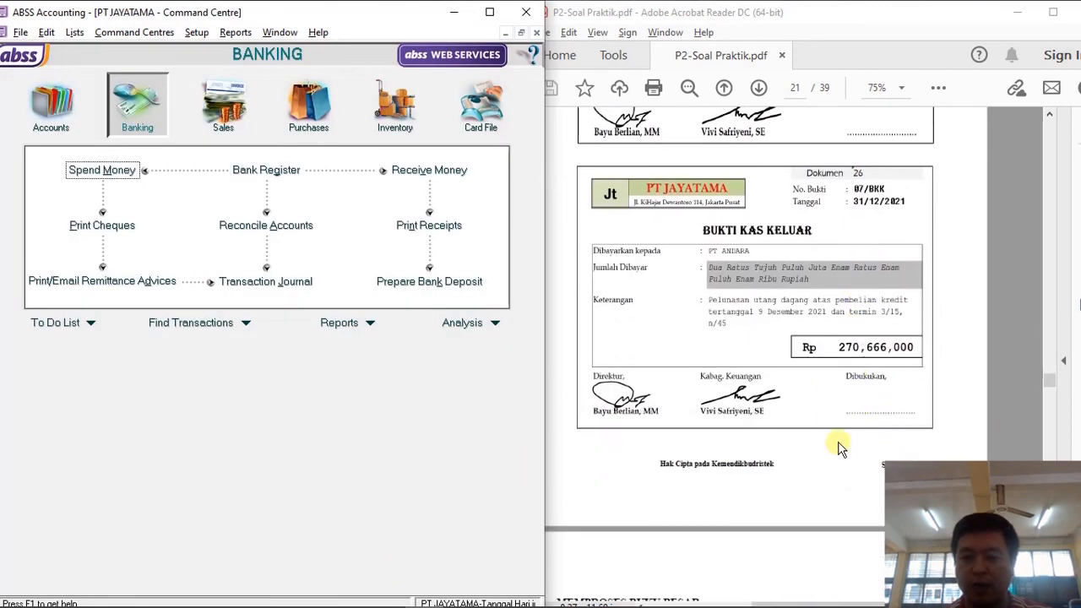
scroll(840, 448, up, 1)
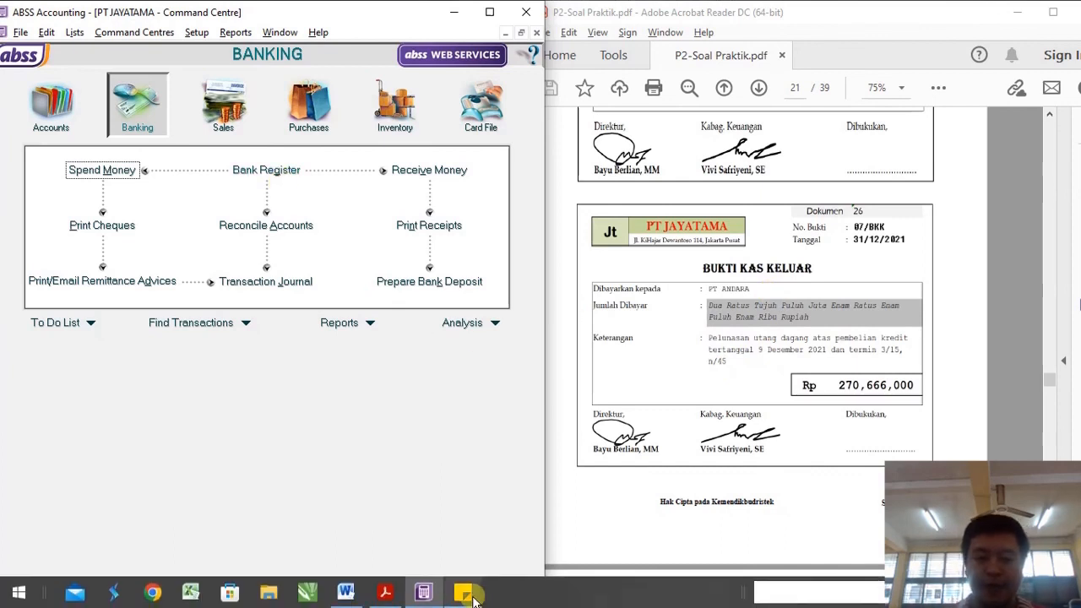
Add a "Dok. 26" entry to the sticky note, copying the Account Payable (D) and cash in bank (K) lines from Dok 14.
click(474, 598)
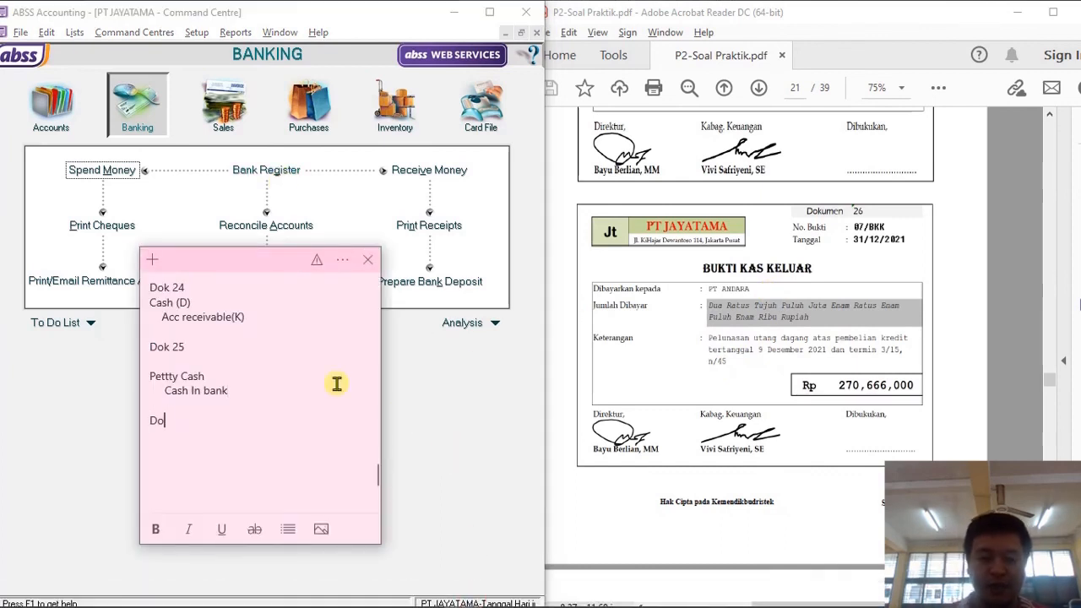
scroll(336, 384, up, 10)
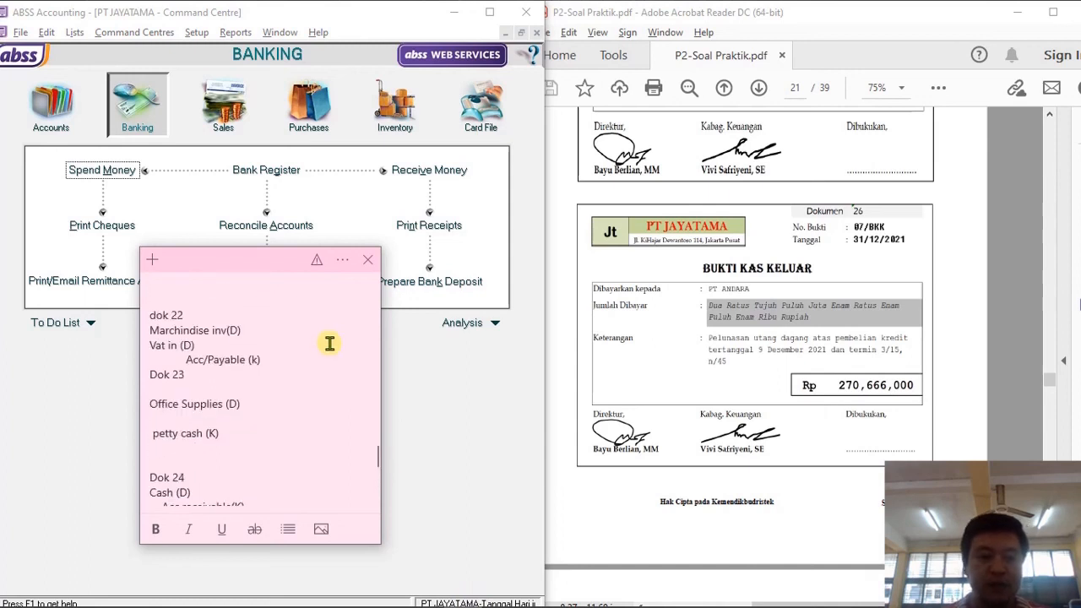
scroll(203, 422, up, 6)
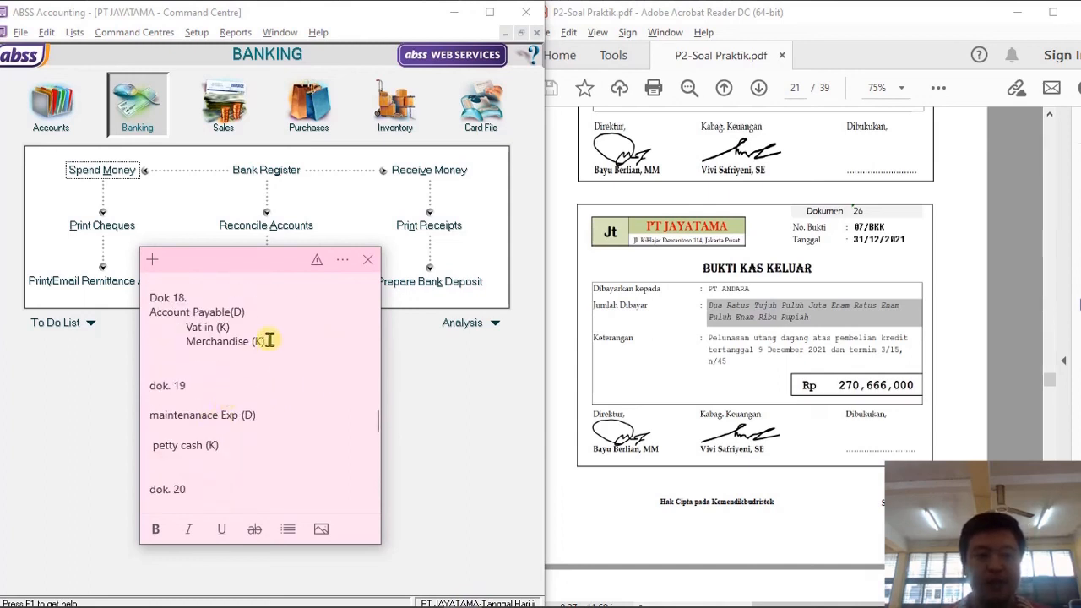
scroll(226, 409, up, 6)
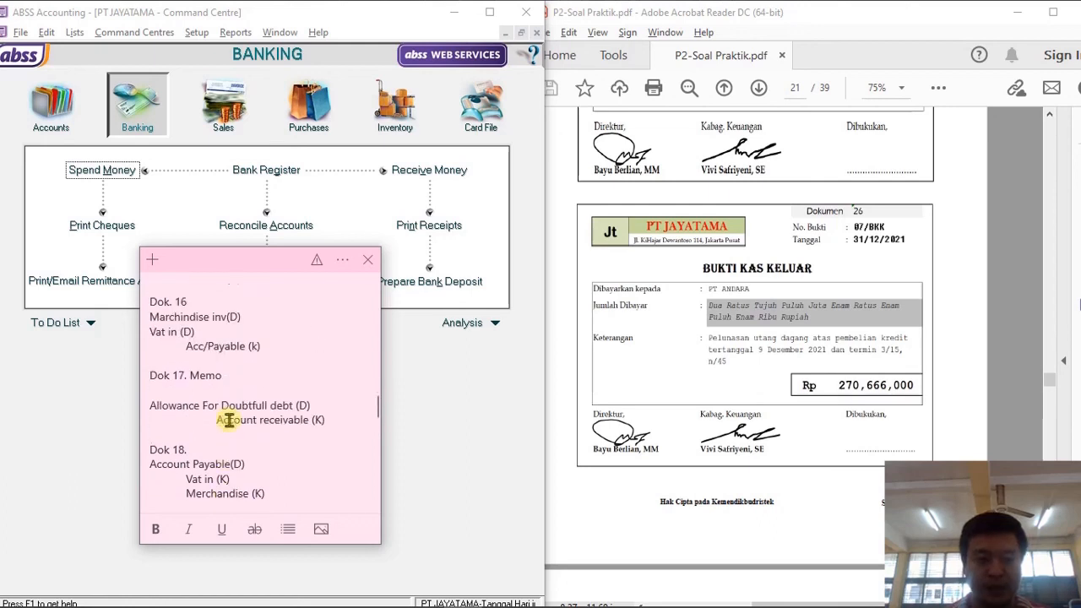
scroll(269, 399, up, 3)
drag(263, 388, 140, 377)
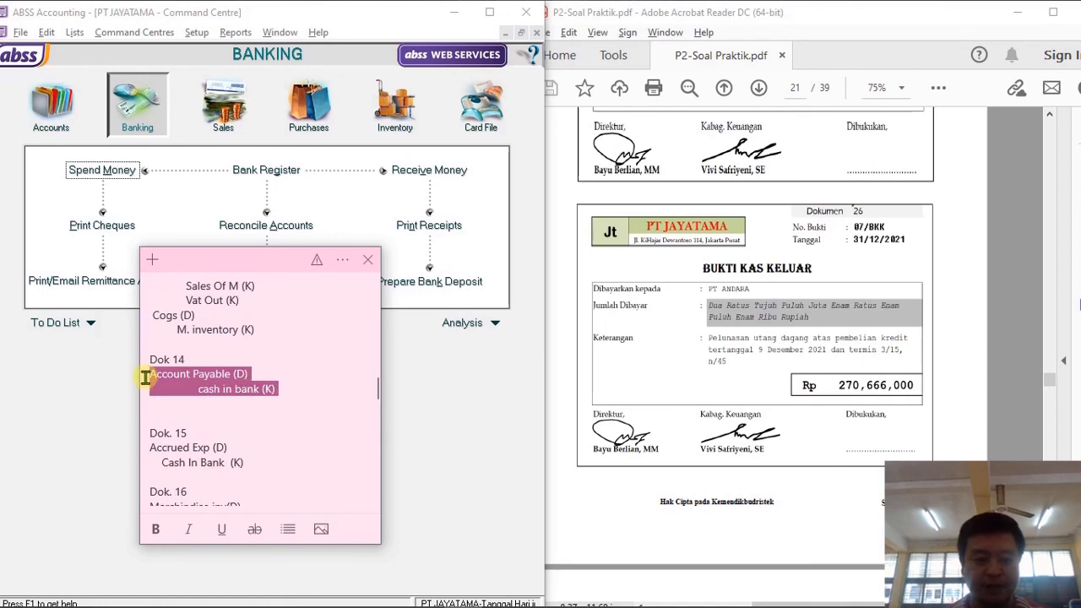
key(ctrl+c)
key(ctrl+End)
key(ctrl+v)
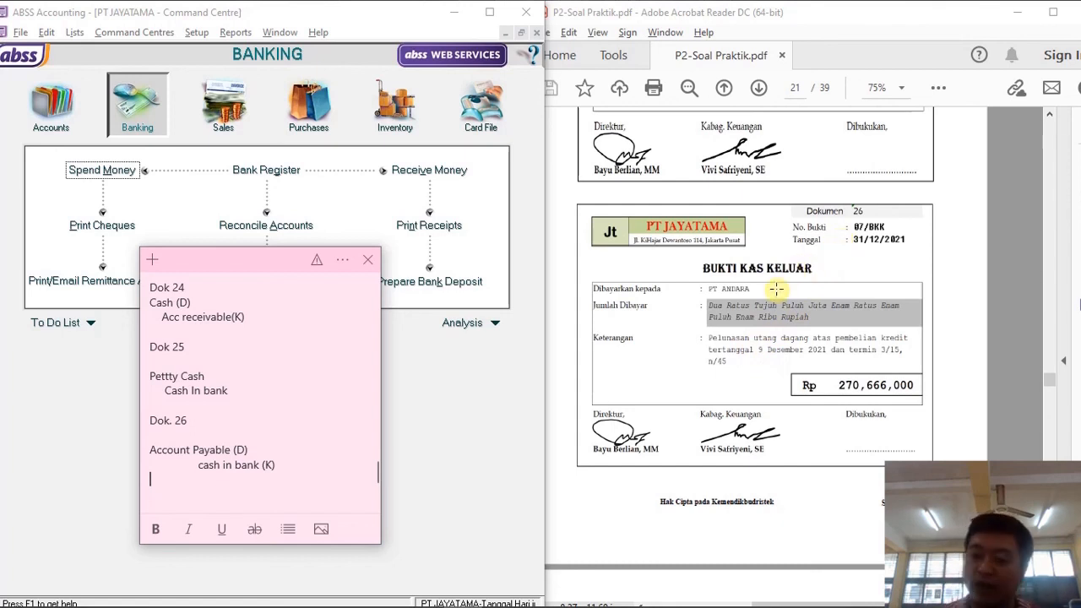
click(447, 431)
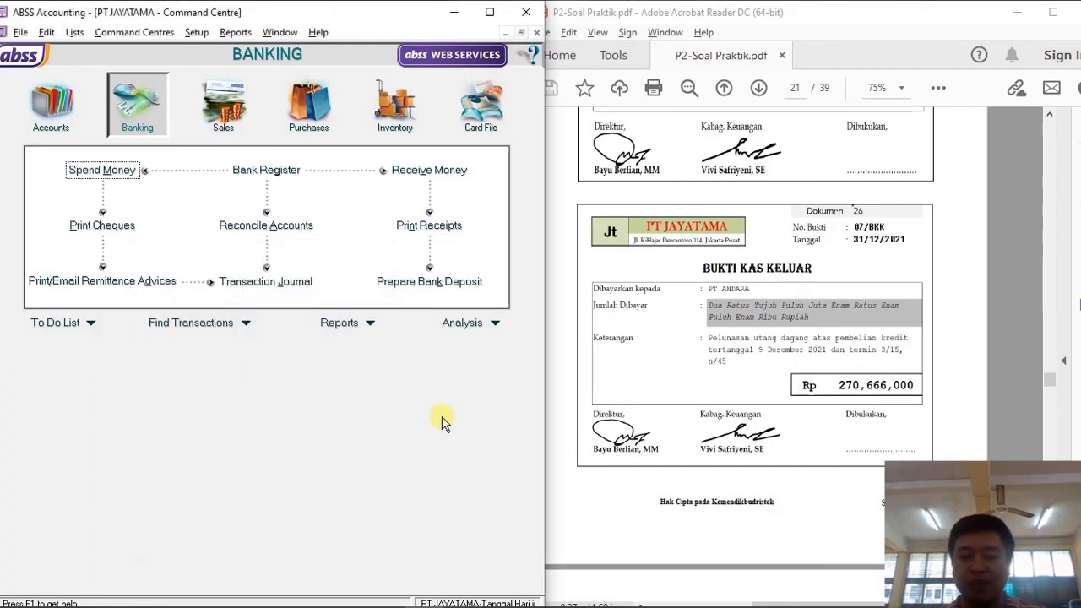
Start a Pay Bills entry for supplier PT ANDARA with cheque number 07/BKK.
click(291, 107)
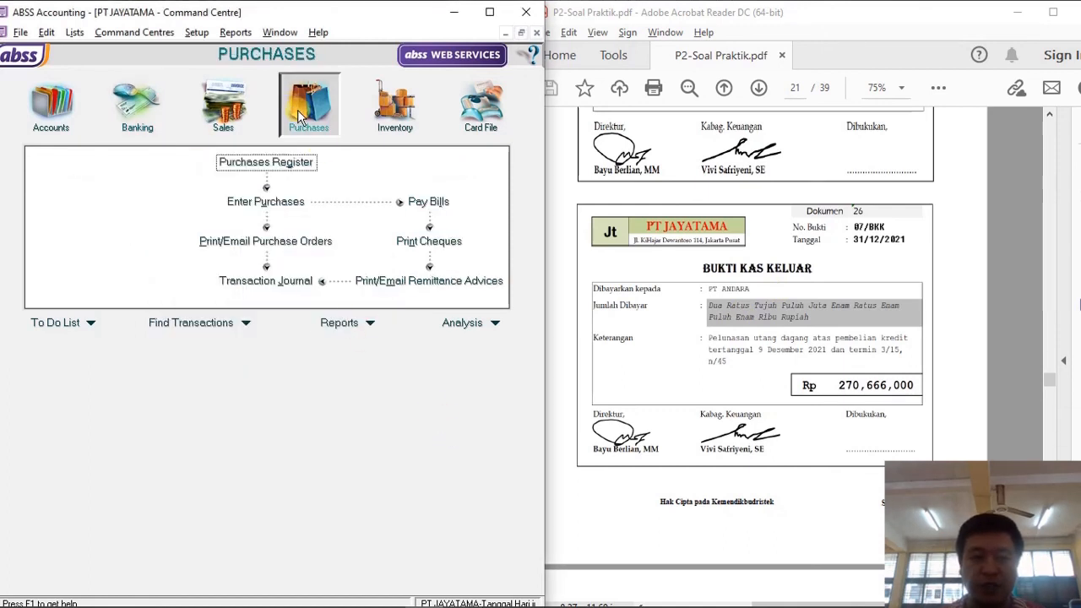
click(412, 202)
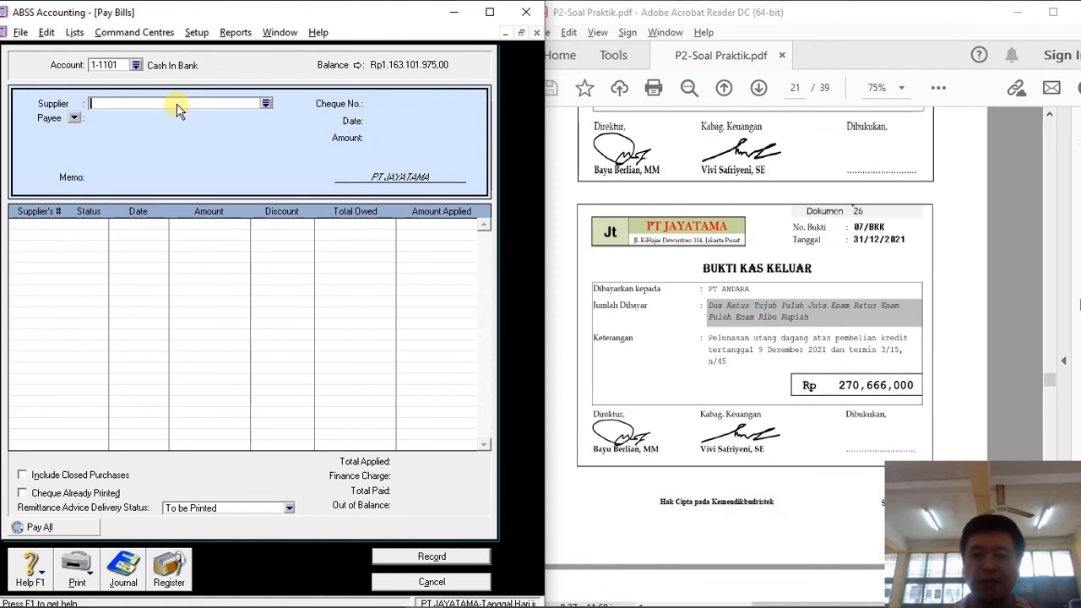
text(PT ANDAr)
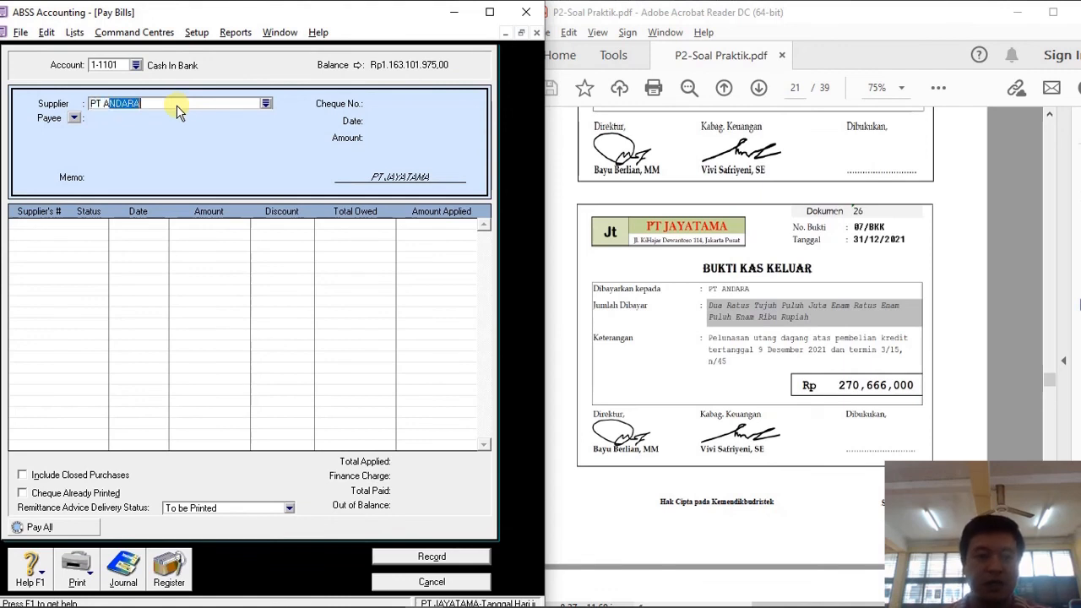
key(Tab)
click(385, 103)
text(07/BKK)
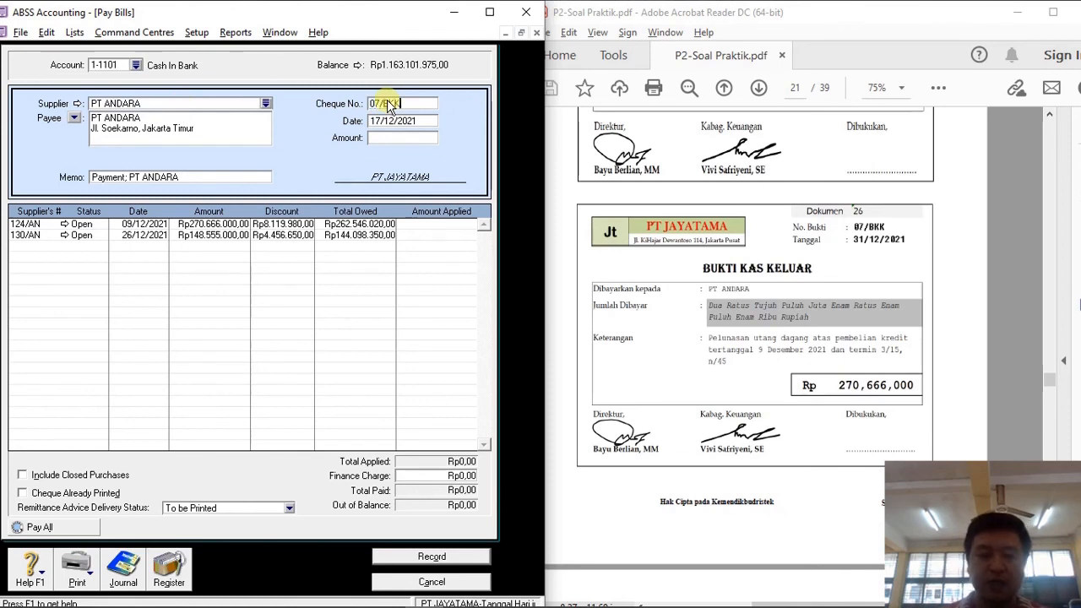
Set the bill payment's date to 31/12/2021 and its amount to 270.666.000.
key(Tab)
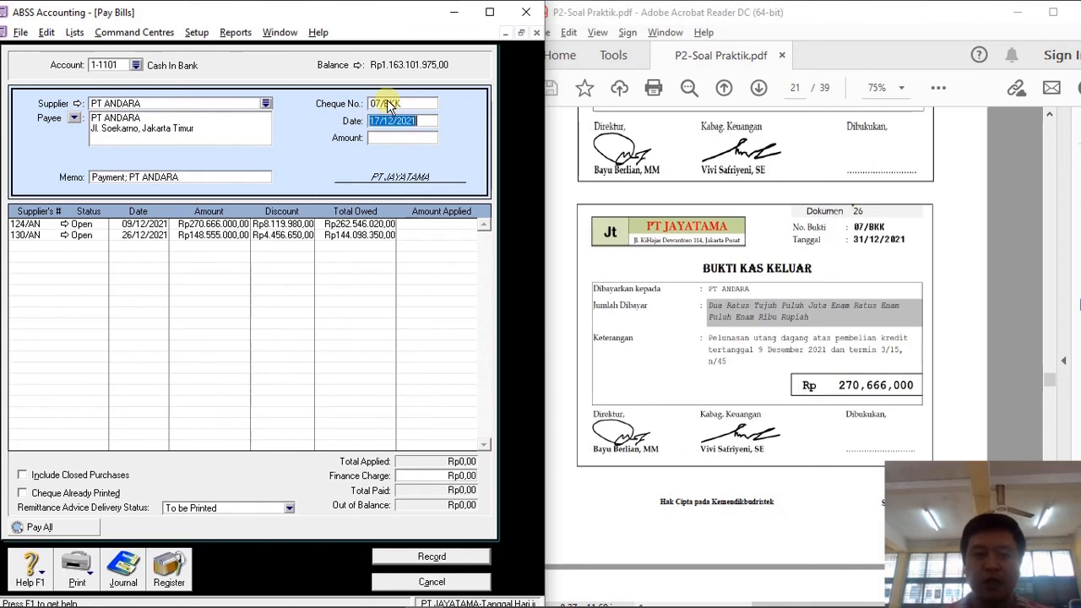
text(31/12)
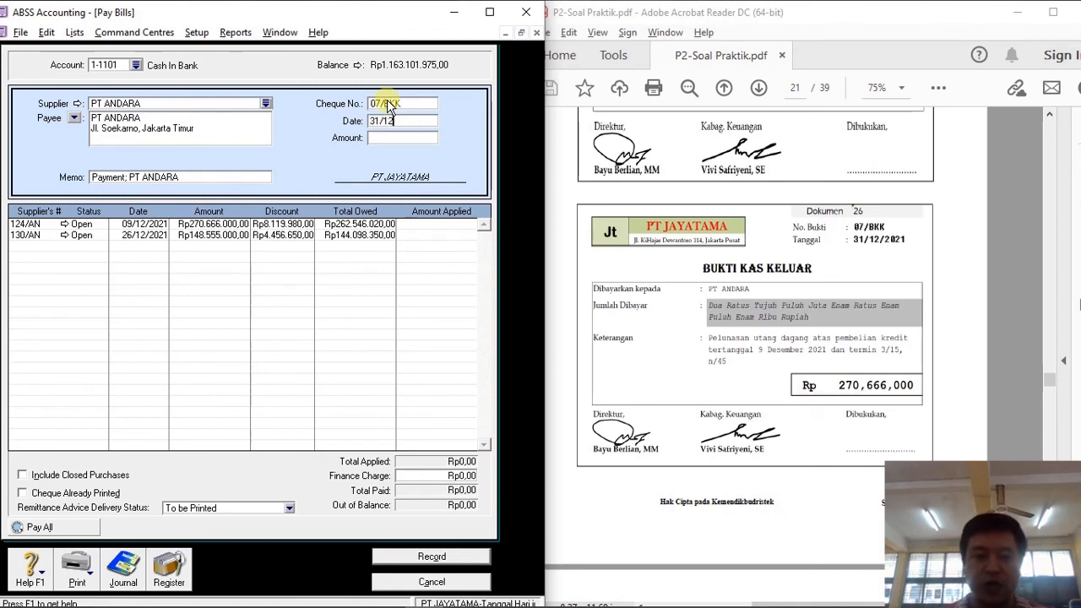
text(/2021)
key(Tab)
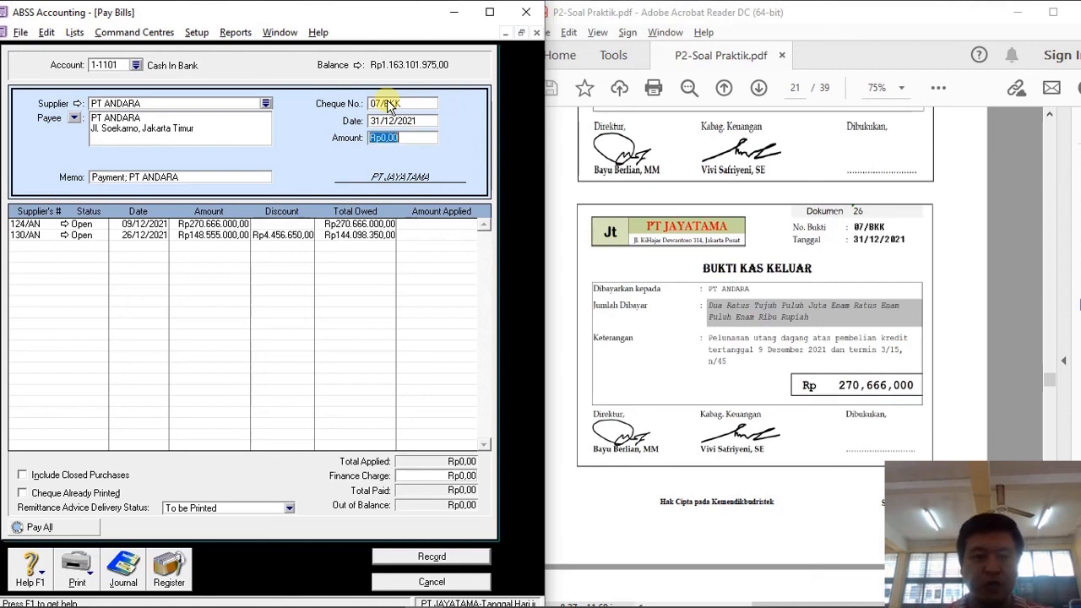
text(270)
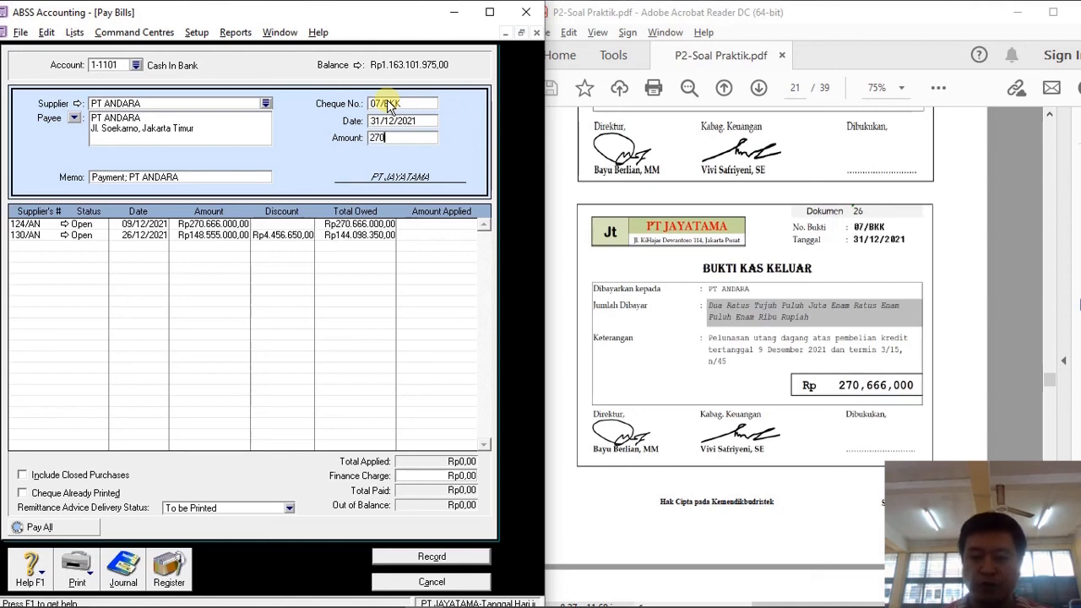
text(666000)
key(Tab)
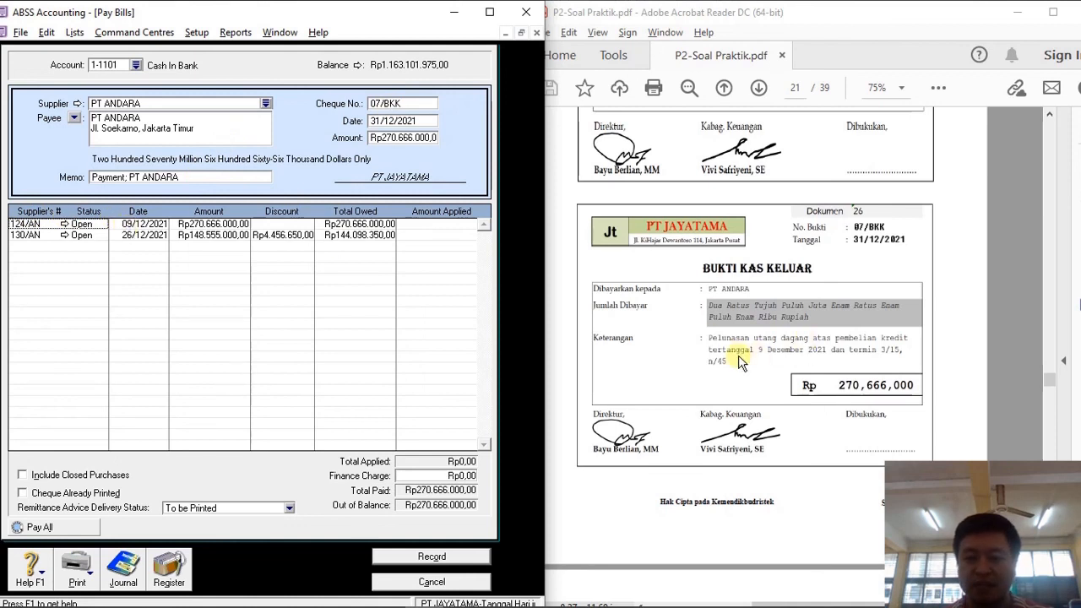
Apply the full payment to purchase 124/AN dated 09/12/2021 and open the transaction recap.
click(424, 224)
key(Tab)
key(ctrl+r)
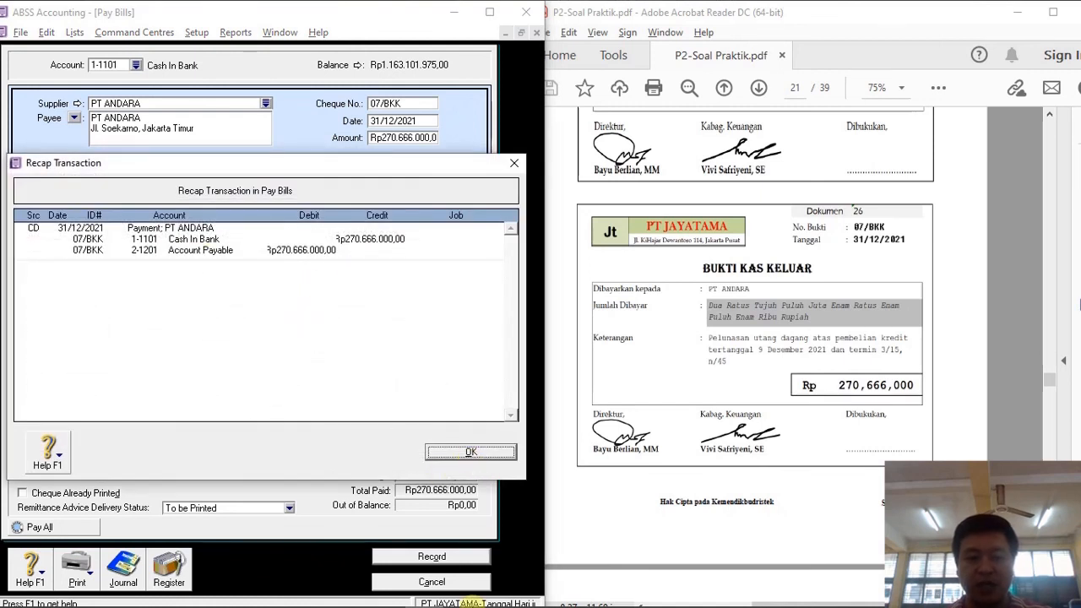
Compare the recap with the Dok. 26 sticky note and record the payment to PT ANDARA.
click(462, 594)
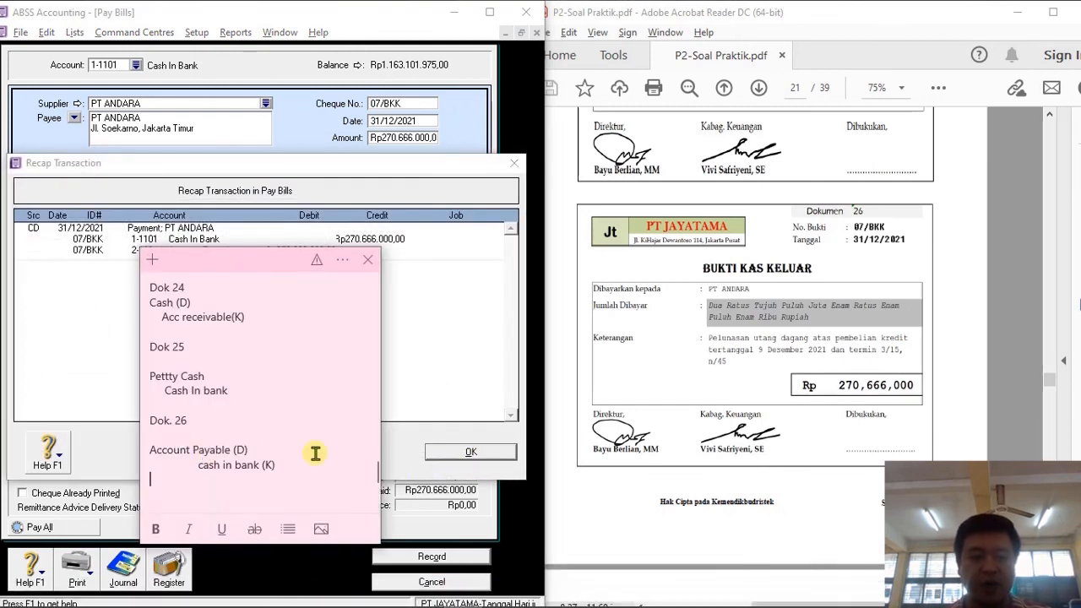
click(367, 259)
click(466, 450)
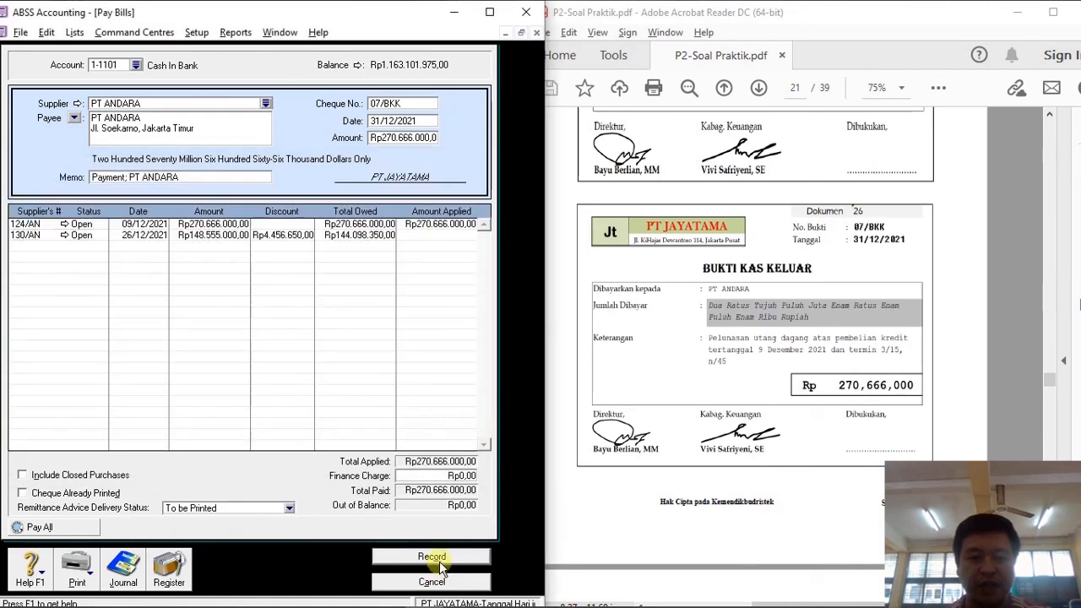
click(437, 556)
Check the totals at the end of the tribal1 trial balance workbook and return to the report in ABSS Accounting.
scroll(416, 347, down, 5)
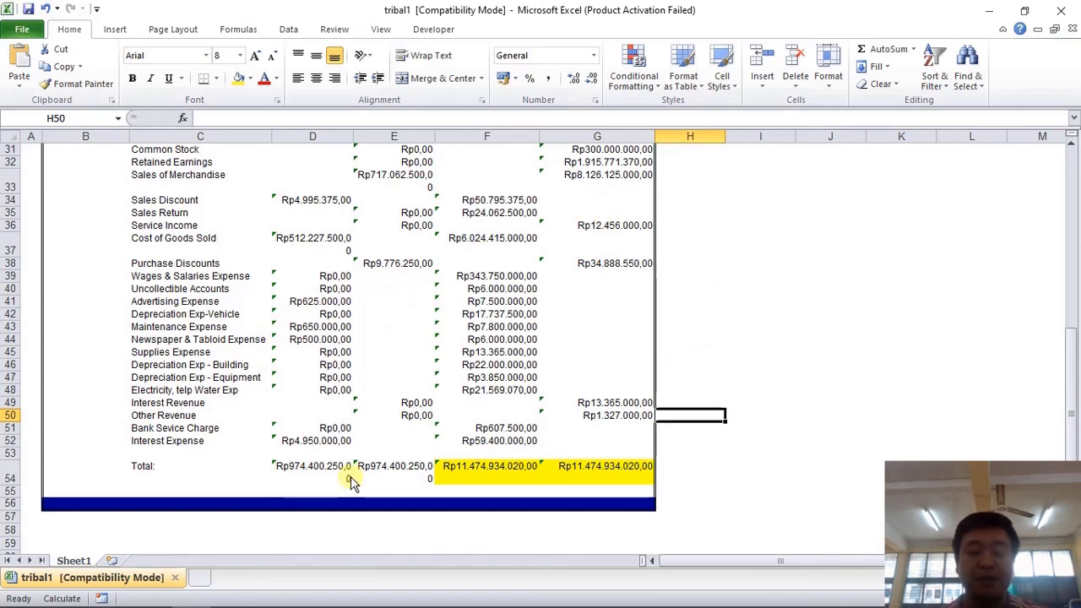
key(alt+Tab)
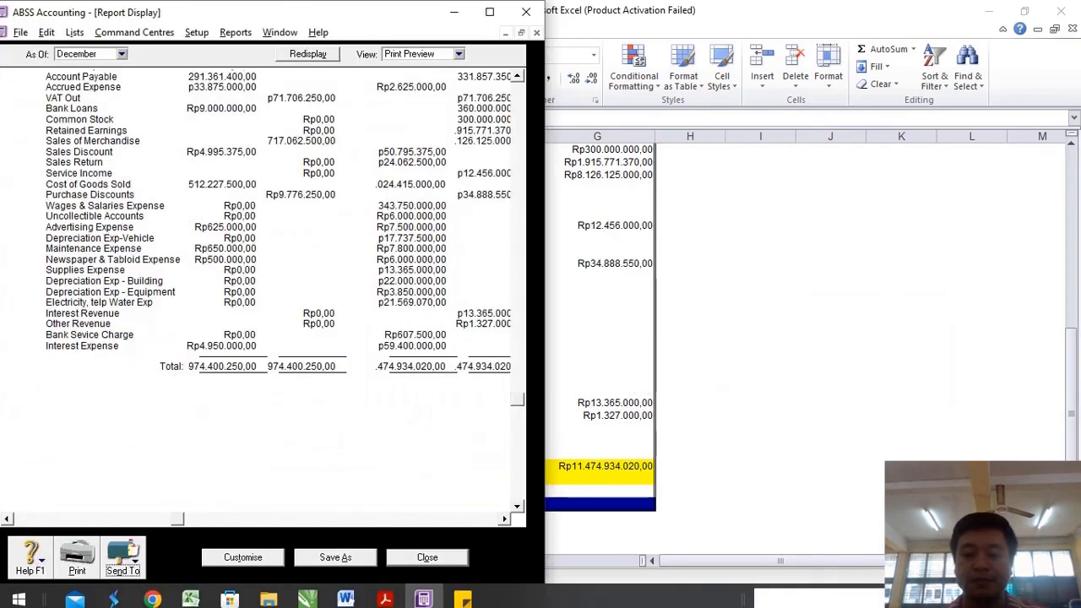